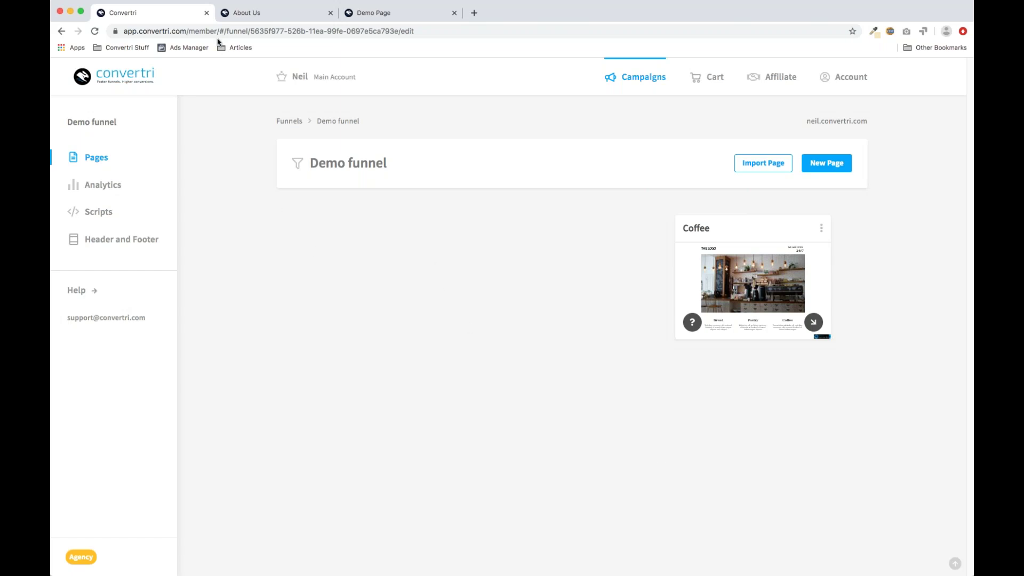
# Step: View the contact form page in the About Us tab and return to the Demo funnel
pyautogui.click(257, 16)
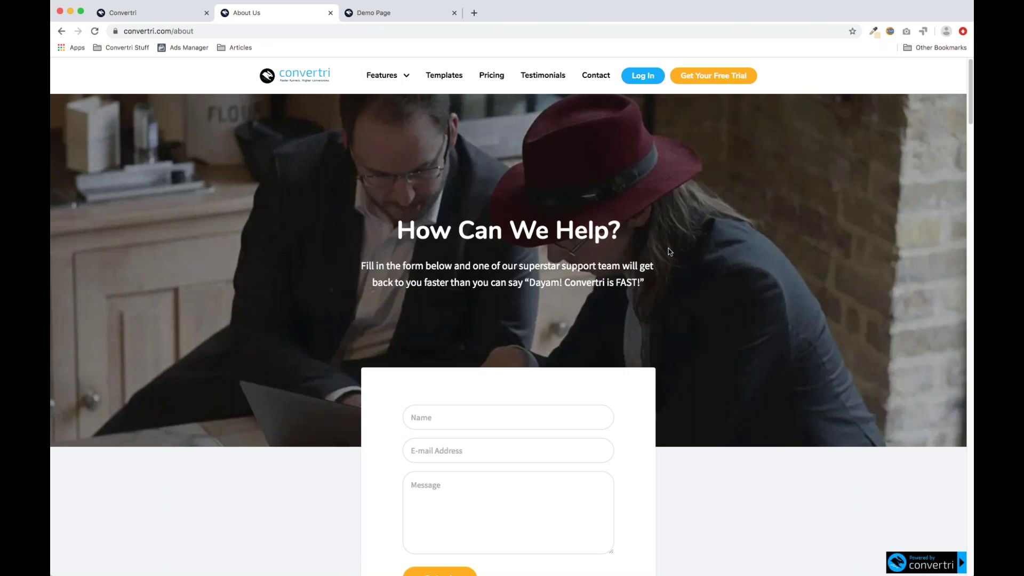
pyautogui.click(144, 12)
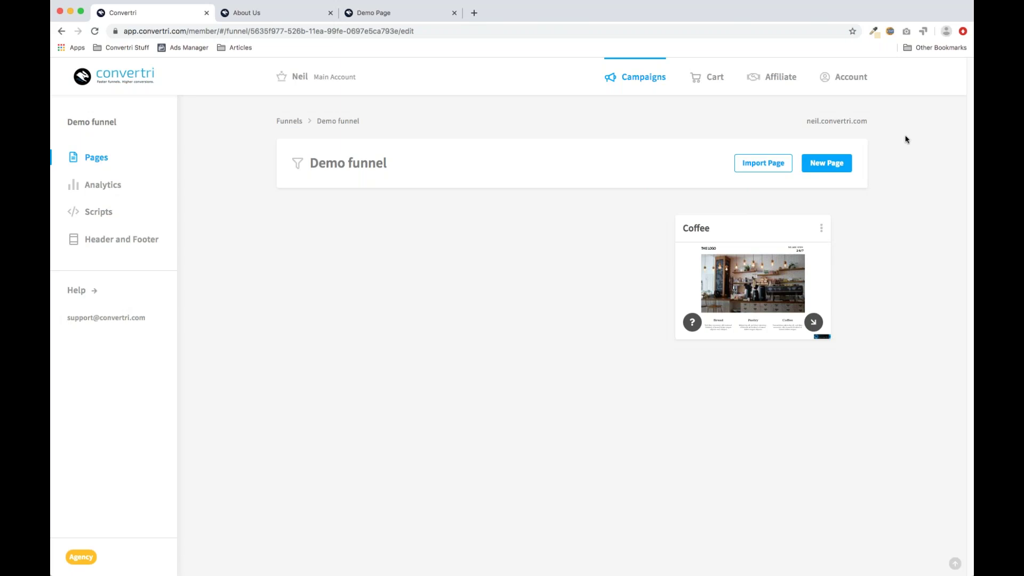
# Step: Visit help.convertri.com in a new tab and view the "Getting Started With Convertri - 2020/04/30" webinar article
pyautogui.click(474, 13)
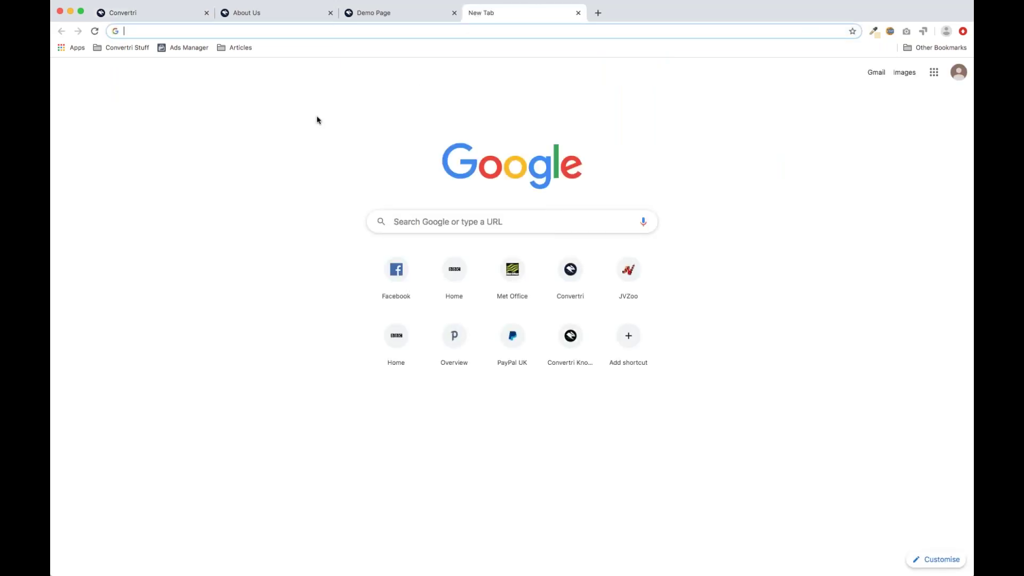
pyautogui.write('help.')
pyautogui.press('Return')
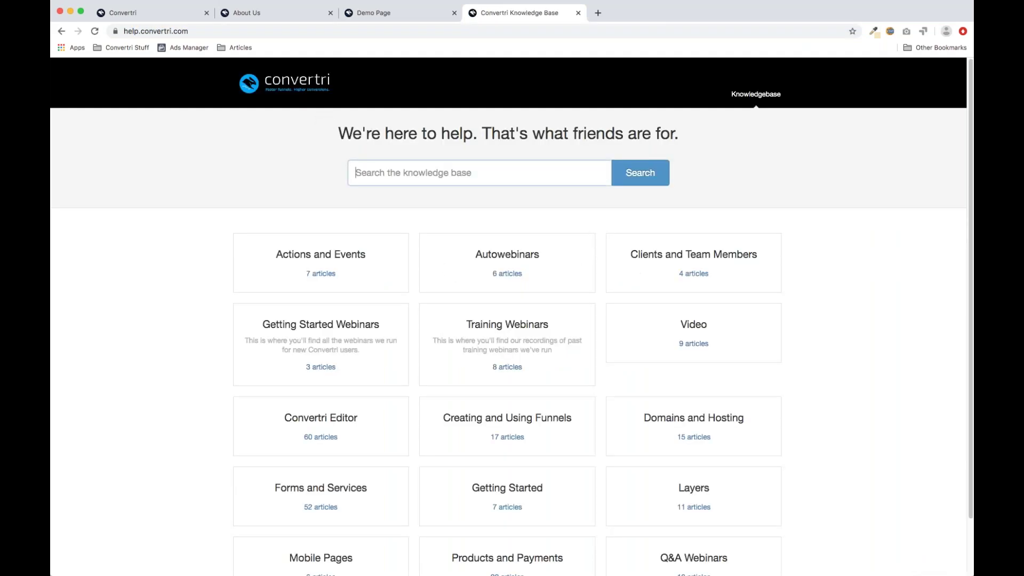
pyautogui.click(365, 336)
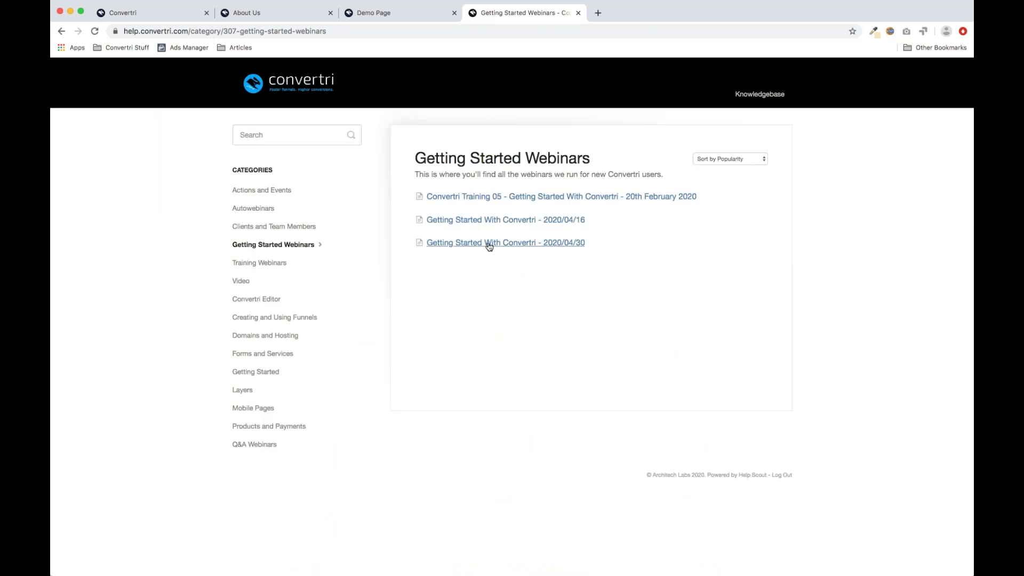
pyautogui.click(489, 243)
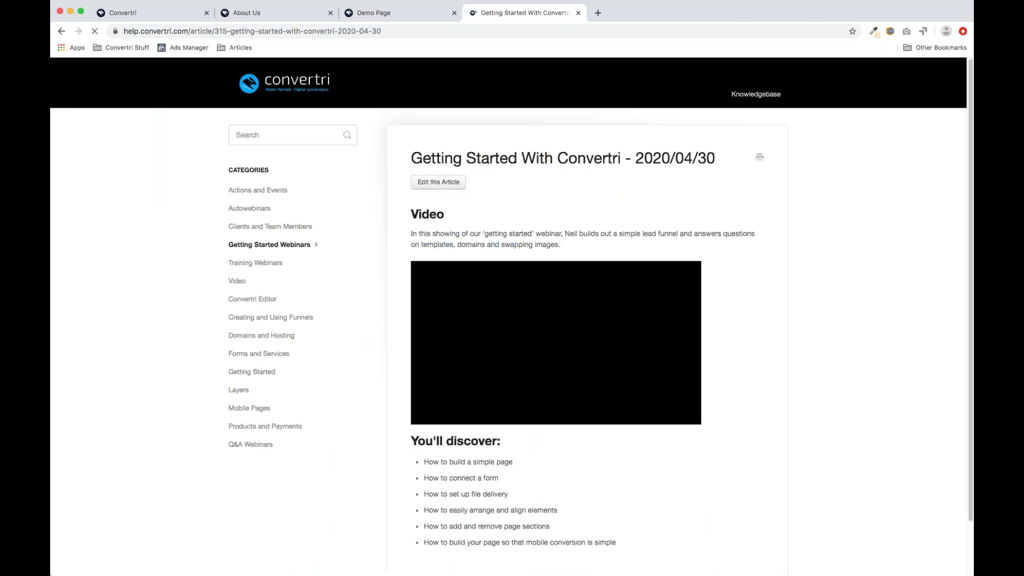
pyautogui.click(267, 33)
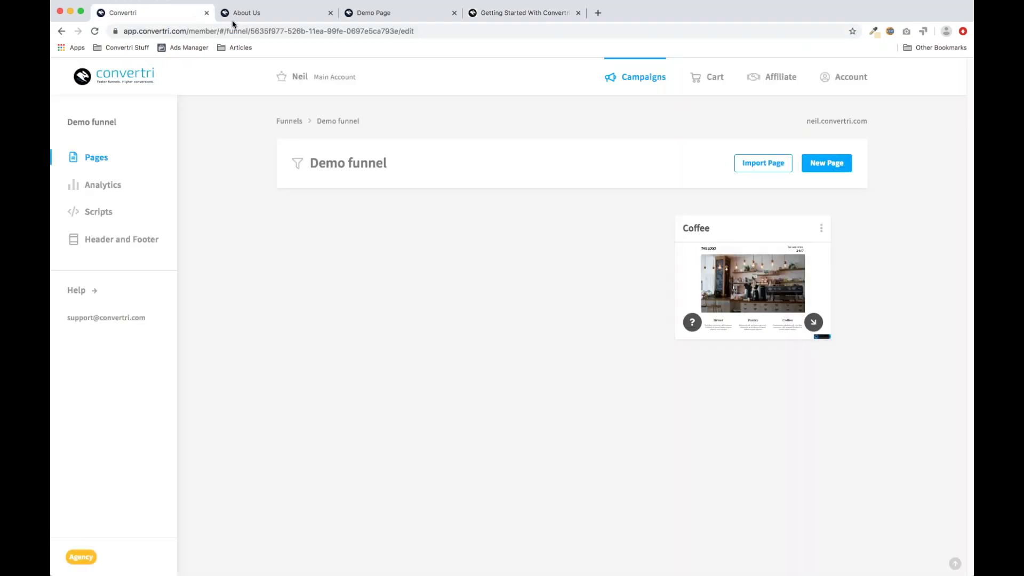
# Step: Look at the finished opt-in example in the Demo Page tab and return to the Demo funnel
pyautogui.click(171, 14)
pyautogui.click(412, 19)
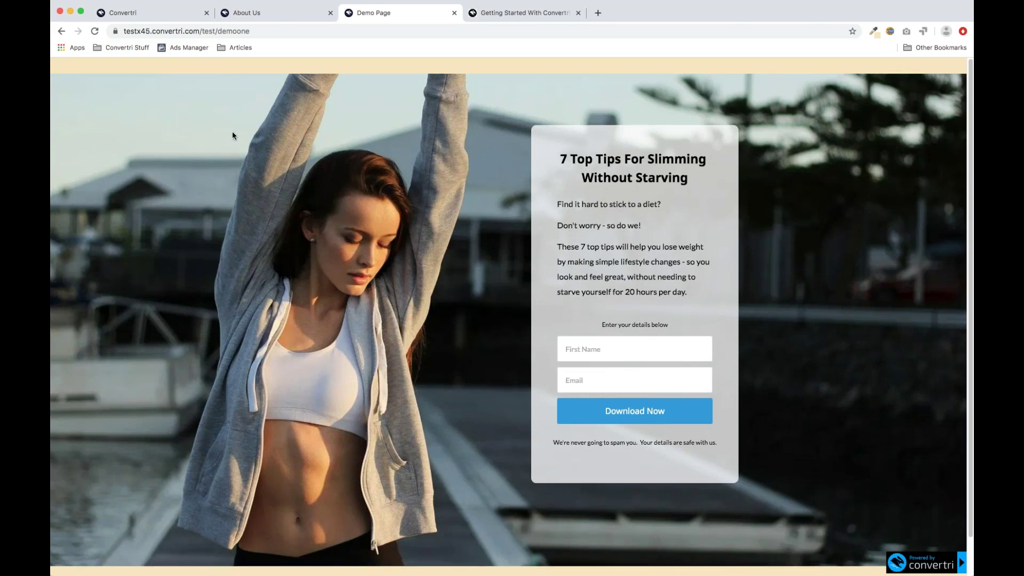
pyautogui.click(138, 20)
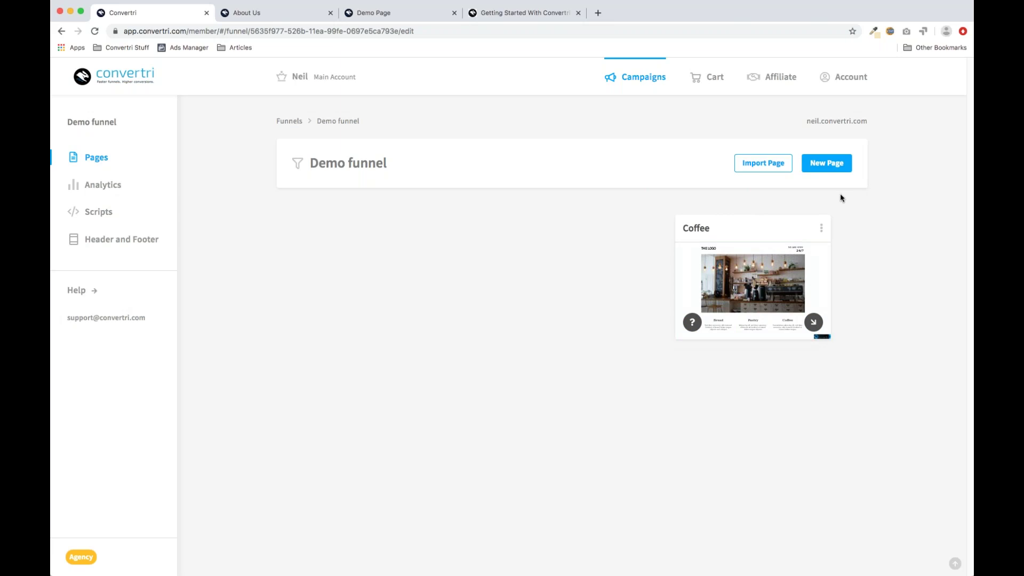
# Step: Start a new page in the Demo funnel and browse the available templates, previewing the Spring template
pyautogui.click(836, 166)
pyautogui.click(836, 164)
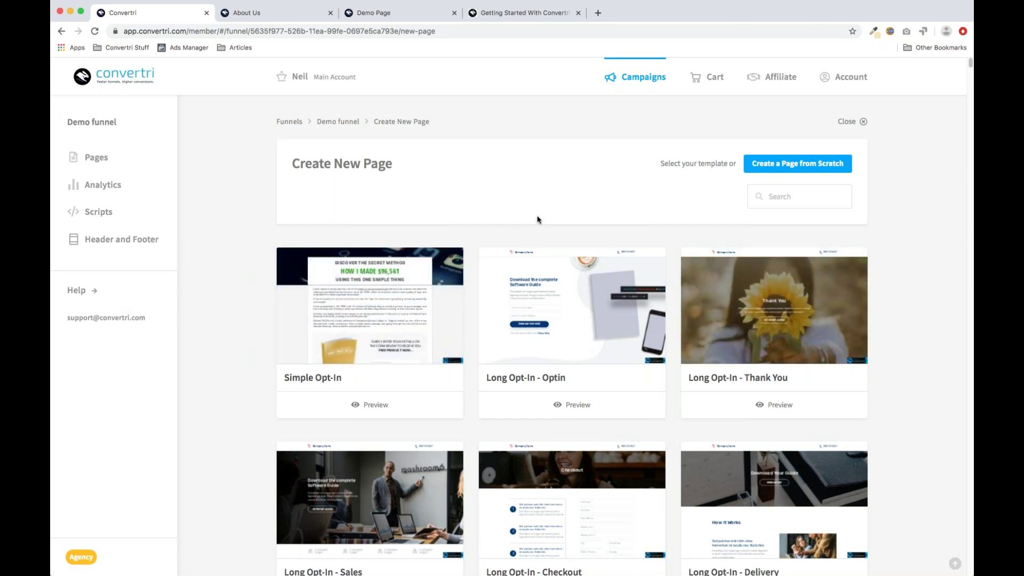
pyautogui.scroll(-3, 501, 234)
pyautogui.scroll(-10, 494, 240)
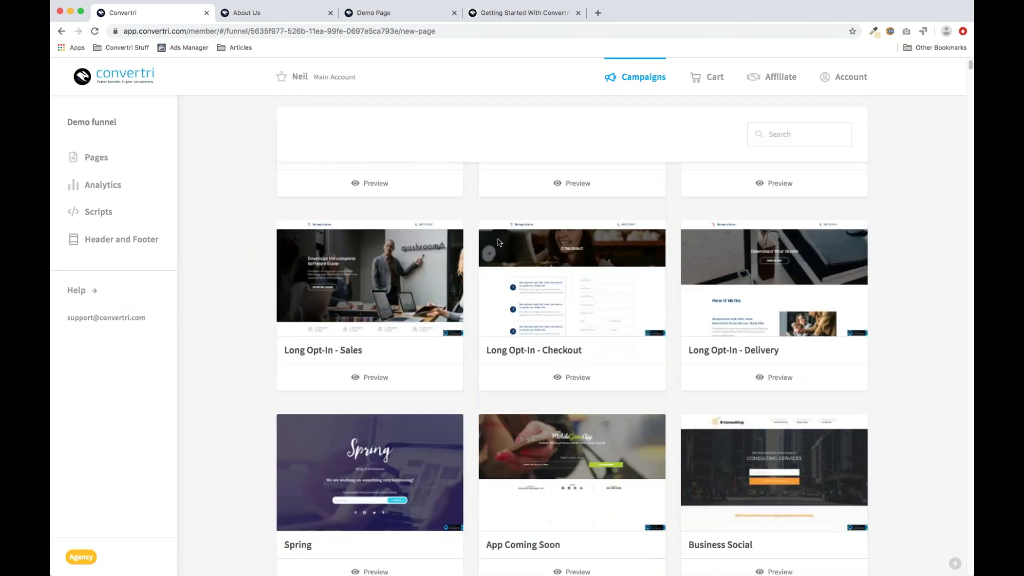
pyautogui.scroll(-2, 572, 368)
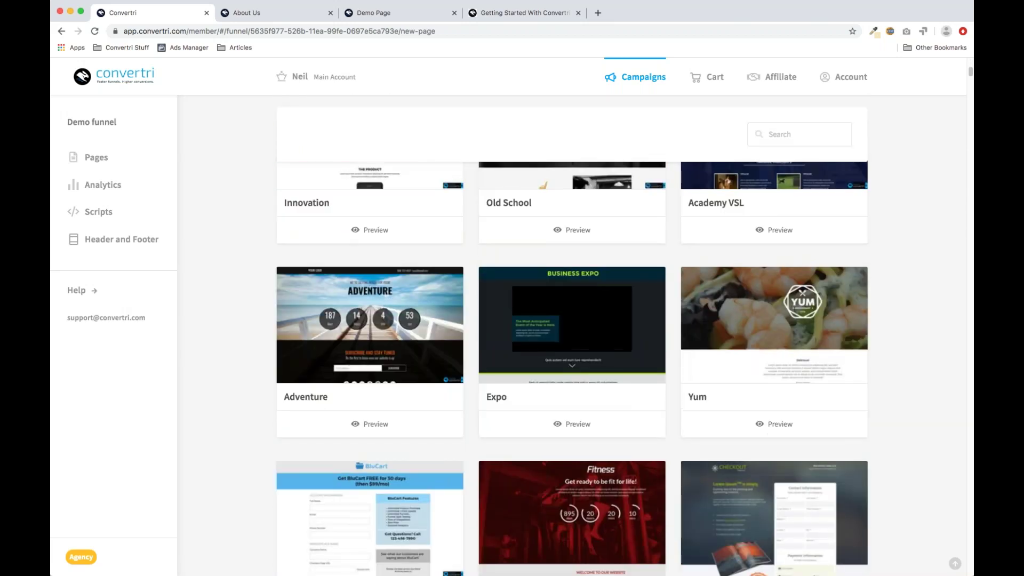
pyautogui.scroll(5, 564, 297)
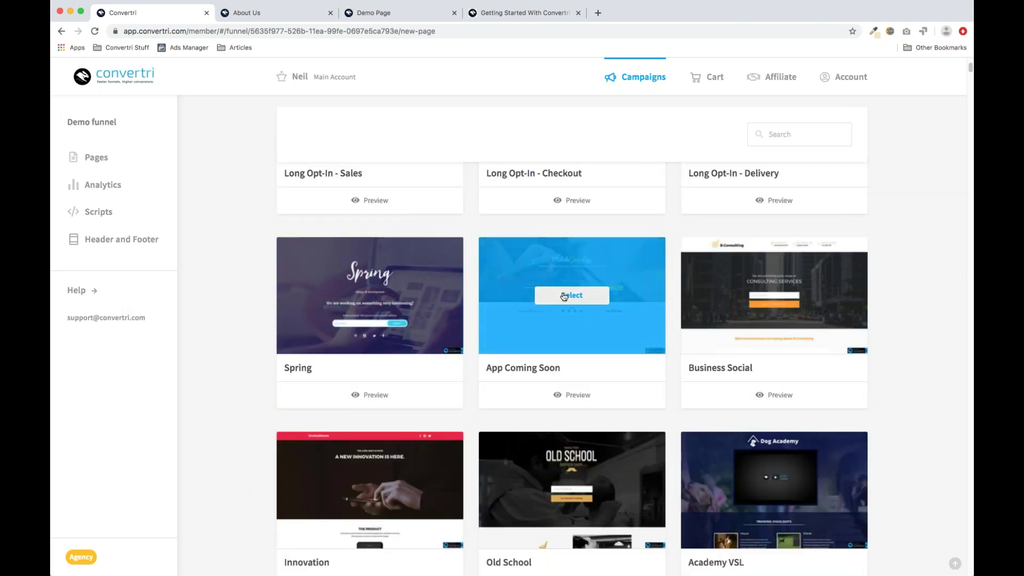
pyautogui.click(395, 404)
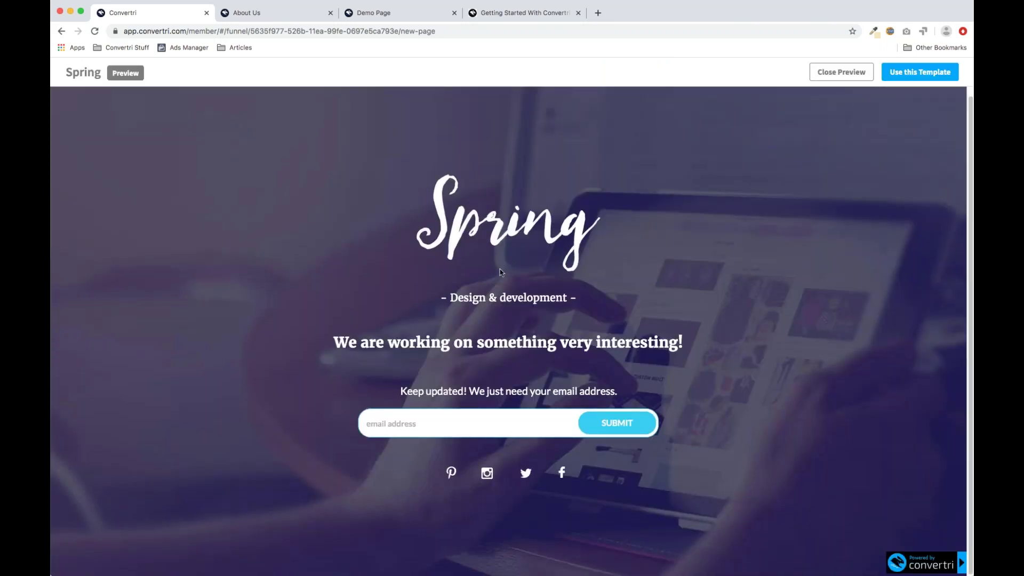
pyautogui.click(841, 72)
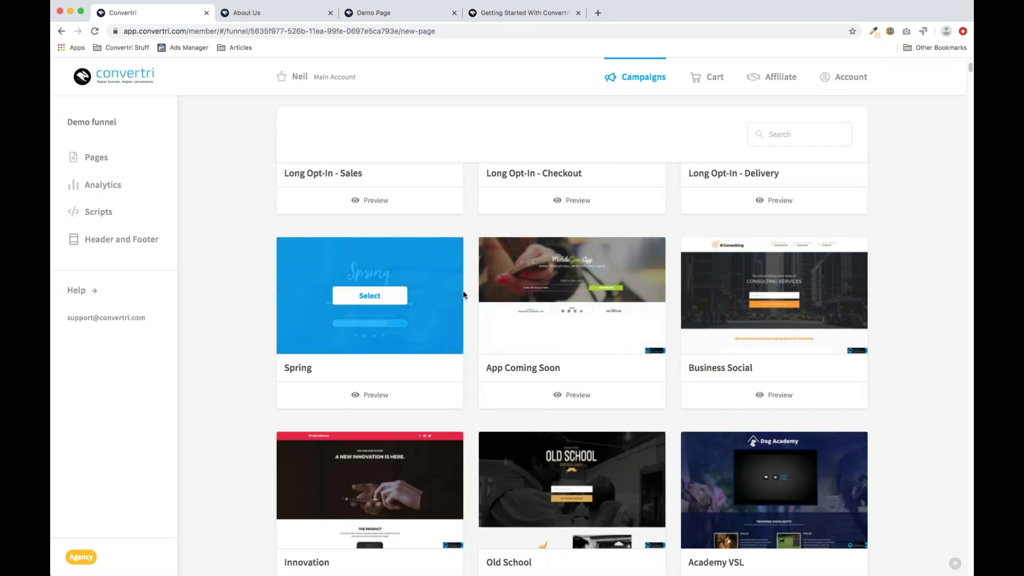
pyautogui.scroll(3, 464, 293)
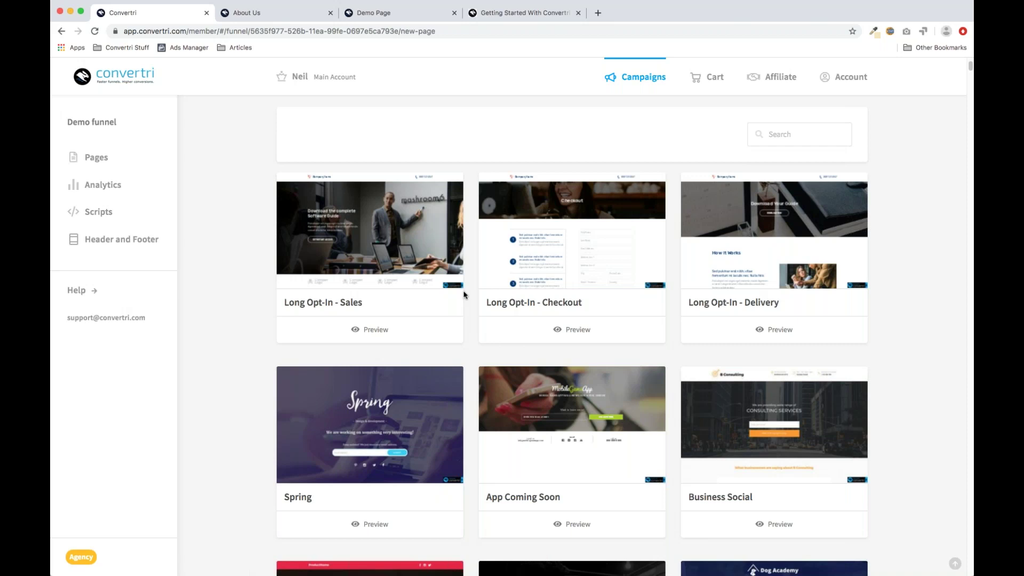
pyautogui.scroll(6, 464, 294)
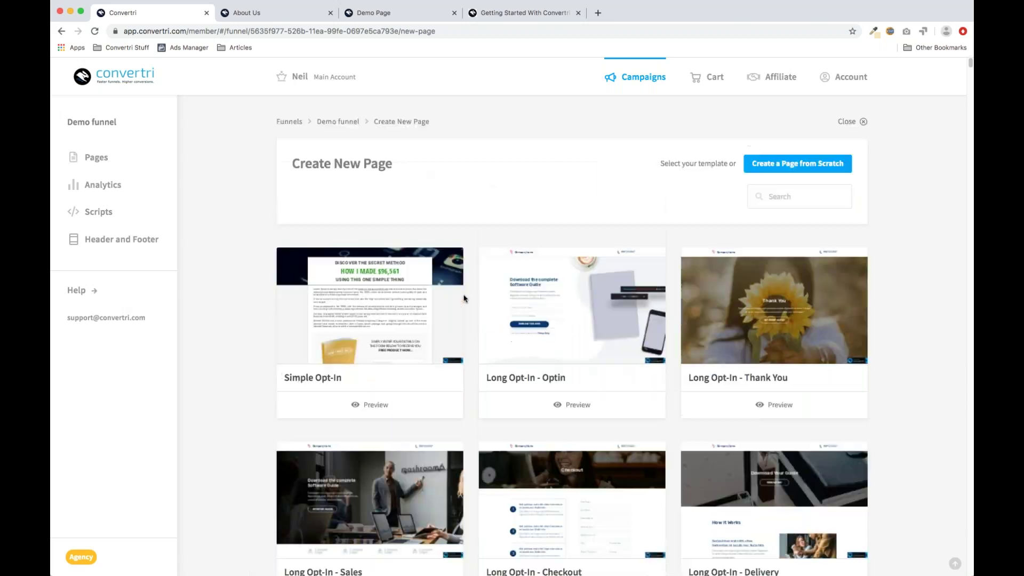
# Step: Create a page from scratch named "Opt In" and open it for editing
pyautogui.click(801, 167)
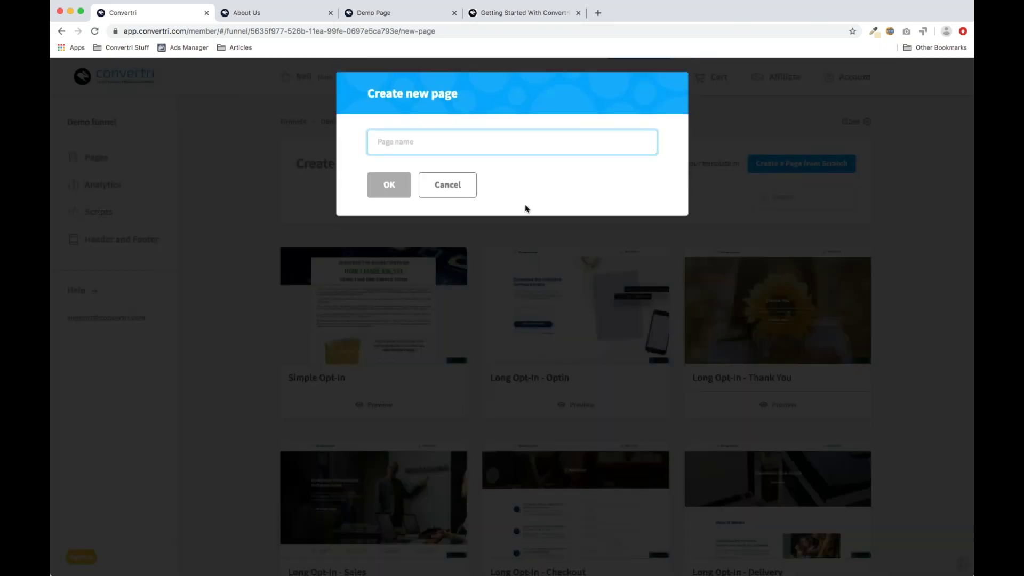
pyautogui.write('Opt In')
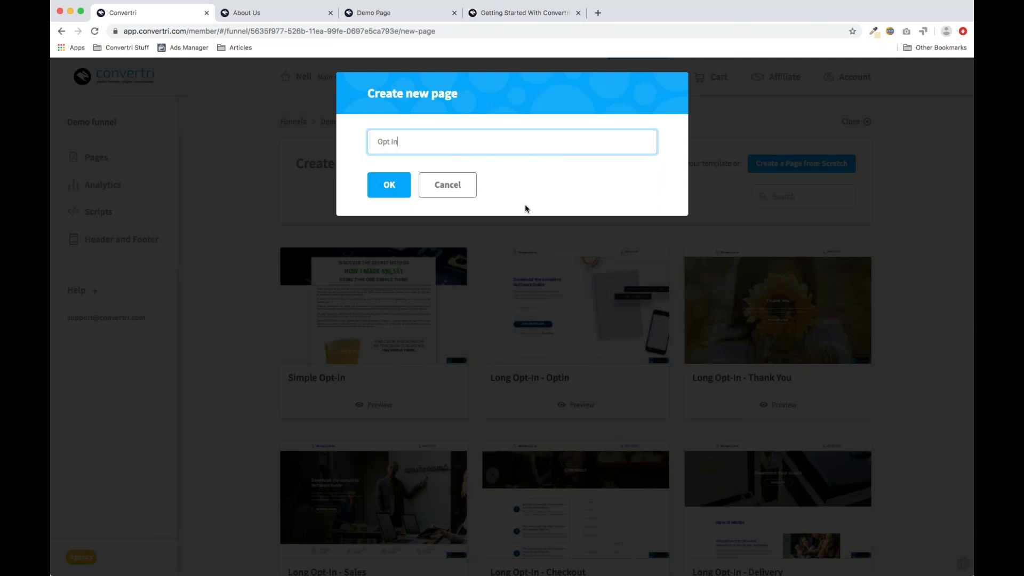
pyautogui.click(386, 192)
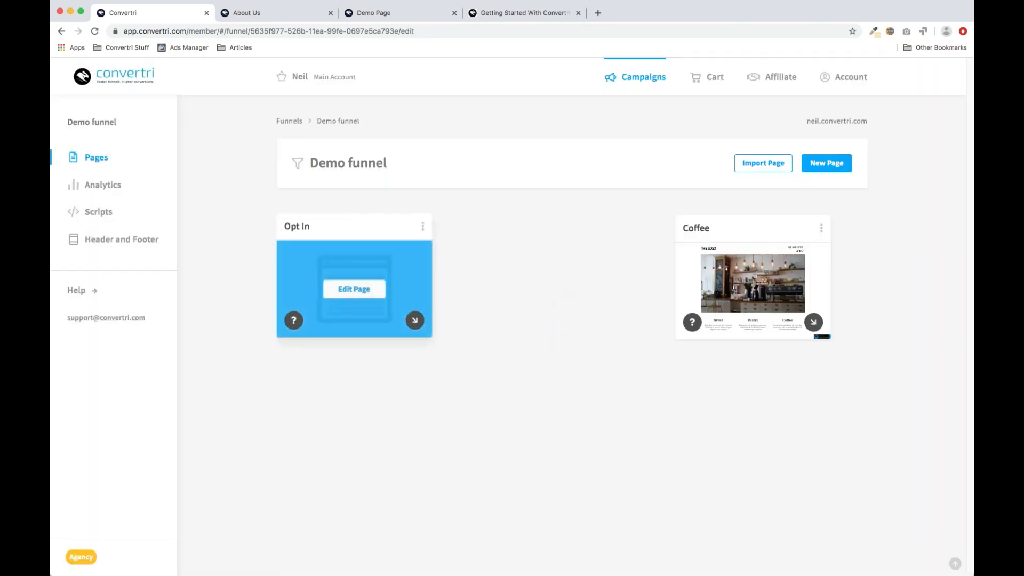
pyautogui.click(354, 289)
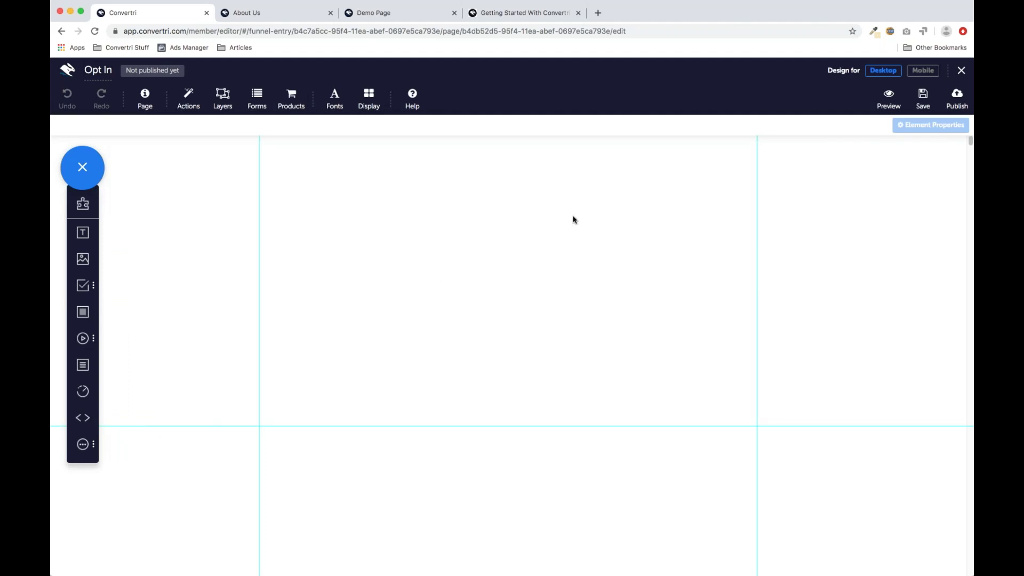
# Step: Check the Demo Page layout as a reference and return to the empty Opt In page
pyautogui.click(389, 14)
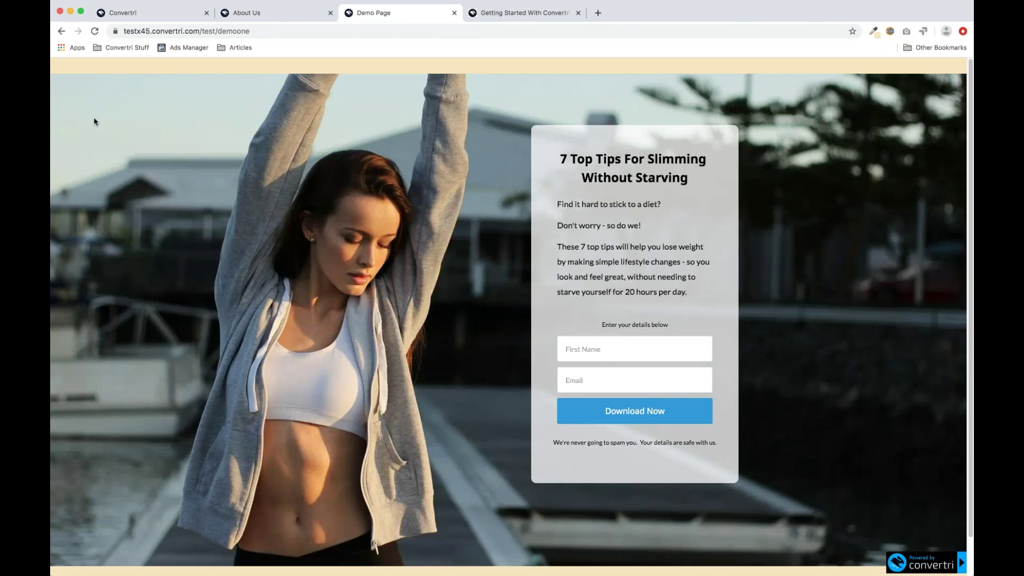
pyautogui.click(148, 16)
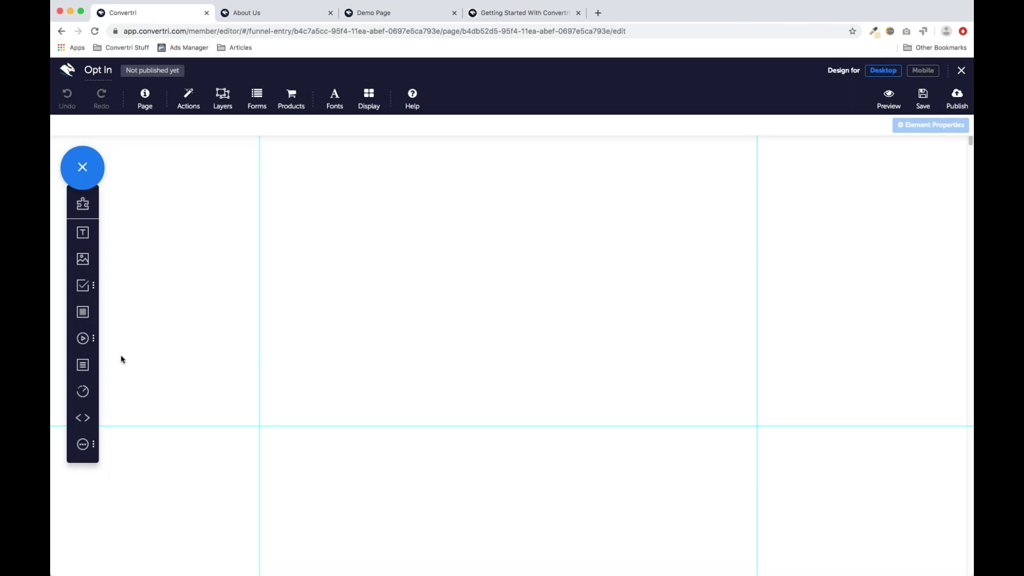
# Step: Place an image element on the Opt In page and look through the home folder of the Media Gallery
pyautogui.moveTo(91, 269); pyautogui.dragTo(350, 290)
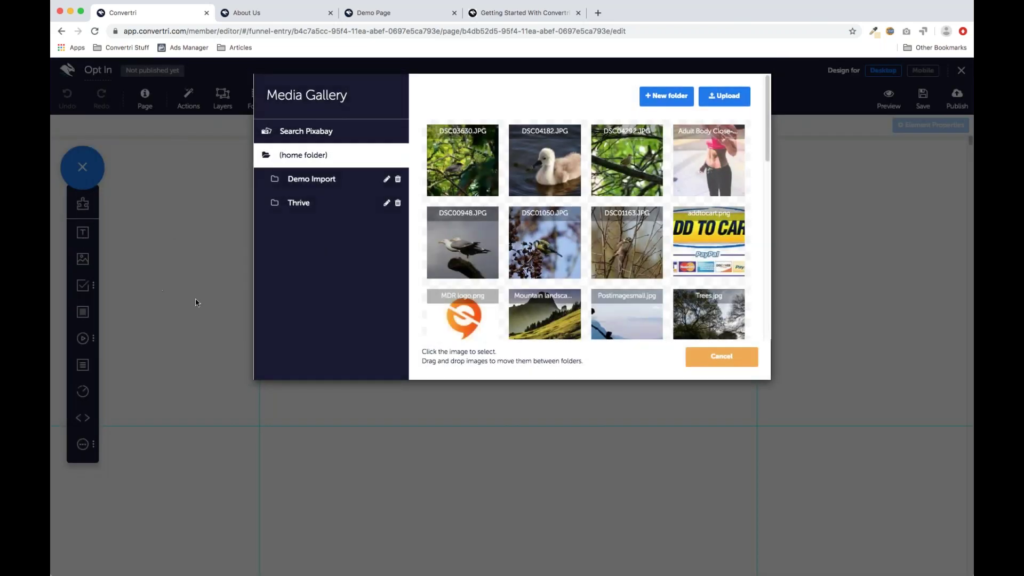
pyautogui.moveTo(579, 209); pyautogui.dragTo(580, 181)
pyautogui.scroll(-3, 619, 226)
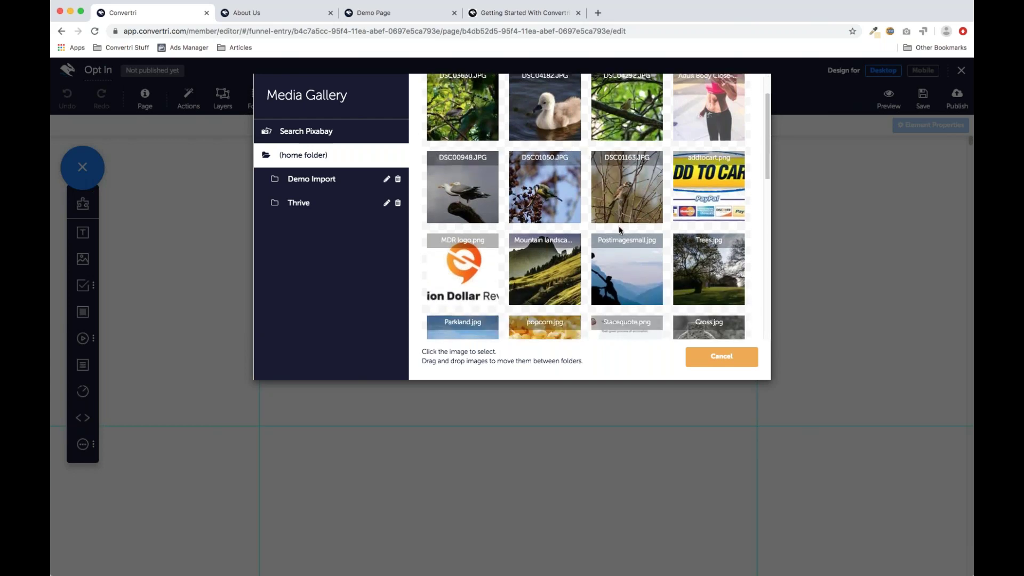
pyautogui.scroll(3, 619, 226)
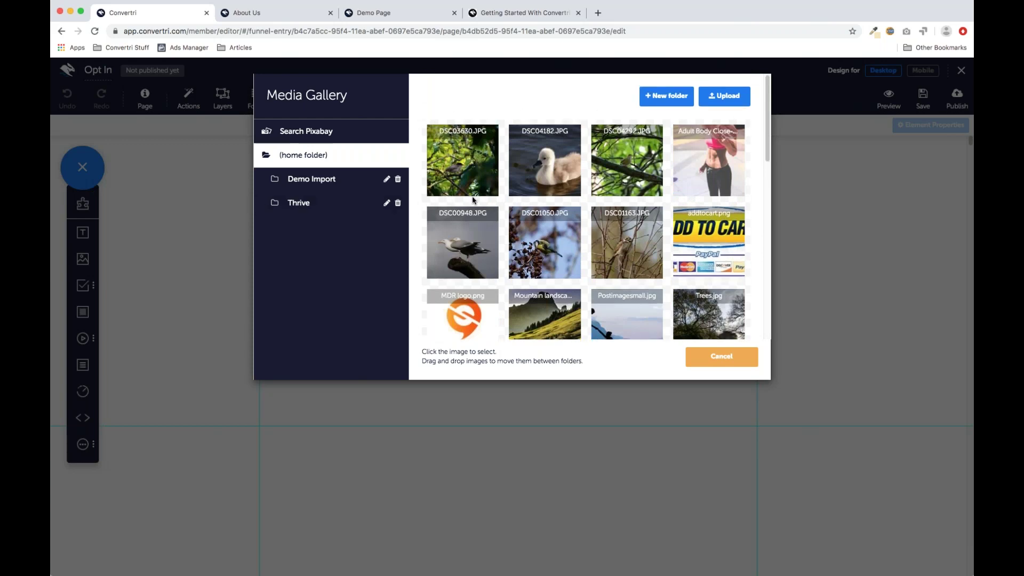
pyautogui.moveTo(473, 206); pyautogui.dragTo(401, 219)
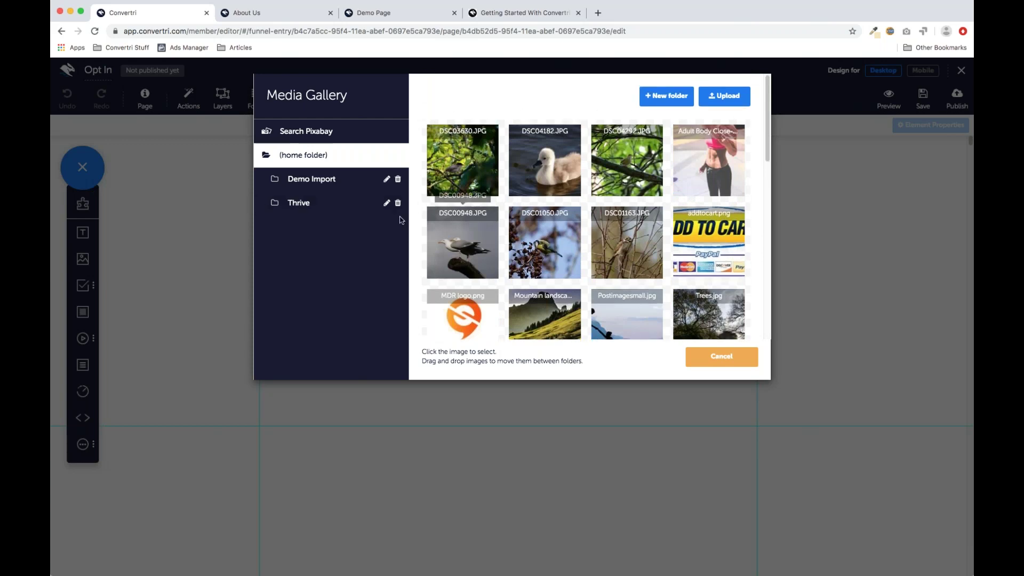
# Step: Try searching Pixabay for "swan", clear the search term and return to the gallery's home folder
pyautogui.click(309, 134)
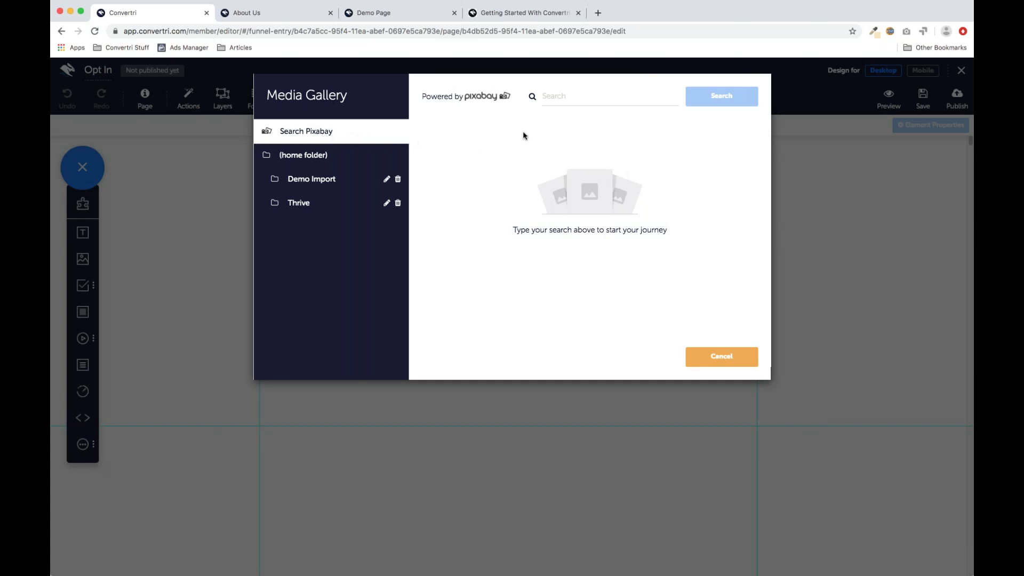
pyautogui.click(558, 101)
pyautogui.write('swan')
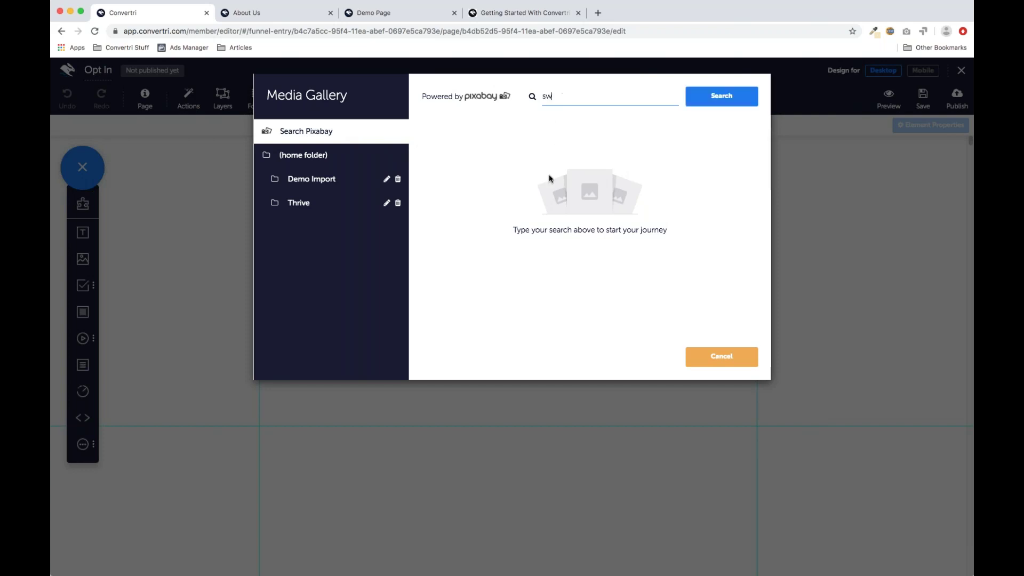
pyautogui.click(732, 101)
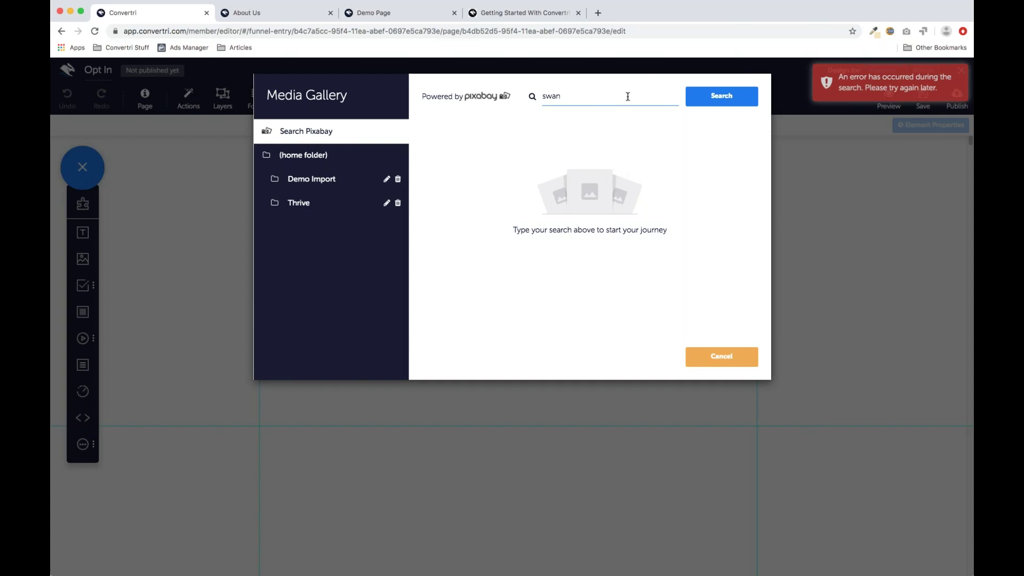
pyautogui.moveTo(543, 94); pyautogui.dragTo(564, 113)
pyautogui.press('BackSpace')
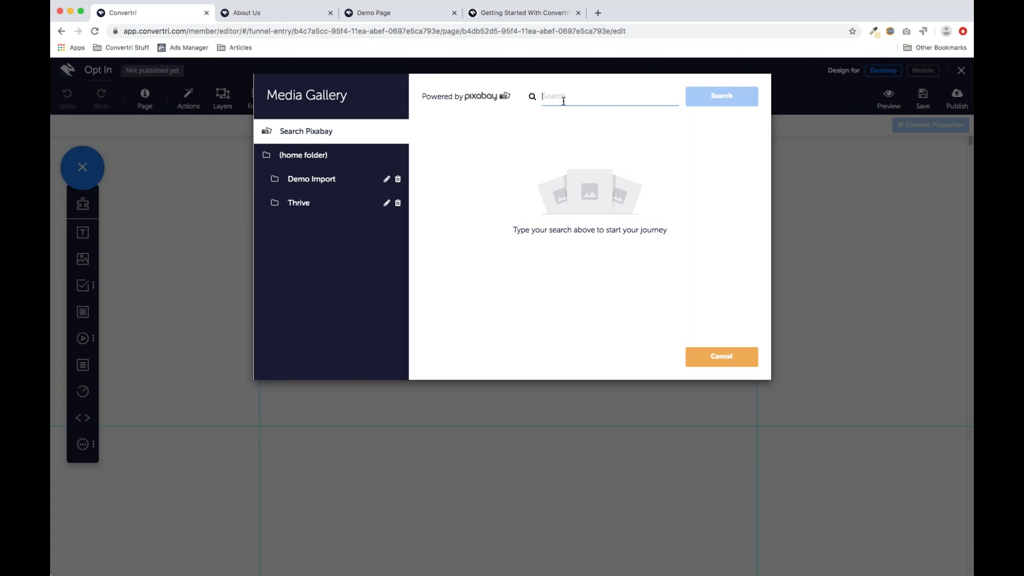
pyautogui.click(315, 158)
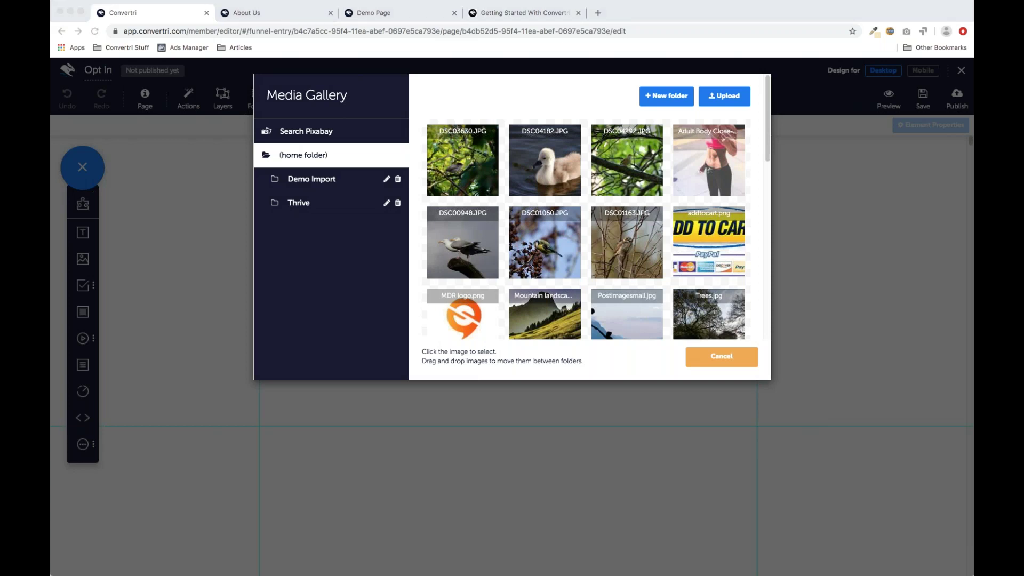
# Step: Upload woman.jpg to the gallery's home folder and insert it as the page's image
pyautogui.moveTo(775, 482); pyautogui.dragTo(536, 219)
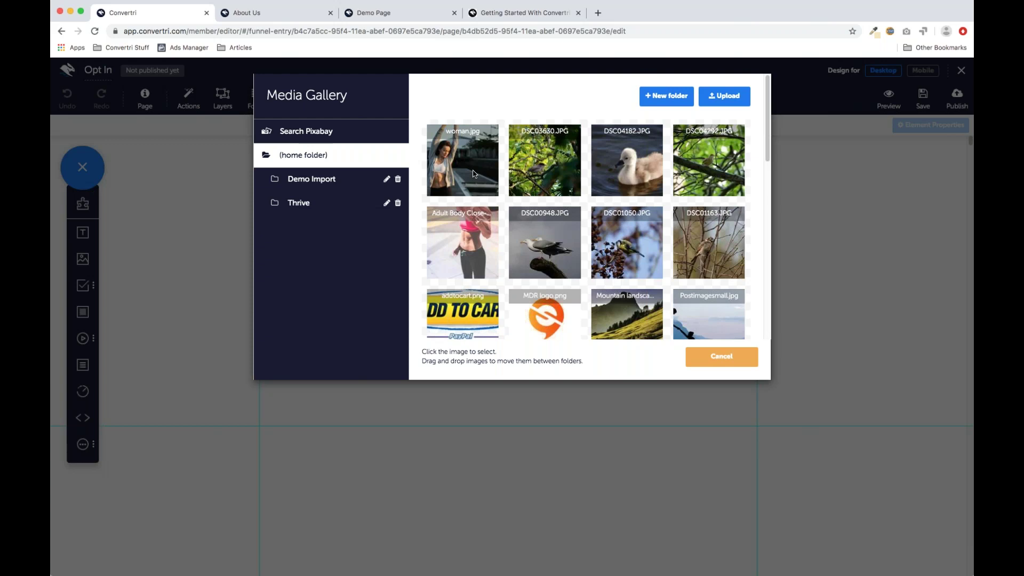
pyautogui.click(464, 173)
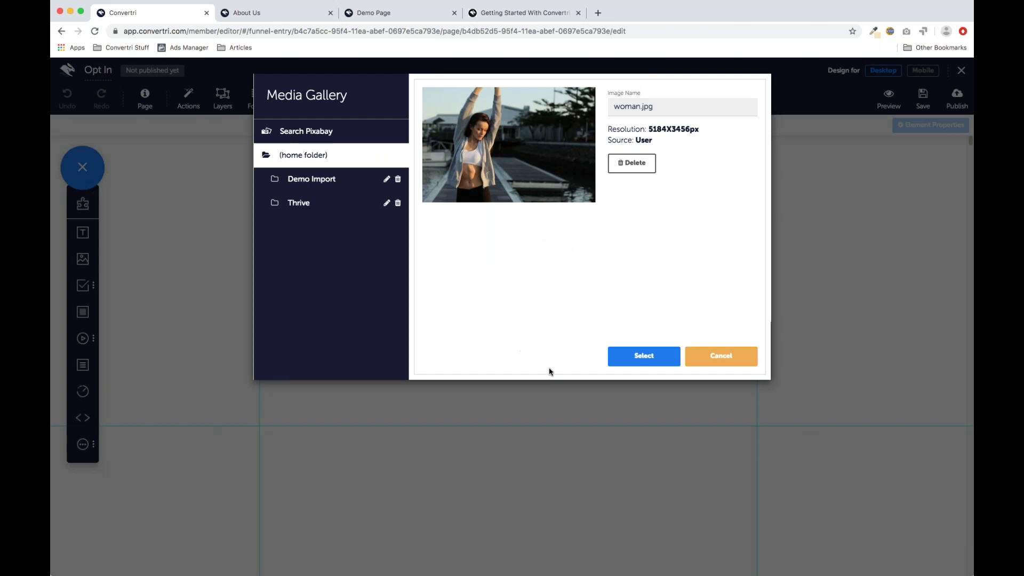
pyautogui.click(632, 364)
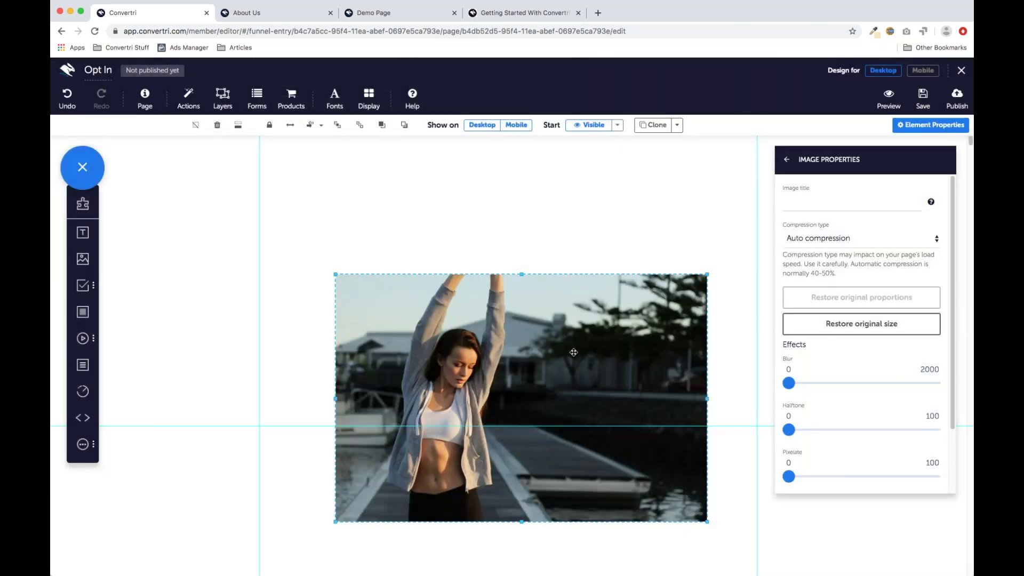
# Step: Move the woman image up the page, enlarge it and stretch it to the full page width
pyautogui.moveTo(595, 353); pyautogui.dragTo(494, 294)
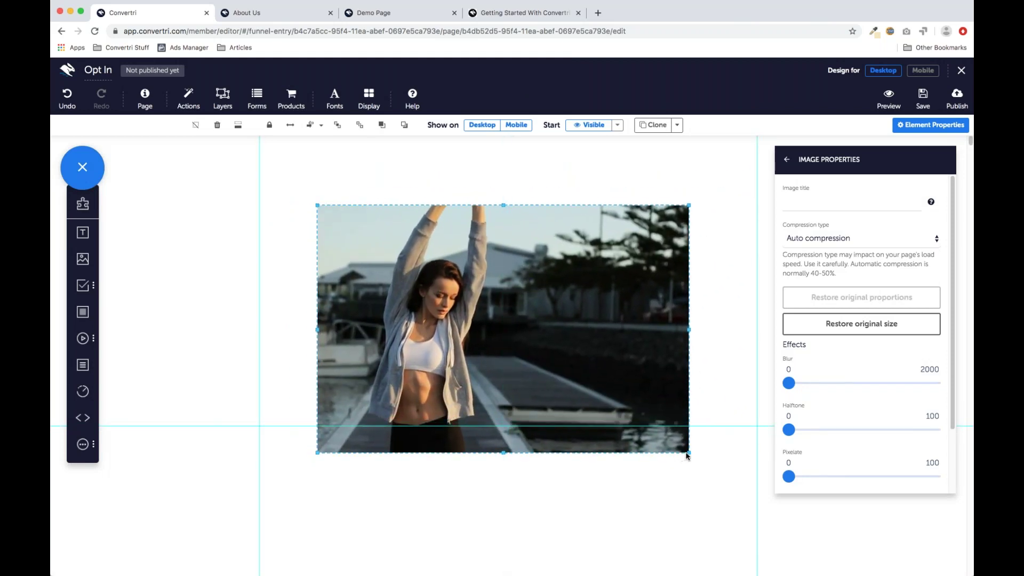
pyautogui.moveTo(687, 455); pyautogui.dragTo(767, 533)
pyautogui.moveTo(317, 359); pyautogui.dragTo(283, 344)
pyautogui.moveTo(494, 337); pyautogui.dragTo(446, 315)
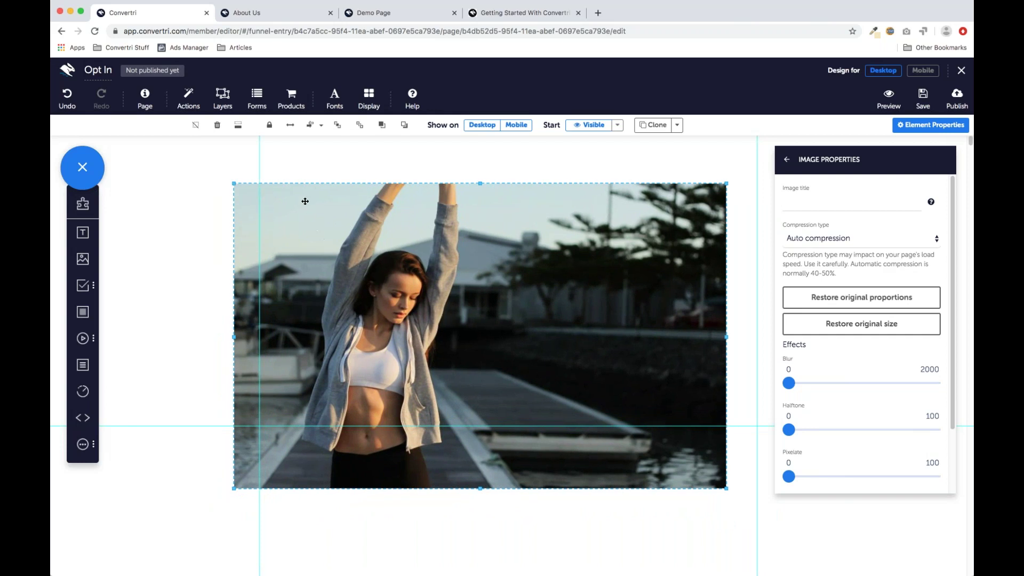
pyautogui.click(290, 128)
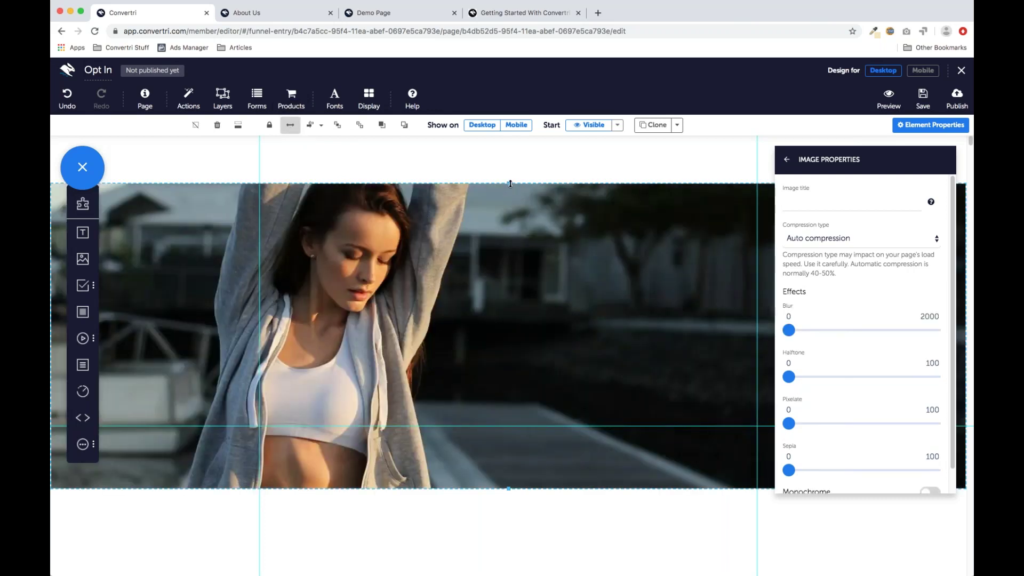
# Step: Extend the full-width image up to just below the page's top edge and down to the woman's waist
pyautogui.moveTo(511, 184); pyautogui.dragTo(510, 152)
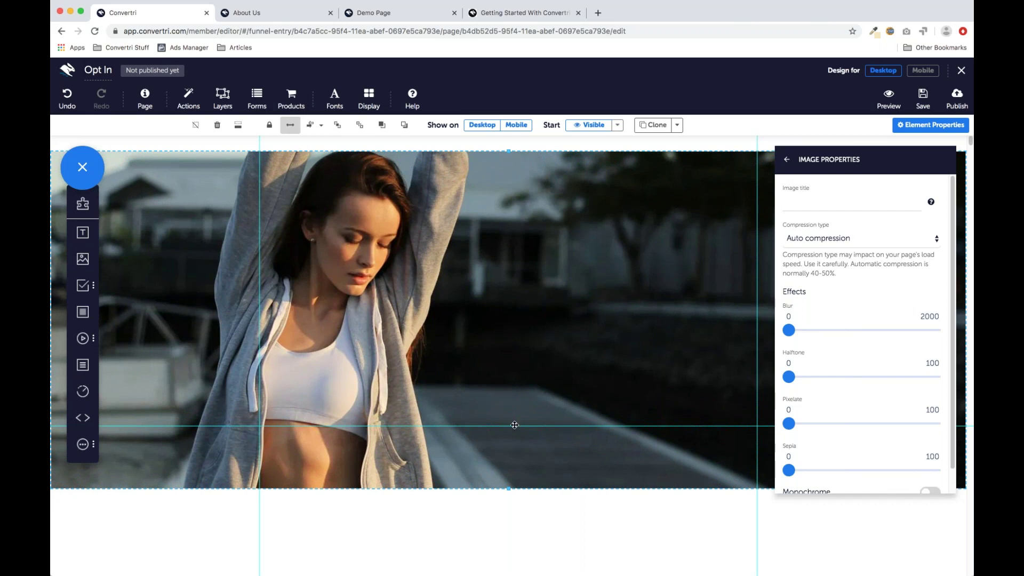
pyautogui.moveTo(508, 488); pyautogui.dragTo(505, 564)
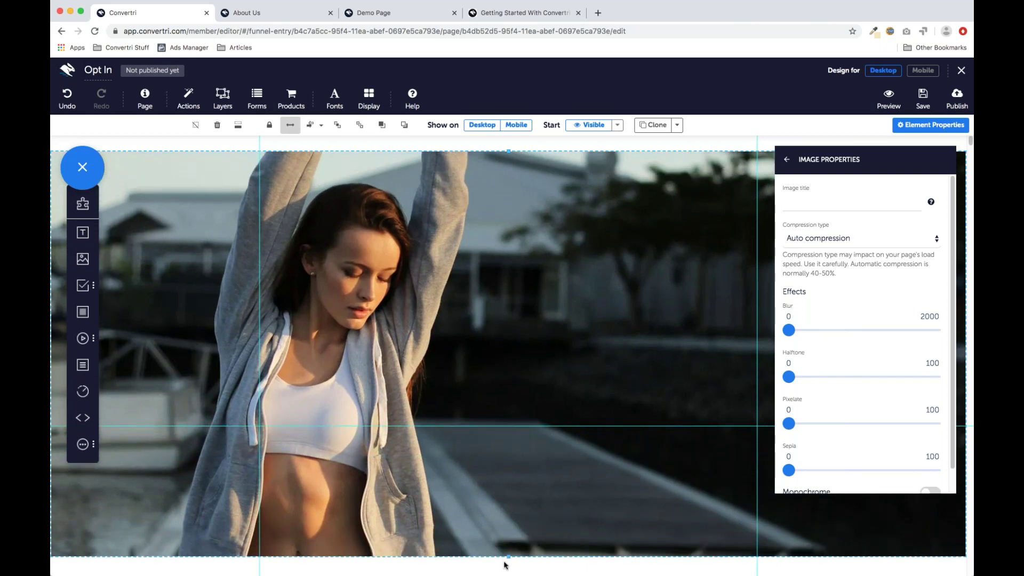
pyautogui.moveTo(508, 491); pyautogui.dragTo(507, 528)
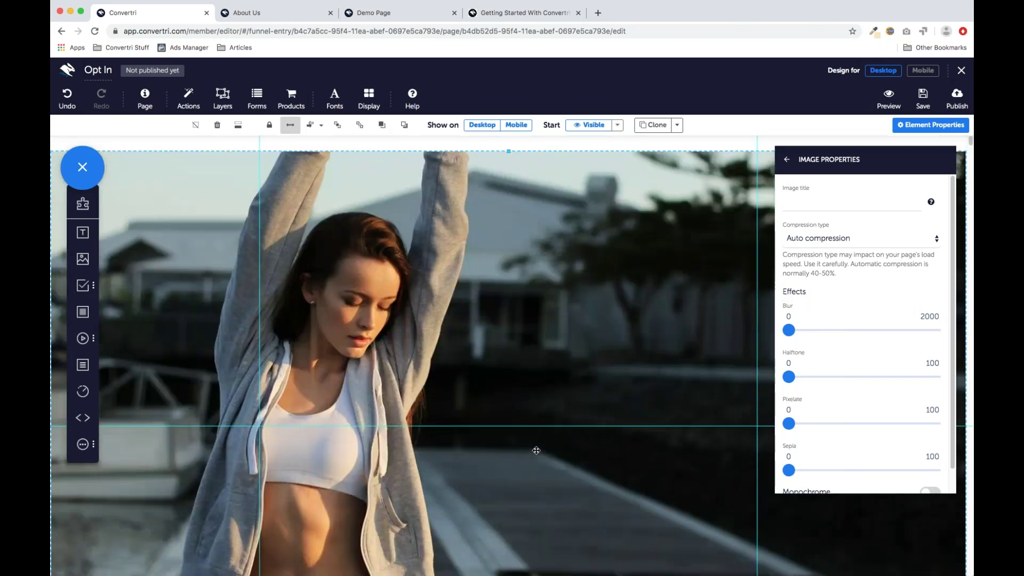
pyautogui.scroll(-1, 537, 451)
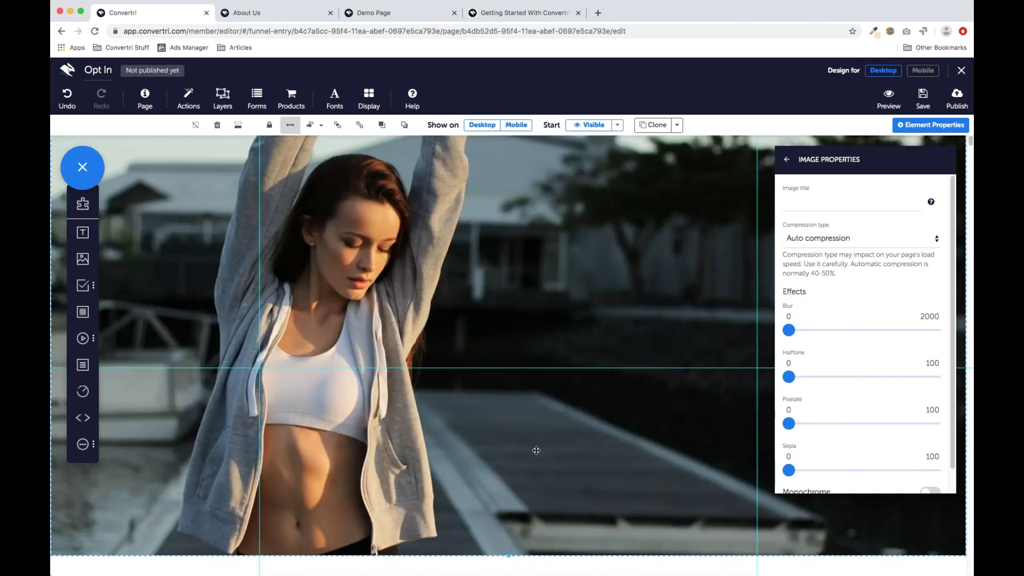
pyautogui.scroll(1, 536, 451)
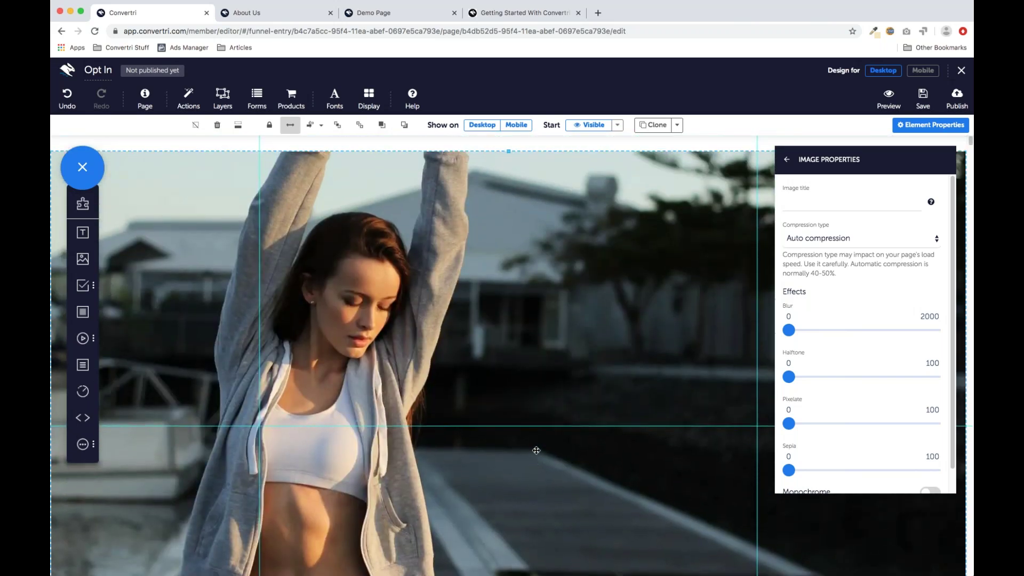
pyautogui.scroll(-3, 536, 451)
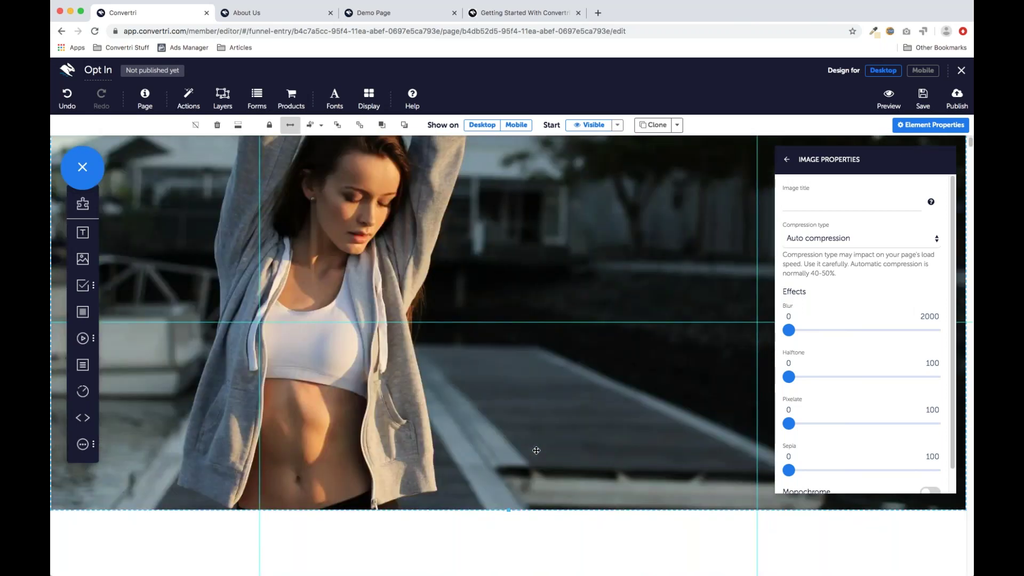
pyautogui.scroll(-1, 536, 451)
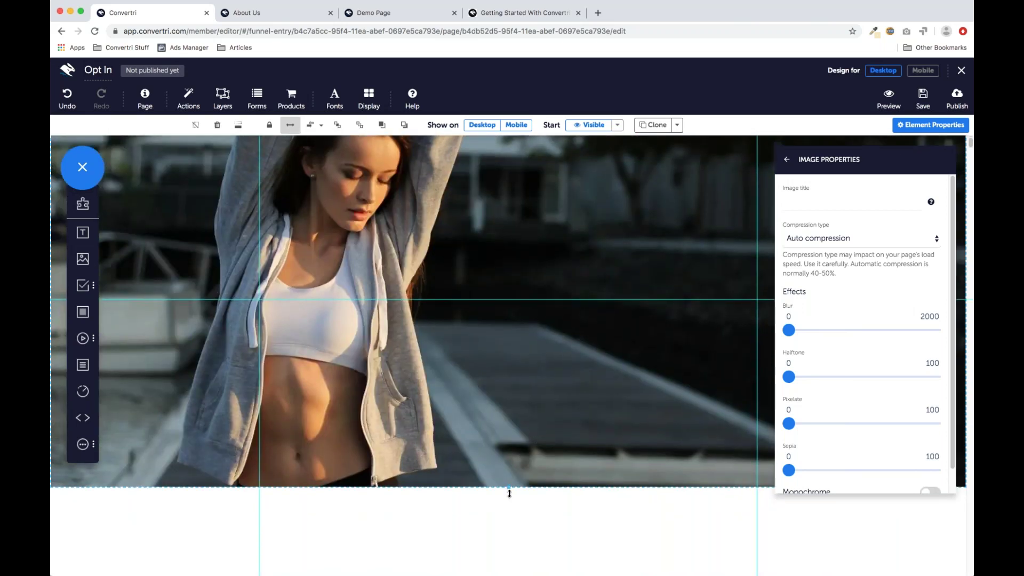
# Step: Fine-tune the image's height by lowering its bottom edge and pulling it back up to the woman's waist
pyautogui.moveTo(510, 494); pyautogui.dragTo(503, 569)
pyautogui.scroll(-1, 505, 534)
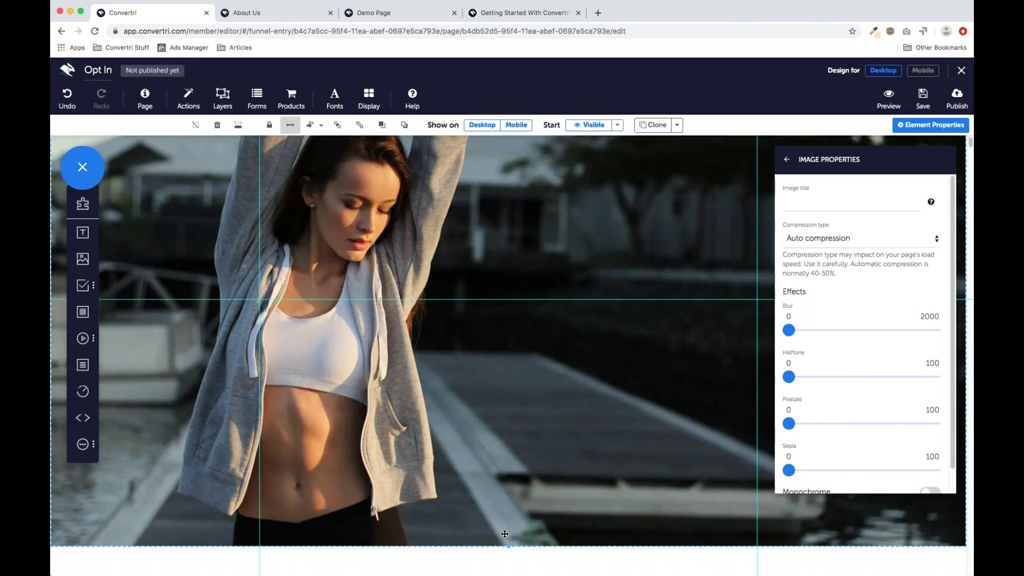
pyautogui.moveTo(505, 534); pyautogui.dragTo(504, 478)
pyautogui.scroll(3, 510, 466)
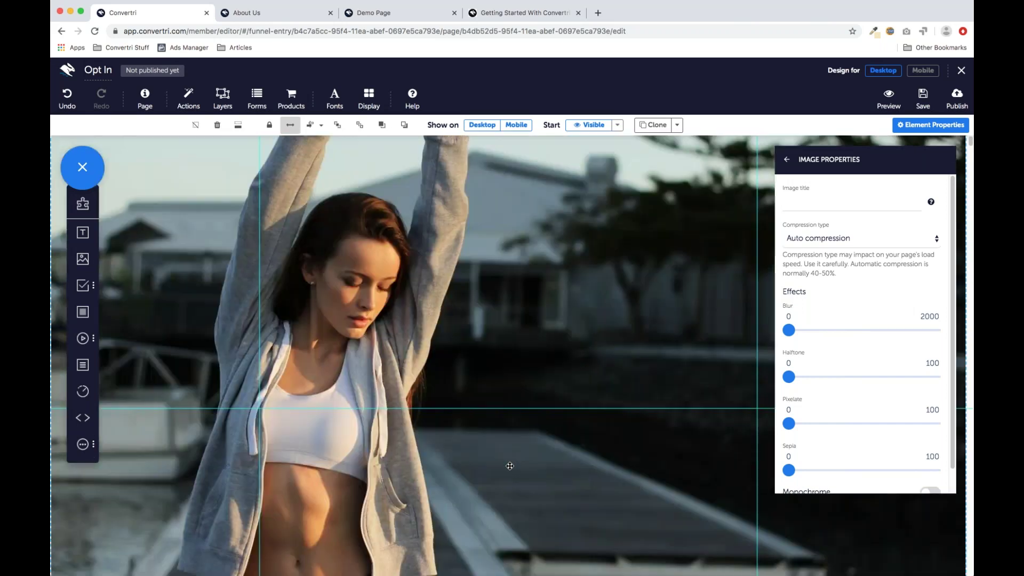
pyautogui.scroll(1, 508, 466)
# Step: Place a panel over the image and check the Demo Page's bars above and below the photo as a reference
pyautogui.moveTo(84, 312); pyautogui.dragTo(527, 360)
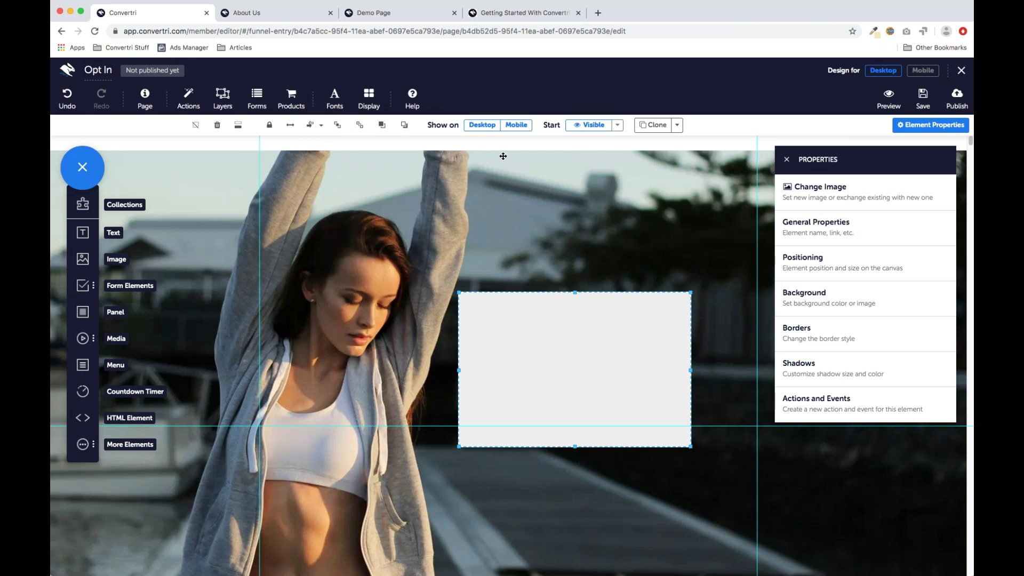
pyautogui.click(379, 16)
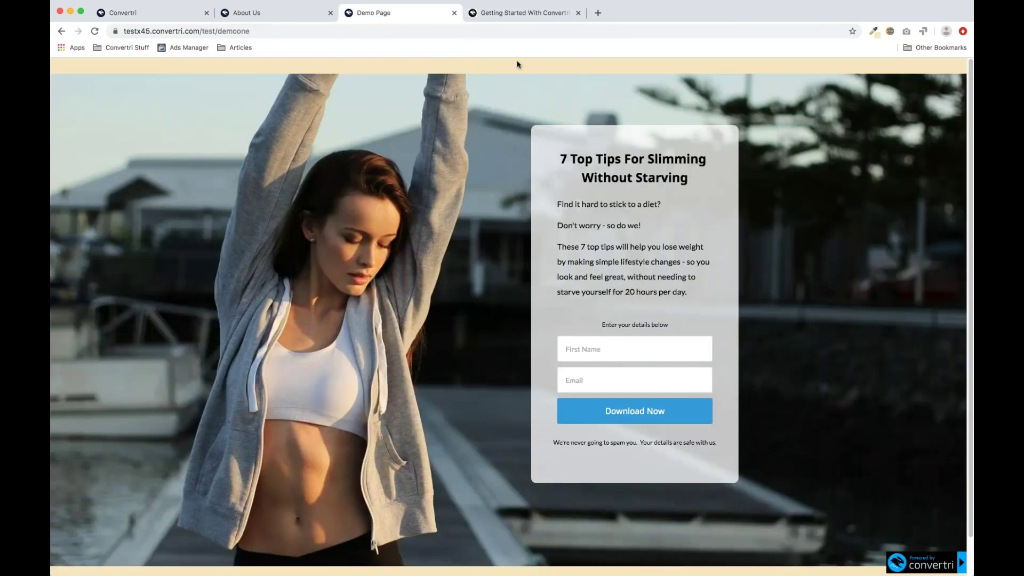
pyautogui.scroll(-2, 502, 183)
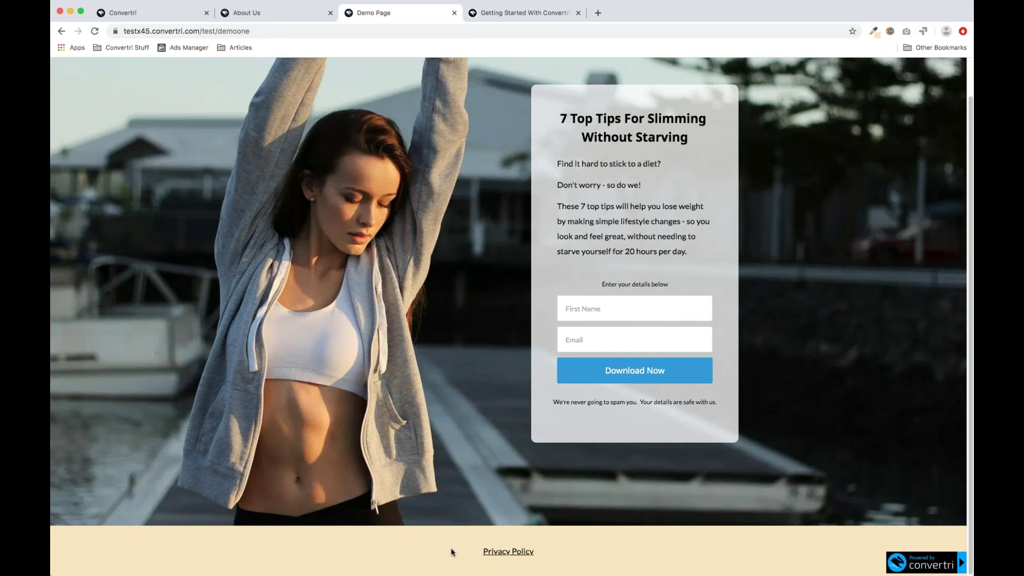
pyautogui.scroll(2, 453, 469)
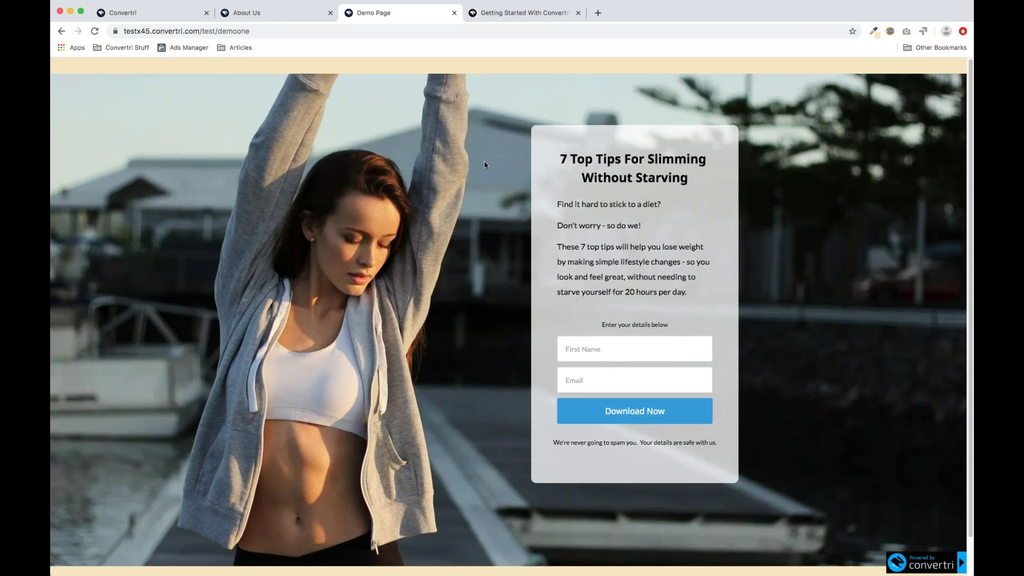
pyautogui.click(158, 20)
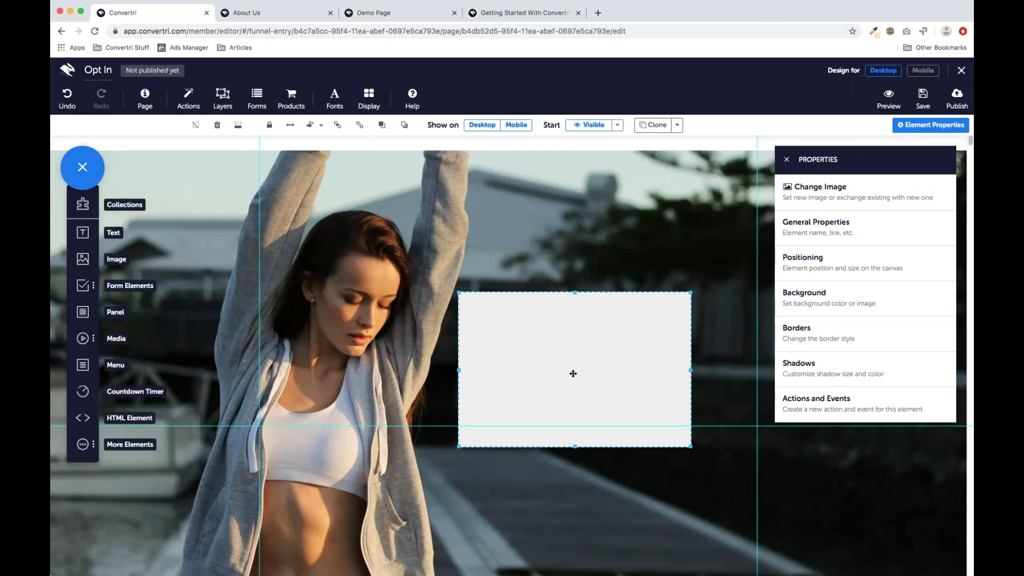
# Step: Move the panel to the page's top edge, reduce its height to the gap above the image and stretch it full width
pyautogui.moveTo(569, 359); pyautogui.dragTo(544, 227)
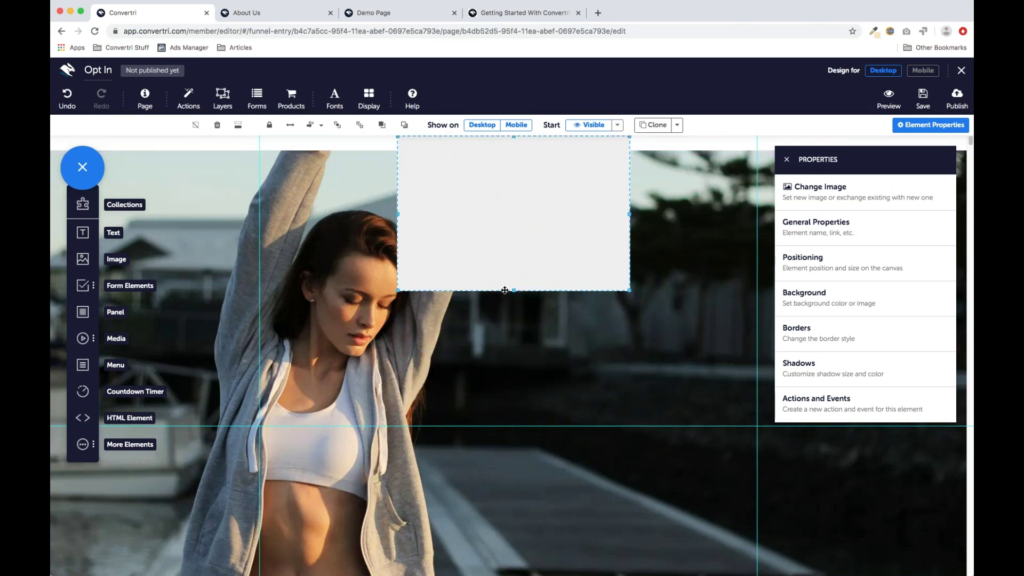
pyautogui.moveTo(507, 290); pyautogui.dragTo(510, 150)
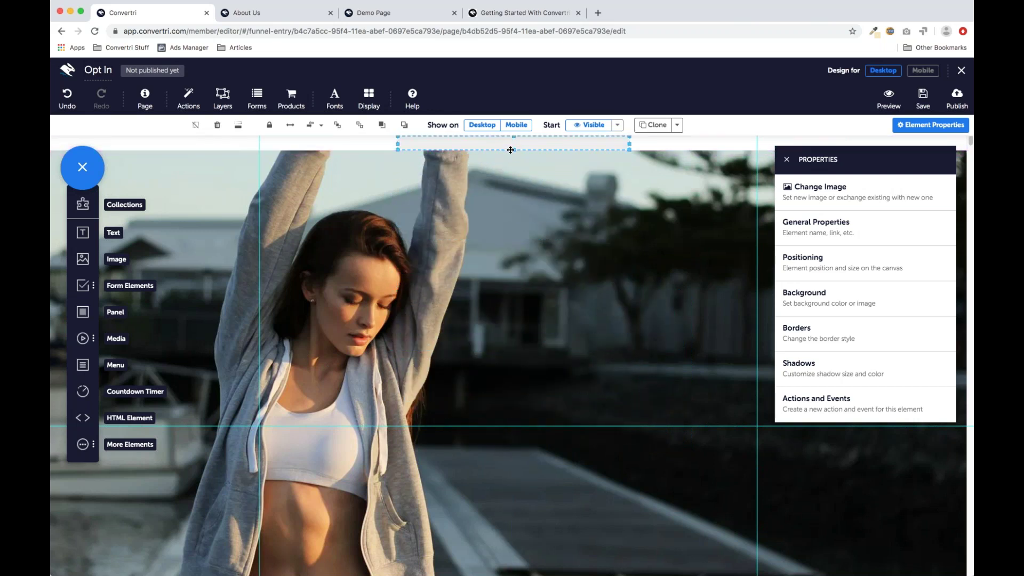
pyautogui.click(291, 126)
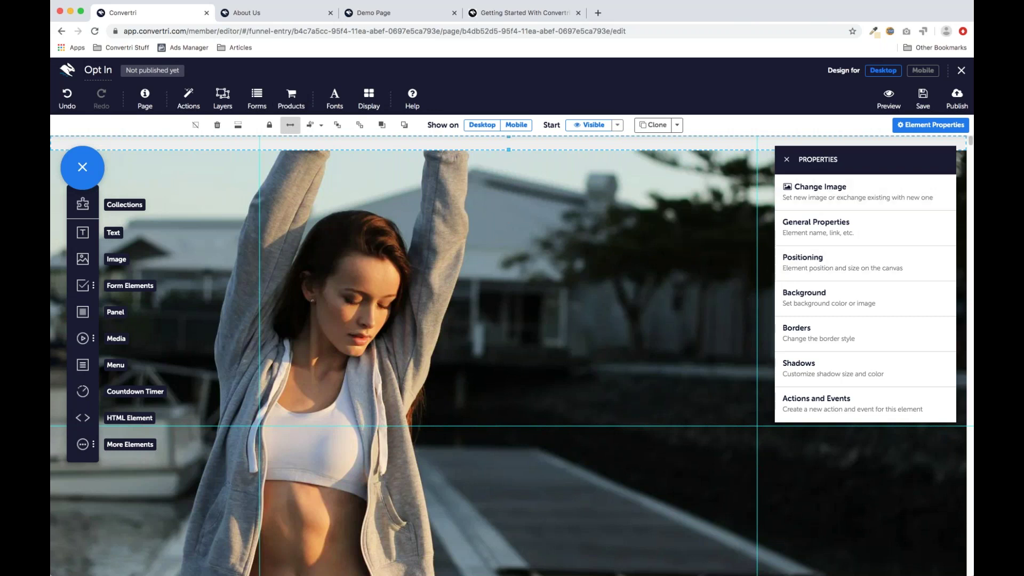
# Step: Set the panel's solid background fill to pale yellow, rgb(252, 233, 165)
pyautogui.click(844, 302)
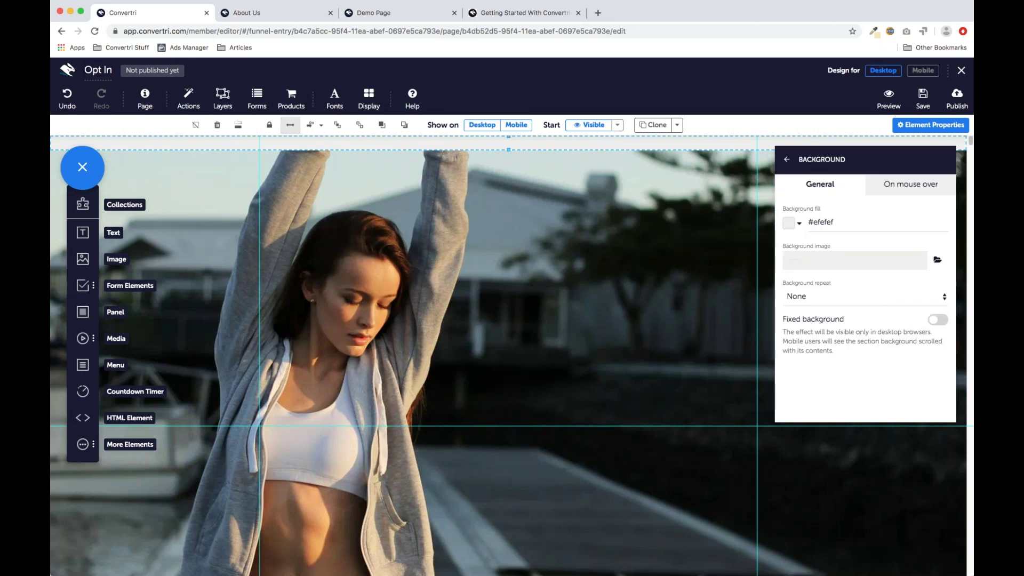
pyautogui.click(789, 223)
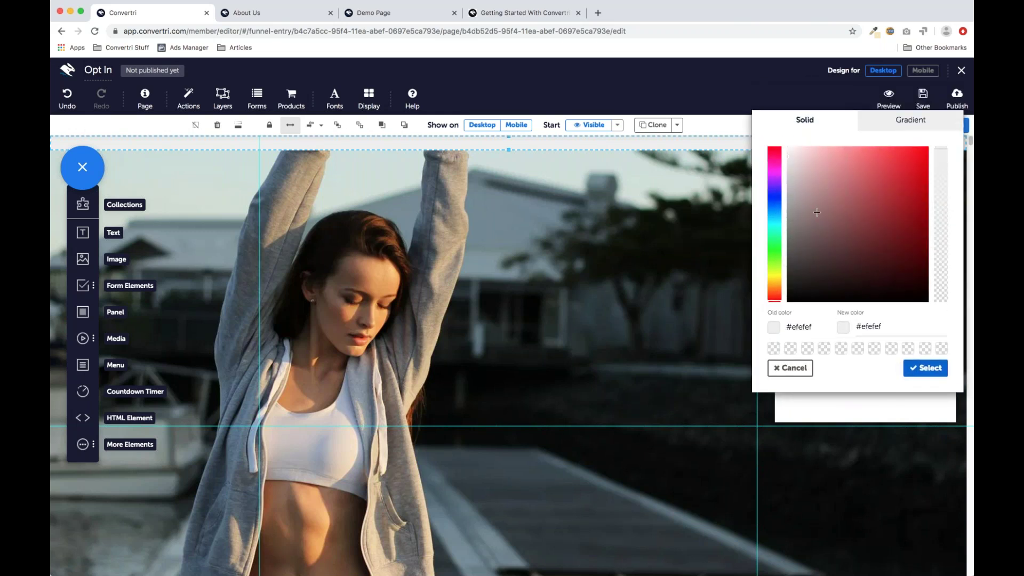
pyautogui.moveTo(815, 266)
pyautogui.mouseDown()
pyautogui.moveTo(907, 165)
pyautogui.moveTo(907, 184)
pyautogui.moveTo(806, 202)
pyautogui.moveTo(884, 207)
pyautogui.moveTo(895, 171)
pyautogui.moveTo(853, 190)
pyautogui.moveTo(878, 169)
pyautogui.moveTo(890, 205)
pyautogui.moveTo(909, 165)
pyautogui.moveTo(832, 176)
pyautogui.moveTo(817, 259)
pyautogui.moveTo(860, 181)
pyautogui.moveTo(894, 185)
pyautogui.moveTo(890, 214)
pyautogui.moveTo(857, 211)
pyautogui.moveTo(869, 182)
pyautogui.moveTo(894, 171)
pyautogui.moveTo(889, 182)
pyautogui.mouseUp()
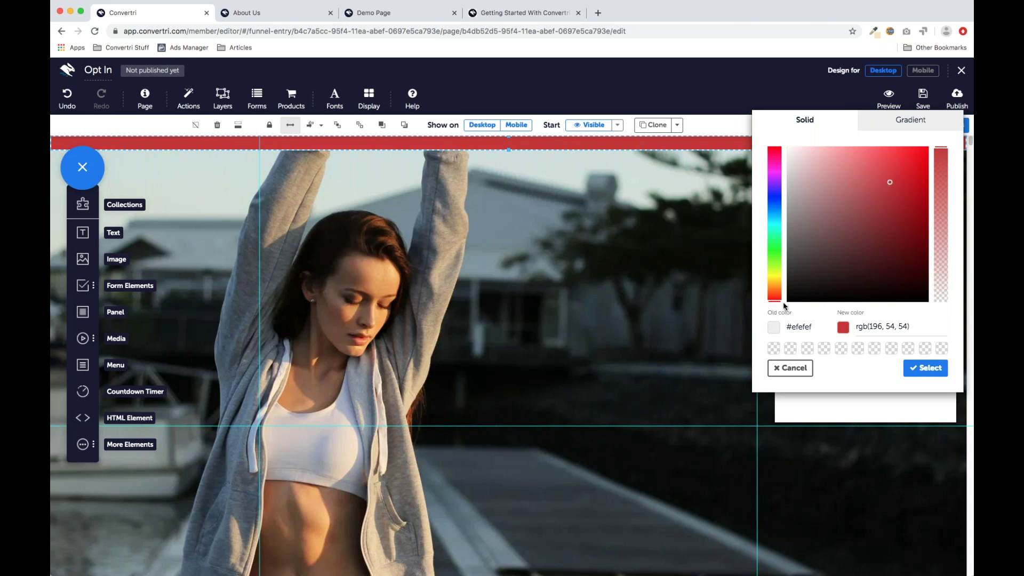
pyautogui.moveTo(779, 306); pyautogui.dragTo(779, 285)
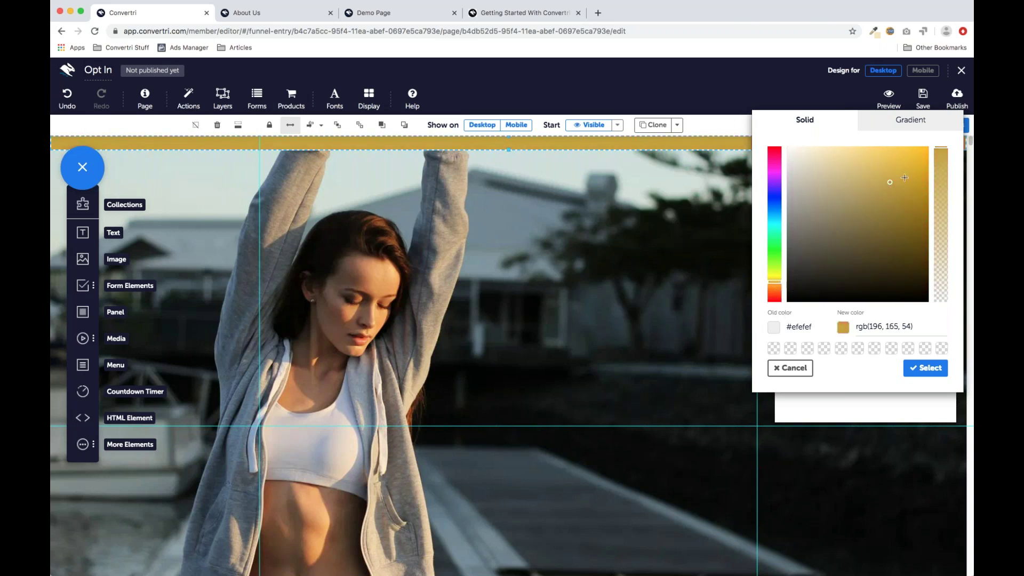
pyautogui.moveTo(892, 183)
pyautogui.mouseDown()
pyautogui.moveTo(857, 158)
pyautogui.moveTo(887, 155)
pyautogui.moveTo(881, 171)
pyautogui.moveTo(838, 152)
pyautogui.mouseUp()
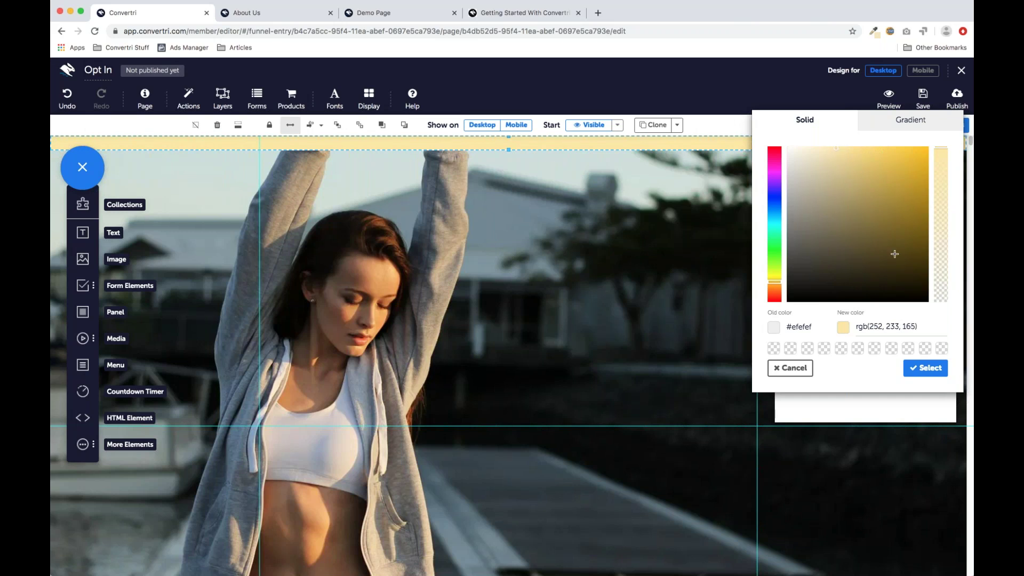
pyautogui.click(926, 371)
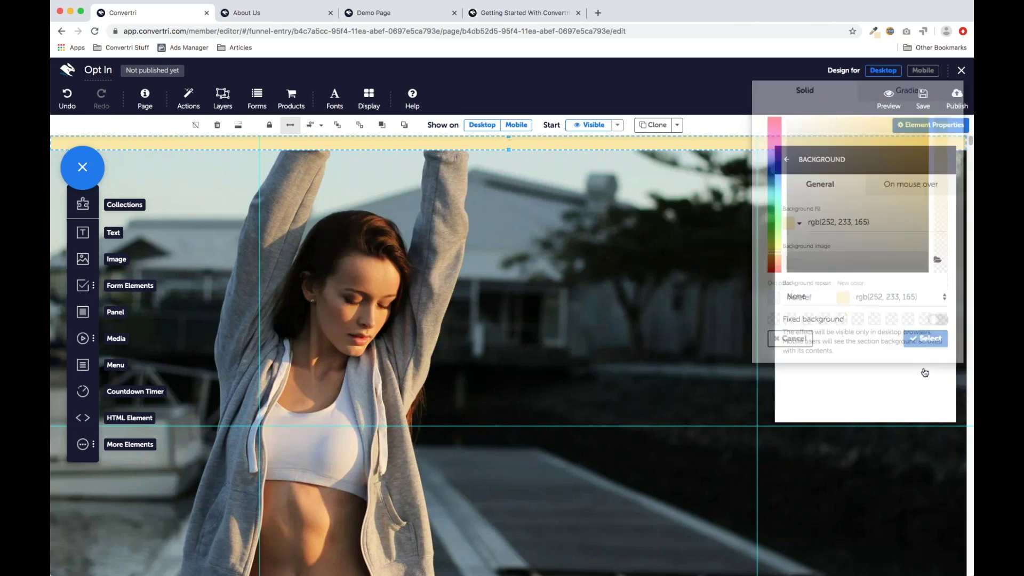
# Step: Clone the pale yellow bar, place the copy directly beneath the image and make it taller than the original
pyautogui.scroll(-3, 541, 231)
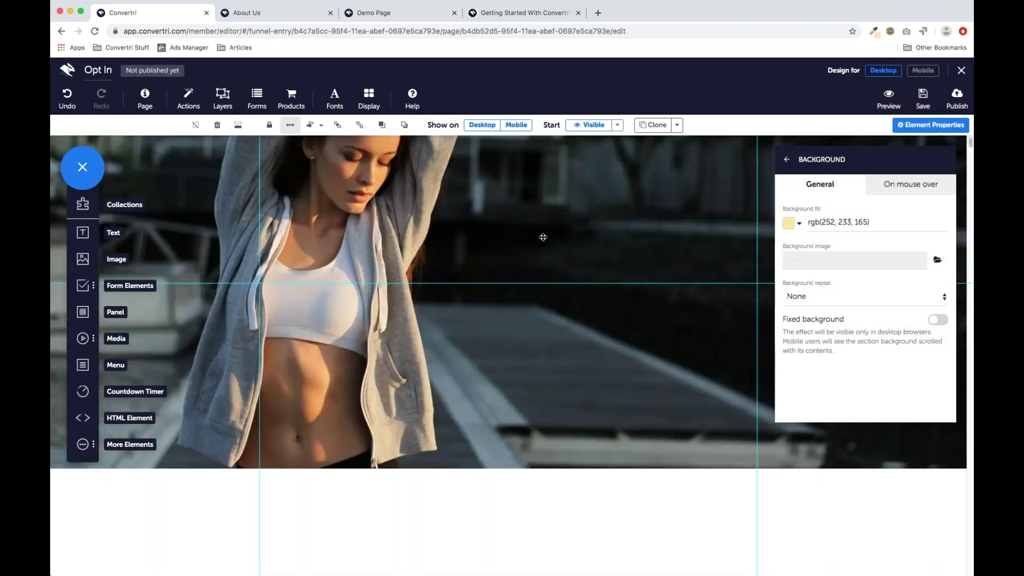
pyautogui.scroll(2, 578, 239)
pyautogui.scroll(1, 533, 240)
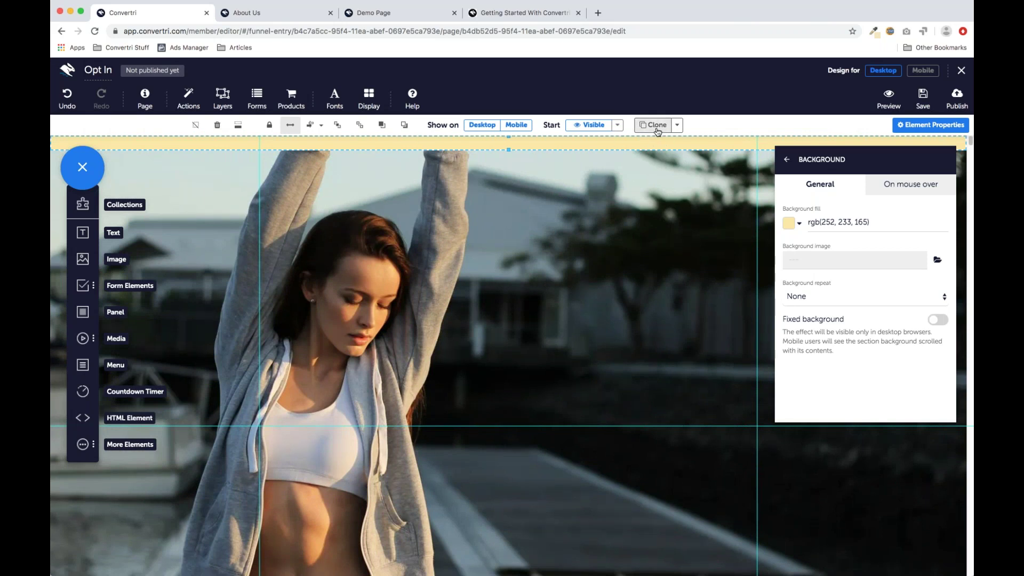
pyautogui.scroll(-1, 550, 171)
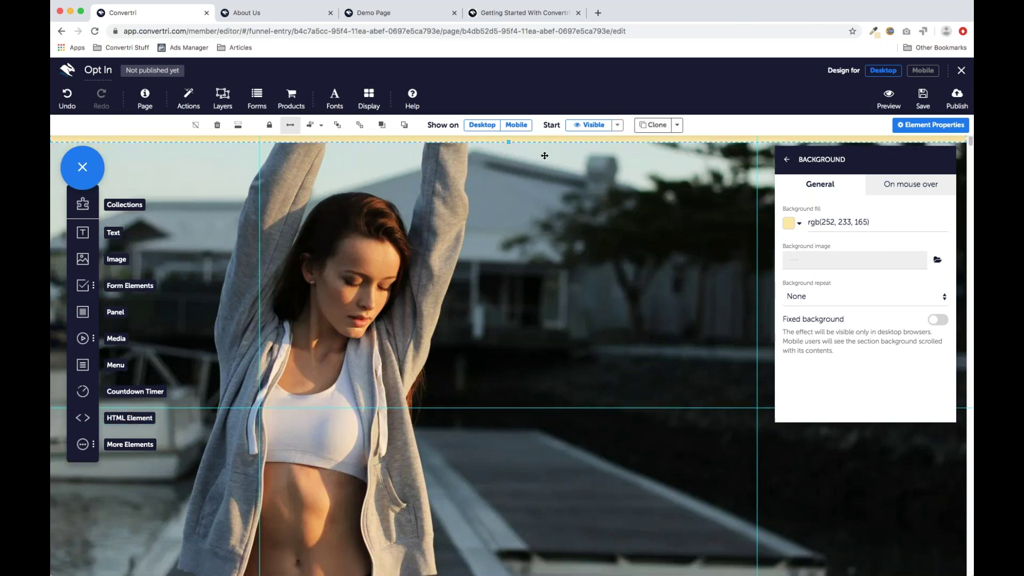
pyautogui.moveTo(456, 156); pyautogui.dragTo(505, 495)
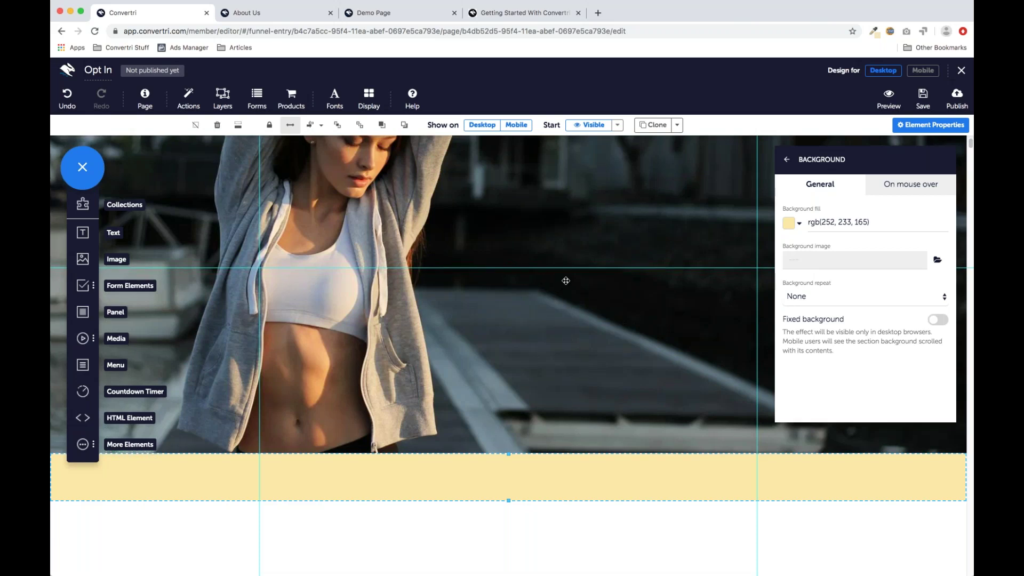
# Step: Review the yellow bars above and below the image and compare the Opt In page with the Demo Page layout
pyautogui.scroll(3, 566, 281)
pyautogui.scroll(-3, 565, 295)
pyautogui.scroll(3, 565, 294)
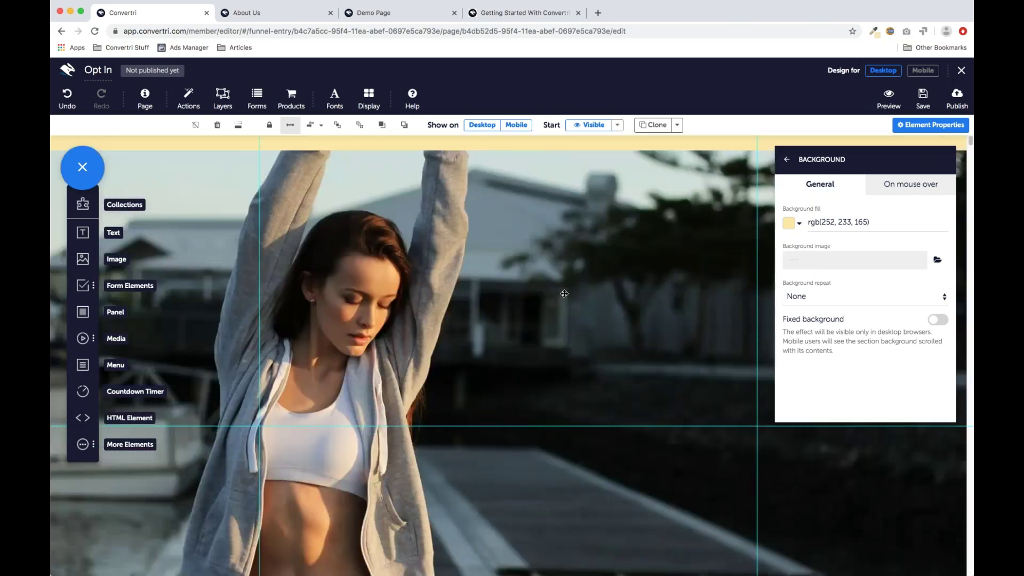
pyautogui.scroll(-5, 489, 254)
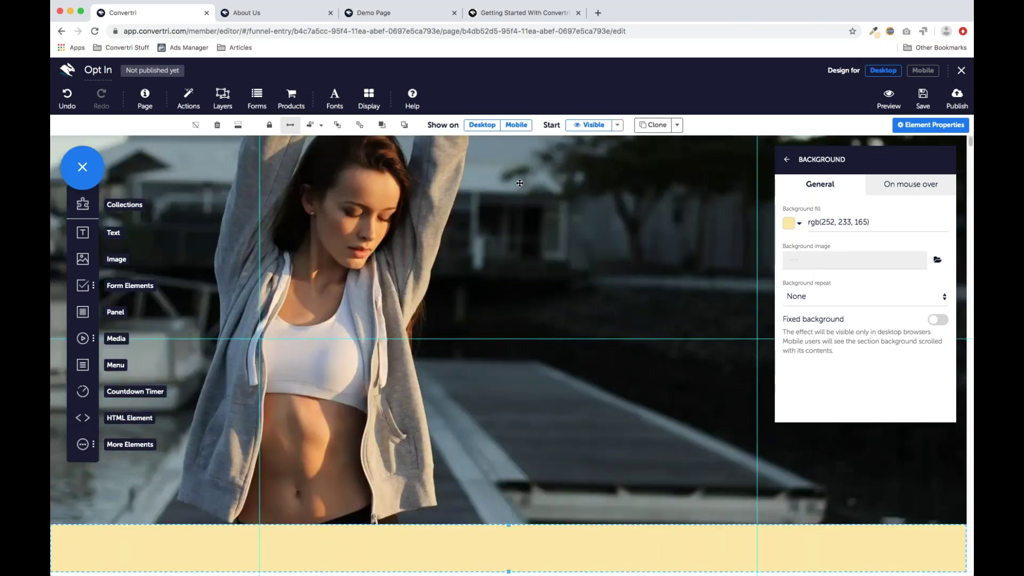
pyautogui.scroll(1, 521, 342)
pyautogui.click(414, 10)
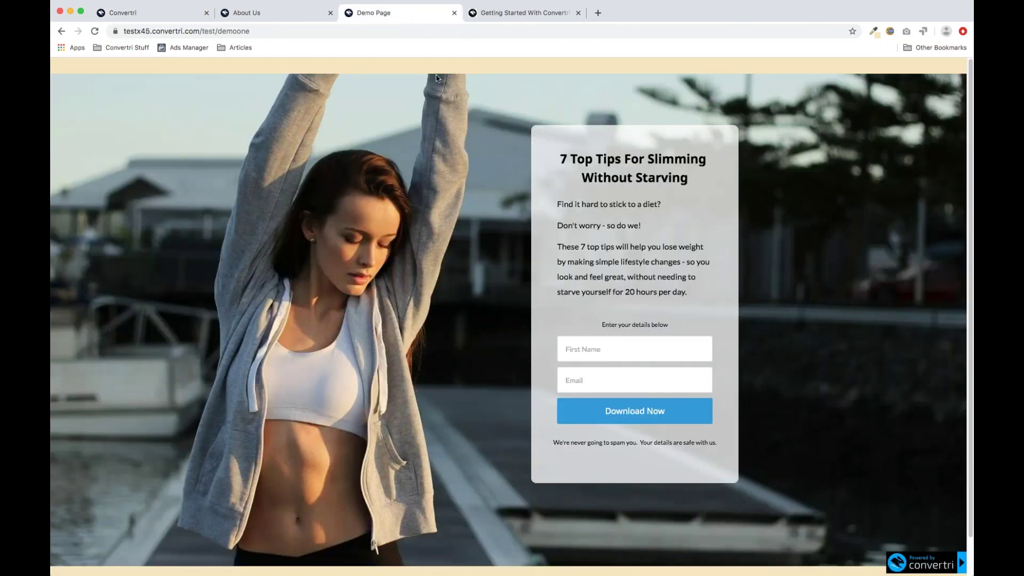
pyautogui.scroll(-1, 514, 446)
pyautogui.scroll(1, 499, 341)
pyautogui.click(150, 18)
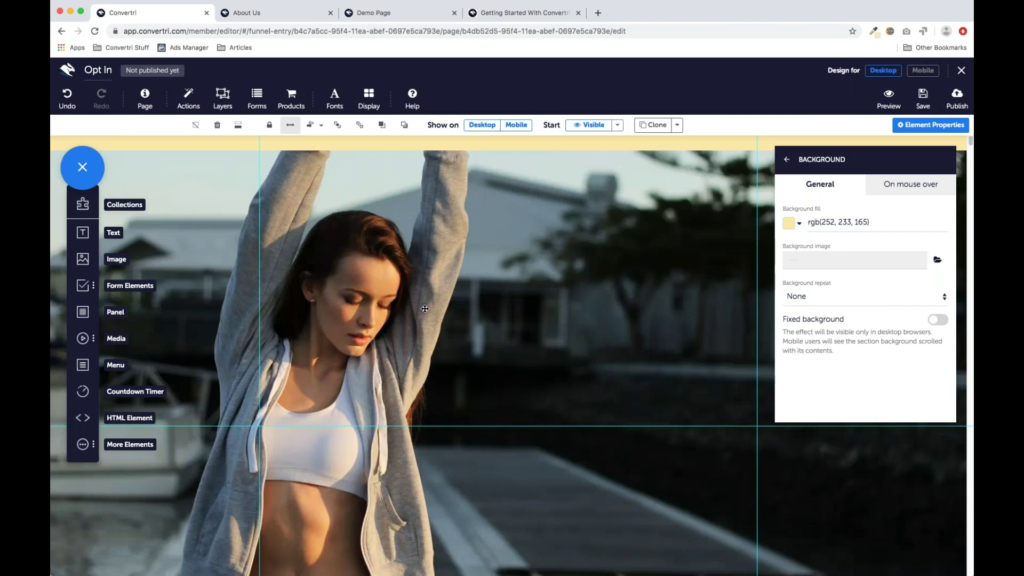
pyautogui.scroll(-1, 443, 299)
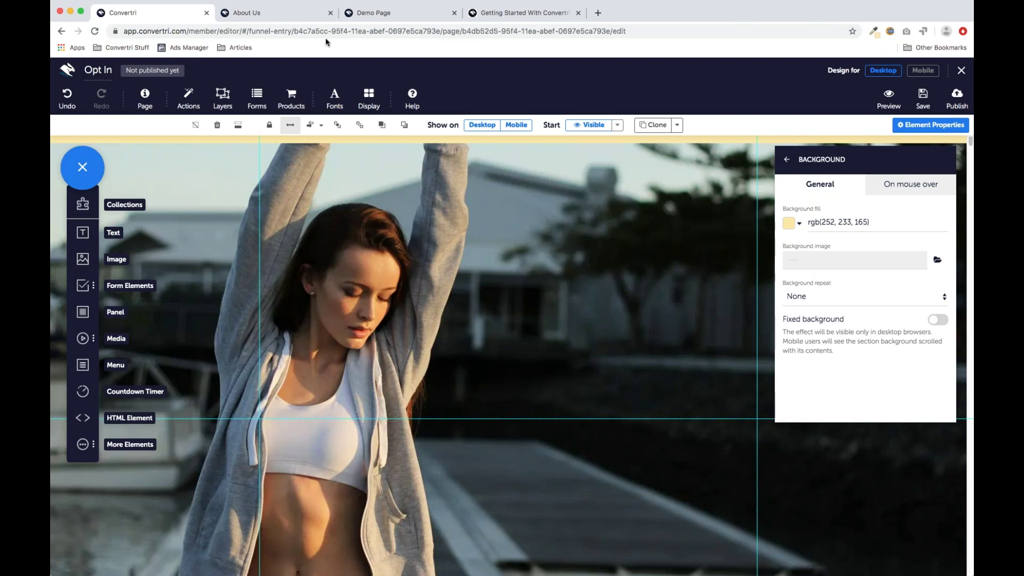
# Step: Using the Demo Page as reference, add a panel on the photo right of the woman and stretch it into a tall opt-in box
pyautogui.click(372, 16)
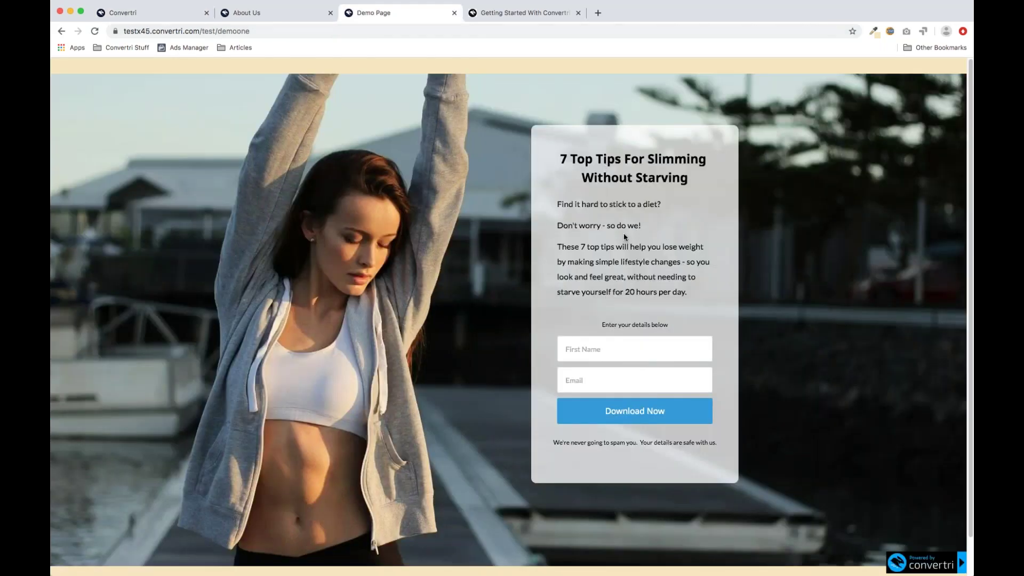
pyautogui.click(148, 14)
pyautogui.moveTo(84, 315); pyautogui.dragTo(559, 280)
pyautogui.moveTo(661, 315); pyautogui.dragTo(622, 259)
pyautogui.moveTo(736, 357); pyautogui.dragTo(731, 549)
pyautogui.moveTo(619, 323); pyautogui.dragTo(621, 329)
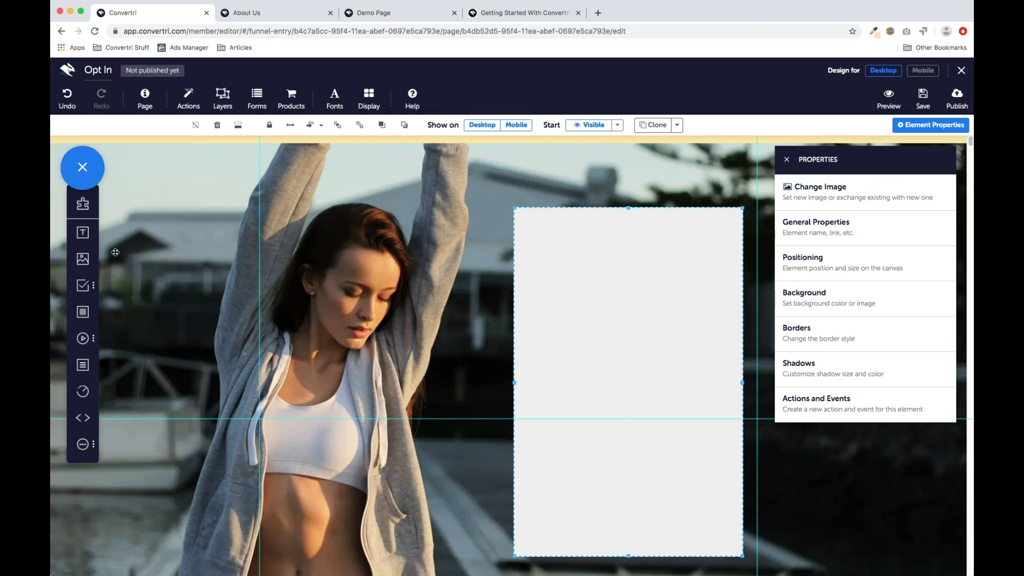
# Step: Add the headline text "7 Top Tips For Slimming Without Starving" near the upper edge of the opt-in box
pyautogui.moveTo(88, 240); pyautogui.dragTo(564, 247)
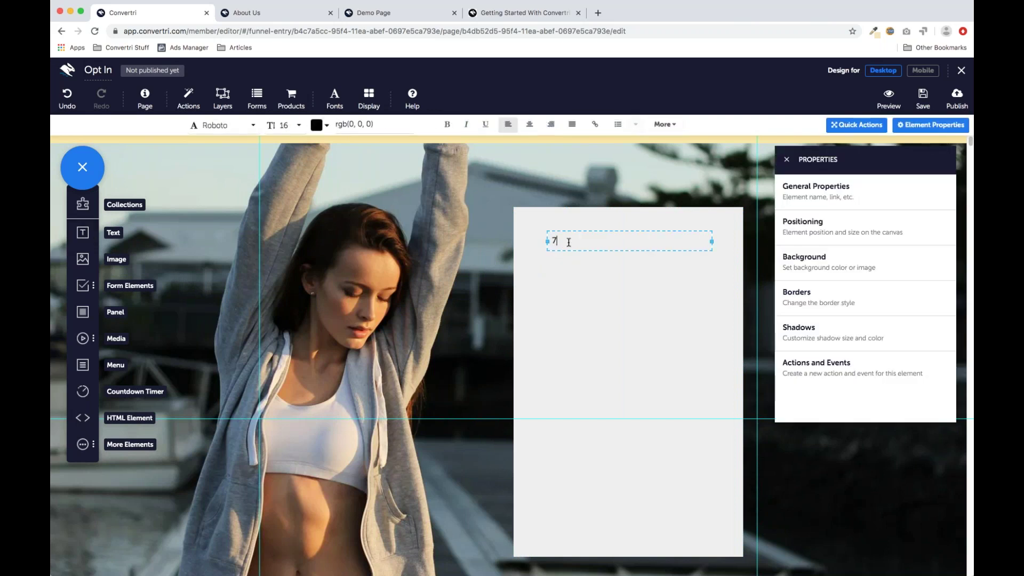
pyautogui.write('7 Top Tips For Slimming Without Starving')
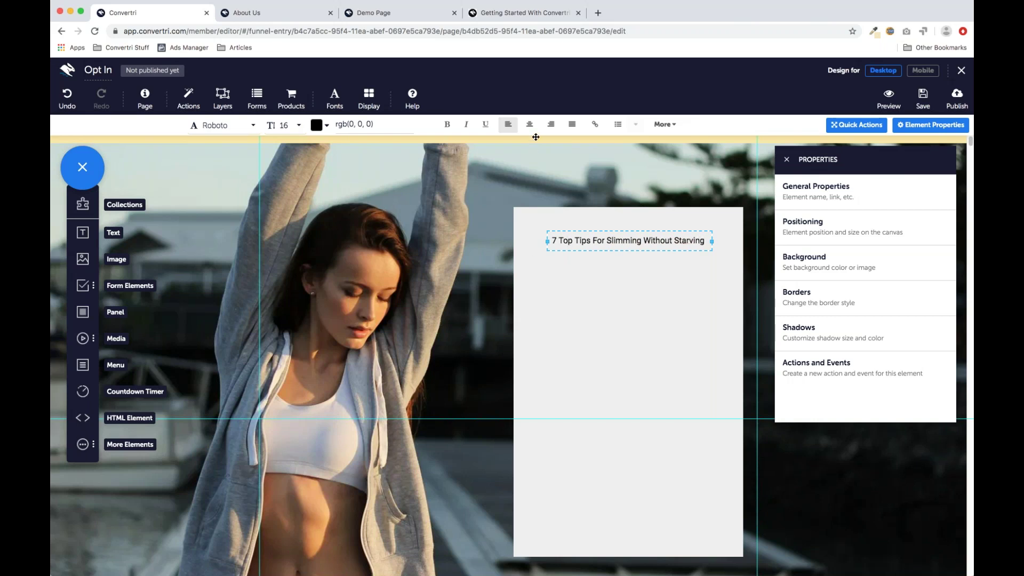
pyautogui.moveTo(629, 249); pyautogui.dragTo(628, 250)
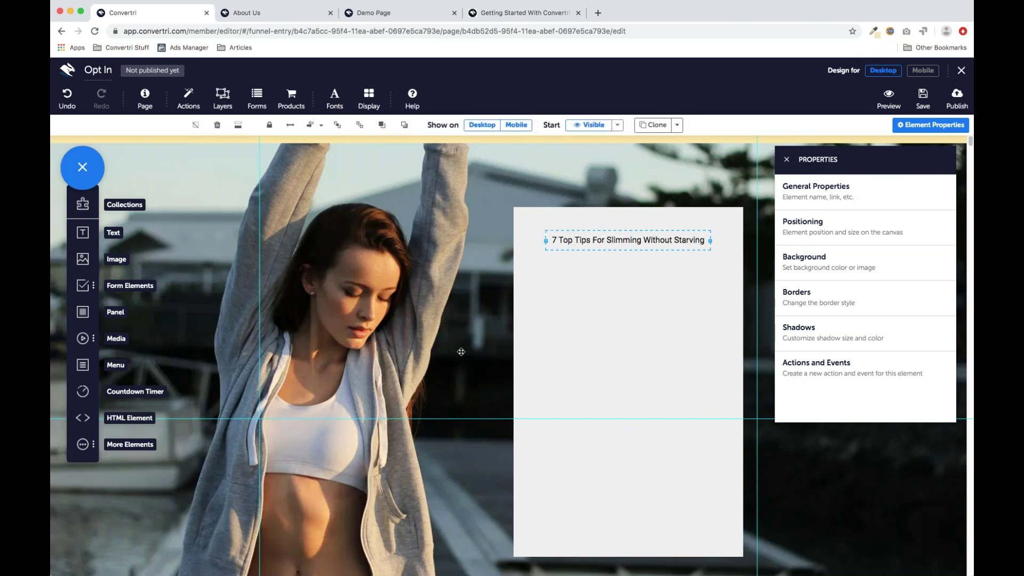
# Step: Add a text block below the headline with the lines "Find it hard to stick to a diet?" and "Don't worry, so do we!"
pyautogui.moveTo(83, 237); pyautogui.dragTo(599, 292)
pyautogui.click(598, 291)
pyautogui.write('Find it hard to stick to a diet')
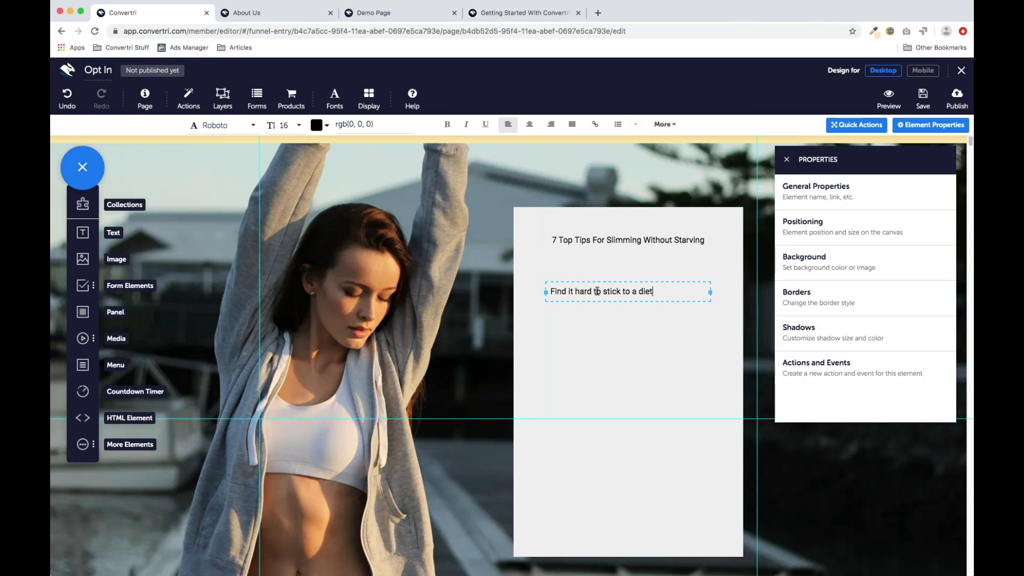
pyautogui.write("? Don't worry, so do we!")
pyautogui.press('Return')
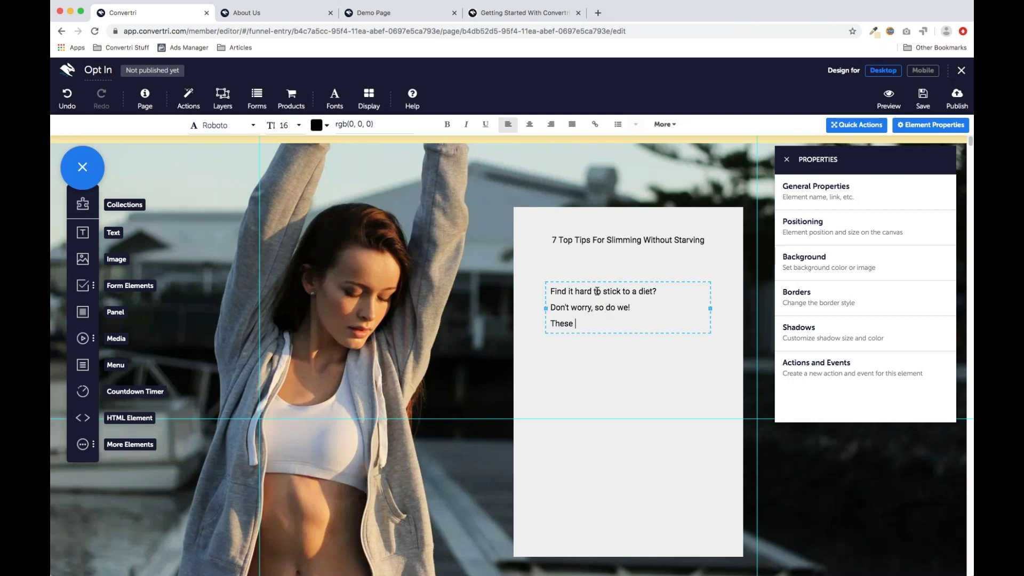
# Step: Add the paragraph "These top tips will help you feel healthy and look great, without needing to starve yourself for 20 hours every day!"
pyautogui.write('These top tips will he')
pyautogui.write('lp you feel healthy and')
pyautogui.write('gre')
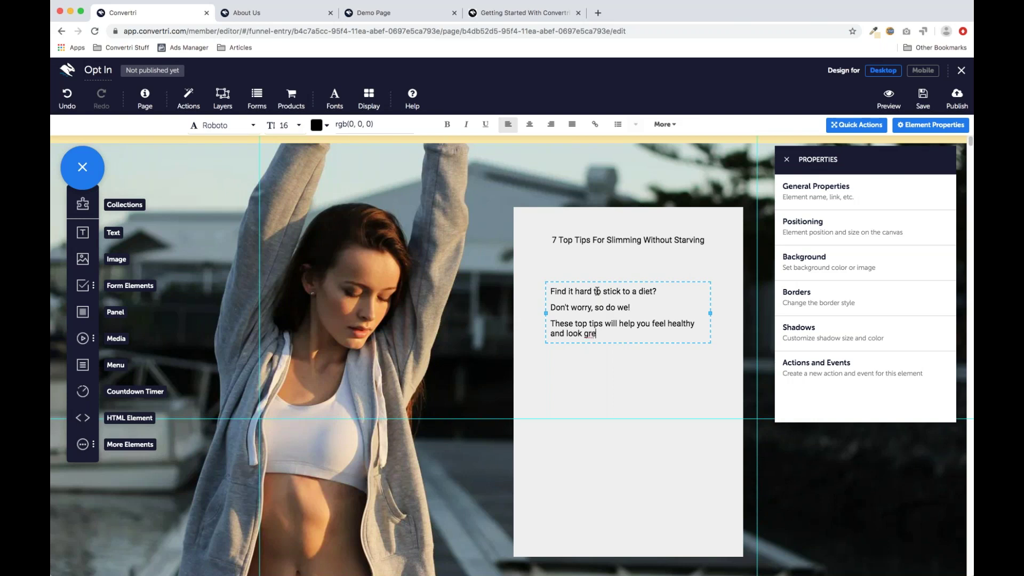
pyautogui.write('at, without needing to starve')
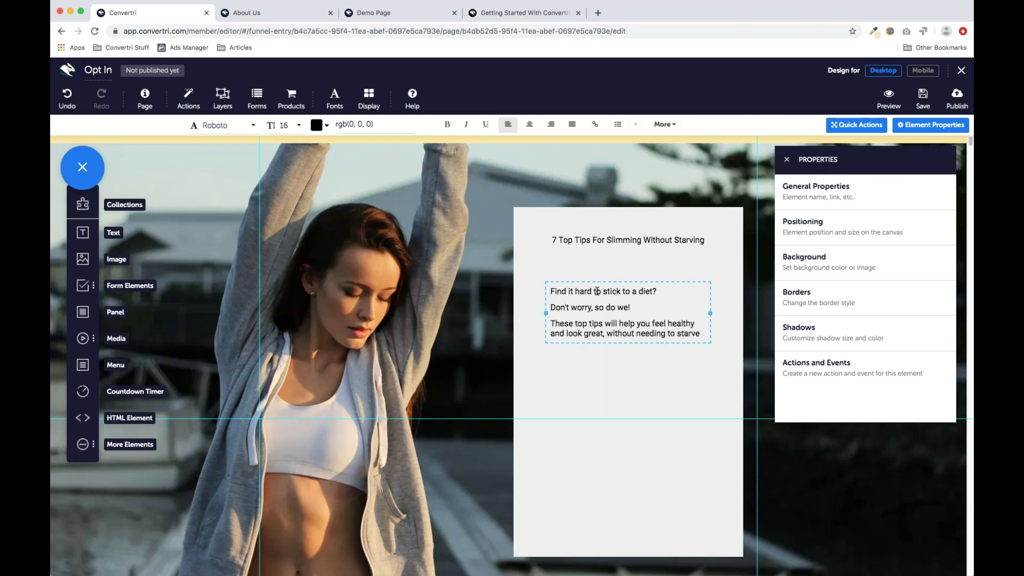
pyautogui.write(' yourself for 20 hours every day!')
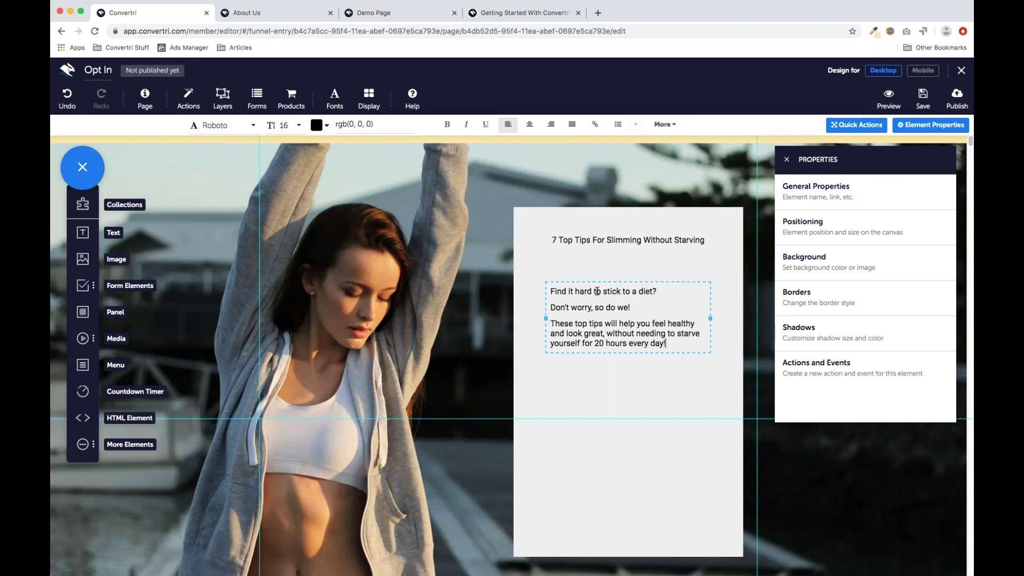
pyautogui.click(611, 352)
# Step: Add a centred text element reading "Enter your details below" beneath the body paragraph in the opt-in box
pyautogui.moveTo(106, 246); pyautogui.dragTo(593, 397)
pyautogui.doubleClick(592, 396)
pyautogui.write('Enter your deta')
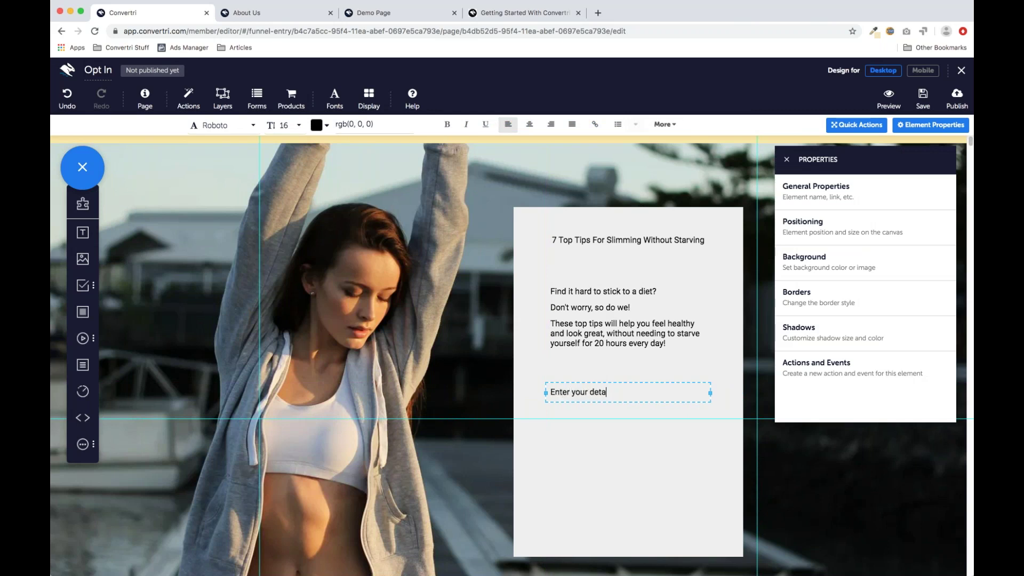
pyautogui.write('ils below')
pyautogui.click(530, 124)
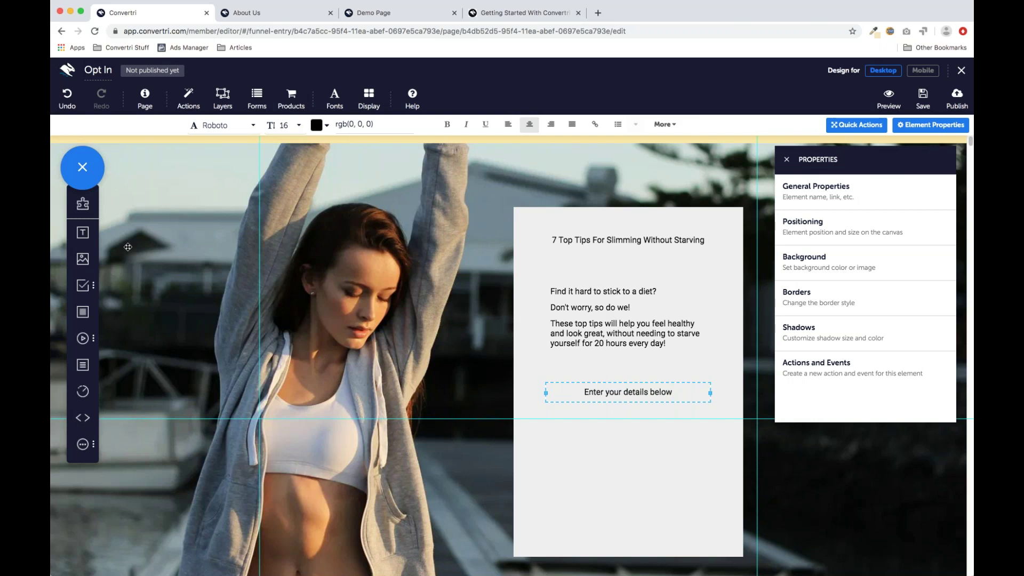
# Step: Add a text element reading "Your details are safe with us. We will never spam you." in the lower part of the opt-in box
pyautogui.moveTo(86, 234); pyautogui.dragTo(583, 464)
pyautogui.click(586, 473)
pyautogui.write('Your details are safe with us')
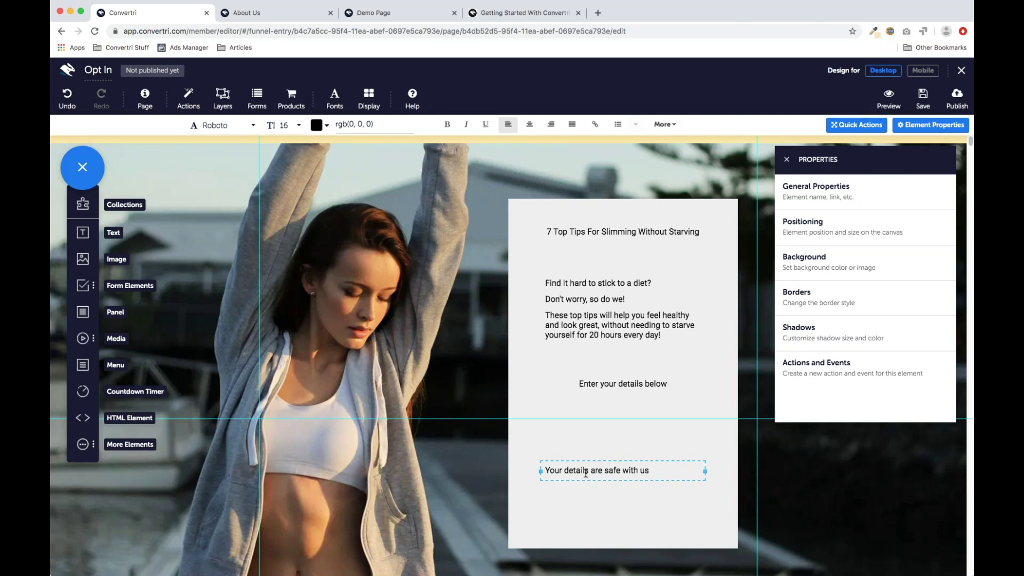
pyautogui.write('.  We will never spam you.')
pyautogui.click(612, 490)
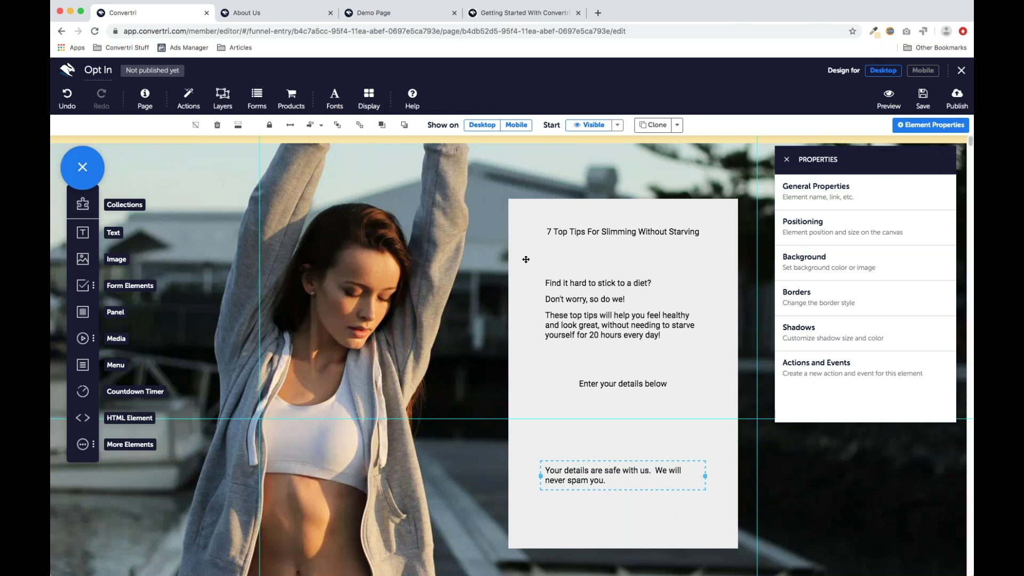
# Step: Shift the opt-in box, together with its texts, slightly to the right over the photo
pyautogui.click(538, 227)
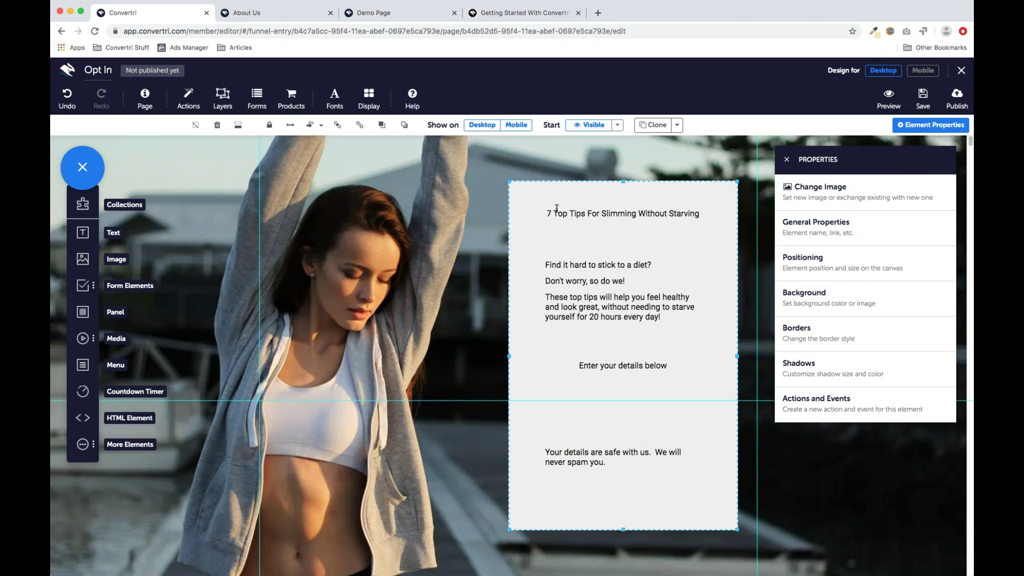
pyautogui.moveTo(584, 193)
pyautogui.mouseDown()
pyautogui.moveTo(467, 195)
pyautogui.moveTo(592, 189)
pyautogui.mouseUp()
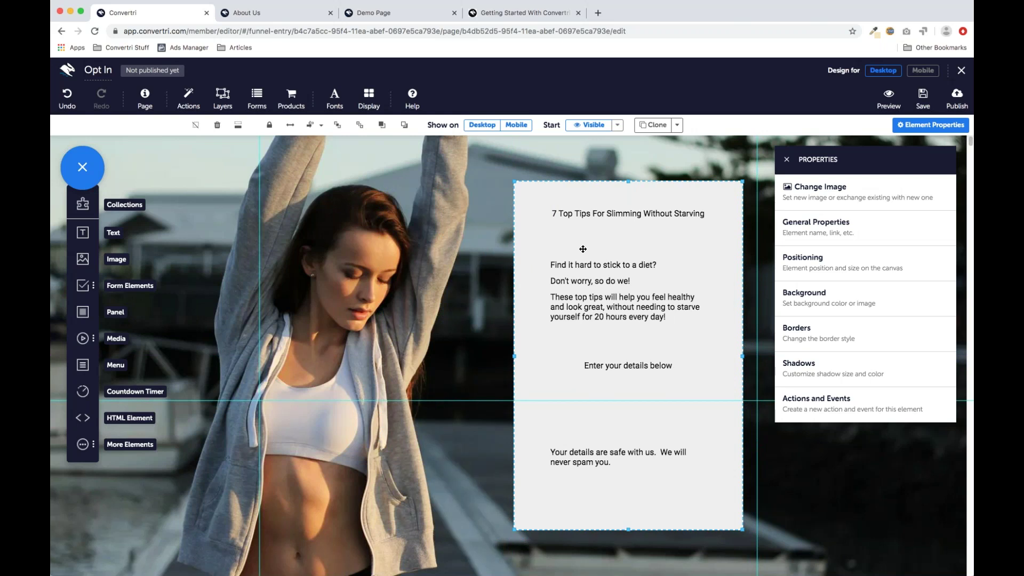
pyautogui.click(634, 468)
pyautogui.moveTo(667, 452); pyautogui.dragTo(656, 452)
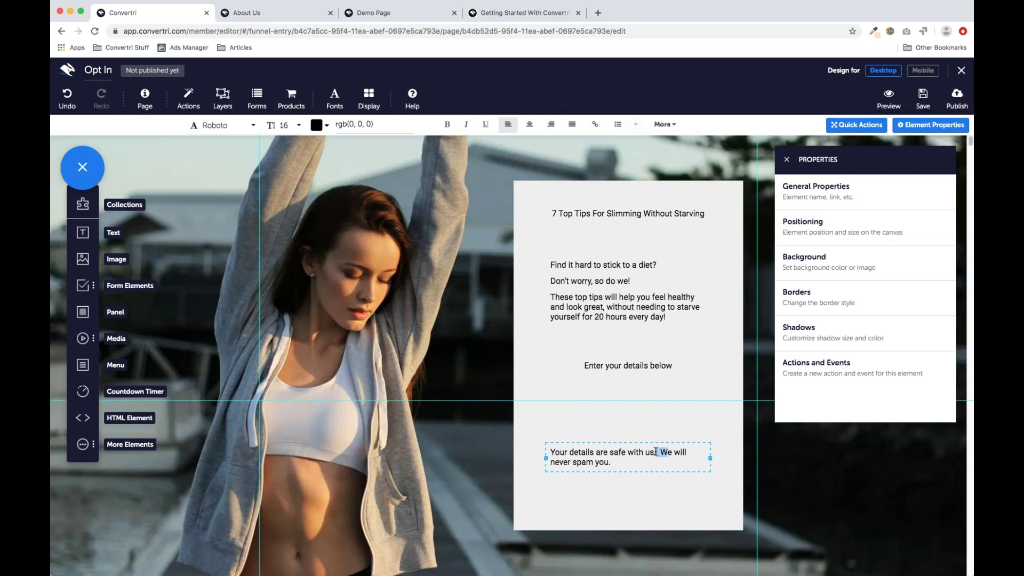
pyautogui.click(660, 452)
pyautogui.click(598, 280)
pyautogui.moveTo(667, 316); pyautogui.dragTo(552, 263)
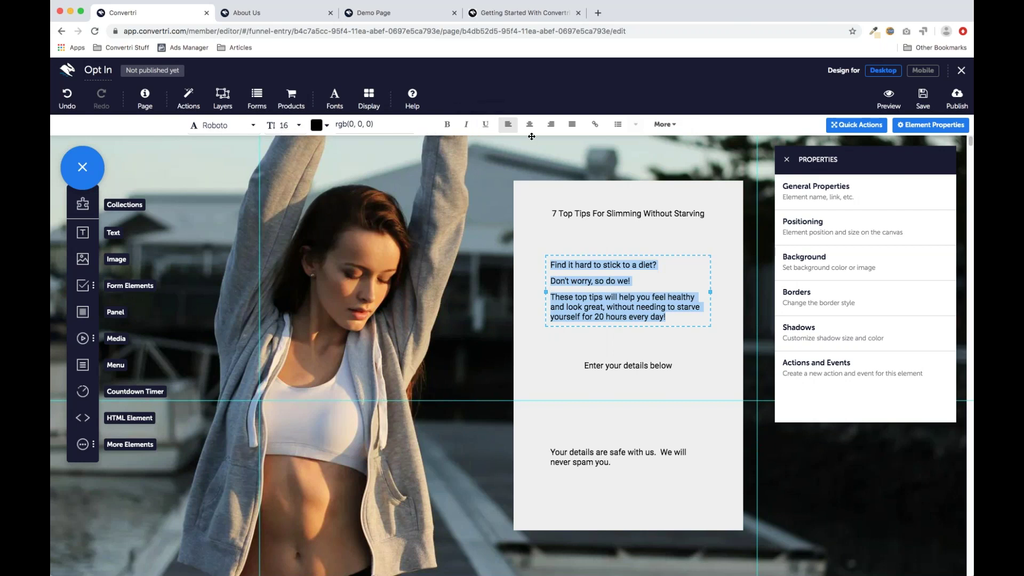
pyautogui.click(565, 272)
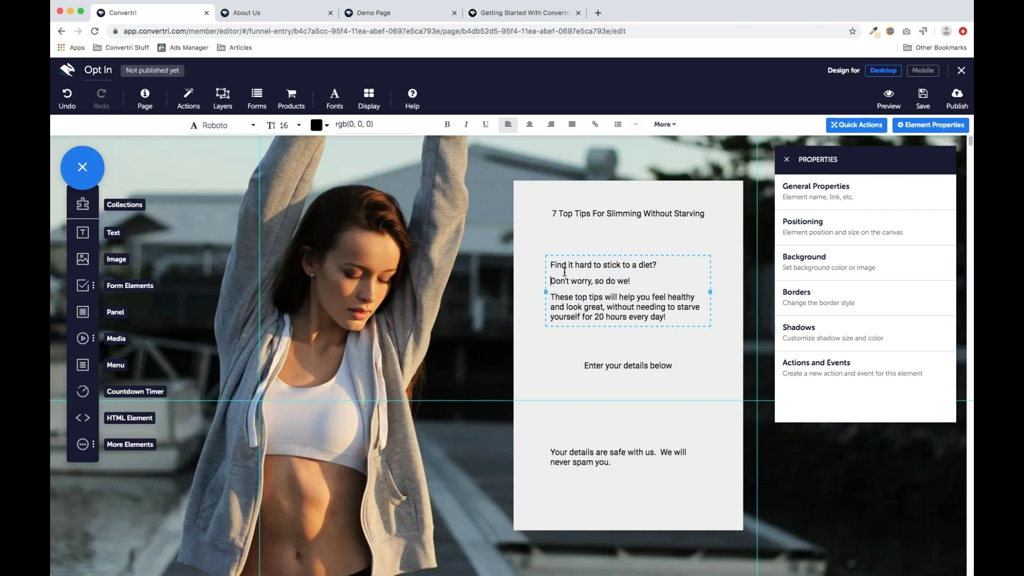
pyautogui.click(550, 329)
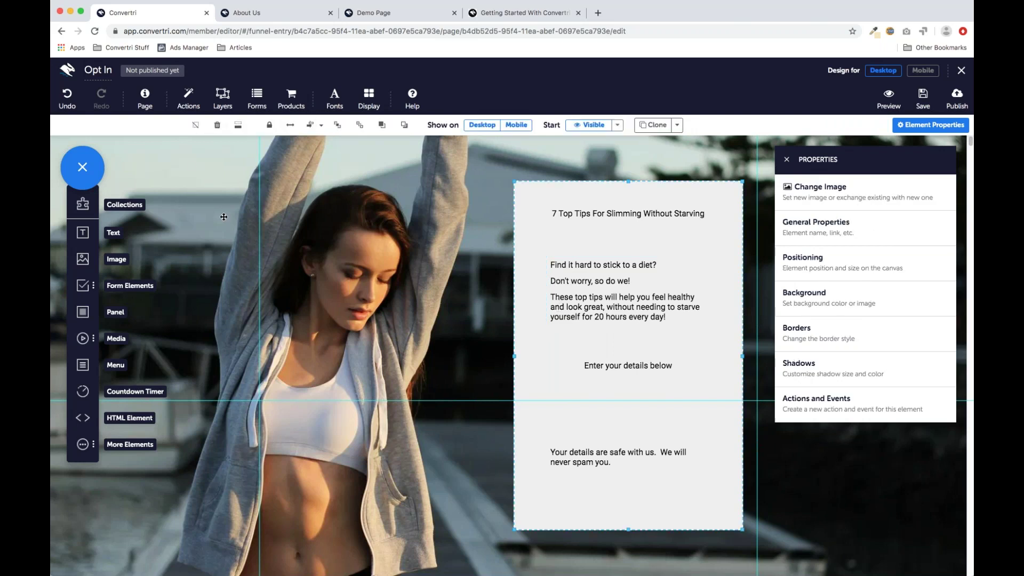
# Step: Set the page's default paragraph font family to Lato in the page settings
pyautogui.click(146, 101)
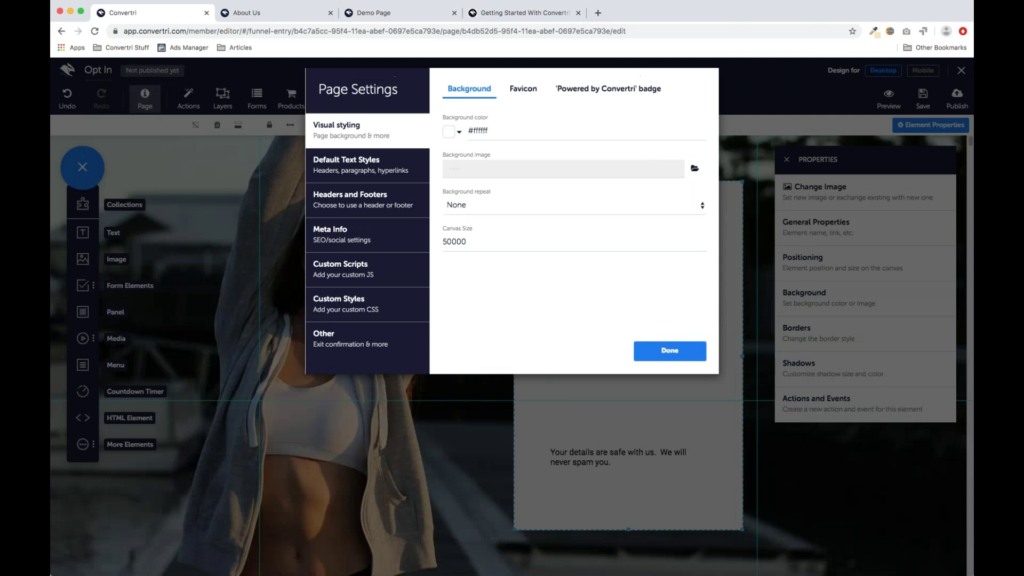
pyautogui.click(355, 176)
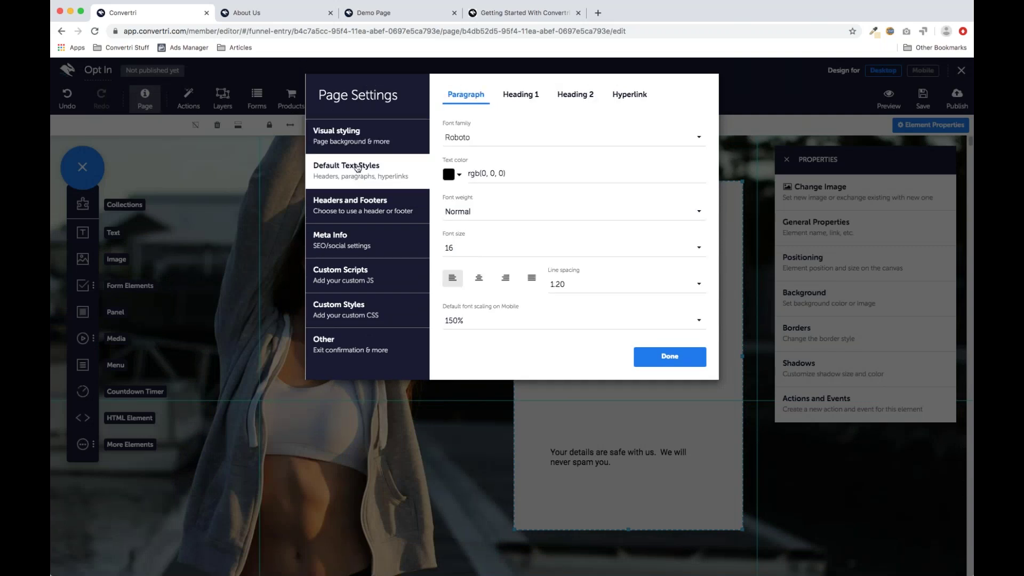
pyautogui.click(514, 145)
pyautogui.scroll(-1, 523, 207)
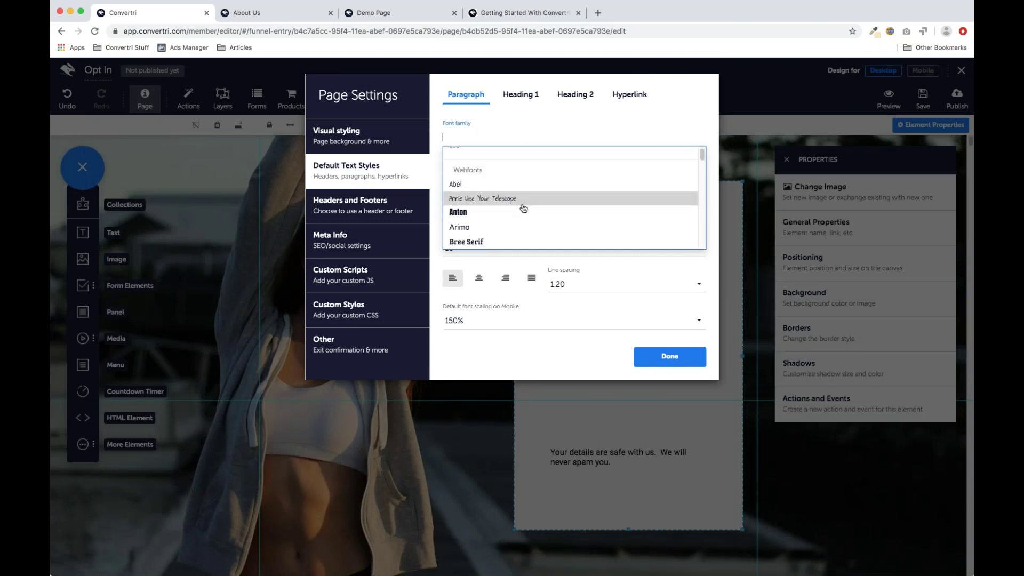
pyautogui.scroll(-5, 528, 211)
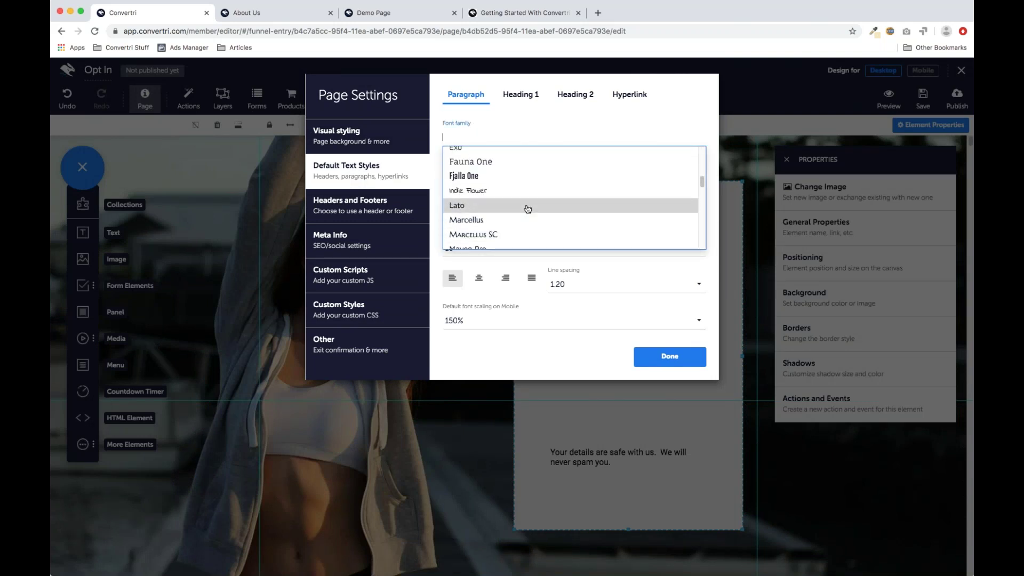
pyautogui.click(505, 206)
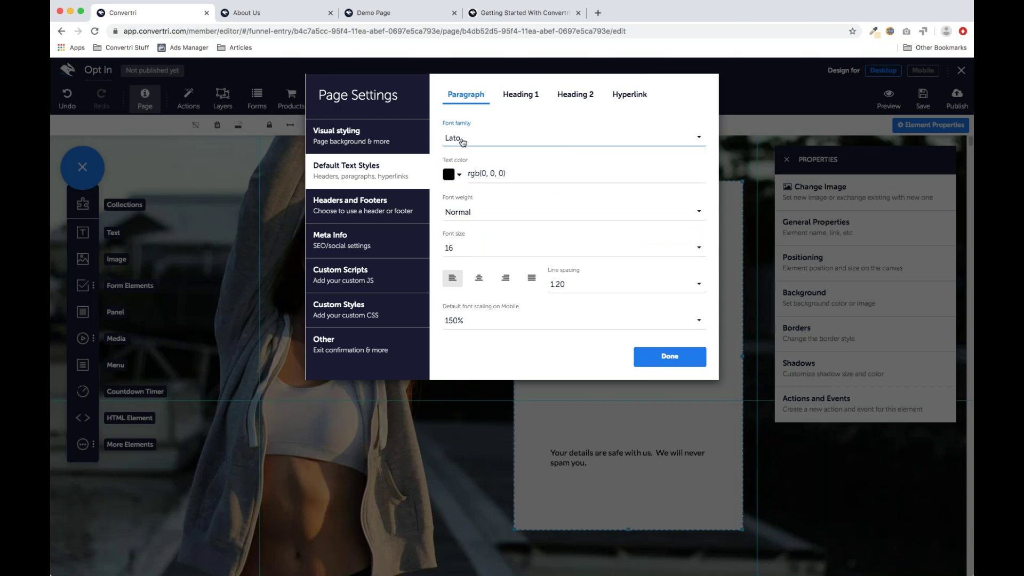
# Step: Set the default paragraph line spacing to 1.80, apply the page settings and check the text blocks in the opt-in box
pyautogui.click(586, 285)
pyautogui.scroll(-5, 595, 208)
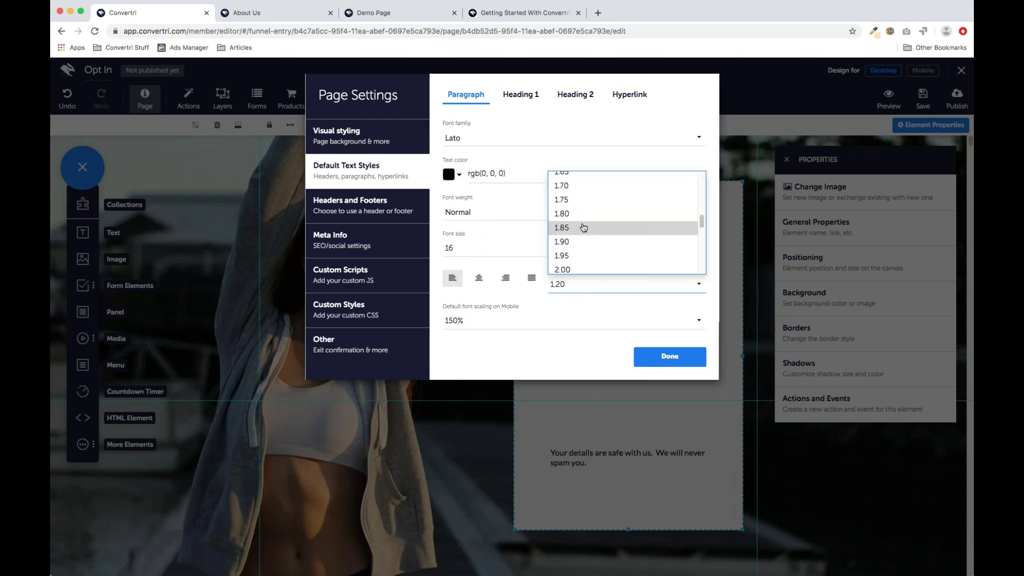
pyautogui.click(584, 214)
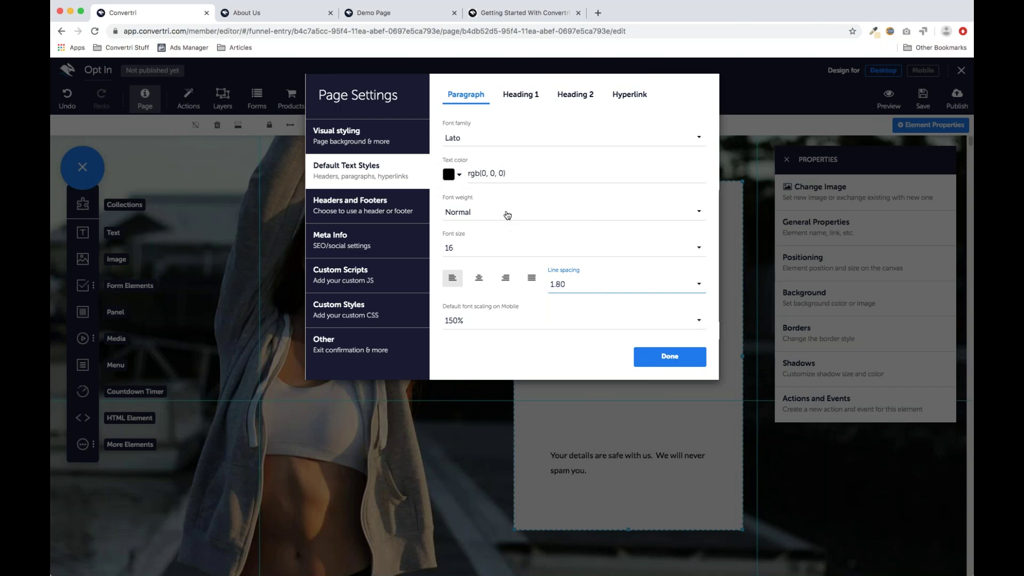
pyautogui.click(674, 362)
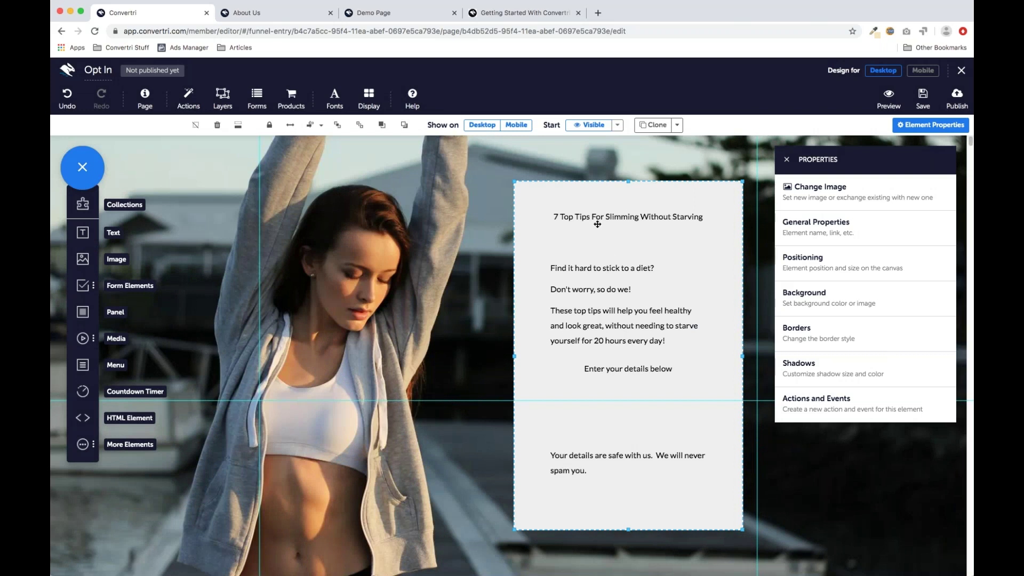
pyautogui.click(598, 227)
pyautogui.click(624, 369)
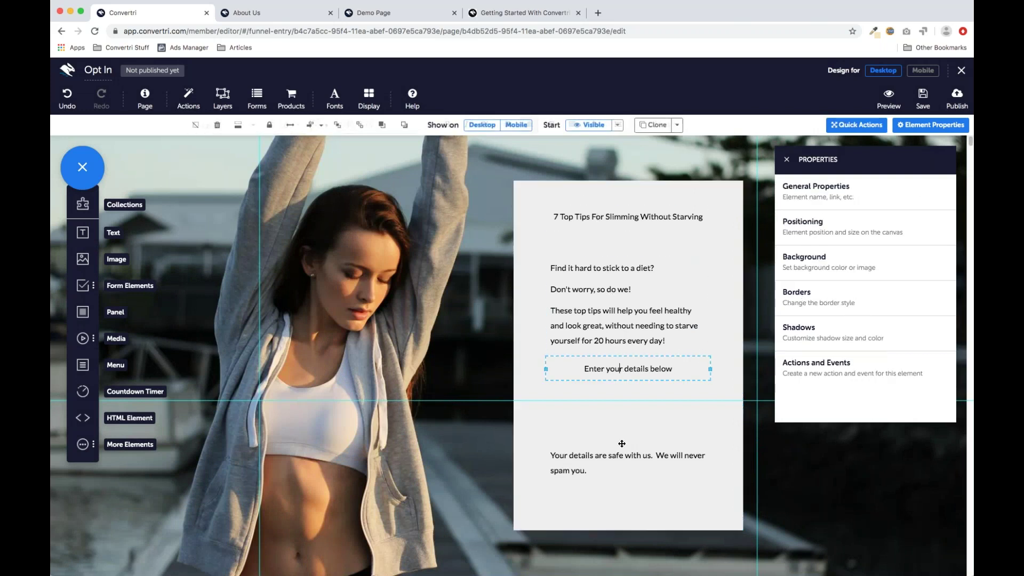
pyautogui.click(621, 454)
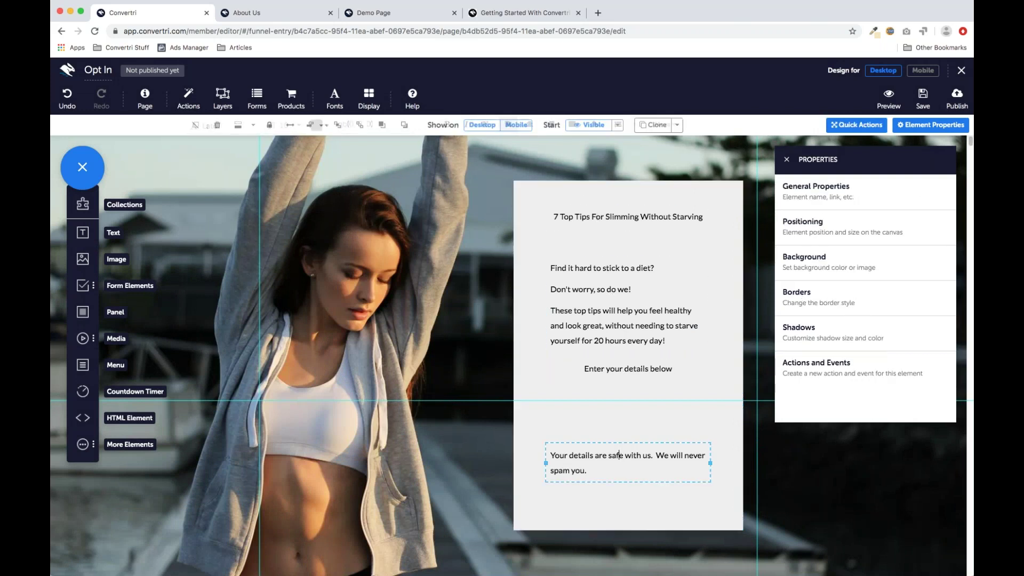
pyautogui.click(630, 339)
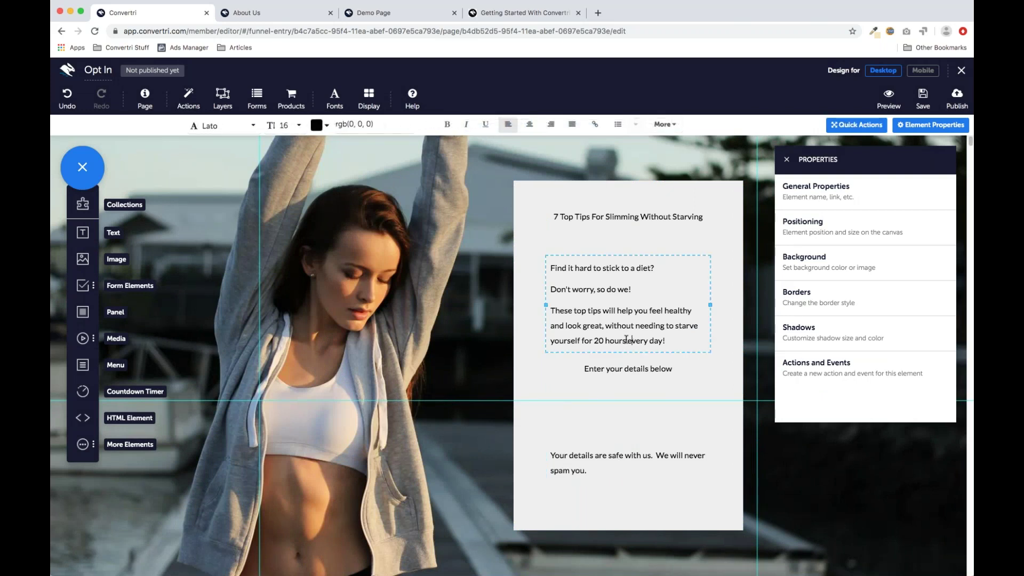
pyautogui.click(604, 350)
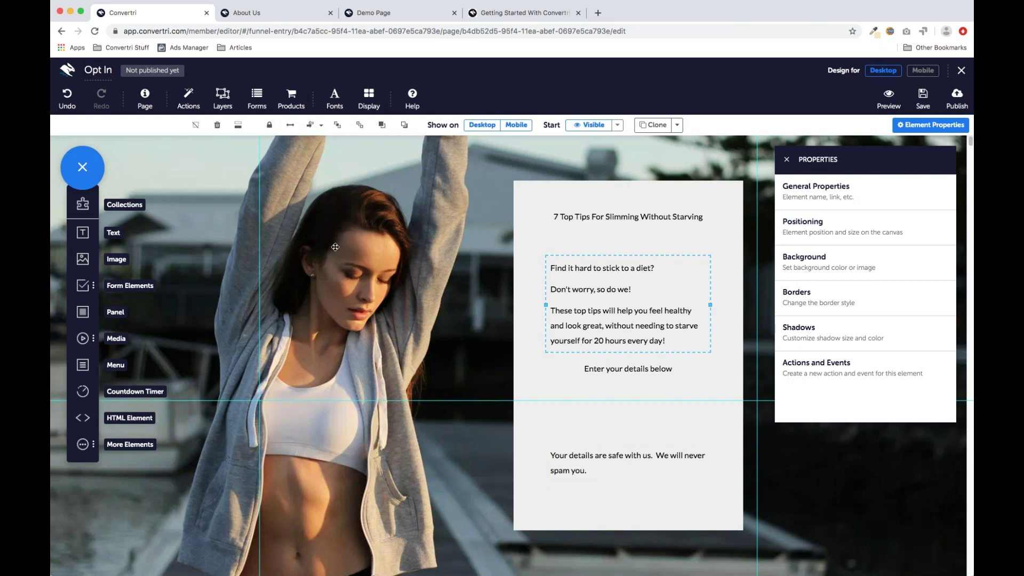
# Step: Reopen the page's default text styles and change the paragraph font family to Cinzel
pyautogui.click(155, 102)
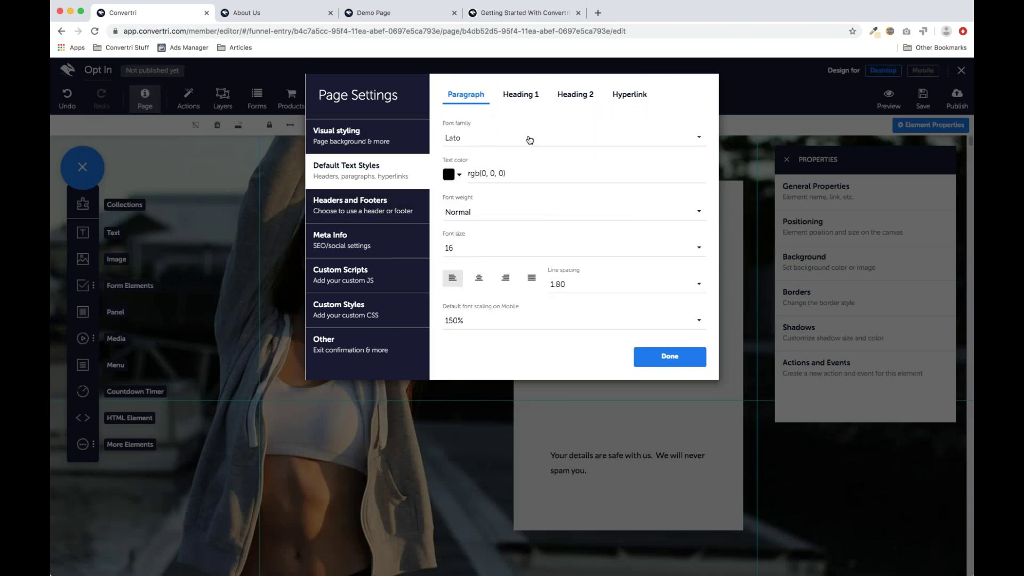
pyautogui.click(530, 140)
pyautogui.scroll(-2, 533, 224)
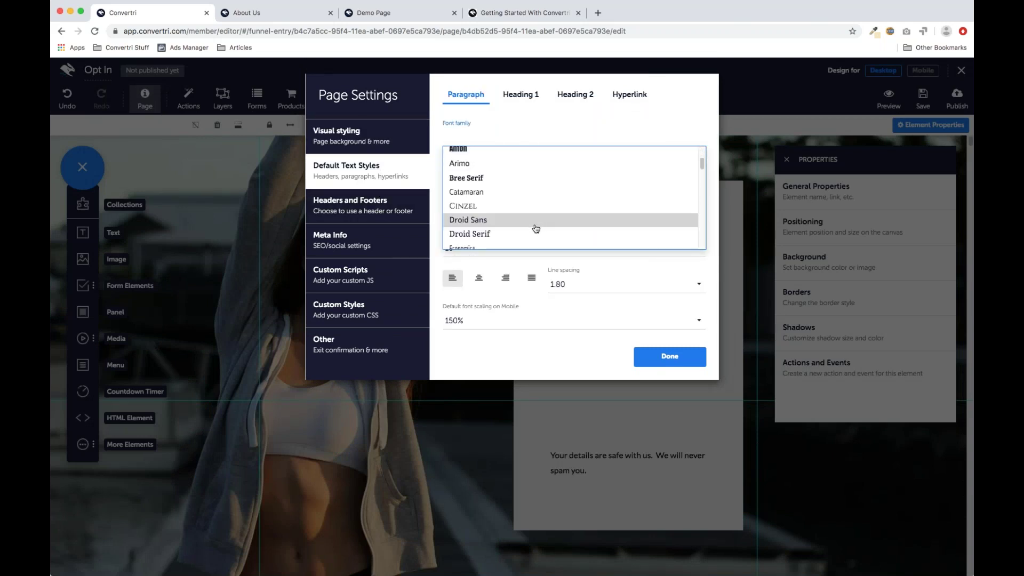
pyautogui.click(523, 205)
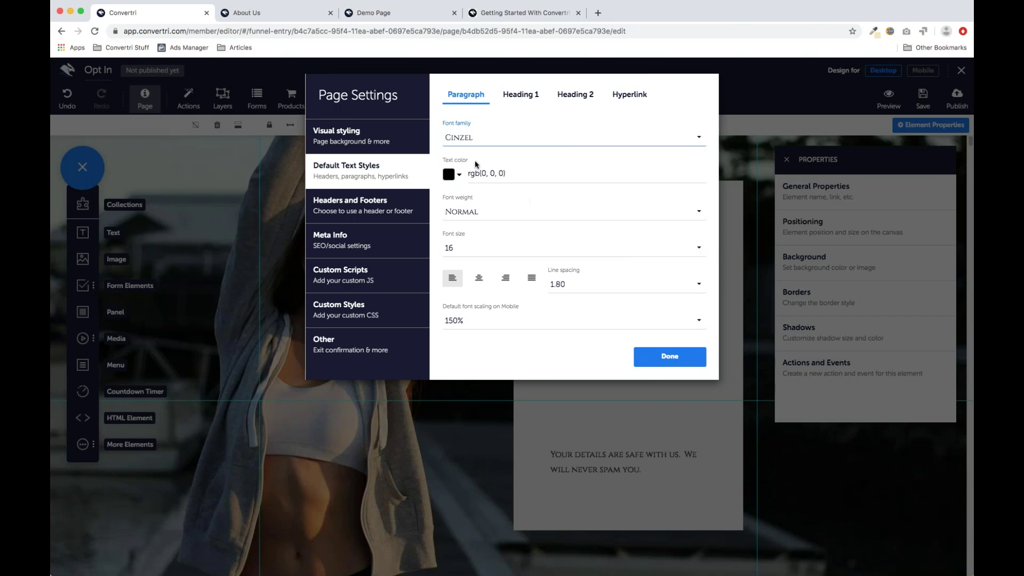
# Step: Apply the page settings and check the Cinzel font in the opt-in box's text blocks
pyautogui.click(673, 358)
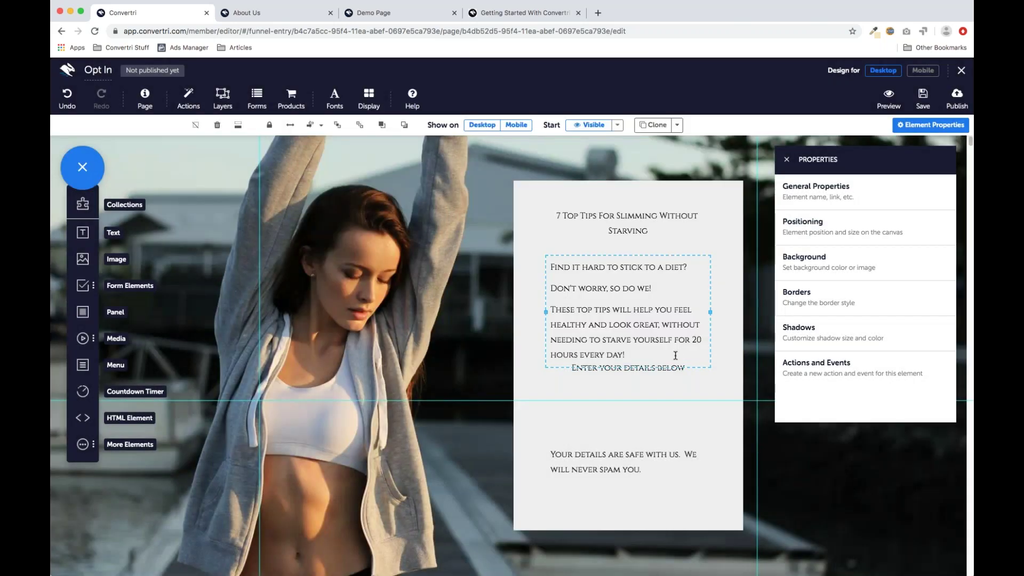
pyautogui.click(614, 368)
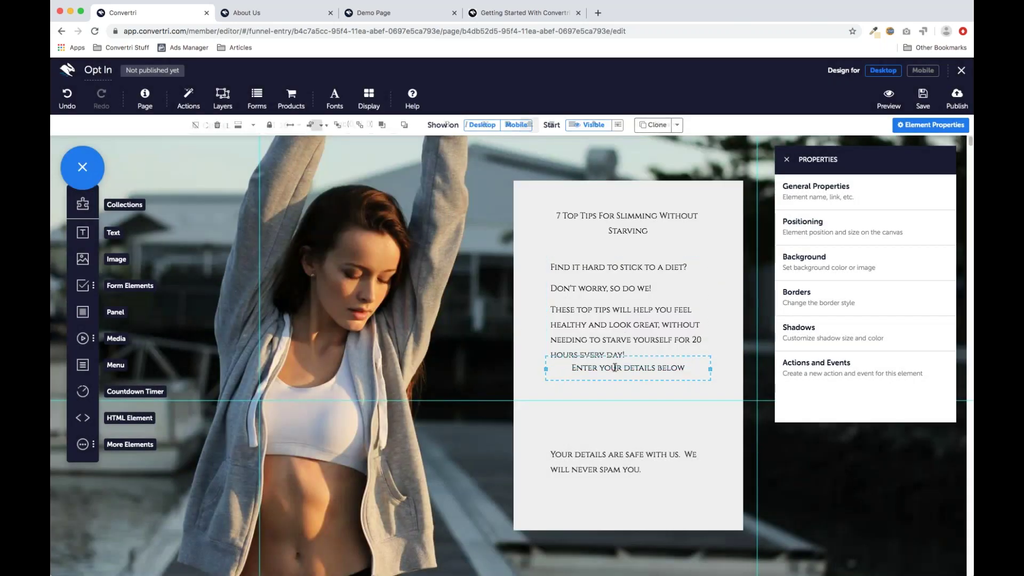
pyautogui.click(615, 368)
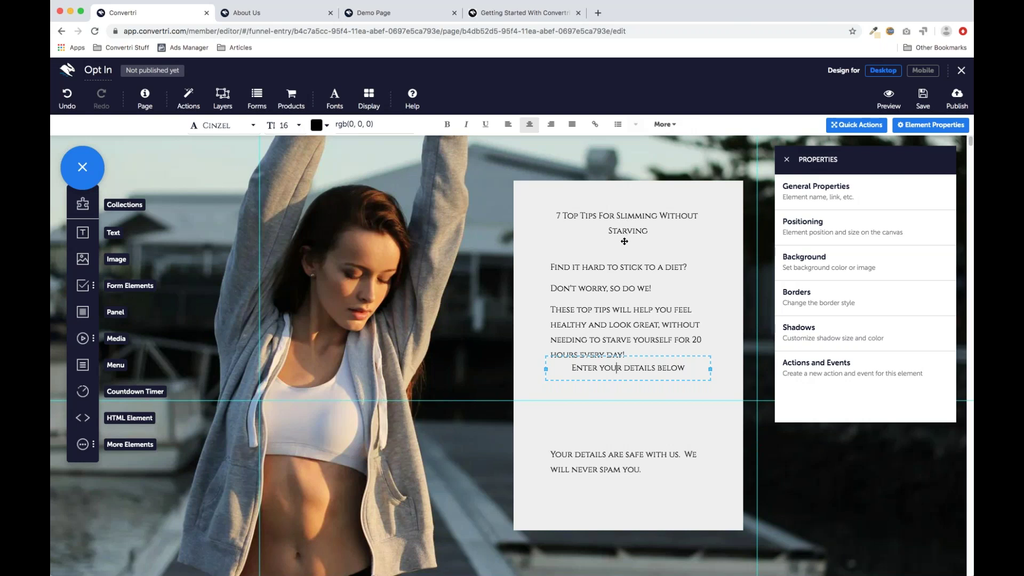
pyautogui.click(615, 297)
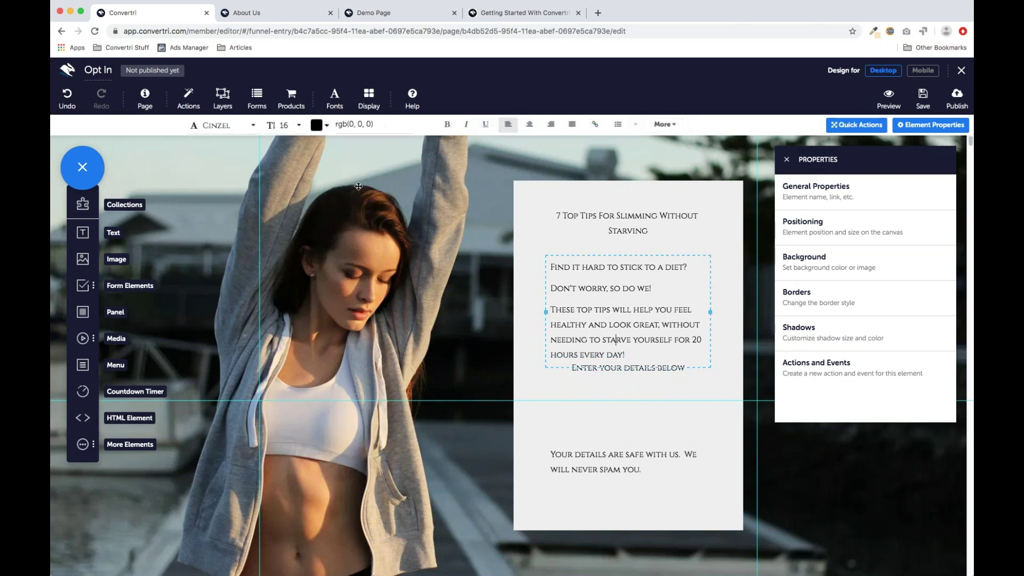
# Step: Set the page's default paragraph font family back to Lato and nudge the opt-in box's body text slightly up
pyautogui.click(146, 97)
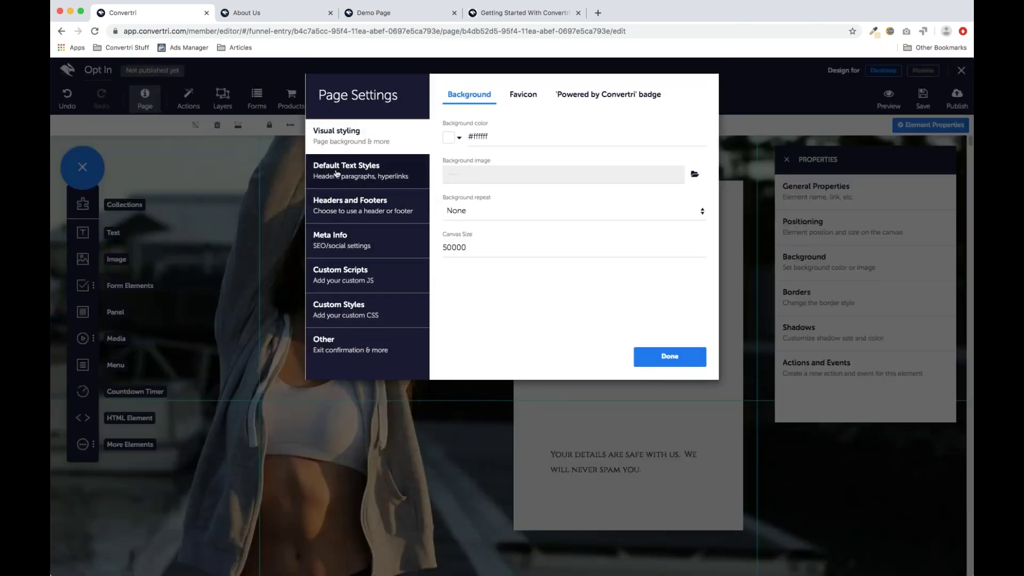
pyautogui.click(336, 173)
pyautogui.click(492, 140)
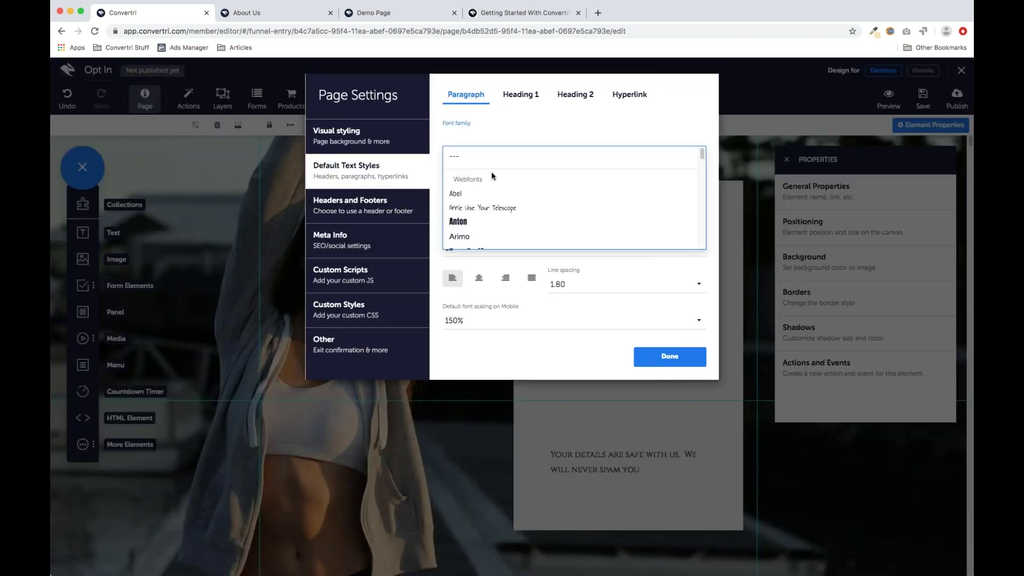
pyautogui.scroll(-5, 496, 184)
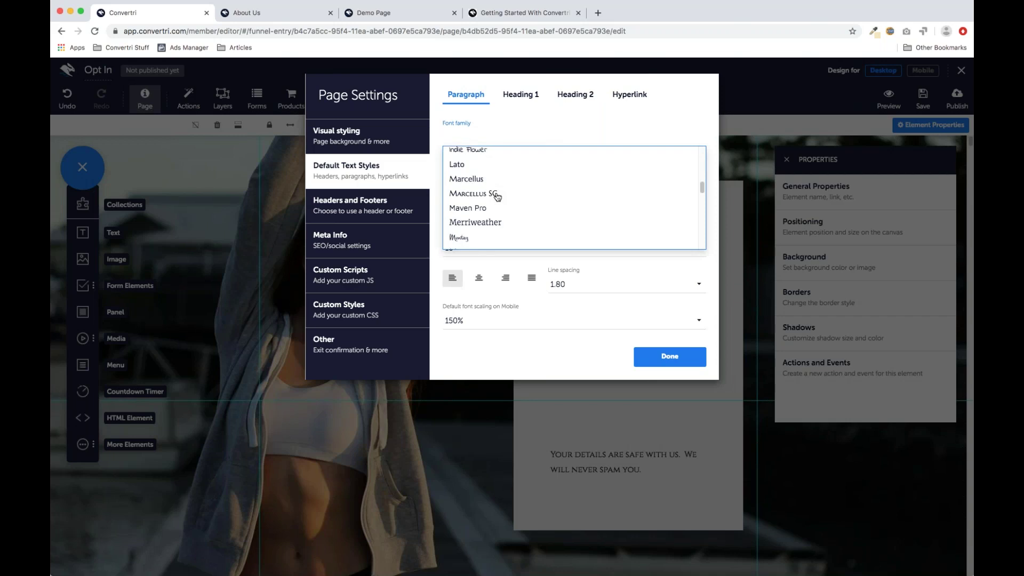
pyautogui.click(488, 157)
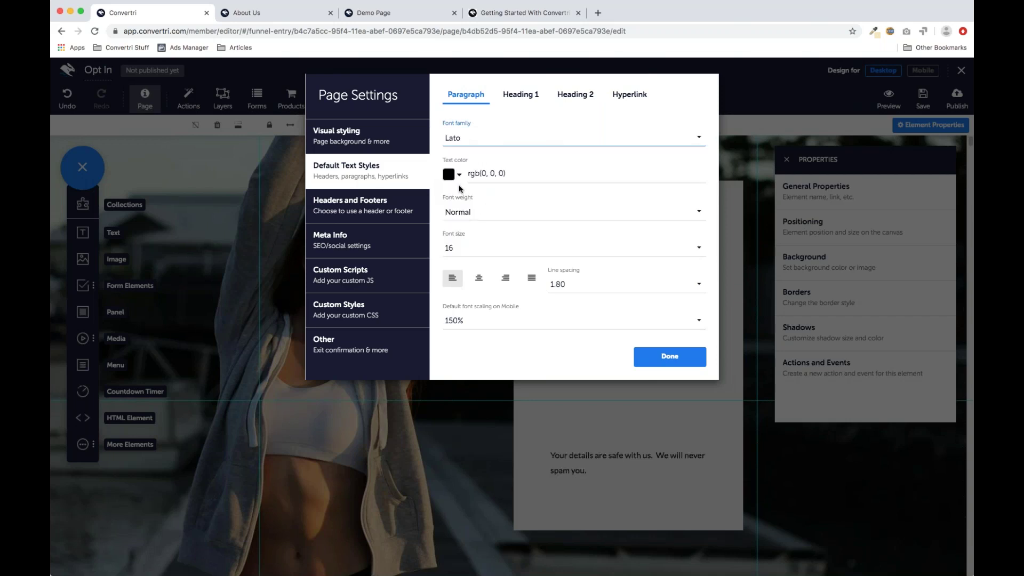
pyautogui.click(670, 359)
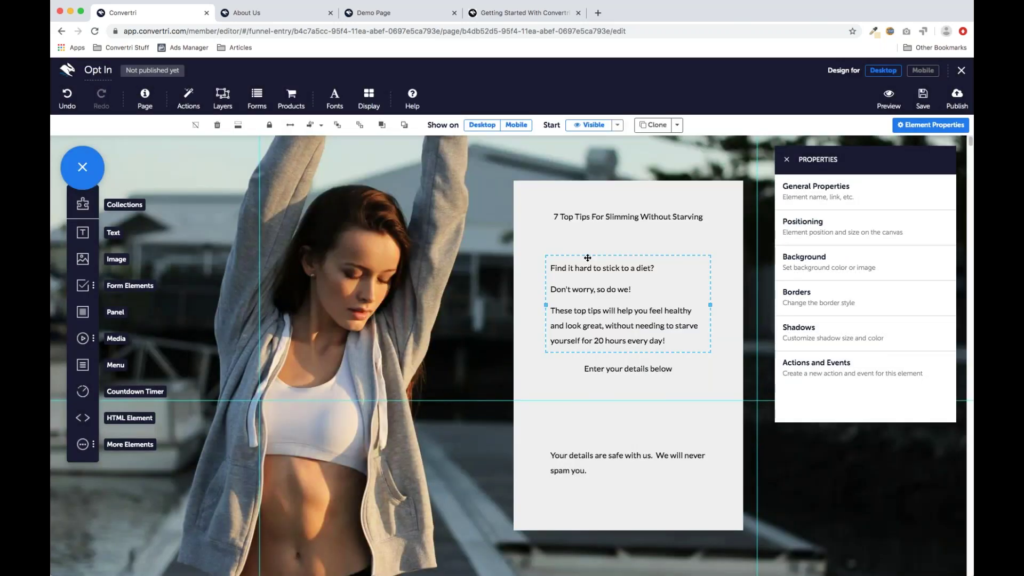
pyautogui.moveTo(604, 257); pyautogui.dragTo(605, 252)
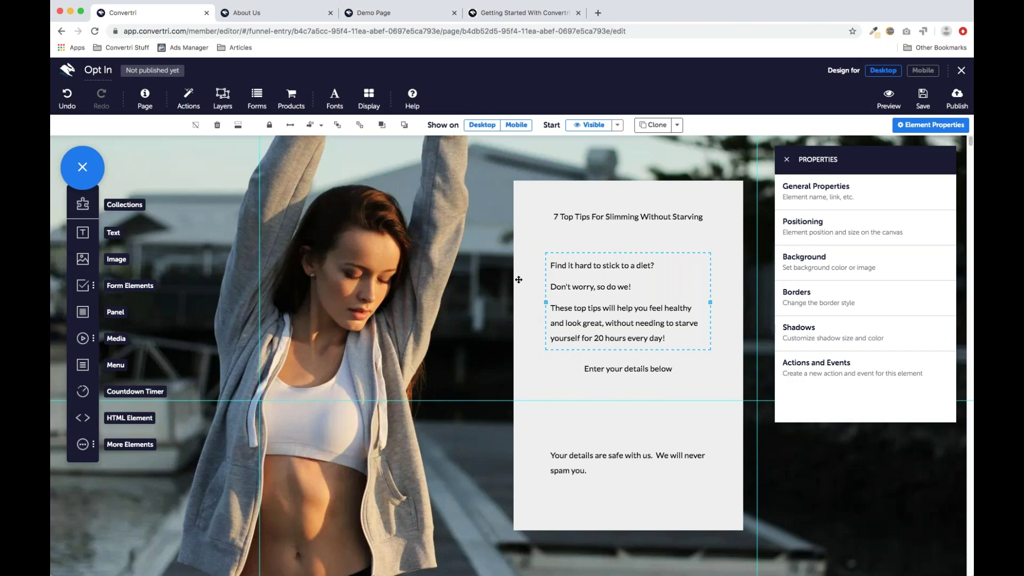
# Step: Set the default Heading 1 font family to Noto Sans in the page's default text styles
pyautogui.click(139, 103)
pyautogui.click(360, 175)
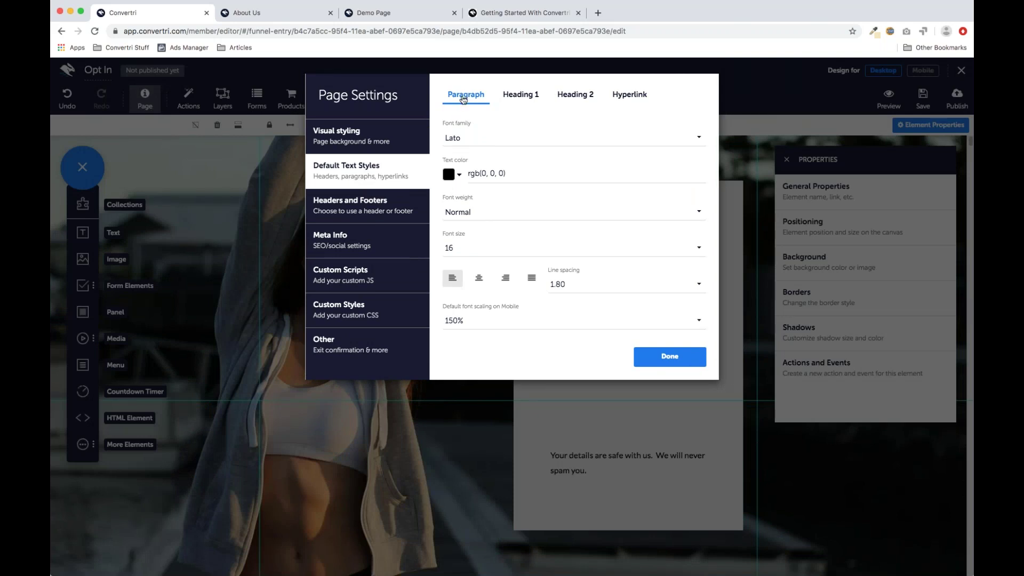
pyautogui.click(534, 101)
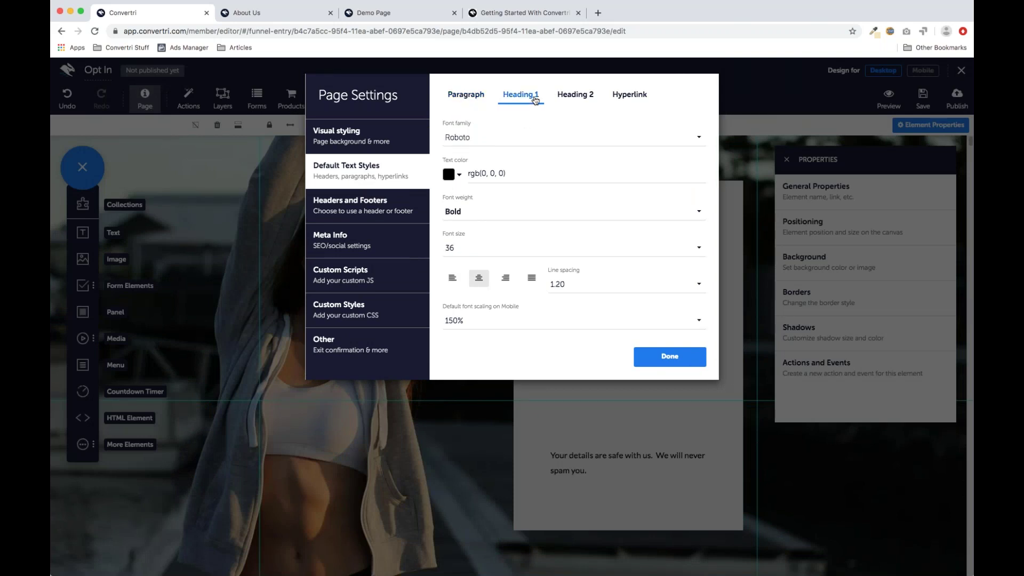
pyautogui.click(573, 99)
pyautogui.click(629, 100)
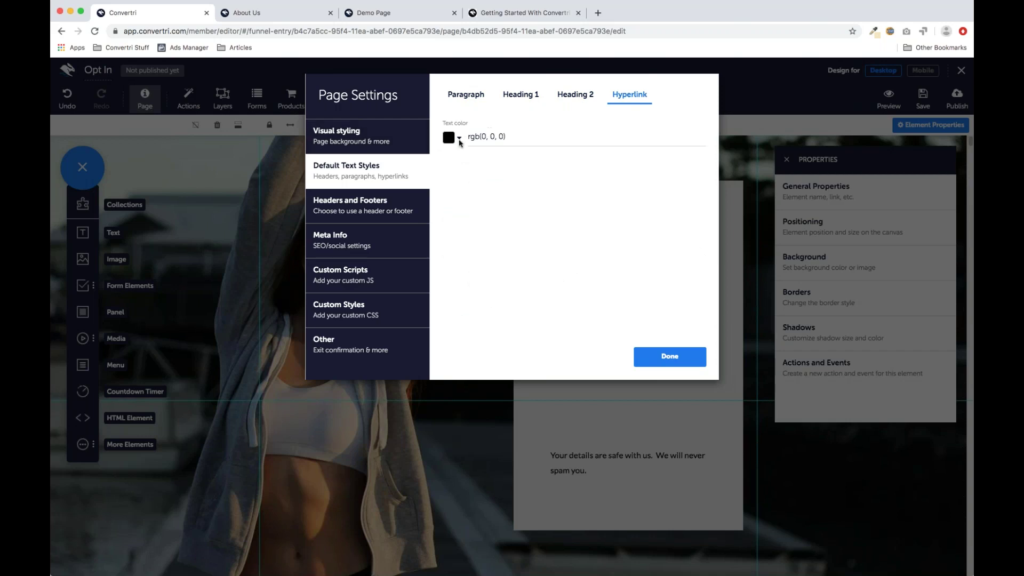
pyautogui.click(526, 101)
pyautogui.click(508, 139)
pyautogui.scroll(-15, 502, 181)
pyautogui.scroll(2, 500, 184)
pyautogui.click(503, 174)
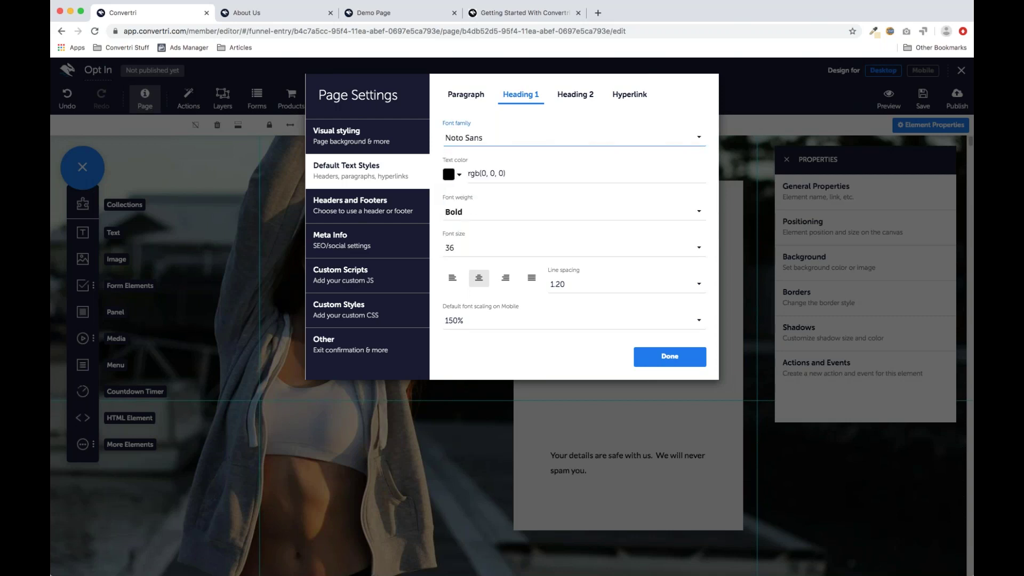
# Step: Set the default Heading 1 font size to 24 and apply the page settings
pyautogui.click(476, 248)
pyautogui.scroll(-3, 498, 218)
pyautogui.scroll(-2, 490, 219)
pyautogui.click(483, 231)
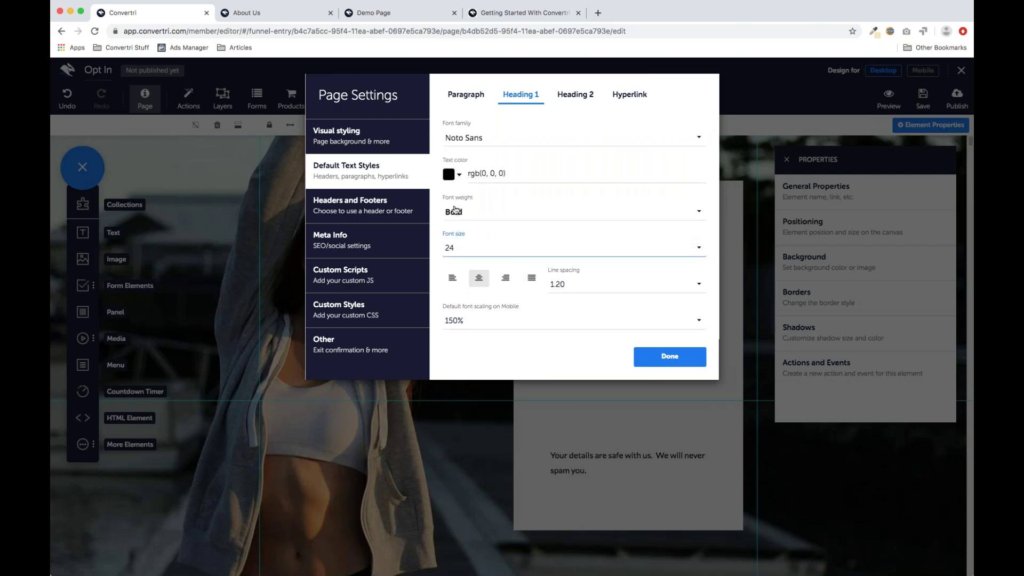
pyautogui.click(669, 363)
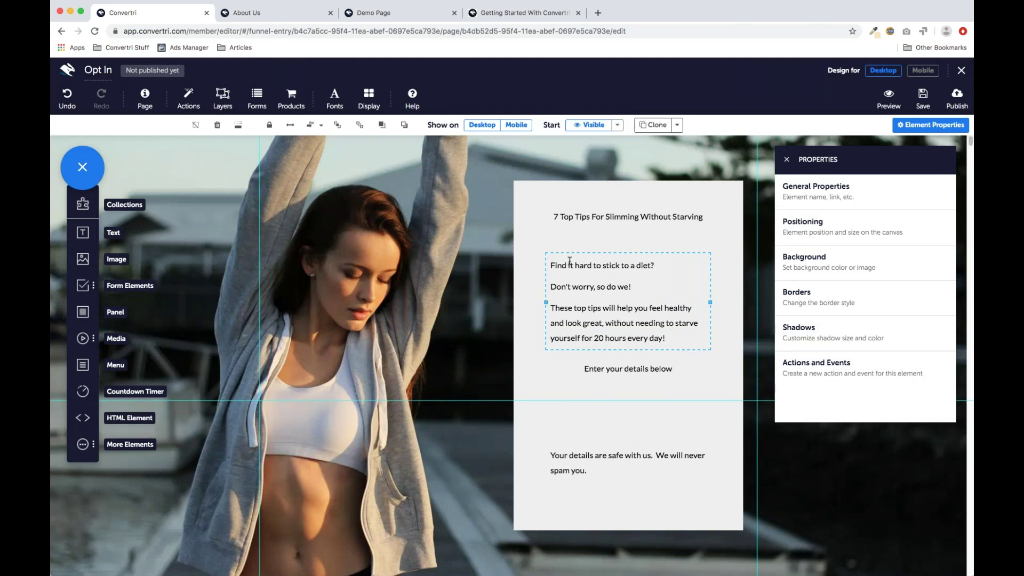
# Step: Apply the Heading 1 style to the "7 Top Tips For Slimming Without Starving" text in the opt-in box
pyautogui.click(613, 215)
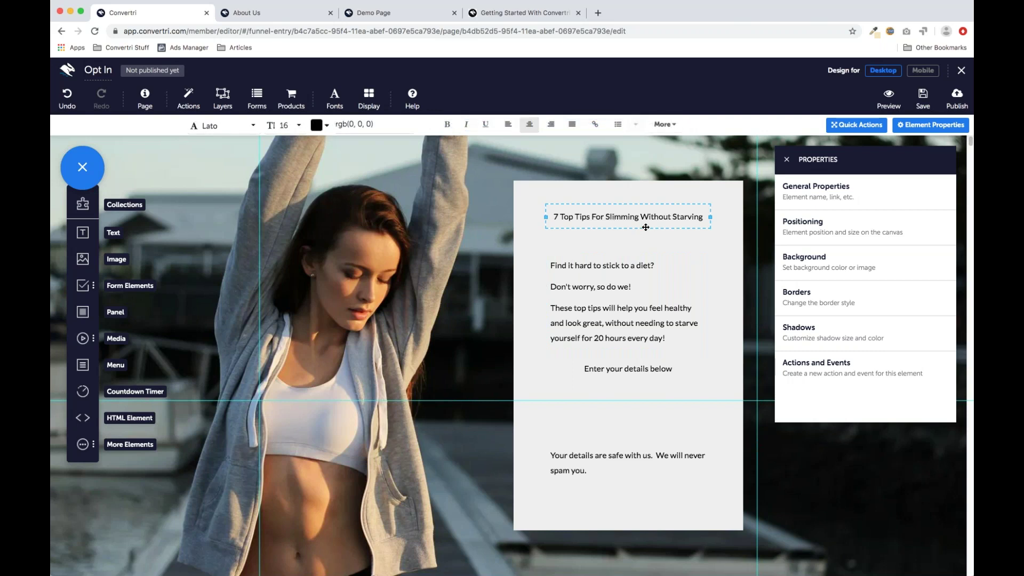
pyautogui.moveTo(705, 219); pyautogui.dragTo(554, 206)
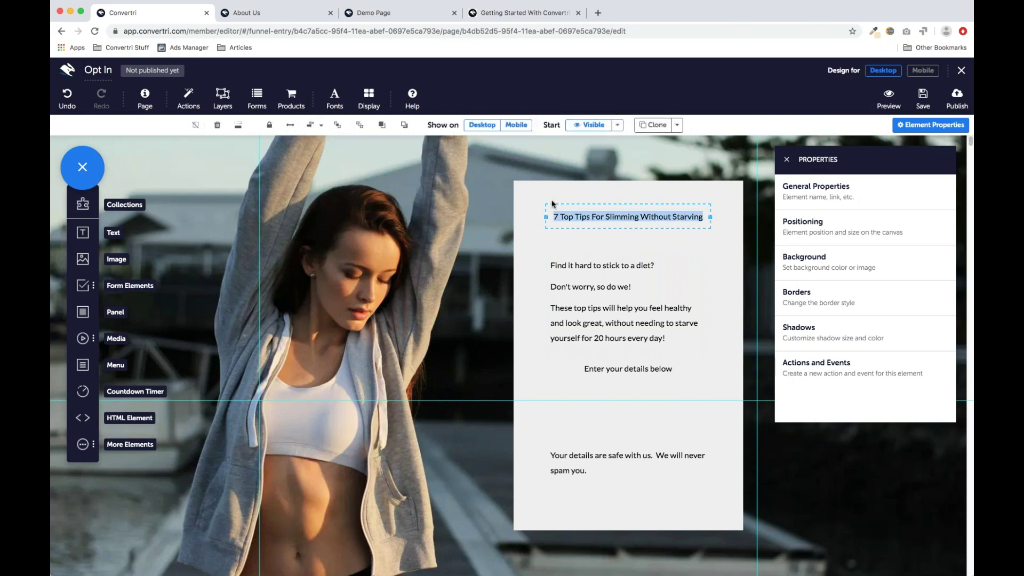
pyautogui.click(643, 216)
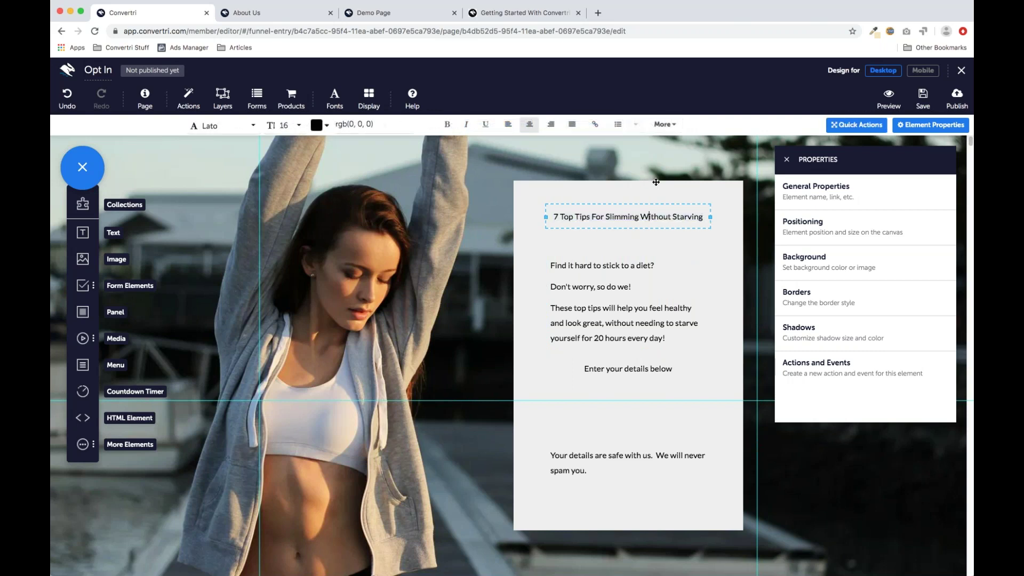
pyautogui.click(665, 124)
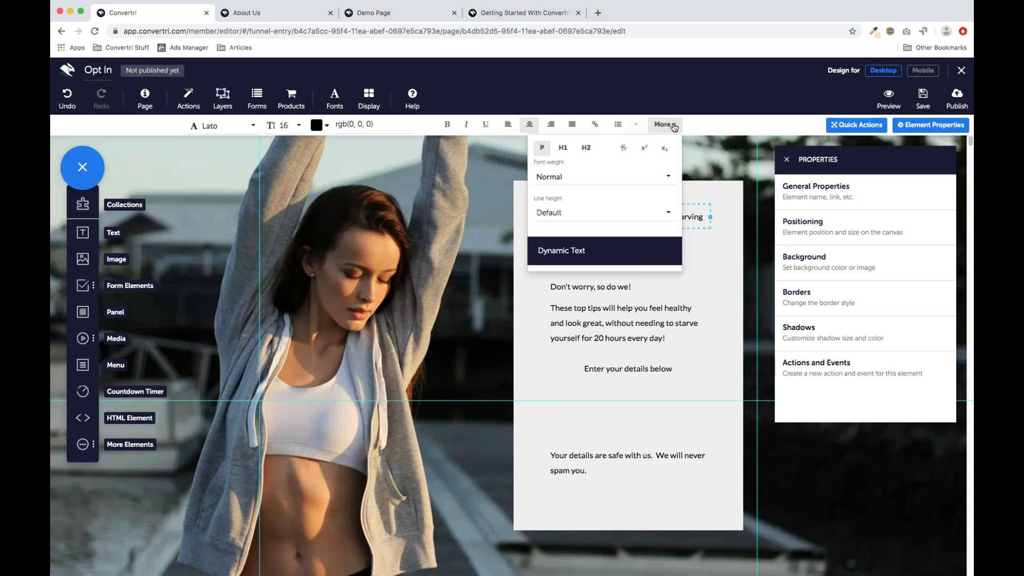
pyautogui.click(570, 154)
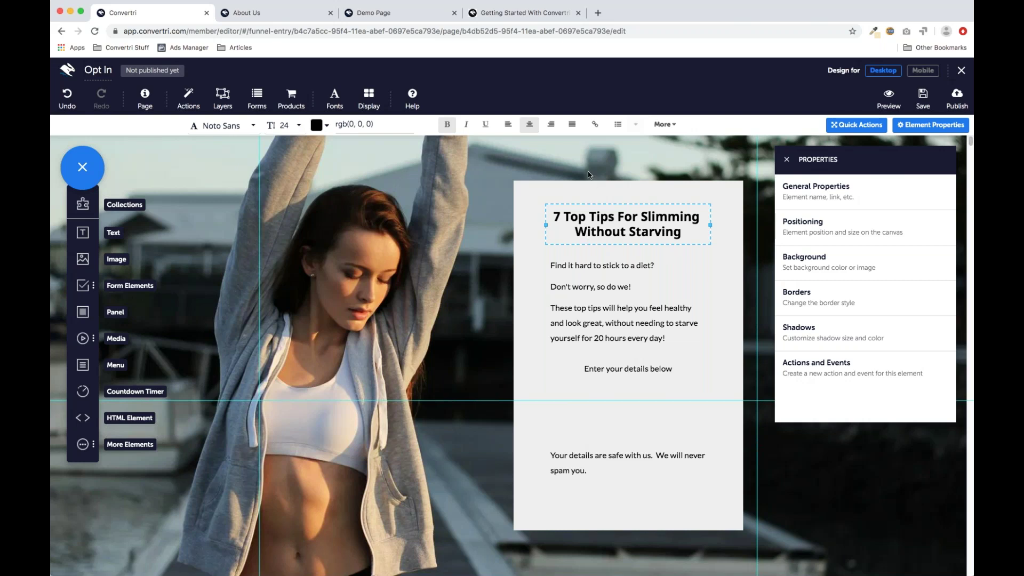
# Step: Look over the "Getting Started With Convertri" webinar article and return to the page editor
pyautogui.click(519, 16)
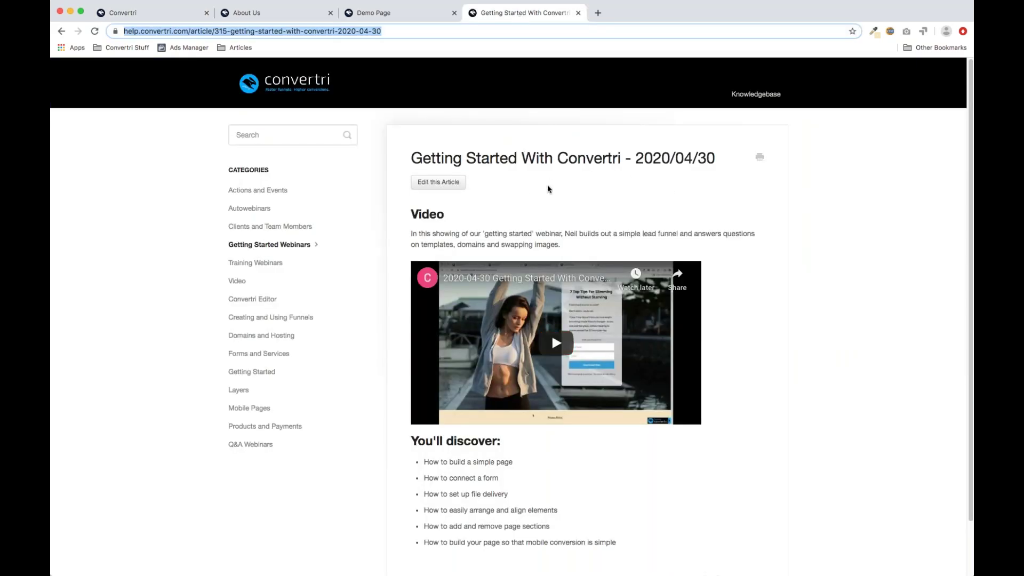
pyautogui.scroll(-1, 549, 187)
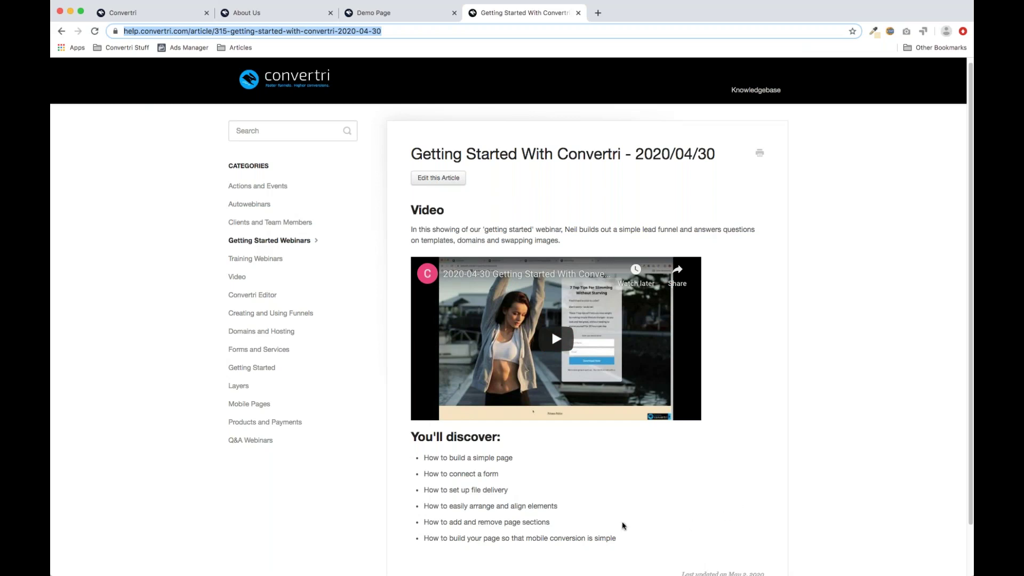
pyautogui.click(174, 23)
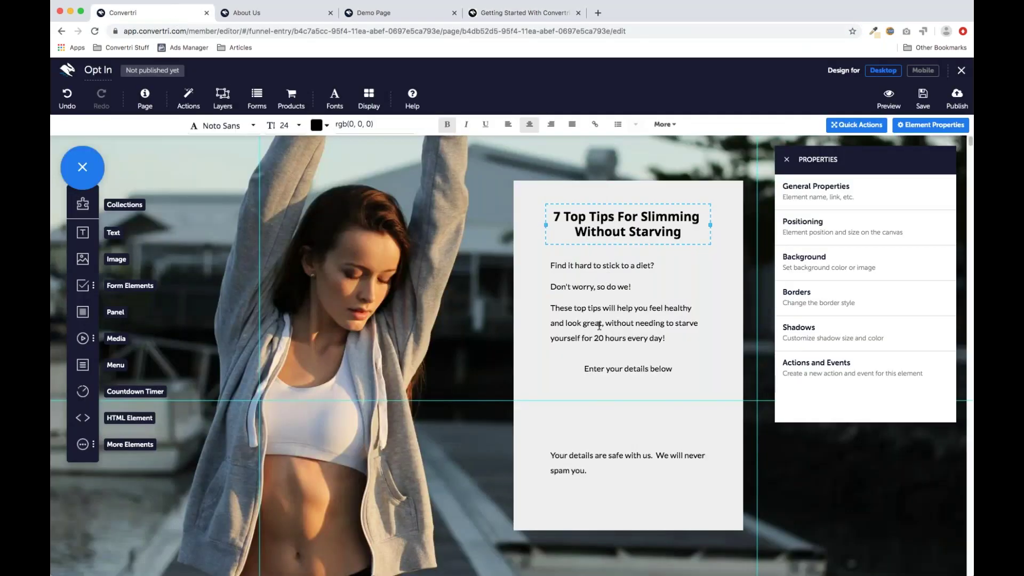
# Step: Set the font size of the "Enter your details below" text to 12
pyautogui.click(602, 300)
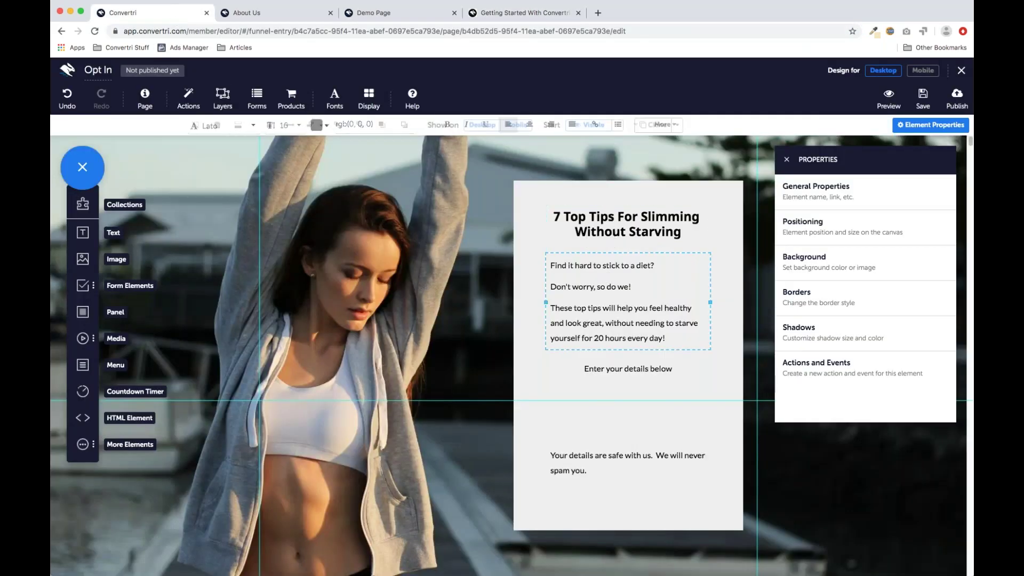
pyautogui.click(609, 458)
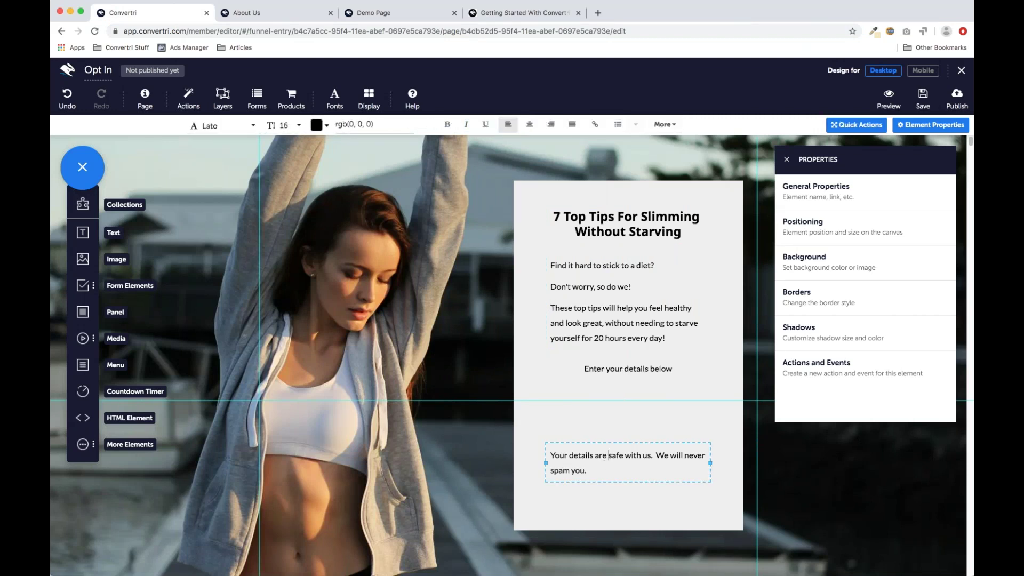
pyautogui.click(619, 370)
pyautogui.moveTo(673, 370); pyautogui.dragTo(583, 370)
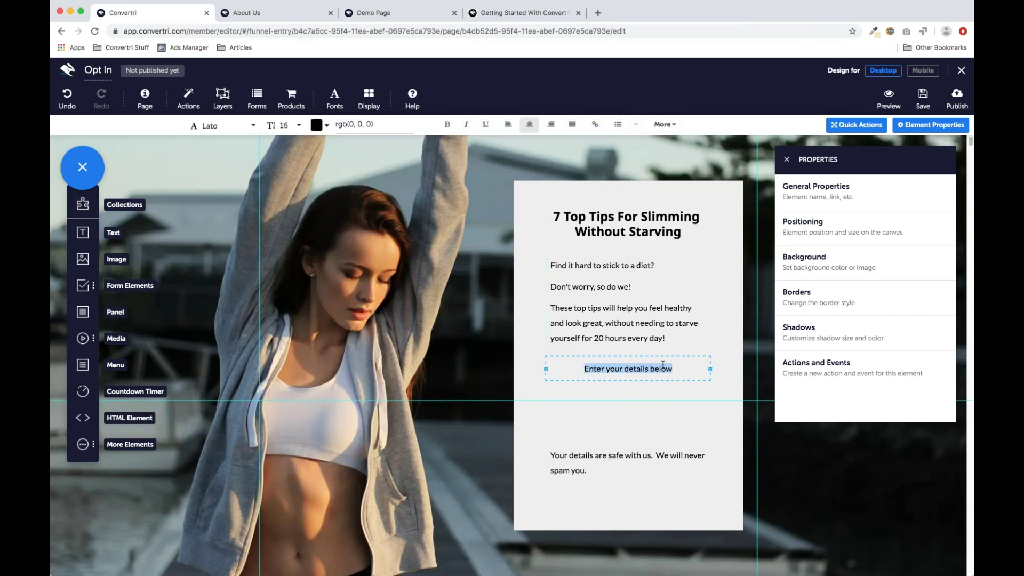
pyautogui.click(294, 128)
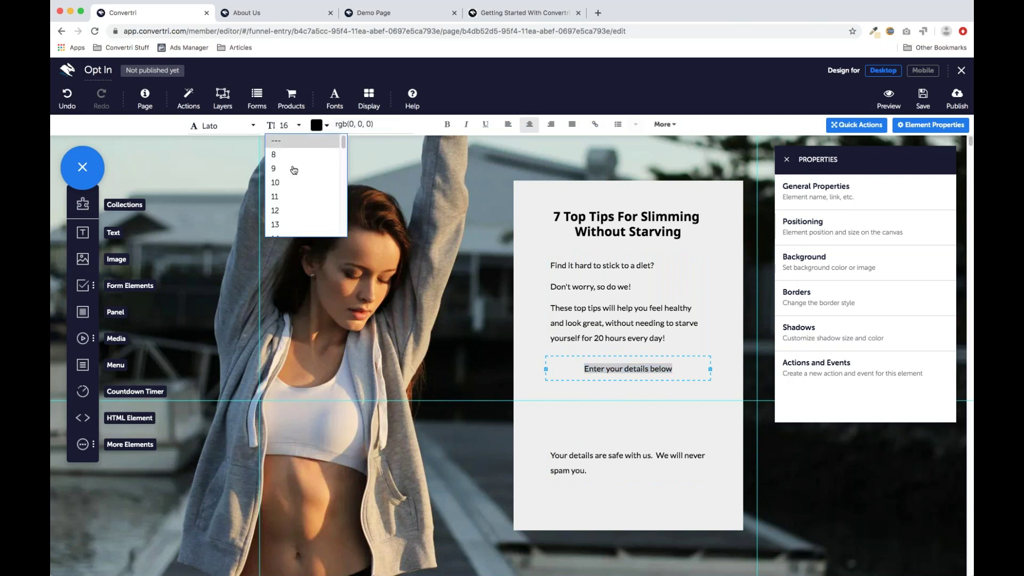
pyautogui.click(297, 212)
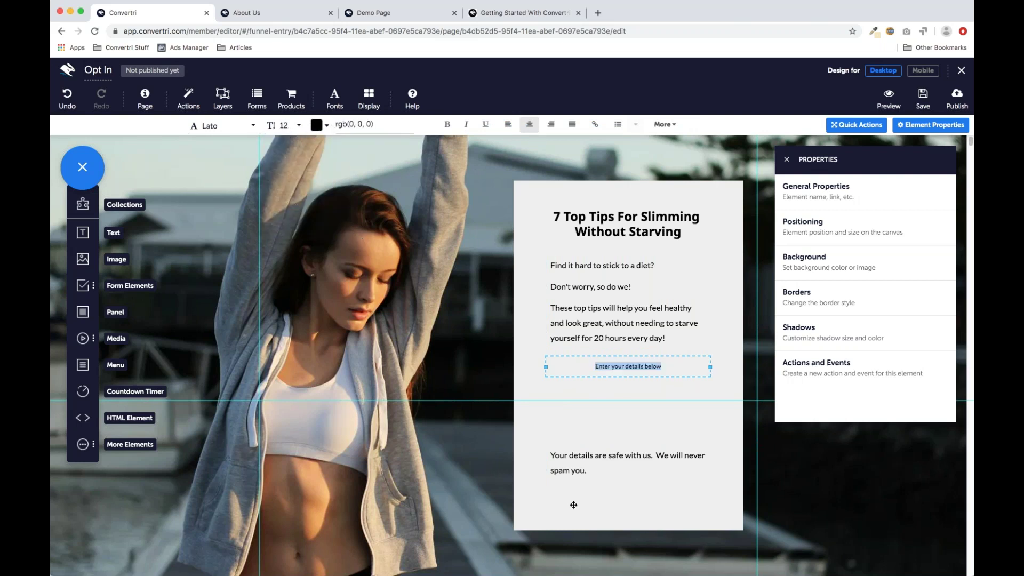
# Step: Format the "Your details are safe with us" text as size 12, centred, and move it down near the opt-in box's lower edge
pyautogui.click(580, 462)
pyautogui.moveTo(586, 471); pyautogui.dragTo(552, 459)
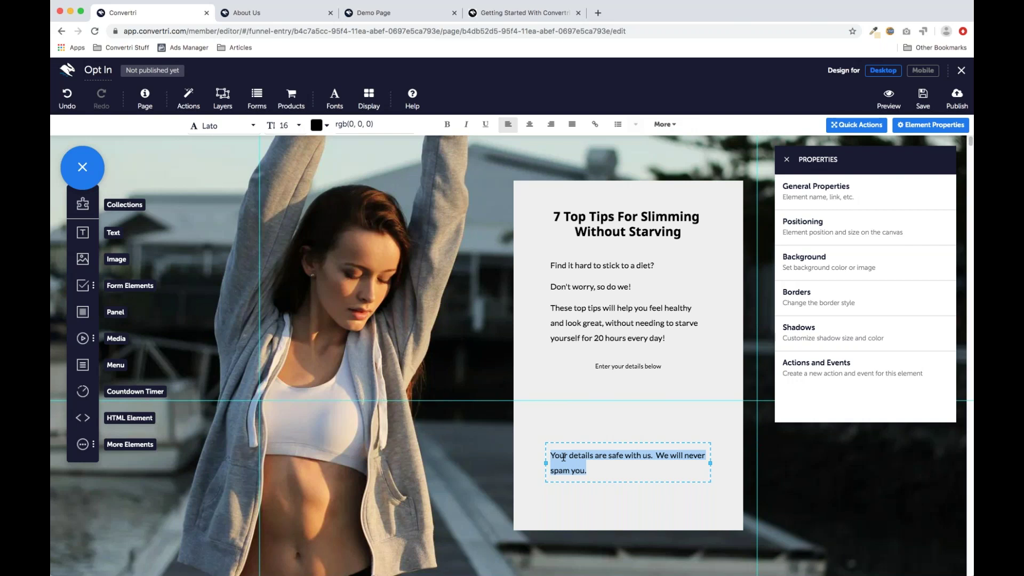
pyautogui.click(278, 126)
pyautogui.click(295, 212)
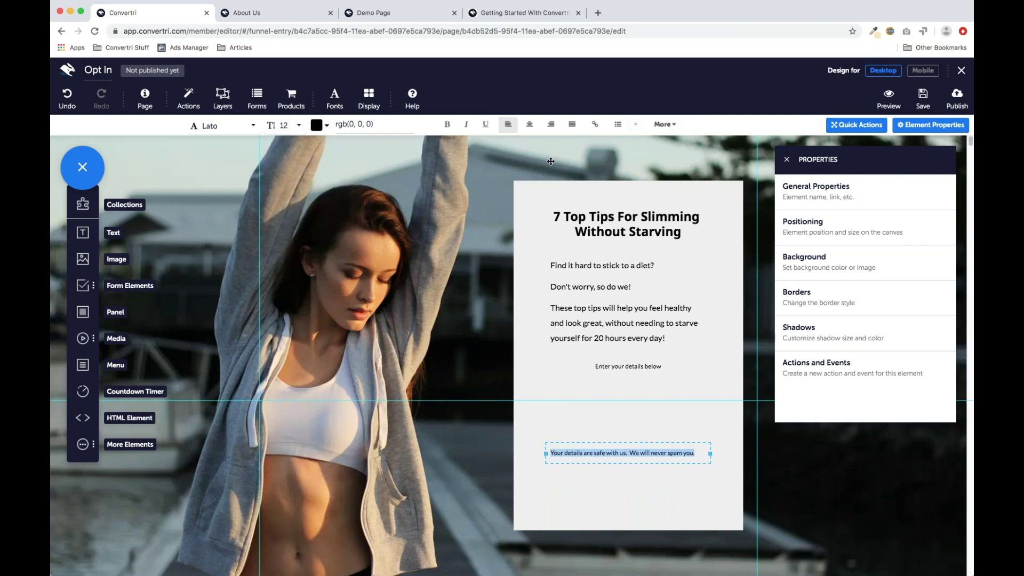
pyautogui.click(531, 125)
pyautogui.moveTo(630, 463); pyautogui.dragTo(628, 501)
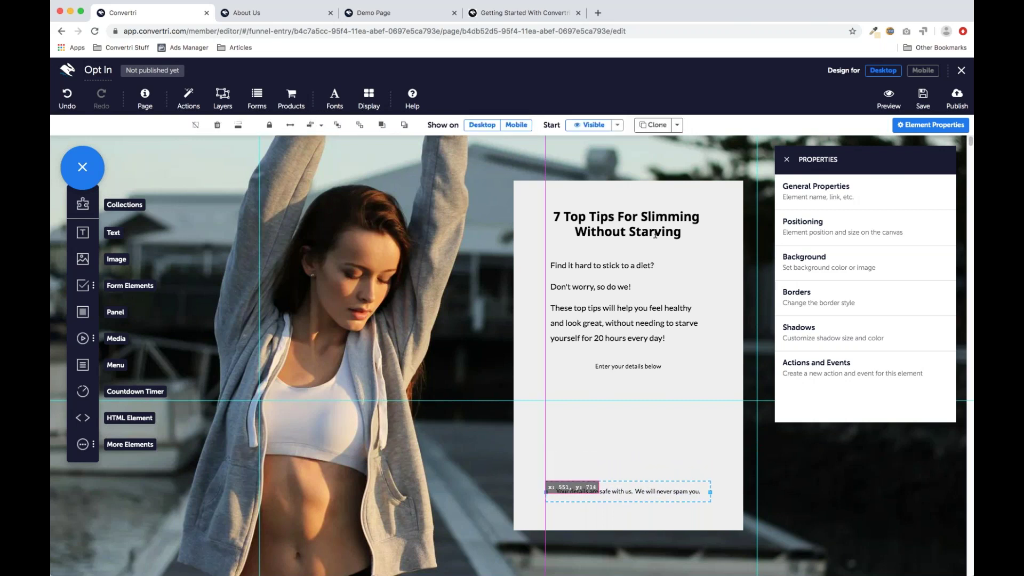
# Step: Add a First Name form field to the opt-in box directly below "Enter your details below"
pyautogui.click(568, 389)
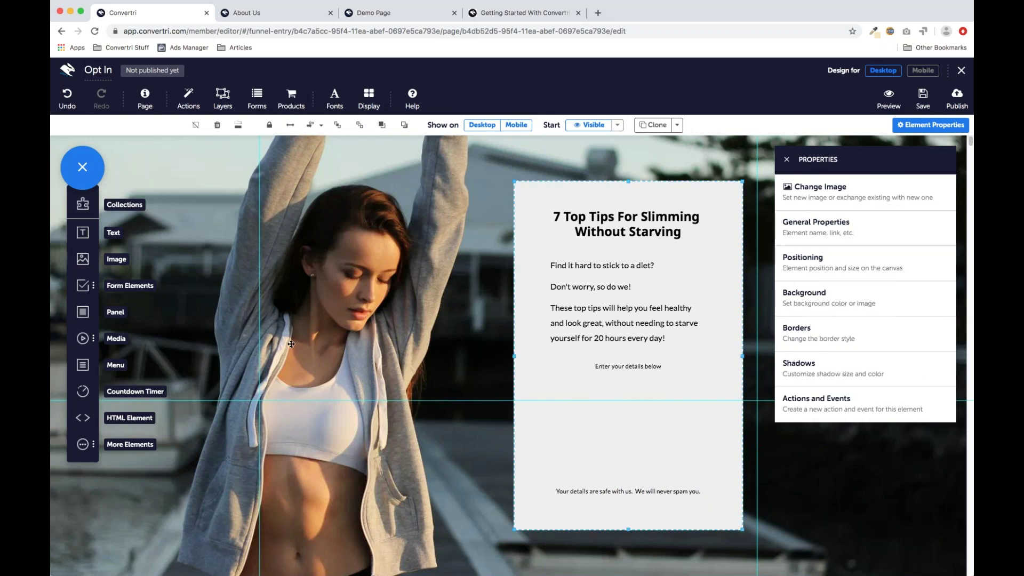
pyautogui.click(85, 287)
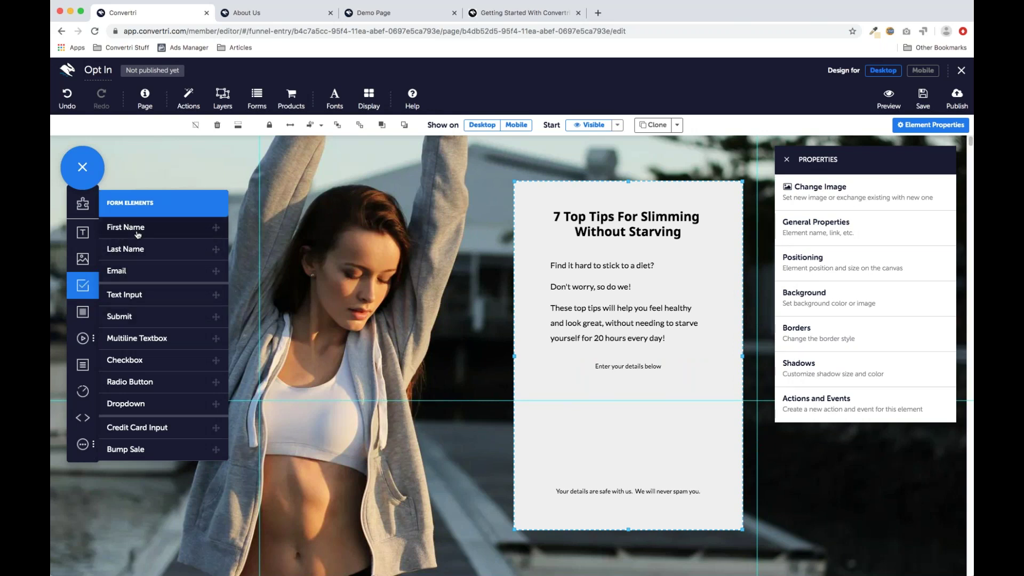
pyautogui.moveTo(126, 227); pyautogui.dragTo(611, 393)
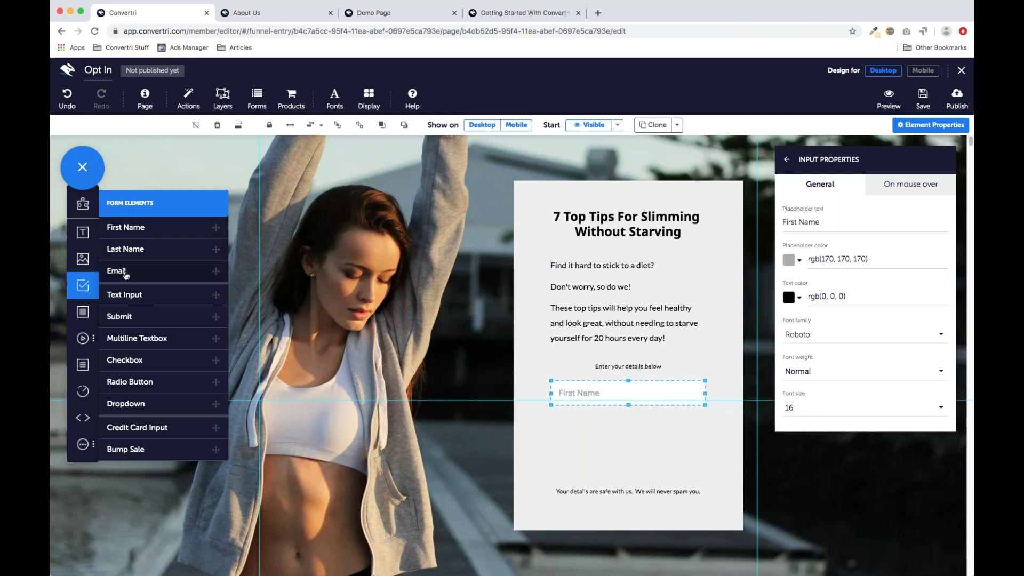
# Step: Add an Email form field below the First Name field in the opt-in box, and a Submit button beneath it
pyautogui.moveTo(126, 274); pyautogui.dragTo(617, 425)
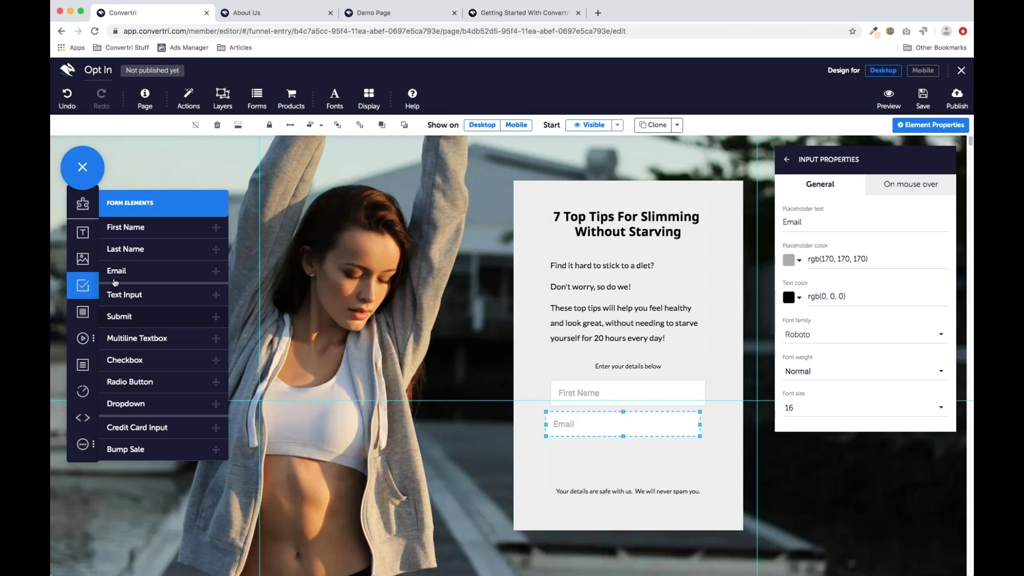
pyautogui.moveTo(117, 316); pyautogui.dragTo(610, 477)
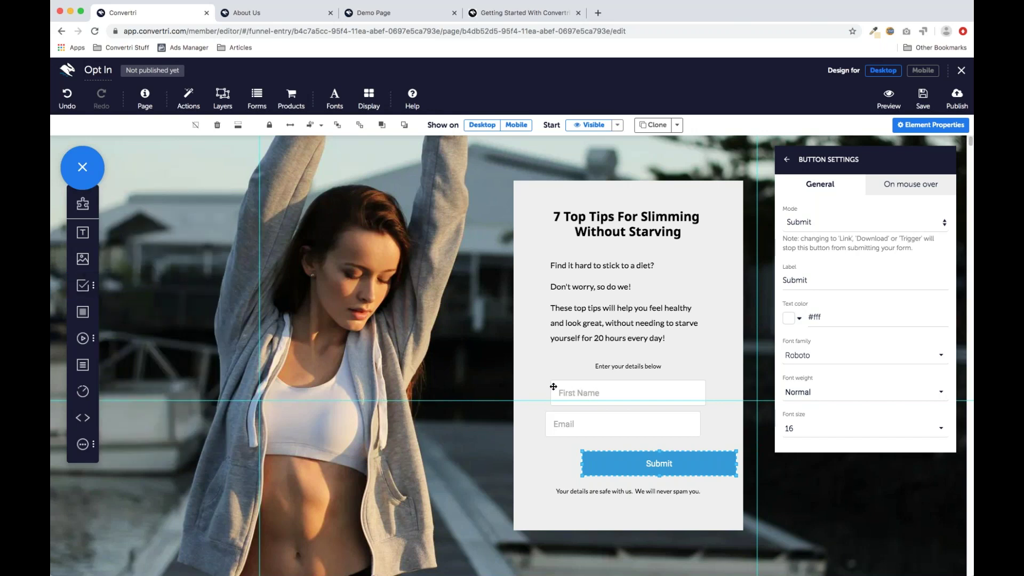
# Step: Change the First Name field's placeholder text to "Name"
pyautogui.click(631, 395)
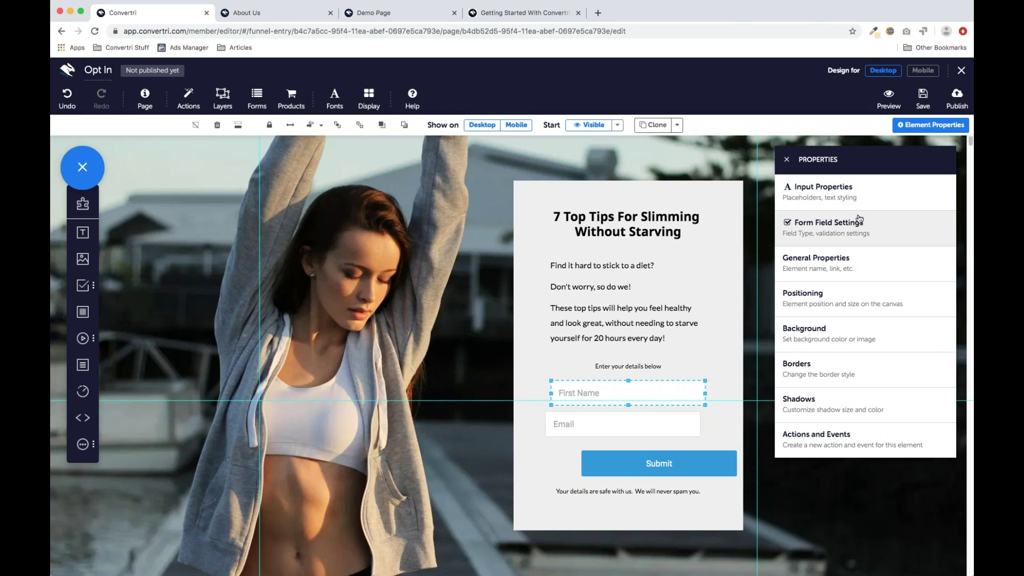
pyautogui.click(525, 191)
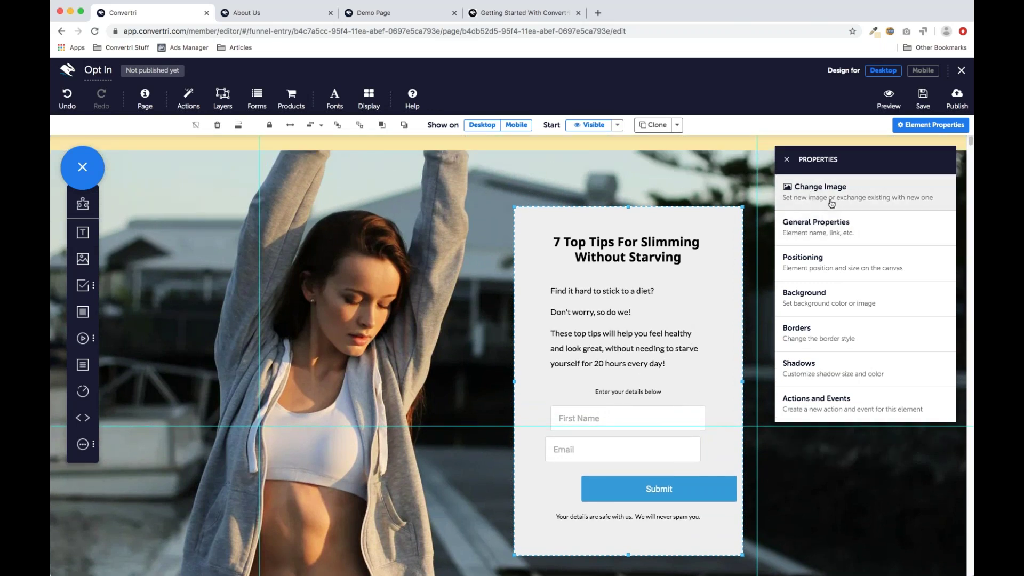
pyautogui.scroll(-1, 651, 385)
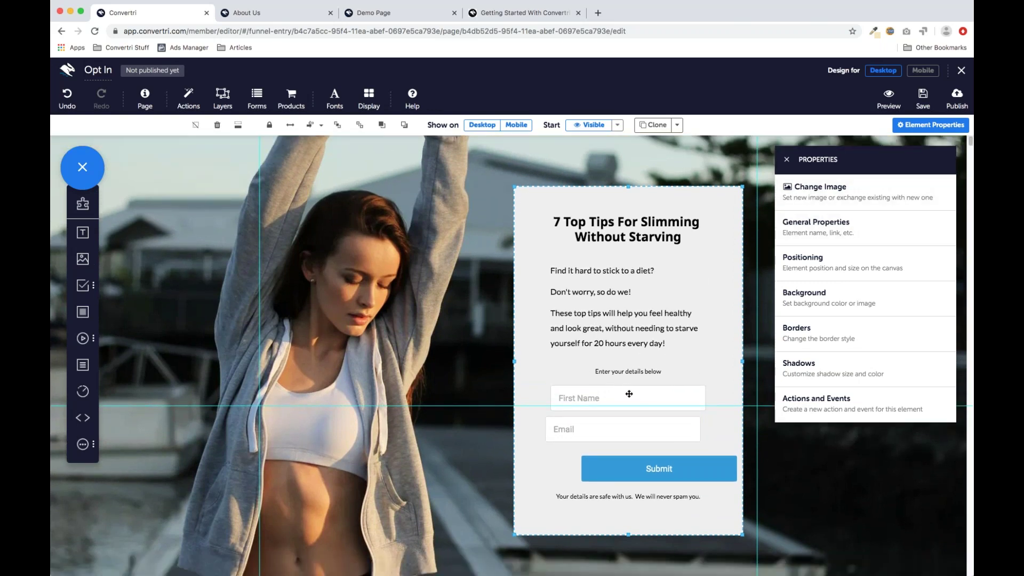
pyautogui.click(605, 396)
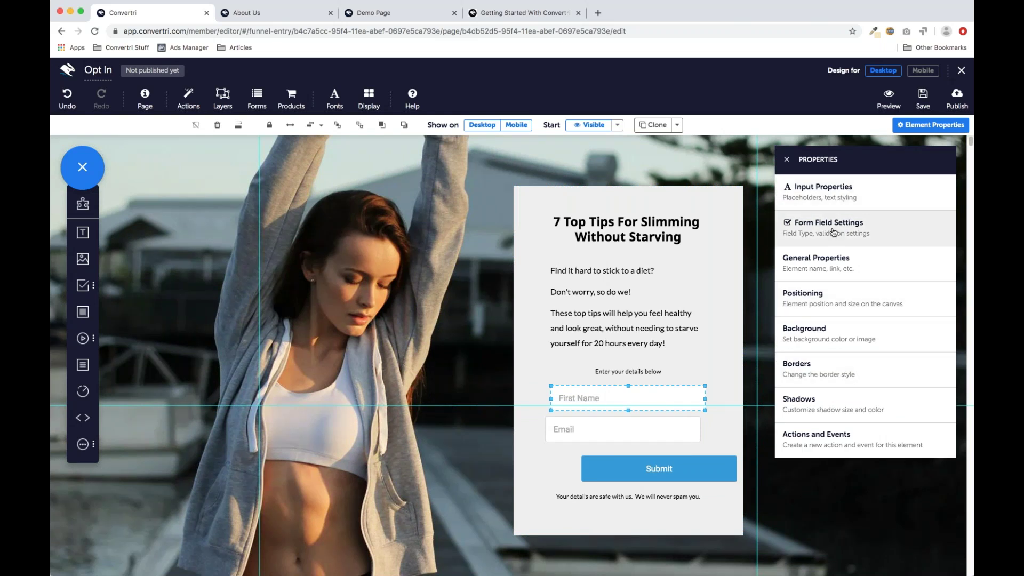
pyautogui.click(824, 192)
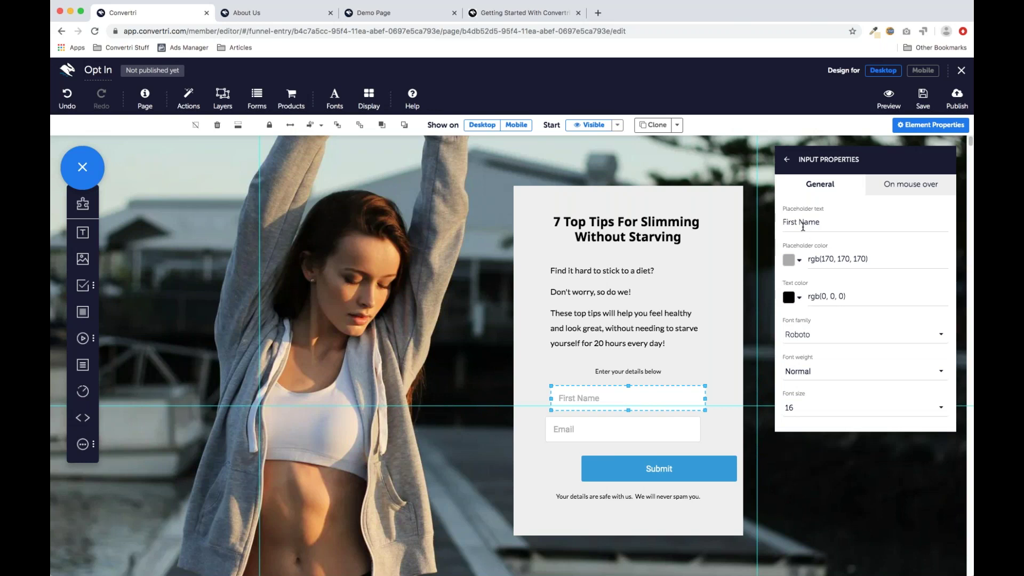
pyautogui.moveTo(804, 223); pyautogui.dragTo(779, 223)
pyautogui.press('BackSpace')
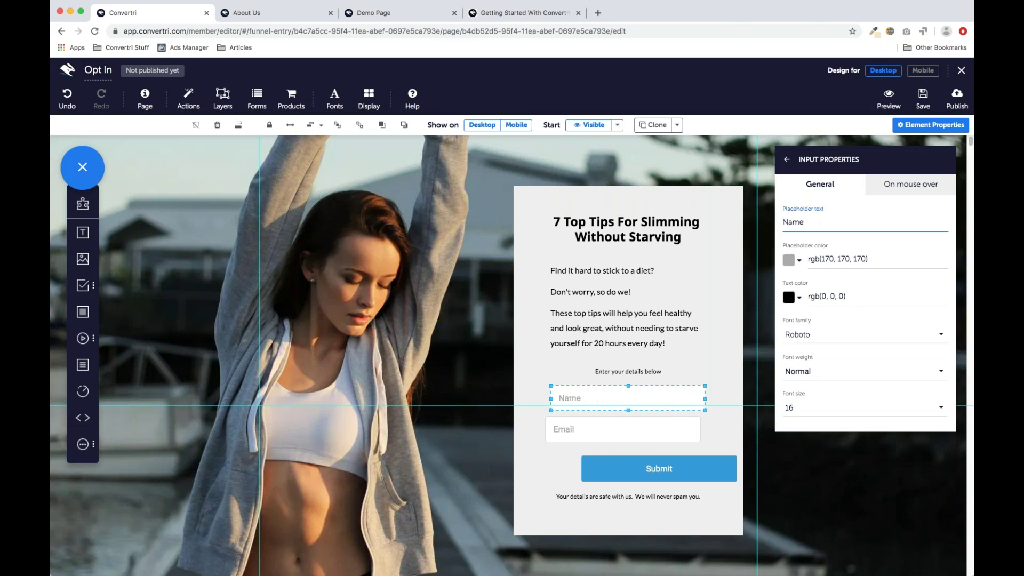
# Step: Set the Name field's font family to Lato and its font size to 14
pyautogui.click(813, 341)
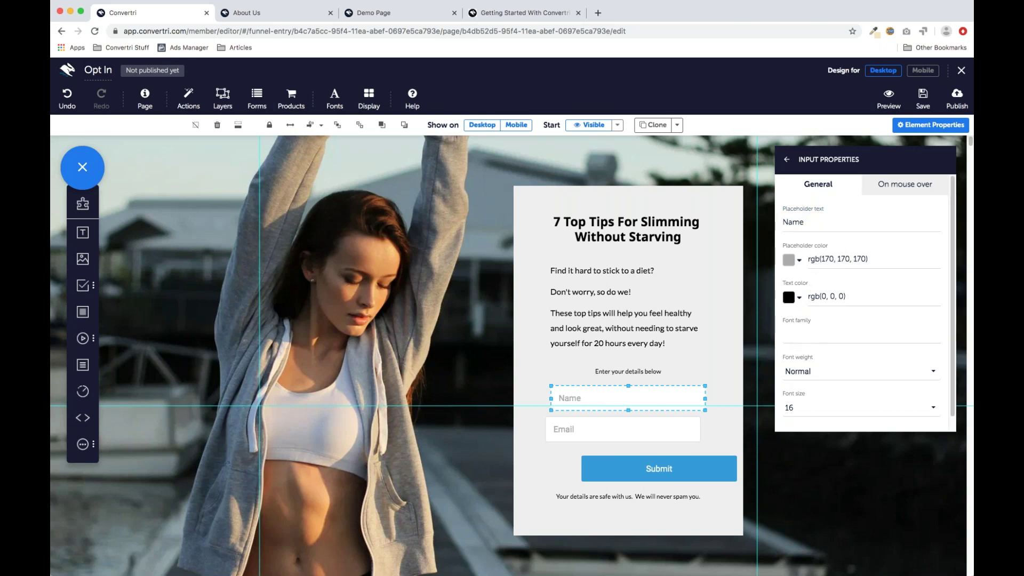
pyautogui.scroll(-10, 820, 285)
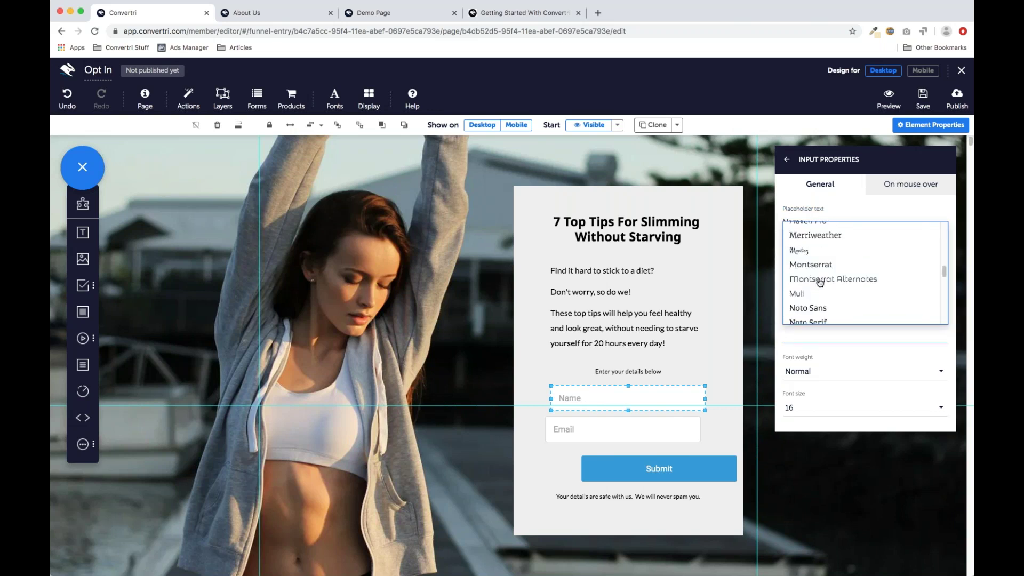
pyautogui.scroll(4, 820, 286)
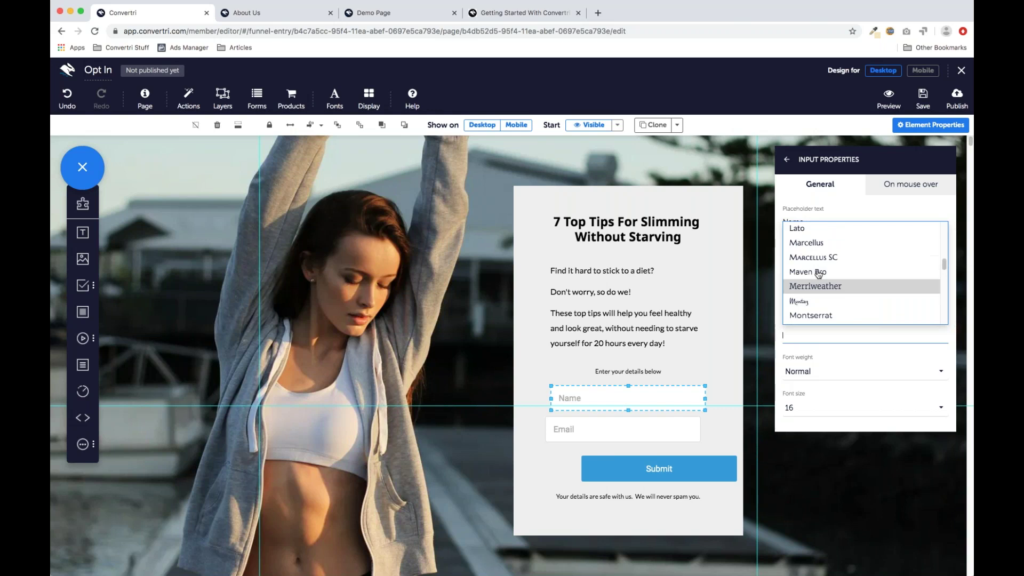
pyautogui.click(809, 229)
pyautogui.click(805, 410)
pyautogui.scroll(-1, 806, 386)
pyautogui.click(805, 374)
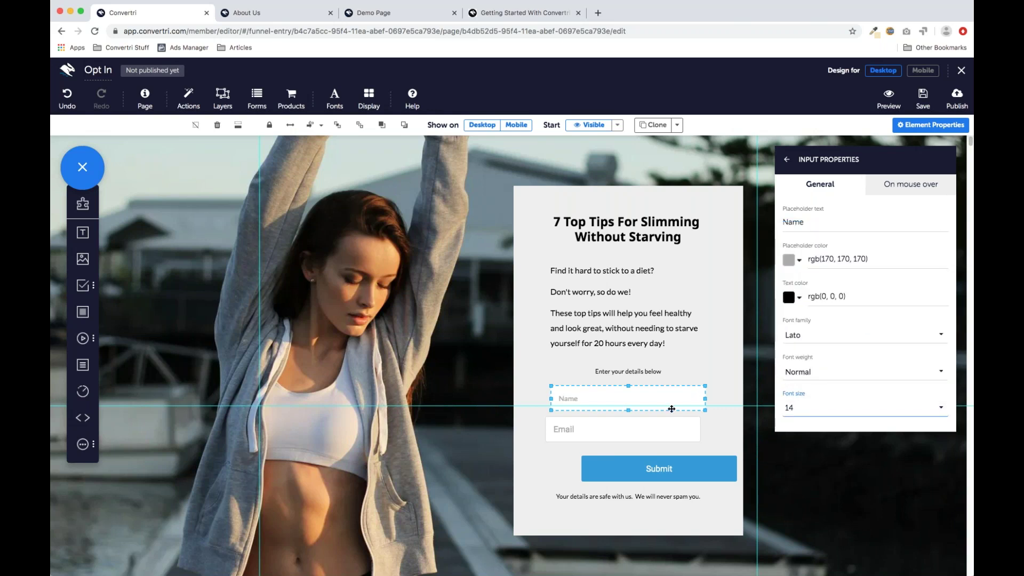
# Step: Set the Email field's font family to Lato and its font size to 14
pyautogui.click(584, 430)
pyautogui.click(822, 373)
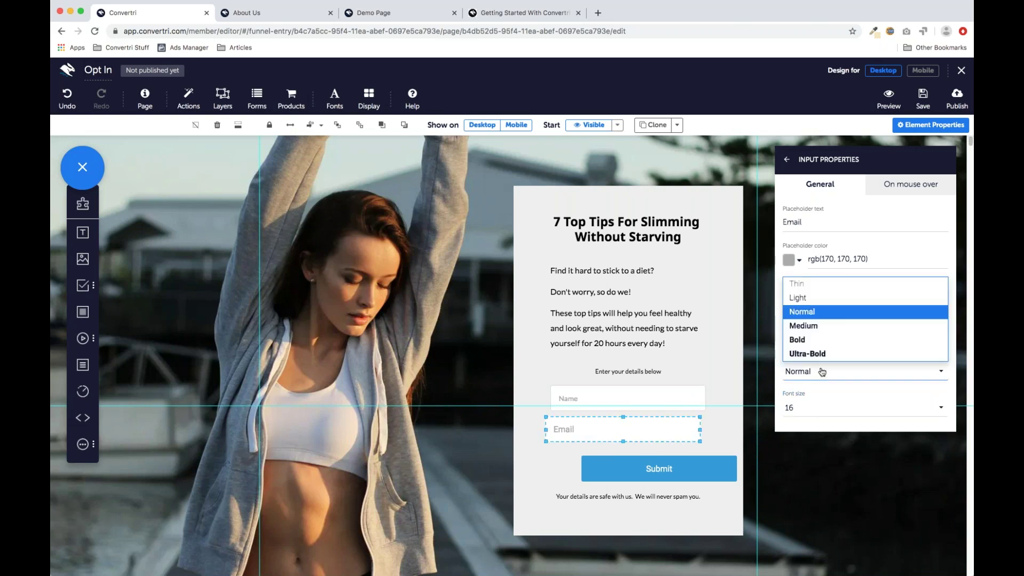
pyautogui.click(822, 372)
pyautogui.click(795, 335)
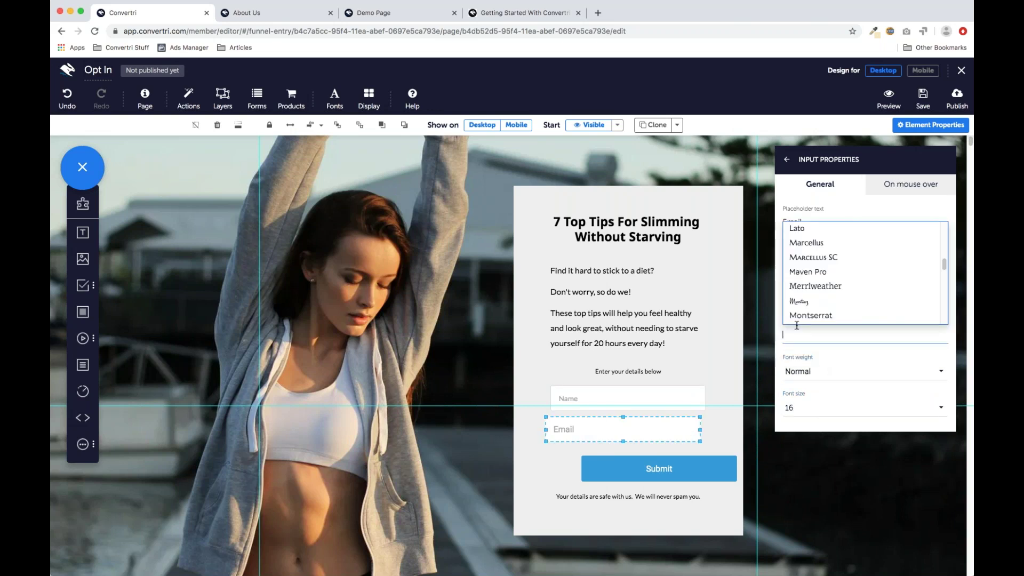
pyautogui.click(815, 233)
pyautogui.click(806, 414)
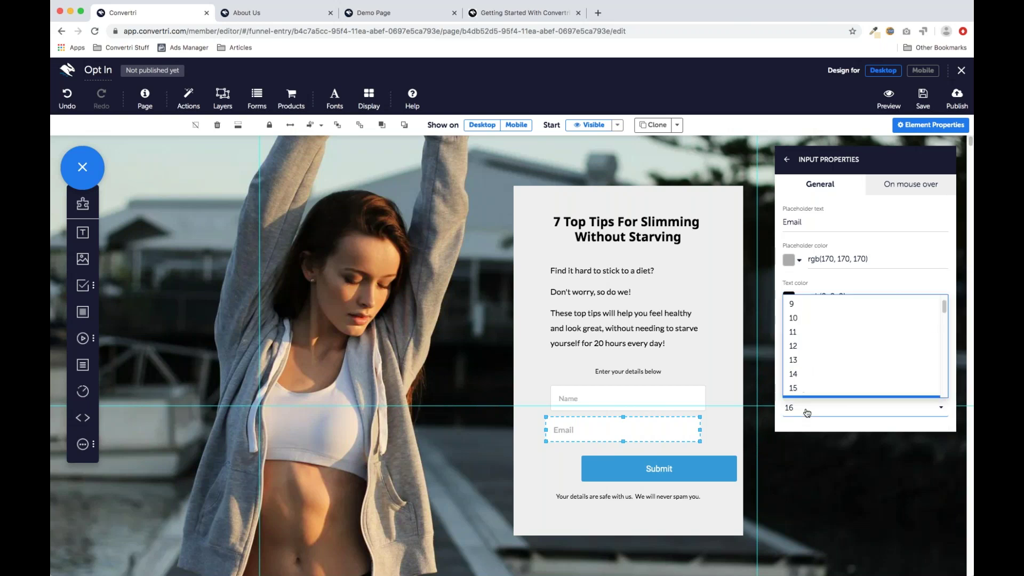
pyautogui.click(814, 374)
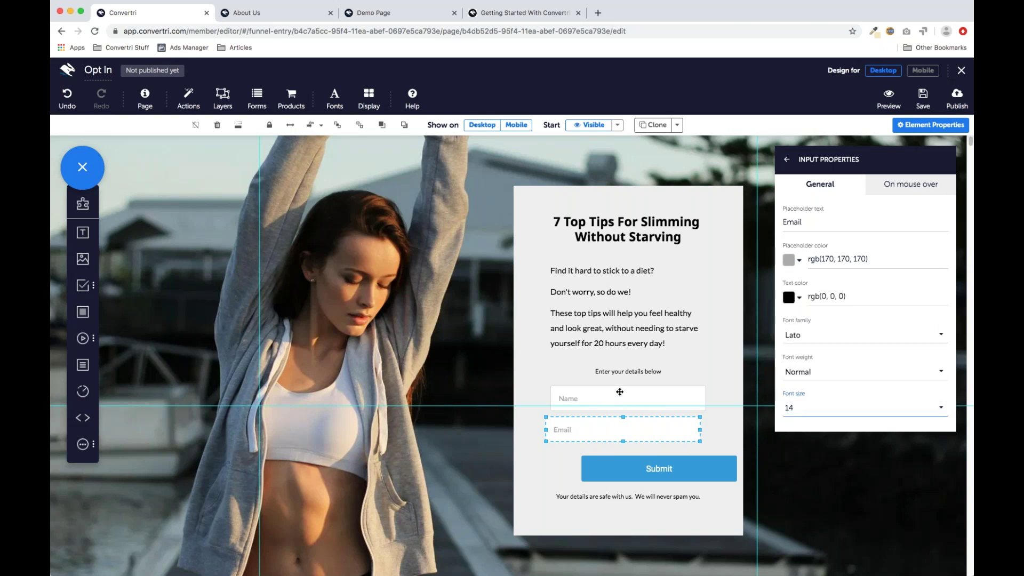
# Step: Change the submit button's label to "Download Now"
pyautogui.click(637, 470)
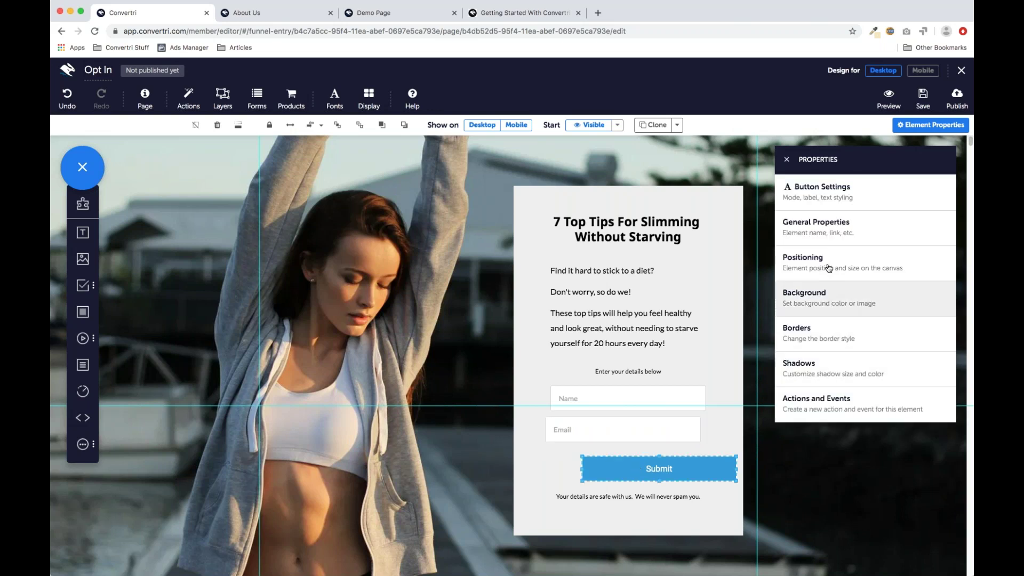
pyautogui.click(830, 192)
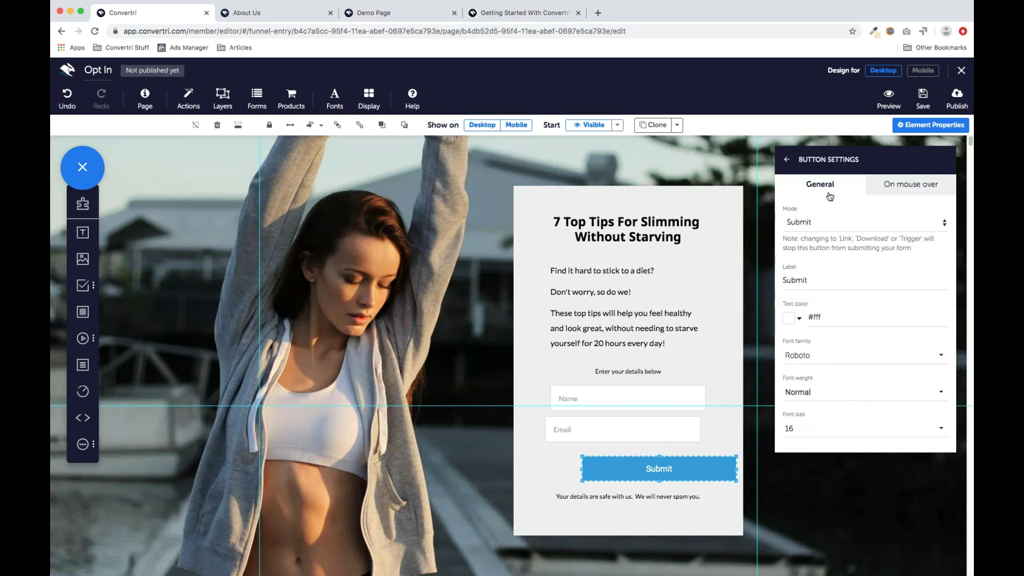
pyautogui.doubleClick(814, 282)
pyautogui.write('Download Now')
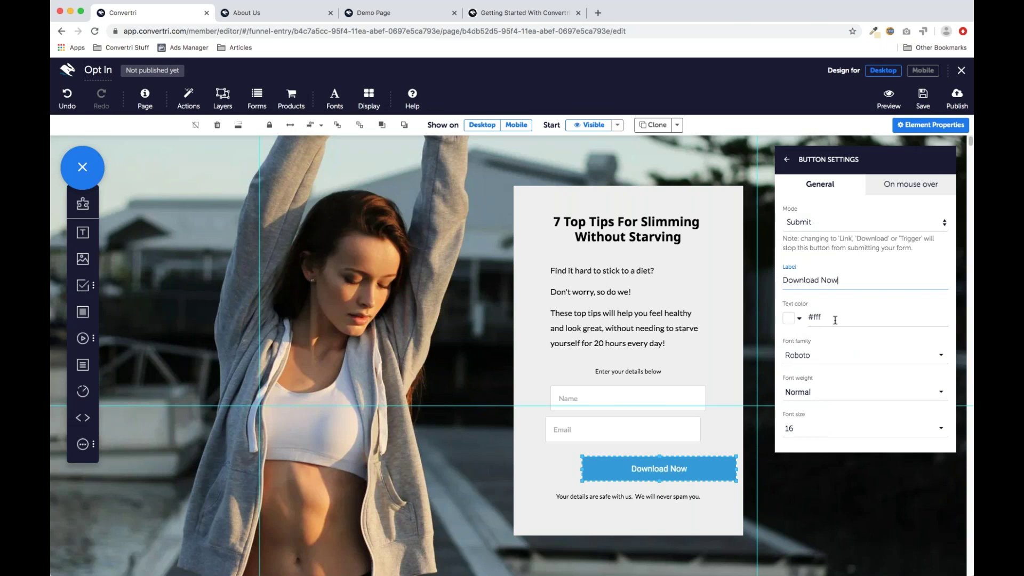
# Step: Set the "Download Now" button's font family to Noto Sans and its font weight to Bold
pyautogui.click(832, 356)
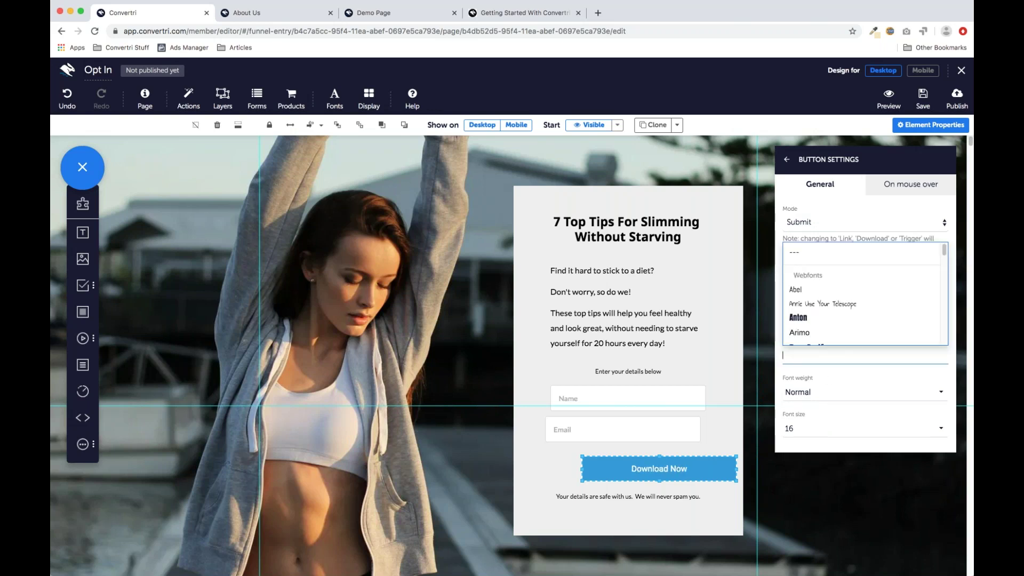
pyautogui.scroll(-3, 853, 330)
pyautogui.scroll(-3, 847, 328)
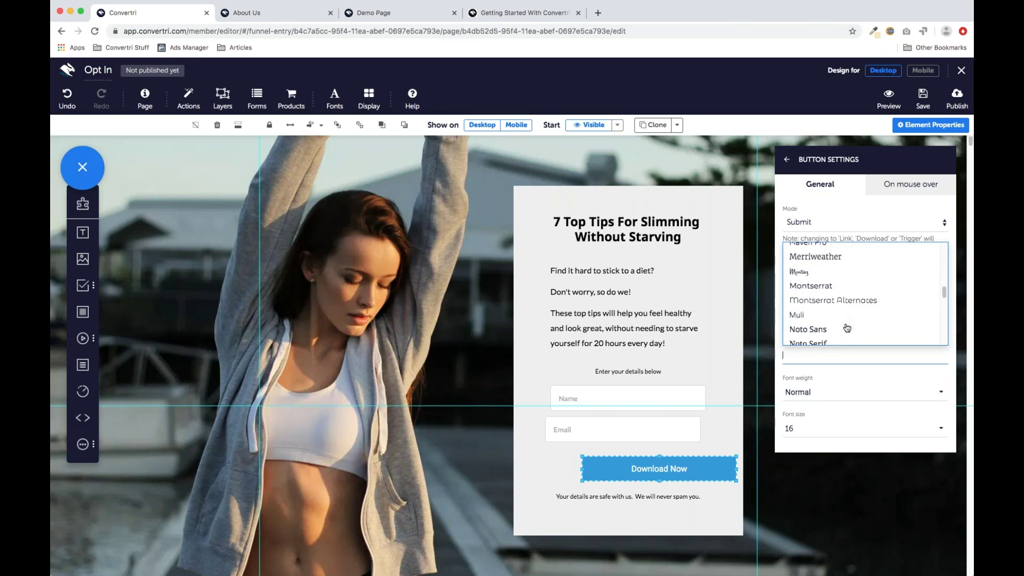
pyautogui.click(829, 302)
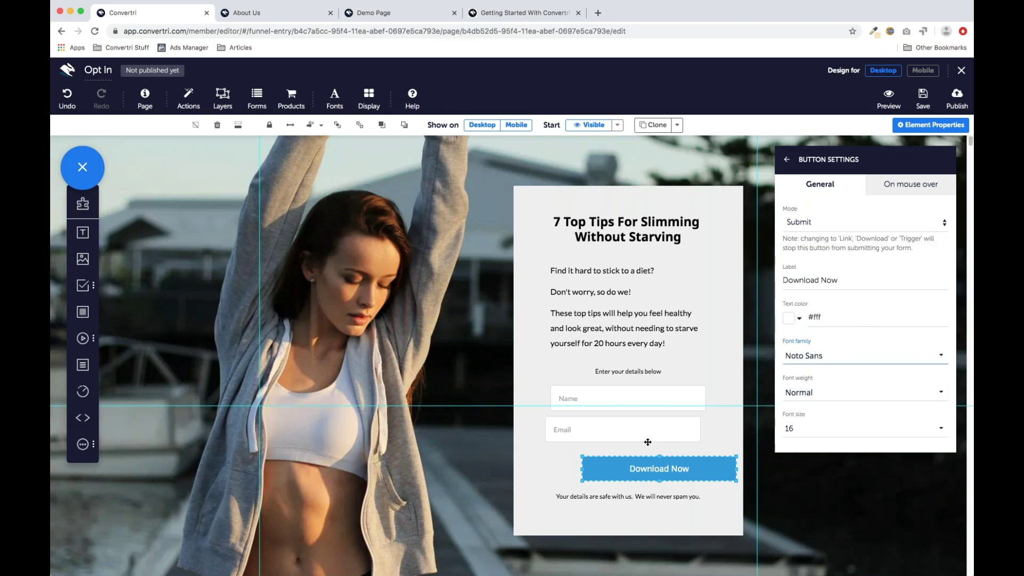
pyautogui.click(804, 395)
pyautogui.click(807, 375)
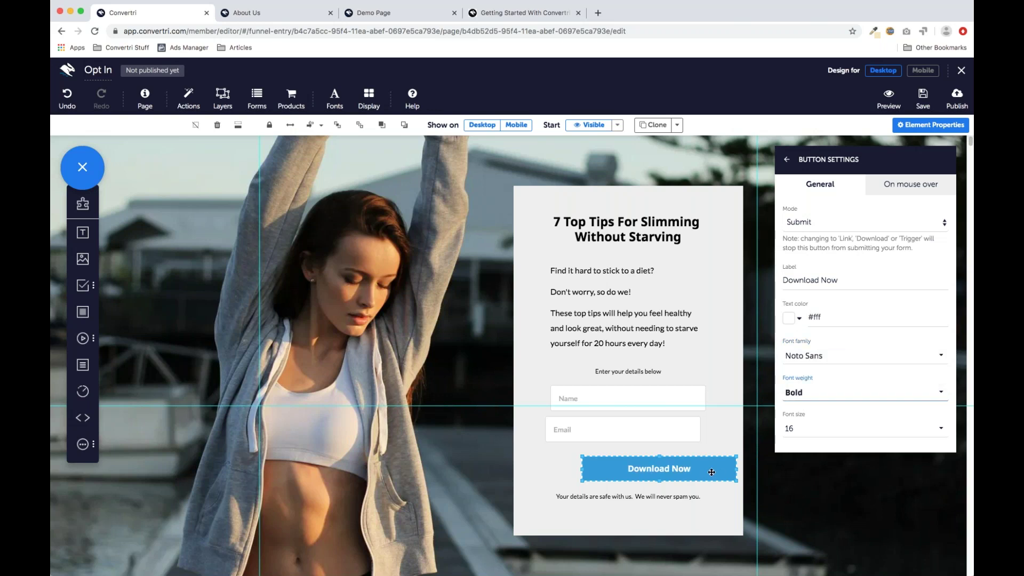
# Step: Centre-align the opt-in box's contents horizontally using the box's container alignment options
pyautogui.click(708, 446)
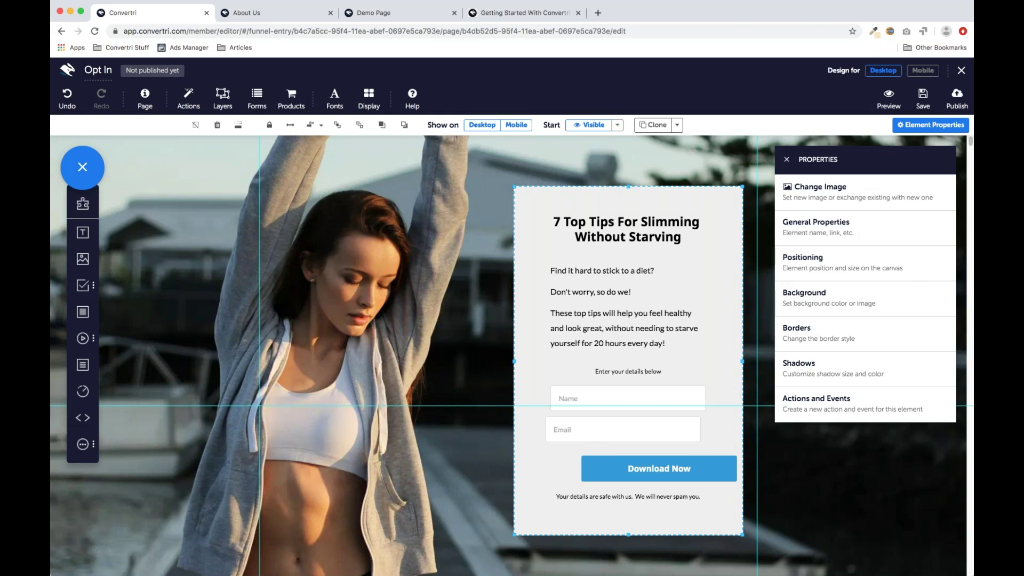
pyautogui.click(564, 314)
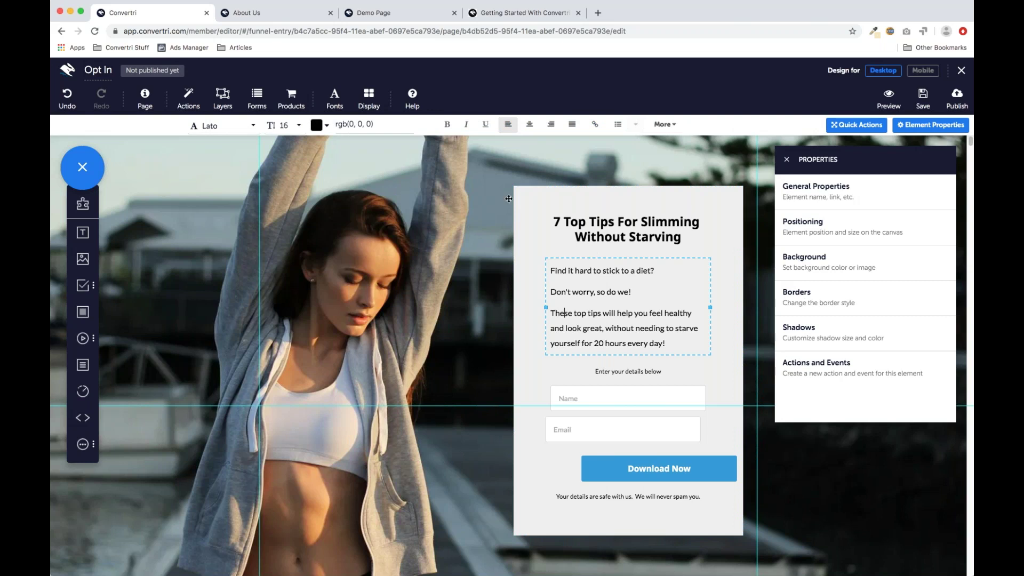
pyautogui.click(527, 223)
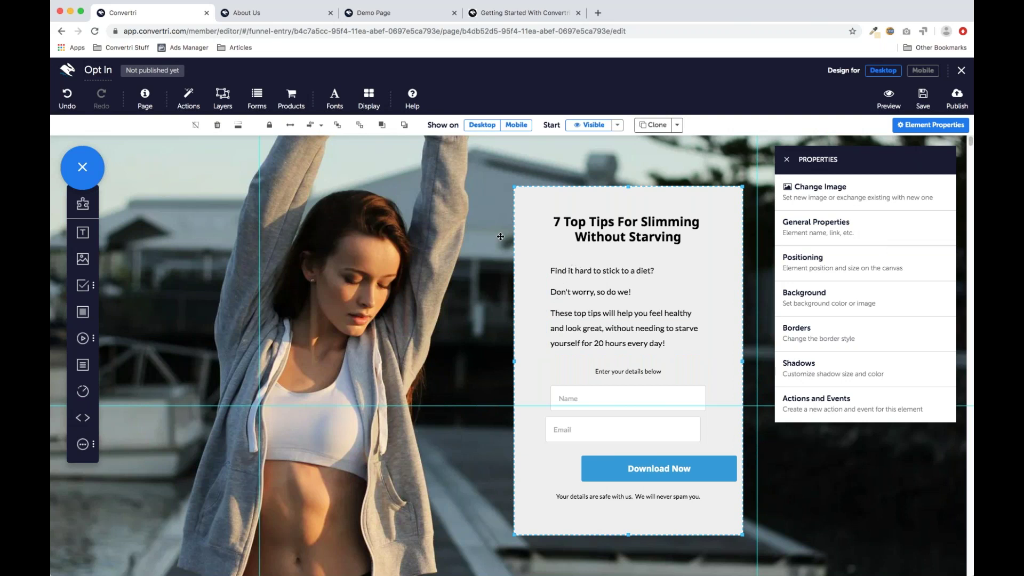
pyautogui.click(323, 127)
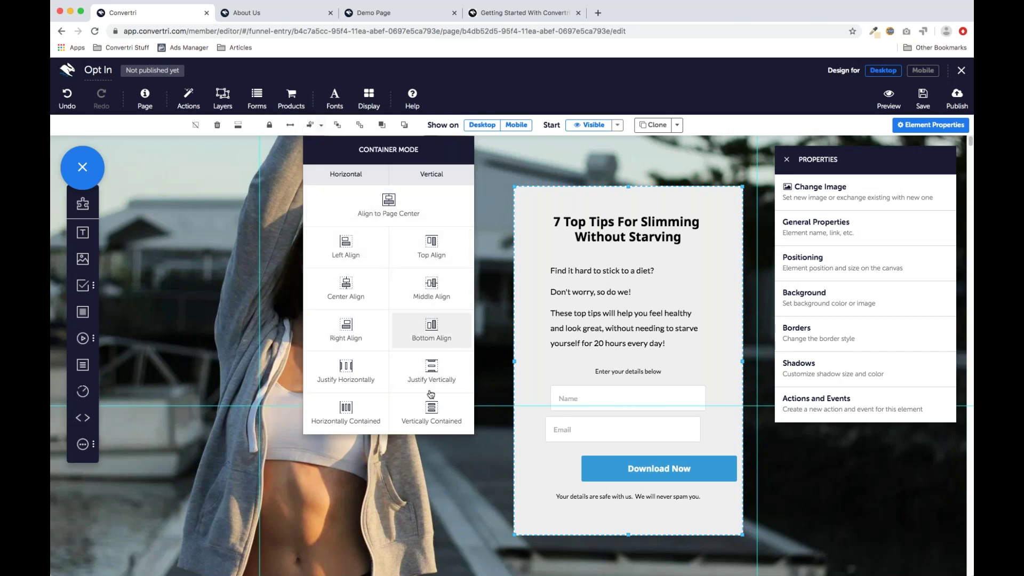
pyautogui.click(322, 127)
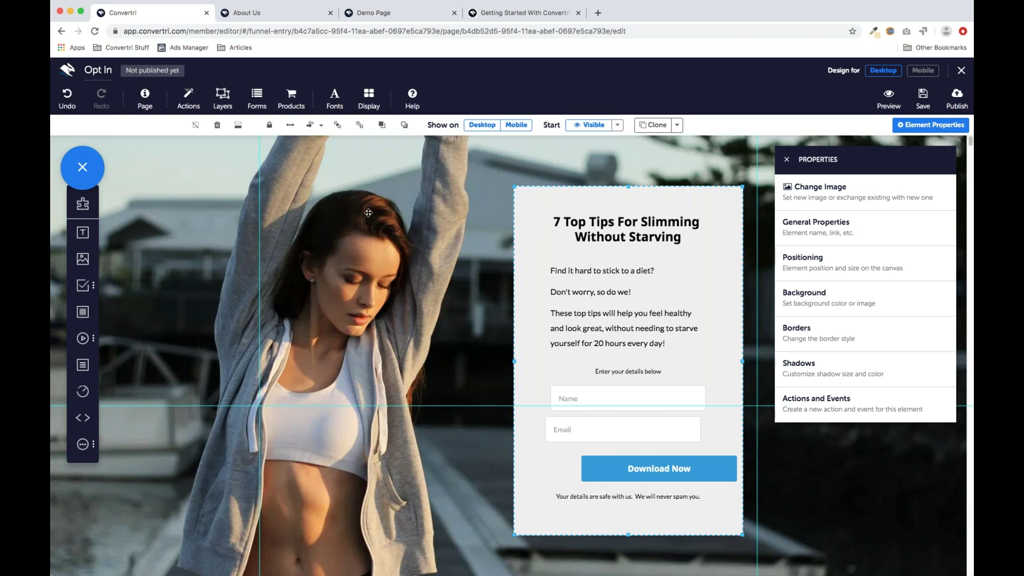
pyautogui.click(322, 126)
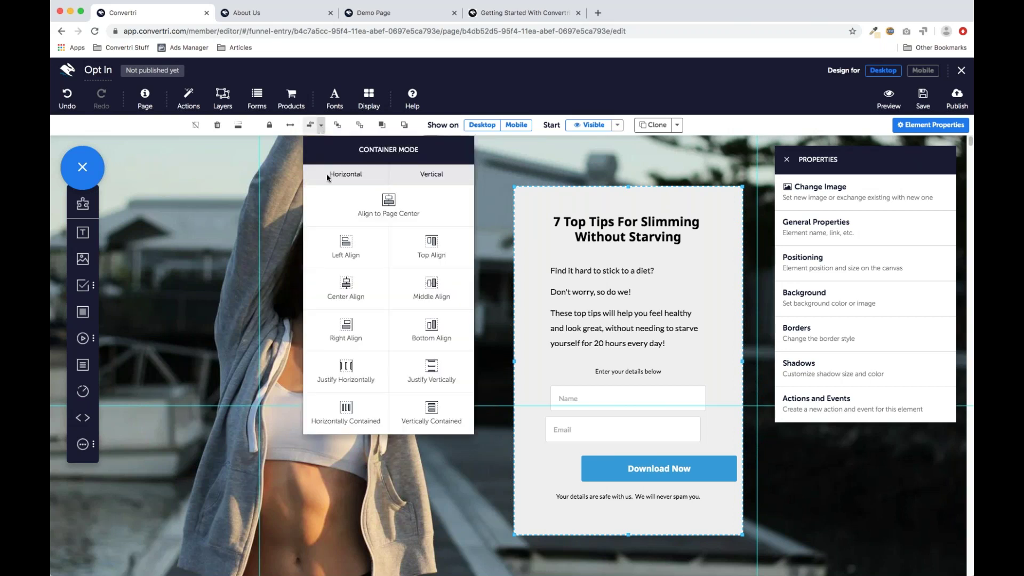
pyautogui.click(347, 288)
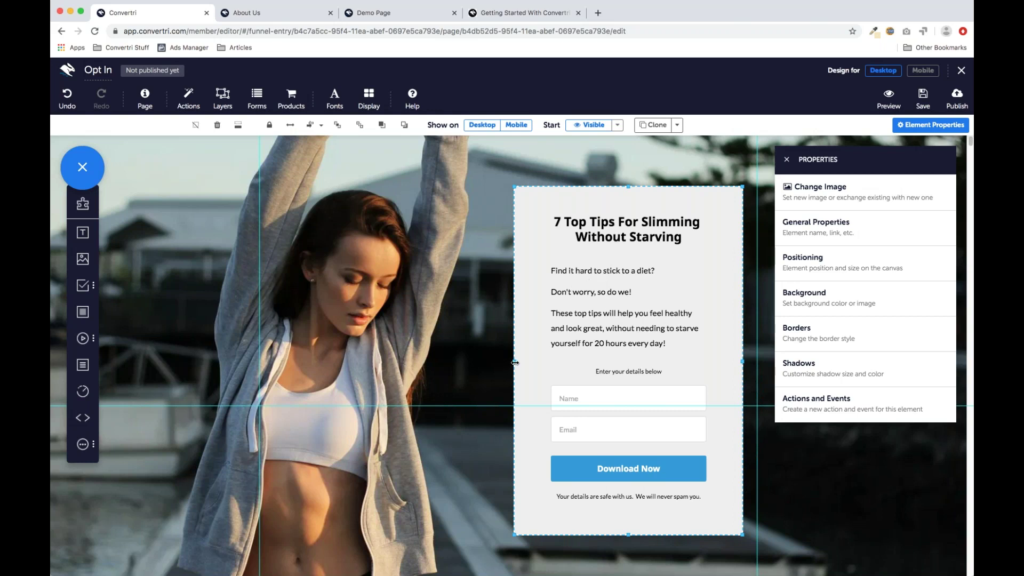
# Step: Narrow the opt-in box slightly from its left edge and centre-align its contents horizontally again
pyautogui.moveTo(514, 363); pyautogui.dragTo(523, 363)
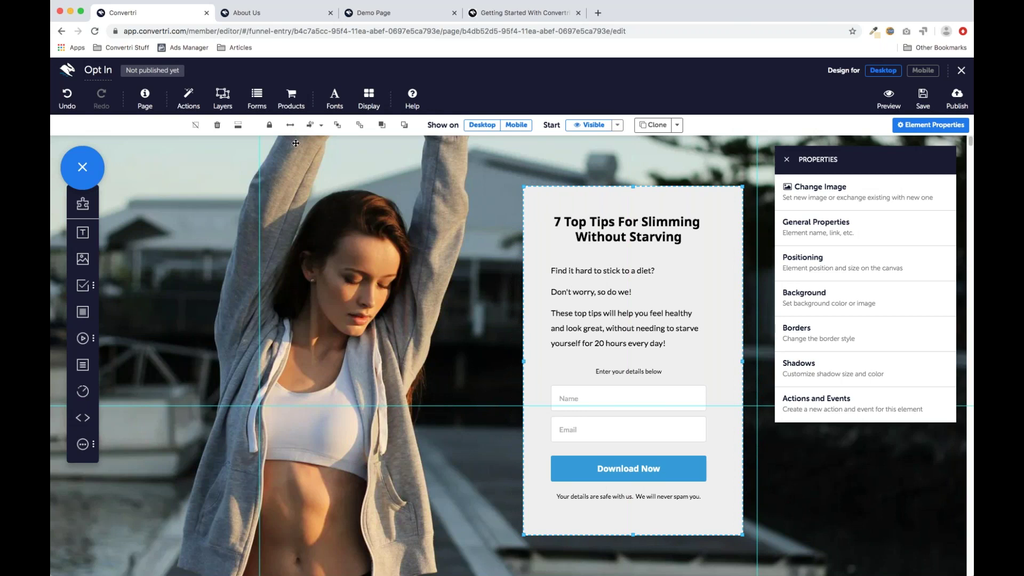
pyautogui.click(322, 128)
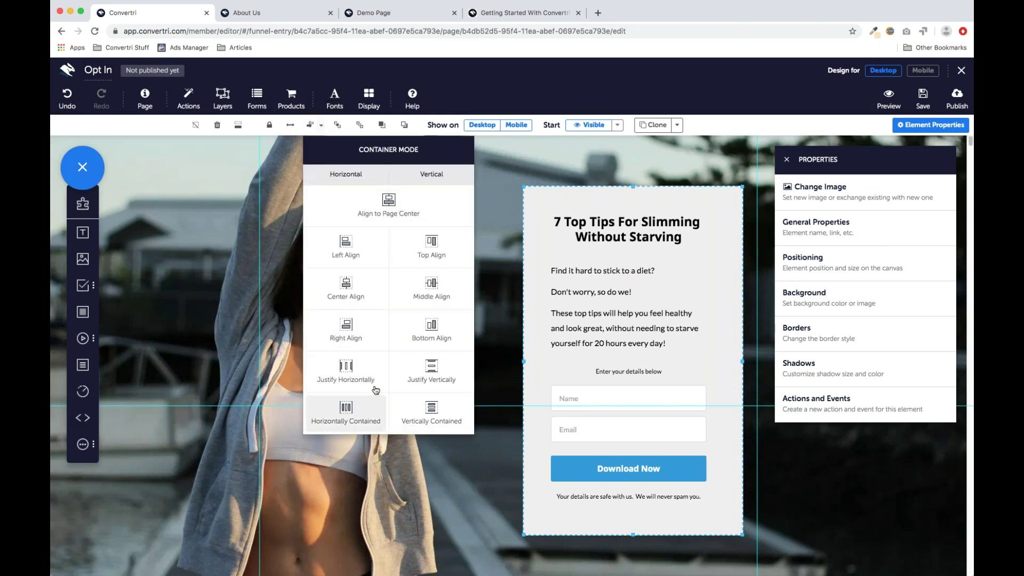
pyautogui.click(347, 295)
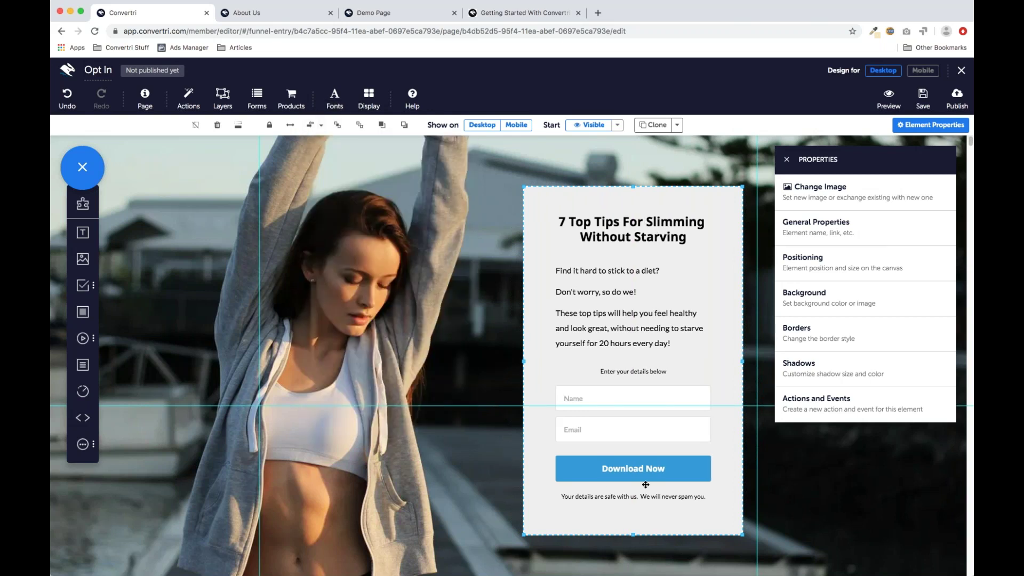
pyautogui.click(649, 426)
pyautogui.scroll(-3, 647, 427)
pyautogui.scroll(2, 647, 425)
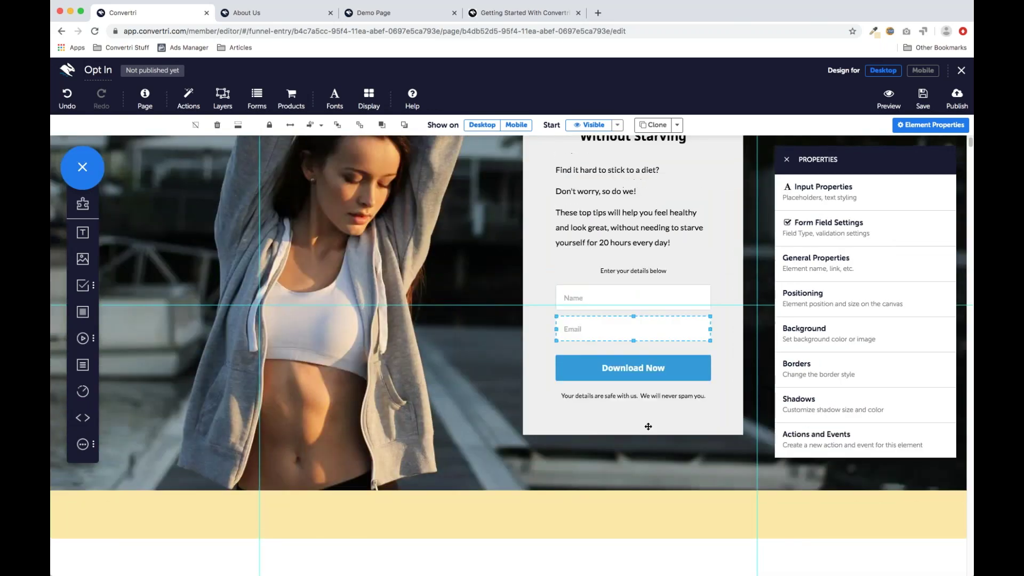
pyautogui.scroll(1, 585, 409)
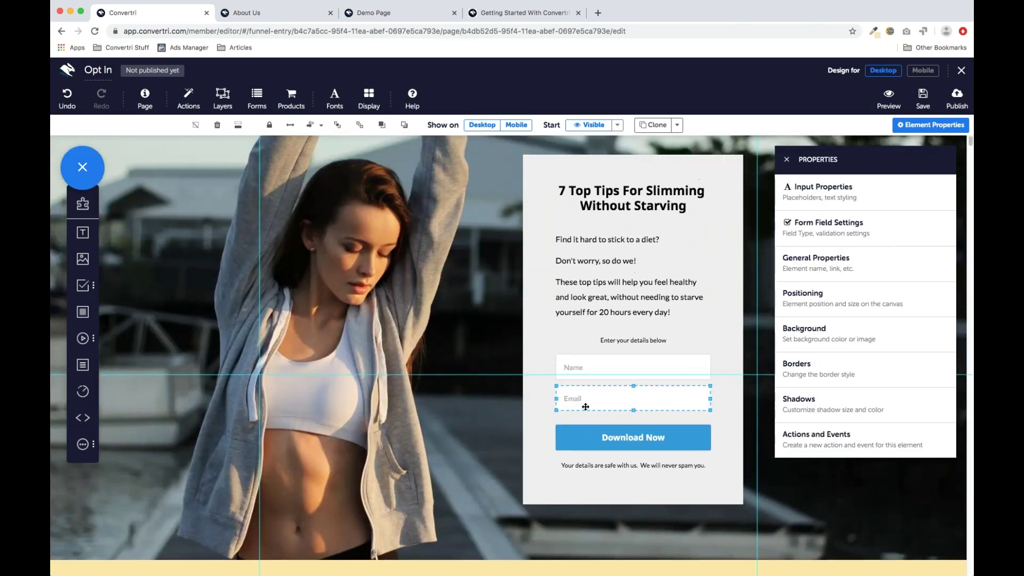
# Step: Distribute the Name field, Email field and "Download Now" button evenly in the vertical direction
pyautogui.click(598, 367)
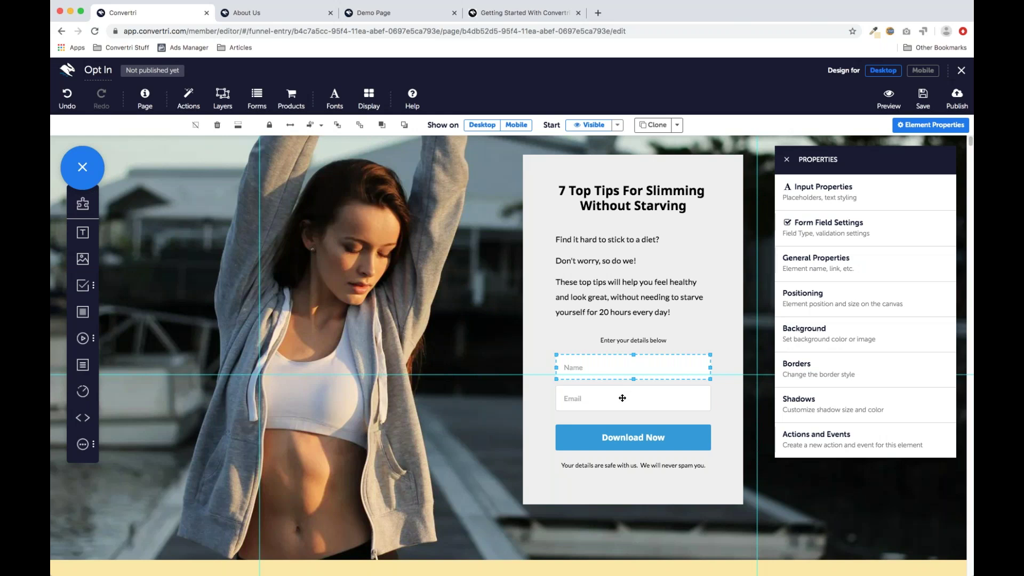
pyautogui.keyDown('shift'); pyautogui.click(604, 444); pyautogui.keyUp('shift')
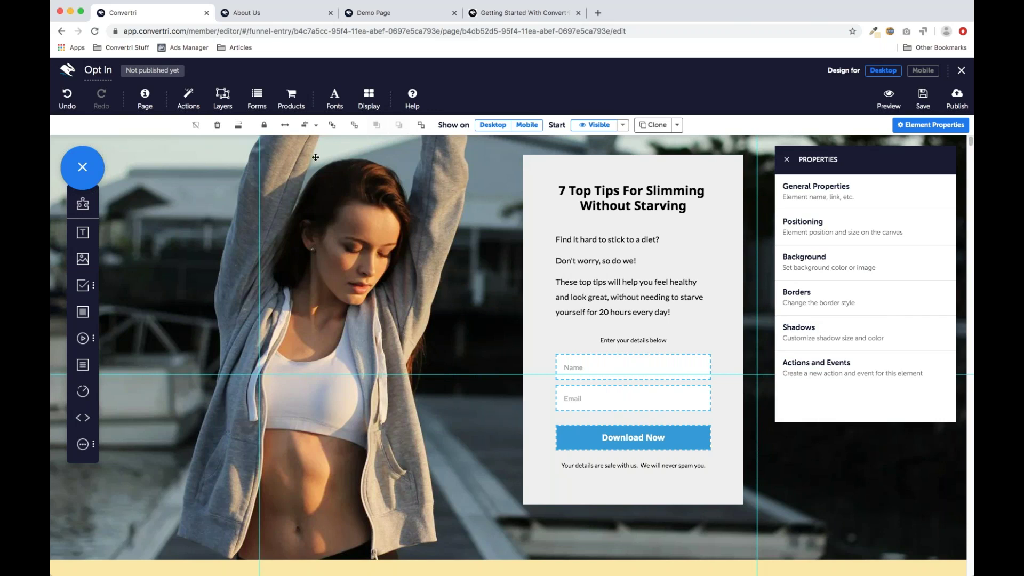
pyautogui.click(316, 128)
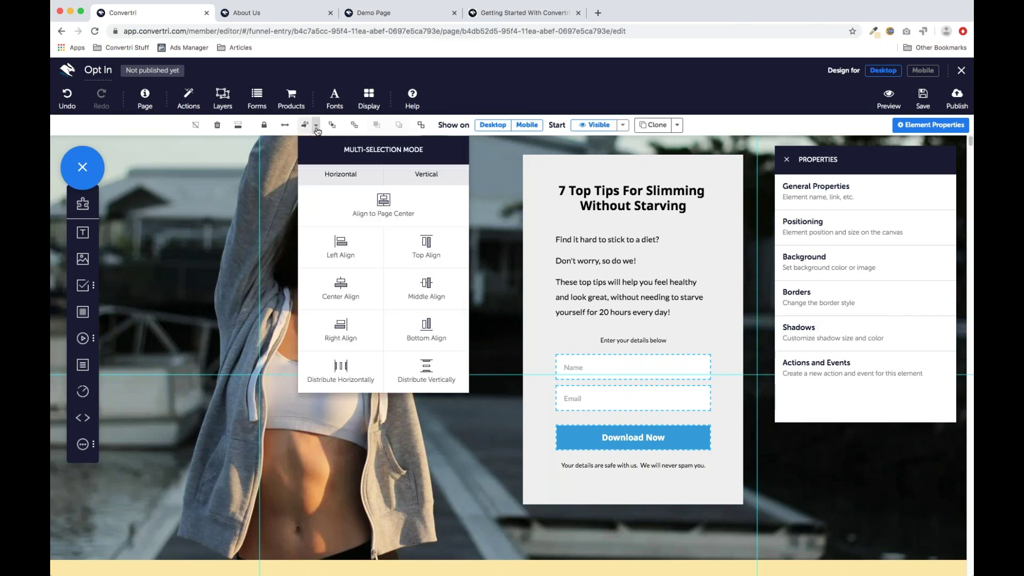
pyautogui.click(421, 372)
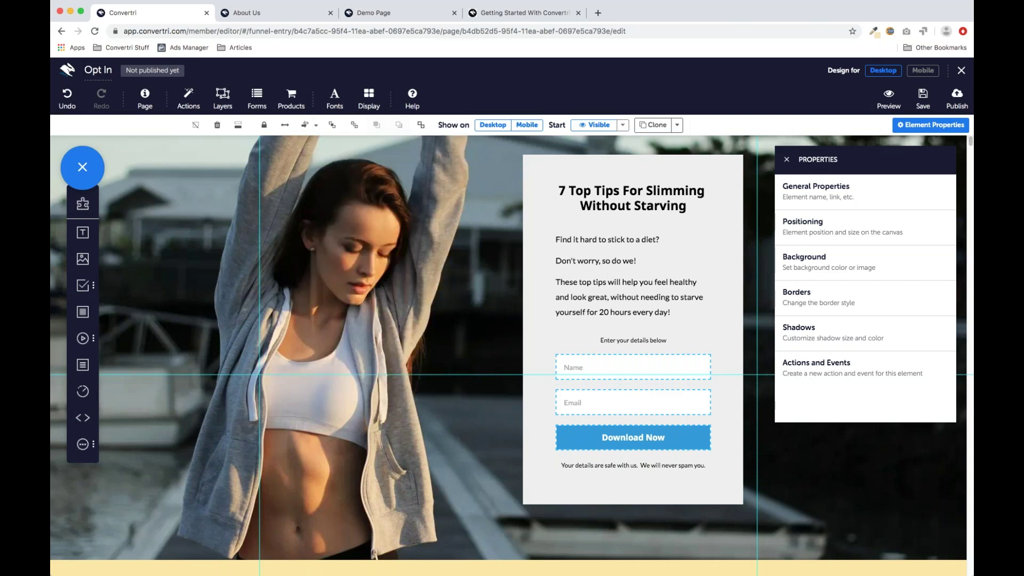
pyautogui.click(724, 417)
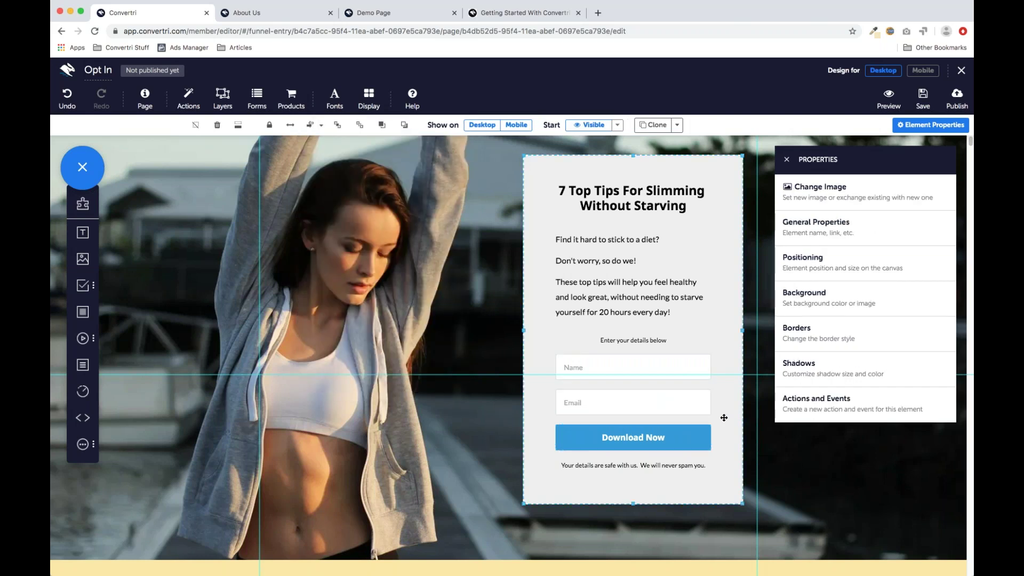
pyautogui.click(597, 404)
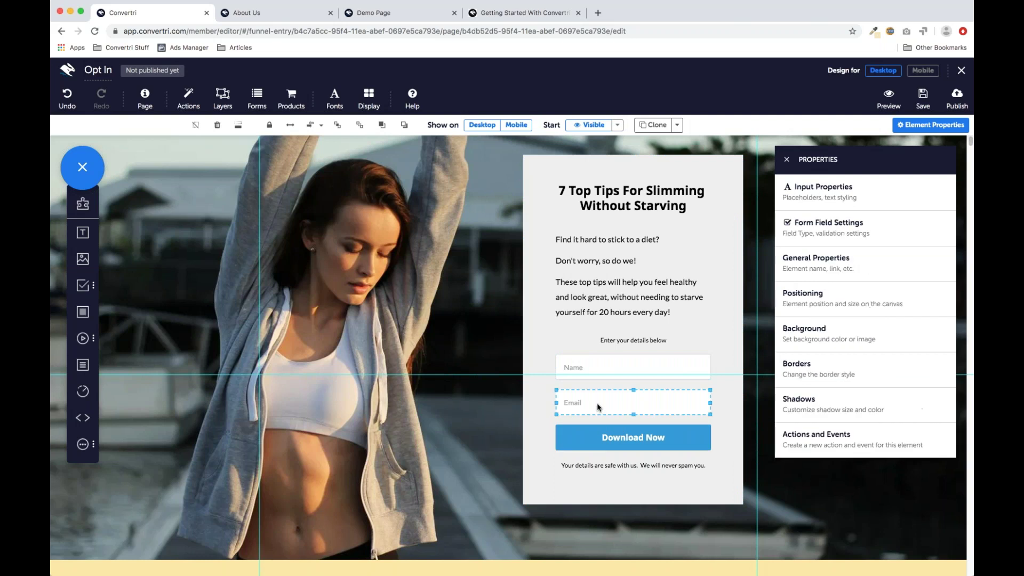
pyautogui.click(605, 370)
pyautogui.click(601, 403)
pyautogui.click(604, 369)
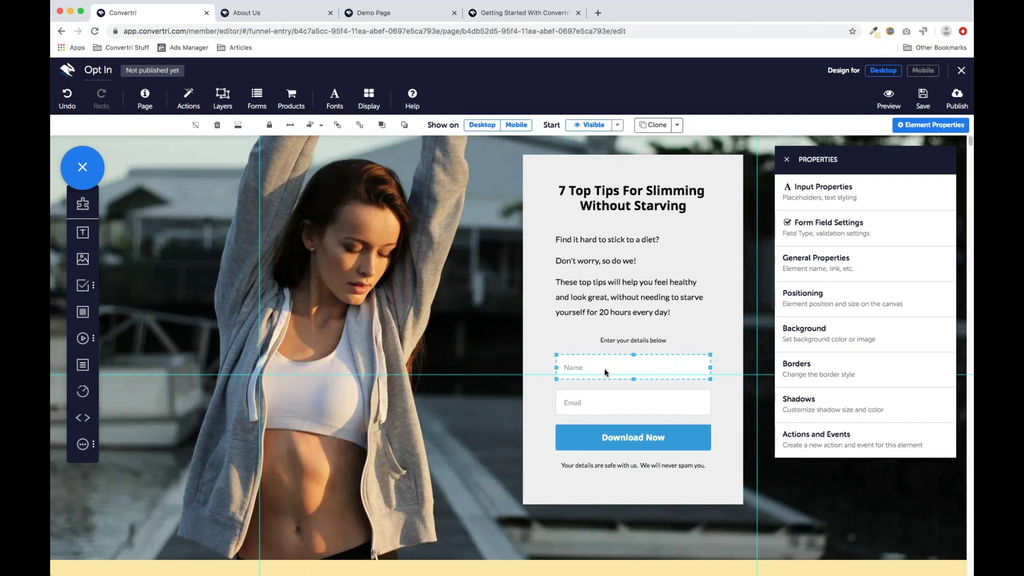
# Step: Nudge the "Download Now" button upwards so it sits just beneath the Email field
pyautogui.click(593, 437)
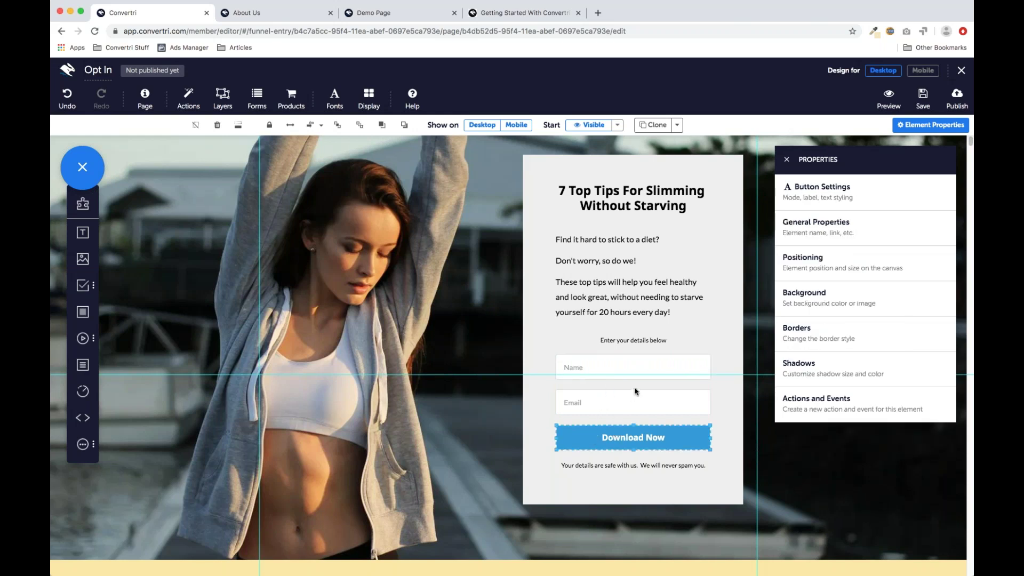
pyautogui.press('Up')
pyautogui.press('Up')
pyautogui.press('Up')
pyautogui.press('Up')
pyautogui.press('Up')
pyautogui.press('Up')
pyautogui.press('Up')
pyautogui.press('Up')
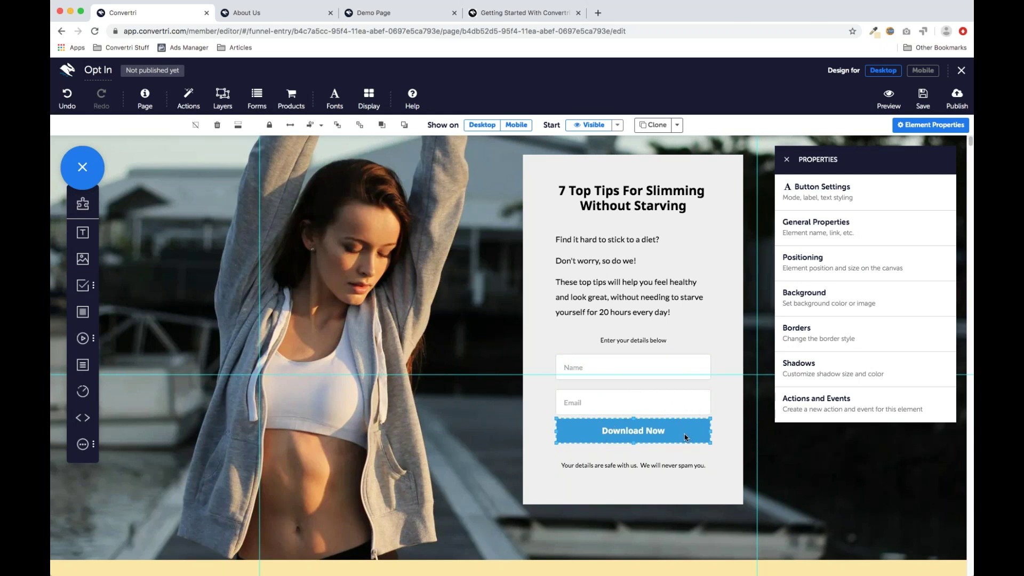
pyautogui.press('Down')
pyautogui.press('Down')
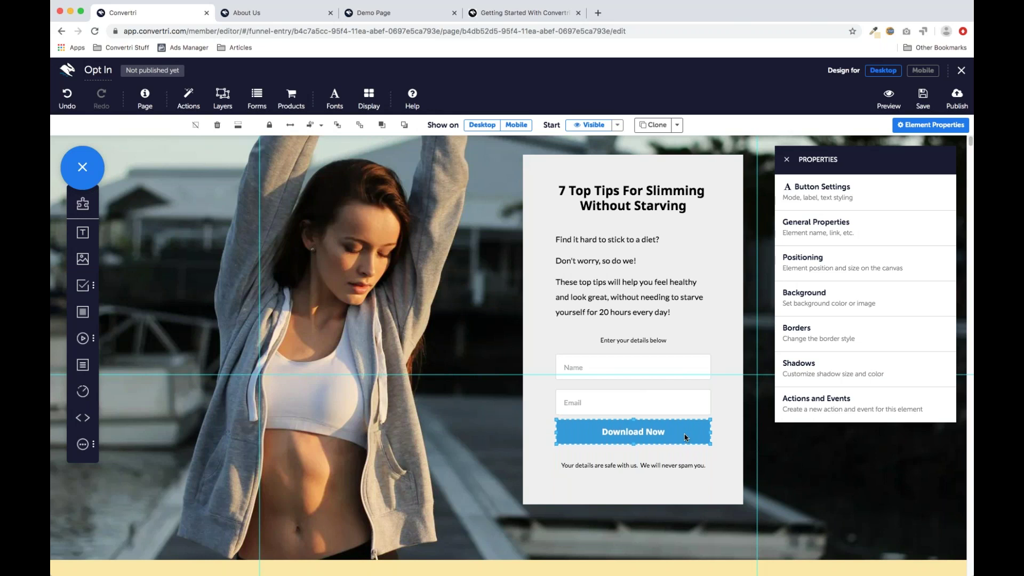
pyautogui.press('Up')
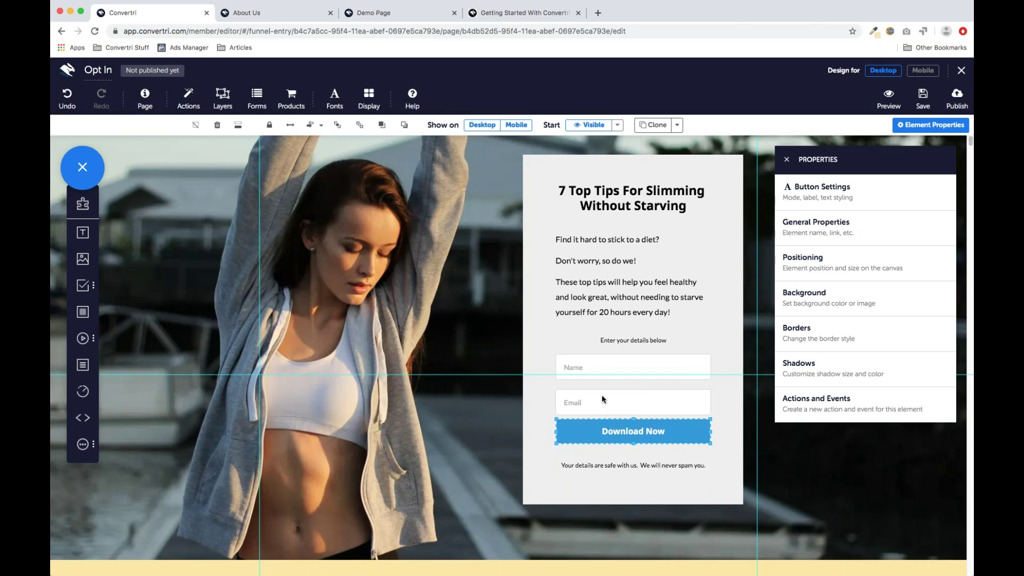
# Step: Redistribute the Name field, Email field and raised "Download Now" button vertically so their gaps are equal
pyautogui.keyDown('shift'); pyautogui.click(610, 368); pyautogui.keyUp('shift')
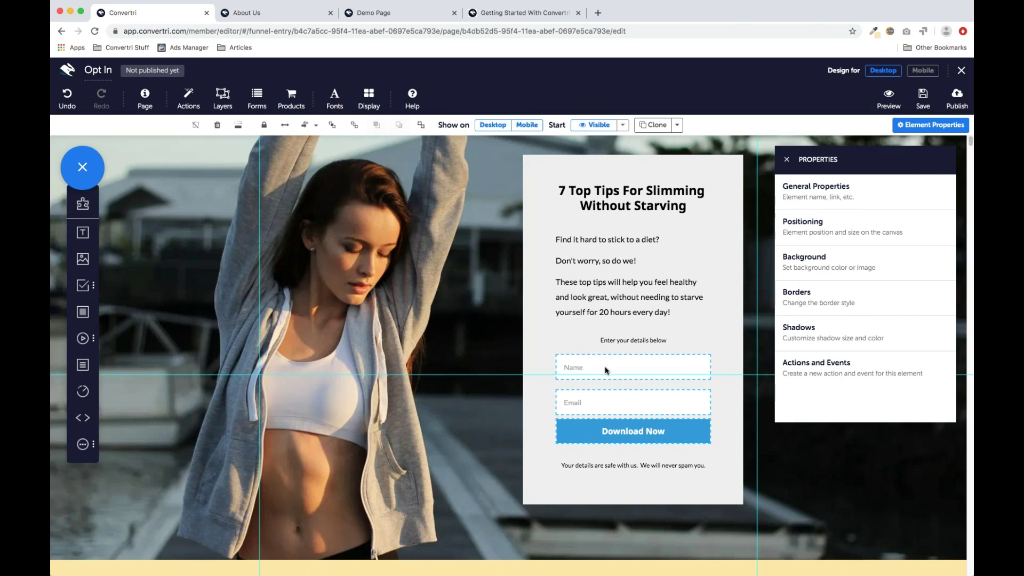
pyautogui.click(315, 126)
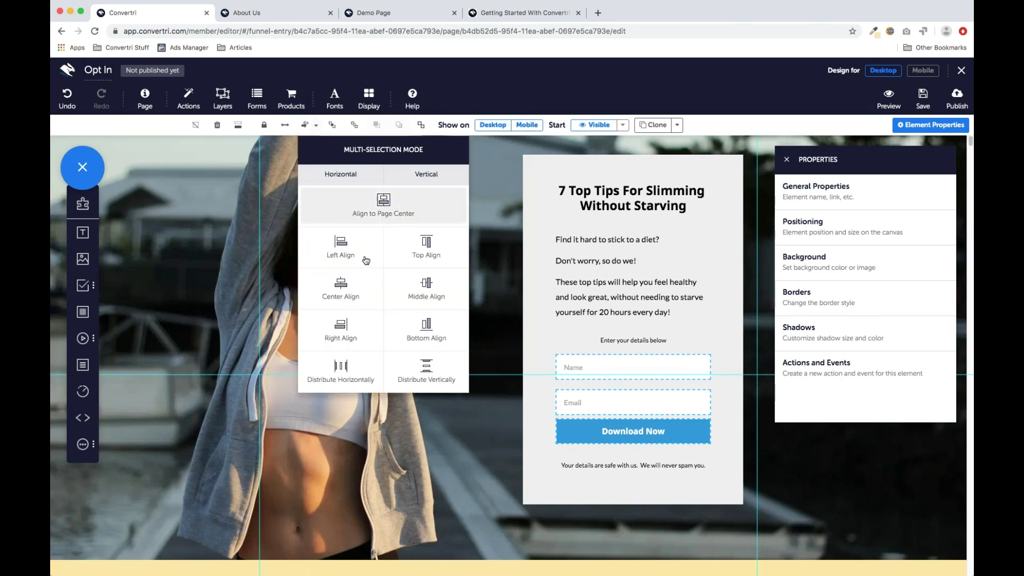
pyautogui.click(427, 369)
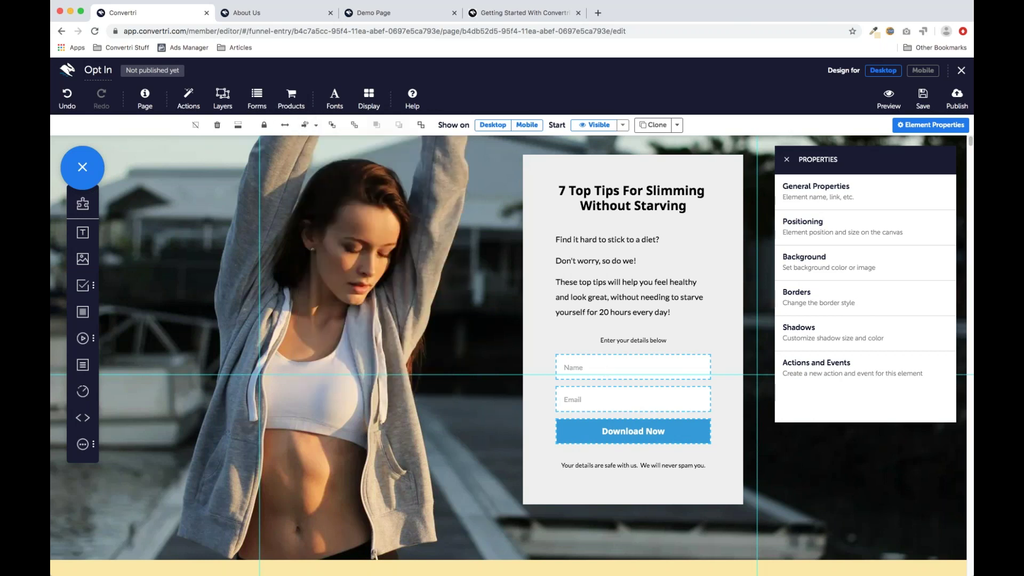
pyautogui.click(730, 408)
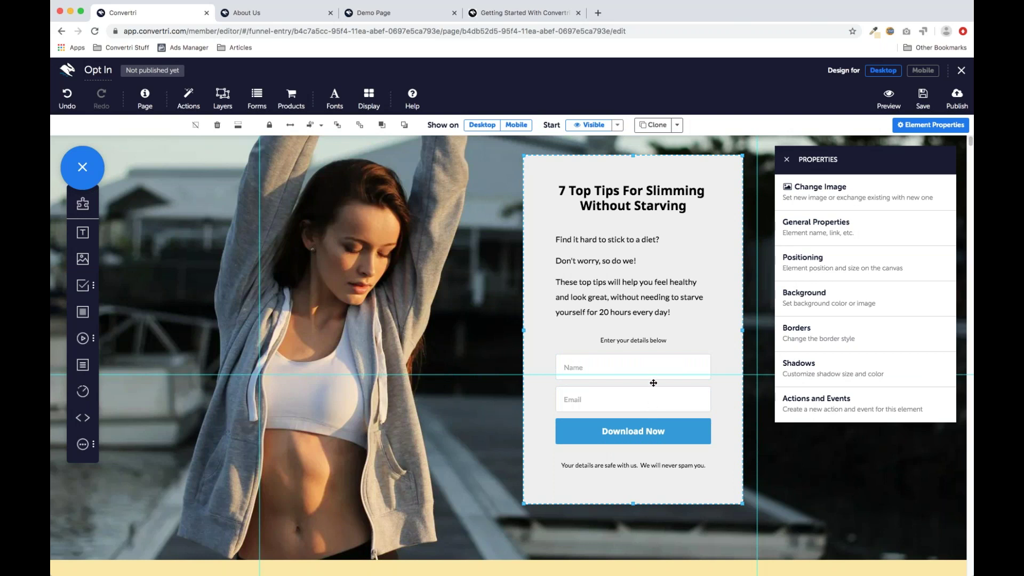
# Step: Move the no-spam note slightly closer to the button and shorten the opt-in box from its bottom edge
pyautogui.click(642, 465)
pyautogui.moveTo(637, 475); pyautogui.dragTo(637, 470)
pyautogui.click(682, 486)
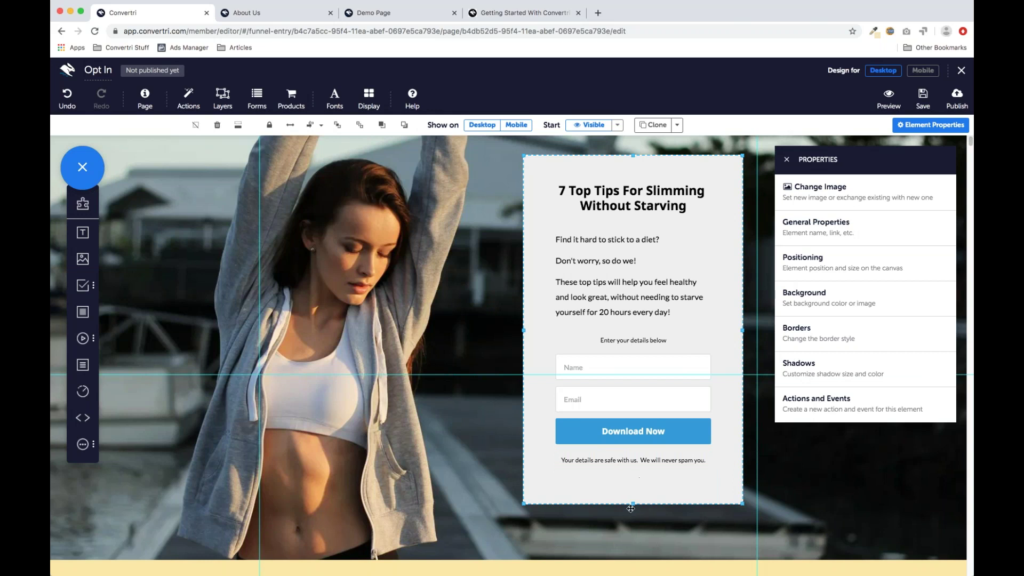
pyautogui.moveTo(634, 503); pyautogui.dragTo(633, 493)
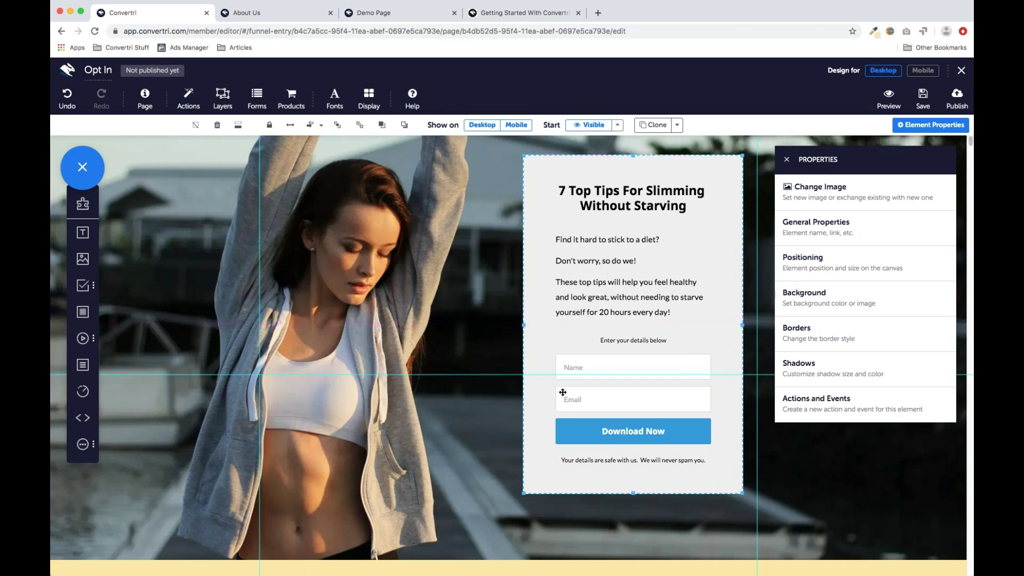
# Step: Round all corners of the opt-in box with a uniform border radius of 20, matching the example Demo Page
pyautogui.scroll(3, 569, 396)
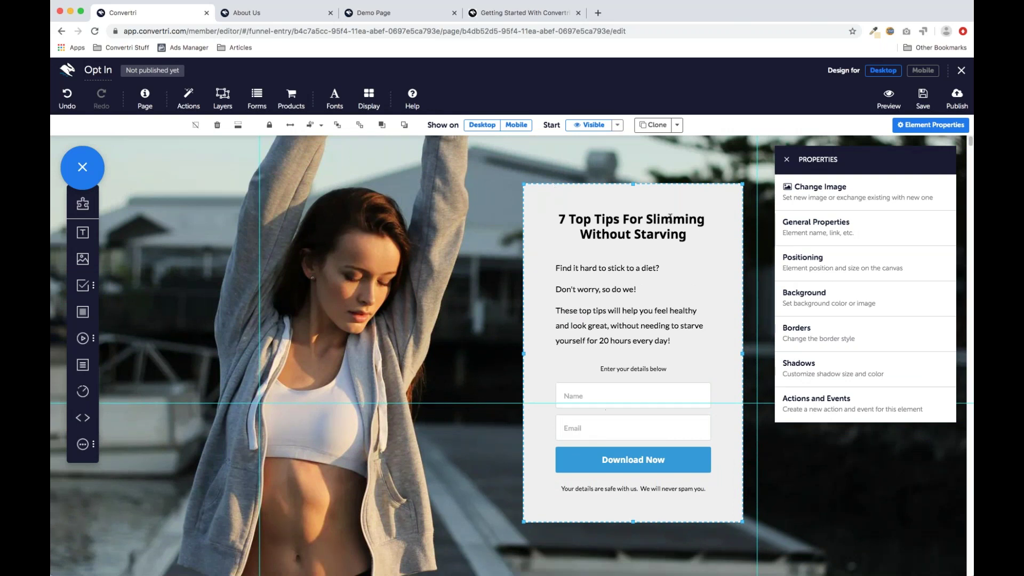
pyautogui.click(416, 16)
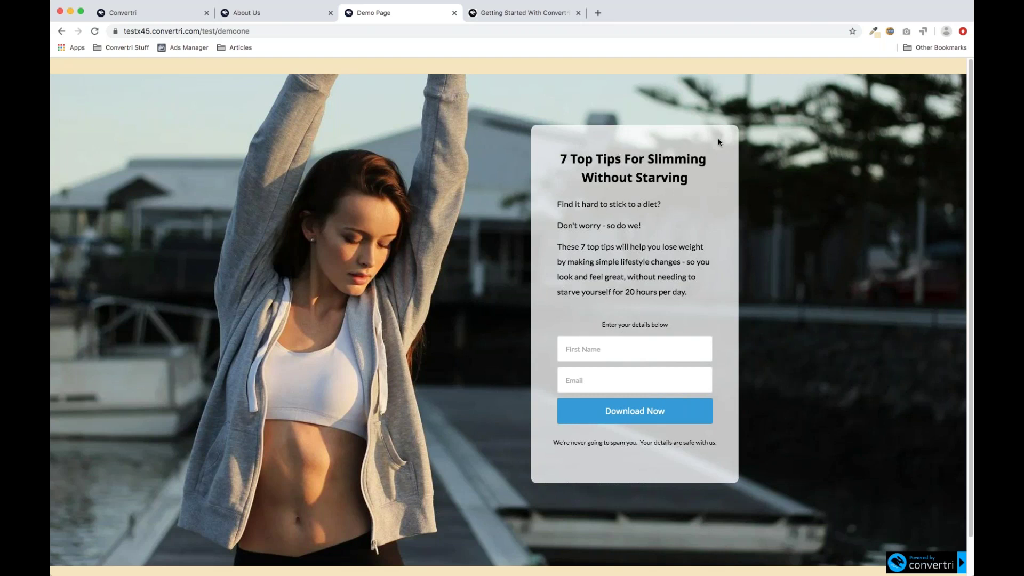
pyautogui.click(155, 13)
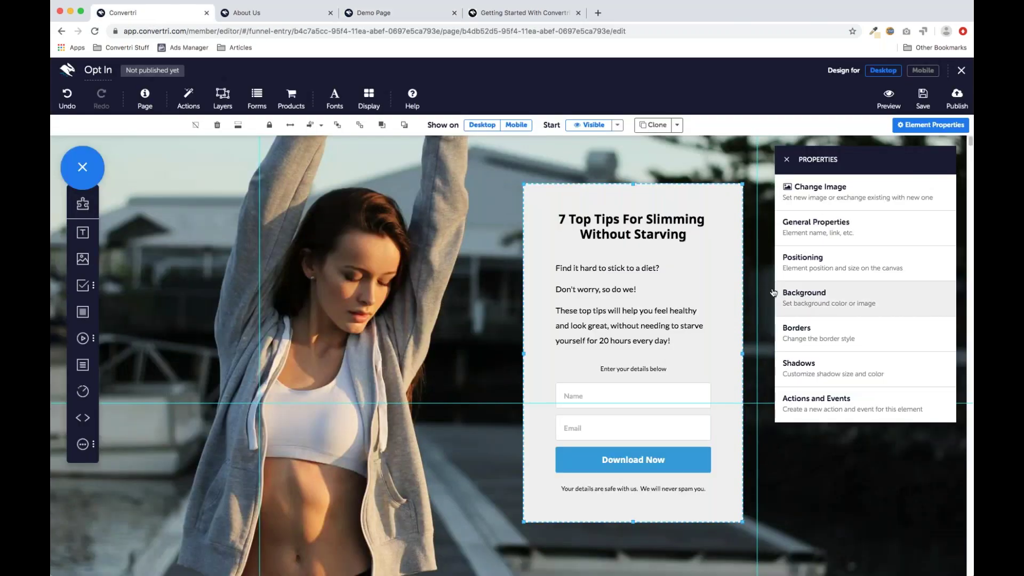
pyautogui.click(840, 336)
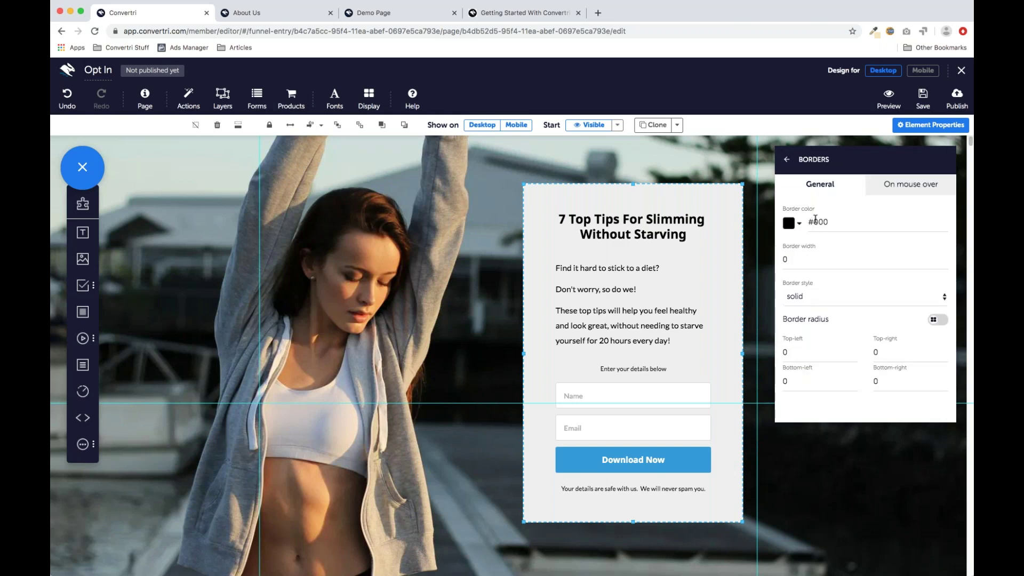
pyautogui.click(938, 323)
pyautogui.click(786, 353)
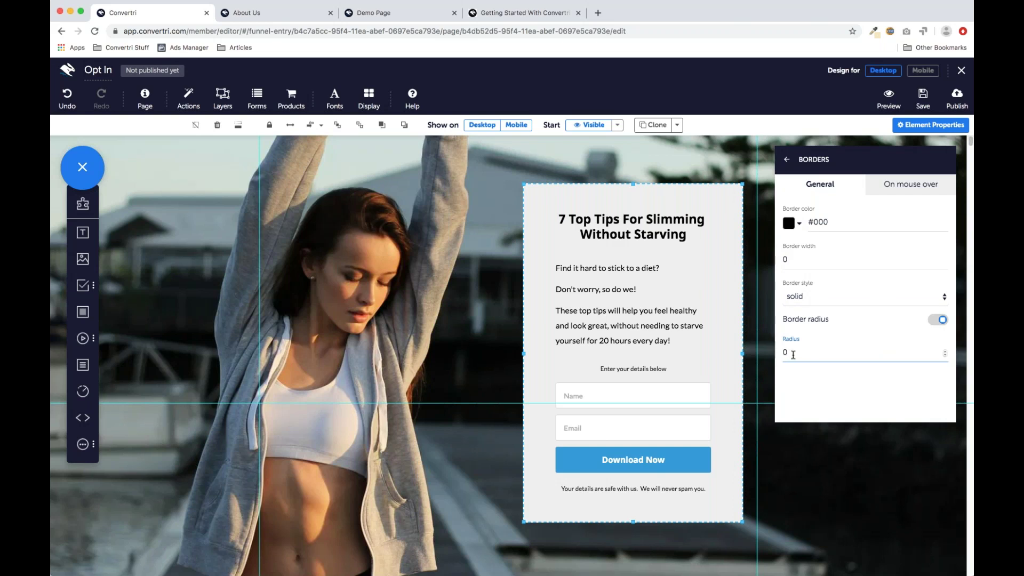
pyautogui.write('20')
pyautogui.click(797, 457)
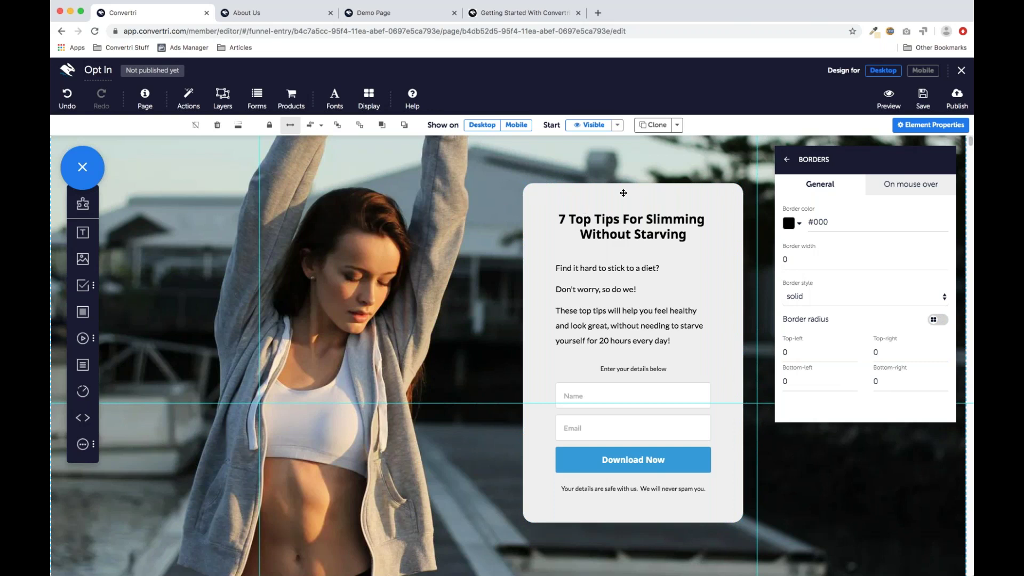
pyautogui.click(702, 197)
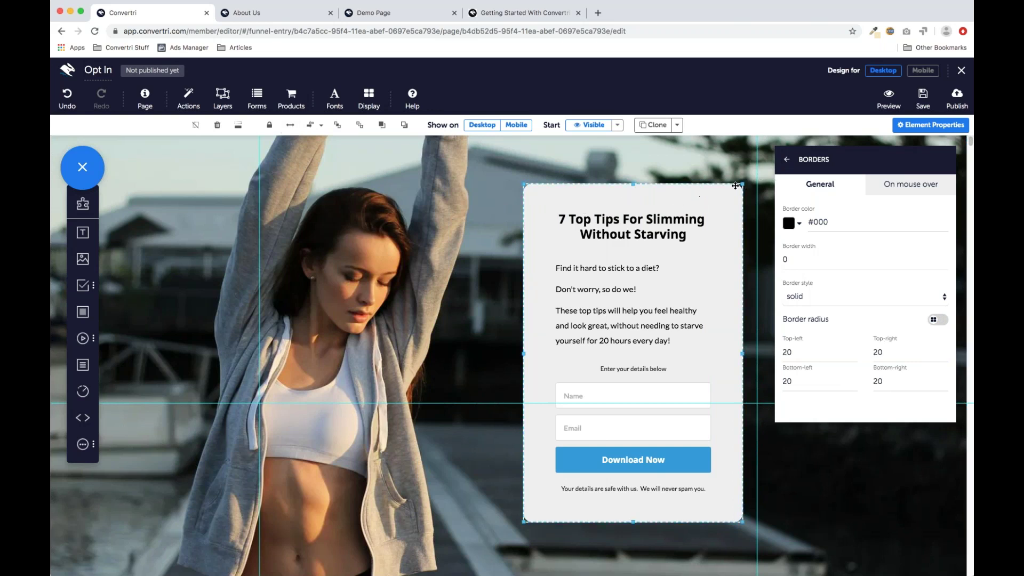
# Step: Set the opt-in box's background fill to semi-transparent white, rgba(255, 255, 255, 0.75)
pyautogui.click(788, 161)
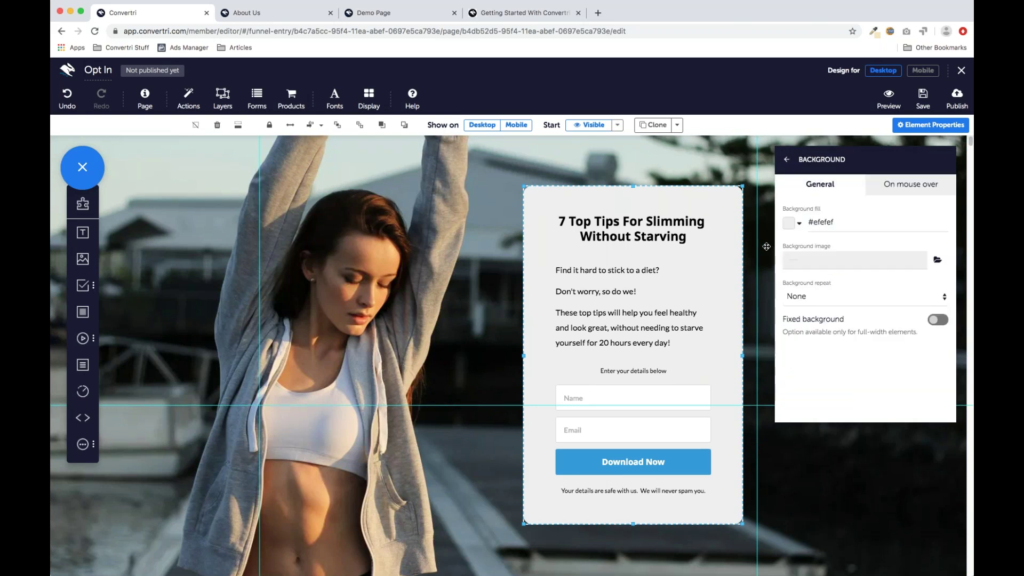
pyautogui.click(790, 223)
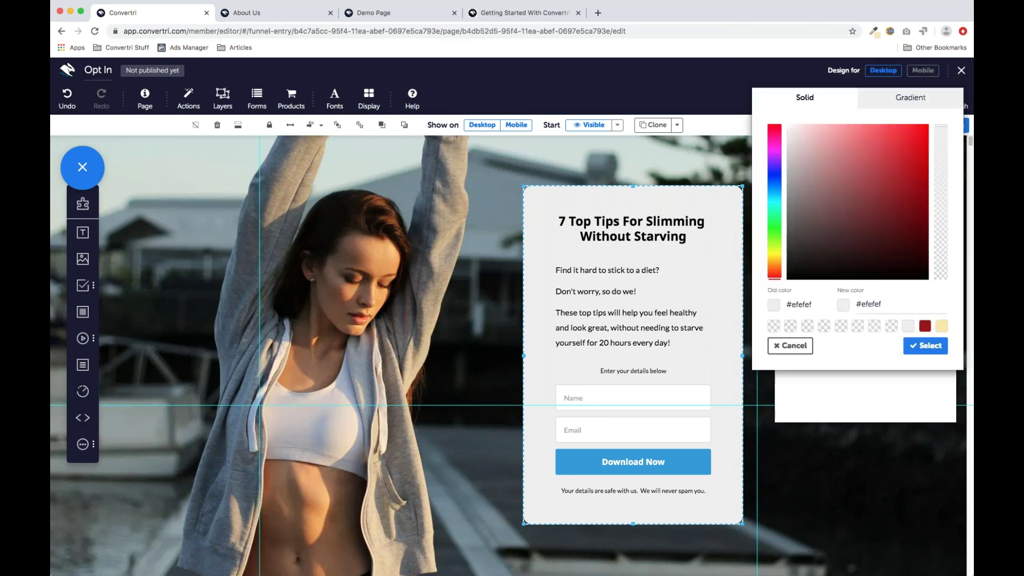
pyautogui.click(787, 148)
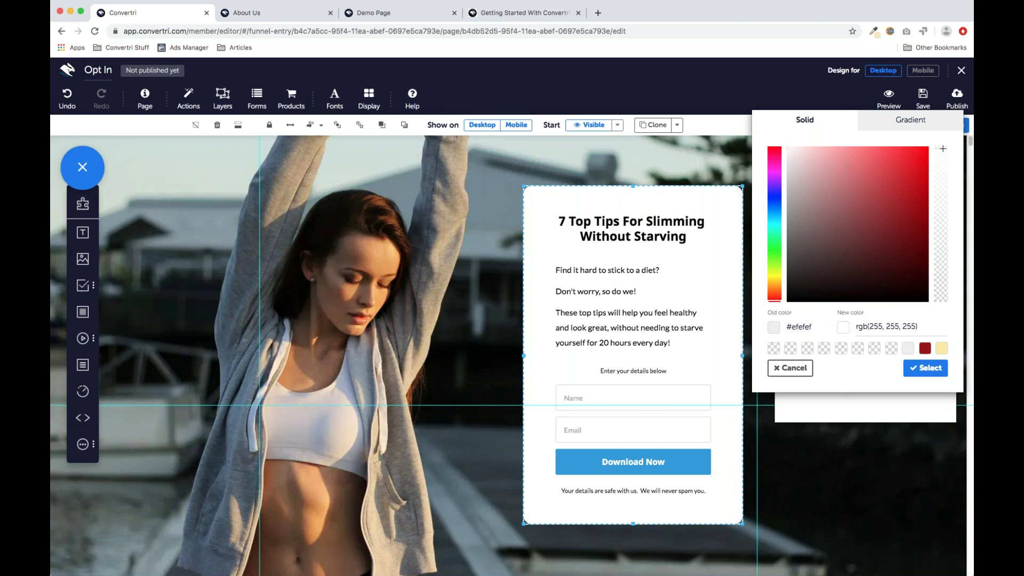
pyautogui.moveTo(941, 148); pyautogui.dragTo(944, 190)
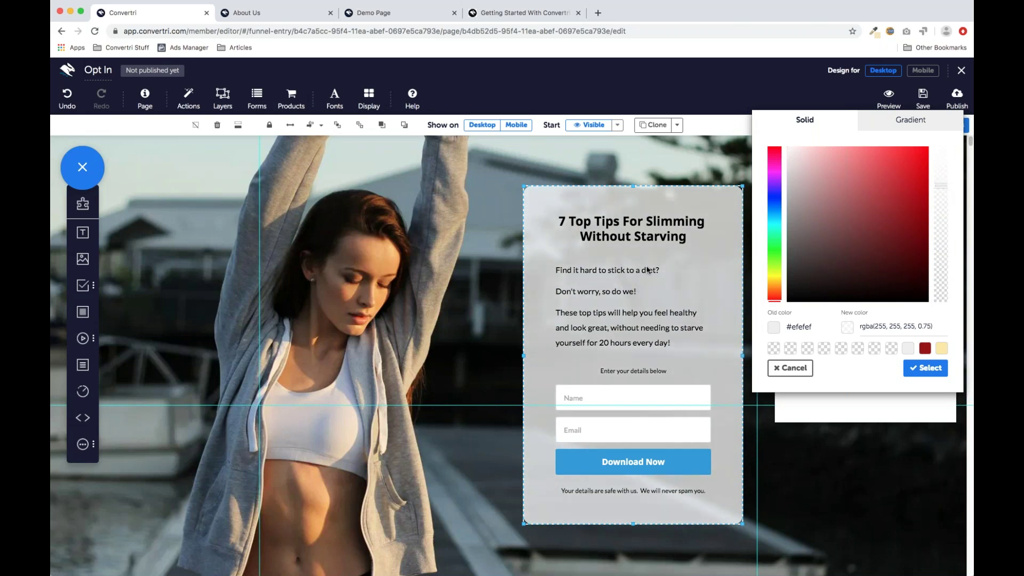
pyautogui.click(922, 369)
pyautogui.click(788, 163)
pyautogui.click(787, 161)
# Step: Add a text element reading "Privacy Policy" to the yellow footer strip below the photo and centre its text
pyautogui.scroll(1, 411, 370)
pyautogui.scroll(-3, 415, 378)
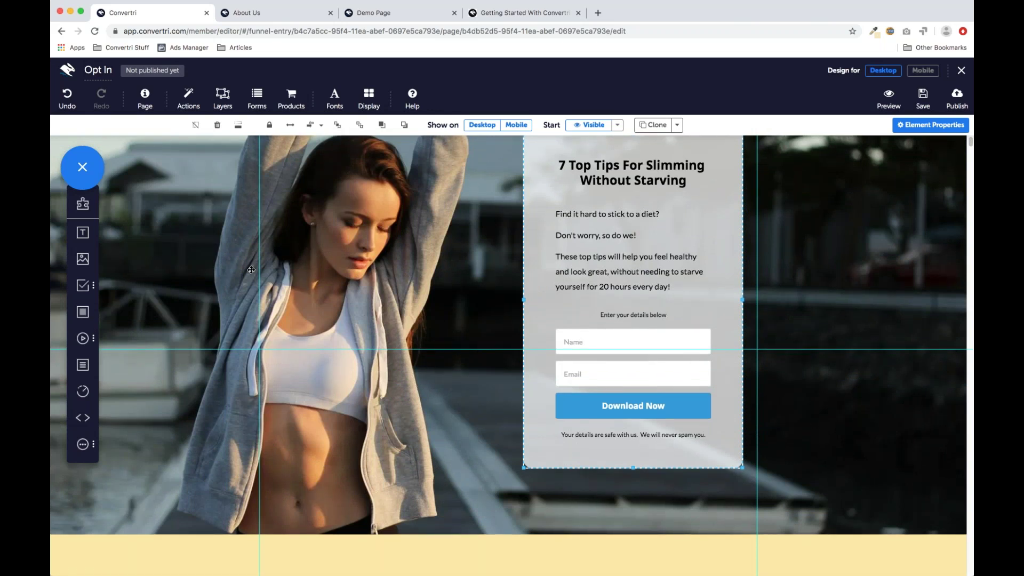
pyautogui.moveTo(81, 232); pyautogui.dragTo(426, 555)
pyautogui.scroll(-7, 466, 398)
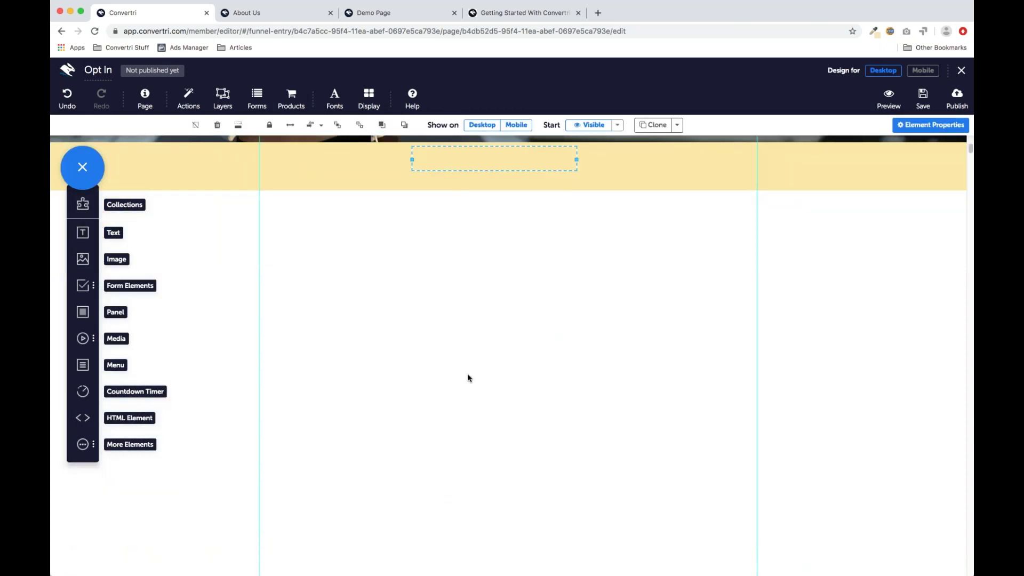
pyautogui.scroll(1, 464, 320)
pyautogui.click(455, 197)
pyautogui.write('Privacy Policy')
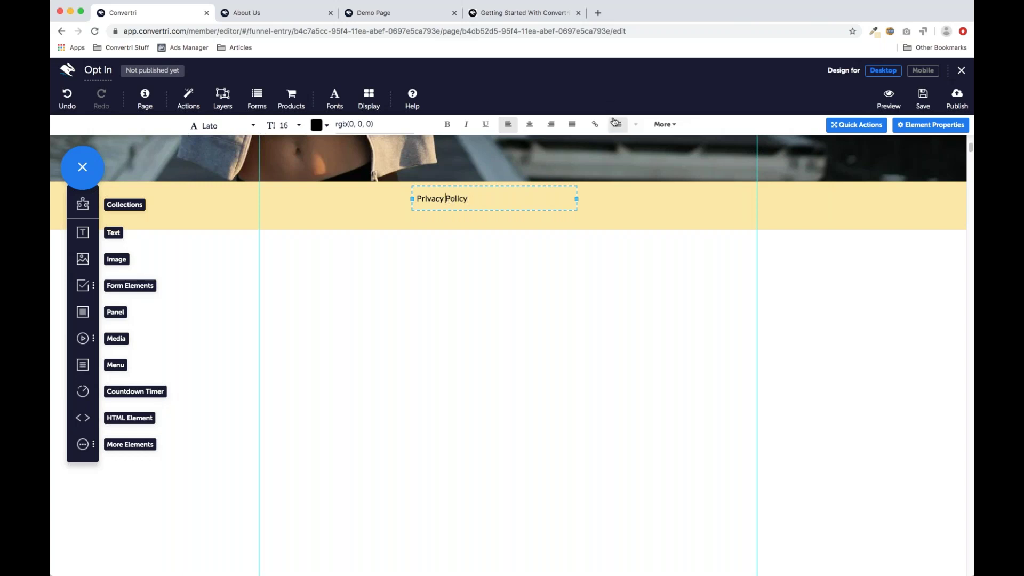
pyautogui.click(535, 127)
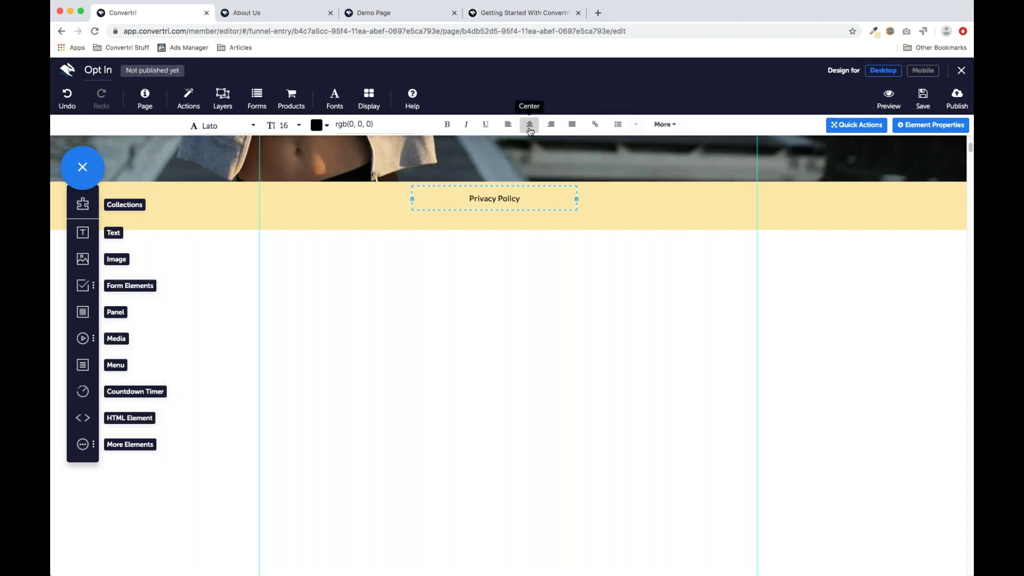
pyautogui.moveTo(525, 203); pyautogui.dragTo(470, 204)
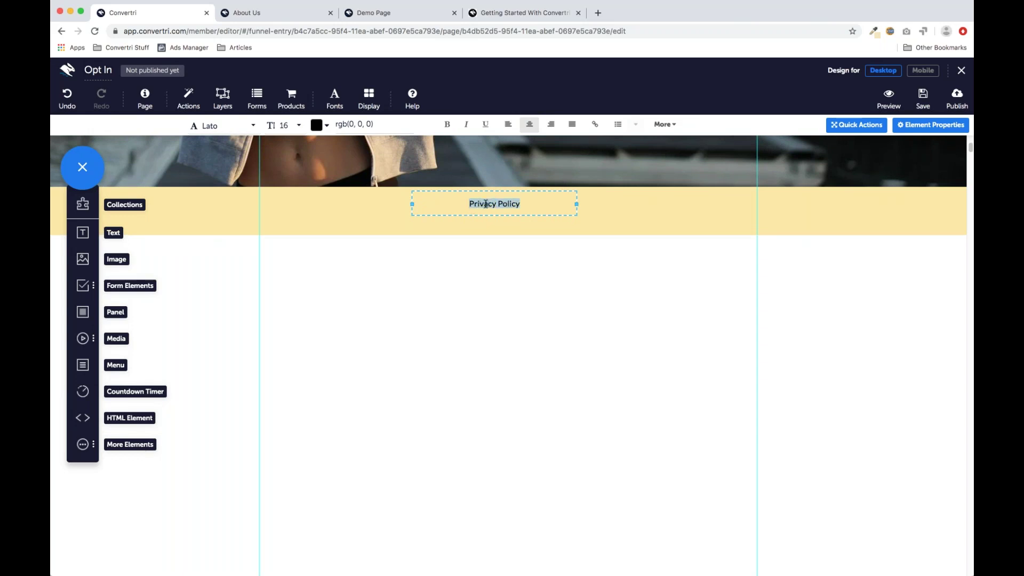
pyautogui.click(597, 127)
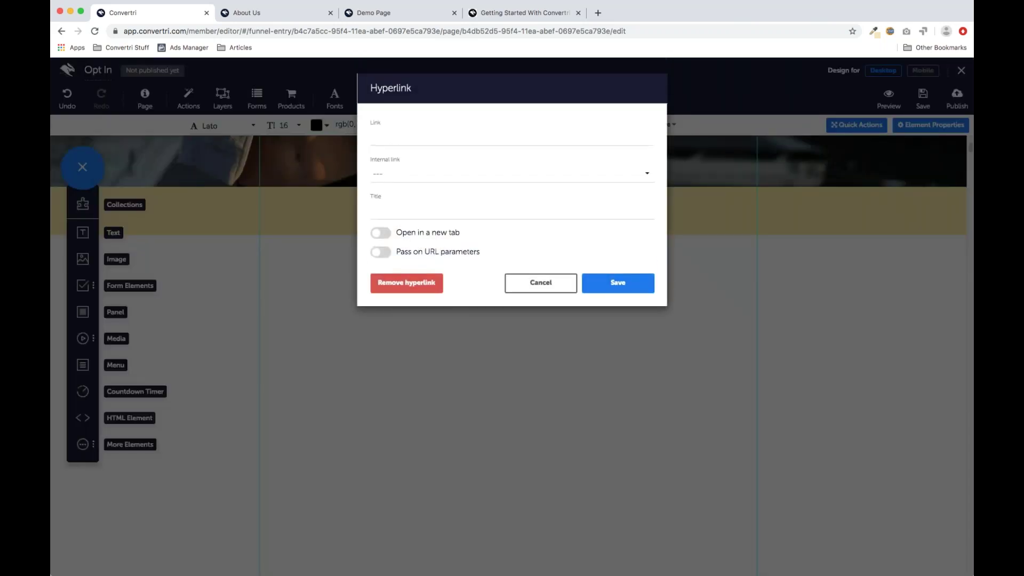
pyautogui.click(415, 137)
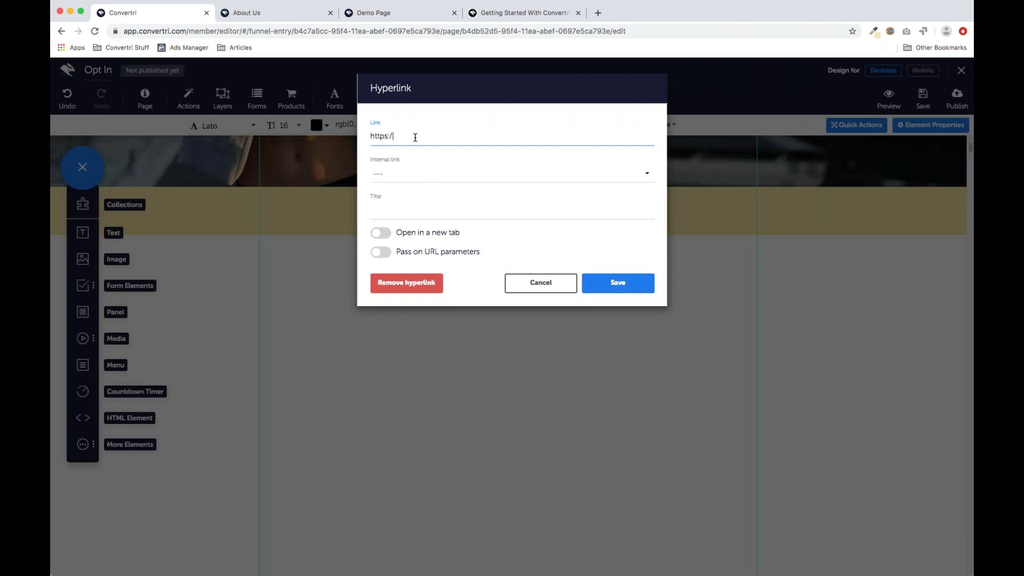
pyautogui.write('https://www.convertri.com/privacypolicy')
pyautogui.click(388, 235)
pyautogui.click(626, 288)
pyautogui.scroll(2, 574, 330)
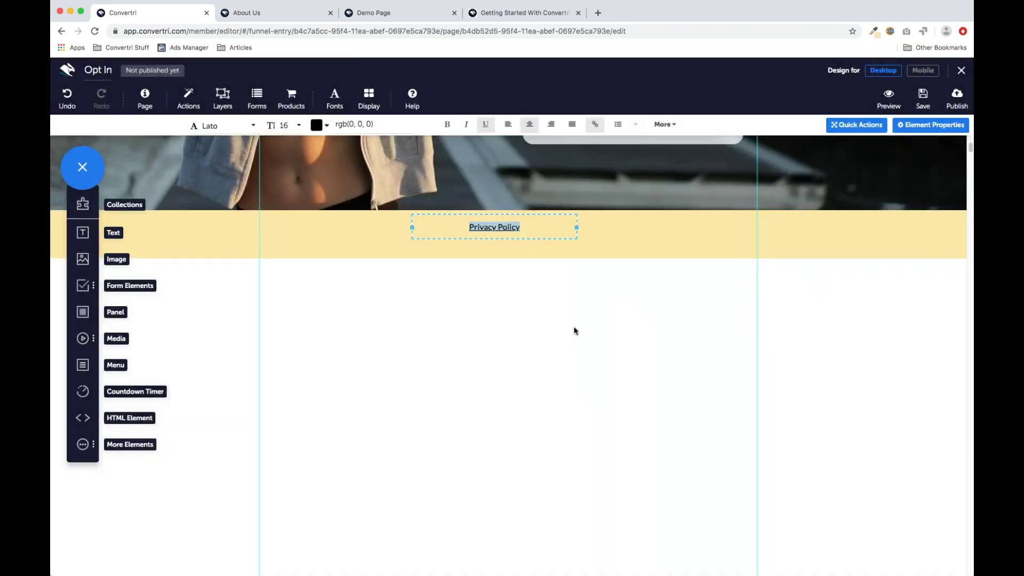
pyautogui.click(617, 354)
# Step: Reposition the Privacy Policy text by hand to sit slightly lower within the yellow footer strip
pyautogui.scroll(1, 595, 337)
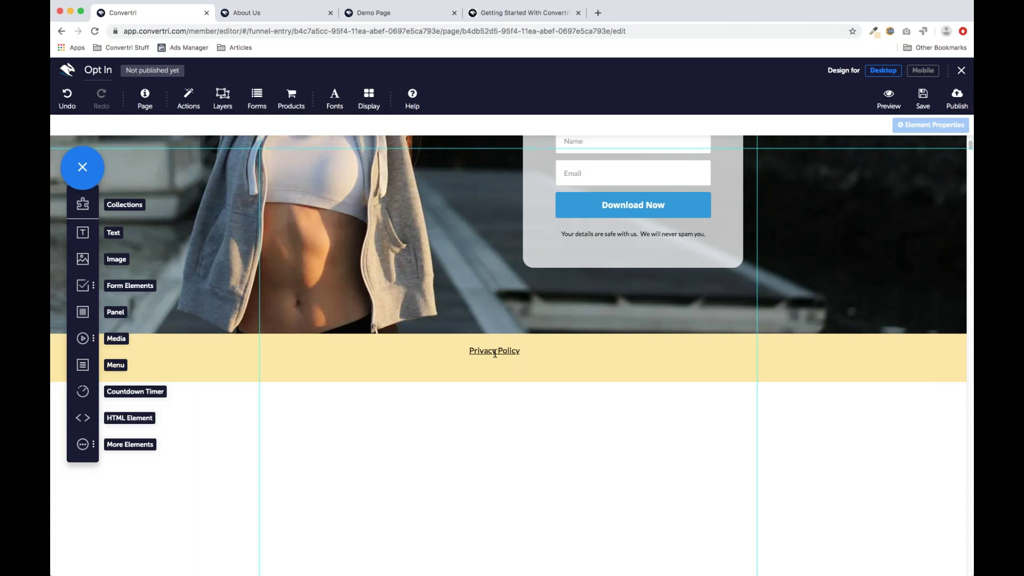
pyautogui.click(495, 353)
pyautogui.click(495, 353)
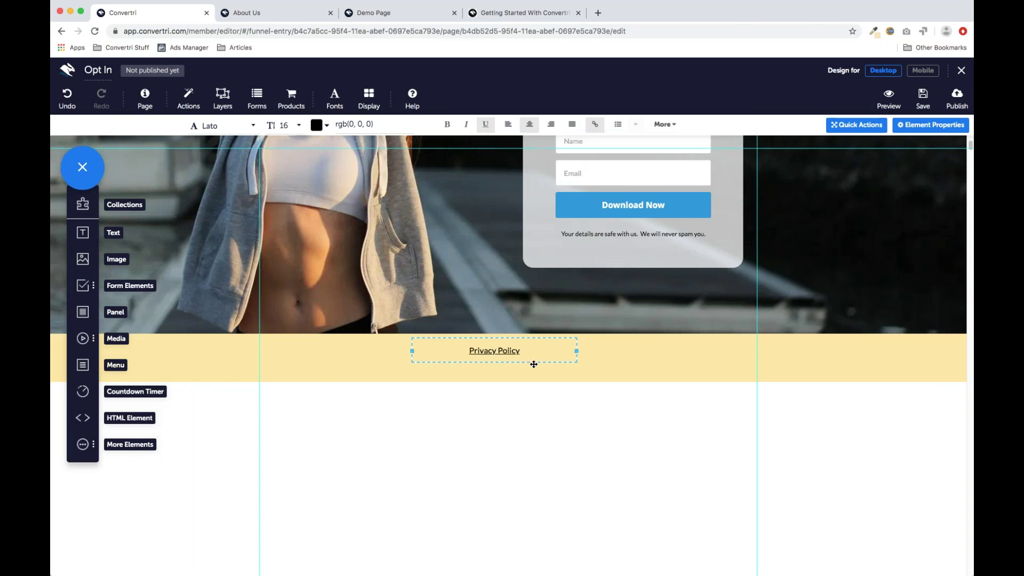
pyautogui.moveTo(536, 361); pyautogui.dragTo(536, 372)
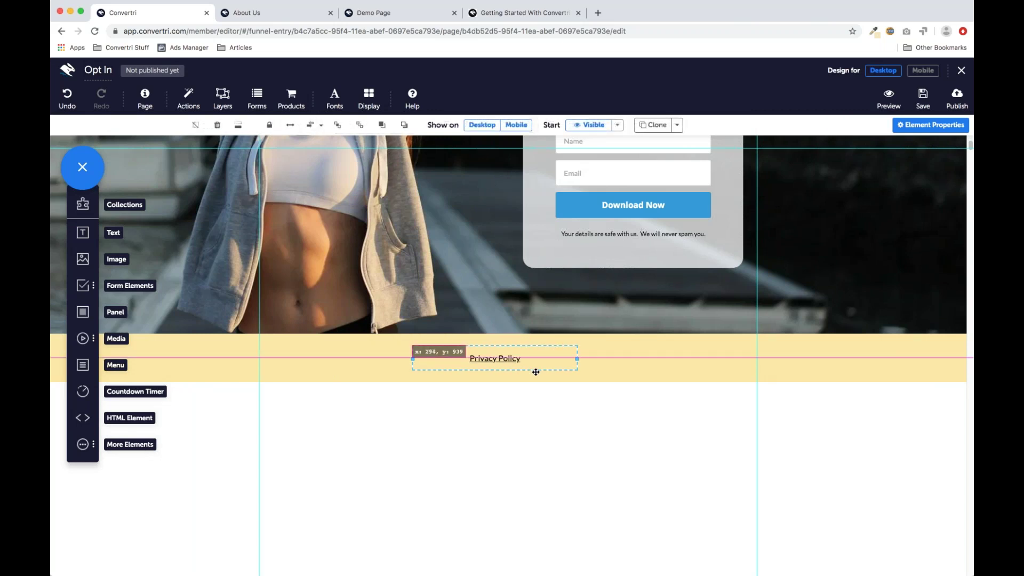
pyautogui.moveTo(537, 372); pyautogui.dragTo(537, 367)
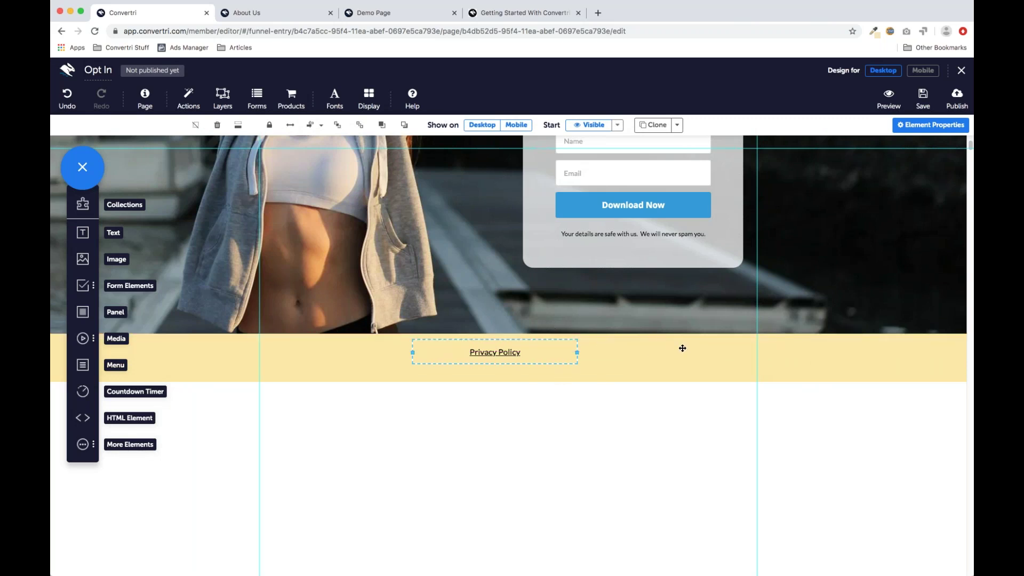
# Step: Middle-align the Privacy Policy text vertically in the yellow footer strip and align it to the page centre
pyautogui.scroll(-1, 676, 359)
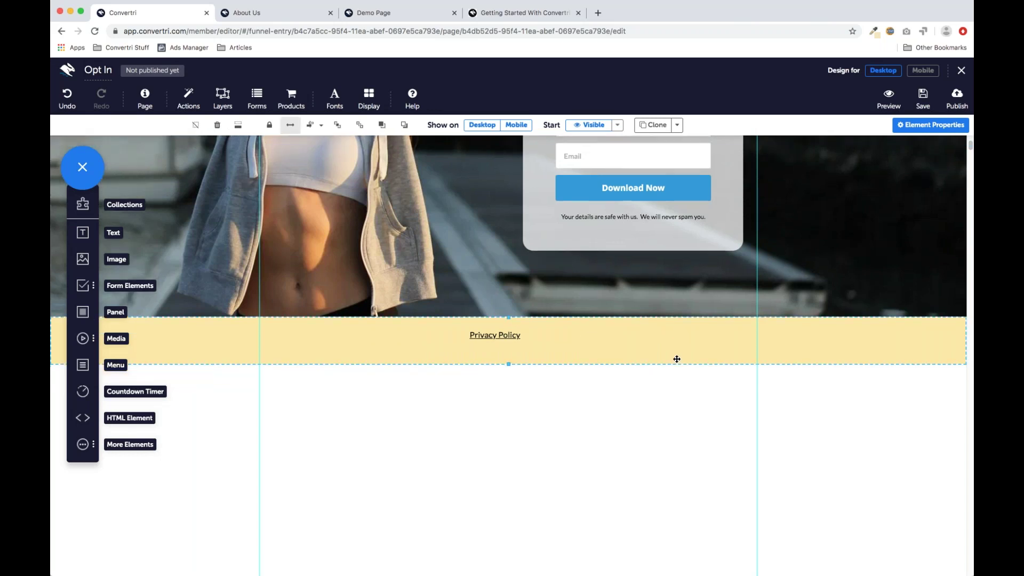
pyautogui.scroll(1, 634, 339)
pyautogui.click(633, 340)
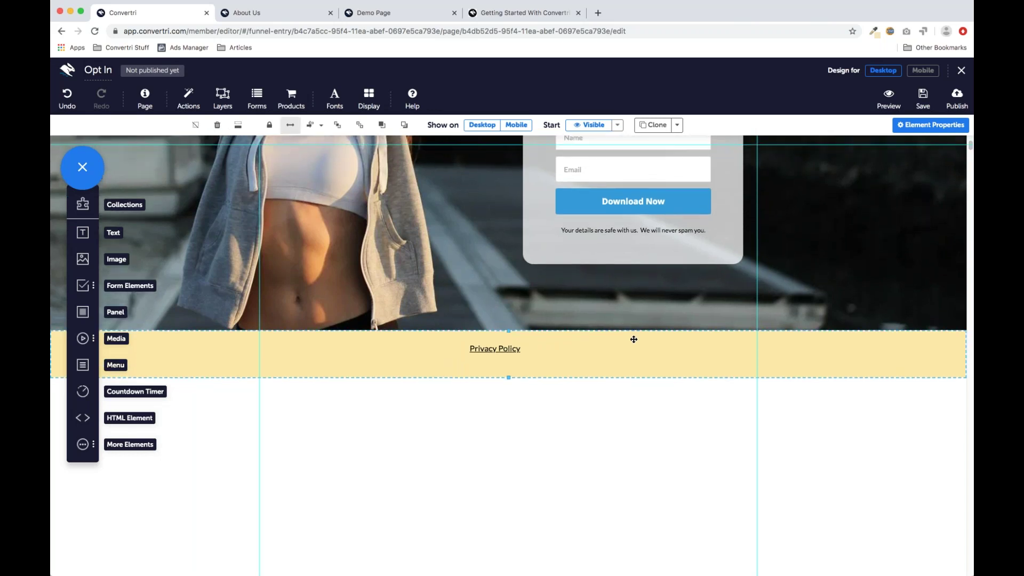
pyautogui.click(321, 128)
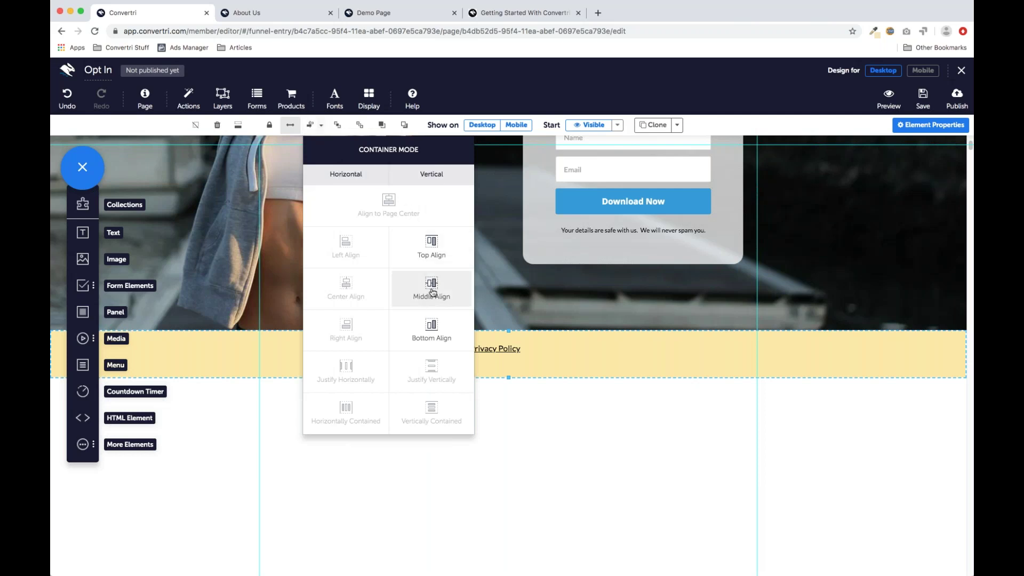
pyautogui.scroll(-1, 479, 305)
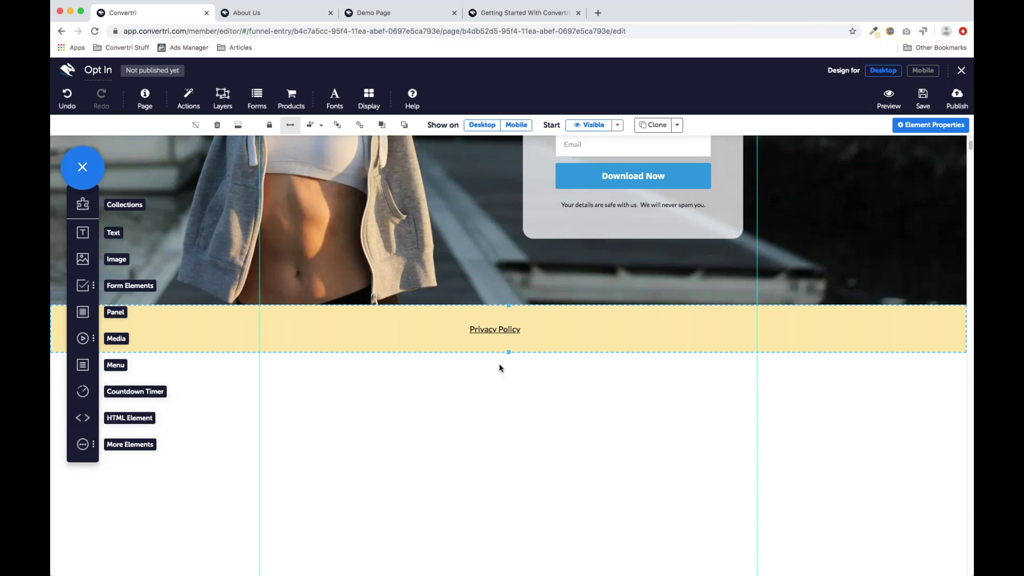
pyautogui.click(523, 325)
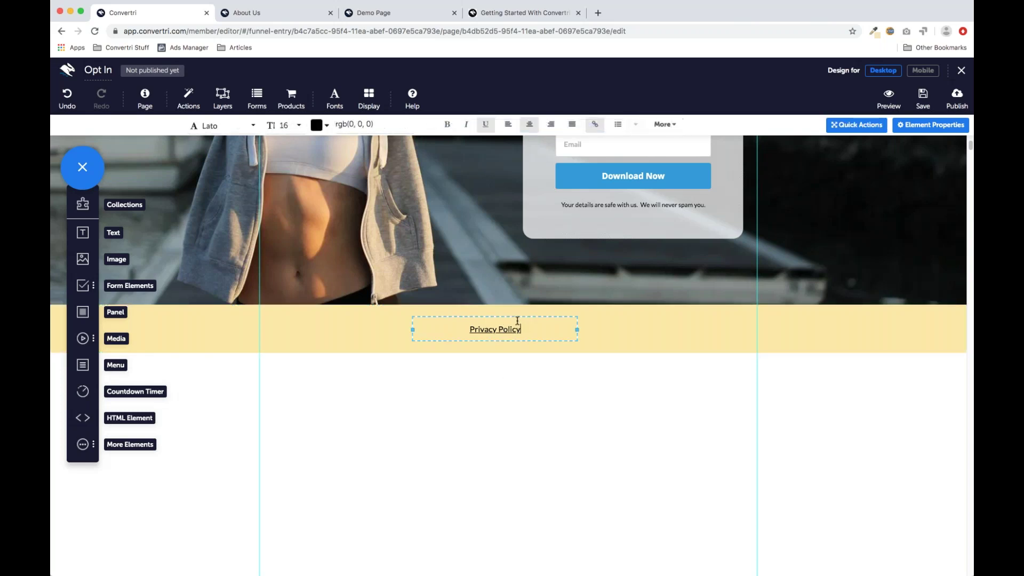
pyautogui.click(310, 125)
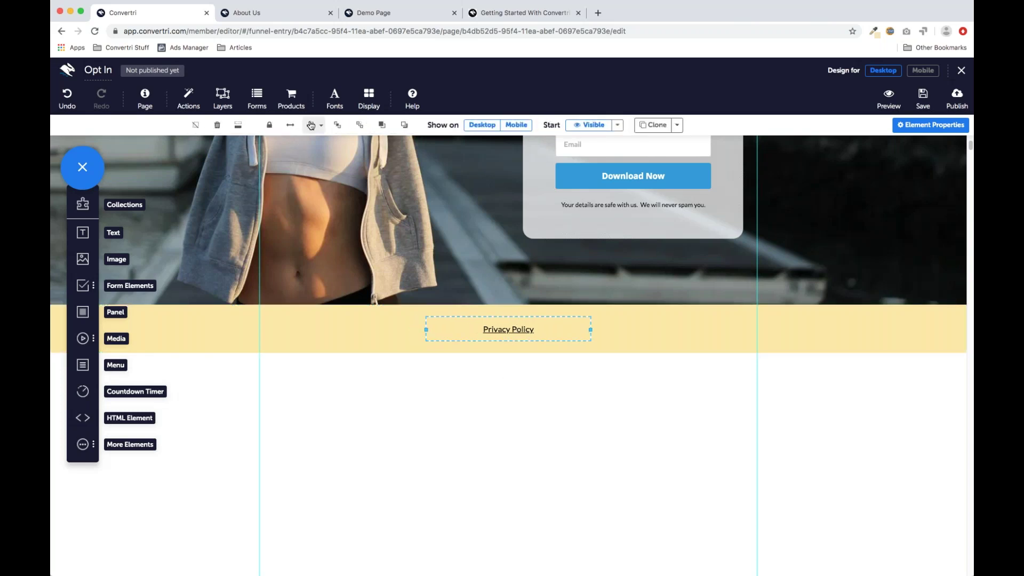
pyautogui.click(394, 275)
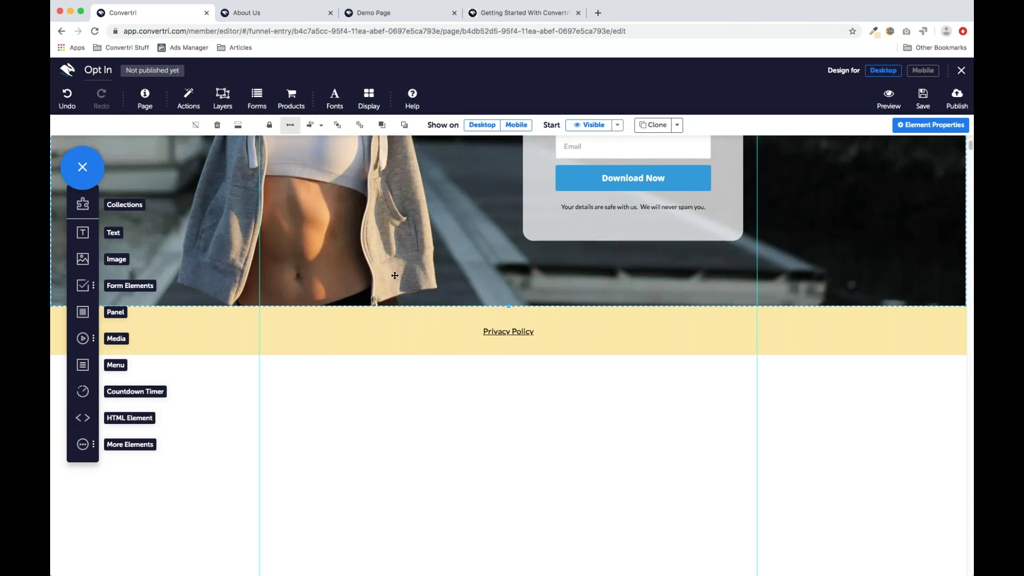
# Step: Review the finished desktop page, switch to the mobile design and examine how the opt-in box and form are laid out there
pyautogui.scroll(5, 403, 277)
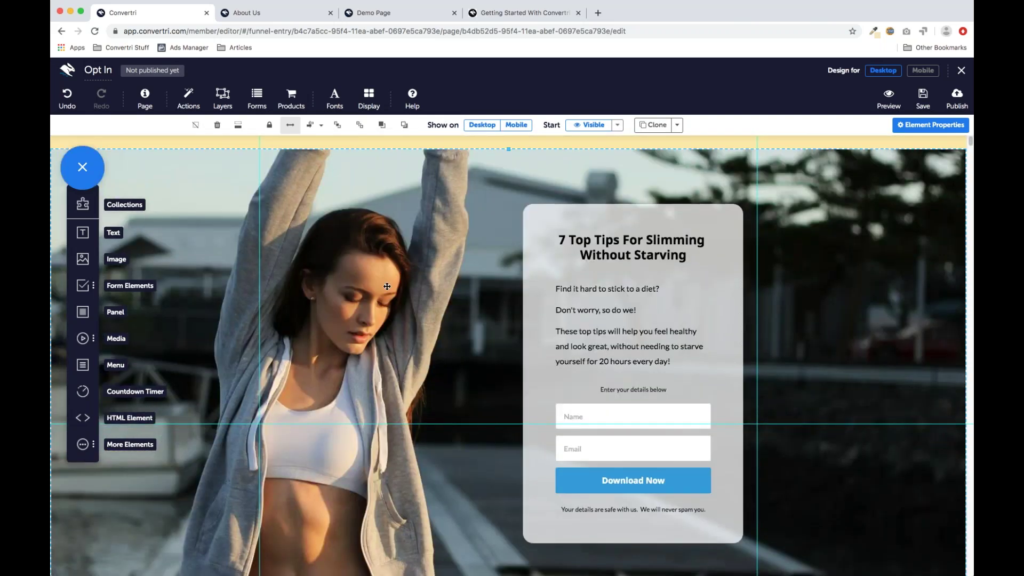
pyautogui.scroll(-1, 395, 288)
pyautogui.scroll(1, 387, 287)
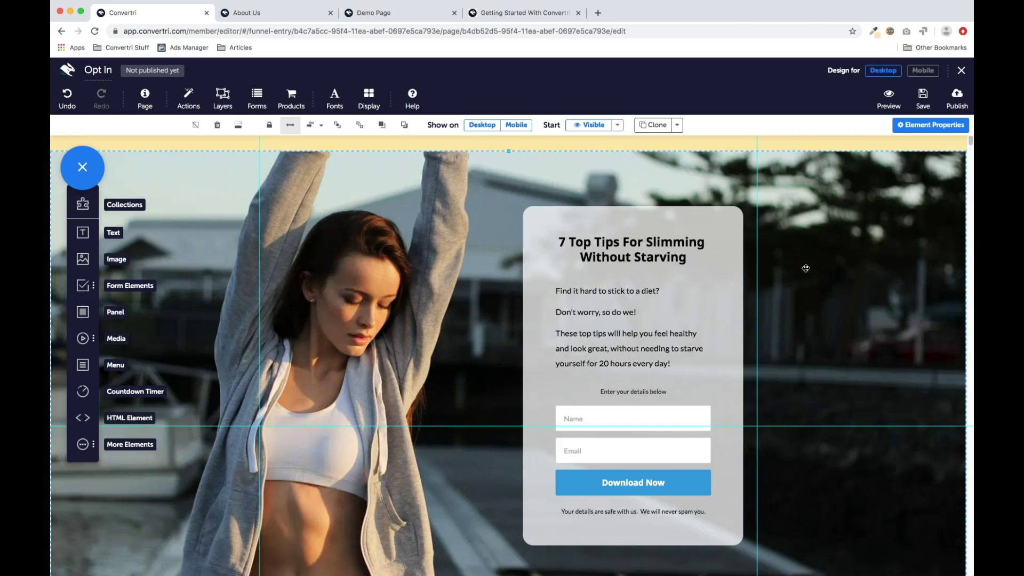
pyautogui.click(920, 73)
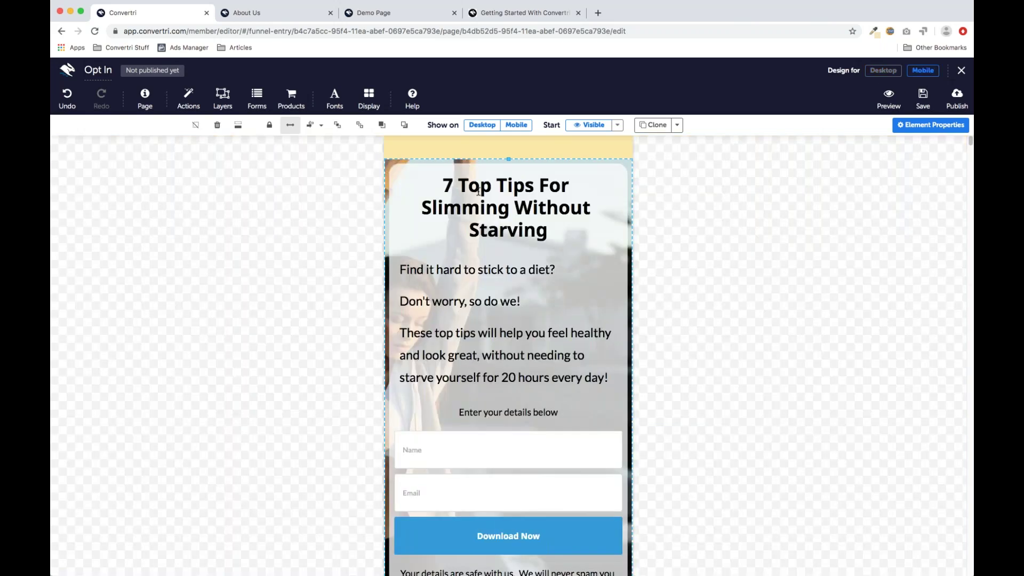
pyautogui.scroll(-5, 472, 211)
pyautogui.scroll(5, 472, 211)
pyautogui.scroll(-2, 466, 368)
pyautogui.scroll(1, 469, 360)
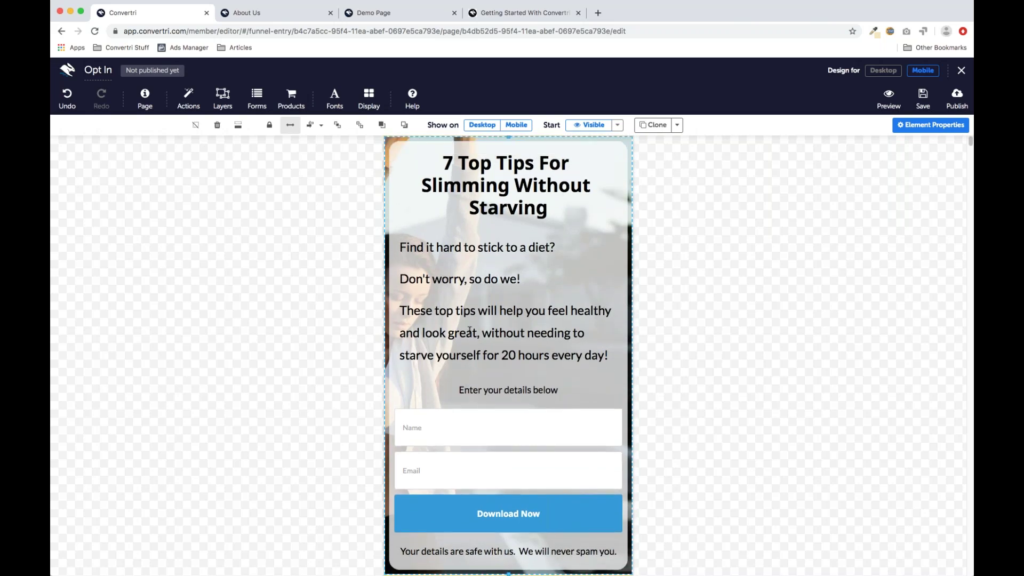
# Step: Set the mobile body paragraph aside off the page and move the details prompt, form fields, button and no-spam note up beneath the headline
pyautogui.click(469, 331)
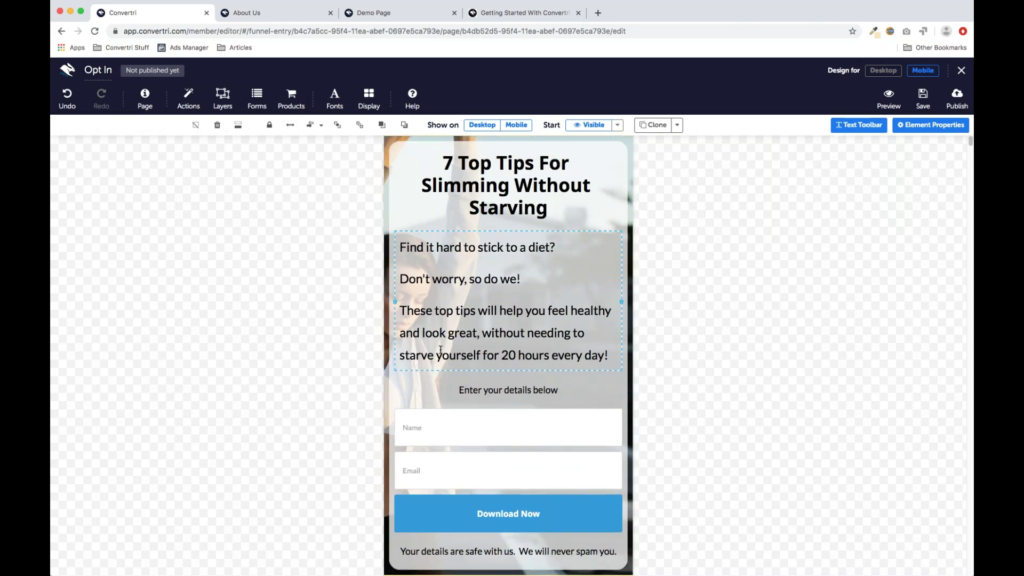
pyautogui.moveTo(443, 366); pyautogui.dragTo(491, 390)
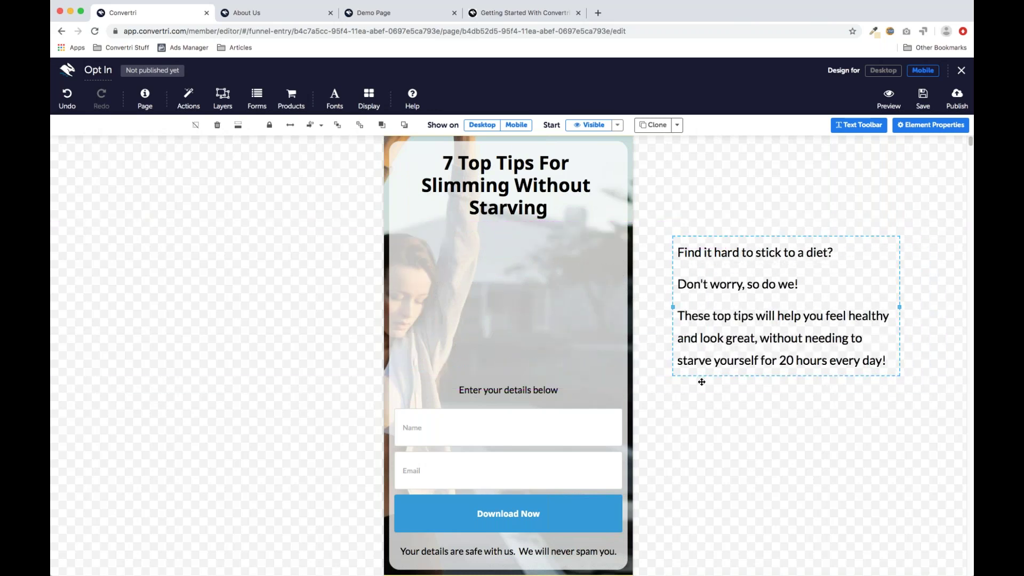
pyautogui.click(501, 391)
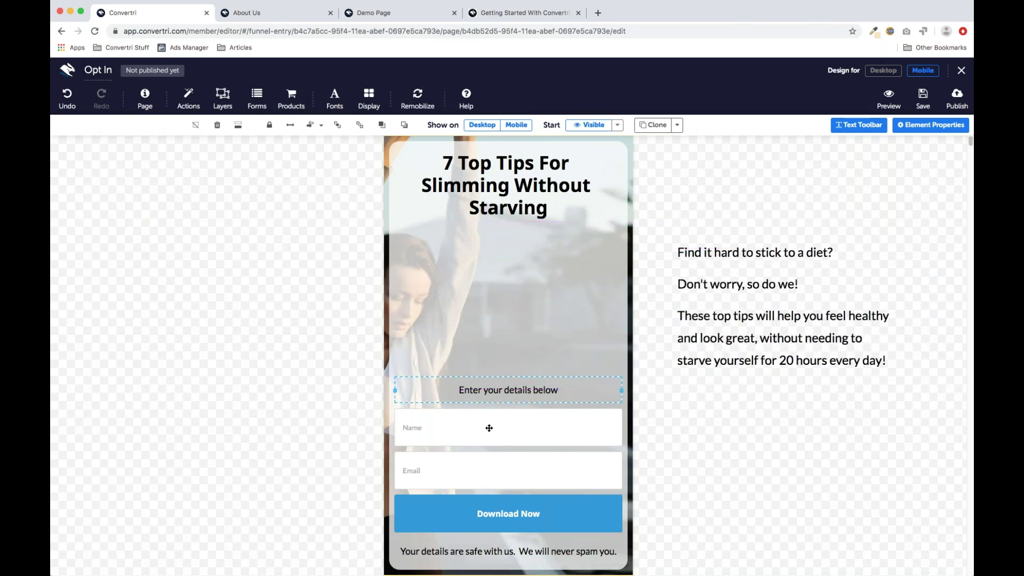
pyautogui.keyDown('shift'); pyautogui.click(492, 467); pyautogui.keyUp('shift')
pyautogui.keyDown('shift'); pyautogui.click(477, 520); pyautogui.keyUp('shift')
pyautogui.keyDown('shift'); pyautogui.click(472, 550); pyautogui.keyUp('shift')
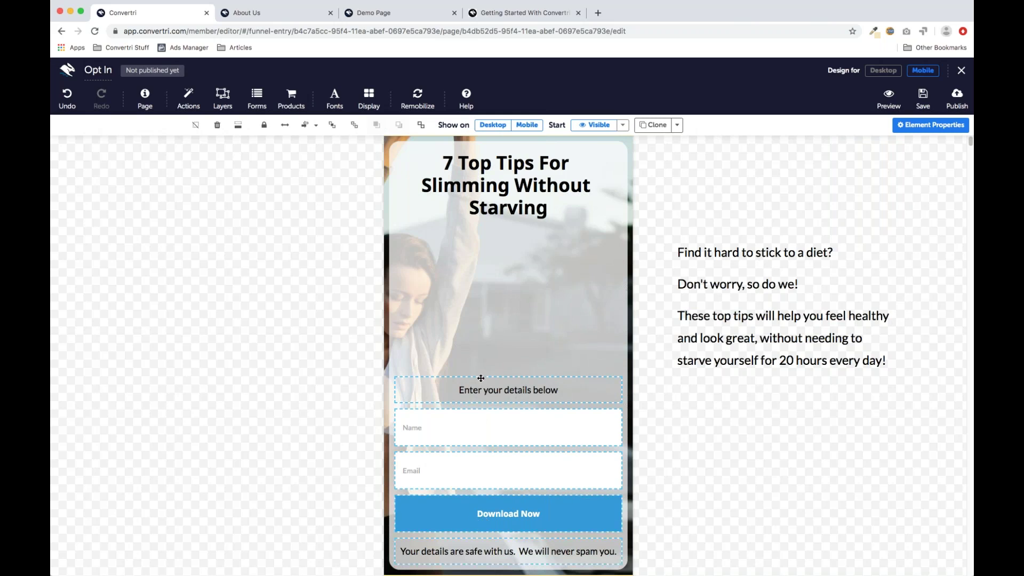
pyautogui.moveTo(480, 378); pyautogui.dragTo(484, 233)
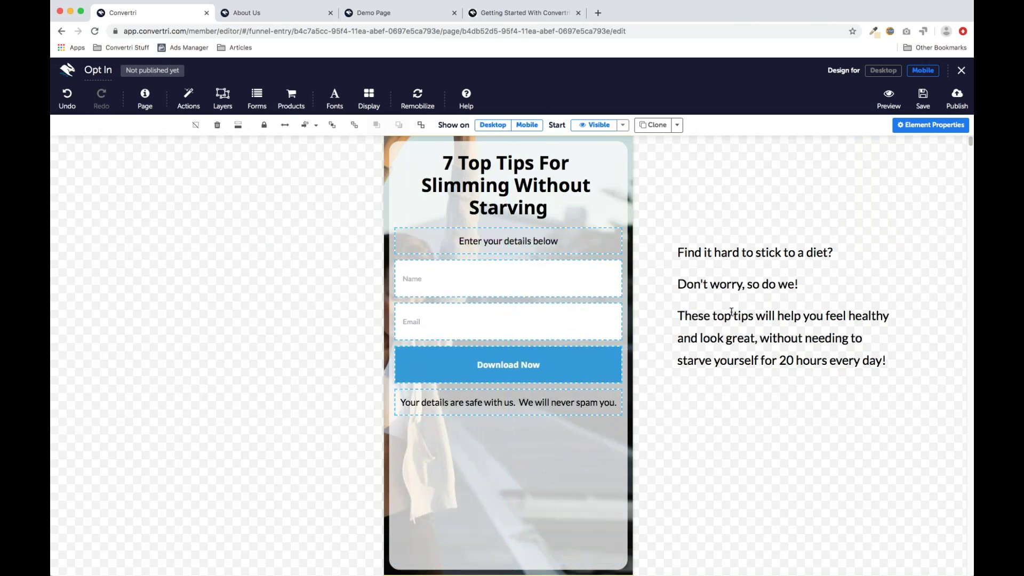
# Step: Place the body paragraph back inside the mobile opt-in box, below the no-spam note
pyautogui.click(709, 243)
pyautogui.moveTo(708, 244); pyautogui.dragTo(433, 416)
pyautogui.click(673, 400)
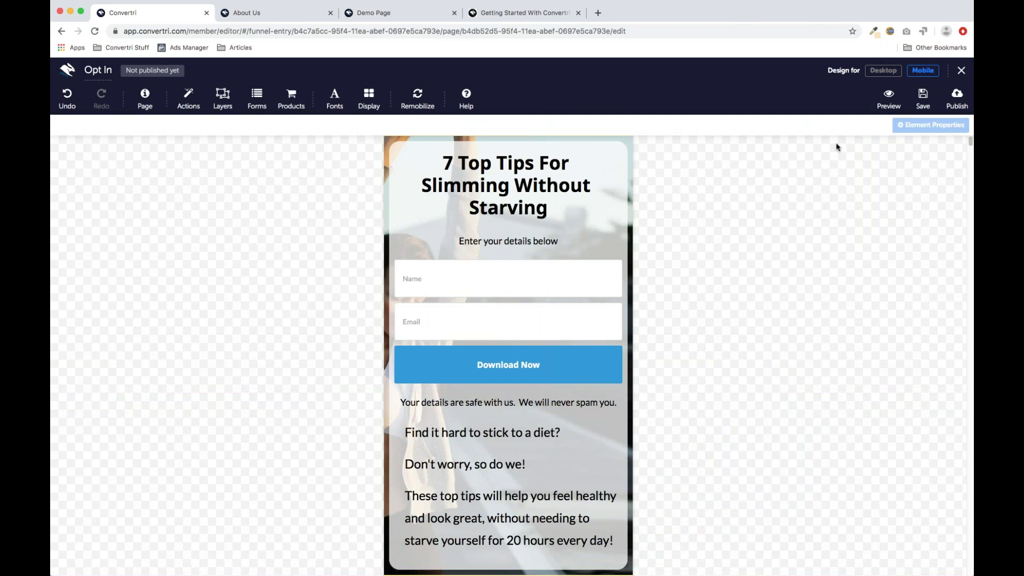
# Step: Check the desktop layout, return to the mobile design and remobilize the page to discard the manual mobile rearrangement
pyautogui.click(890, 74)
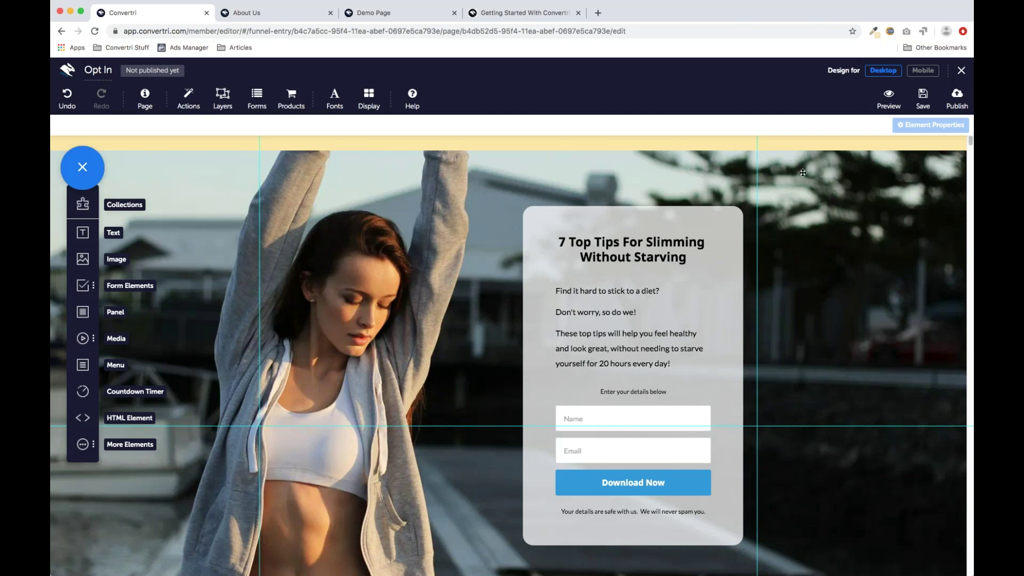
pyautogui.click(914, 73)
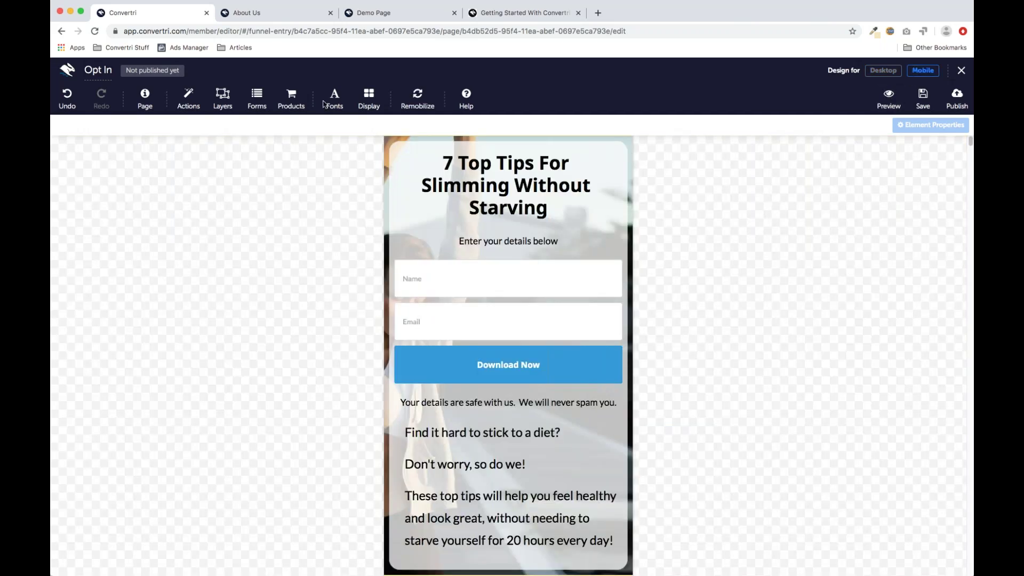
pyautogui.click(417, 99)
pyautogui.click(421, 125)
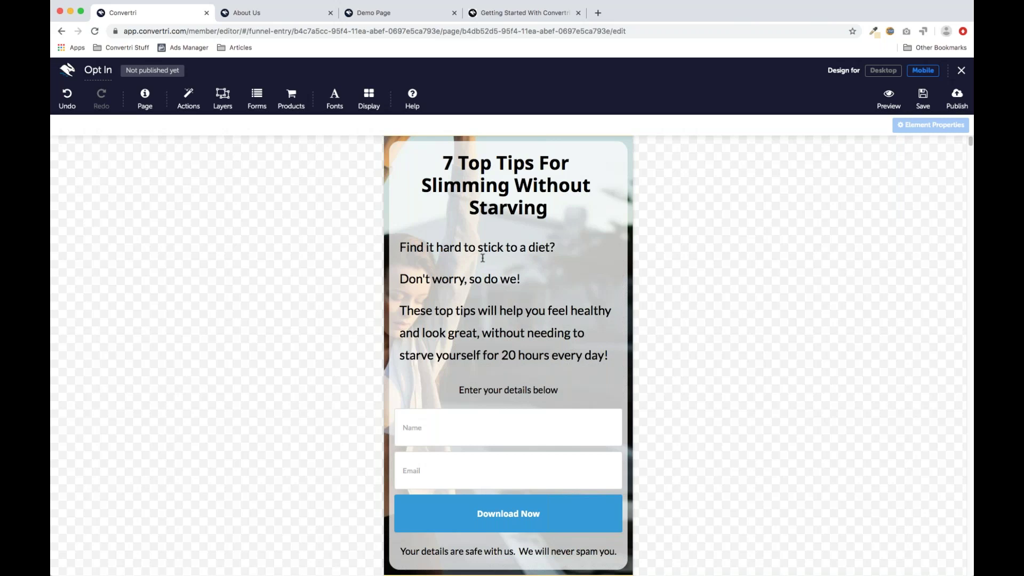
# Step: Examine the mobile font size scaling choices for the body paragraph and keep Default 150%
pyautogui.moveTo(429, 249); pyautogui.dragTo(482, 334)
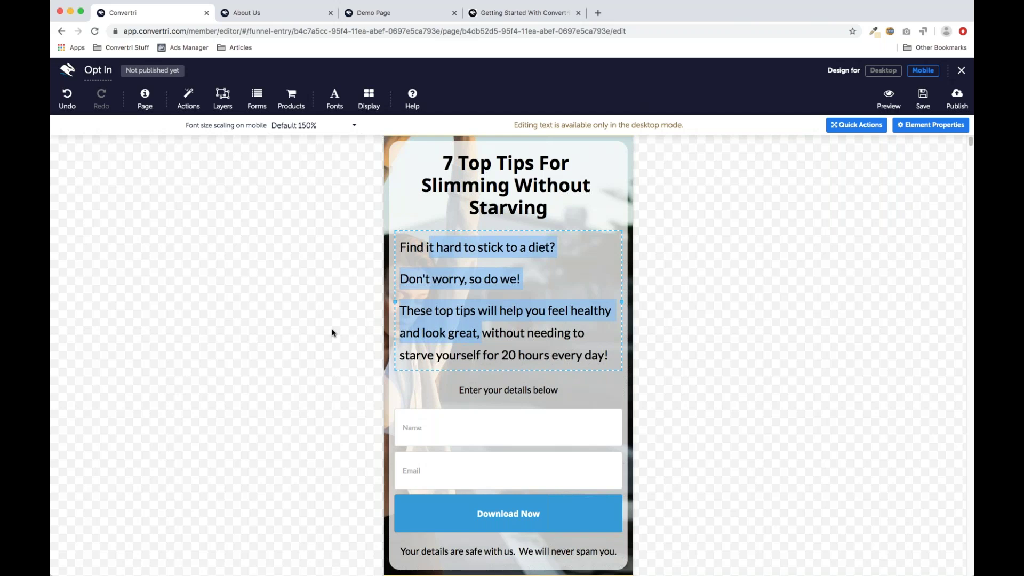
pyautogui.click(464, 308)
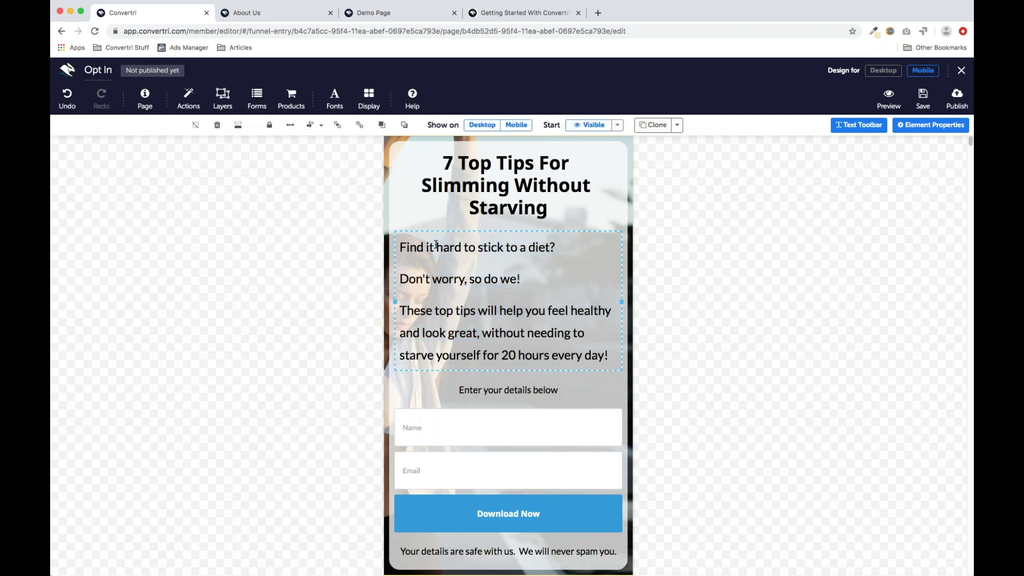
pyautogui.moveTo(427, 248); pyautogui.dragTo(511, 336)
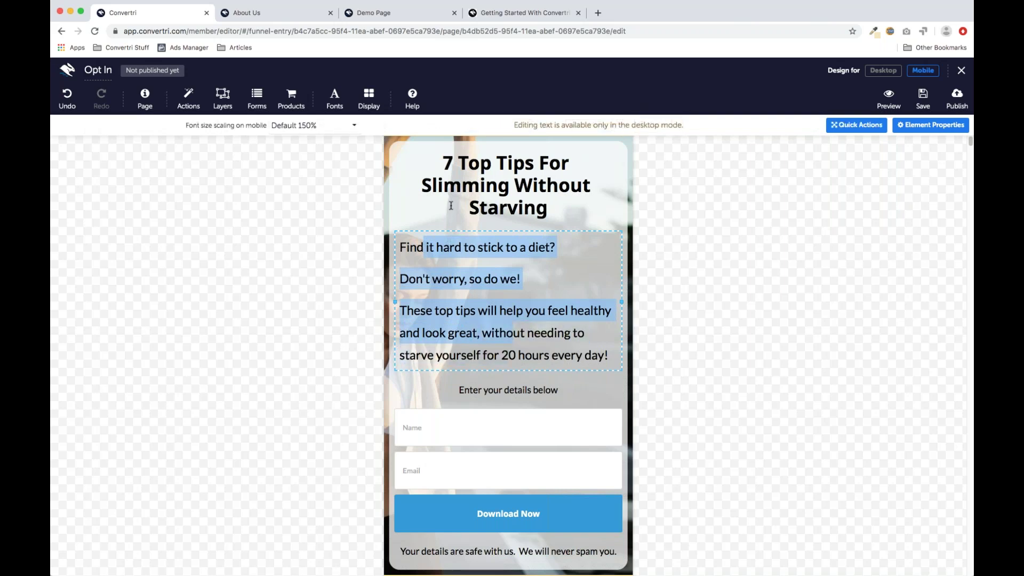
pyautogui.click(321, 127)
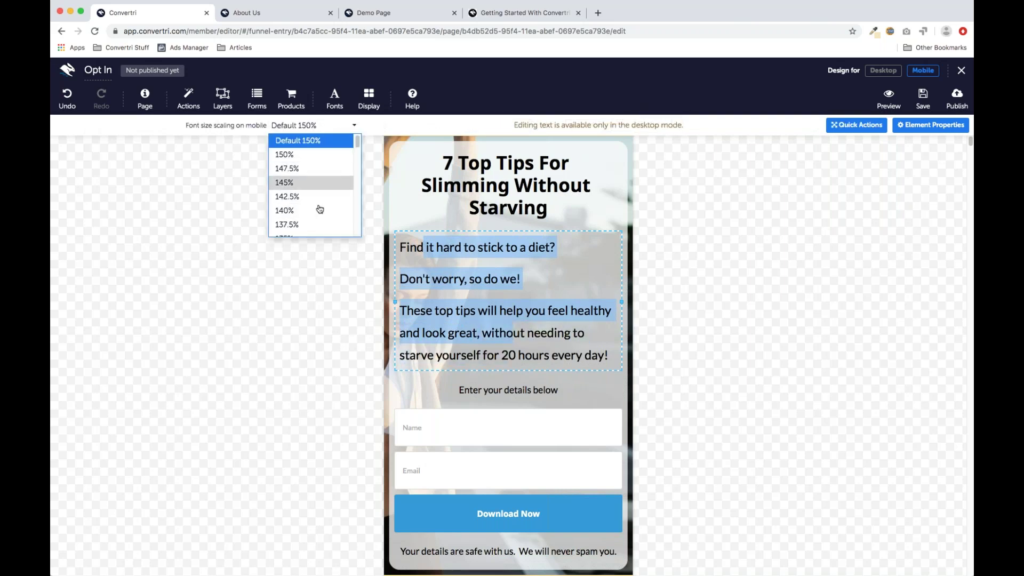
pyautogui.click(348, 140)
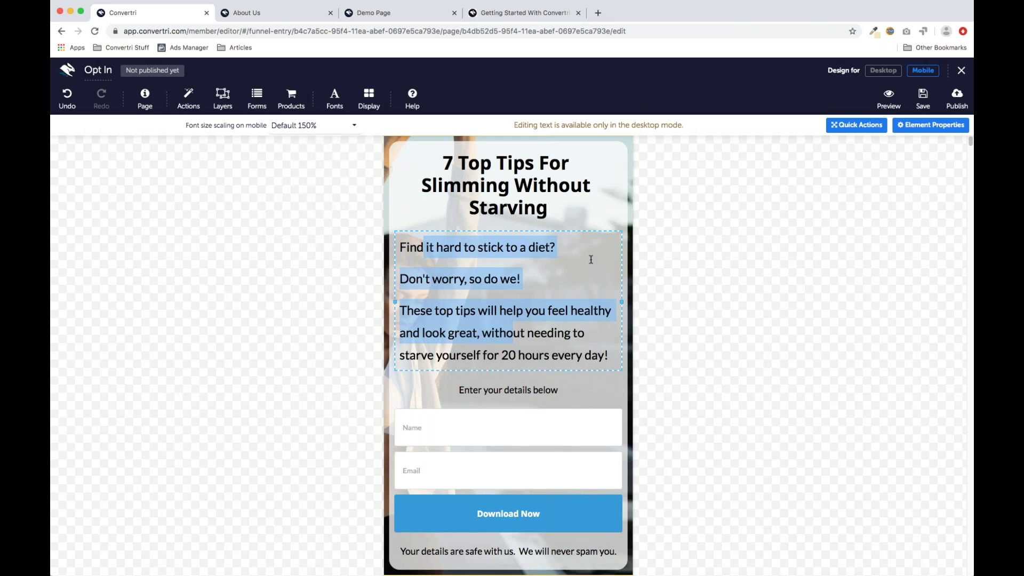
pyautogui.click(668, 264)
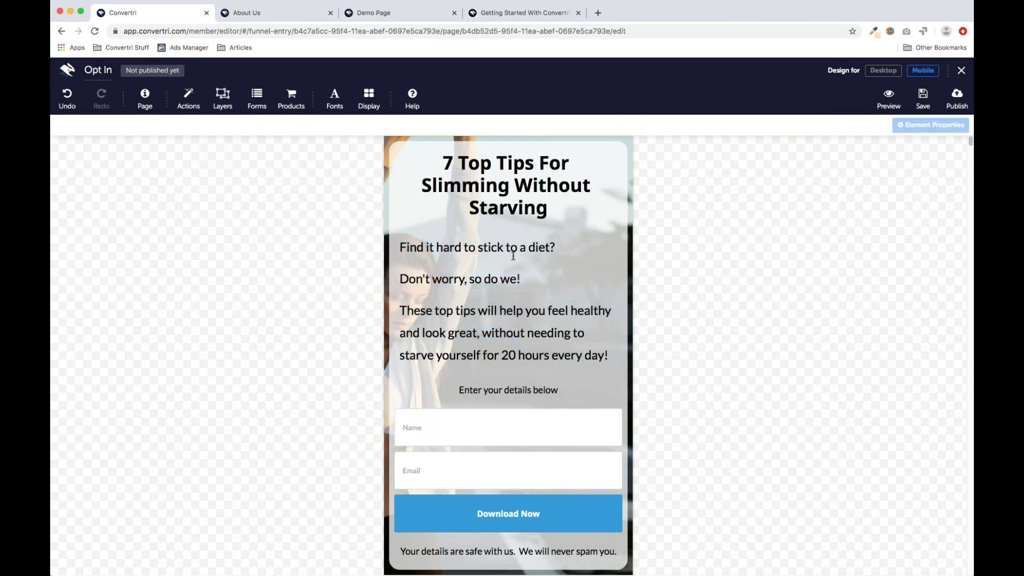
# Step: Set the page's default mobile font scaling for paragraph text to 120% from the desktop design
pyautogui.click(882, 71)
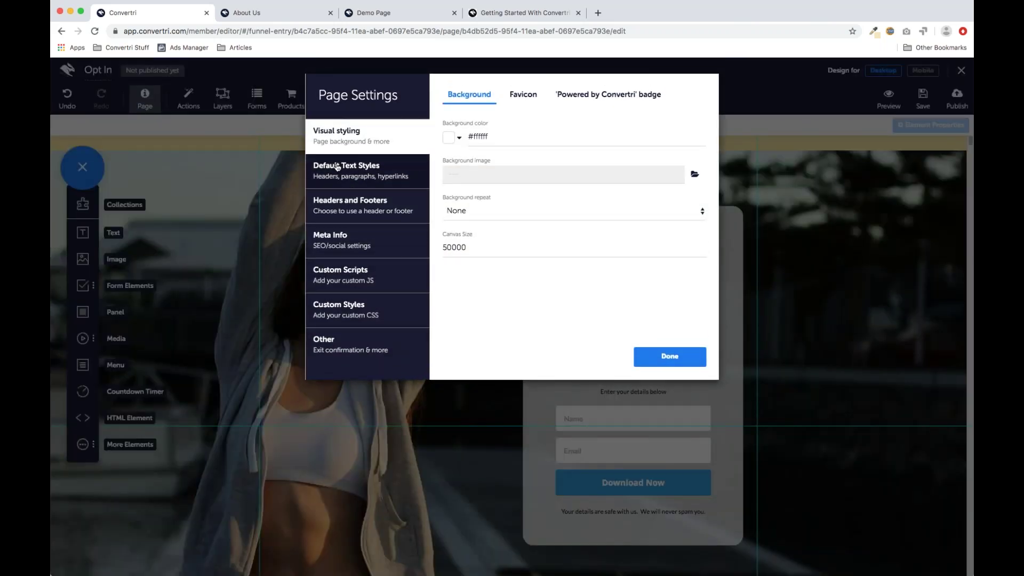
pyautogui.click(337, 167)
pyautogui.click(551, 319)
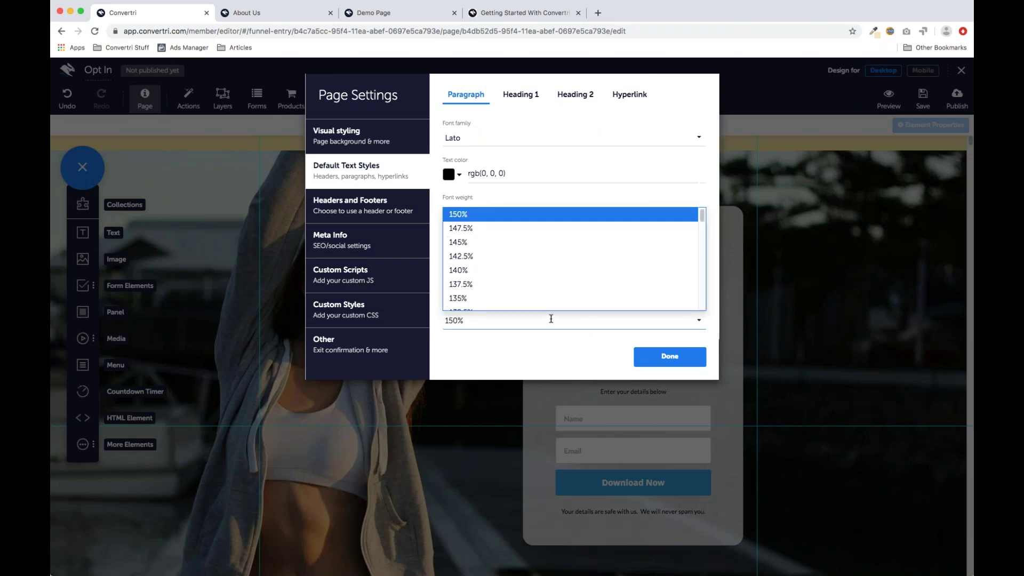
pyautogui.scroll(-3, 506, 271)
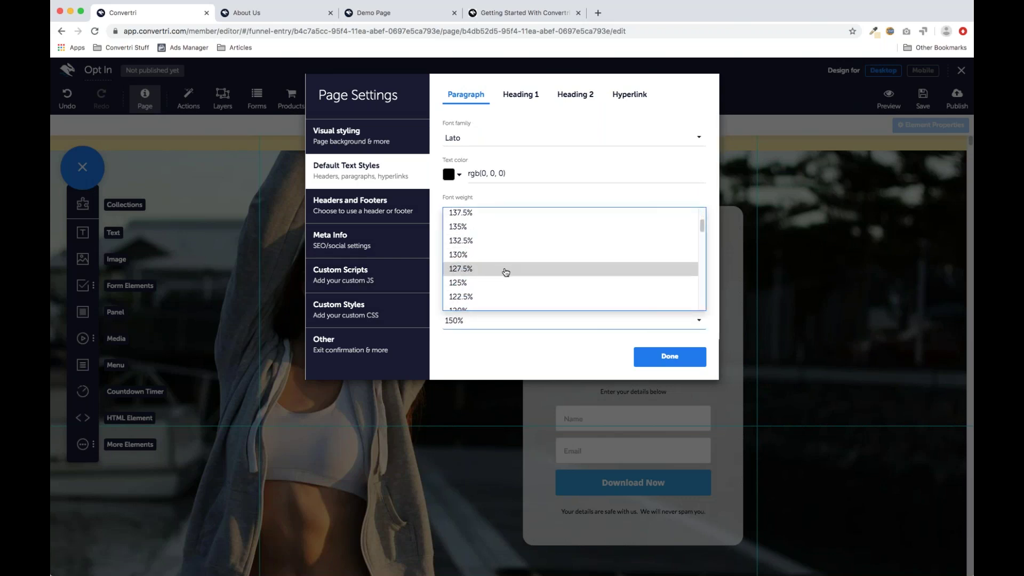
pyautogui.scroll(-2, 506, 272)
pyautogui.click(499, 295)
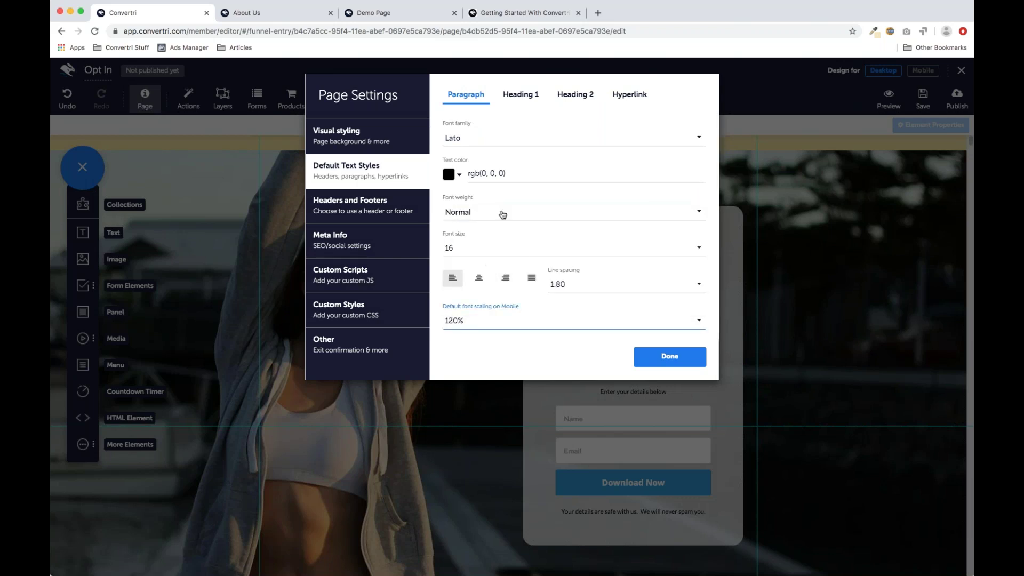
pyautogui.click(675, 364)
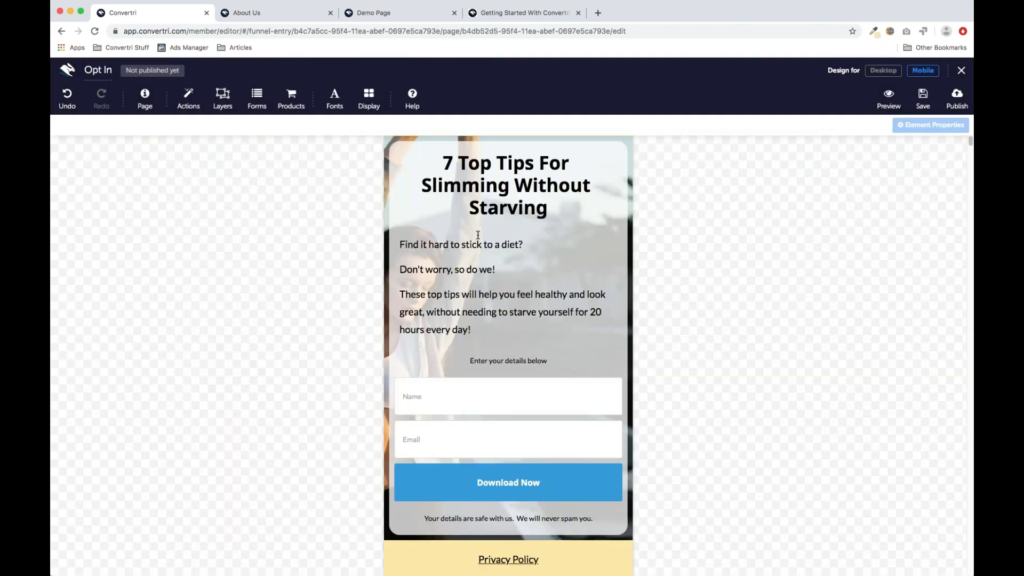
# Step: Inspect the font size scaling of the mobile body paragraph, details prompt and no-spam note
pyautogui.moveTo(446, 247); pyautogui.dragTo(448, 304)
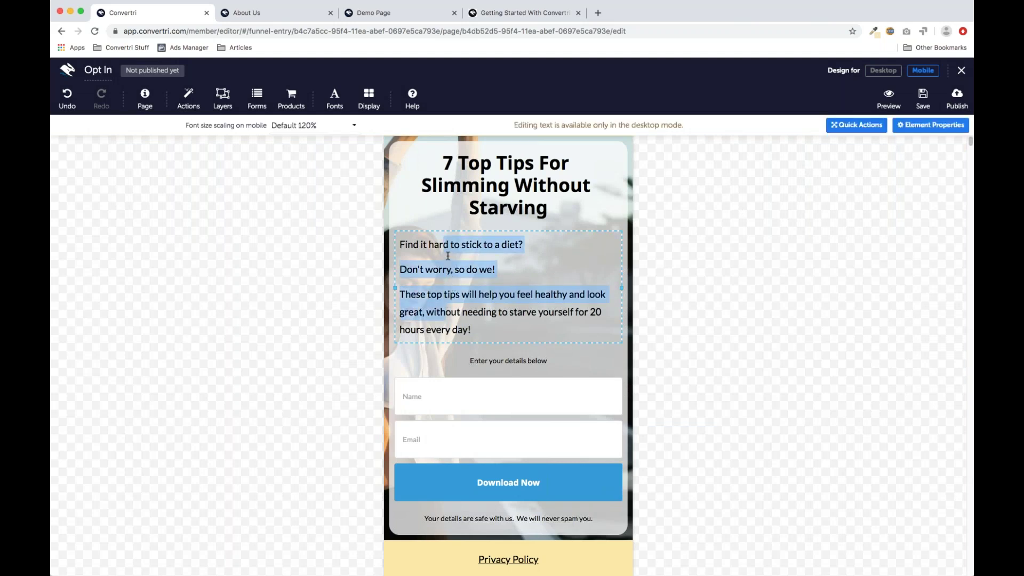
pyautogui.click(482, 361)
pyautogui.moveTo(482, 361); pyautogui.dragTo(520, 364)
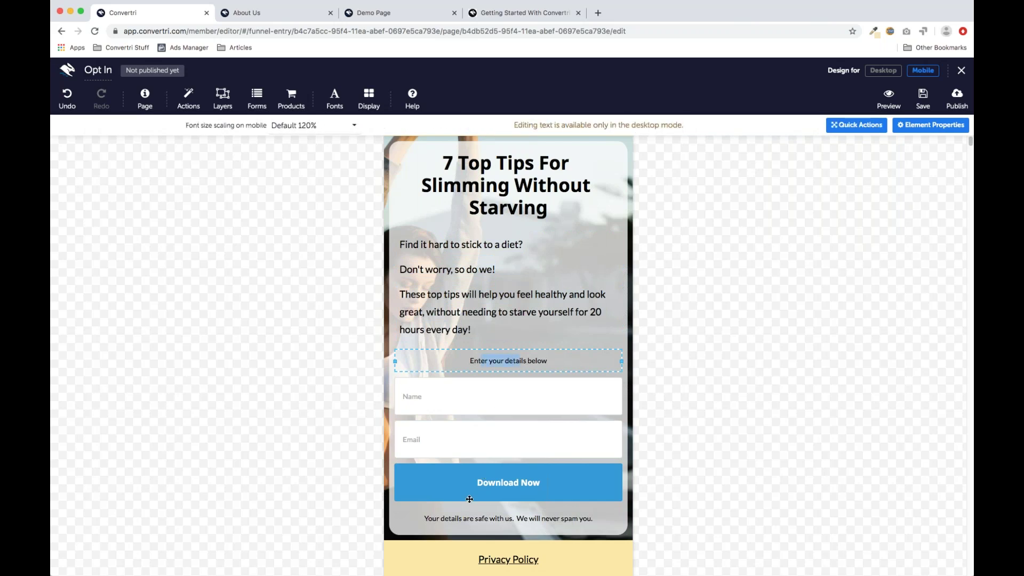
pyautogui.click(470, 521)
pyautogui.moveTo(457, 520); pyautogui.dragTo(534, 520)
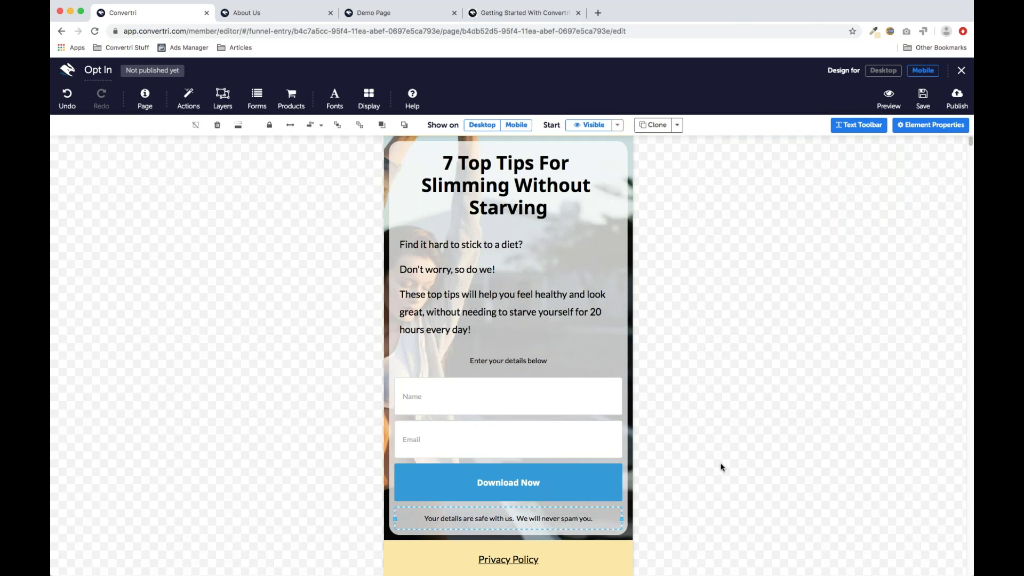
pyautogui.click(680, 286)
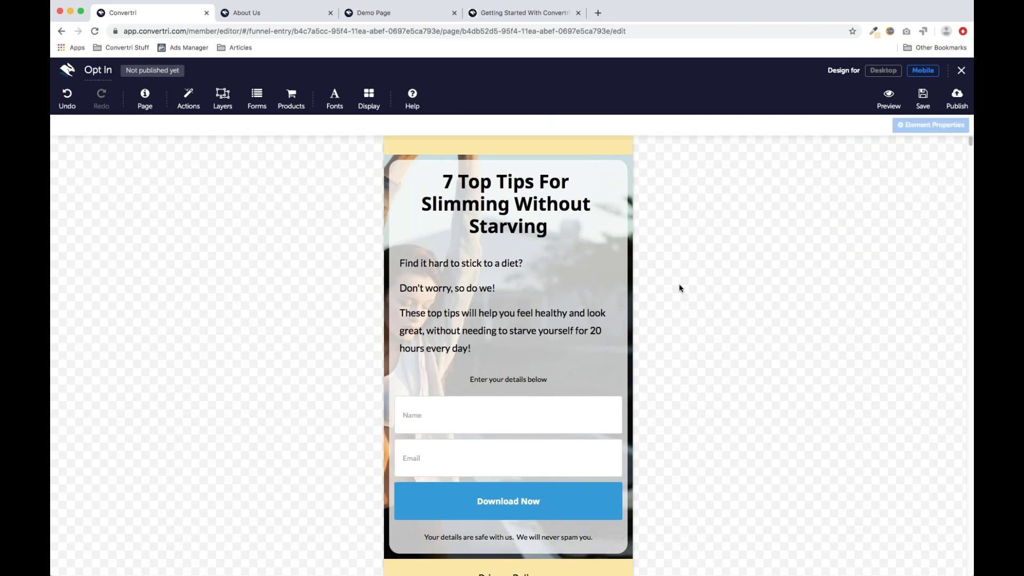
# Step: Add the gallery image DSC00948.JPG over the woman on the desktop layout and shrink it clear of the opt-in box
pyautogui.click(886, 75)
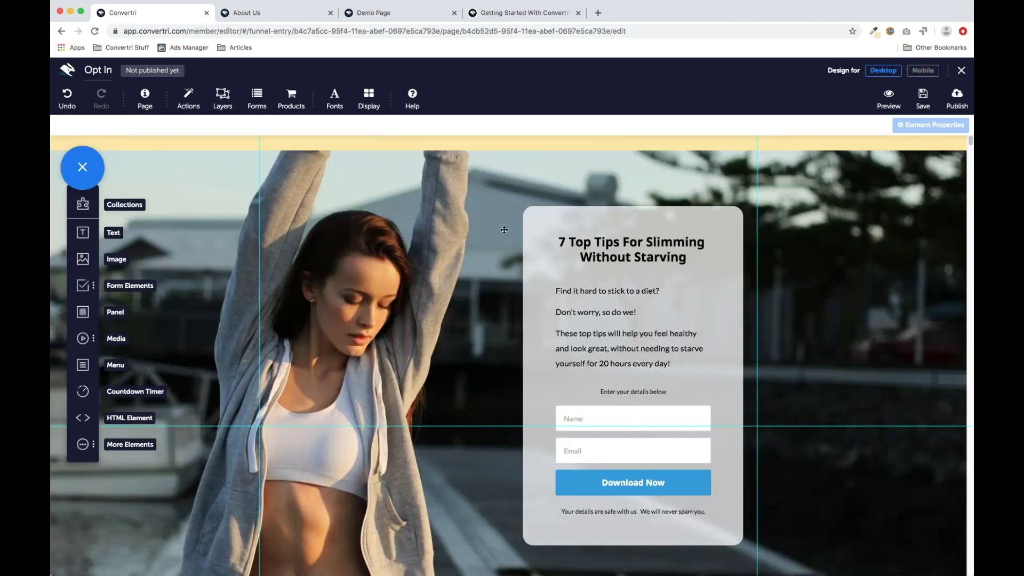
pyautogui.scroll(-3, 353, 283)
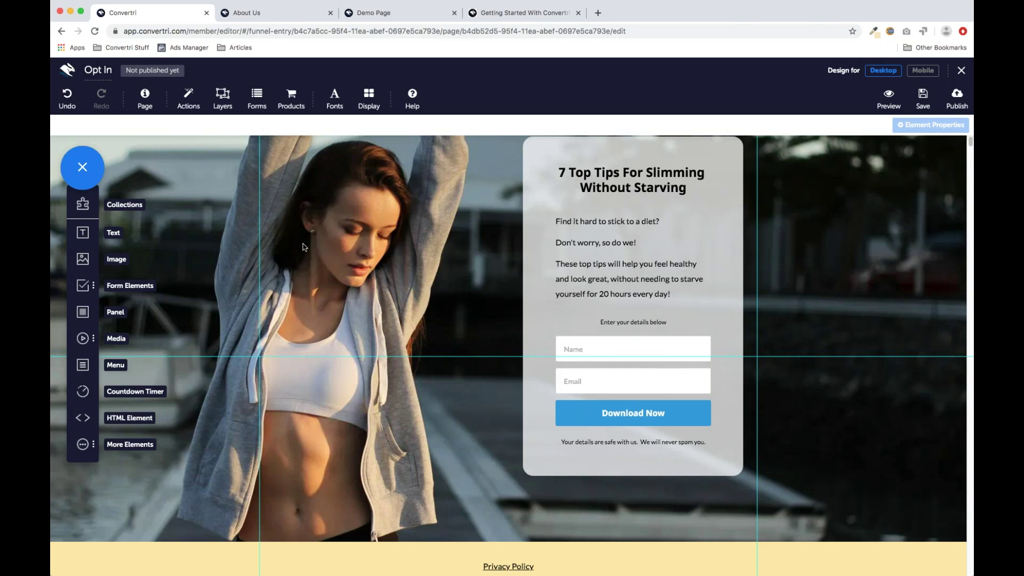
pyautogui.scroll(1, 366, 249)
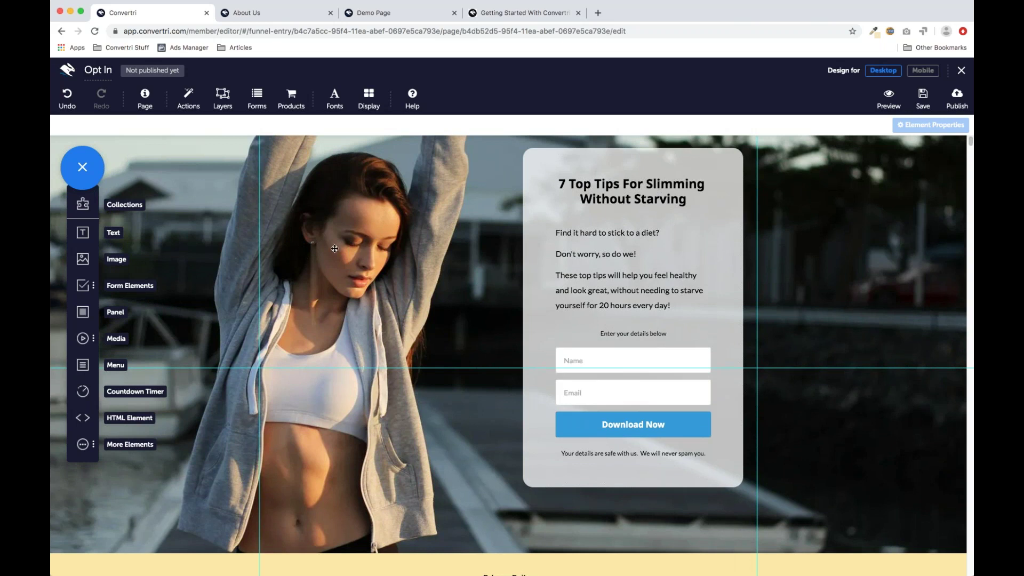
pyautogui.moveTo(86, 261); pyautogui.dragTo(335, 273)
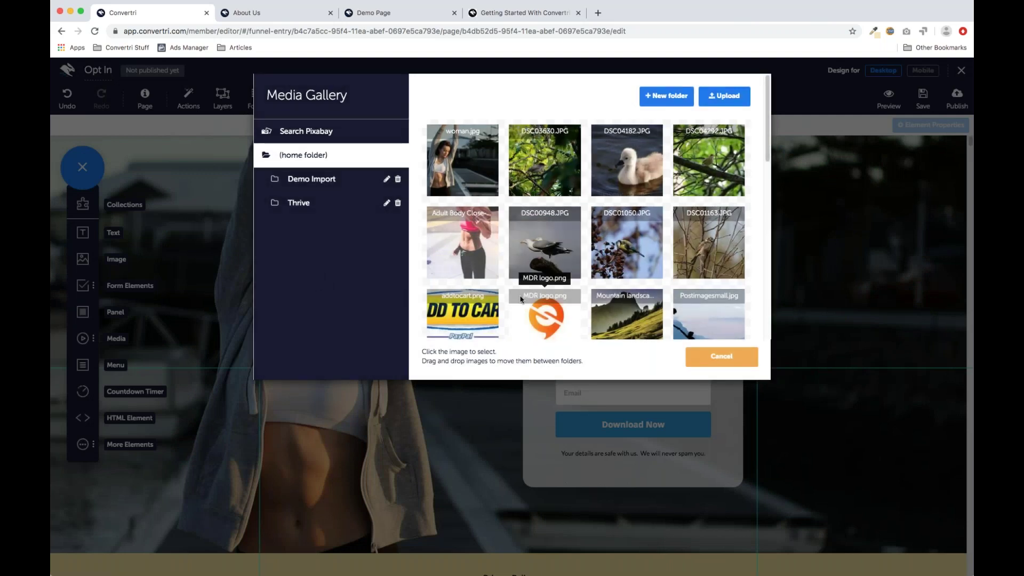
pyautogui.click(554, 246)
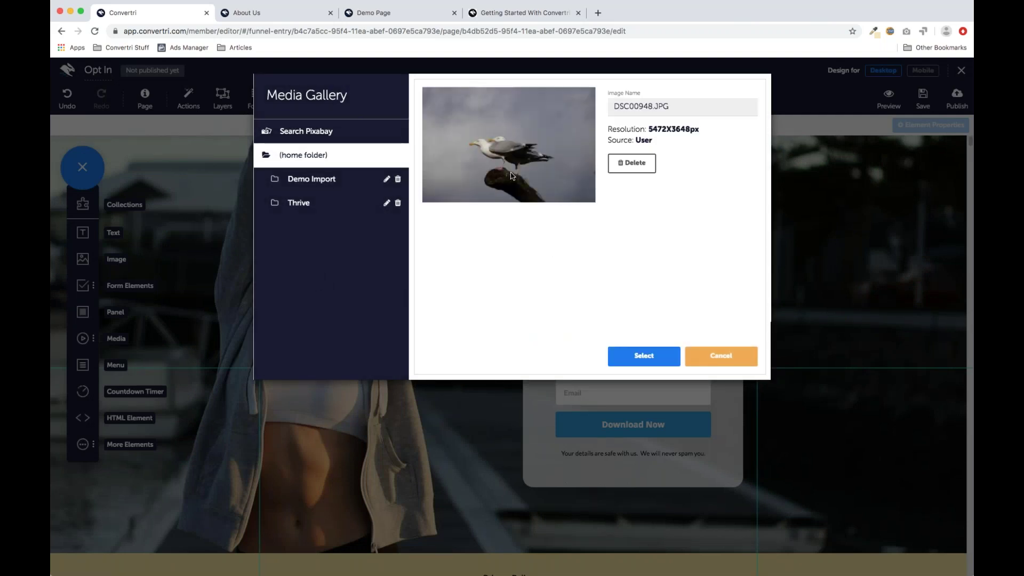
pyautogui.click(644, 357)
pyautogui.moveTo(439, 349); pyautogui.dragTo(310, 317)
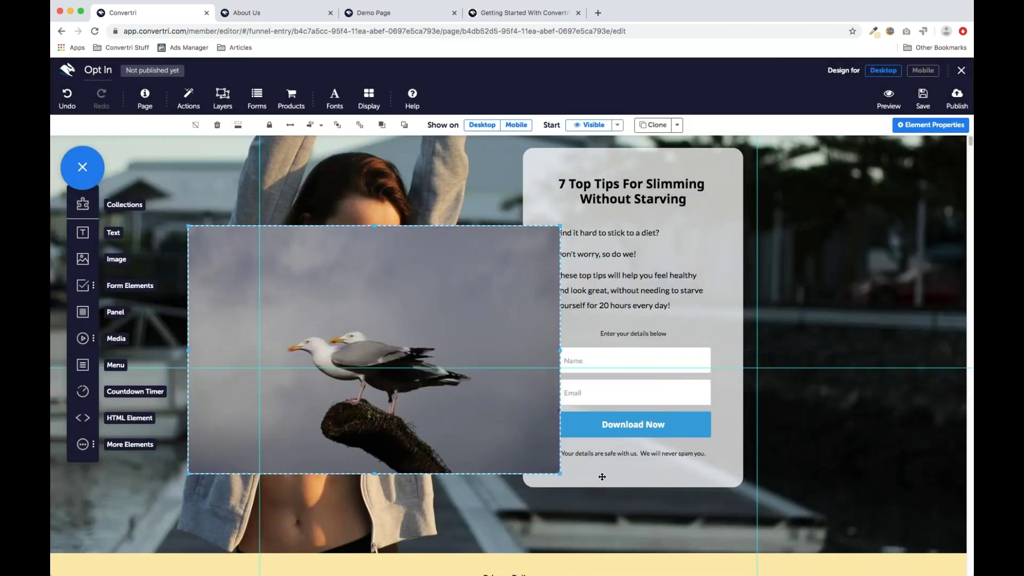
pyautogui.moveTo(559, 473); pyautogui.dragTo(419, 376)
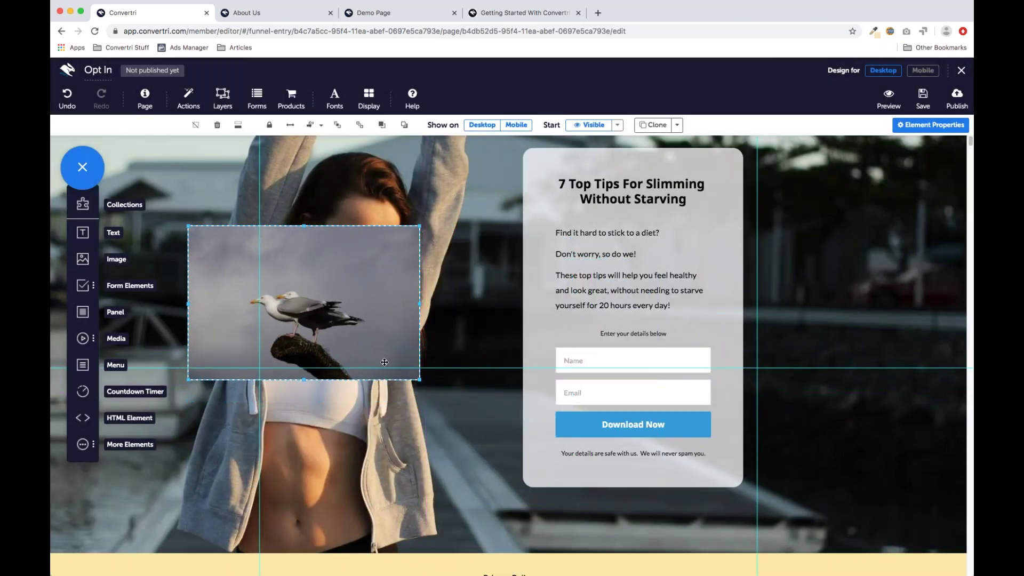
# Step: Reposition the seagull image over the woman and stretch it to the full page width
pyautogui.moveTo(325, 286); pyautogui.dragTo(443, 277)
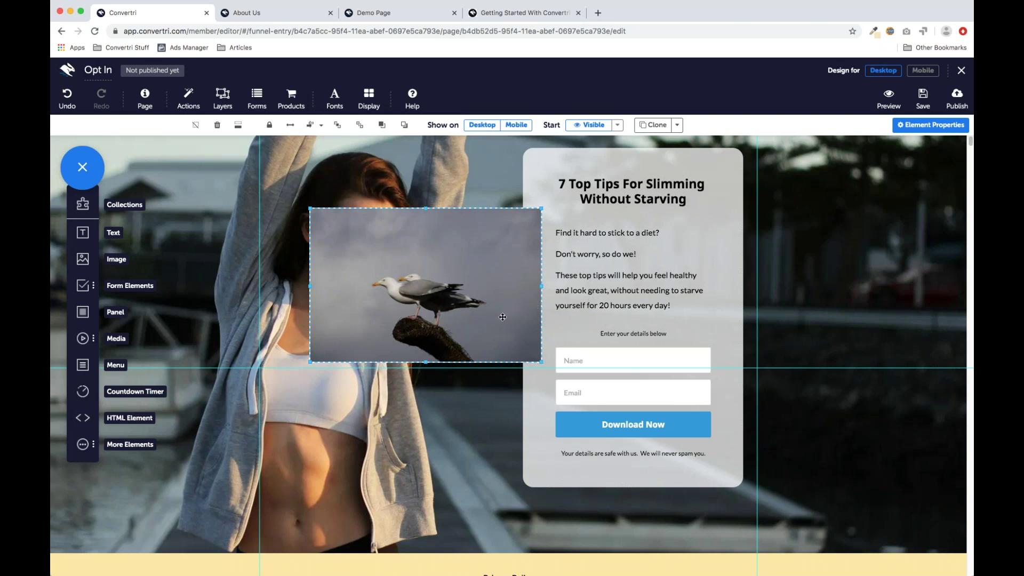
pyautogui.scroll(1, 453, 352)
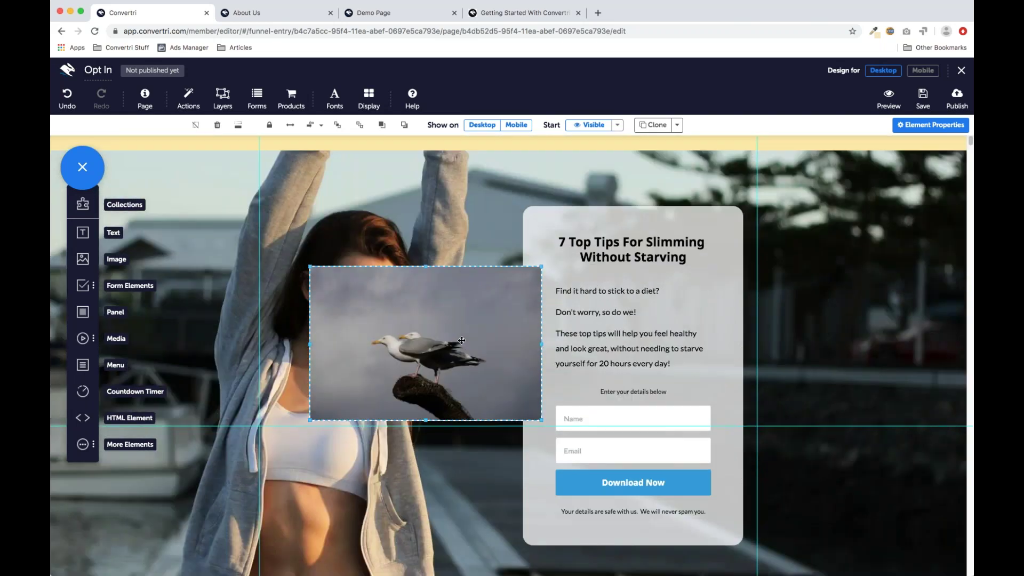
pyautogui.moveTo(392, 307); pyautogui.dragTo(327, 293)
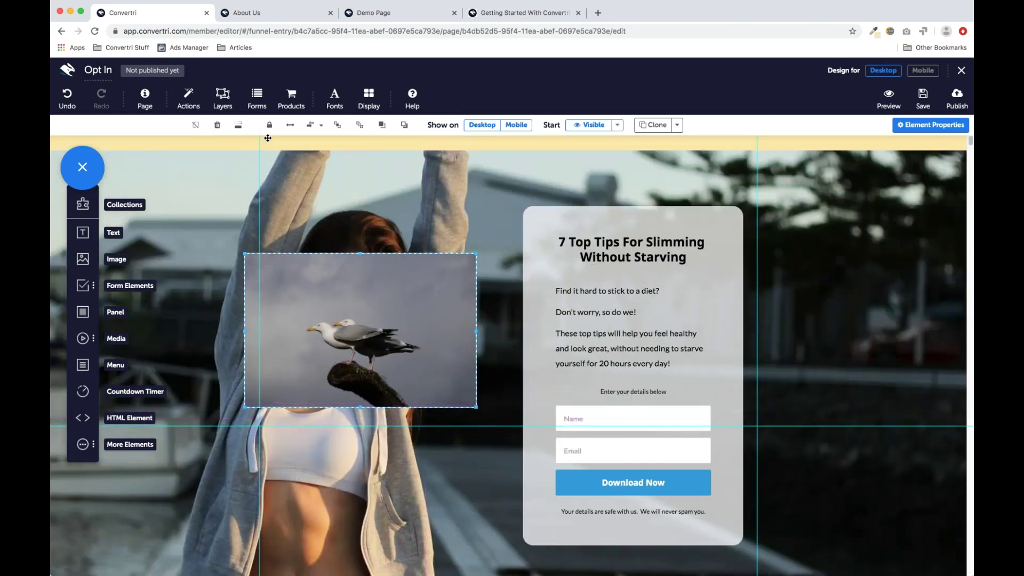
pyautogui.click(293, 131)
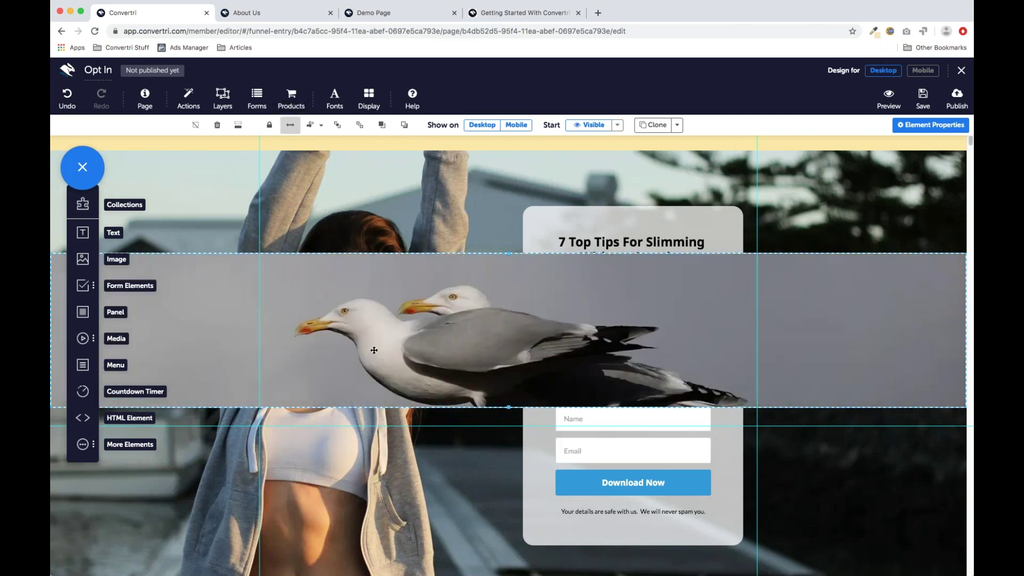
pyautogui.scroll(-2, 435, 343)
pyautogui.scroll(1, 434, 343)
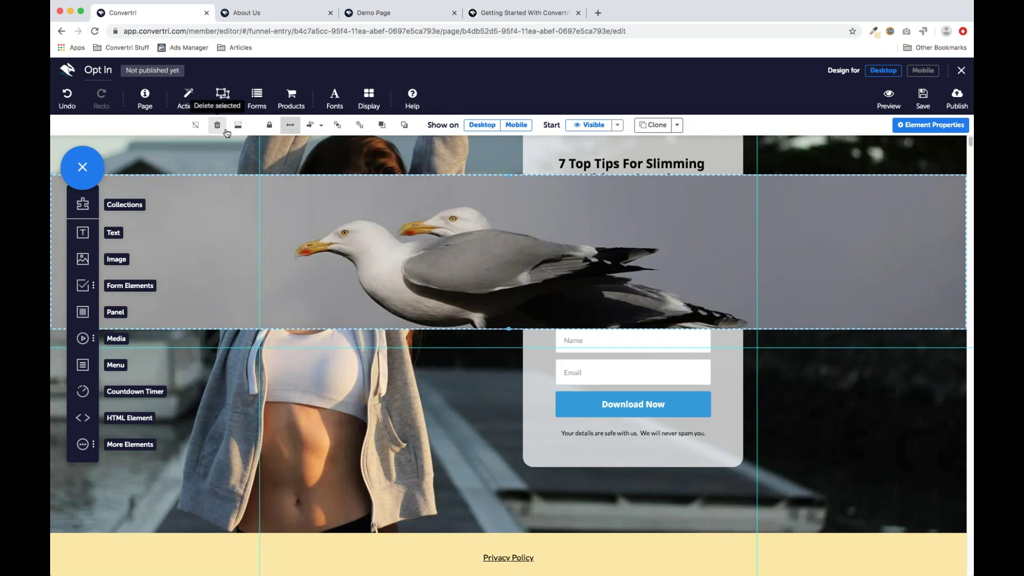
# Step: Turn off the seagull image's full-width setting and delete the image from the page
pyautogui.click(291, 126)
pyautogui.click(217, 127)
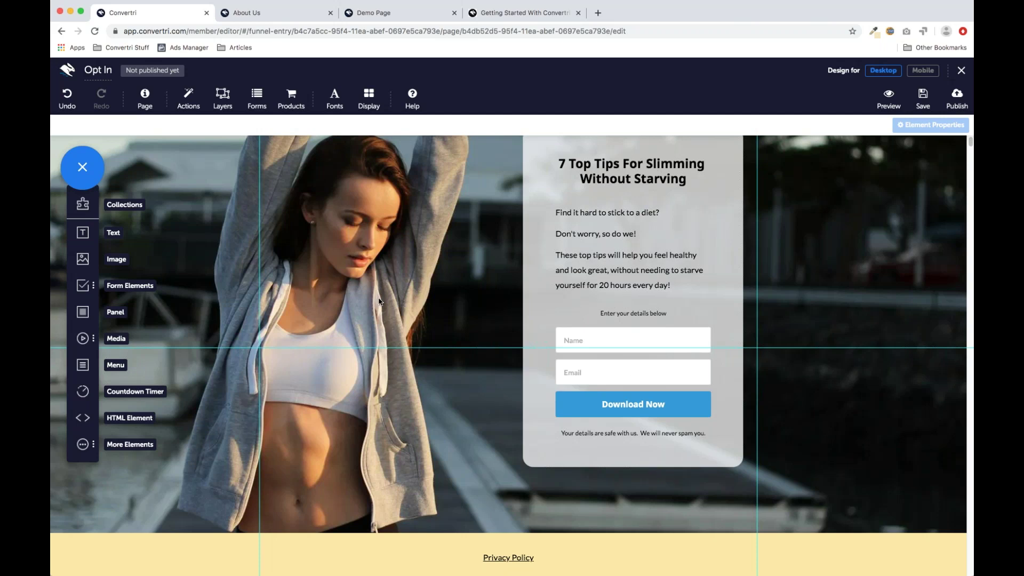
pyautogui.scroll(2, 416, 309)
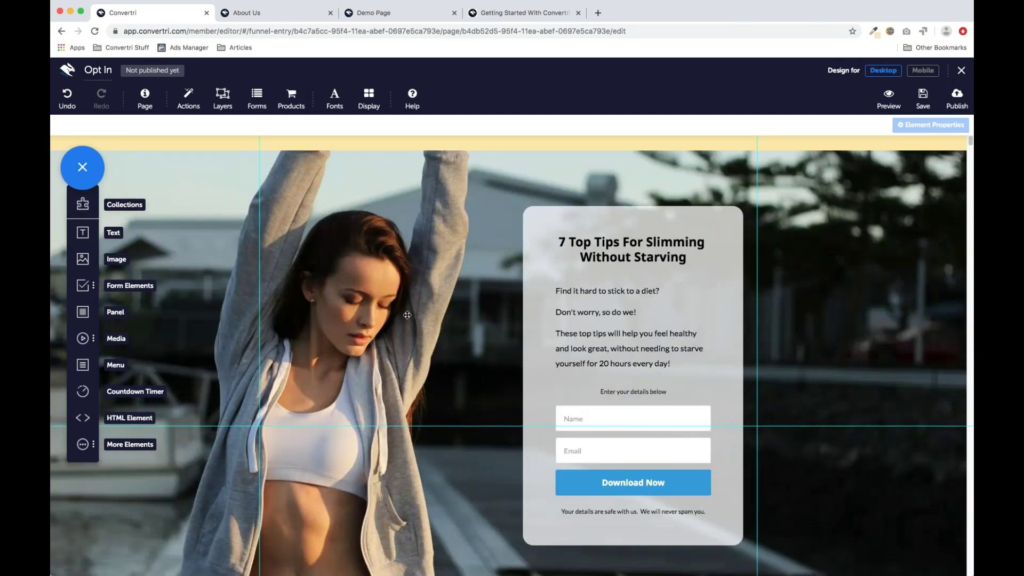
# Step: Examine the element order and spacing of the mobile opt-in layout
pyautogui.click(929, 75)
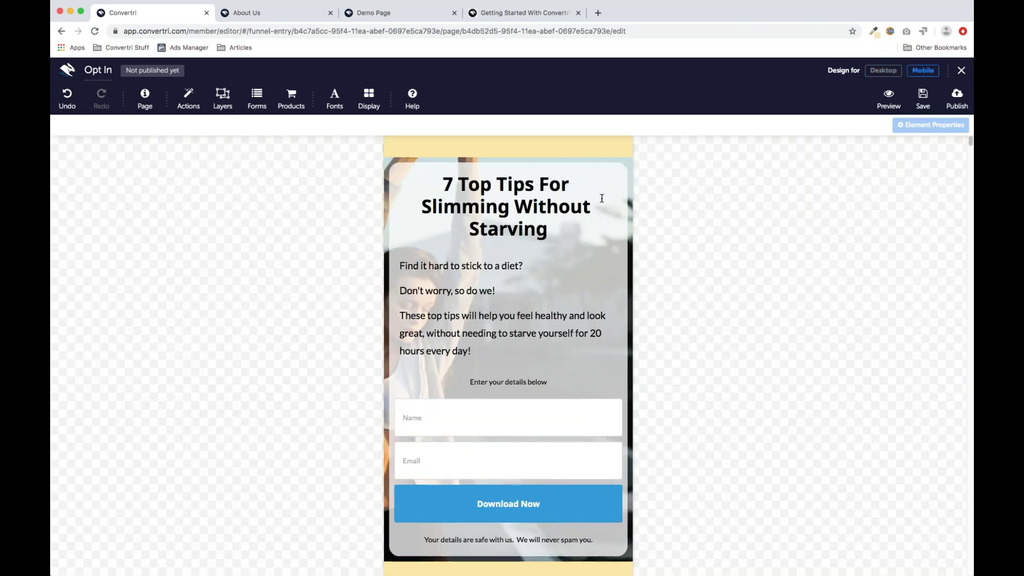
pyautogui.scroll(-3, 520, 318)
pyautogui.scroll(3, 520, 318)
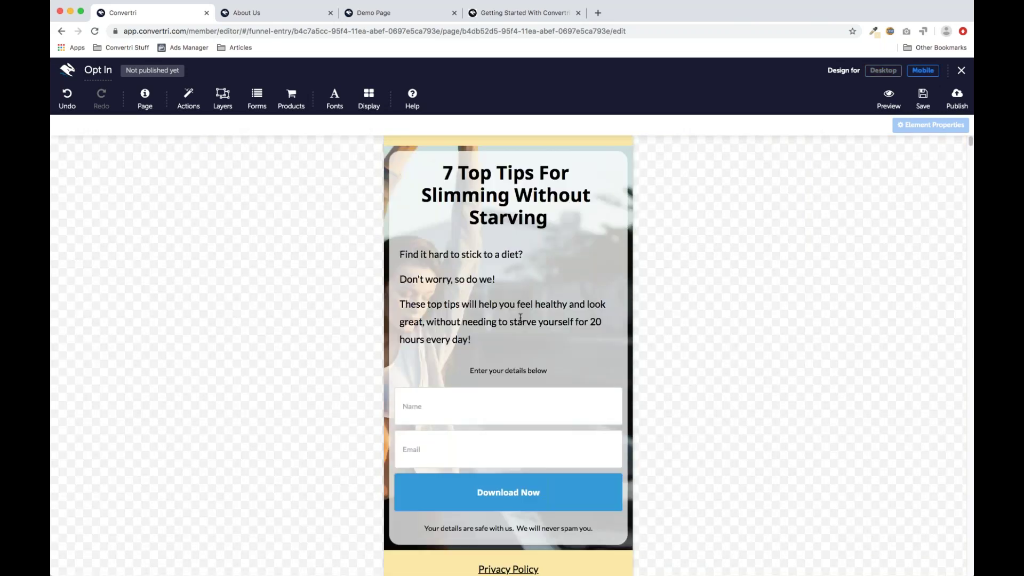
# Step: Try placing a menu element across the woman's head on the desktop layout and delete it
pyautogui.click(883, 70)
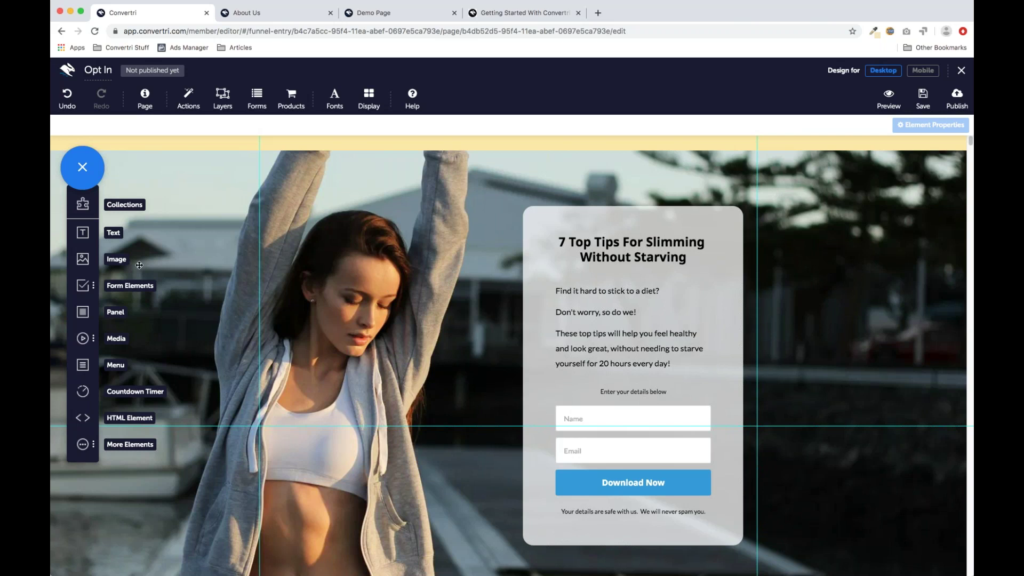
pyautogui.moveTo(82, 368); pyautogui.dragTo(256, 275)
pyautogui.moveTo(321, 270); pyautogui.dragTo(305, 245)
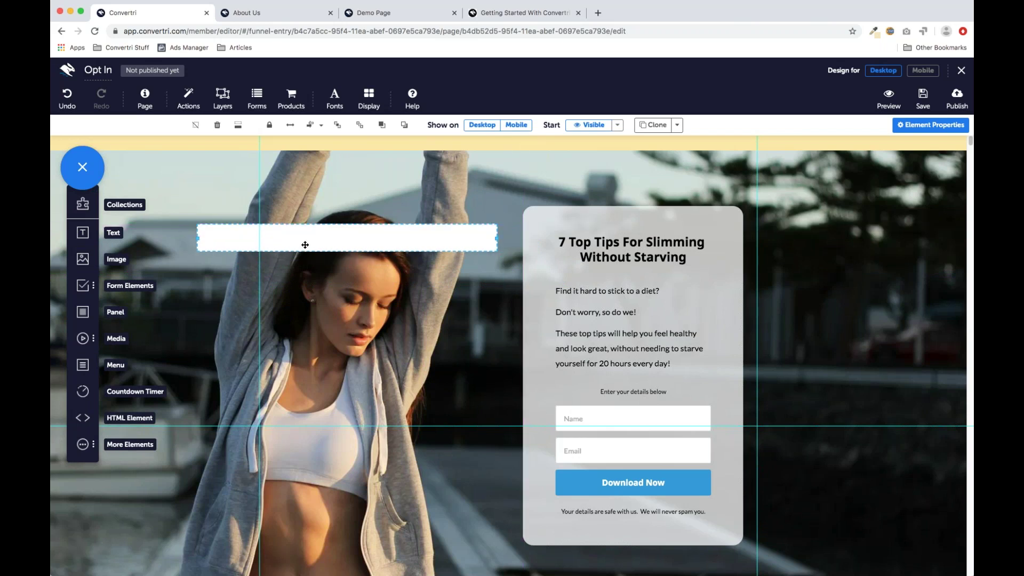
pyautogui.moveTo(306, 244); pyautogui.dragTo(324, 247)
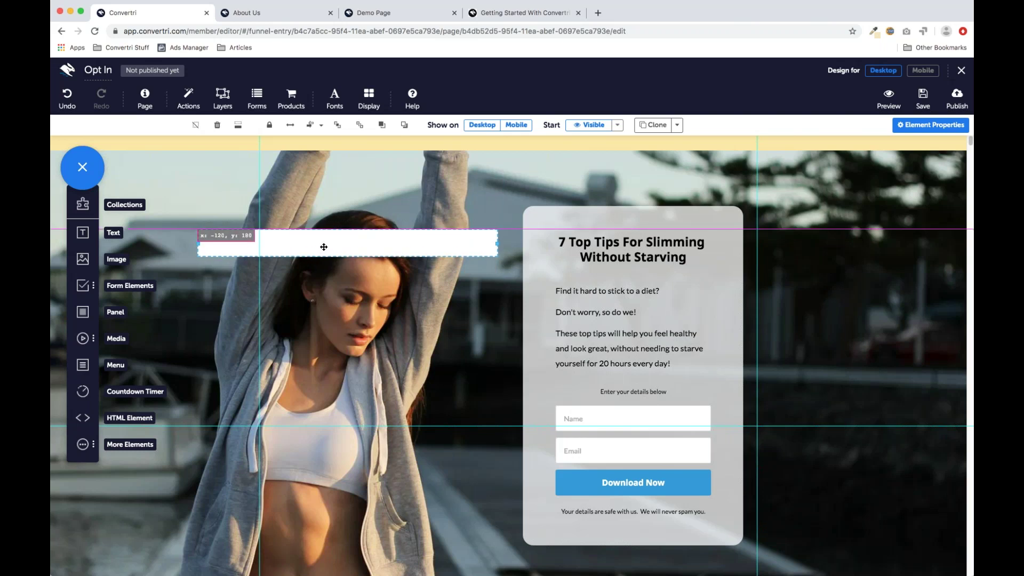
pyautogui.click(218, 126)
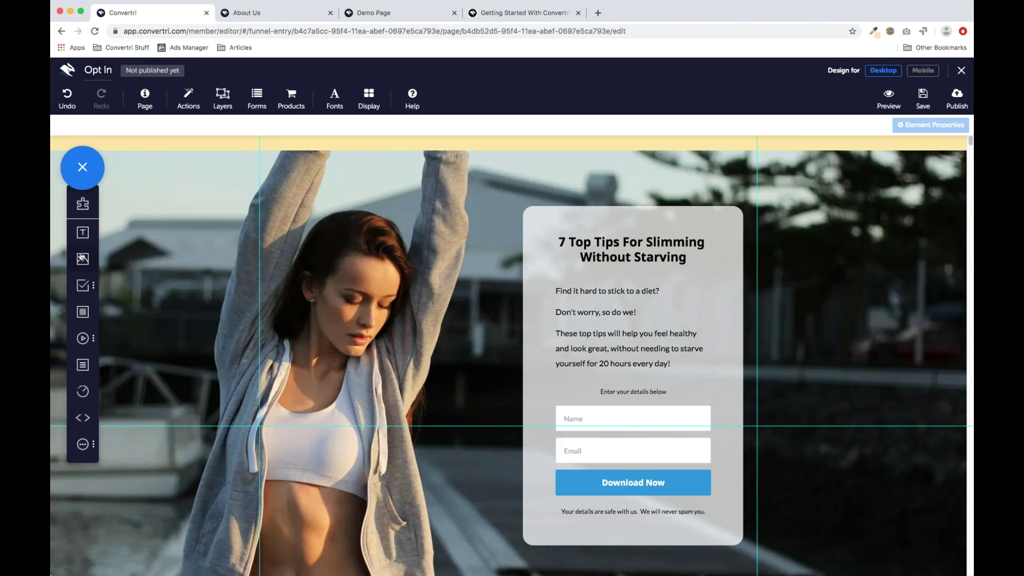
# Step: Add the gallery image DSC00948.JPG to the desktop layout, scaled down and positioned over the woman's head beside the opt-in box
pyautogui.moveTo(81, 260); pyautogui.dragTo(331, 216)
pyautogui.click(543, 240)
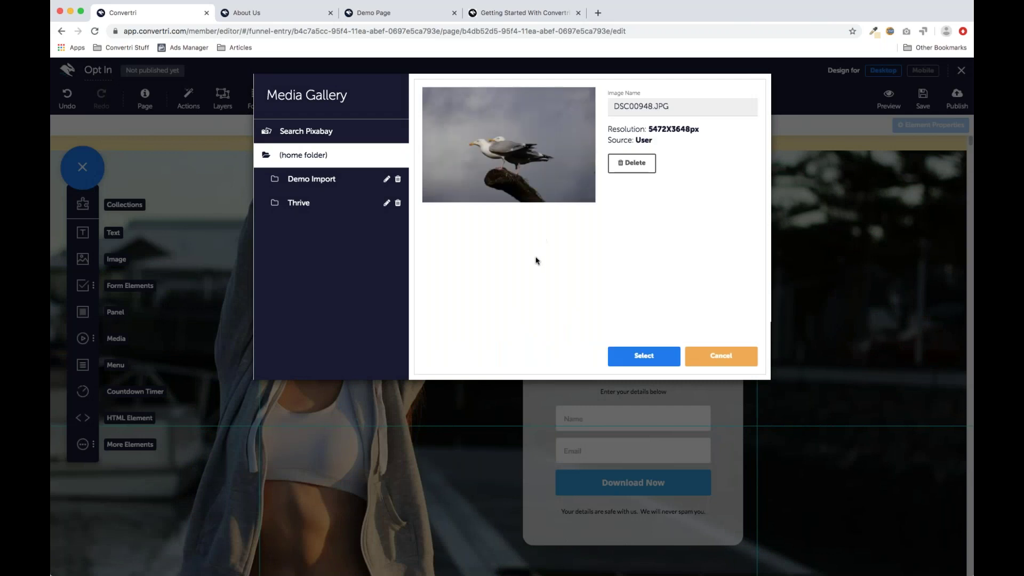
pyautogui.click(664, 366)
pyautogui.moveTo(526, 311); pyautogui.dragTo(380, 335)
pyautogui.moveTo(557, 485); pyautogui.dragTo(429, 406)
pyautogui.moveTo(320, 348); pyautogui.dragTo(352, 297)
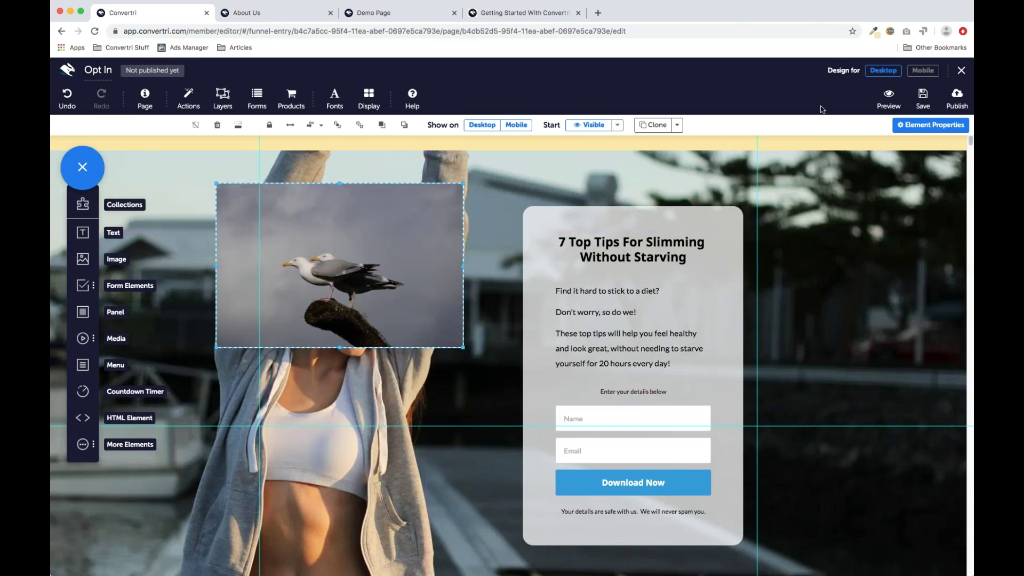
# Step: Hide the seagull image on mobile while keeping it on desktop, and compare the mobile and desktop layouts
pyautogui.click(928, 71)
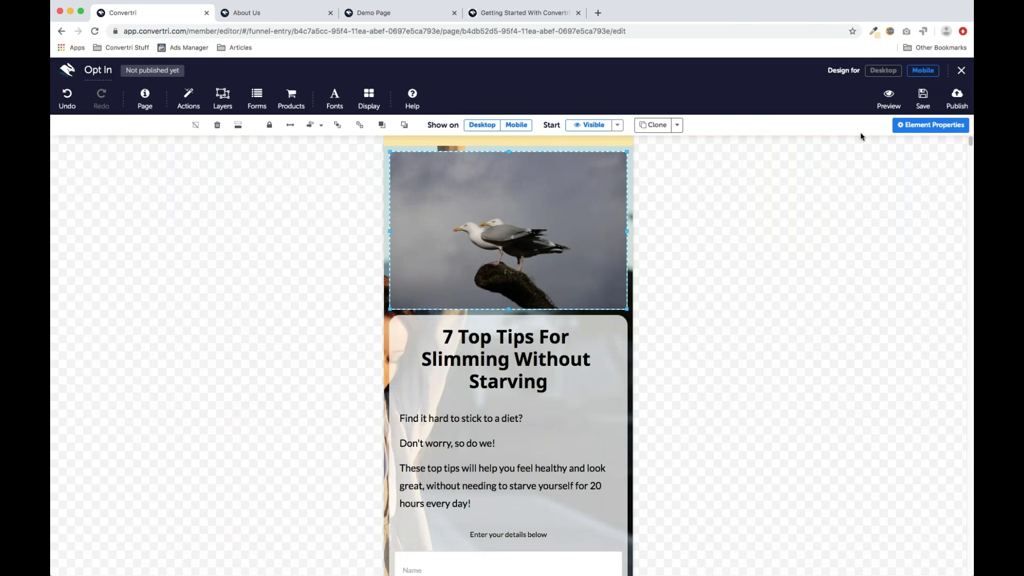
pyautogui.click(884, 72)
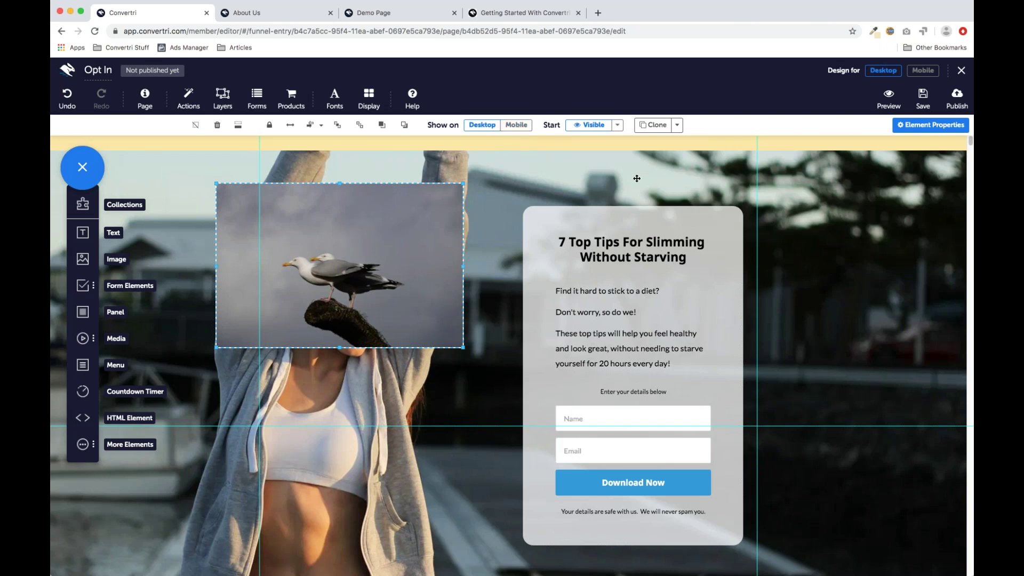
pyautogui.click(799, 205)
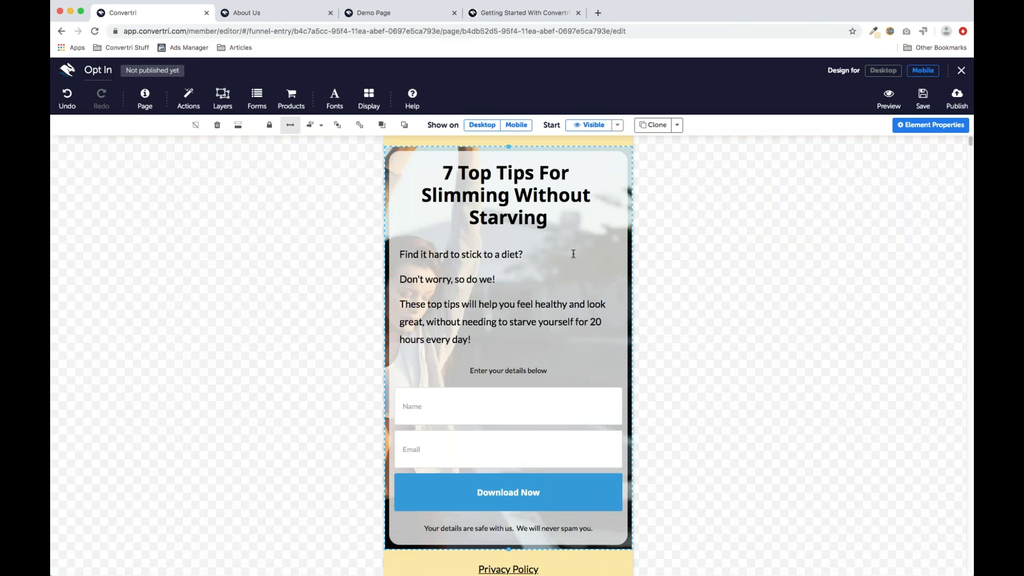
pyautogui.click(878, 78)
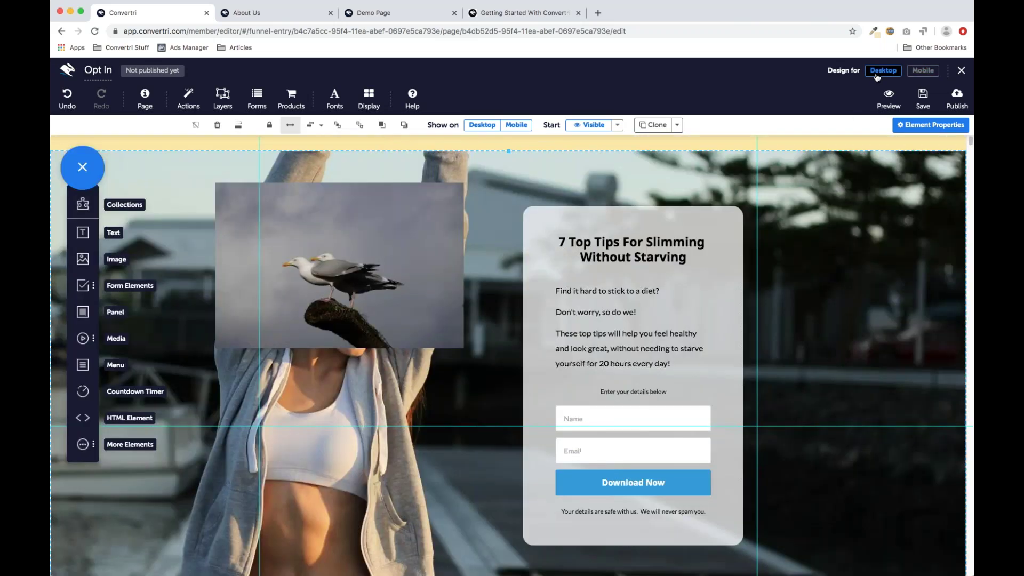
# Step: Set the seagull image to show only on mobile, and switch to the mobile layout
pyautogui.click(376, 245)
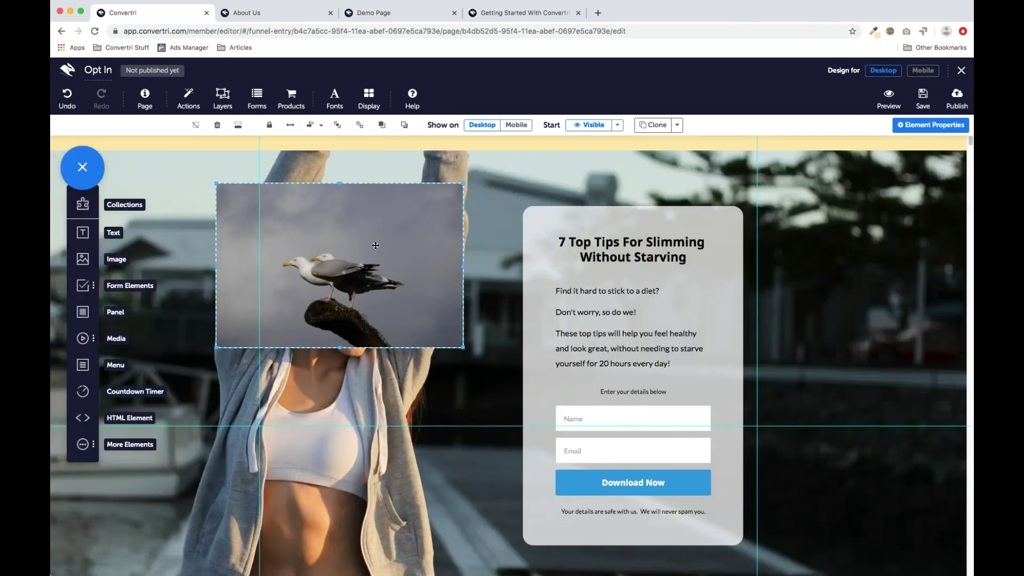
pyautogui.click(516, 126)
pyautogui.click(484, 126)
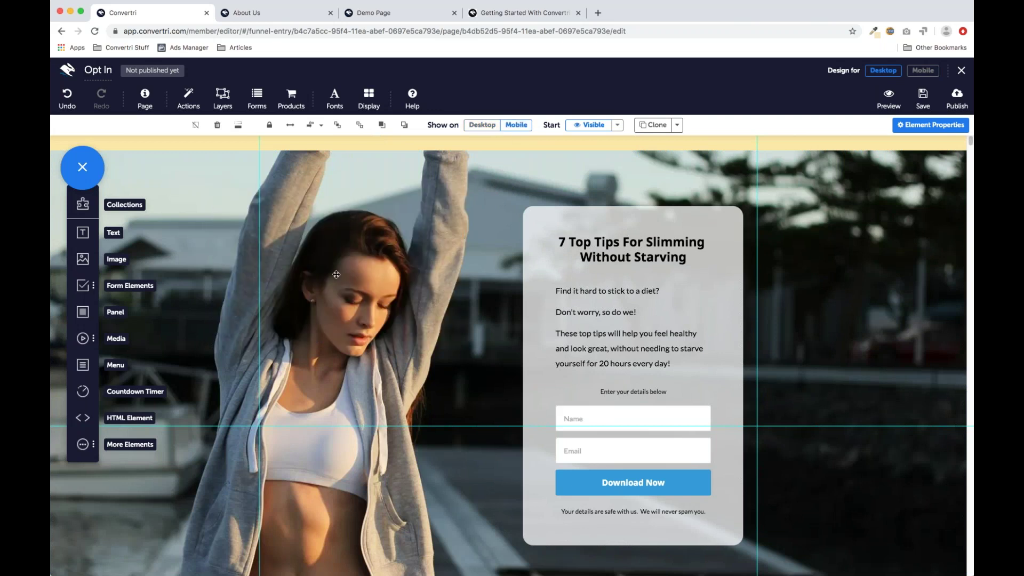
pyautogui.click(923, 70)
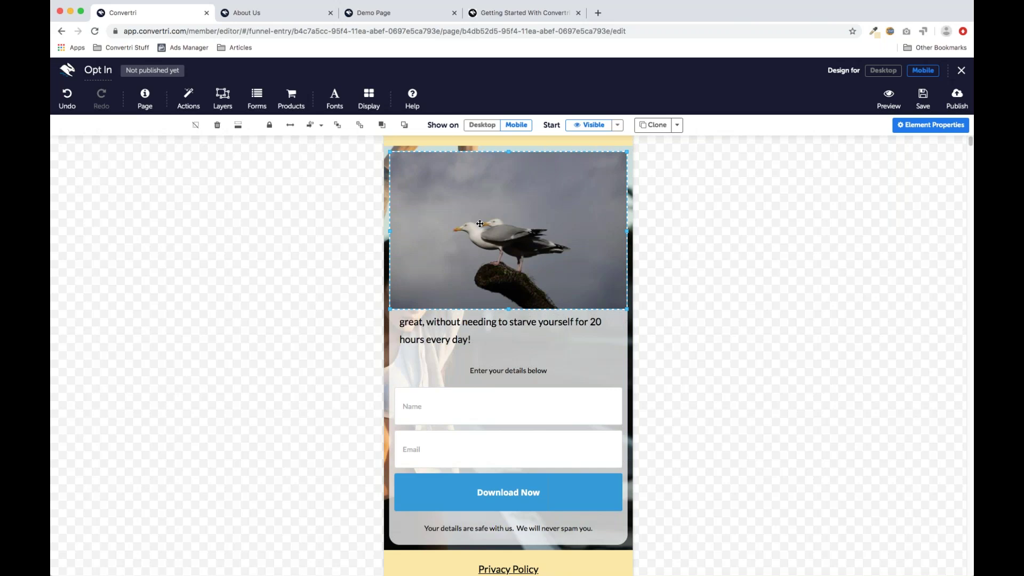
# Step: Place the opt-in box and its contents below the seagull image on the mobile layout, and delete the image
pyautogui.moveTo(443, 192); pyautogui.dragTo(602, 211)
pyautogui.moveTo(429, 158); pyautogui.dragTo(418, 321)
pyautogui.moveTo(696, 395); pyautogui.dragTo(464, 193)
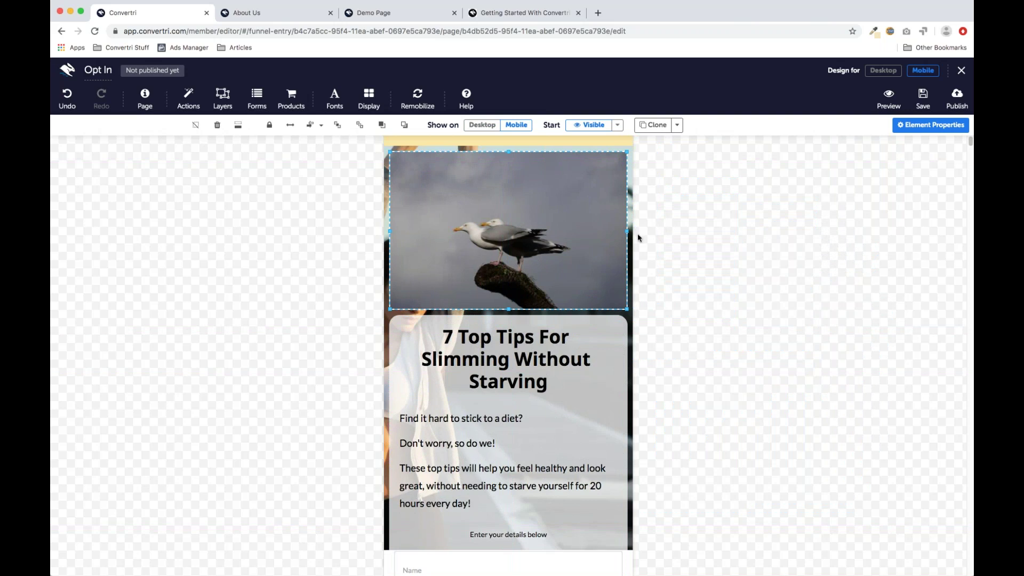
pyautogui.click(218, 126)
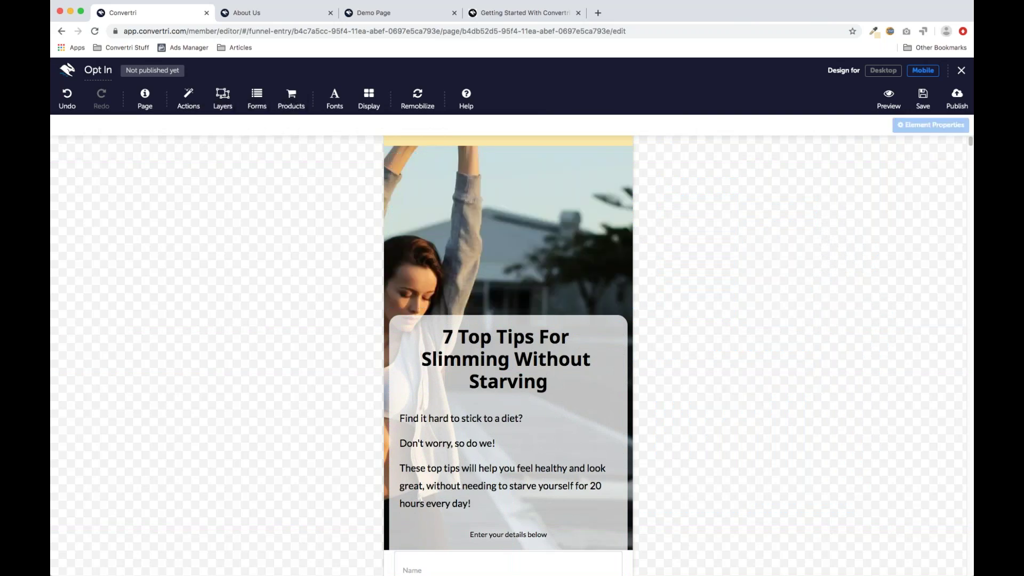
# Step: Open the opt-in panel's border settings on the desktop layout and switch to a single radius for all corners
pyautogui.click(887, 75)
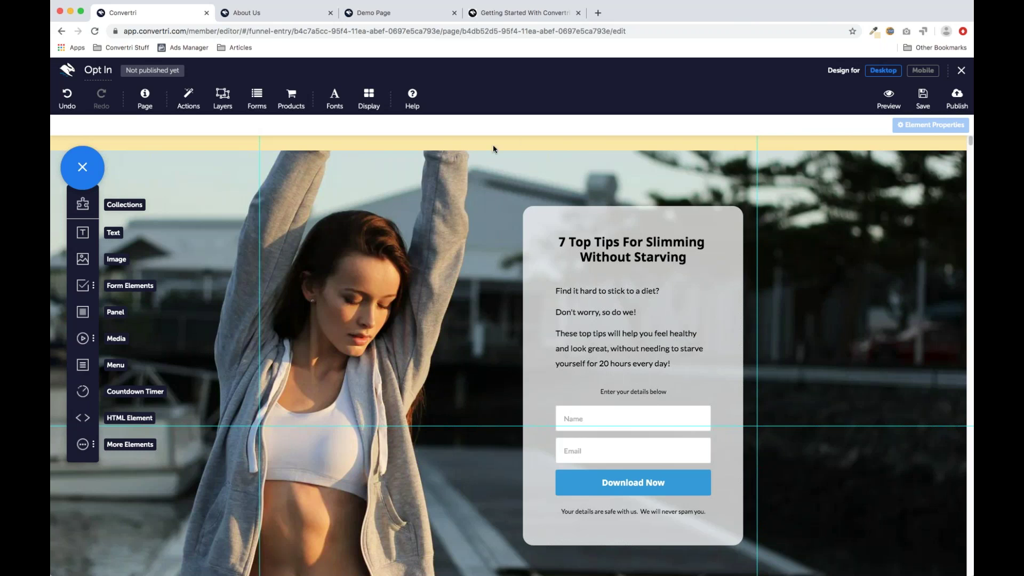
pyautogui.click(563, 213)
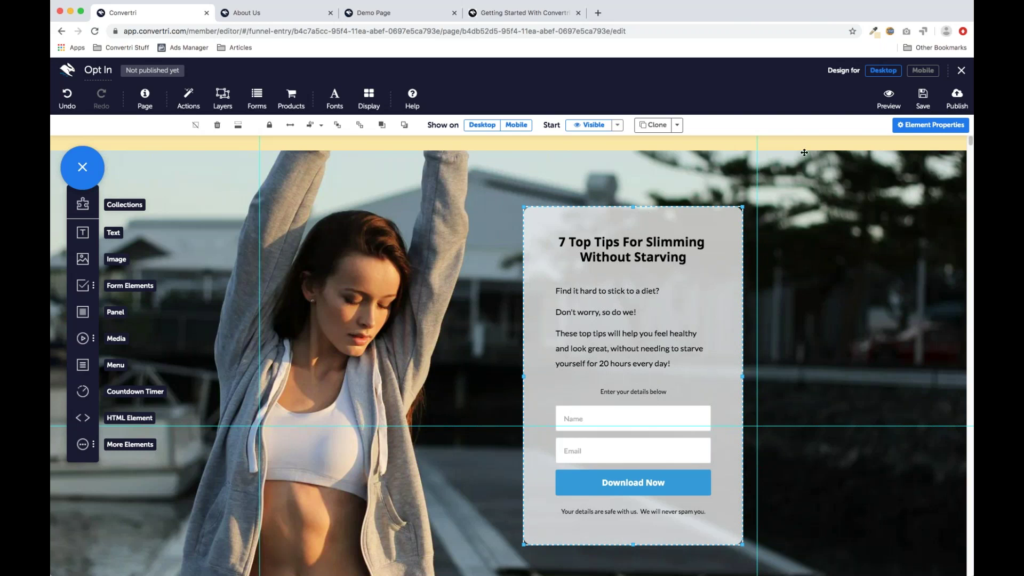
pyautogui.click(908, 127)
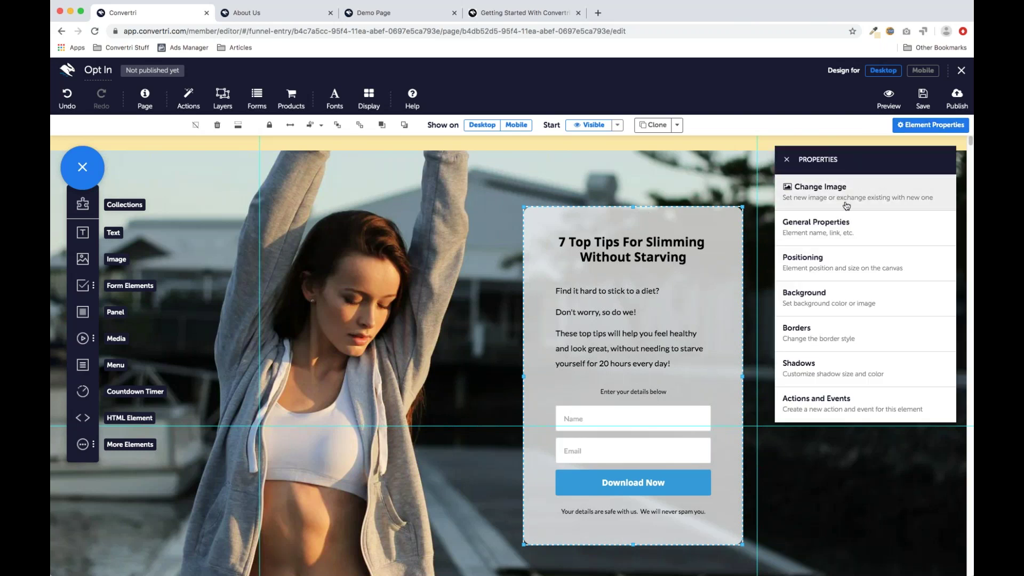
pyautogui.click(859, 339)
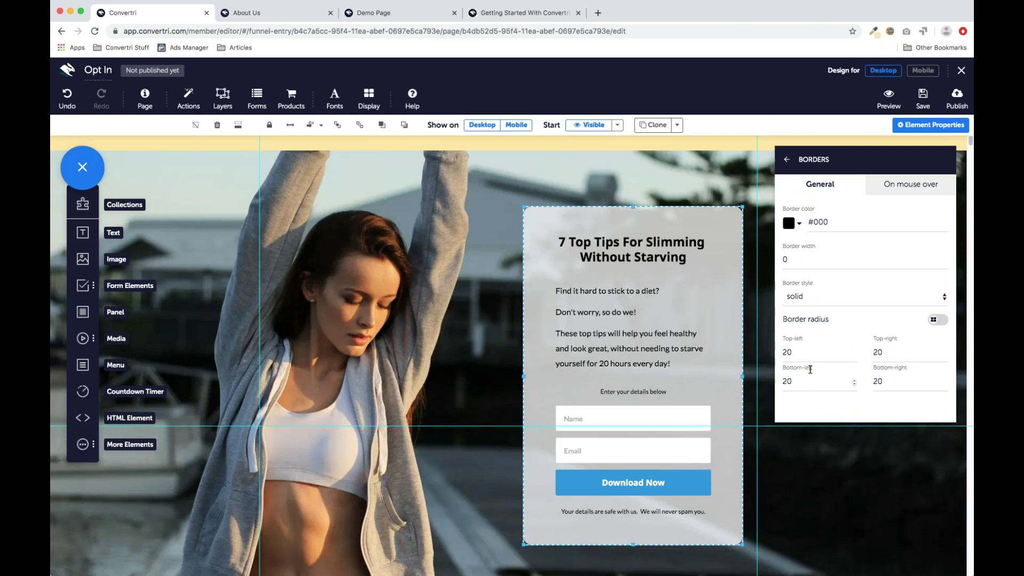
pyautogui.click(939, 321)
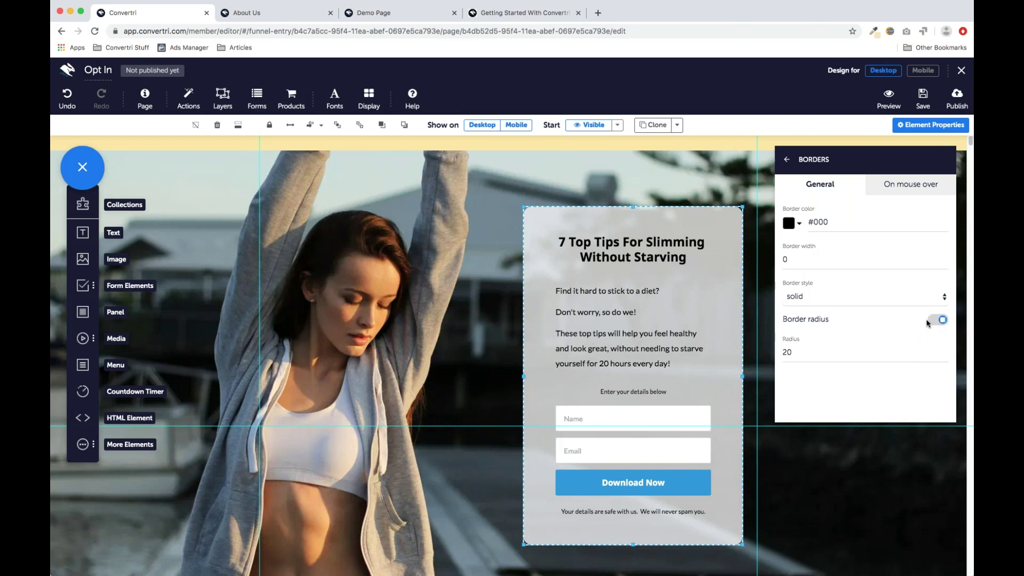
# Step: Try a corner radius of 50 on the opt-in panel, and reduce it to 10
pyautogui.click(786, 353)
pyautogui.press('BackSpace')
pyautogui.write('5')
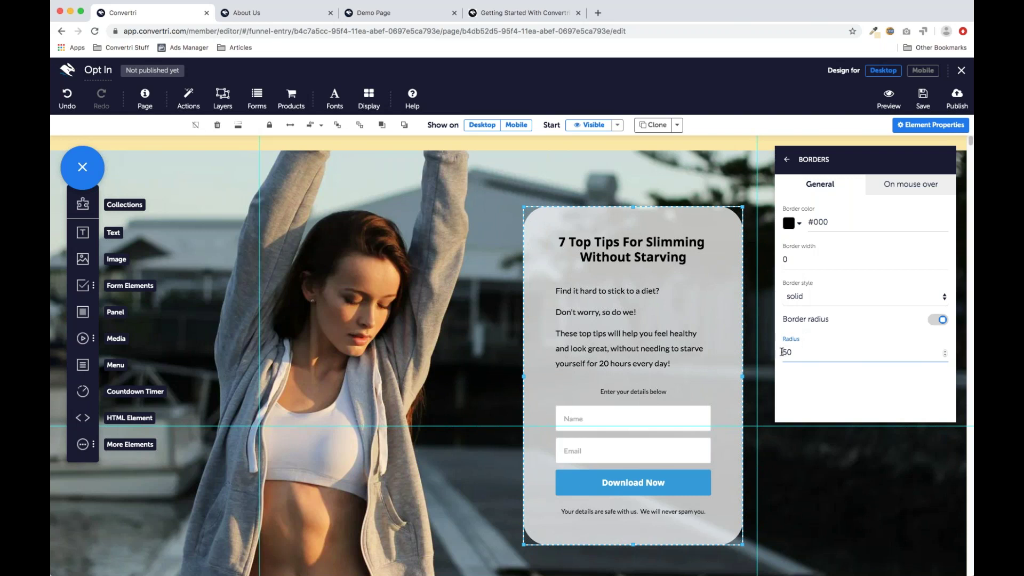
pyautogui.press('BackSpace')
pyautogui.write('10')
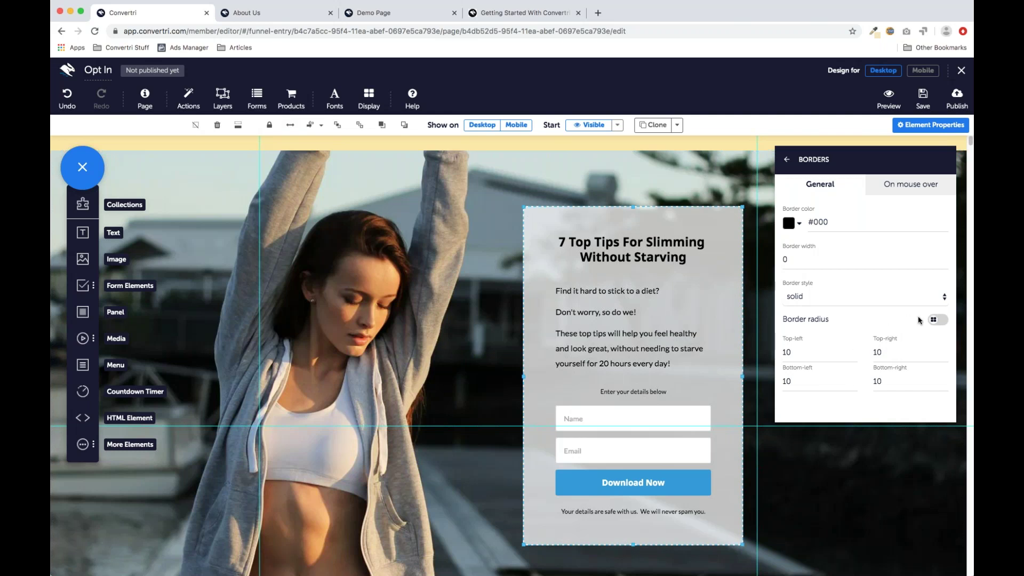
pyautogui.click(938, 319)
pyautogui.click(777, 355)
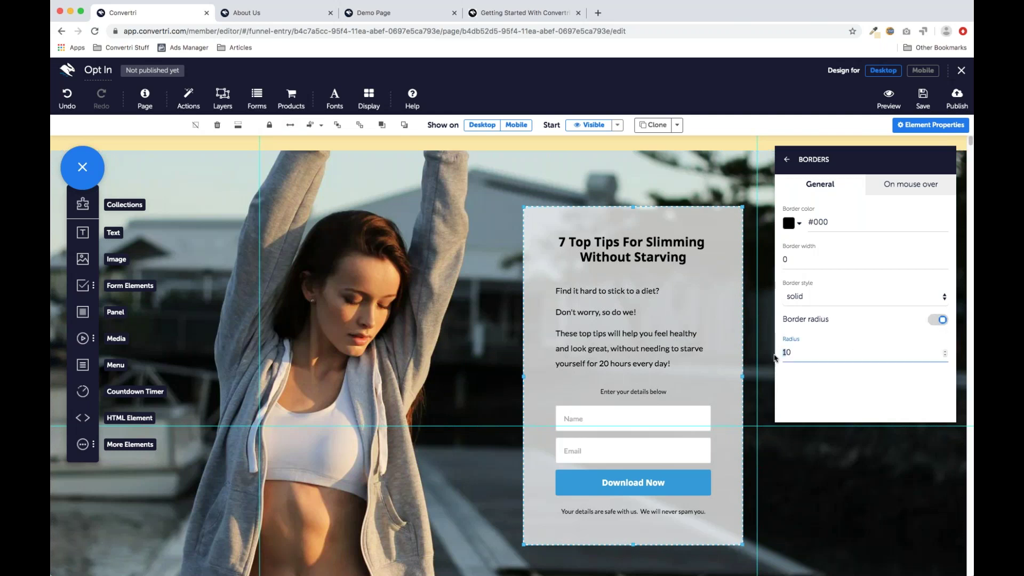
pyautogui.click(758, 261)
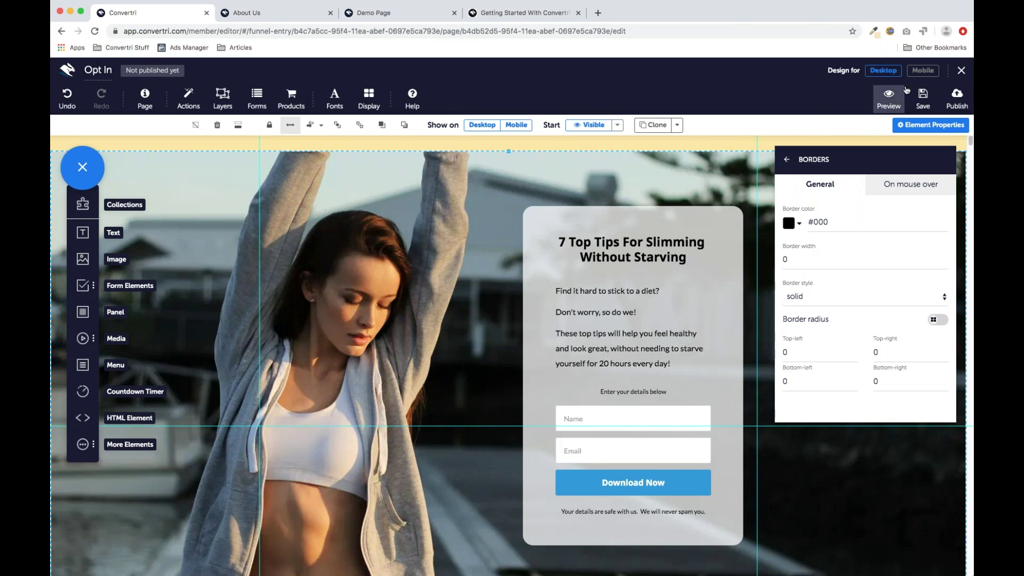
# Step: Remobilize the mobile layout of the opt-in page, check it, and return to the desktop layout
pyautogui.click(919, 75)
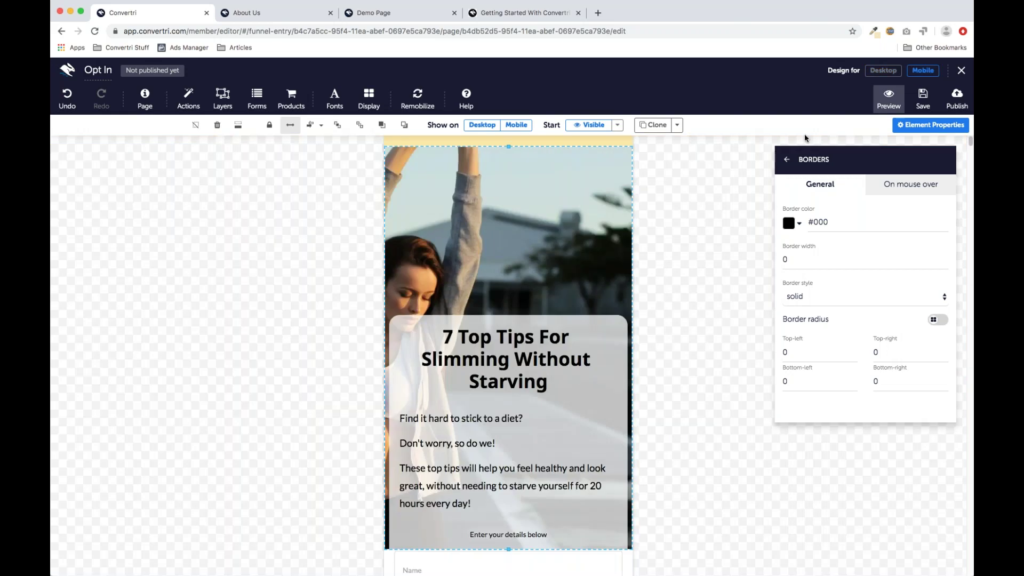
pyautogui.click(424, 322)
pyautogui.click(417, 97)
pyautogui.click(443, 136)
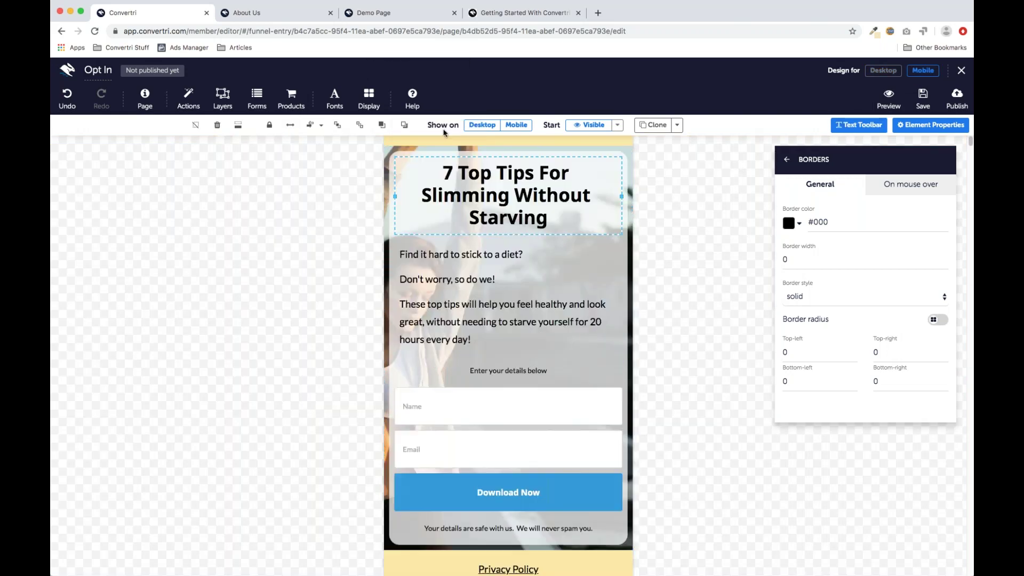
pyautogui.click(677, 244)
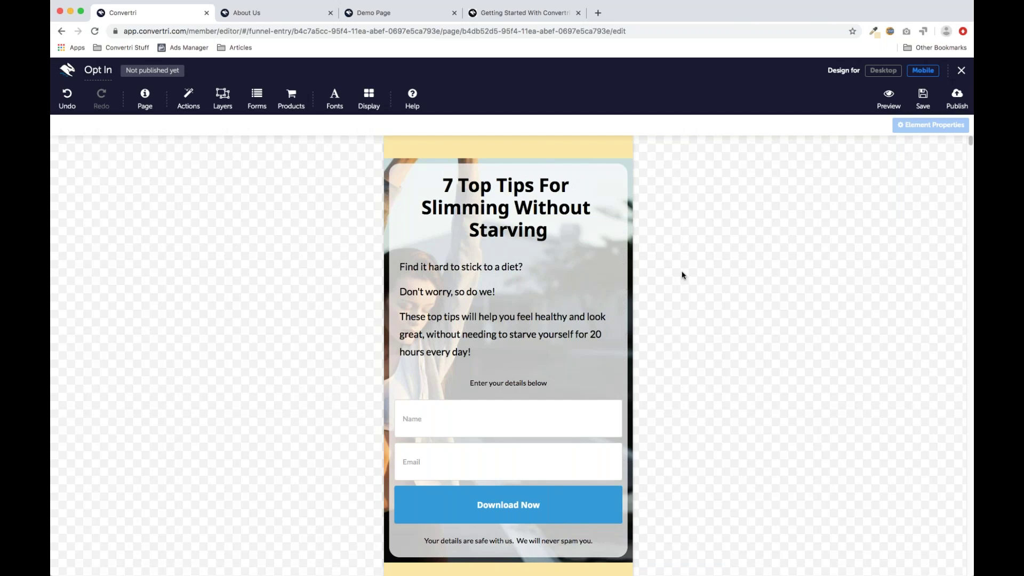
pyautogui.scroll(-1, 553, 246)
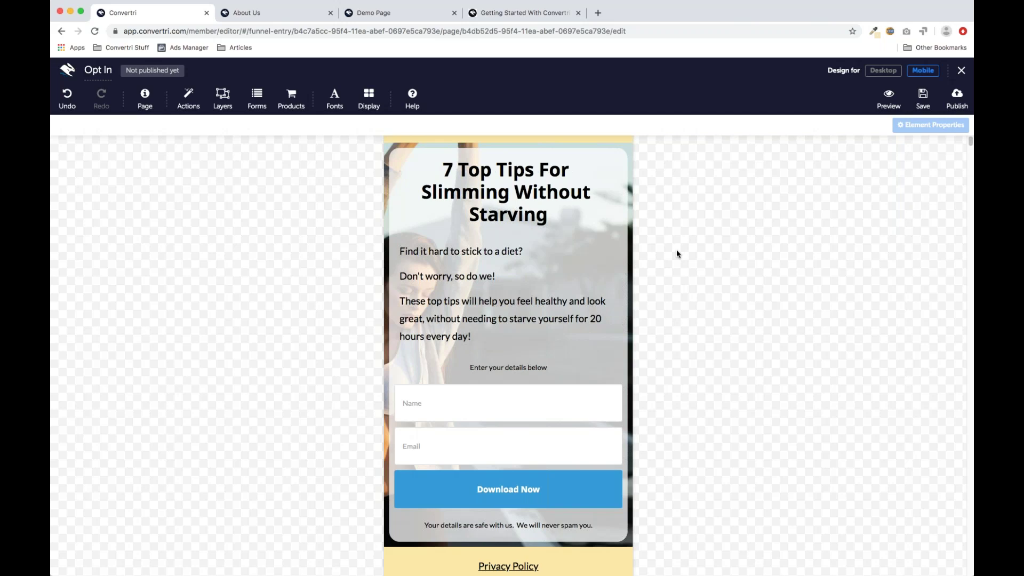
pyautogui.click(884, 71)
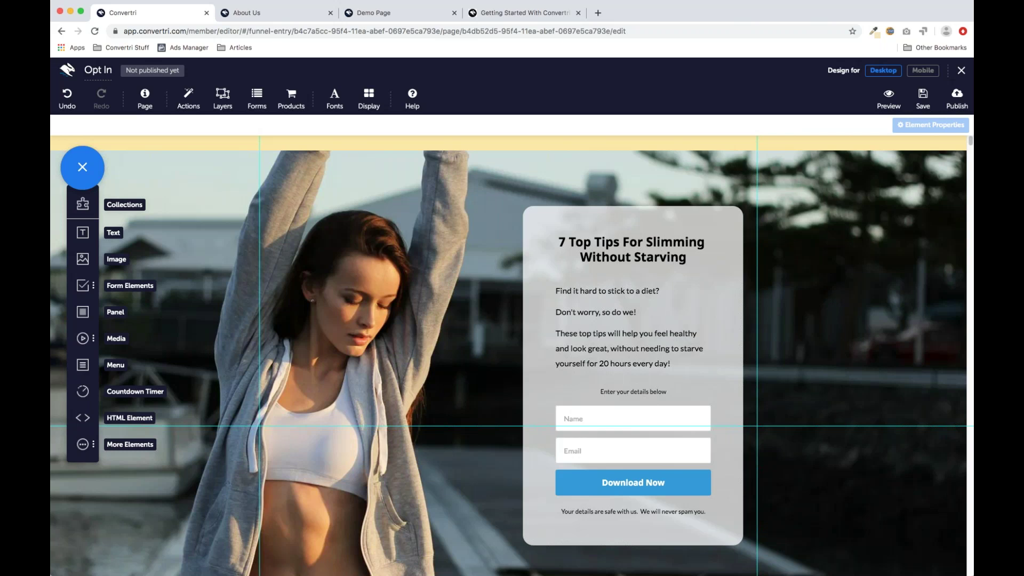
# Step: In the Convertri knowledge base, open the Domains and Hosting walkthrough on publishing pages on a sub-domain and select its web address
pyautogui.click(496, 13)
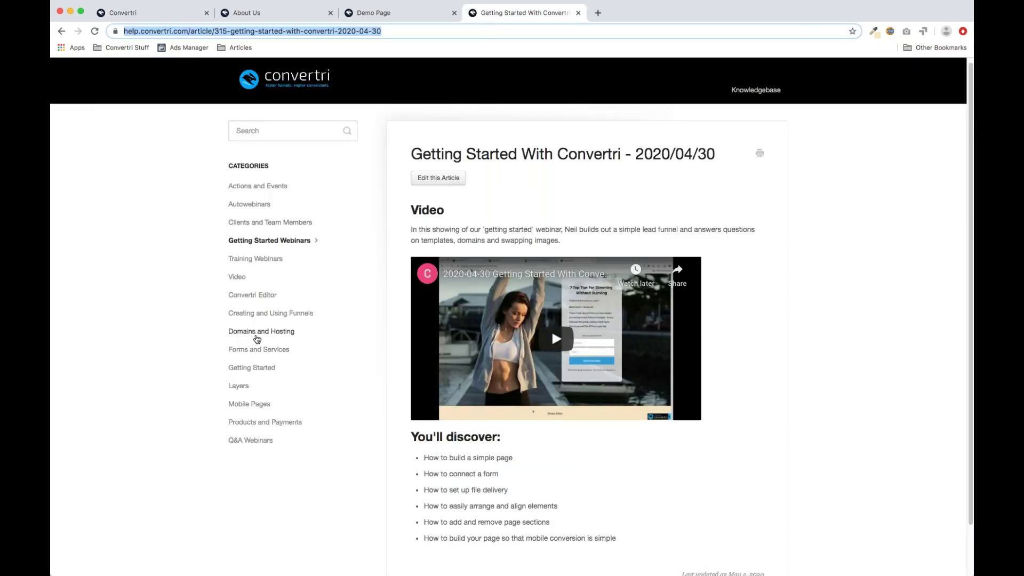
pyautogui.click(257, 335)
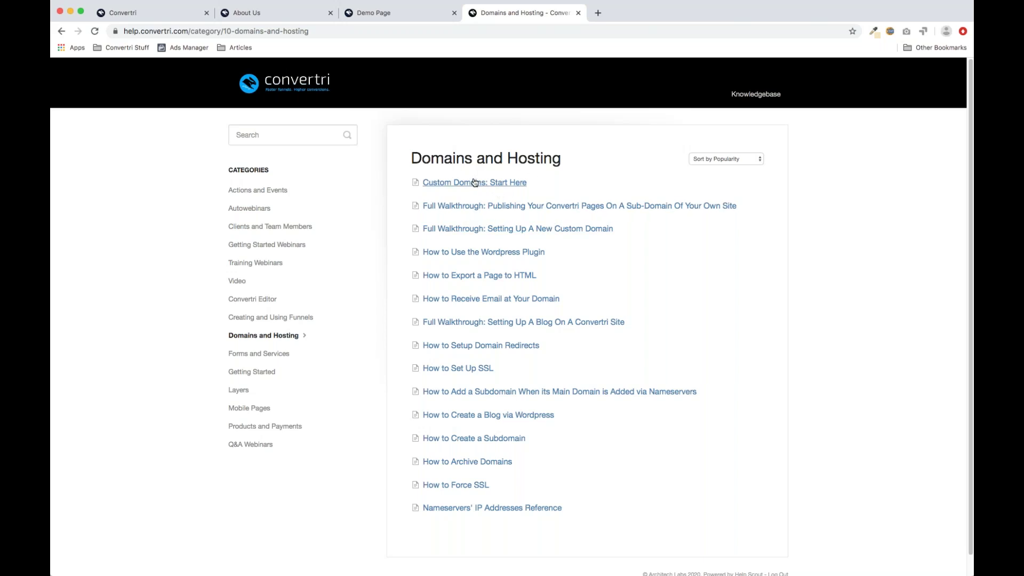
pyautogui.click(572, 207)
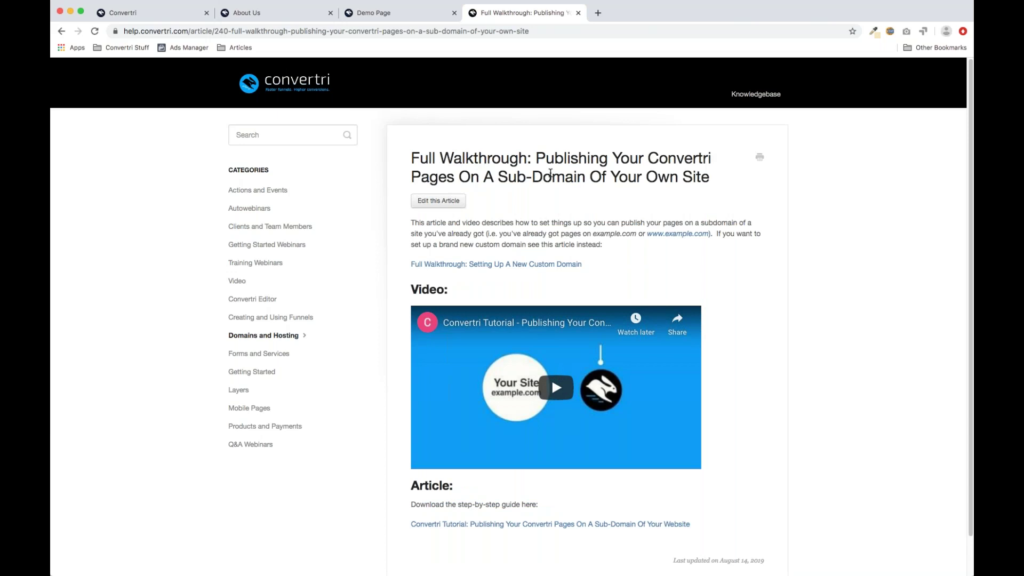
pyautogui.click(323, 31)
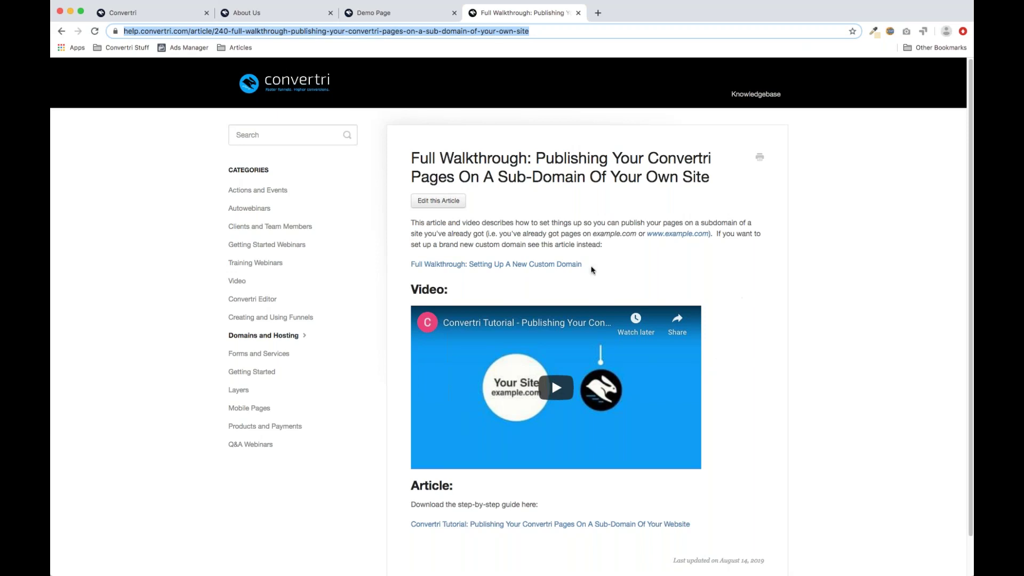
pyautogui.scroll(-1, 721, 259)
pyautogui.scroll(1, 721, 260)
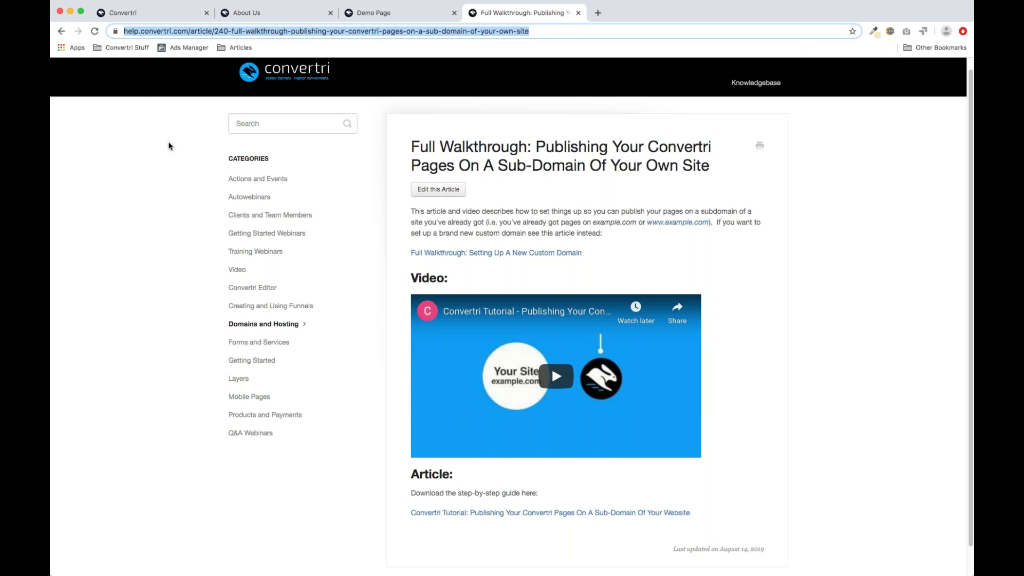
# Step: Back in the page editor, add the gallery image DSC00948.JPG to the desktop layout, scaled down over the woman's head
pyautogui.click(165, 18)
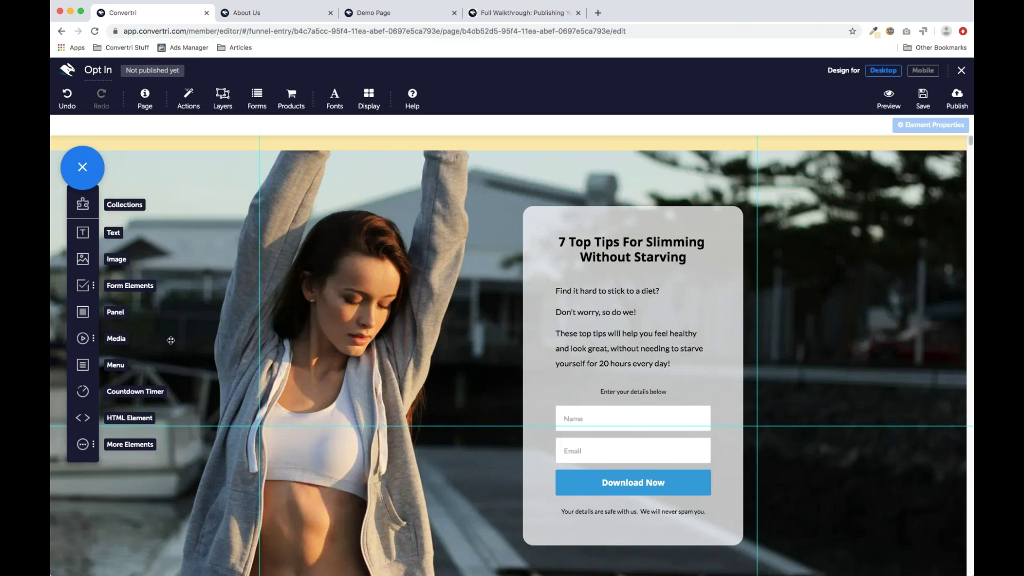
pyautogui.scroll(-2, 642, 297)
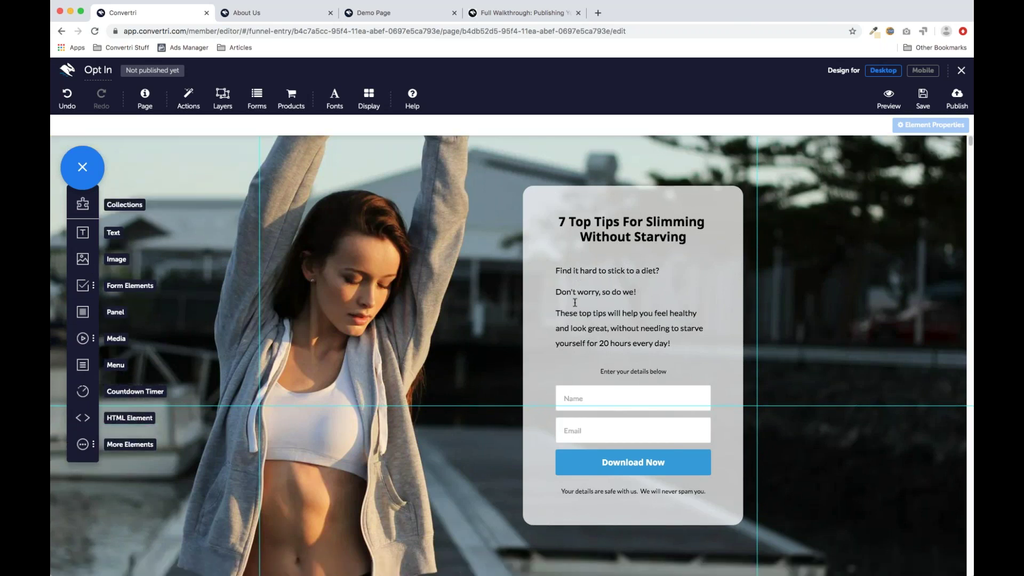
pyautogui.scroll(2, 320, 321)
pyautogui.moveTo(82, 260); pyautogui.dragTo(313, 230)
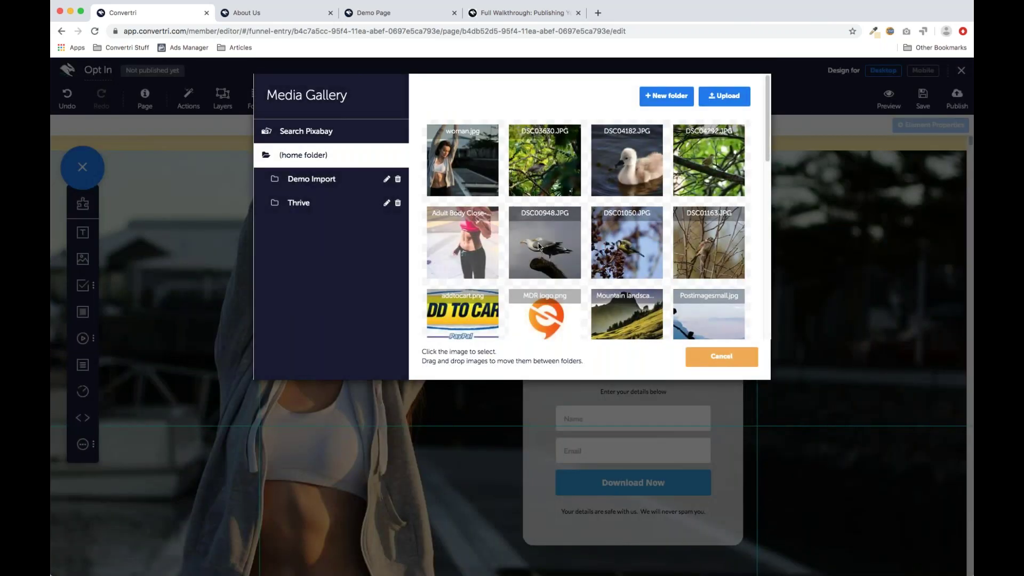
pyautogui.click(543, 239)
pyautogui.click(641, 359)
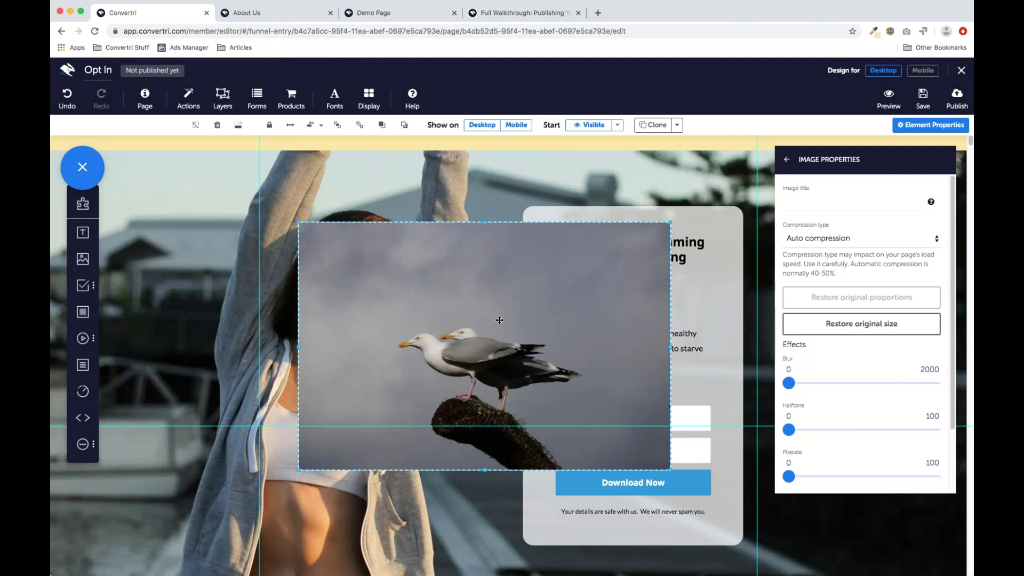
pyautogui.moveTo(505, 315); pyautogui.dragTo(360, 304)
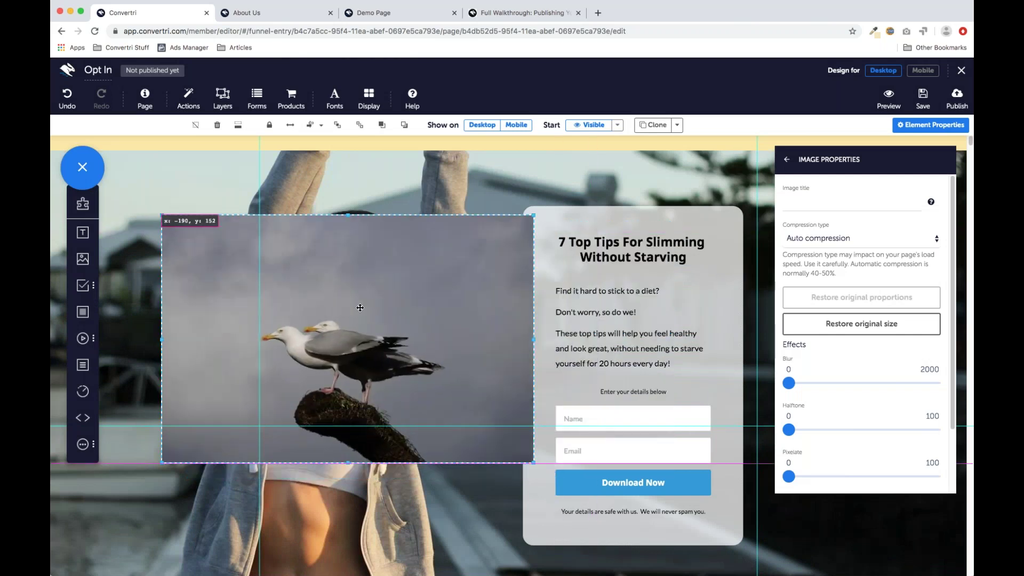
pyautogui.moveTo(527, 457); pyautogui.dragTo(377, 366)
pyautogui.moveTo(246, 381); pyautogui.dragTo(351, 342)
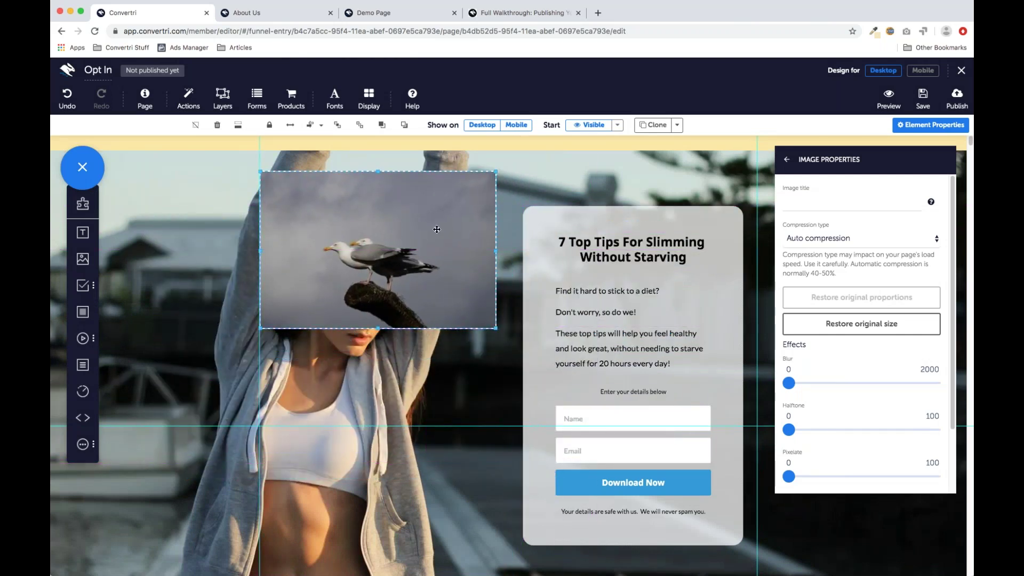
# Step: On the mobile layout, shrink the seagull image and centre it at the top of the section above the opt-in box
pyautogui.click(923, 70)
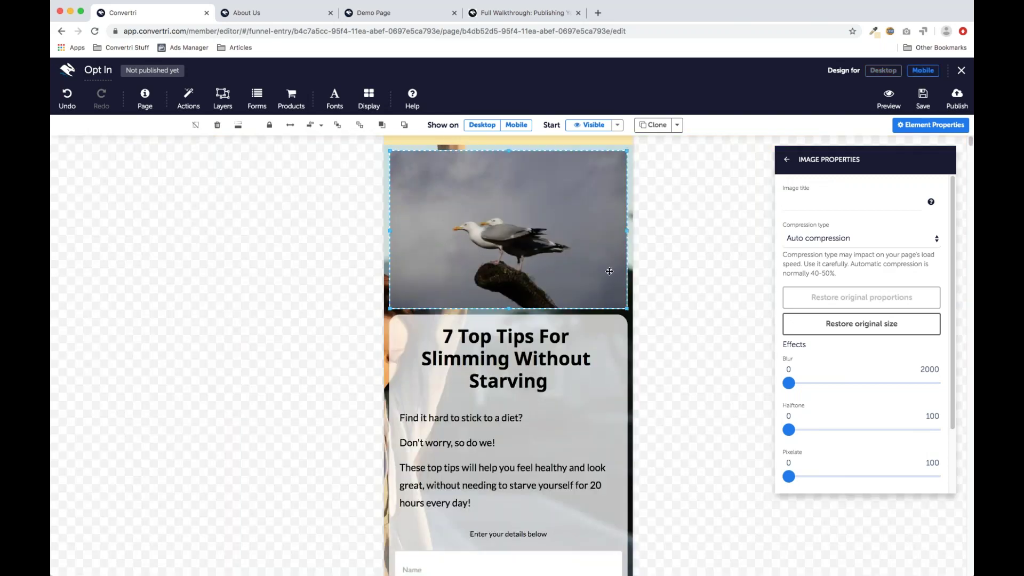
pyautogui.moveTo(627, 308); pyautogui.dragTo(581, 278)
pyautogui.moveTo(494, 238); pyautogui.dragTo(512, 193)
pyautogui.click(507, 204)
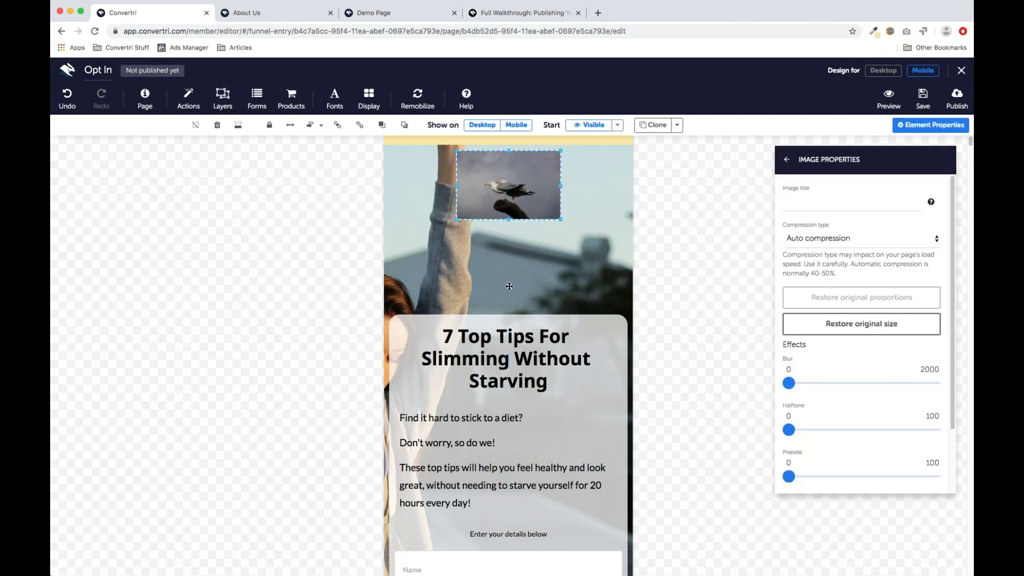
# Step: Enlarge the seagull image in the desktop design and compare it with the mobile design
pyautogui.click(883, 70)
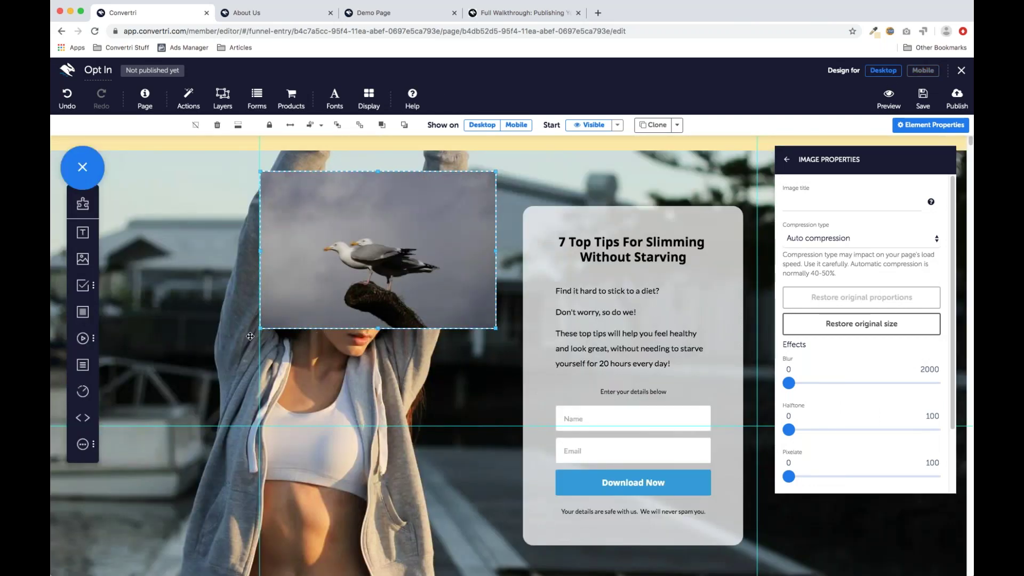
pyautogui.moveTo(261, 329); pyautogui.dragTo(119, 412)
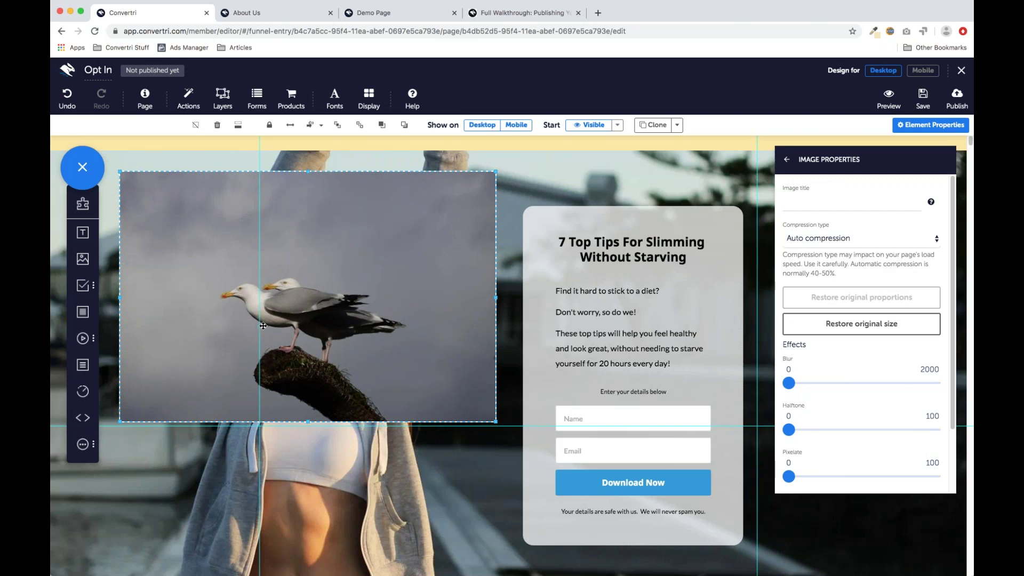
pyautogui.click(914, 71)
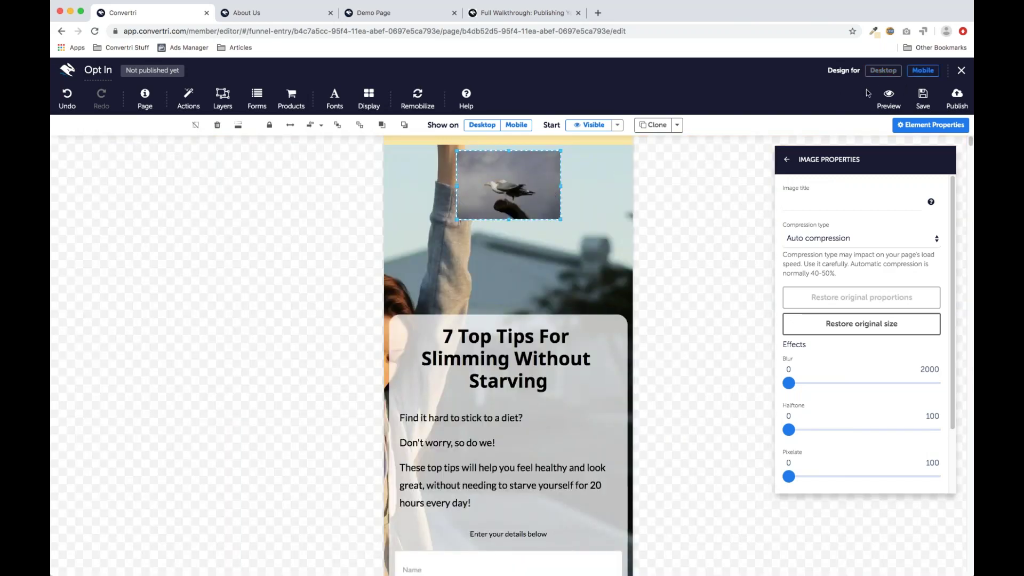
pyautogui.click(877, 73)
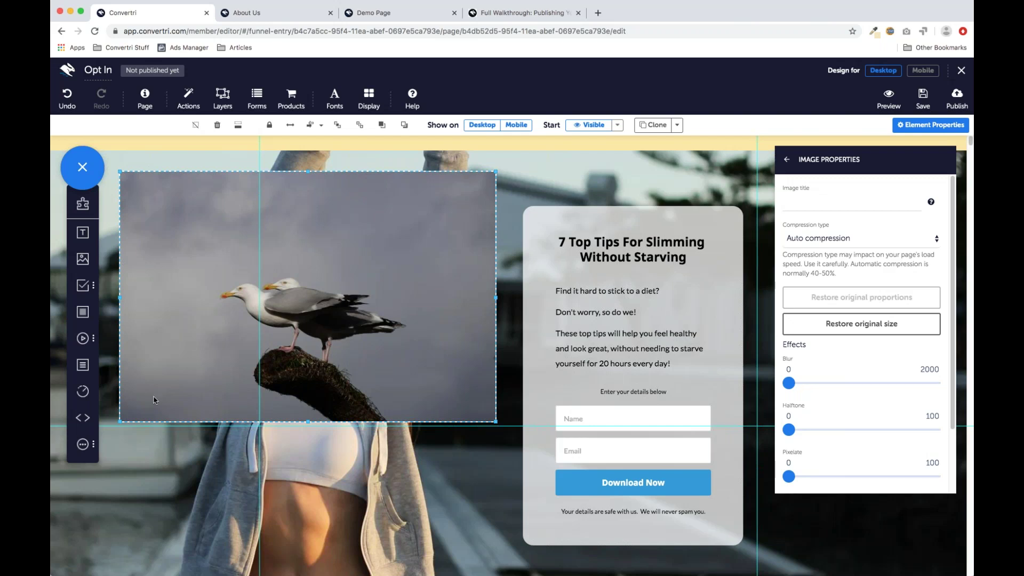
# Step: Add a YouTube video element to the desktop page, then shrink and position it over the seagull image
pyautogui.click(81, 339)
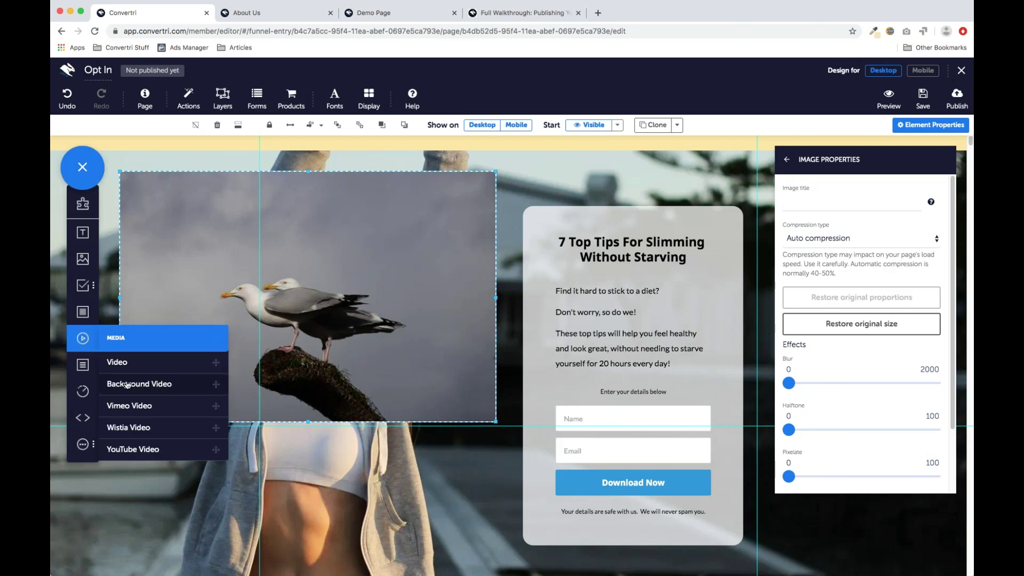
pyautogui.moveTo(201, 450); pyautogui.dragTo(287, 291)
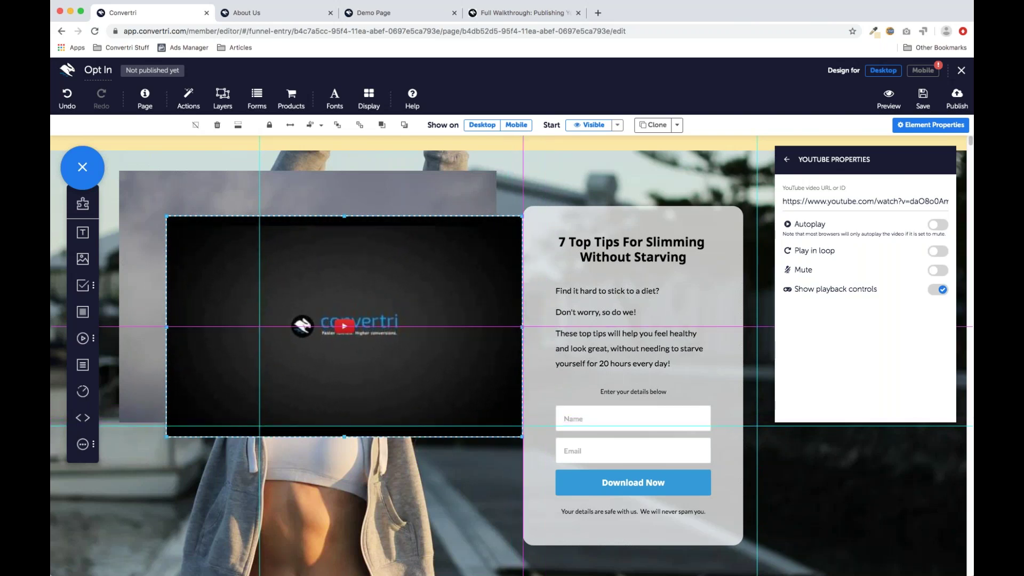
pyautogui.moveTo(332, 313); pyautogui.dragTo(309, 240)
pyautogui.moveTo(478, 420)
pyautogui.mouseDown()
pyautogui.moveTo(527, 436)
pyautogui.moveTo(475, 417)
pyautogui.mouseUp()
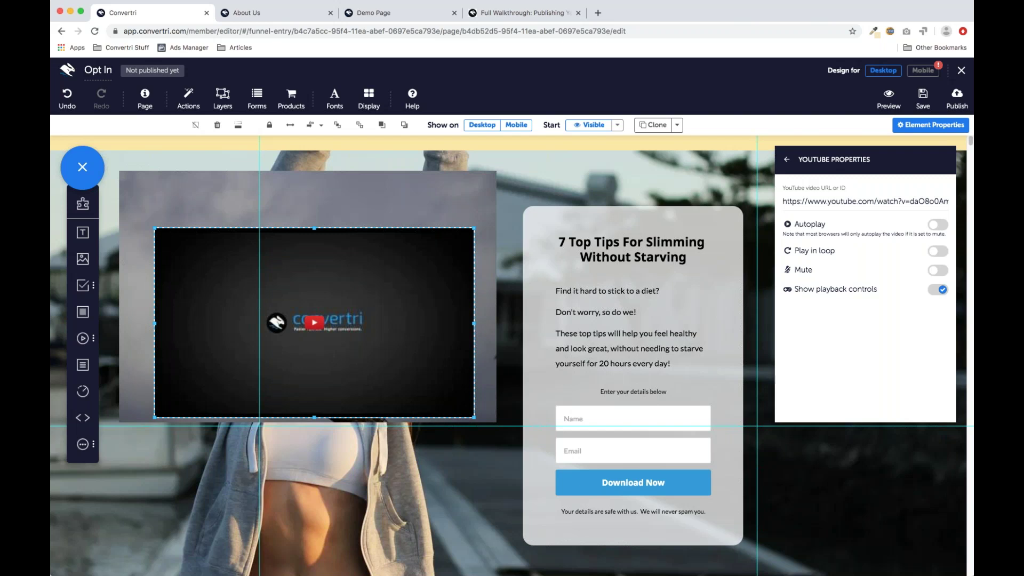
pyautogui.moveTo(384, 352); pyautogui.dragTo(365, 328)
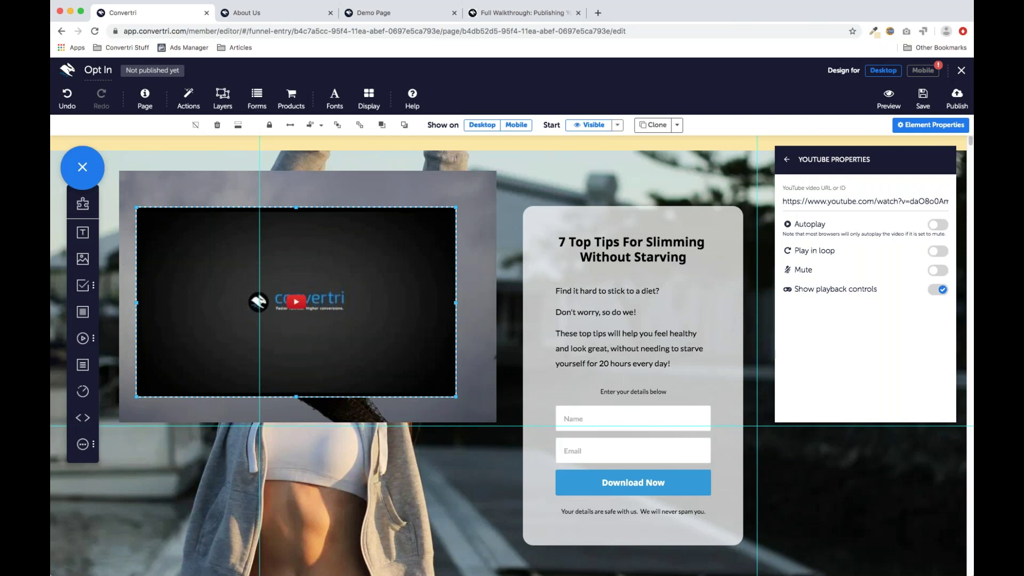
# Step: Delete the YouTube video element and look through the available media elements
pyautogui.click(217, 125)
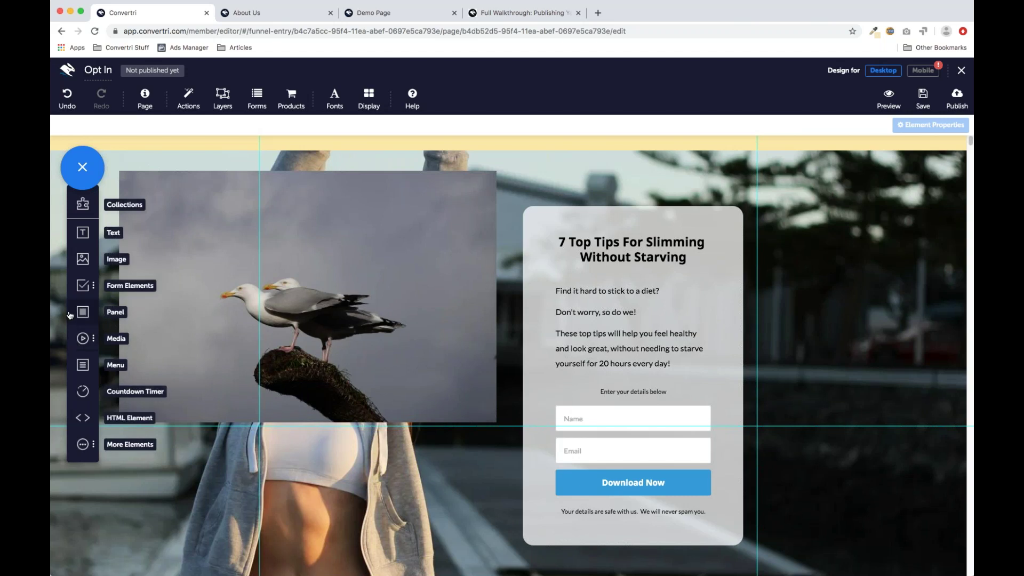
pyautogui.click(85, 339)
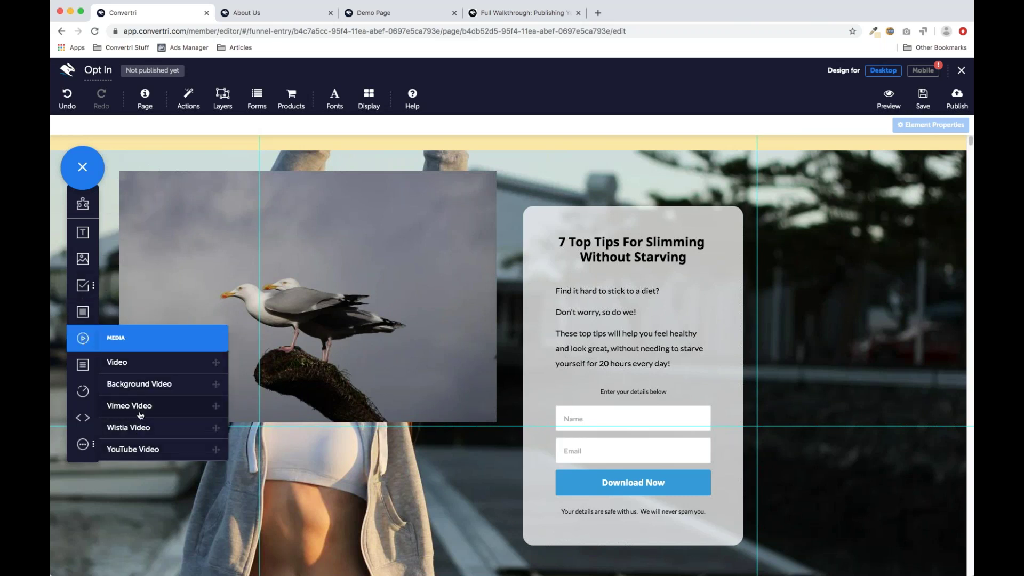
pyautogui.click(91, 342)
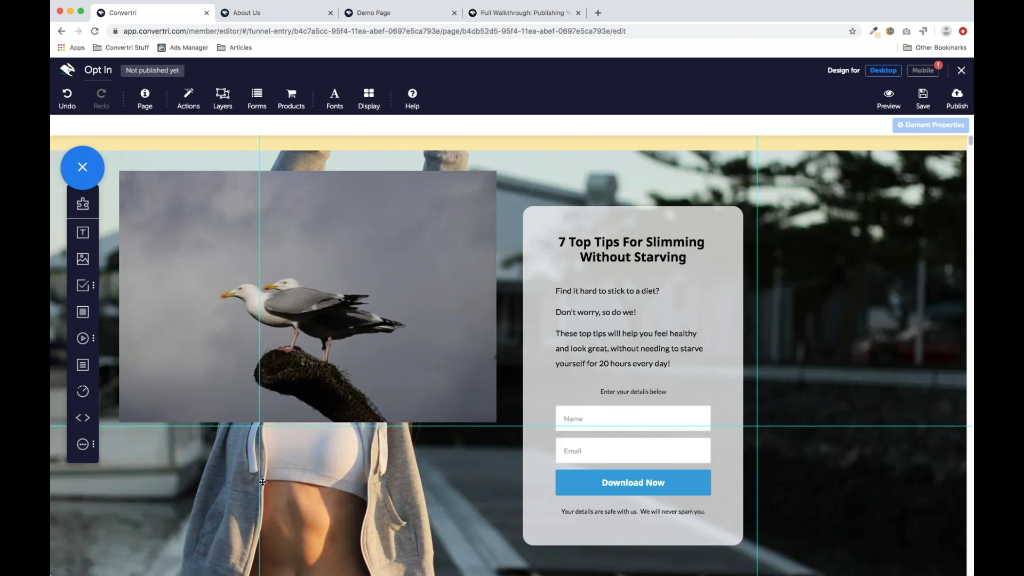
# Step: Add an HTML element, enlarge it over the seagull image, and open its code editor without entering any code
pyautogui.moveTo(80, 420); pyautogui.dragTo(376, 346)
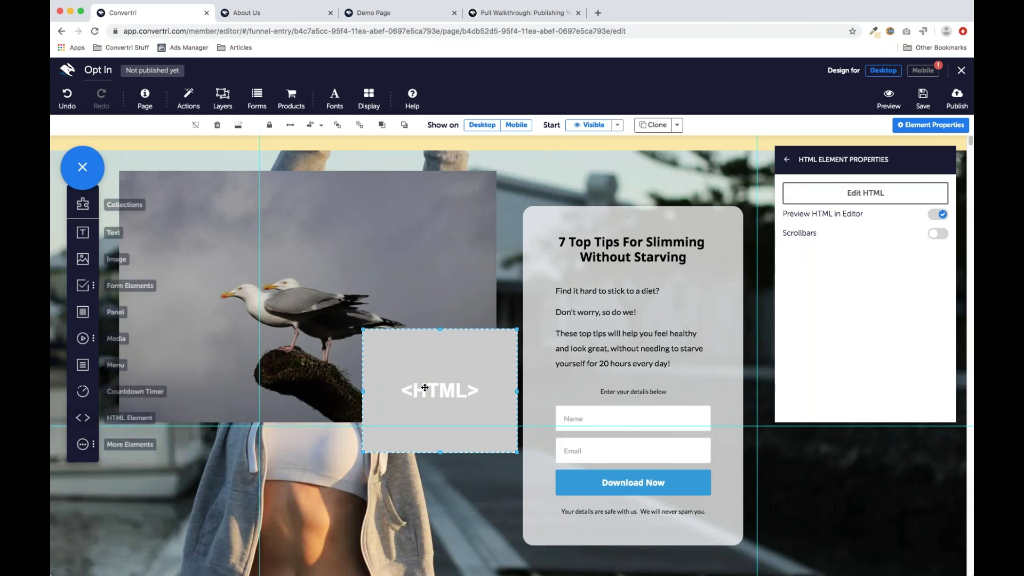
pyautogui.moveTo(395, 347); pyautogui.dragTo(256, 253)
pyautogui.moveTo(375, 357); pyautogui.dragTo(522, 431)
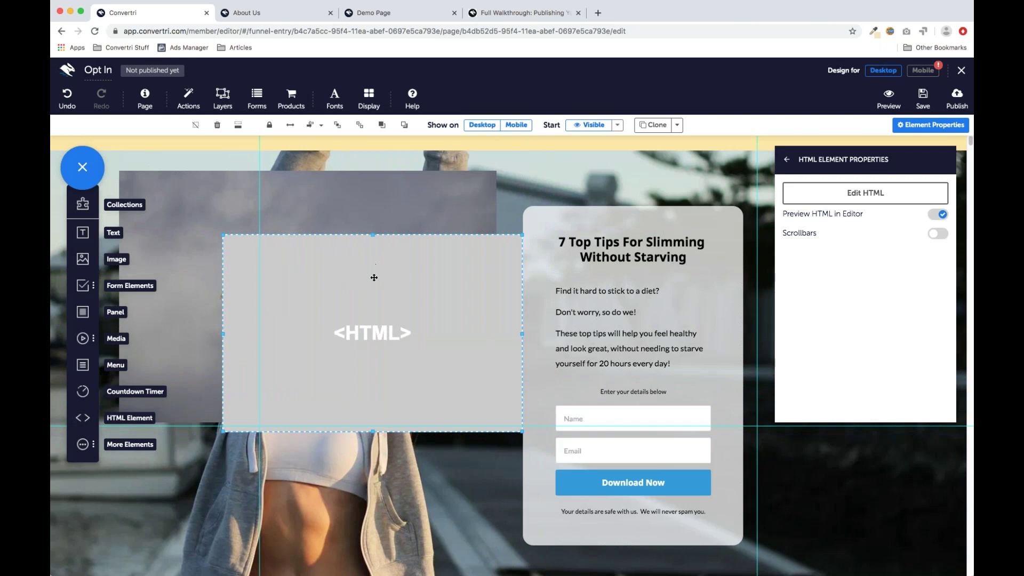
pyautogui.moveTo(374, 277); pyautogui.dragTo(309, 267)
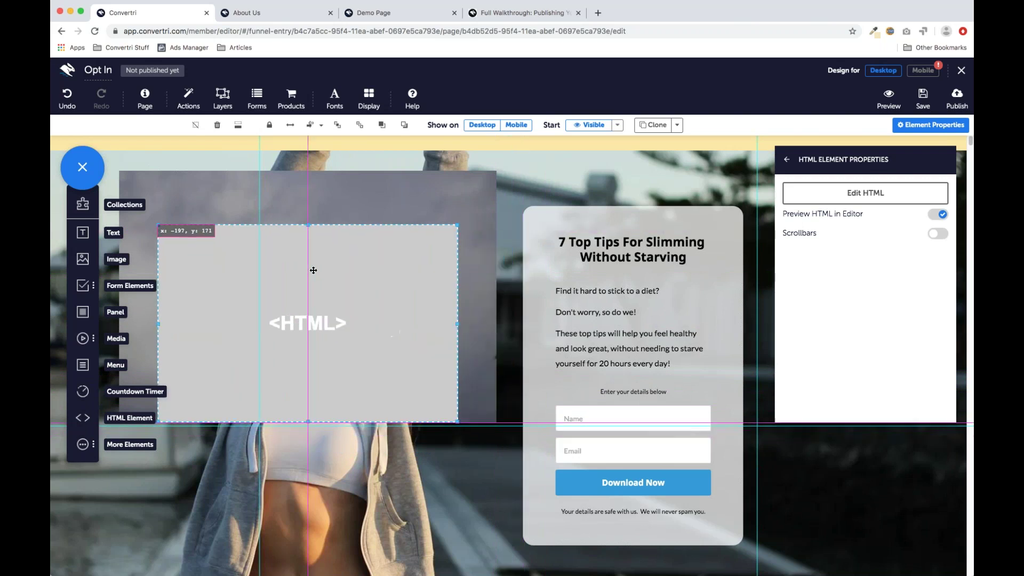
pyautogui.click(844, 201)
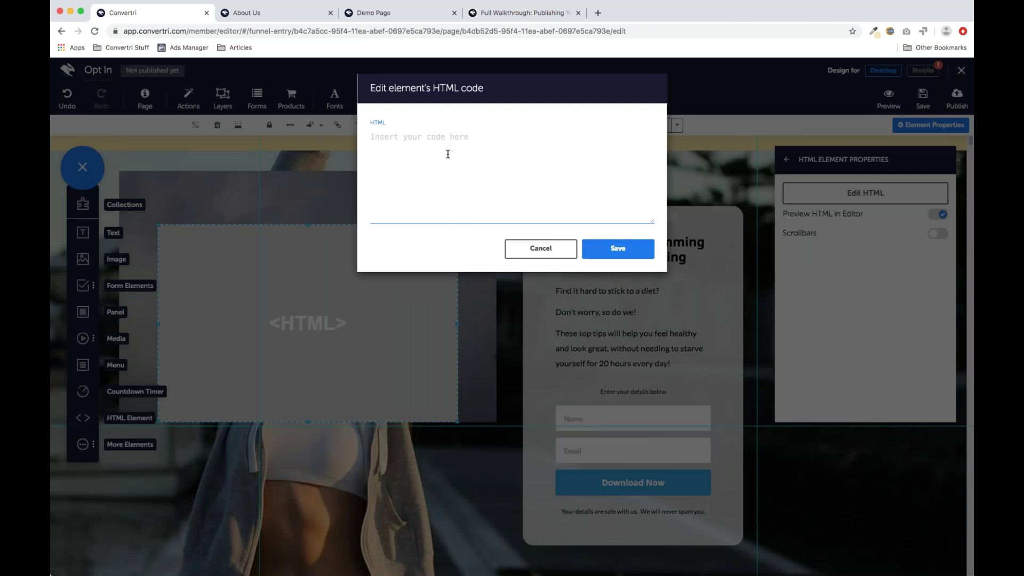
pyautogui.click(607, 255)
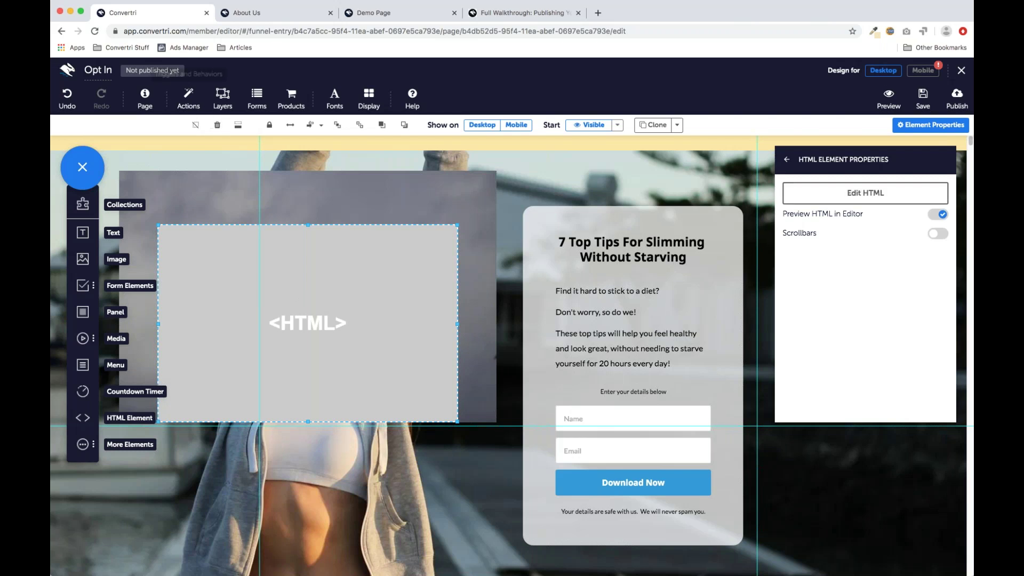
# Step: Delete the HTML element and the seagull image from the desktop page
pyautogui.click(524, 223)
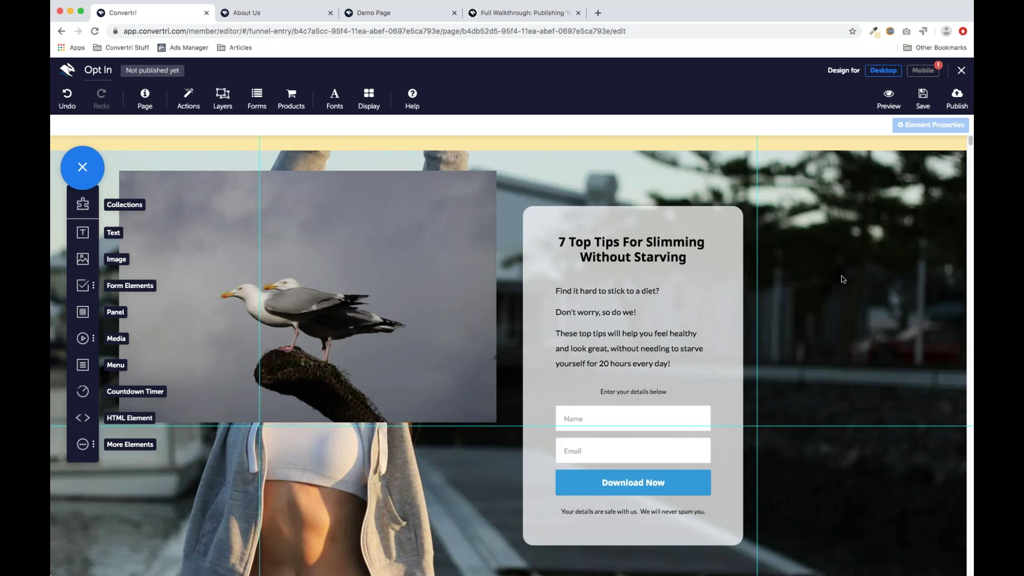
pyautogui.click(376, 243)
pyautogui.click(218, 126)
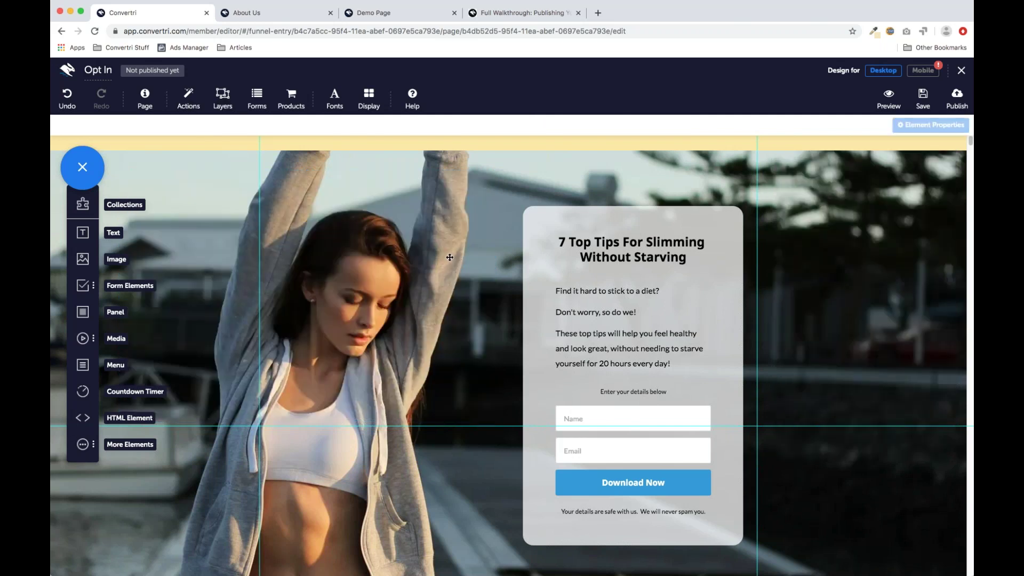
# Step: Remobilize the Opt In page's mobile layout and exit the page editor to the Demo funnel overview
pyautogui.click(618, 213)
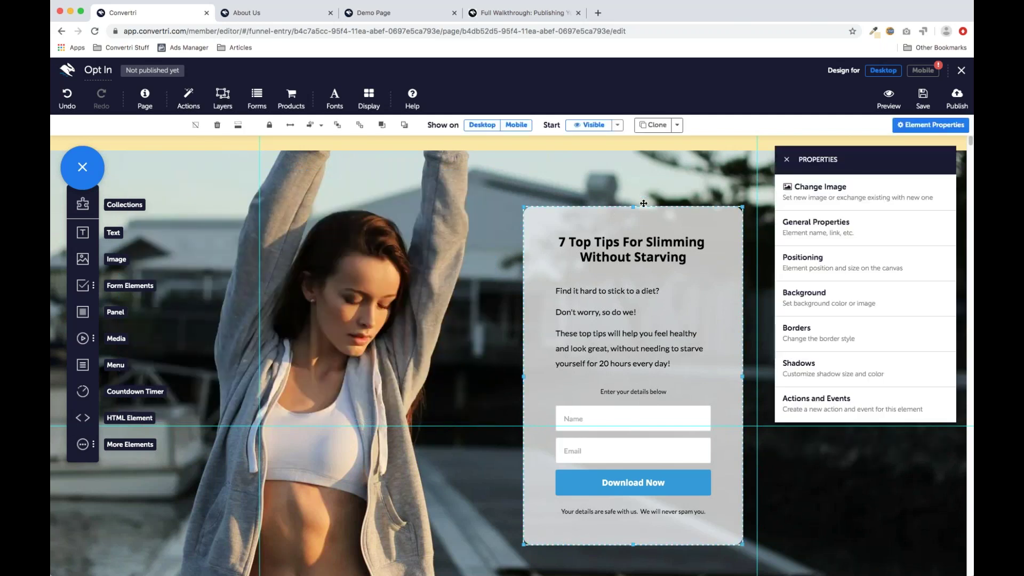
pyautogui.click(923, 70)
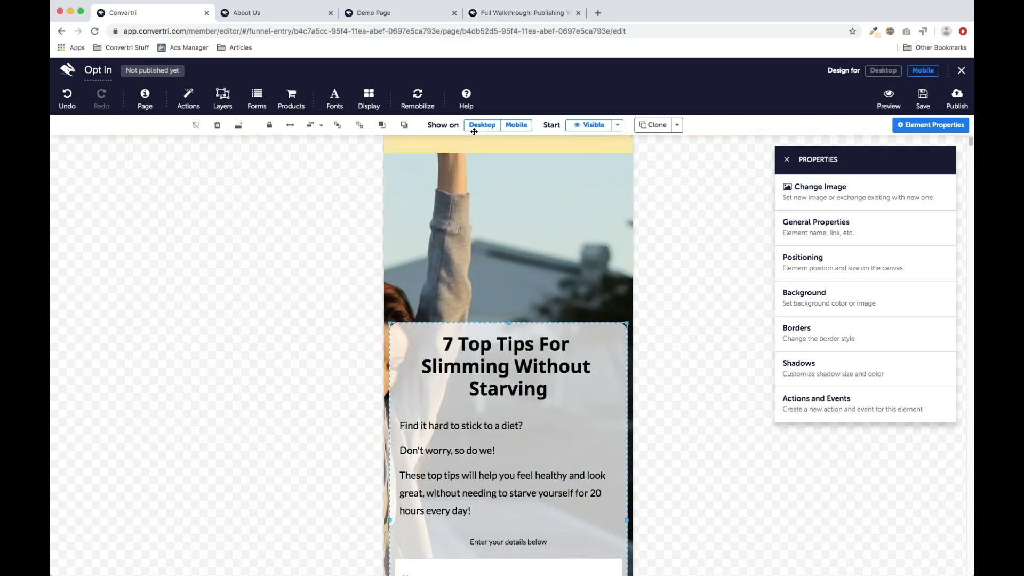
pyautogui.click(418, 98)
pyautogui.click(441, 134)
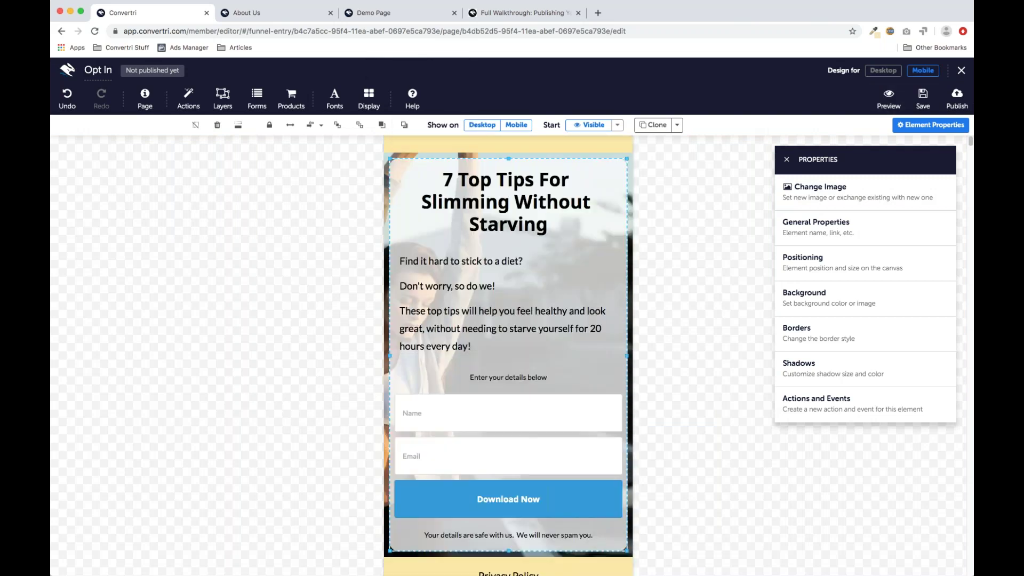
pyautogui.click(651, 245)
pyautogui.click(884, 71)
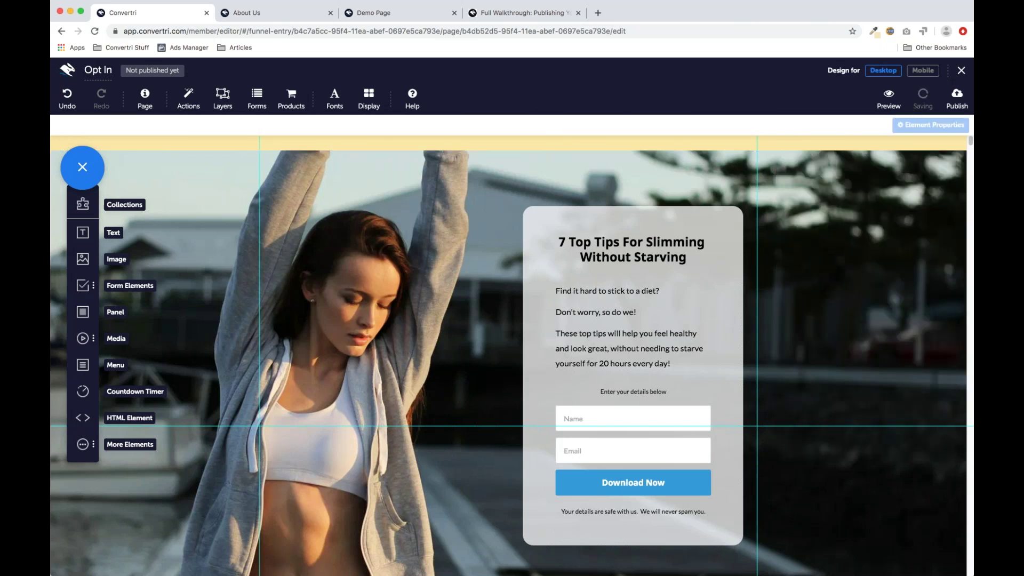
pyautogui.click(961, 71)
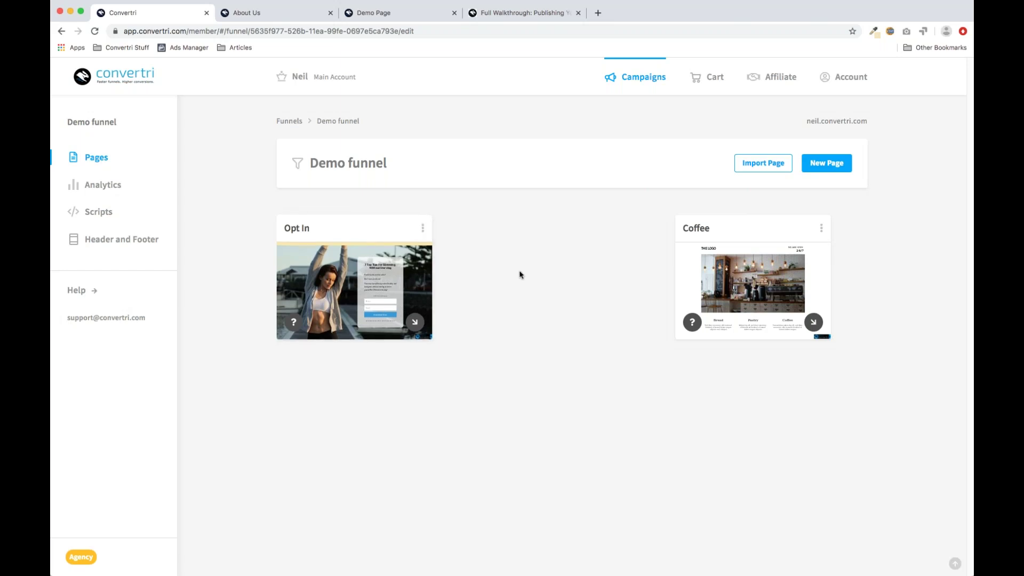
# Step: Clone the Opt In page as "Thank You Page" and place the copy between the Opt In and Coffee pages
pyautogui.click(424, 228)
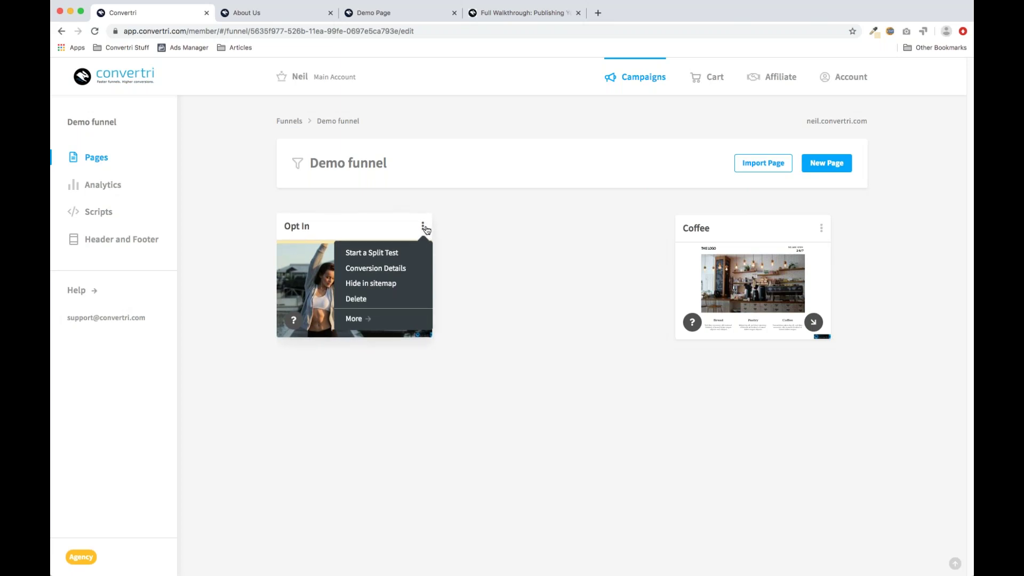
pyautogui.click(354, 319)
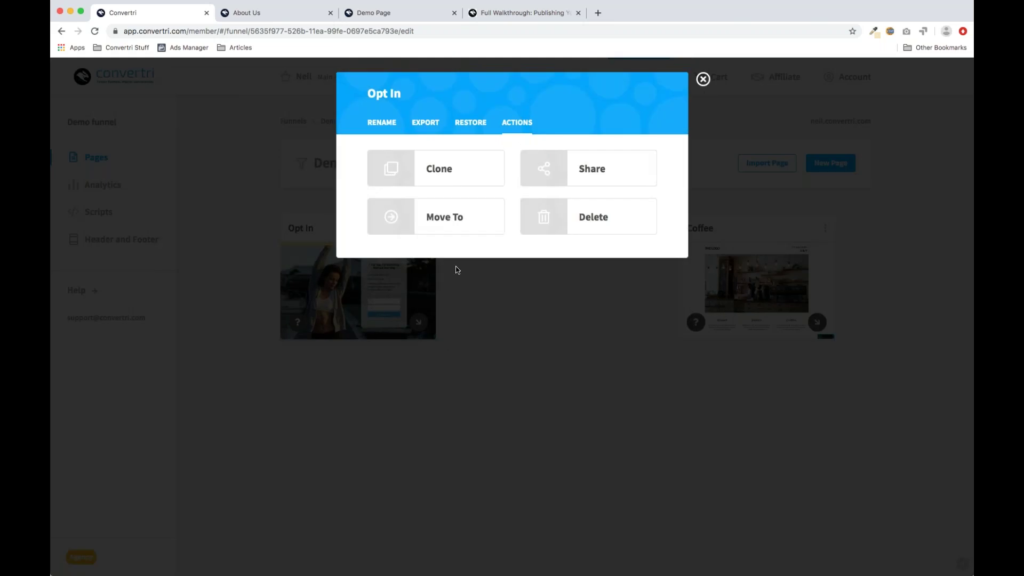
pyautogui.click(400, 179)
pyautogui.click(399, 189)
pyautogui.write('Thank')
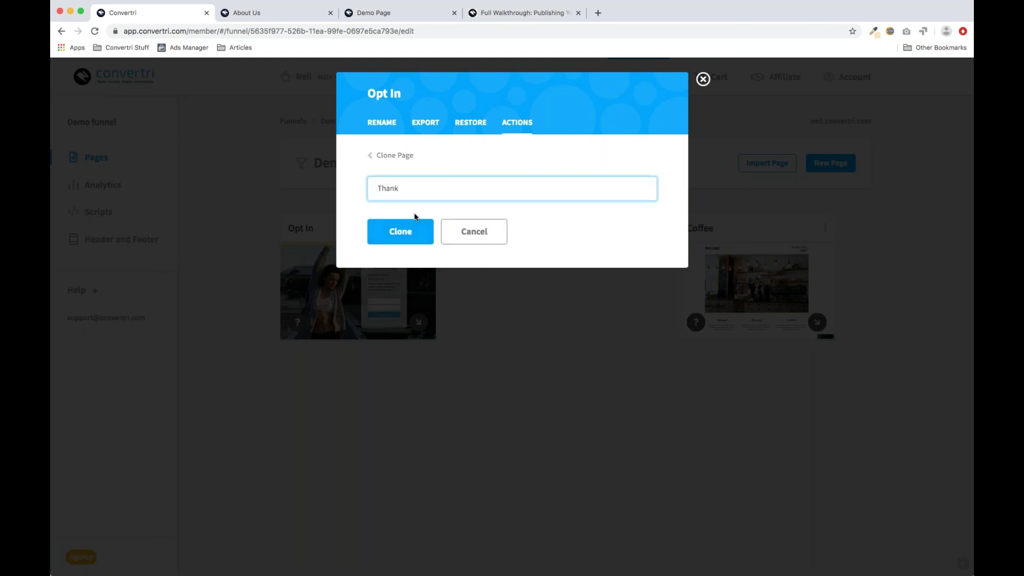
pyautogui.write(' You Page')
pyautogui.click(409, 244)
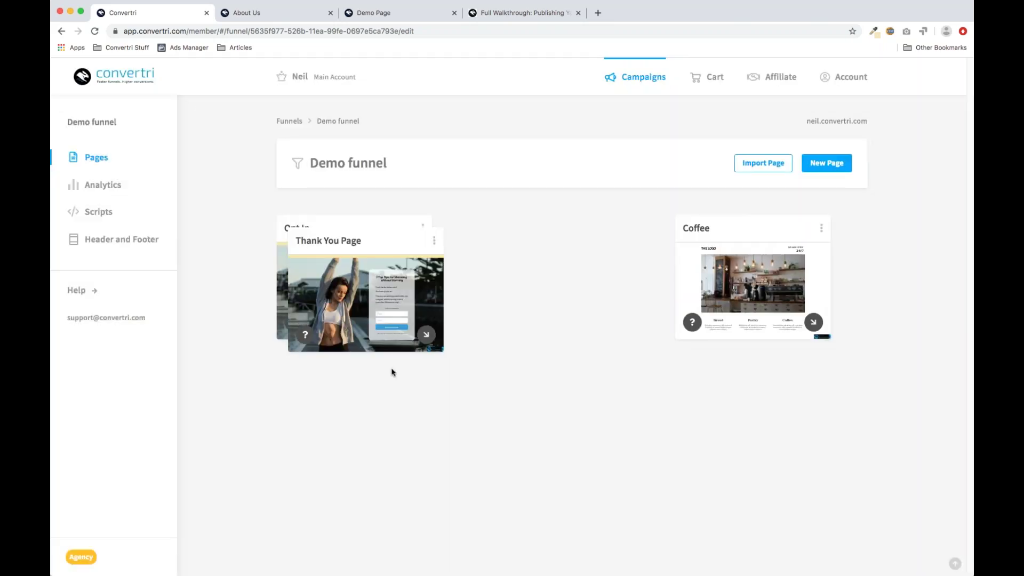
pyautogui.moveTo(376, 238)
pyautogui.mouseDown()
pyautogui.moveTo(438, 275)
pyautogui.moveTo(563, 225)
pyautogui.mouseUp()
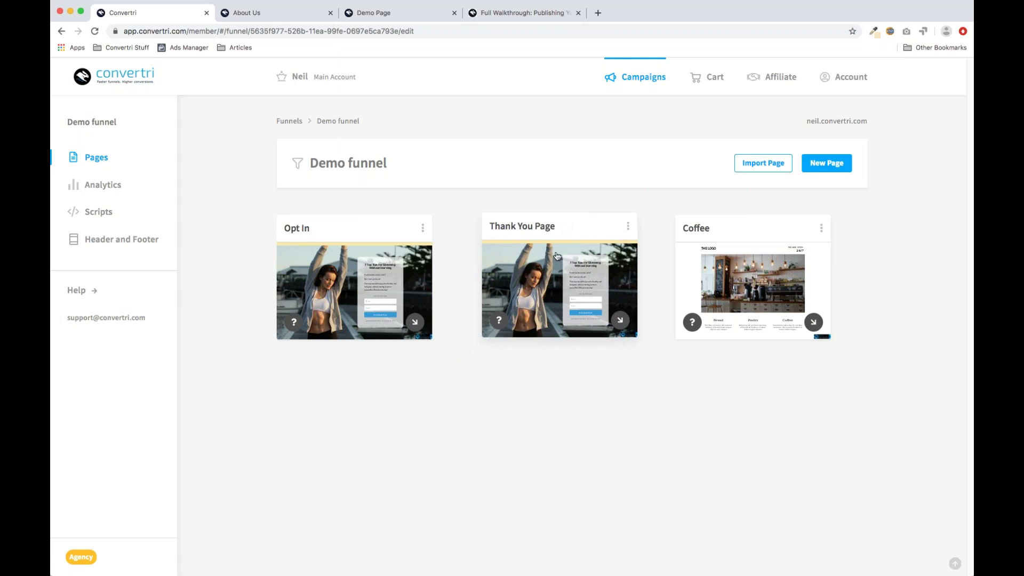
# Step: Open the Thank You Page for editing and replace its heading with "Thanks for signing up!"
pyautogui.moveTo(594, 270)
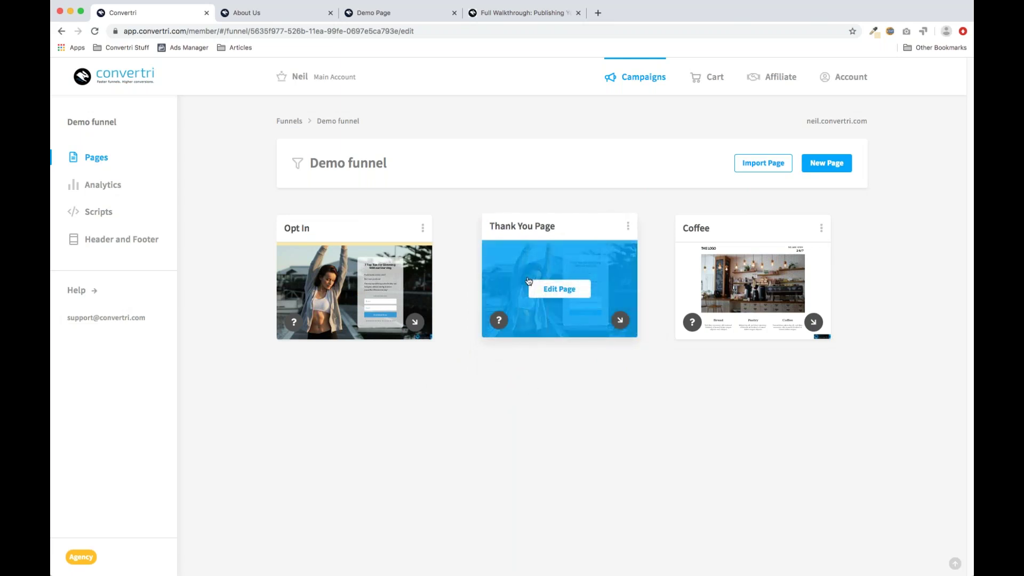
pyautogui.click(570, 291)
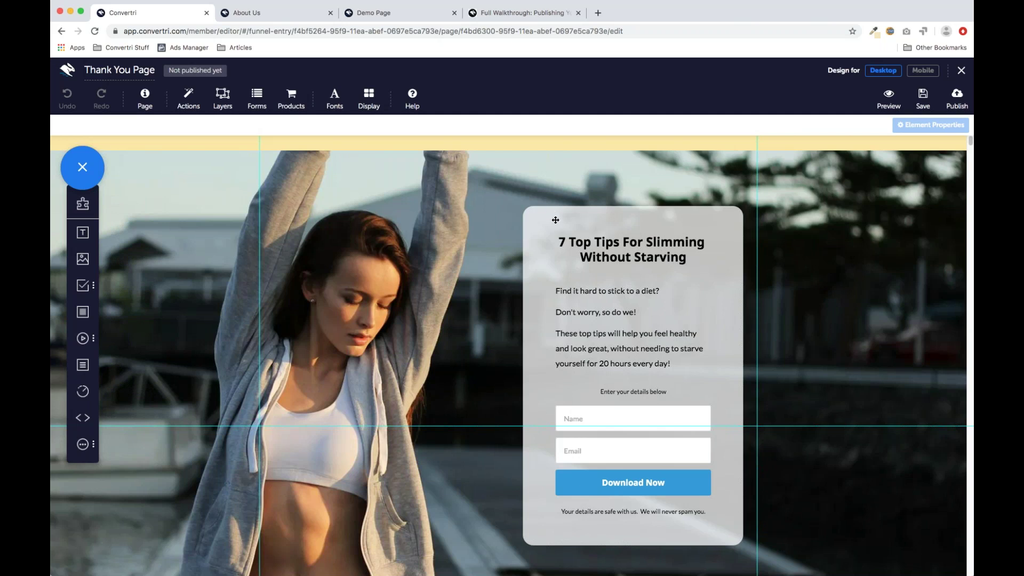
pyautogui.click(634, 258)
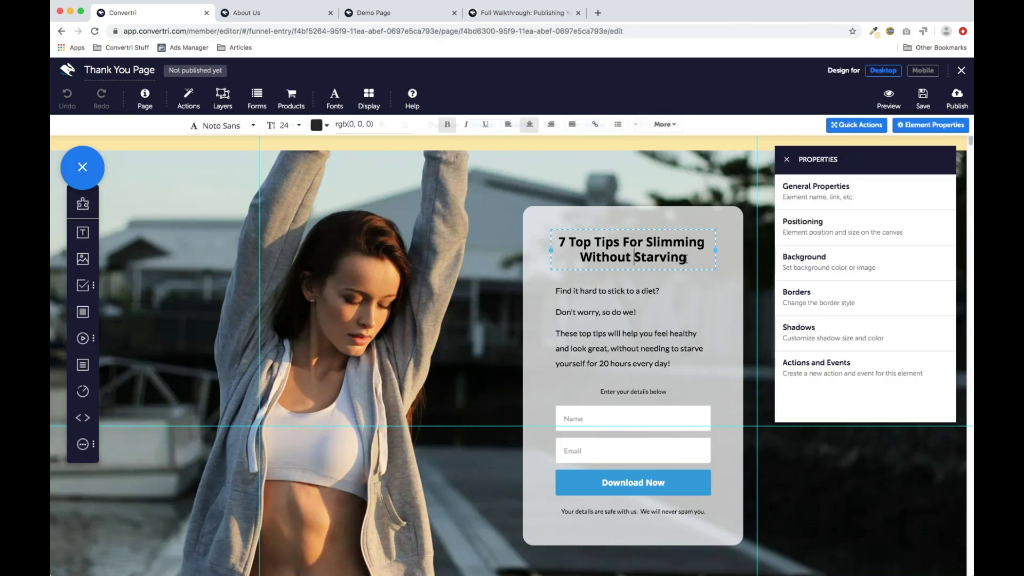
pyautogui.moveTo(687, 258); pyautogui.dragTo(561, 243)
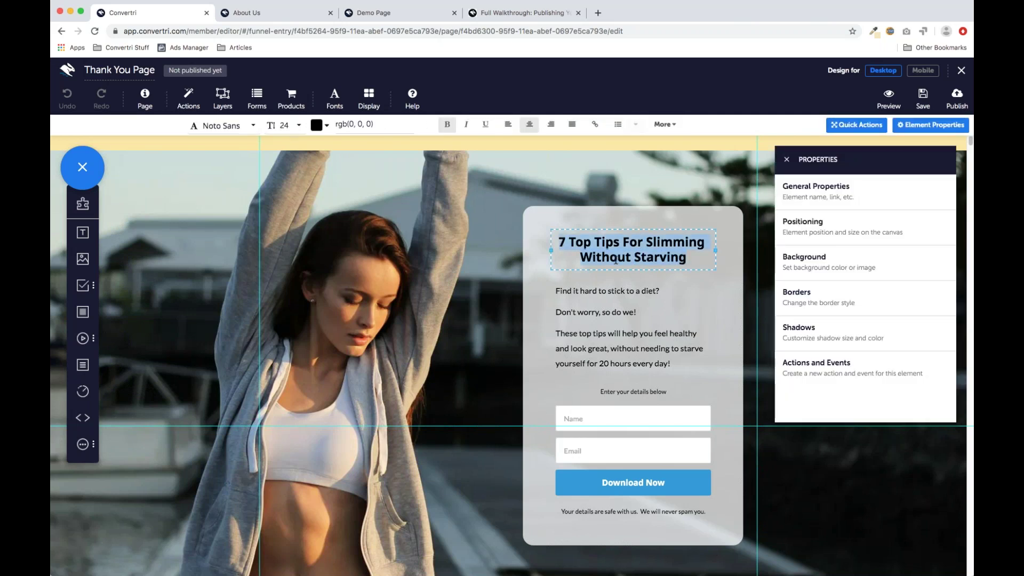
pyautogui.write('Thanks')
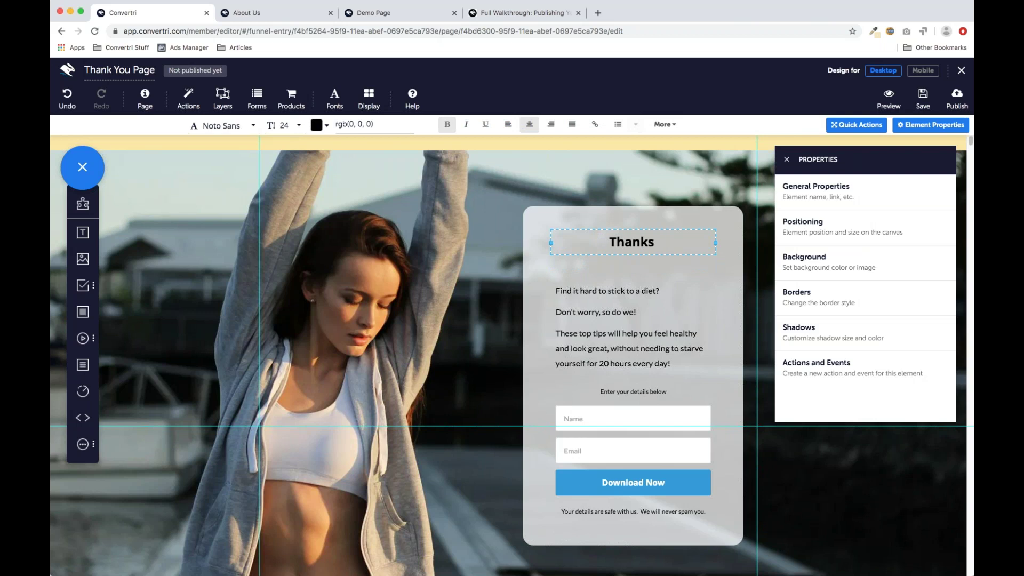
pyautogui.write(' for signing ')
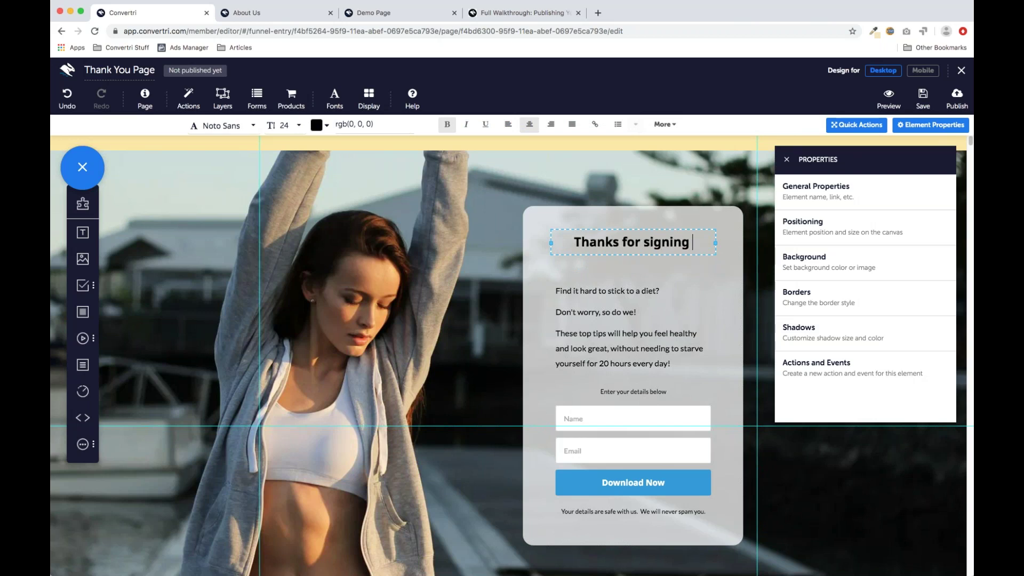
pyautogui.write('up!')
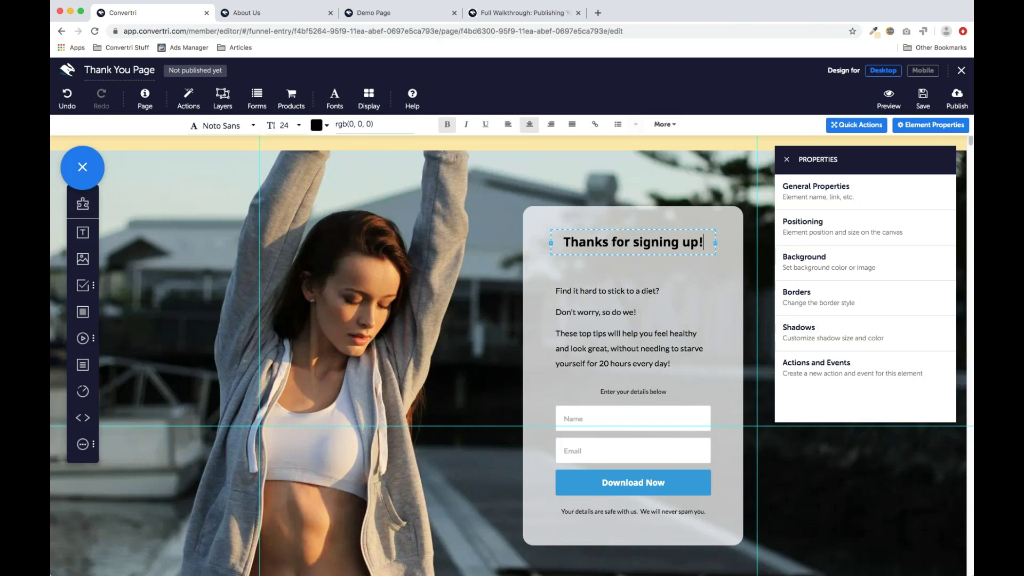
# Step: Replace the paragraph under the heading with "Click the button below to download your free report!" and move it up closer to the heading
pyautogui.click(604, 314)
pyautogui.moveTo(683, 363); pyautogui.dragTo(558, 291)
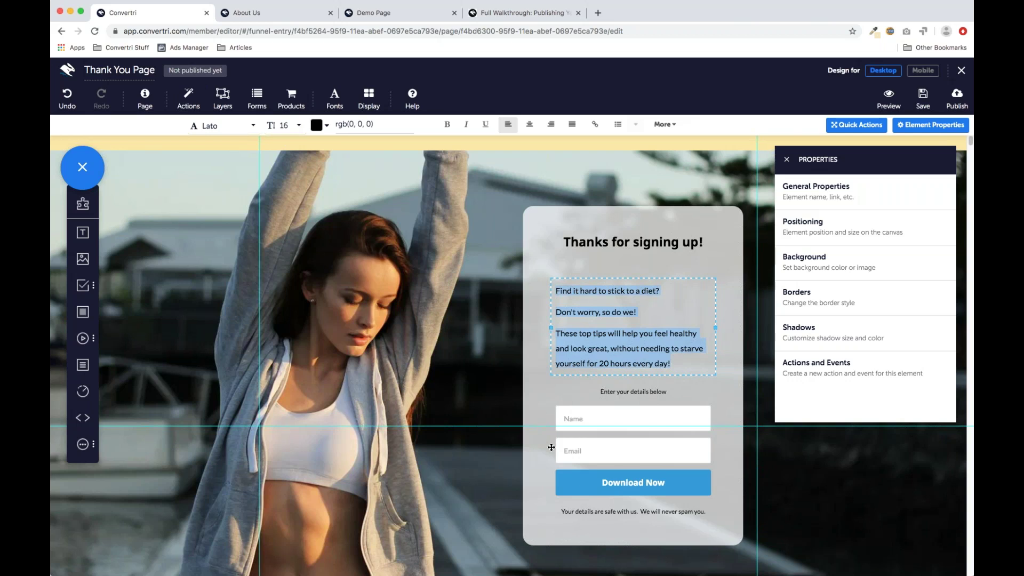
pyautogui.write('Click the button below to download your free report!')
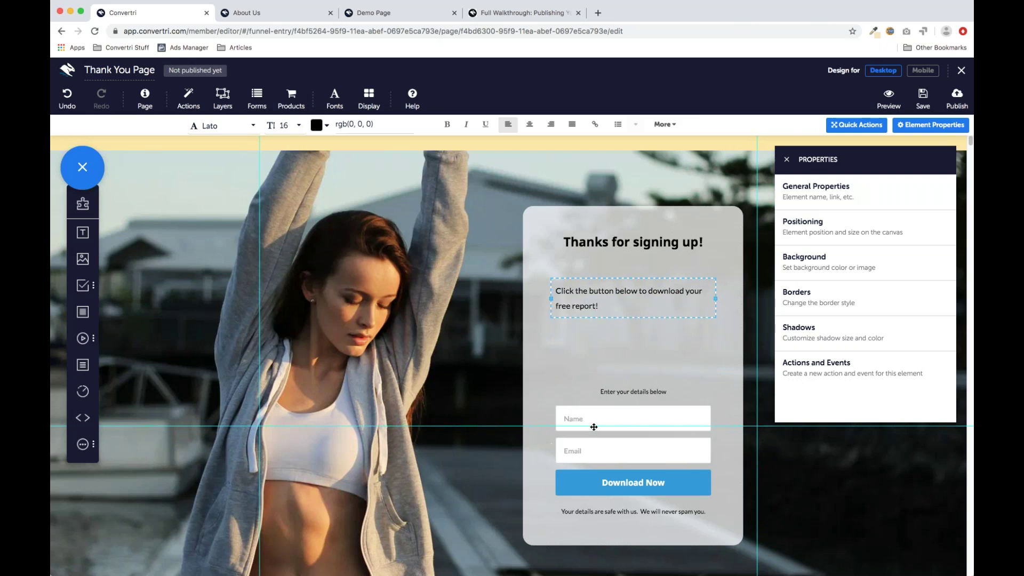
pyautogui.click(632, 318)
pyautogui.moveTo(633, 318); pyautogui.dragTo(632, 304)
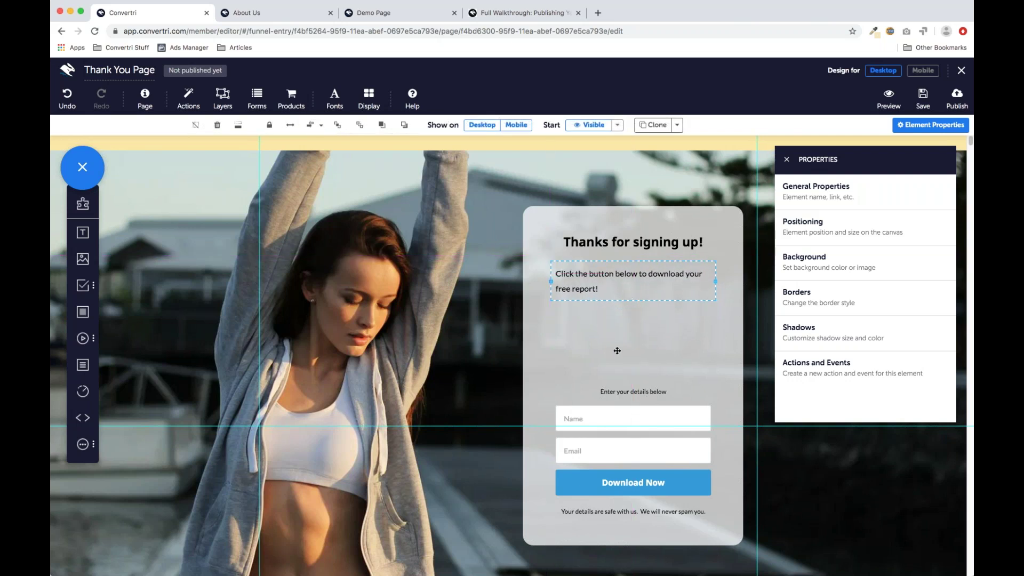
# Step: Delete the "Enter your details below" text, the Name and Email fields, and the no-spam note from the panel
pyautogui.click(618, 384)
pyautogui.press('Delete')
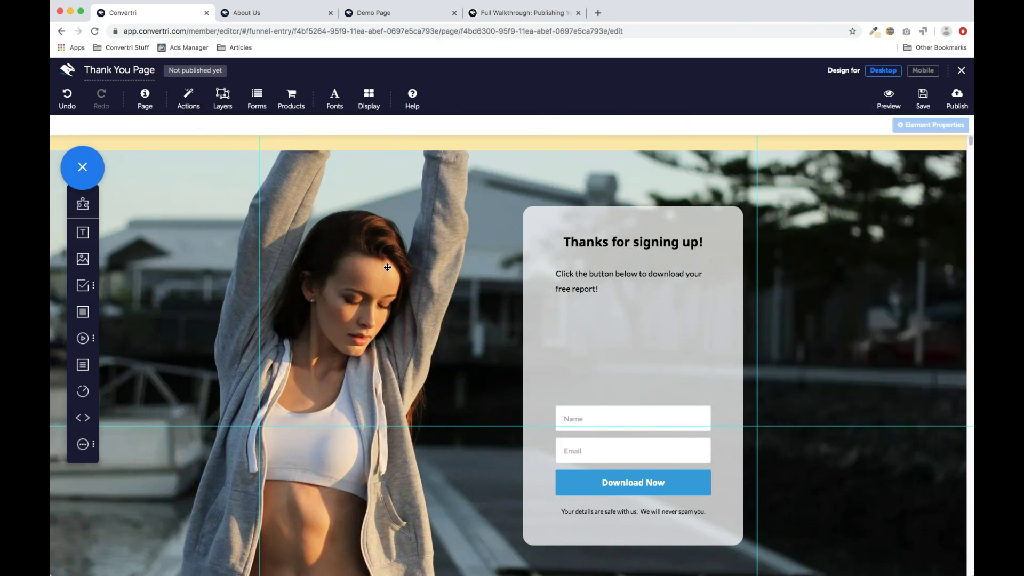
pyautogui.click(587, 414)
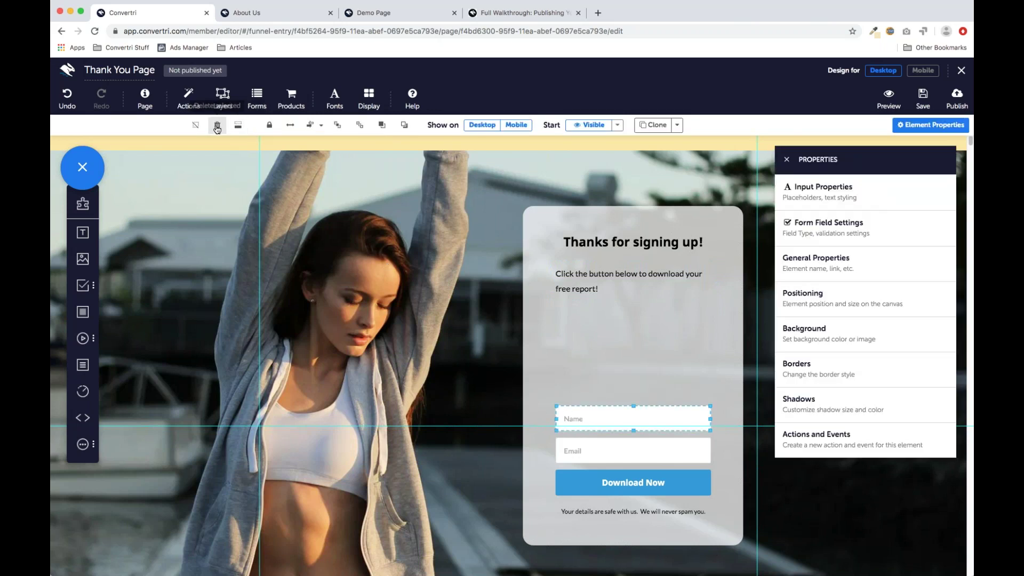
pyautogui.click(217, 125)
pyautogui.click(601, 451)
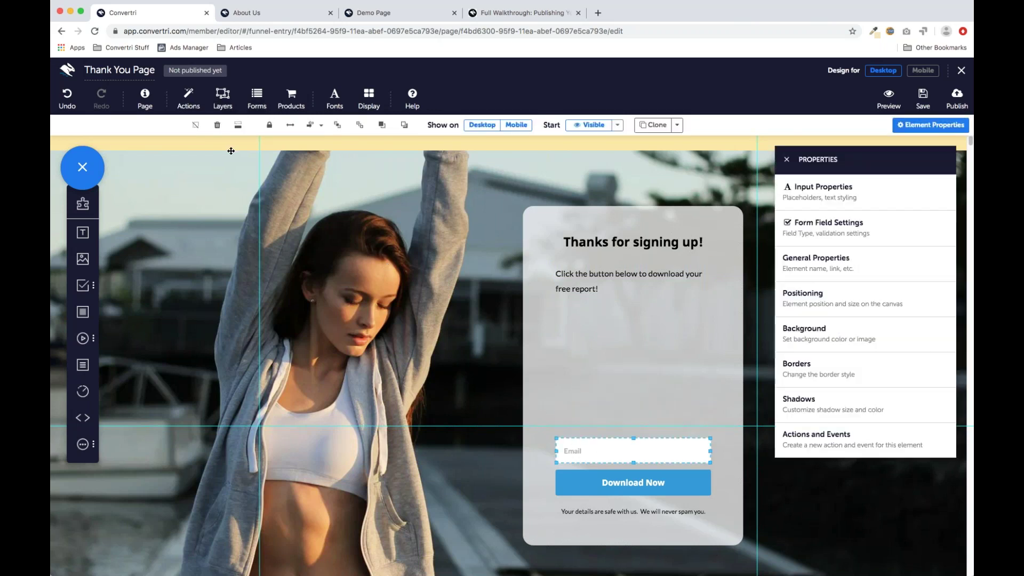
pyautogui.click(217, 125)
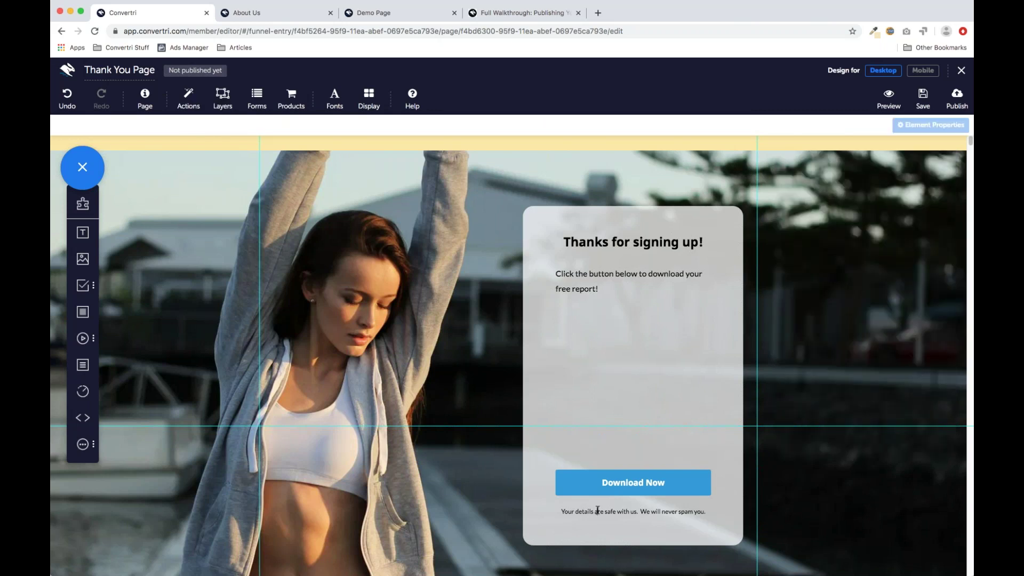
pyautogui.click(598, 512)
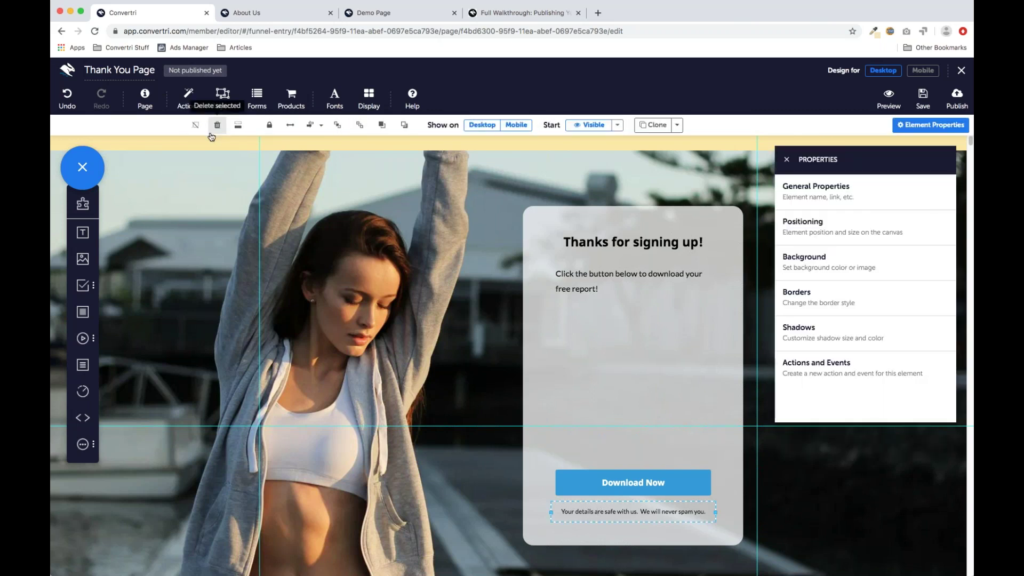
pyautogui.click(217, 125)
# Step: Move the Download Now button up beneath the paragraph and shorten the translucent panel to fit the remaining content
pyautogui.moveTo(596, 486); pyautogui.dragTo(590, 333)
pyautogui.click(594, 398)
pyautogui.moveTo(631, 542); pyautogui.dragTo(639, 384)
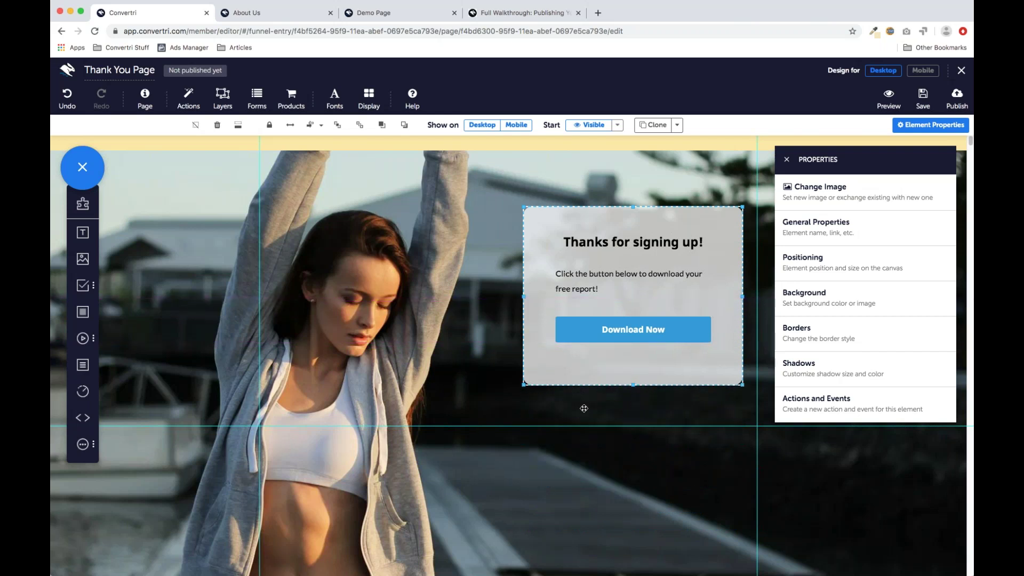
# Step: Set the Download Now button's background fill to green, rgb(80, 128, 28)
pyautogui.click(584, 325)
pyautogui.scroll(-1, 608, 323)
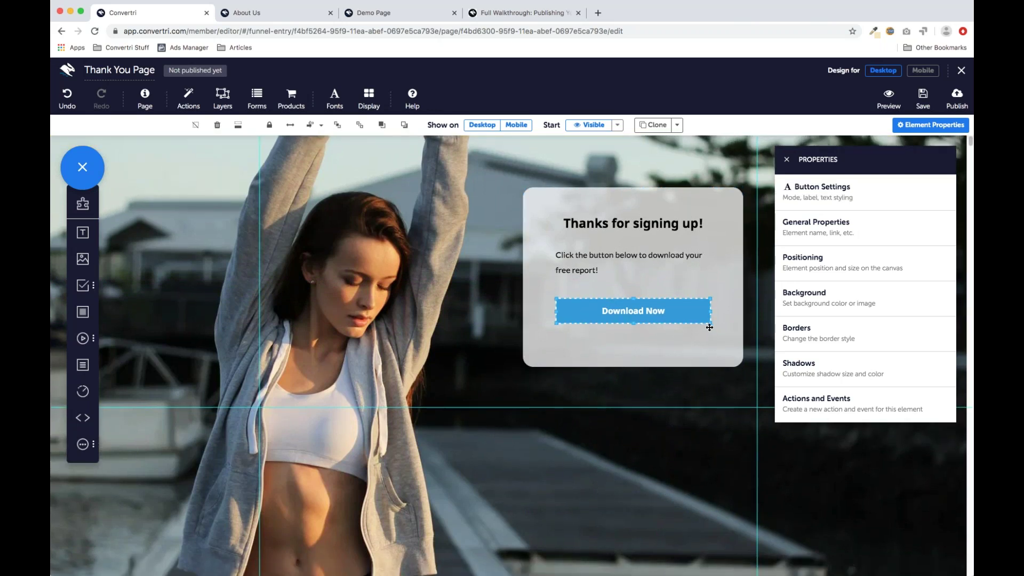
pyautogui.click(852, 298)
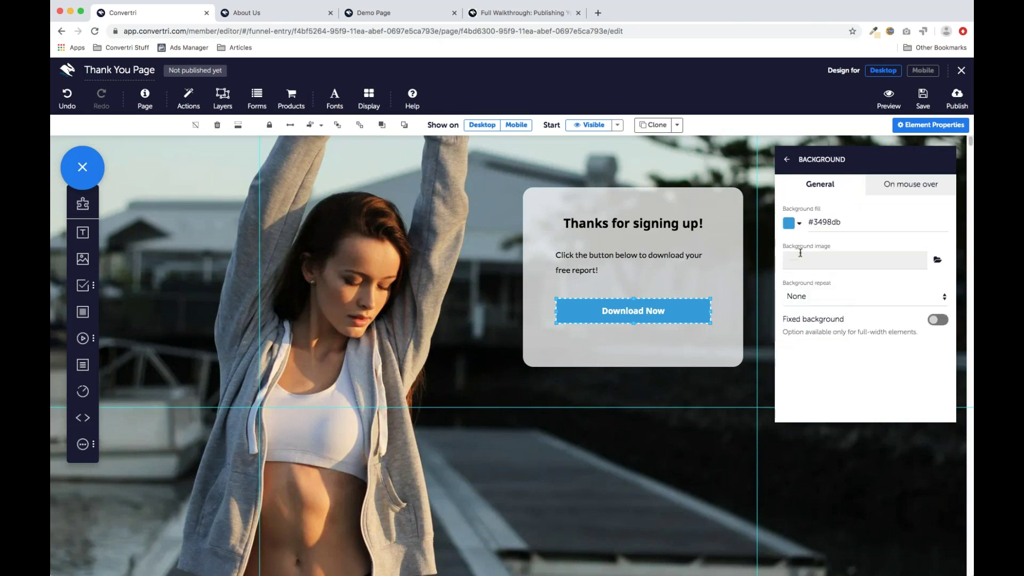
pyautogui.click(790, 228)
pyautogui.moveTo(776, 217); pyautogui.dragTo(778, 266)
pyautogui.moveTo(893, 228)
pyautogui.mouseDown()
pyautogui.moveTo(873, 222)
pyautogui.moveTo(839, 167)
pyautogui.moveTo(883, 234)
pyautogui.moveTo(898, 227)
pyautogui.mouseUp()
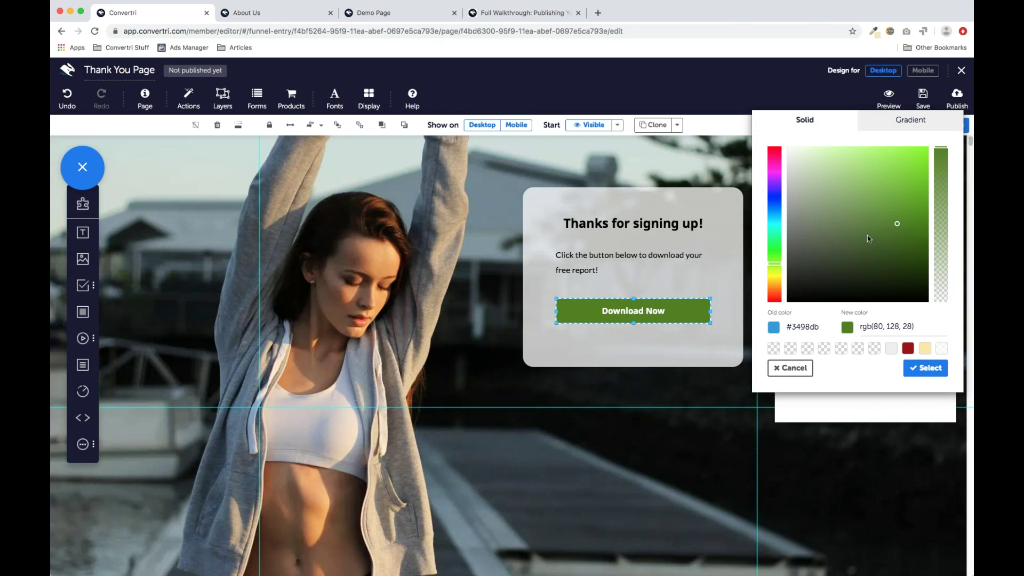
pyautogui.click(921, 369)
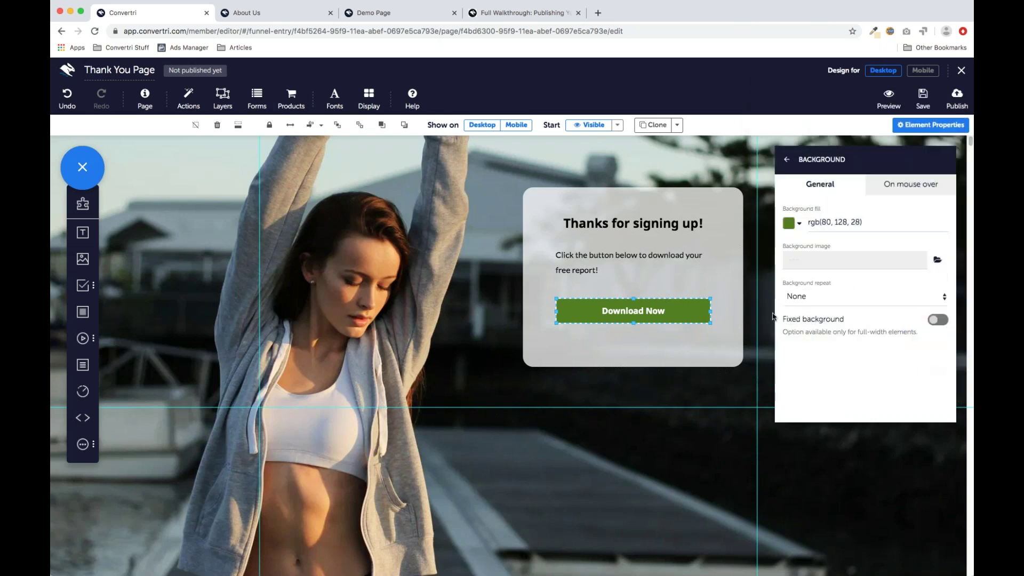
# Step: Move the thank-you panel down and slightly left over the photo, and trim its lower edge a little
pyautogui.click(581, 200)
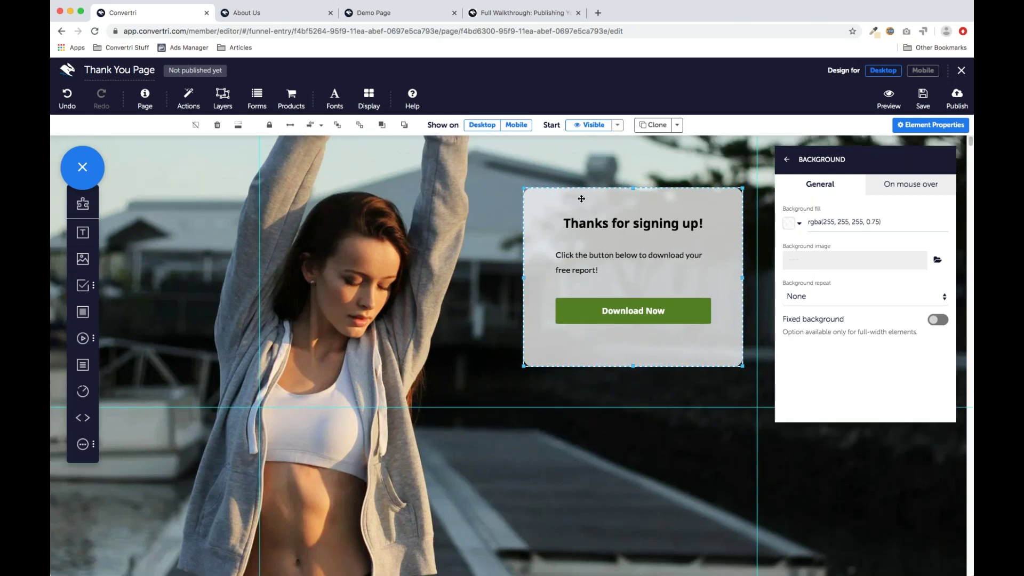
pyautogui.moveTo(587, 199); pyautogui.dragTo(562, 284)
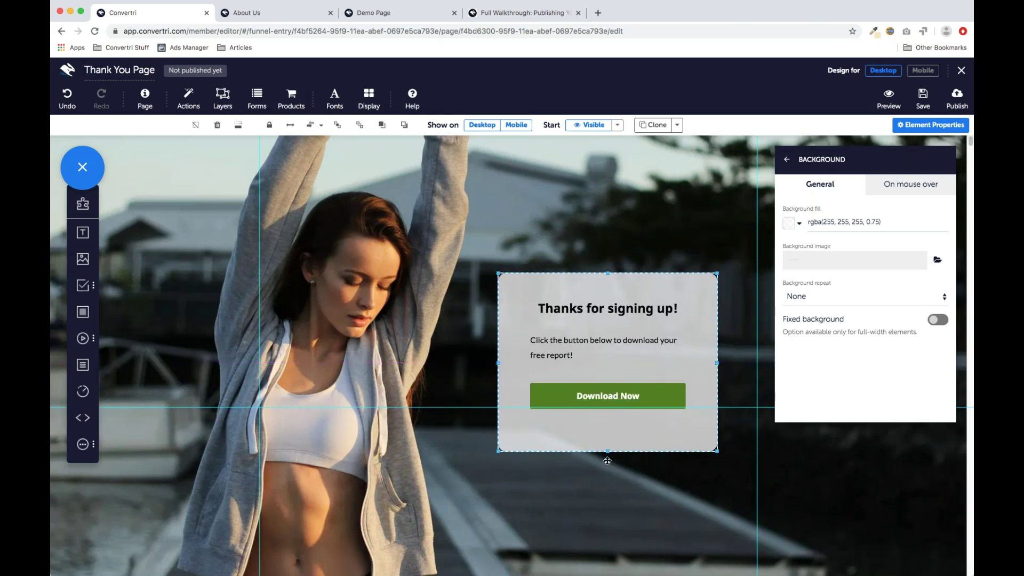
pyautogui.moveTo(608, 451); pyautogui.dragTo(608, 443)
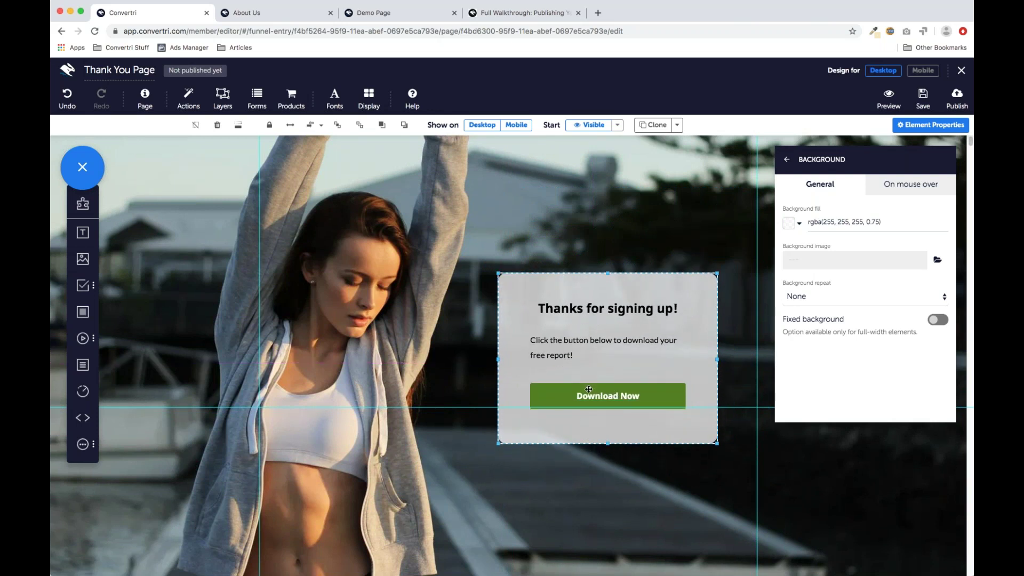
# Step: Apply the container-mode horizontal Center Align to the thank-you panel
pyautogui.click(322, 126)
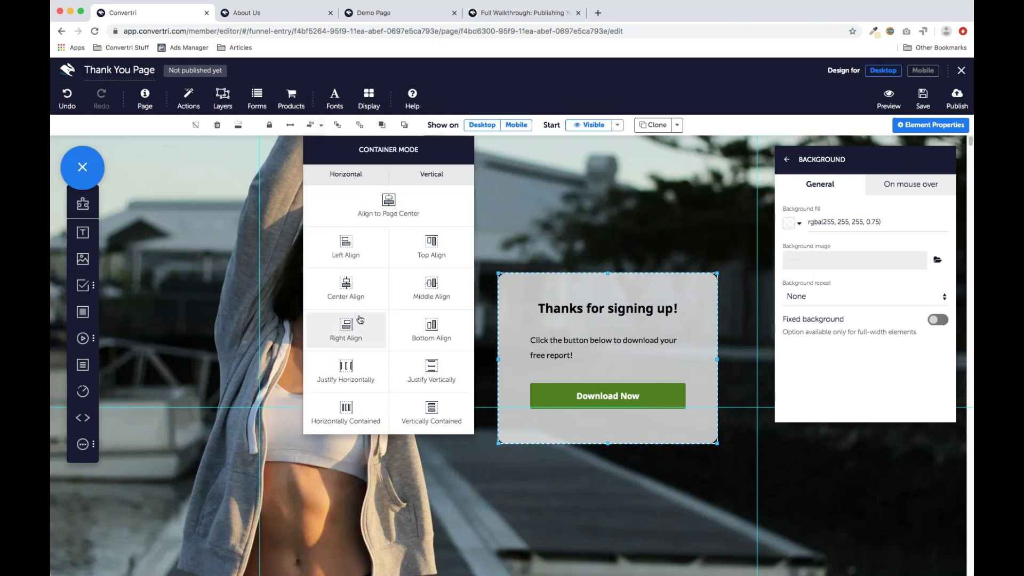
pyautogui.click(354, 296)
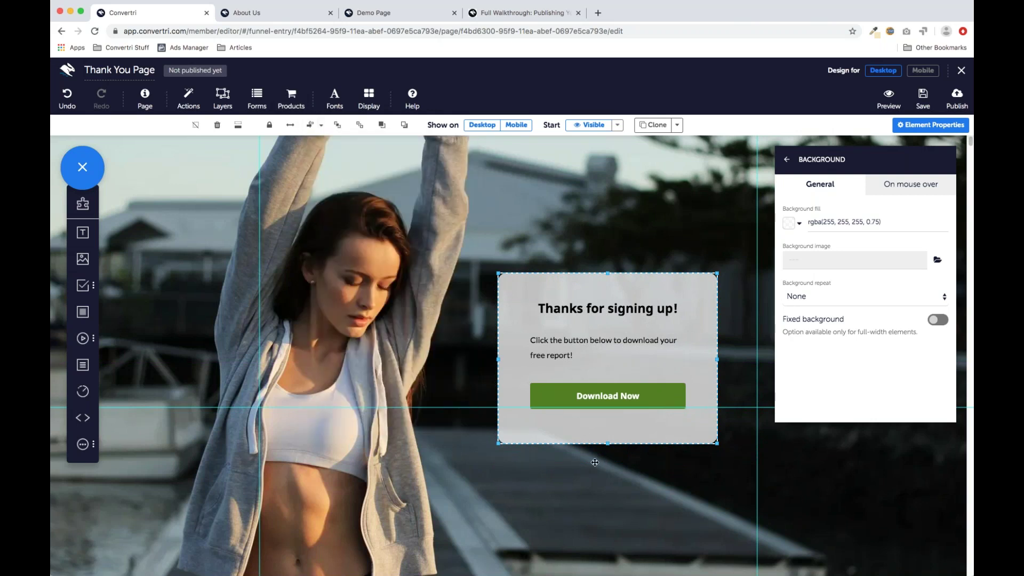
pyautogui.click(595, 463)
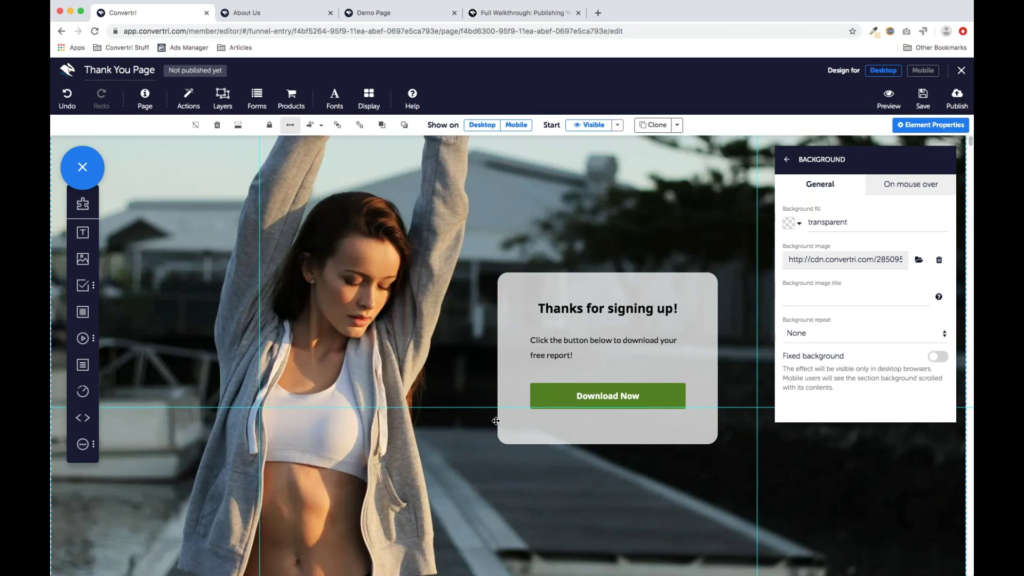
# Step: Change the Download Now button's mode from Submit to Download
pyautogui.click(556, 392)
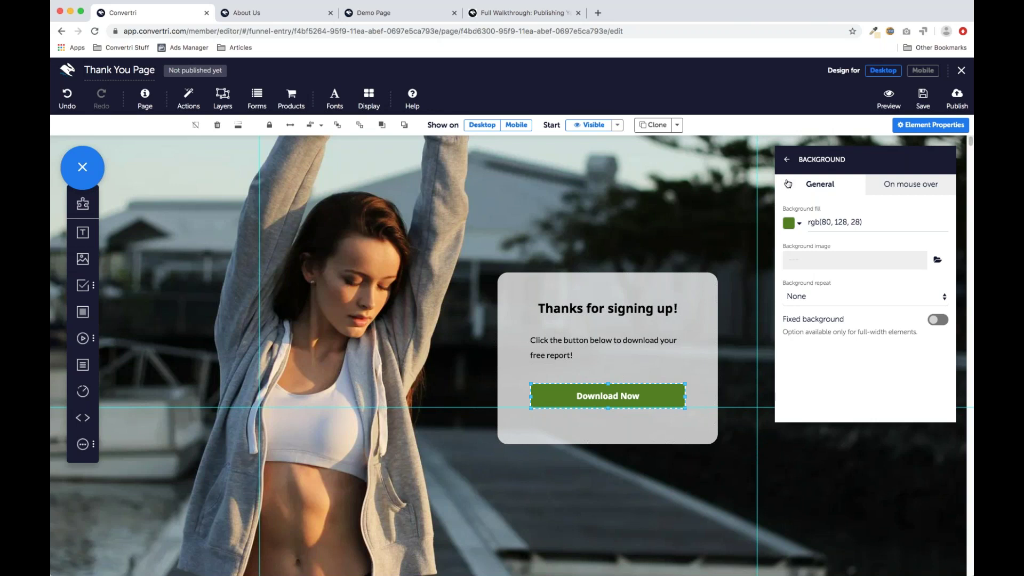
pyautogui.click(787, 160)
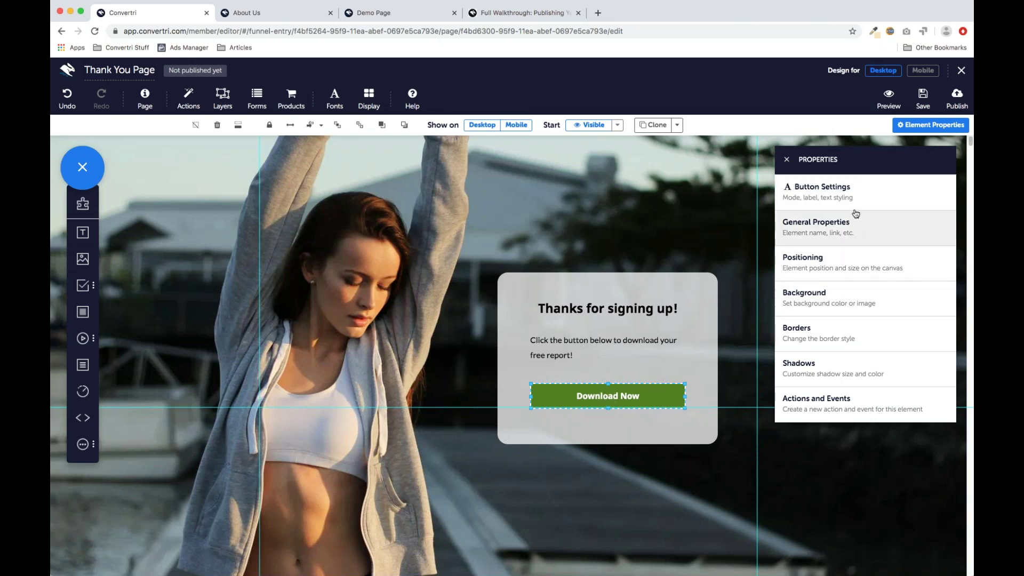
pyautogui.click(863, 195)
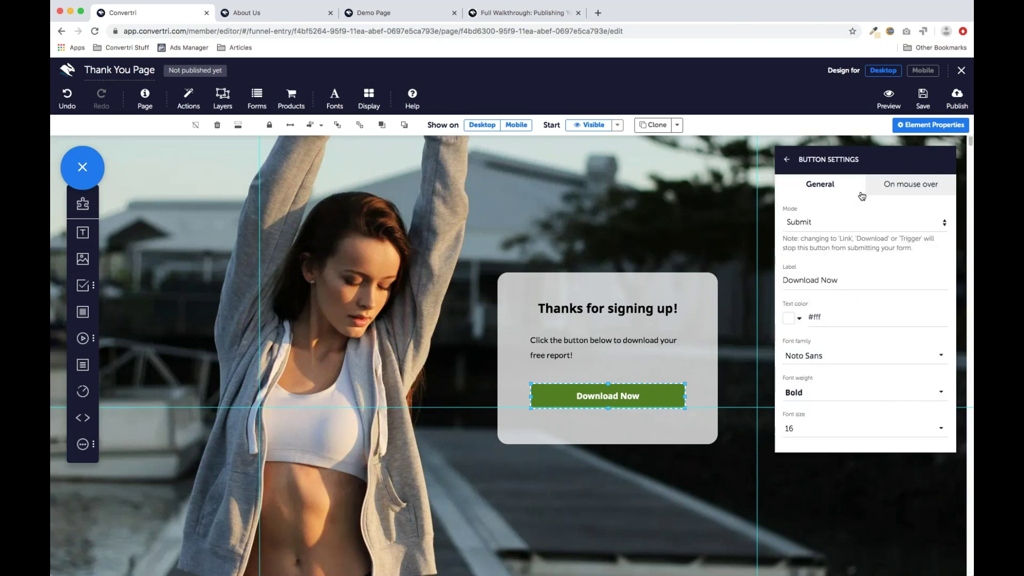
pyautogui.click(829, 228)
pyautogui.click(812, 261)
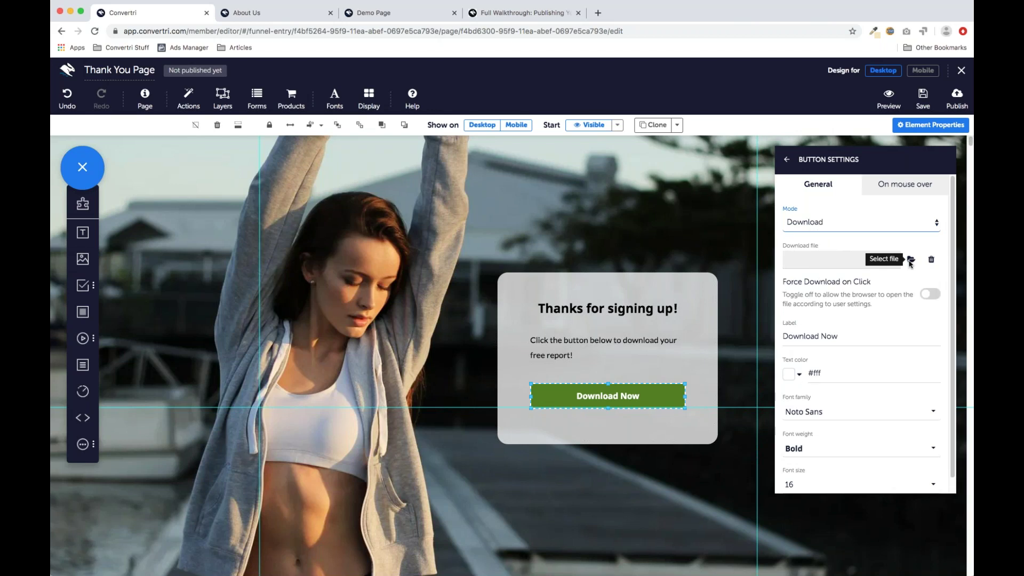
# Step: Add "7 top tips.pdf" to the neil.convertri.com file library and select it as the button's download file
pyautogui.click(911, 260)
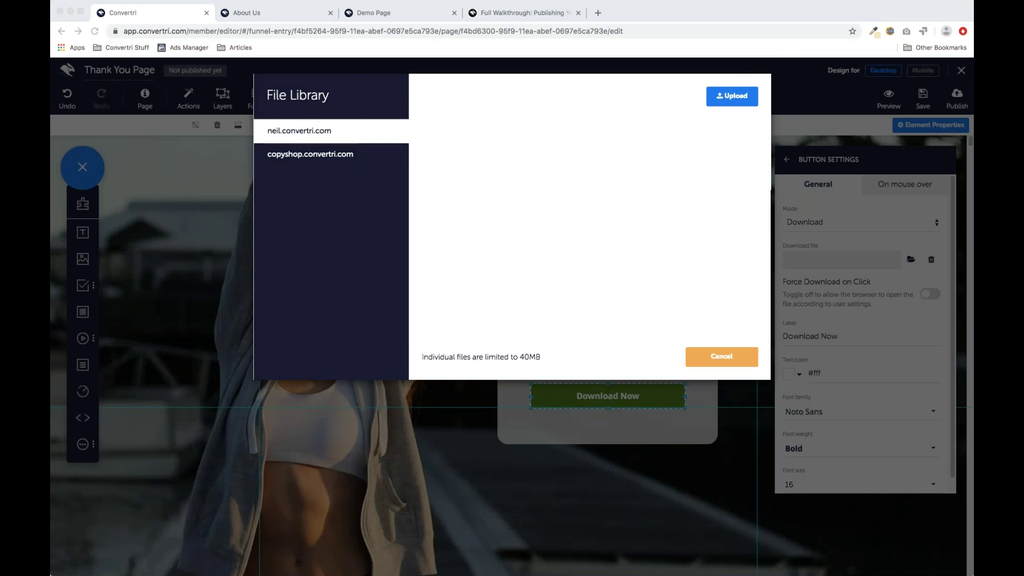
pyautogui.moveTo(666, 397); pyautogui.dragTo(507, 151)
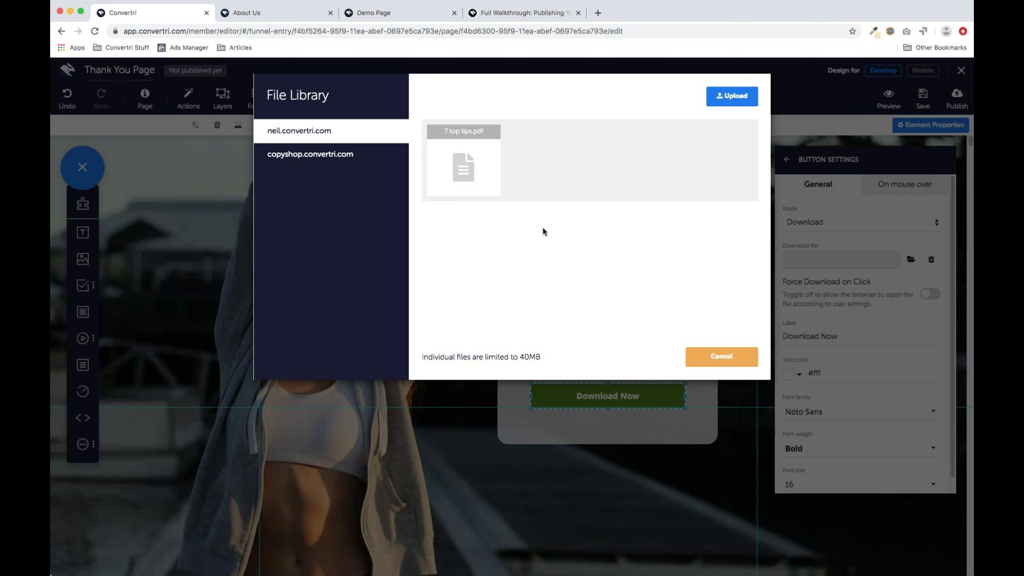
pyautogui.click(480, 167)
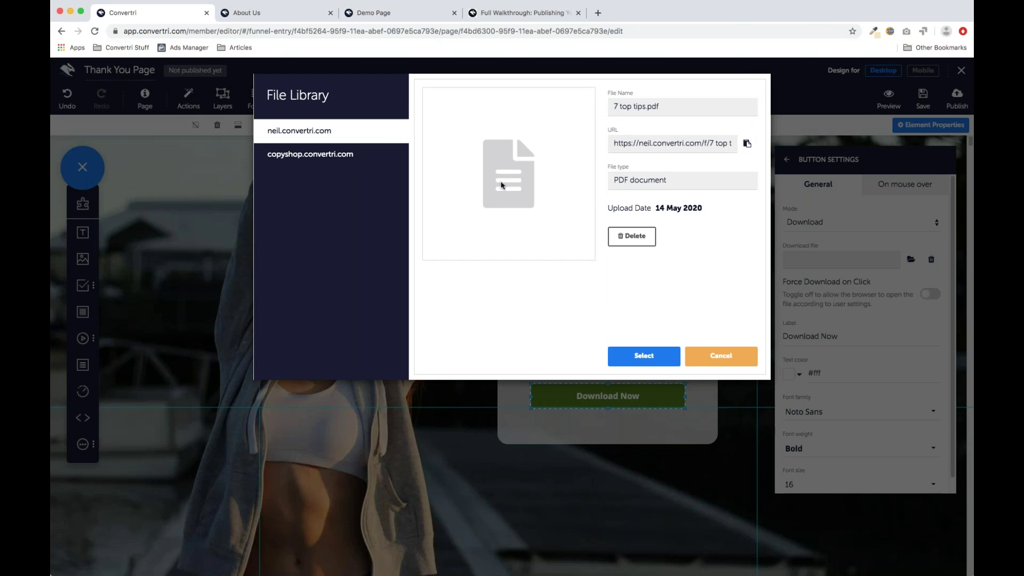
pyautogui.click(643, 361)
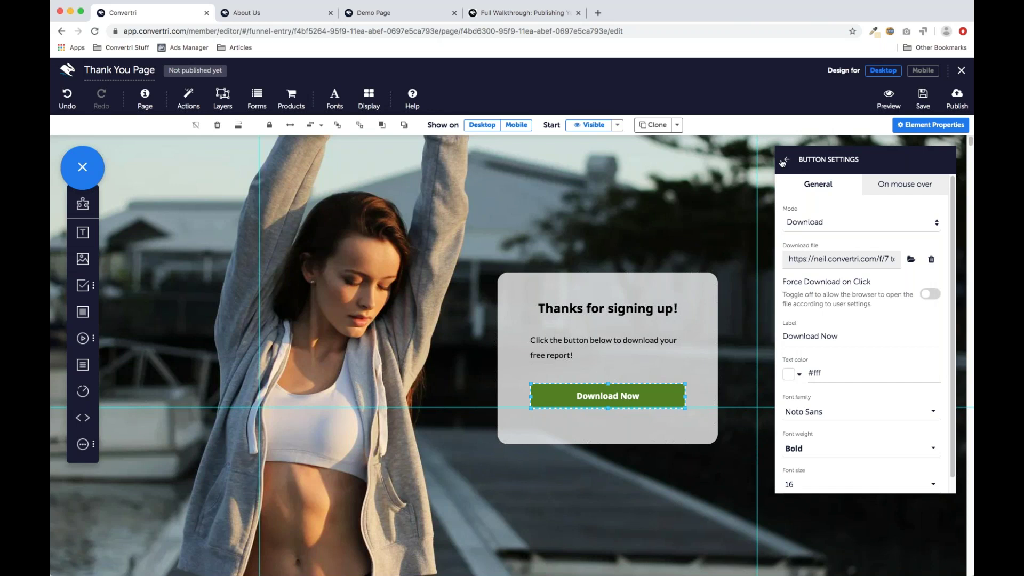
pyautogui.click(784, 160)
pyautogui.scroll(-3, 747, 275)
pyautogui.scroll(3, 747, 283)
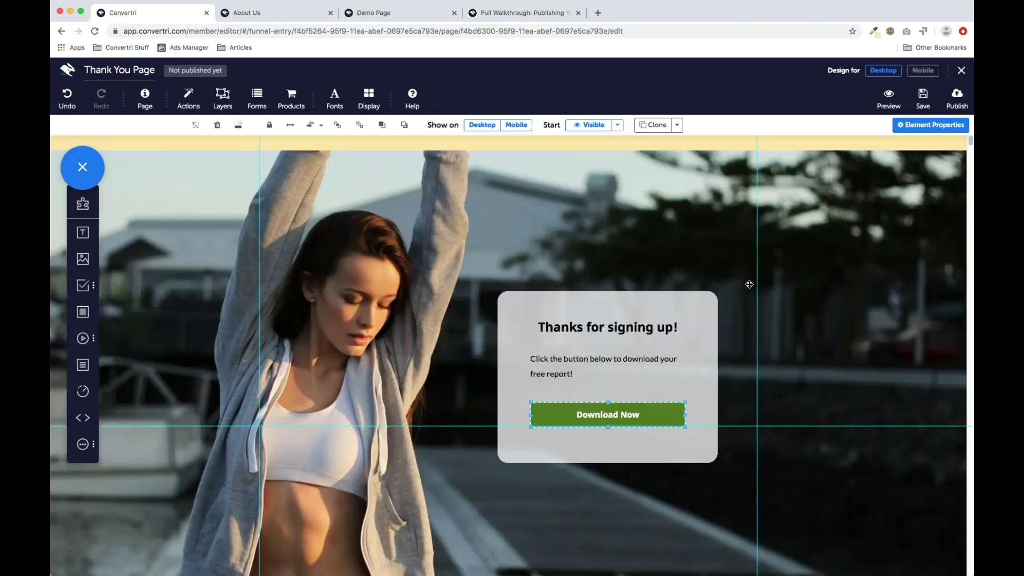
# Step: In the mobile layout, move the Privacy Policy footer down and extend the photo section's lower edge to meet it
pyautogui.click(923, 71)
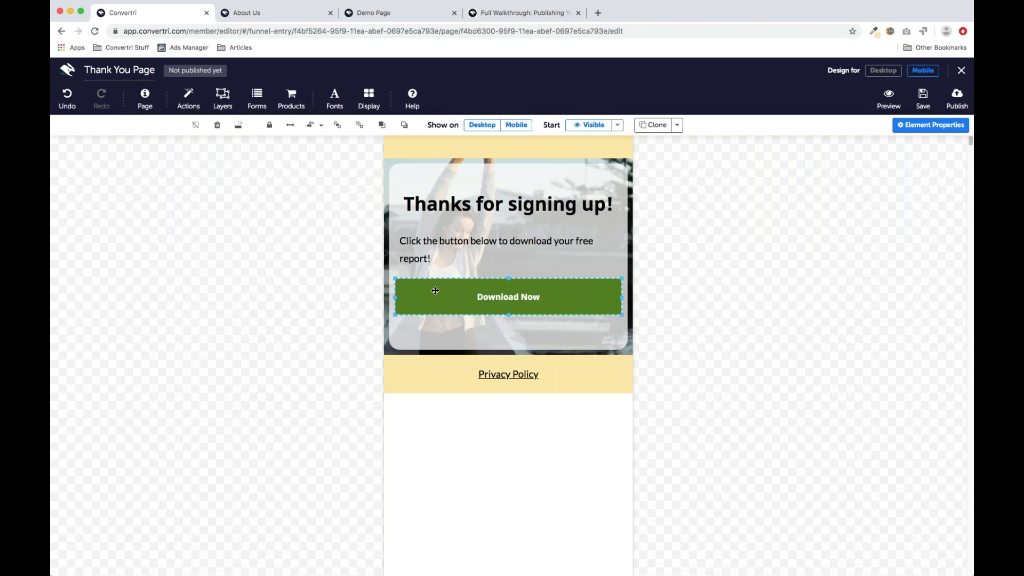
pyautogui.click(435, 361)
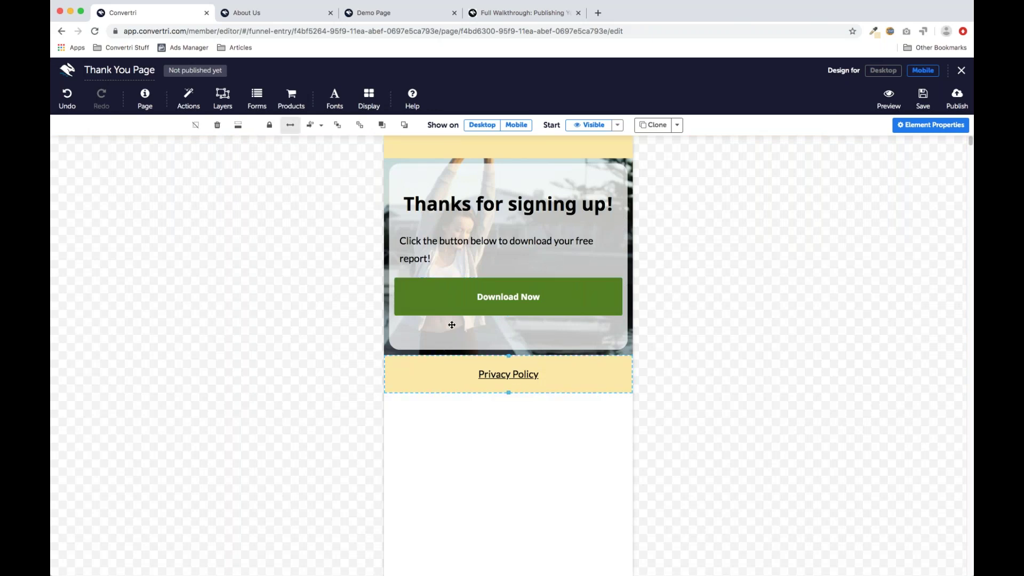
pyautogui.moveTo(446, 350); pyautogui.dragTo(446, 491)
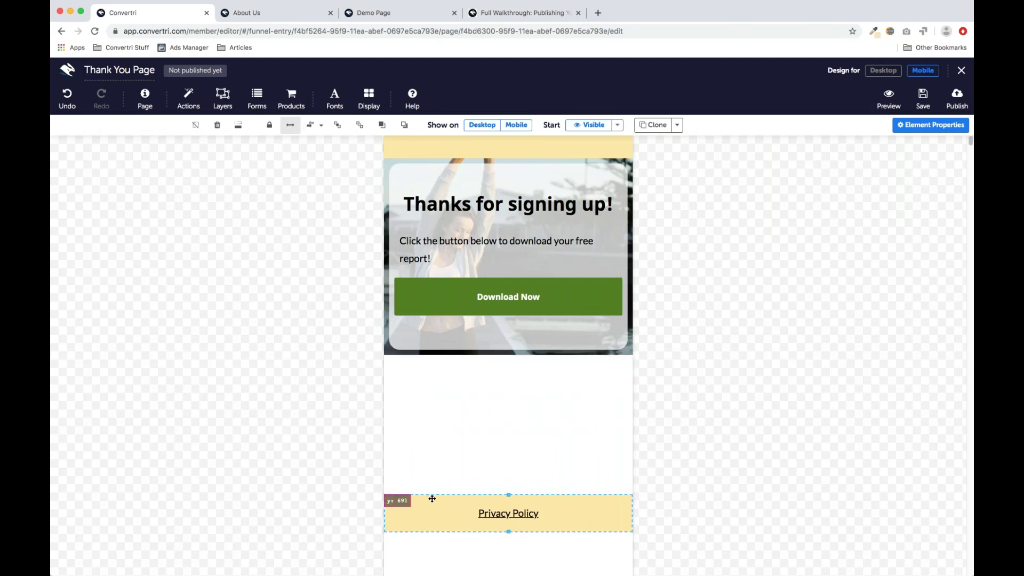
pyautogui.click(395, 346)
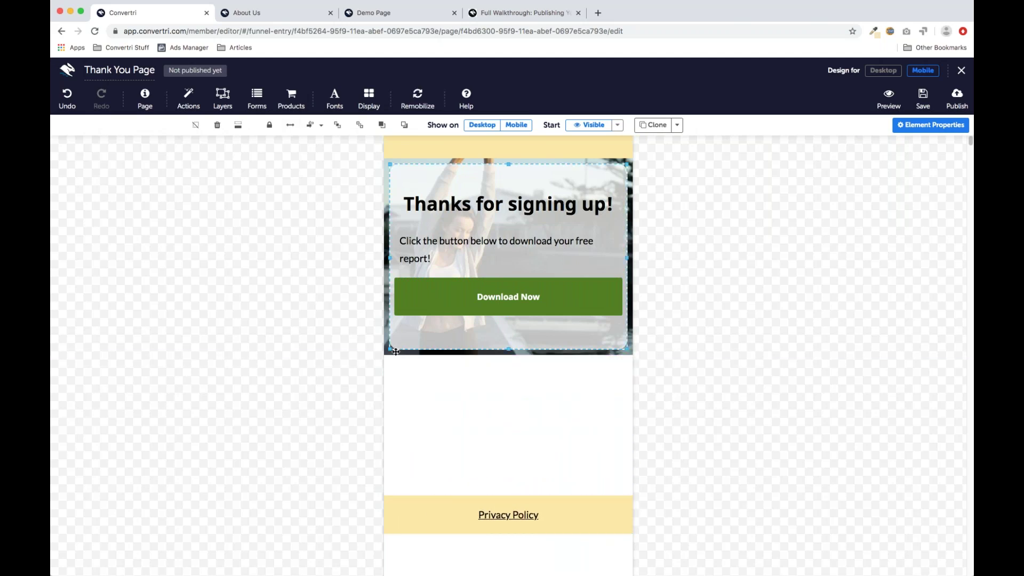
pyautogui.click(475, 353)
pyautogui.scroll(-1, 514, 361)
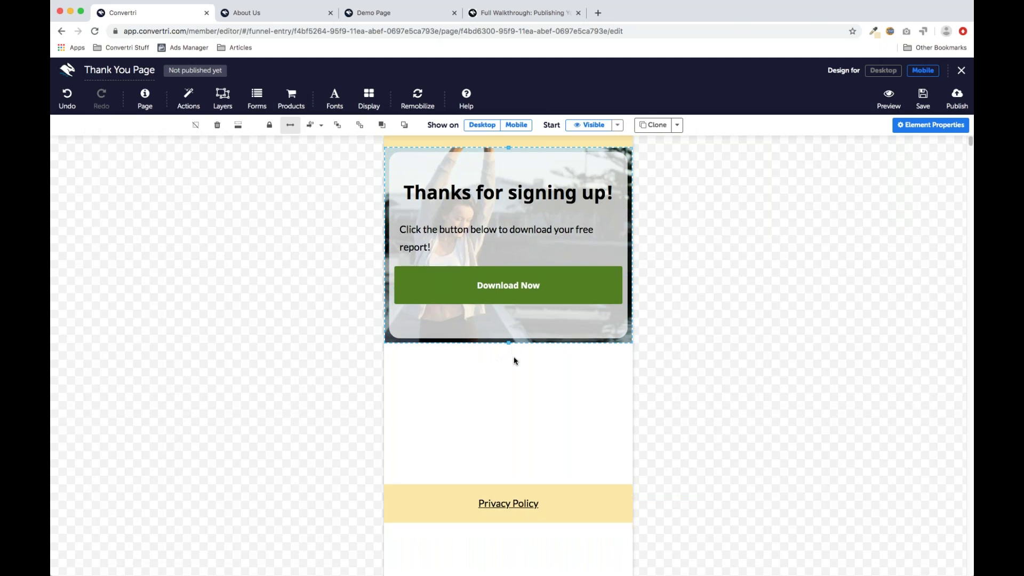
pyautogui.moveTo(508, 343); pyautogui.dragTo(510, 485)
pyautogui.scroll(1, 474, 263)
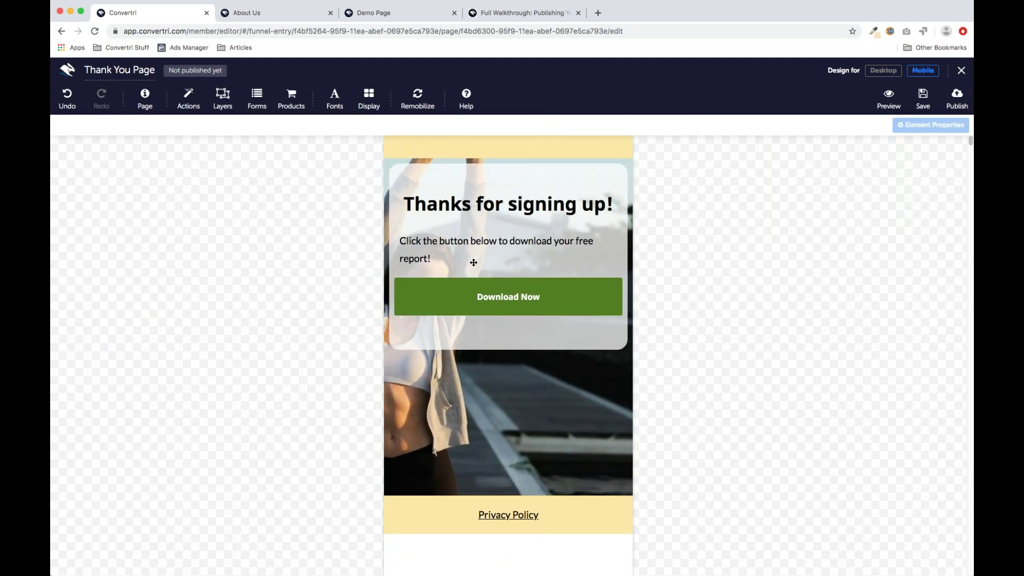
# Step: Move the thank-you panel down to the vertical middle of the mobile photo section
pyautogui.click(486, 172)
pyautogui.moveTo(490, 174); pyautogui.dragTo(488, 253)
pyautogui.click(741, 301)
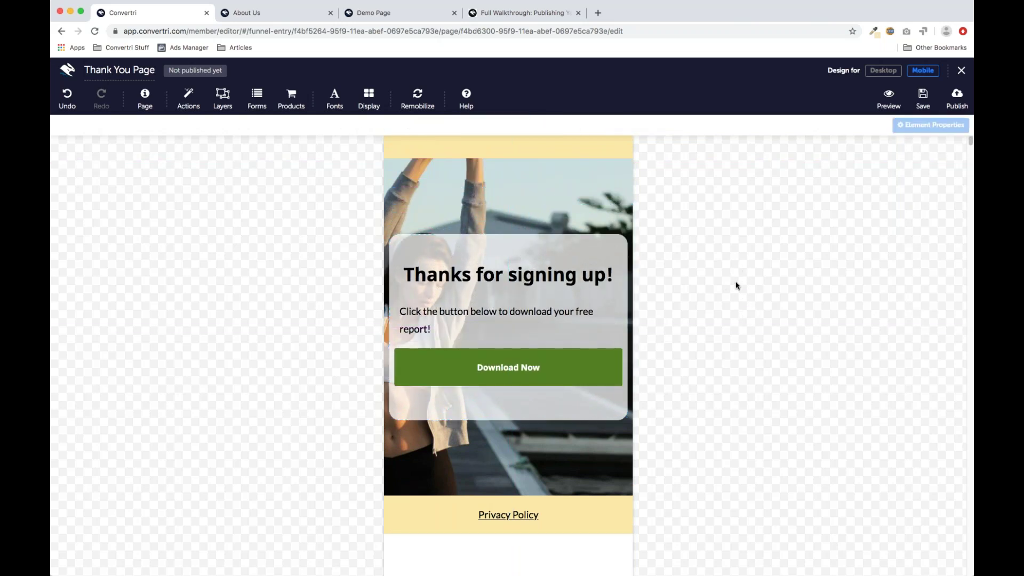
# Step: Save the Thank You Page's mobile layout and switch the design view to desktop to check it
pyautogui.click(922, 97)
pyautogui.click(881, 73)
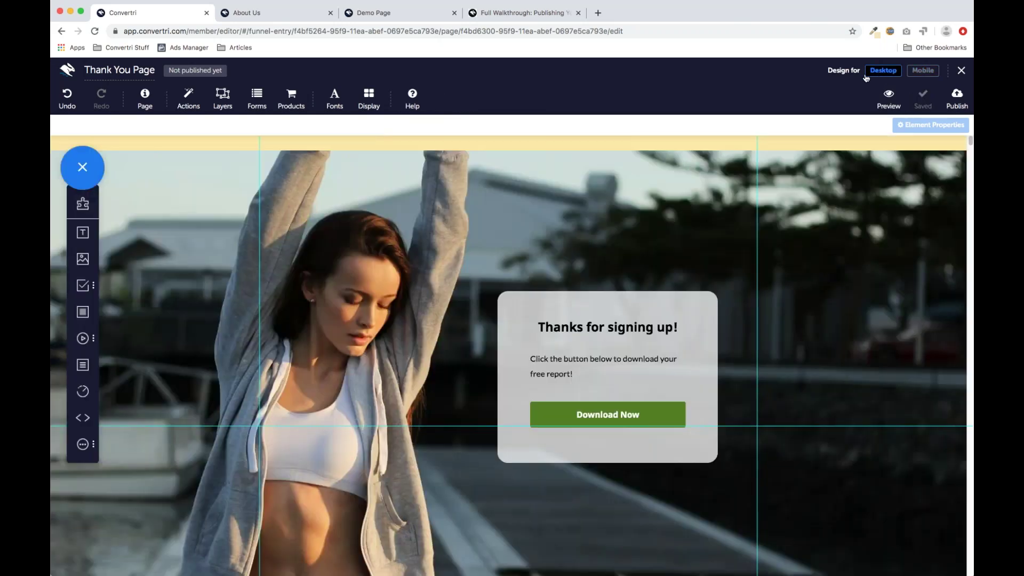
pyautogui.scroll(-3, 465, 229)
pyautogui.scroll(3, 467, 230)
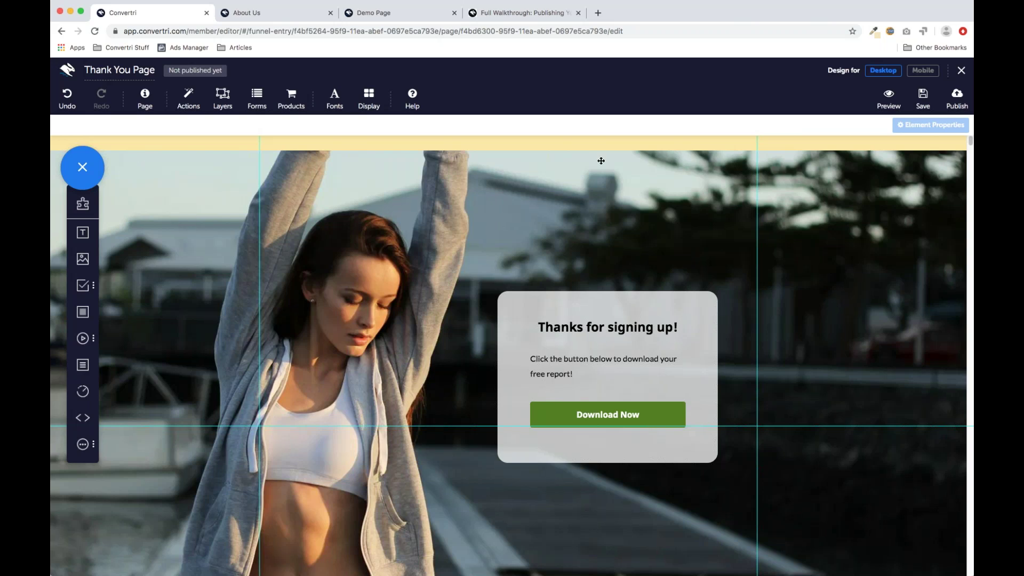
# Step: Publish the Thank You Page at the path demo/thankyou
pyautogui.click(960, 102)
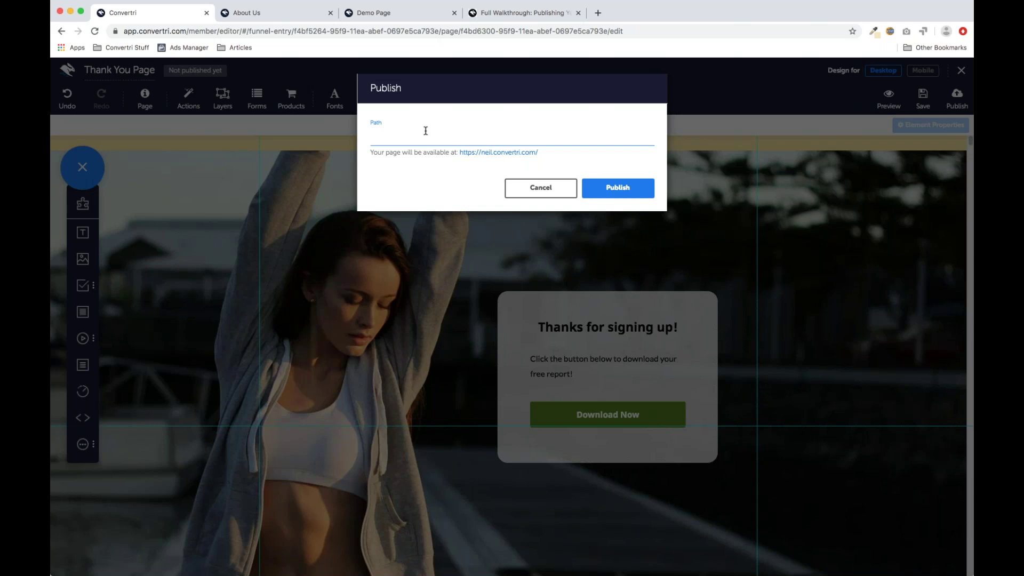
pyautogui.write('demo/thankyou')
pyautogui.moveTo(600, 155); pyautogui.dragTo(458, 152)
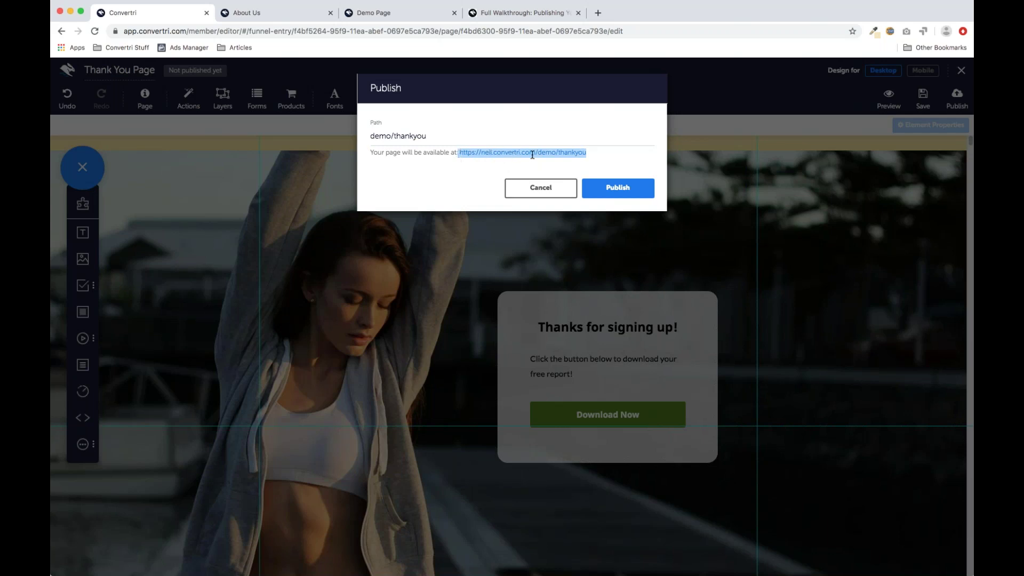
pyautogui.click(615, 155)
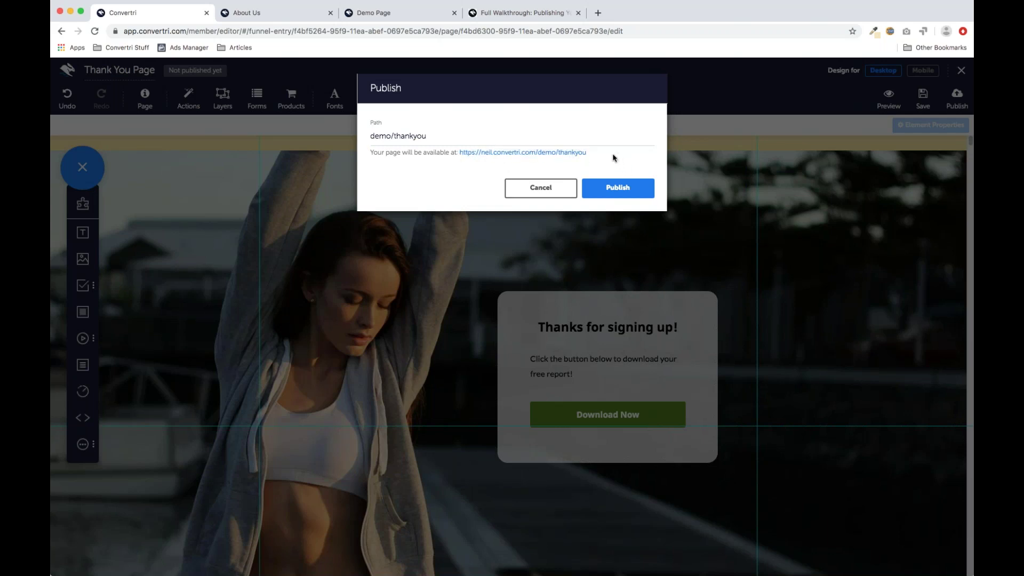
pyautogui.click(622, 196)
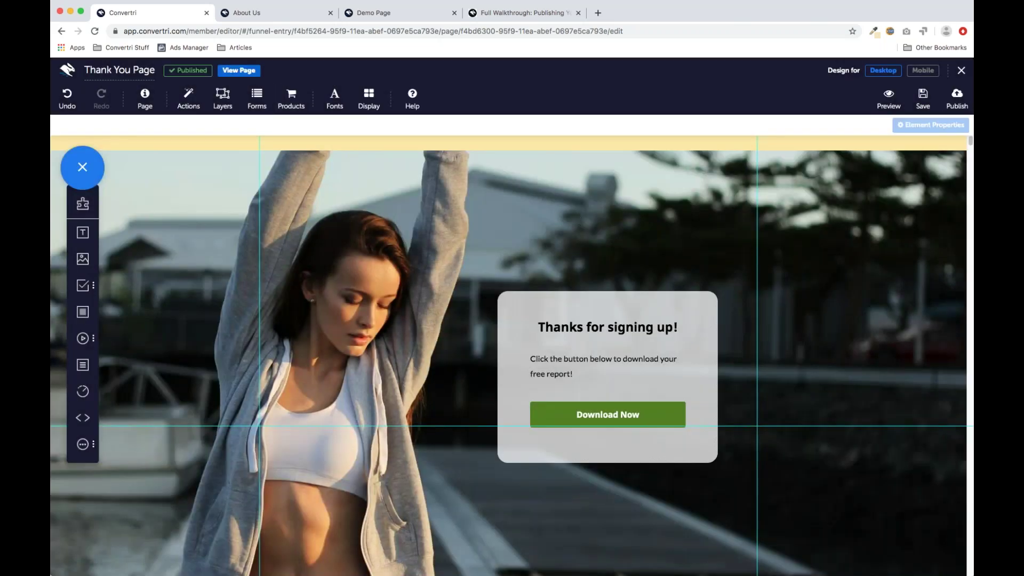
# Step: View the published Thank You Page in the browser, then close it and return to the page editor
pyautogui.click(240, 72)
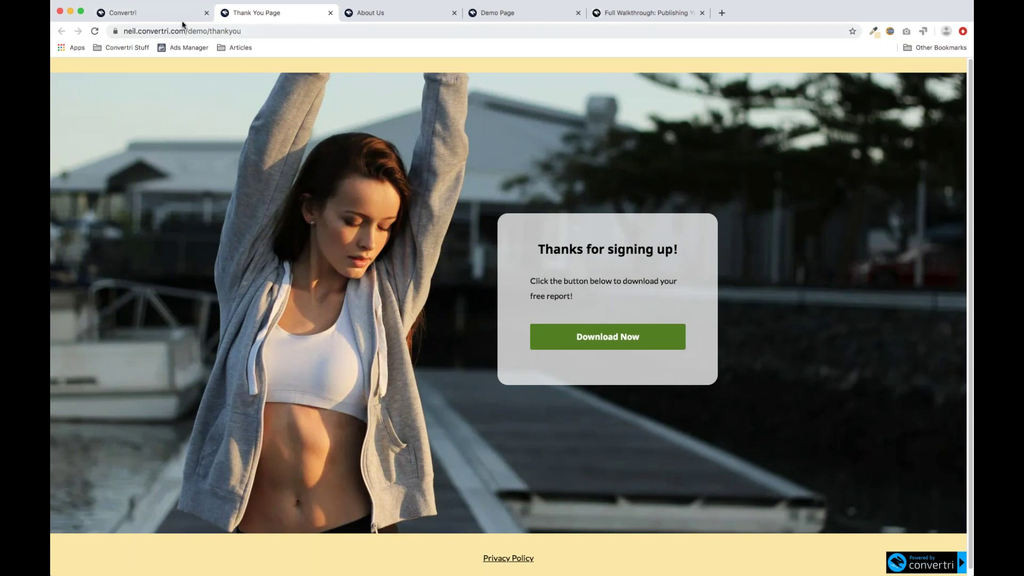
pyautogui.click(331, 12)
pyautogui.scroll(-5, 483, 246)
pyautogui.scroll(5, 486, 241)
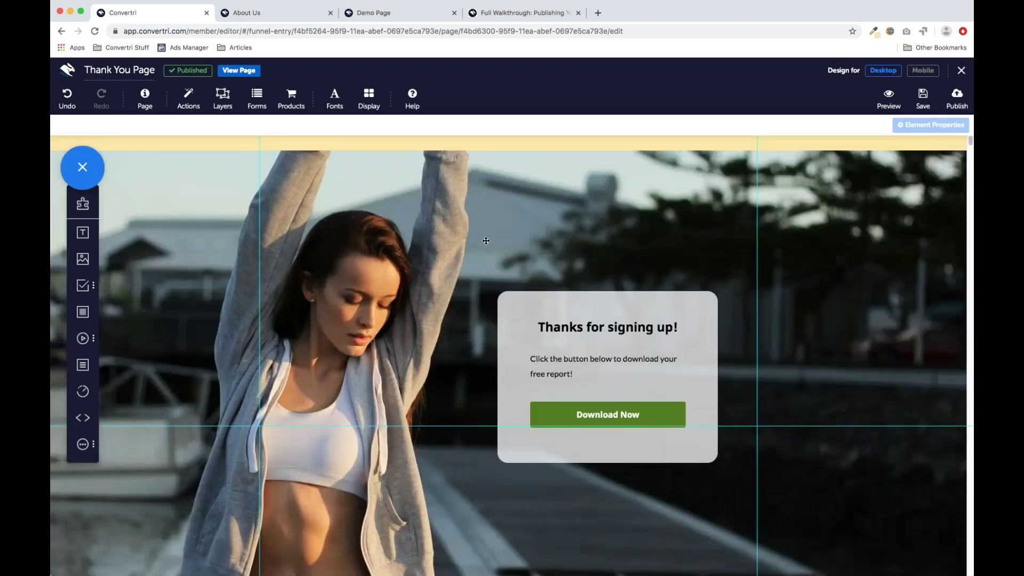
# Step: Leave the page editor, link the Opt In page to the Thank You Page with an arrow, and shift the Thank You Page card slightly right
pyautogui.click(961, 73)
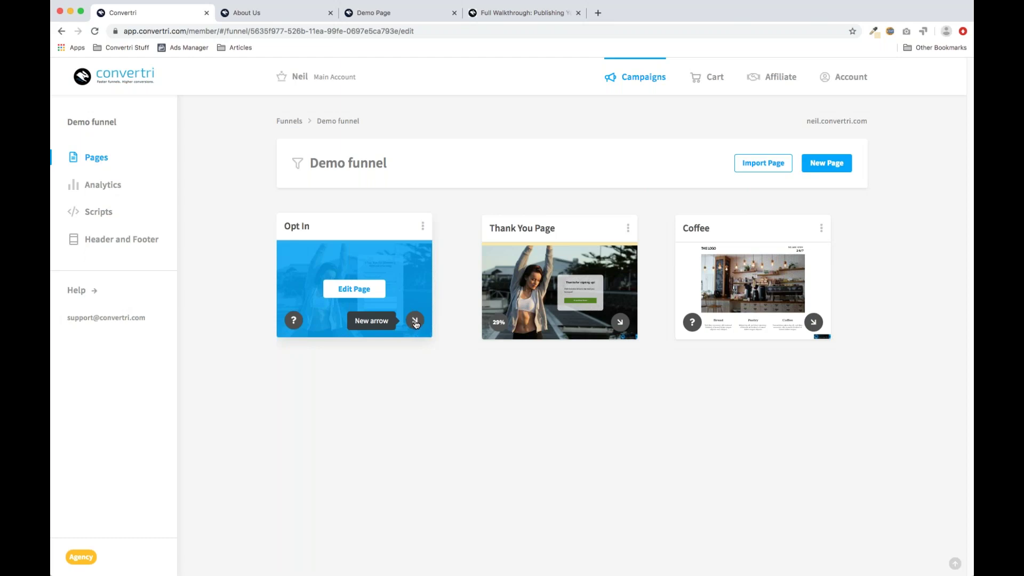
pyautogui.moveTo(415, 323); pyautogui.dragTo(552, 281)
pyautogui.moveTo(585, 224); pyautogui.dragTo(594, 228)
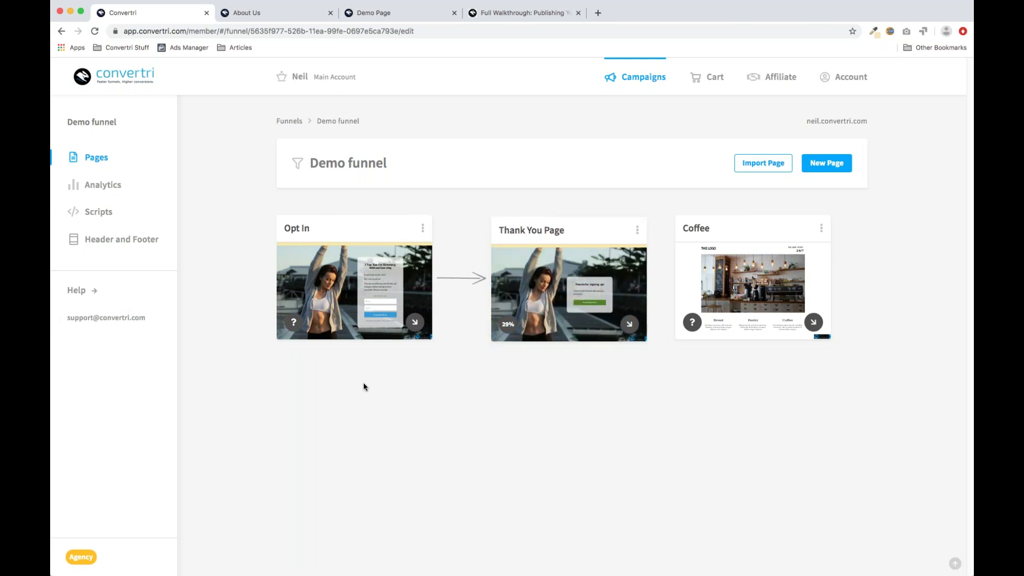
# Step: Open the Opt In page for editing and bring up the form field settings of its Name input
pyautogui.moveTo(352, 291)
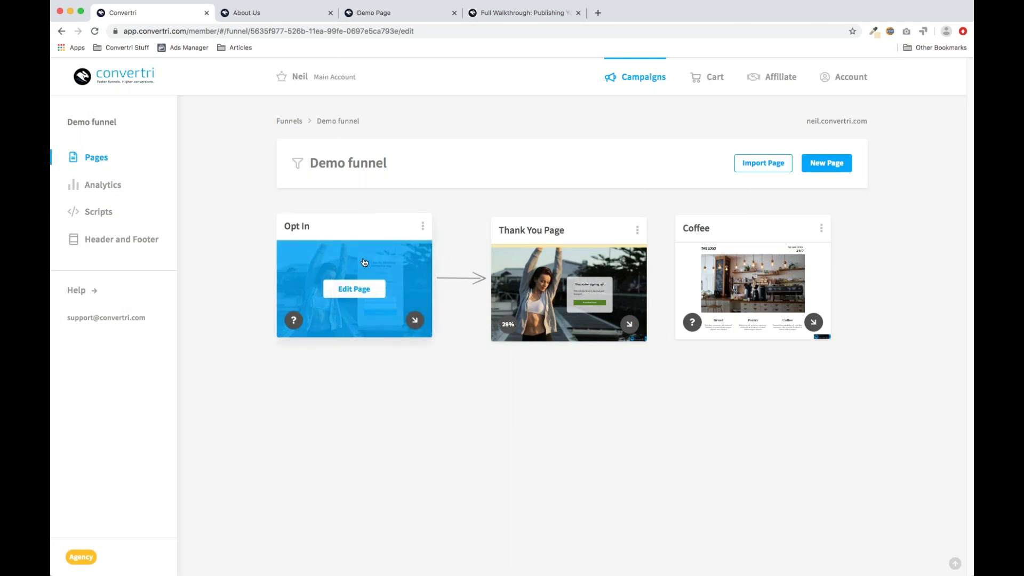
pyautogui.moveTo(554, 268)
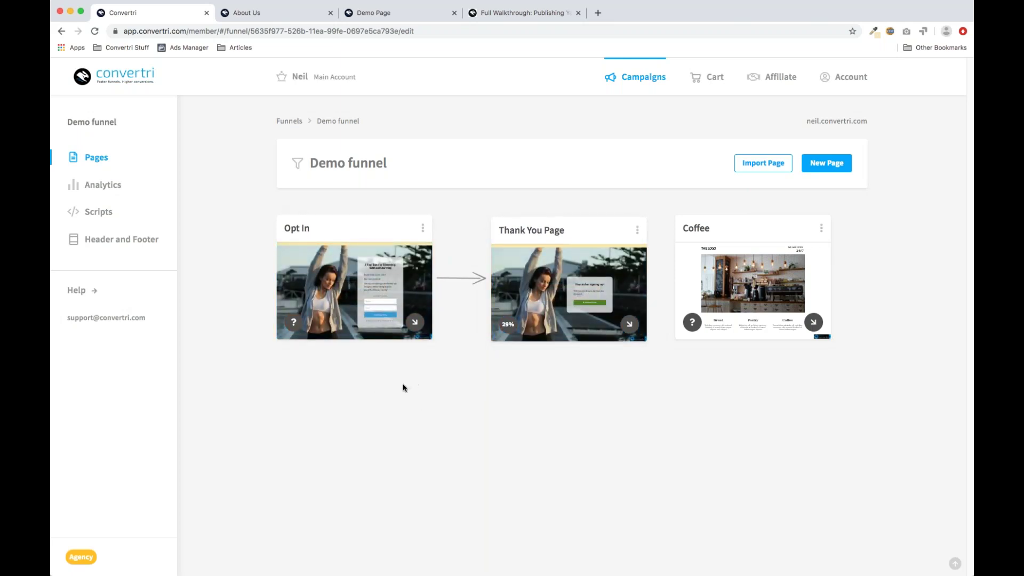
pyautogui.moveTo(376, 334)
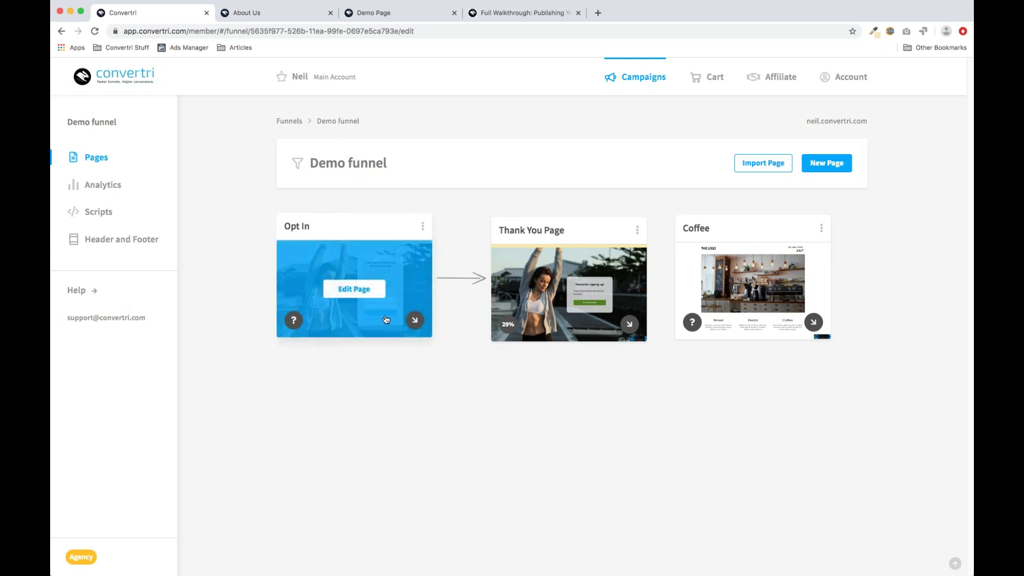
pyautogui.click(362, 294)
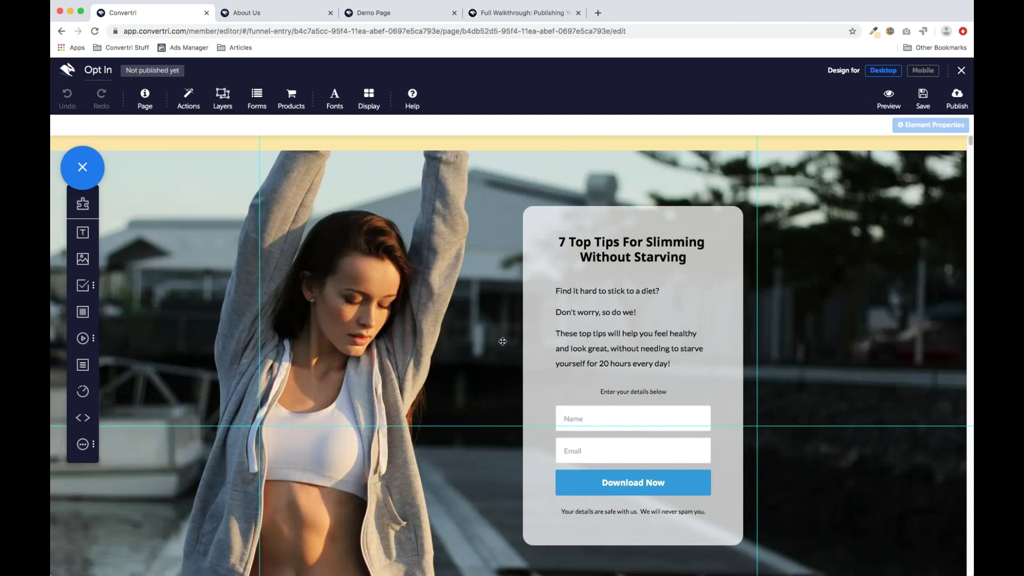
pyautogui.click(598, 277)
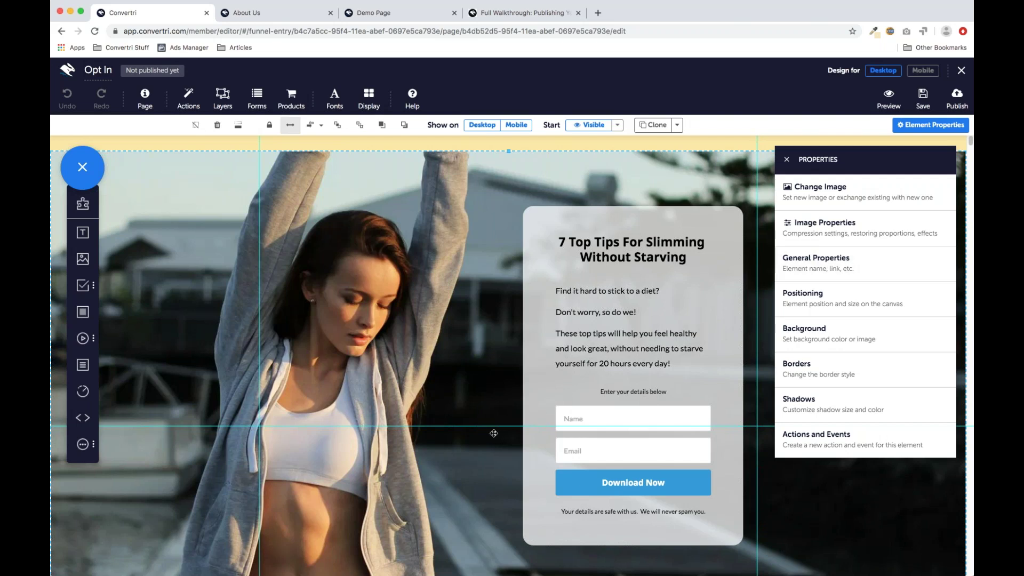
pyautogui.scroll(-1, 471, 419)
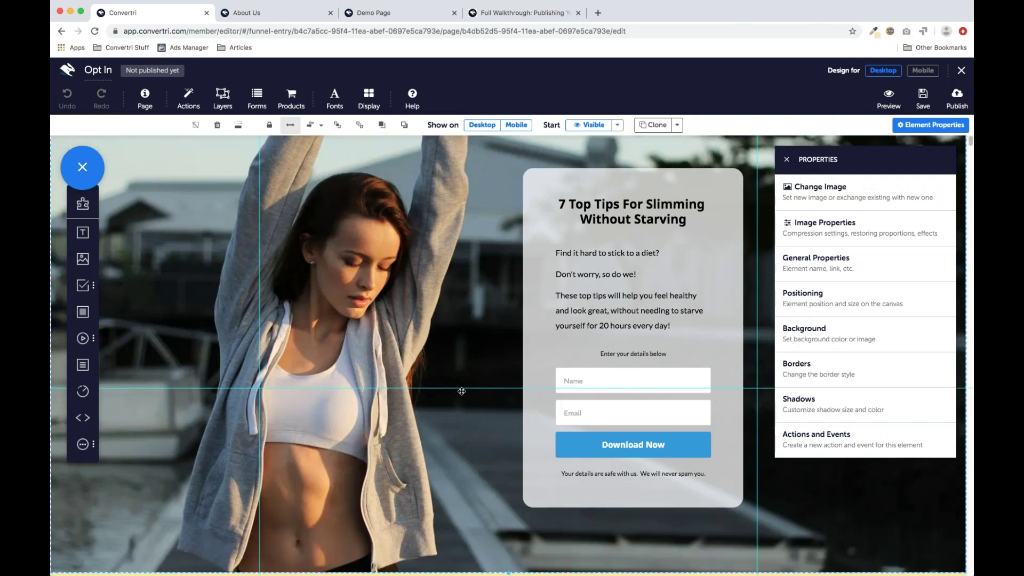
pyautogui.scroll(1, 419, 387)
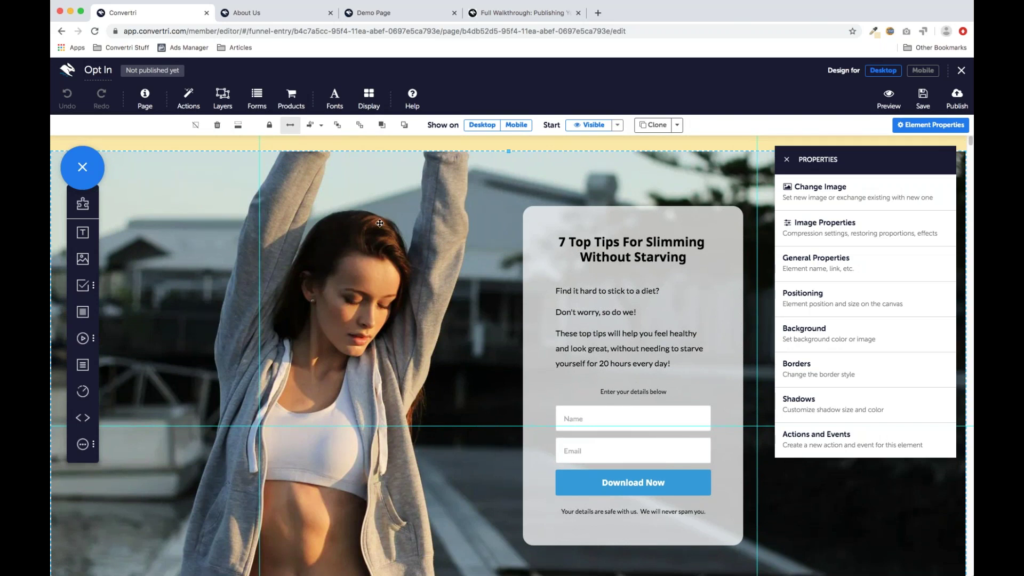
pyautogui.click(630, 417)
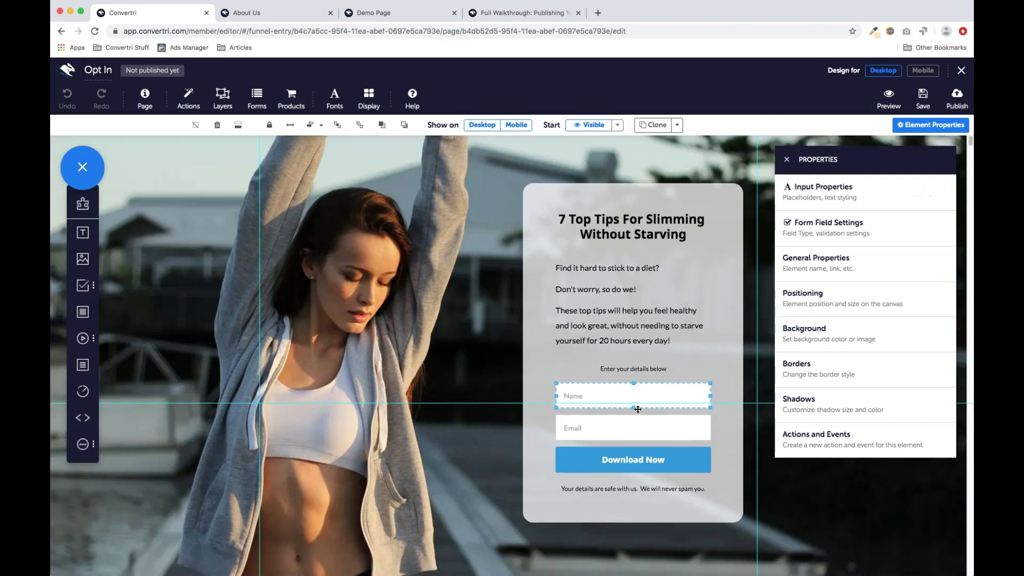
pyautogui.click(852, 231)
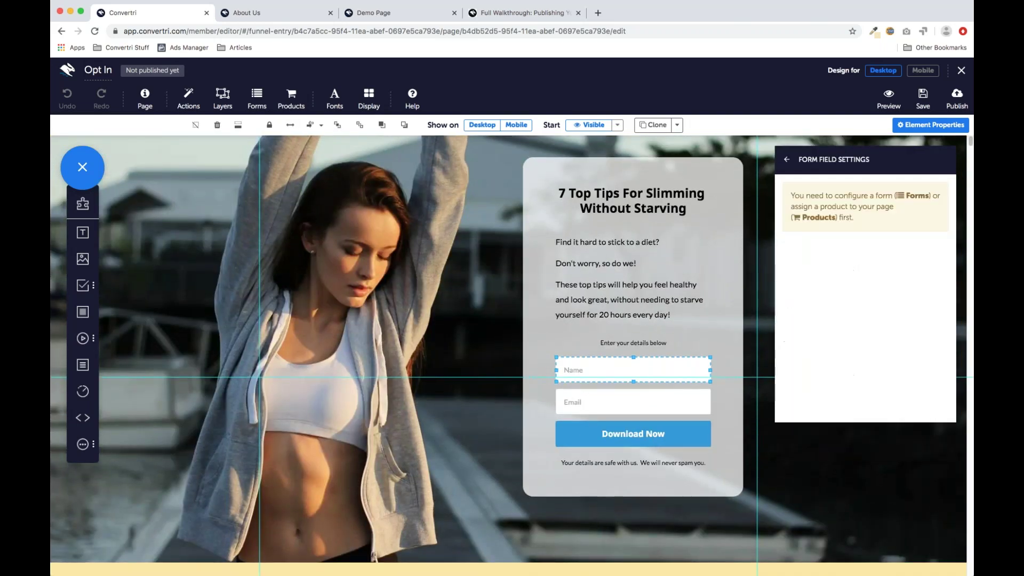
# Step: Open the Opt In page's form configuration and examine the available autoresponder services
pyautogui.click(257, 101)
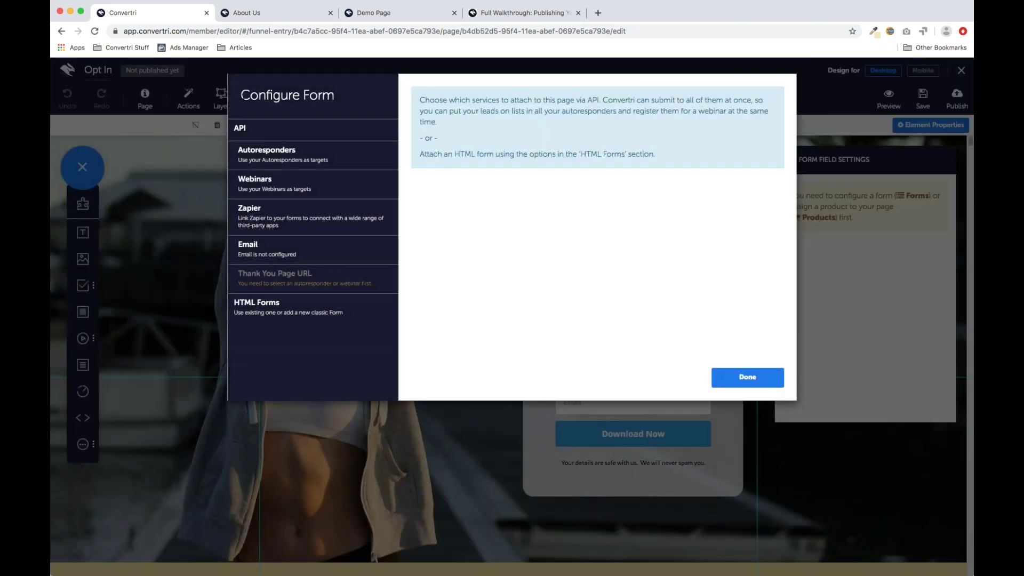
pyautogui.click(309, 162)
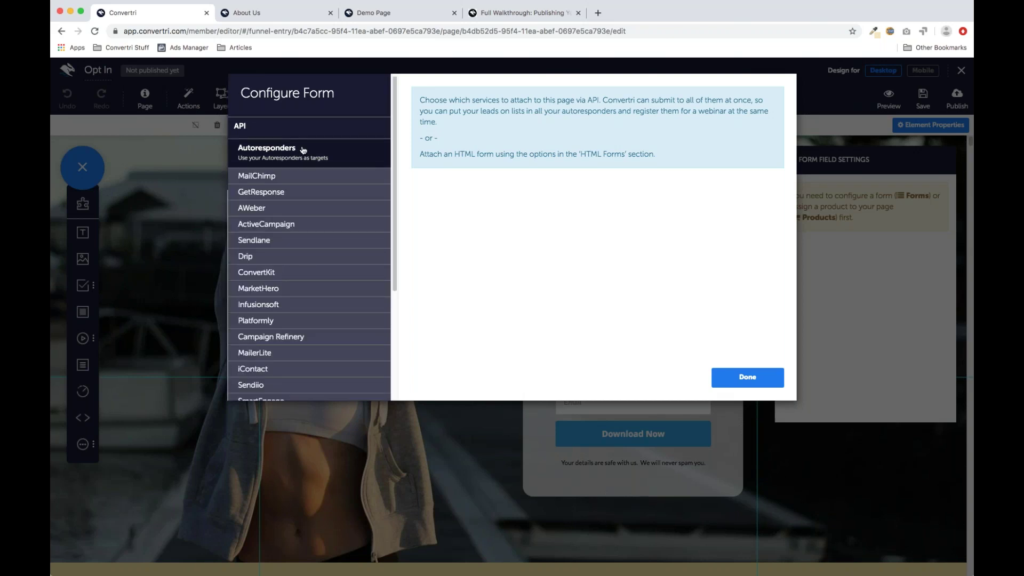
pyautogui.scroll(-1, 290, 315)
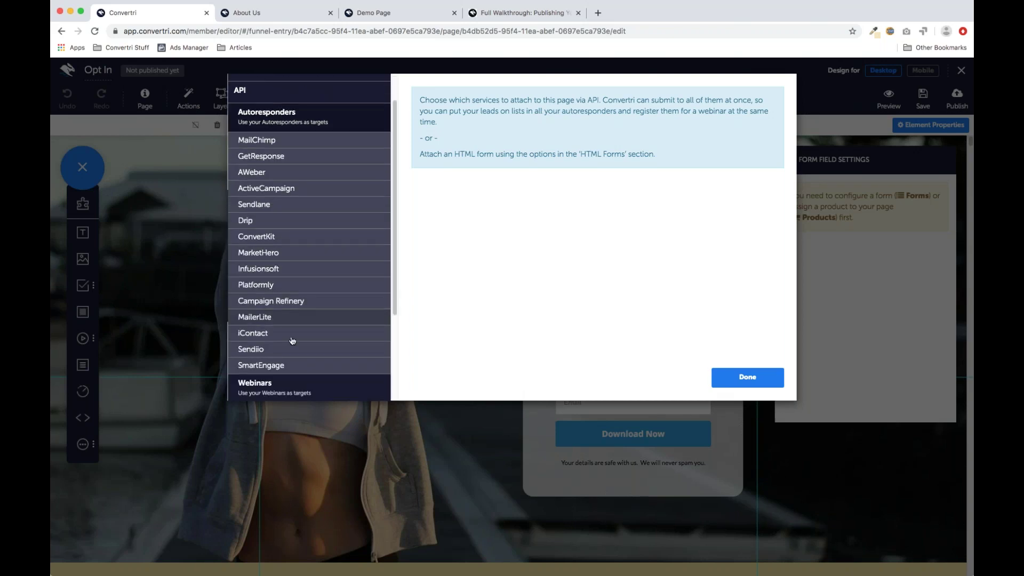
pyautogui.scroll(1, 292, 298)
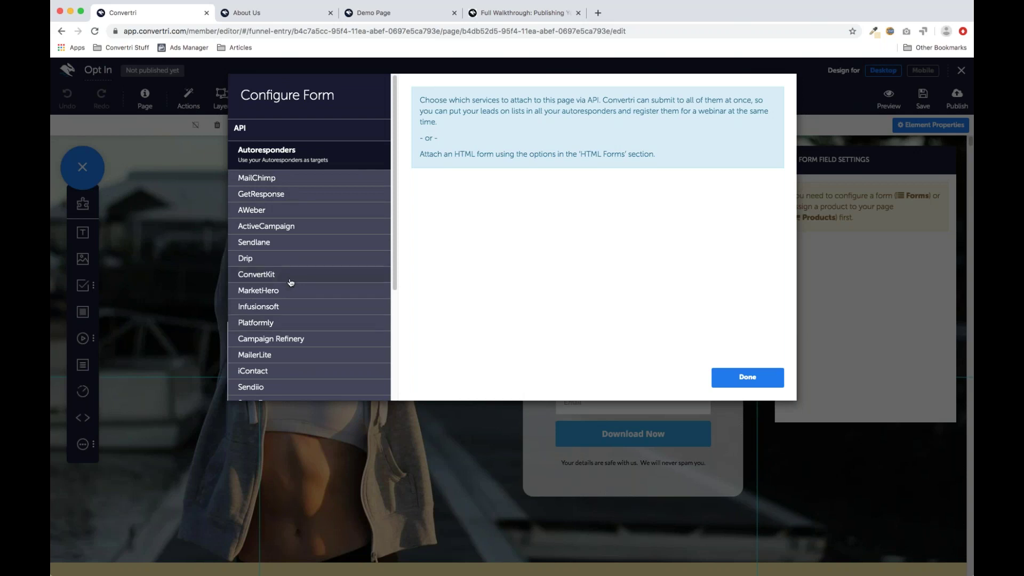
pyautogui.scroll(-3, 291, 283)
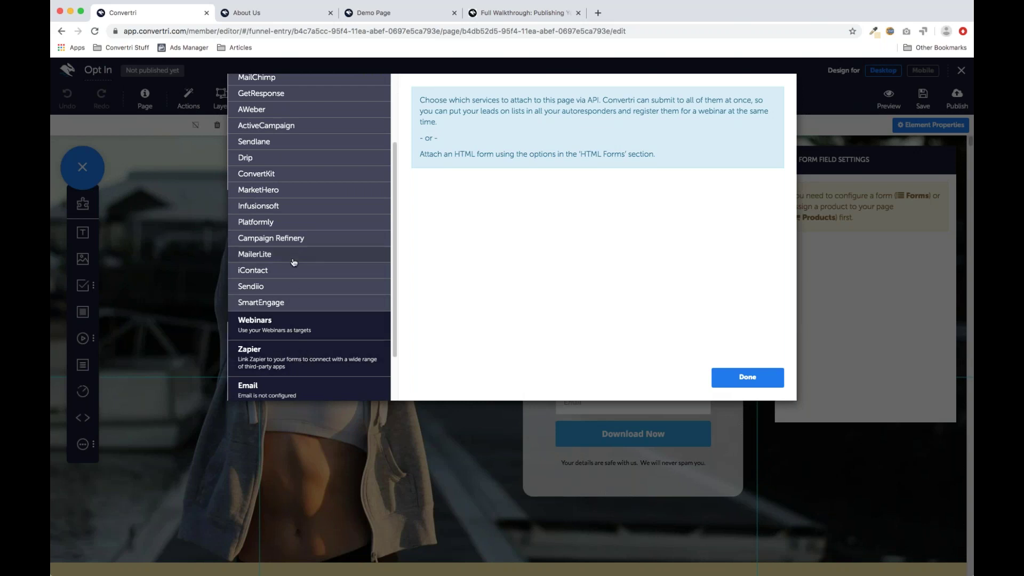
pyautogui.scroll(-1, 284, 360)
pyautogui.scroll(3, 291, 336)
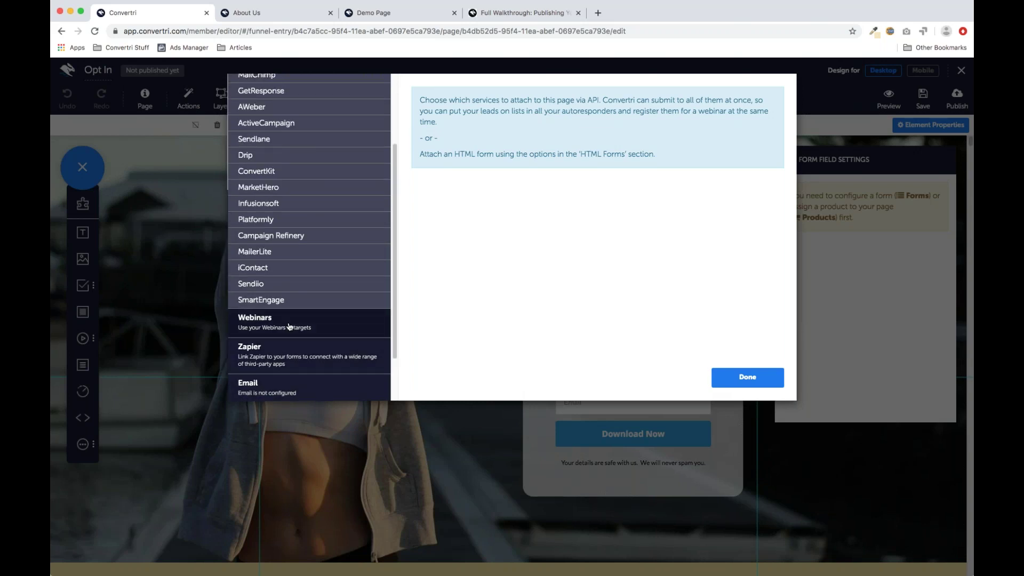
pyautogui.scroll(1, 312, 134)
pyautogui.scroll(1, 313, 134)
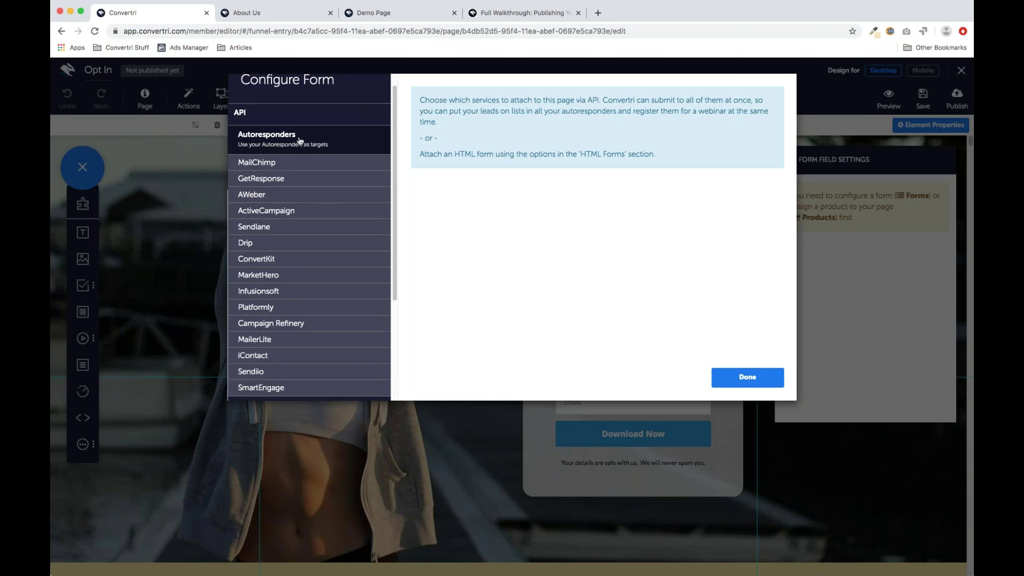
# Step: Choose MailChimp as the form's autoresponder and set its target list to Dev/Test - Signup
pyautogui.click(270, 163)
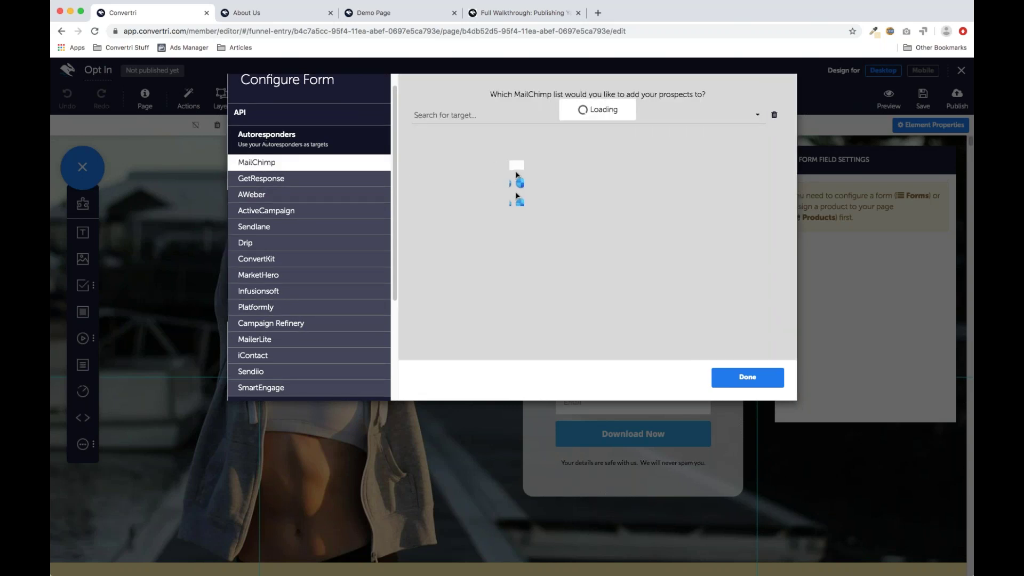
pyautogui.click(725, 121)
pyautogui.scroll(-5, 533, 165)
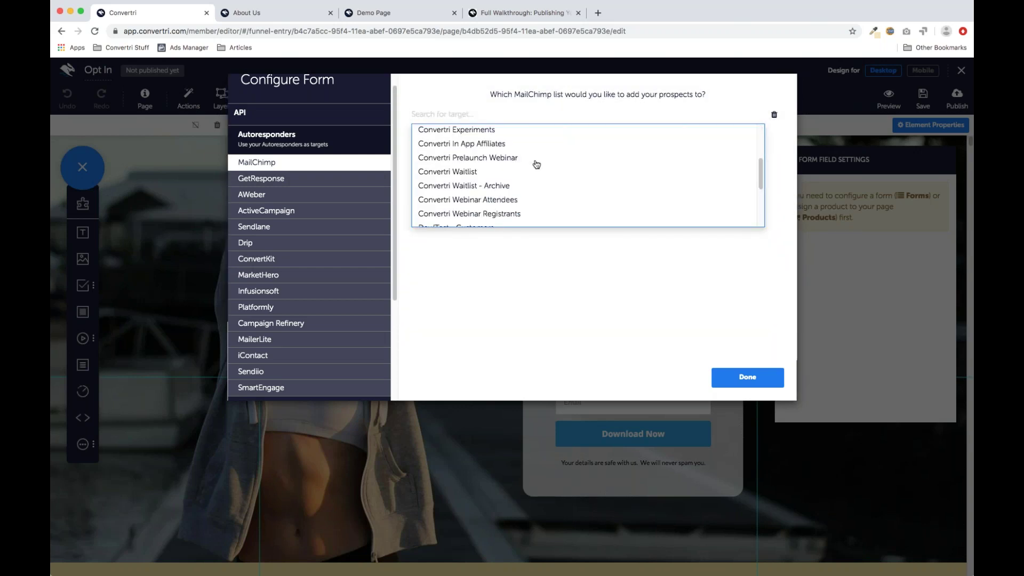
pyautogui.scroll(-1, 536, 164)
pyautogui.click(512, 197)
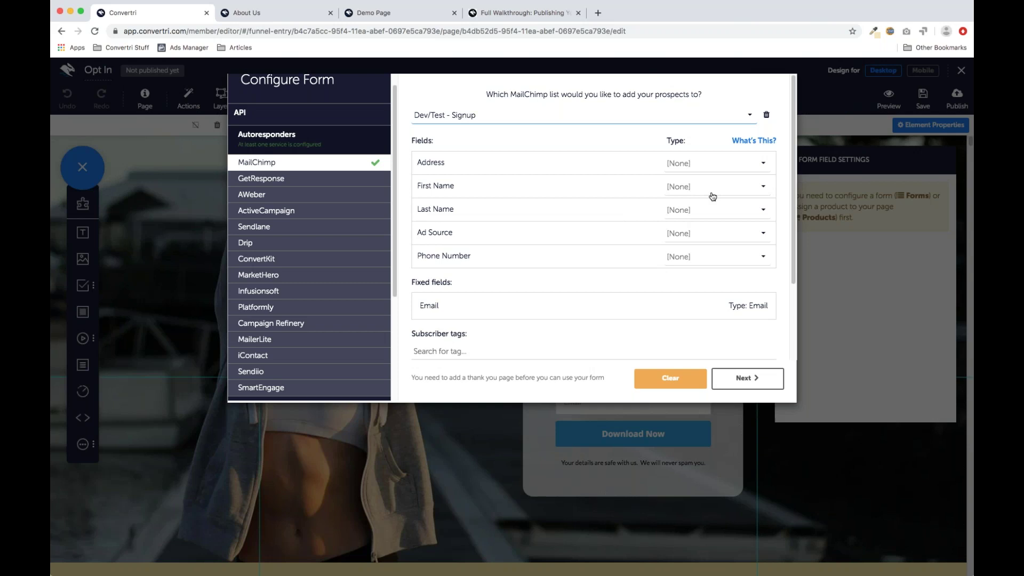
# Step: Set the MailChimp list's First Name field to the First Name type and check the fixed Email field
pyautogui.click(760, 187)
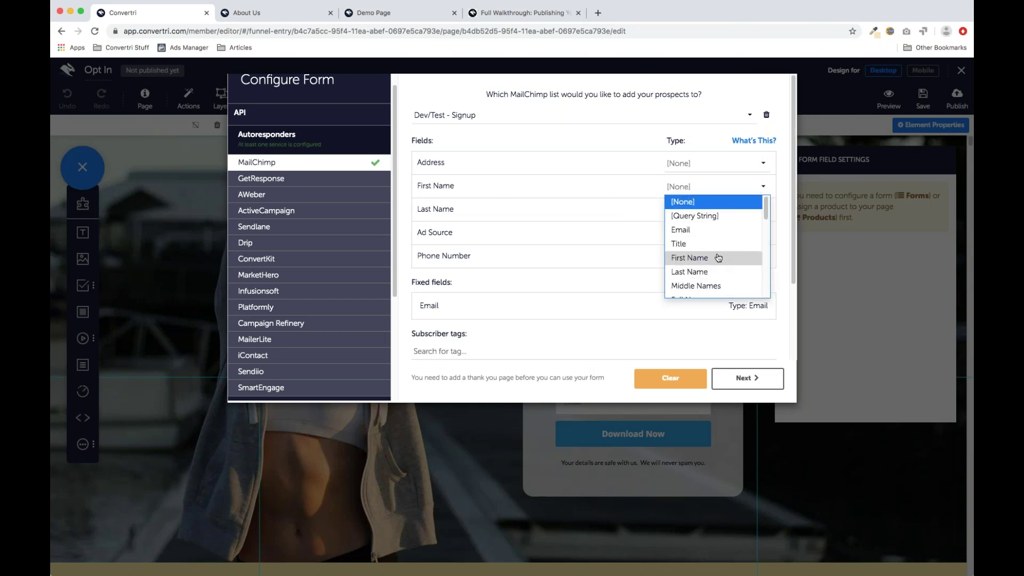
pyautogui.click(718, 260)
pyautogui.scroll(-1, 604, 227)
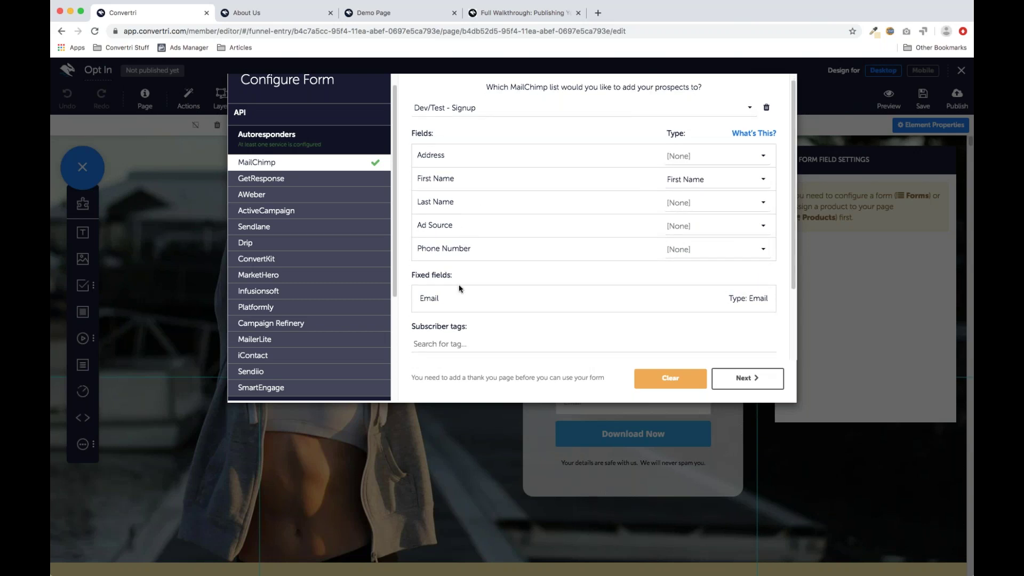
pyautogui.moveTo(421, 301); pyautogui.dragTo(446, 301)
pyautogui.click(755, 300)
pyautogui.scroll(1, 570, 183)
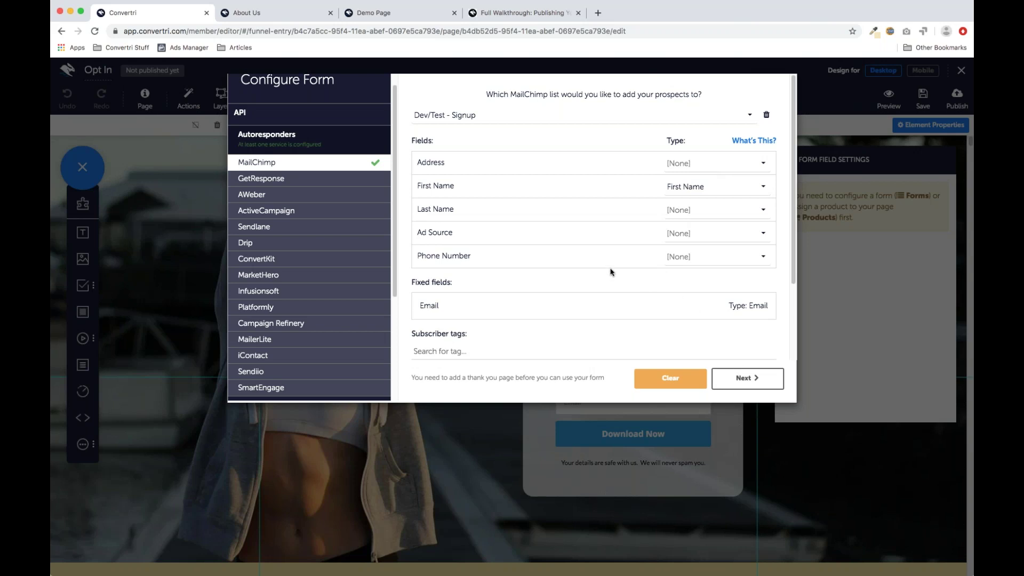
# Step: Proceed to the form's Thank You Page URL settings and check the suggested redirect page
pyautogui.scroll(-1, 612, 272)
pyautogui.click(748, 382)
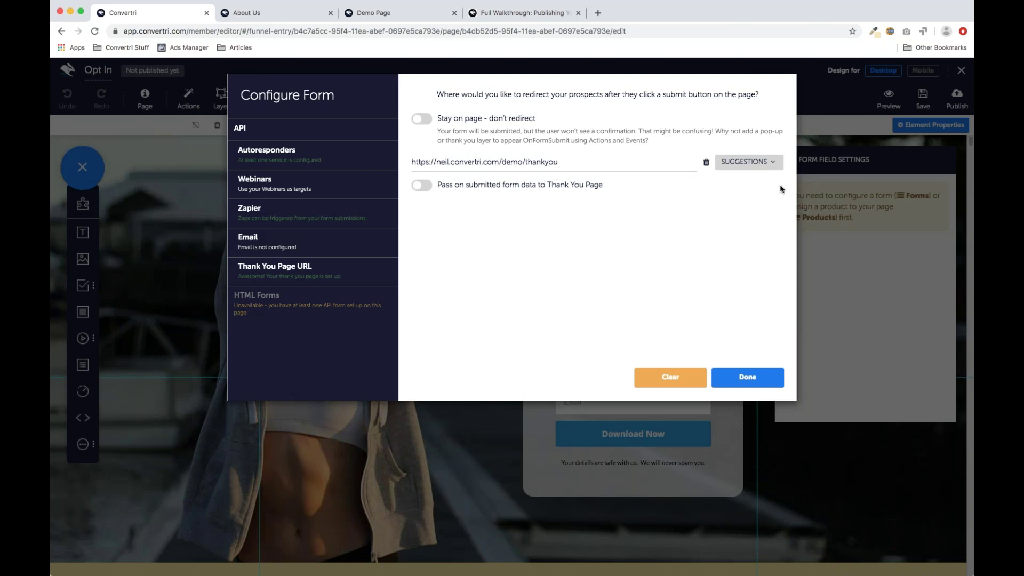
pyautogui.click(768, 162)
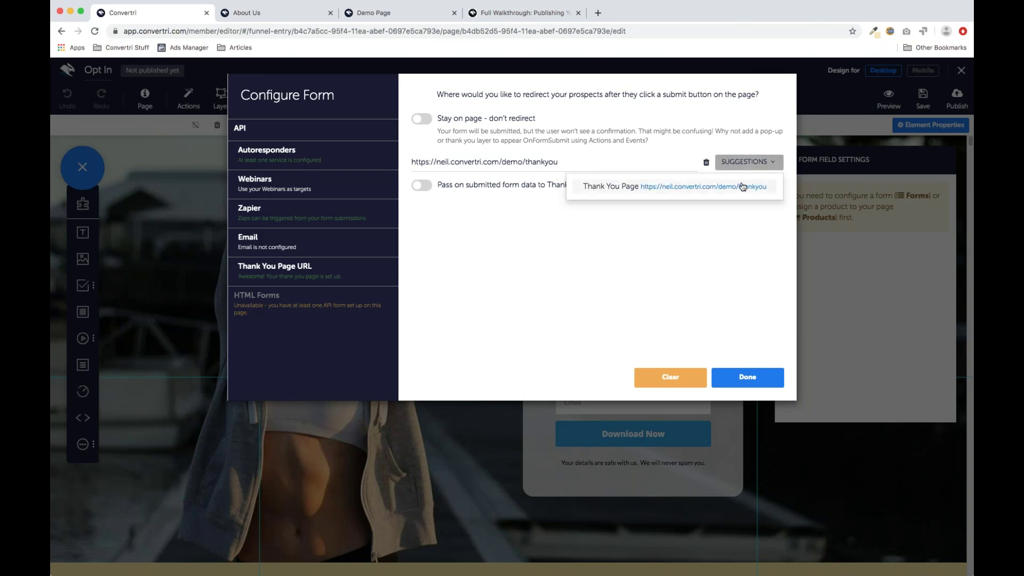
pyautogui.click(725, 233)
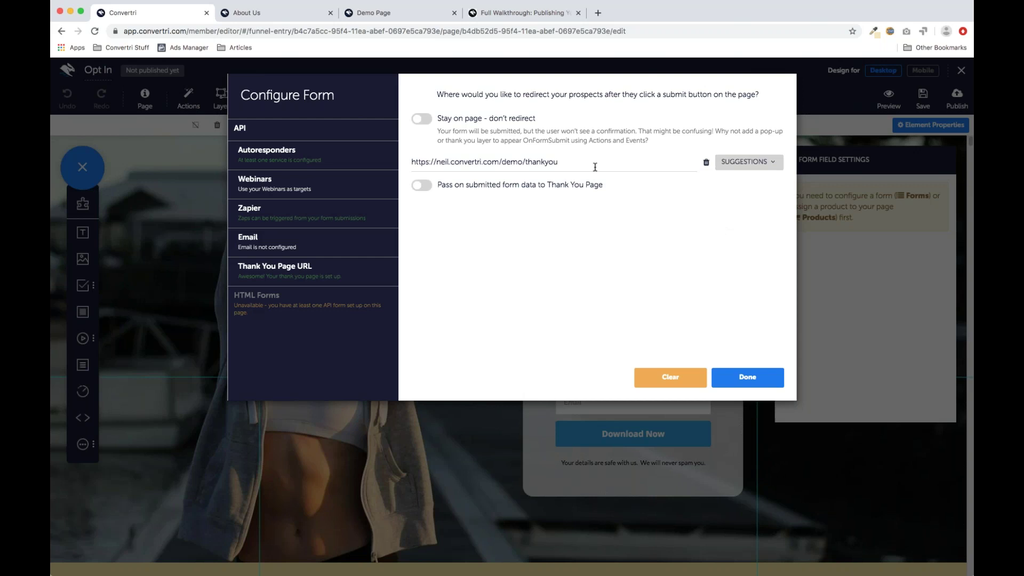
# Step: Review the suggested Thank You Page redirect, finish the form configuration, and check the Email field's form settings
pyautogui.click(778, 164)
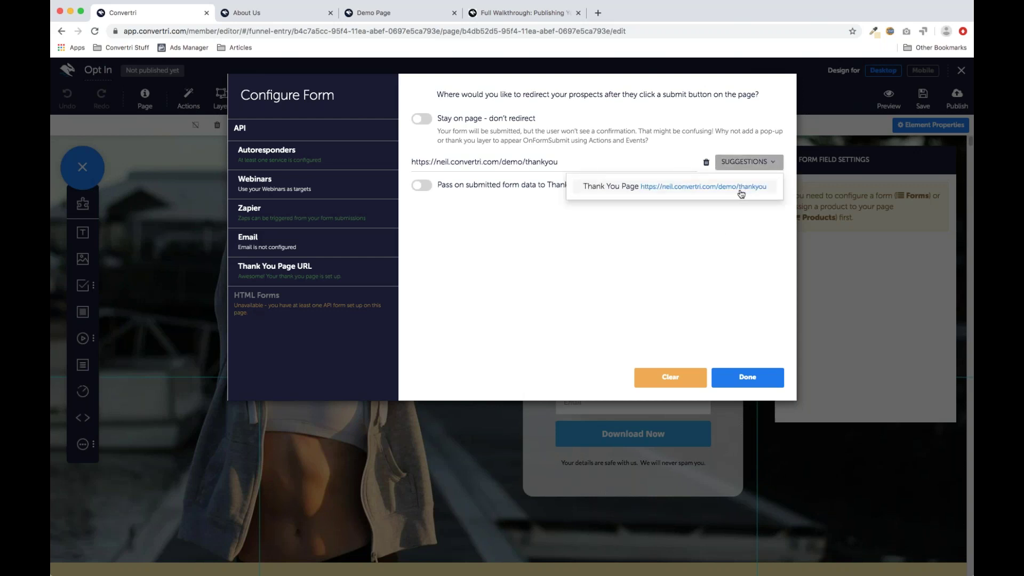
pyautogui.click(692, 243)
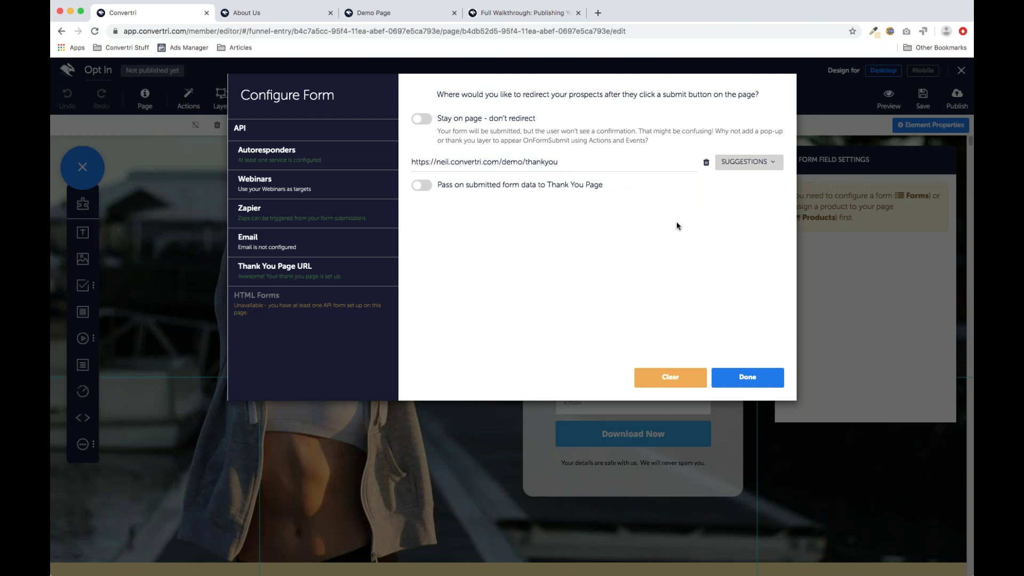
pyautogui.click(749, 379)
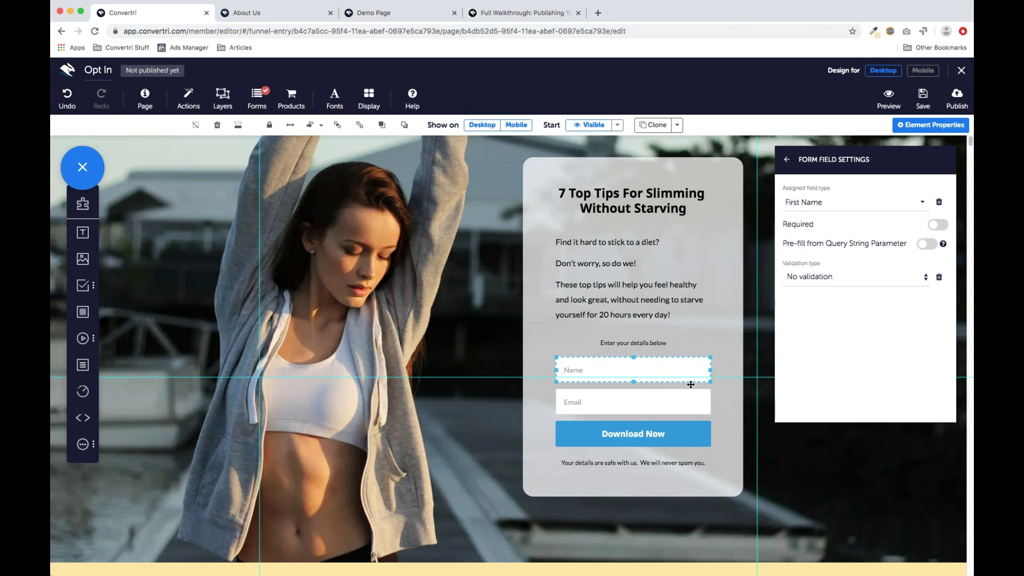
pyautogui.click(672, 405)
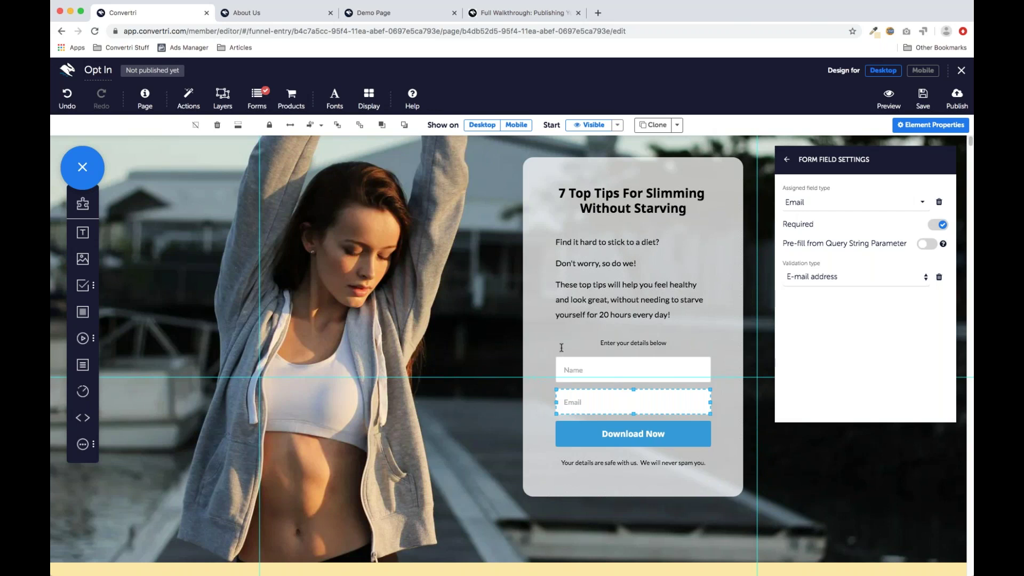
pyautogui.click(512, 372)
# Step: Save the Opt In page, publish it at the path demo/optin, and view the live page
pyautogui.click(923, 98)
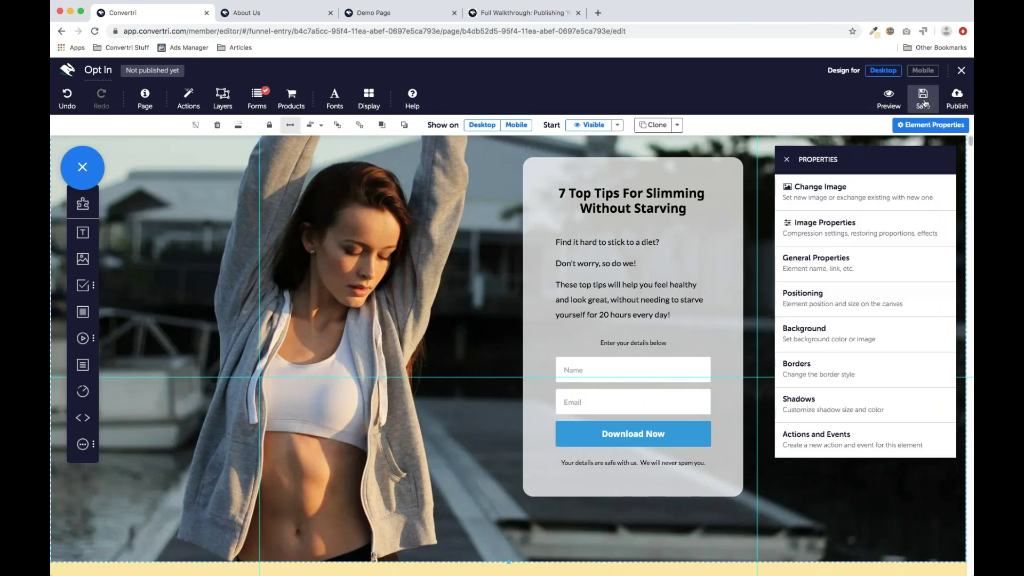
pyautogui.click(957, 96)
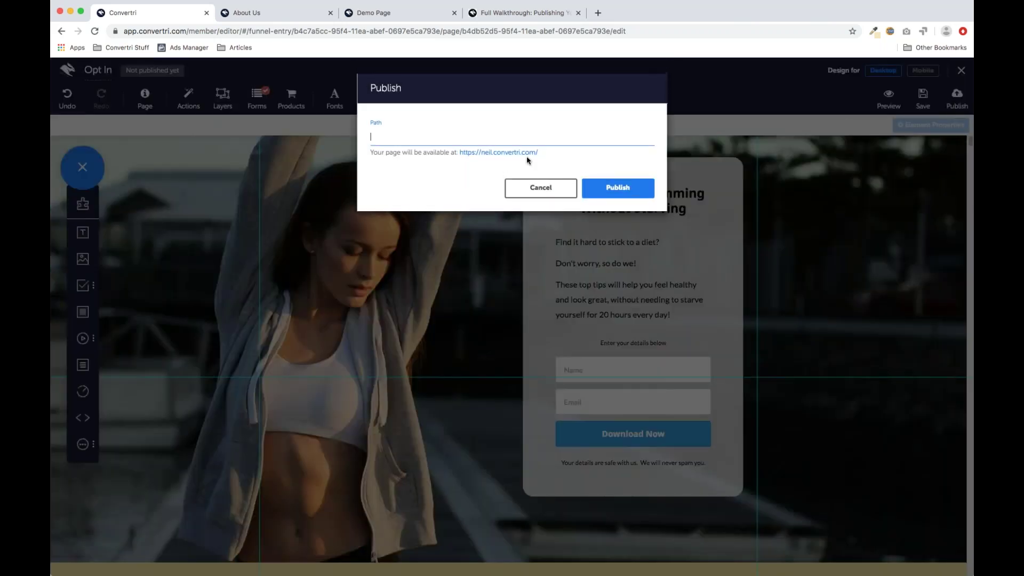
pyautogui.write('demo/optin')
pyautogui.click(618, 190)
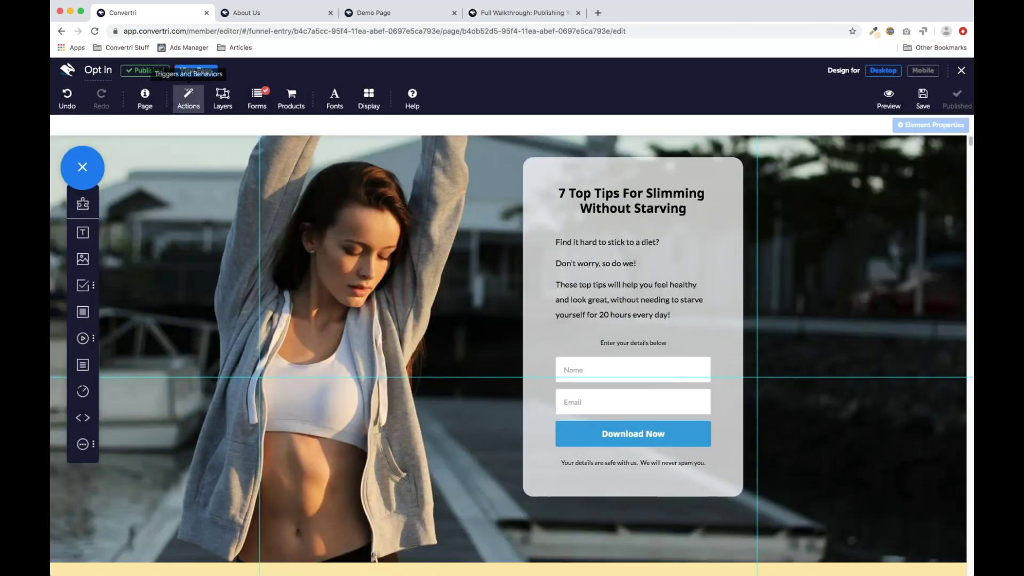
pyautogui.click(196, 70)
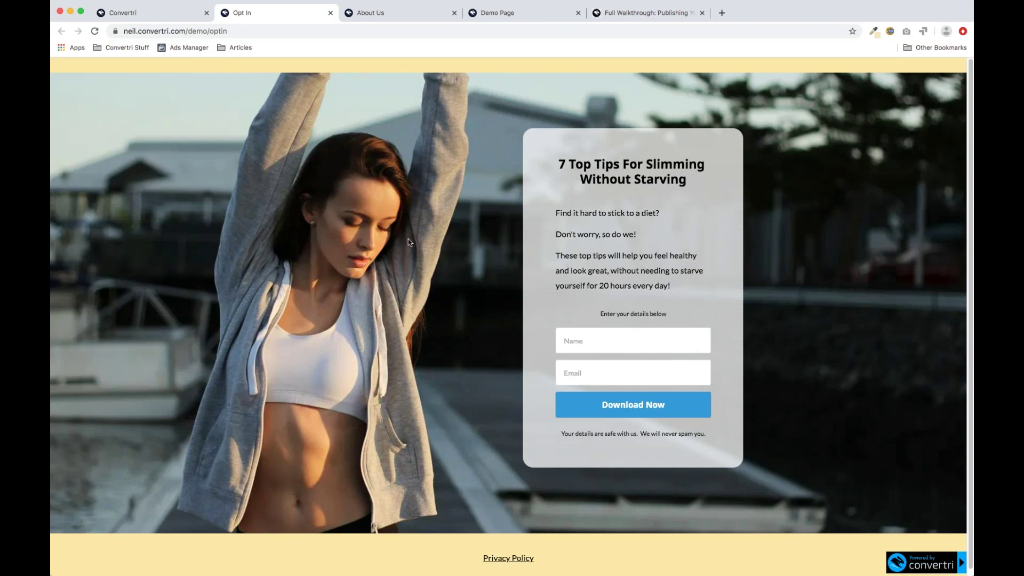
# Step: Back in the editor, add a text beside Privacy Policy reading "No, I don't want to make my life amazing by buying this product"
pyautogui.click(188, 21)
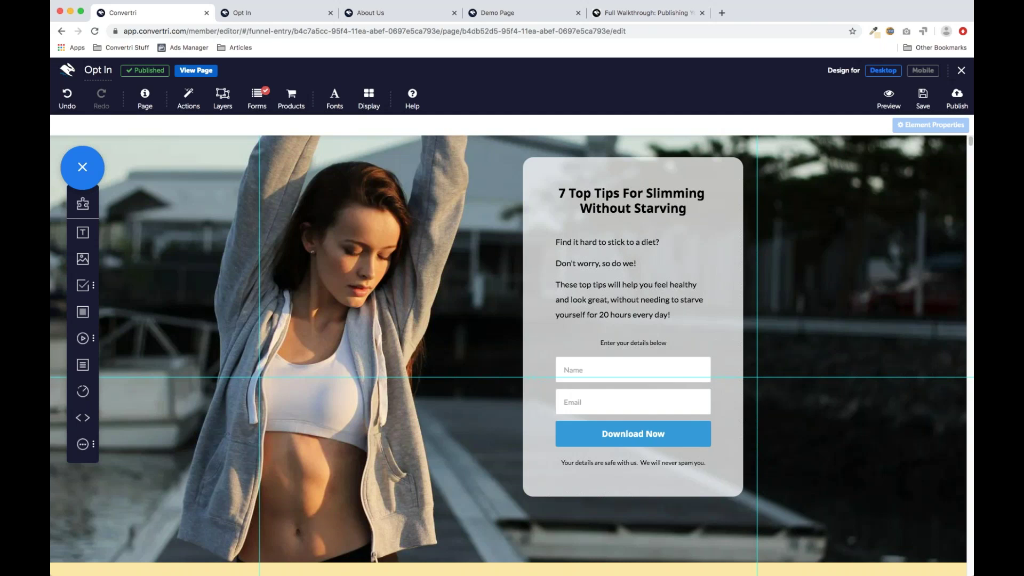
pyautogui.scroll(-4, 861, 283)
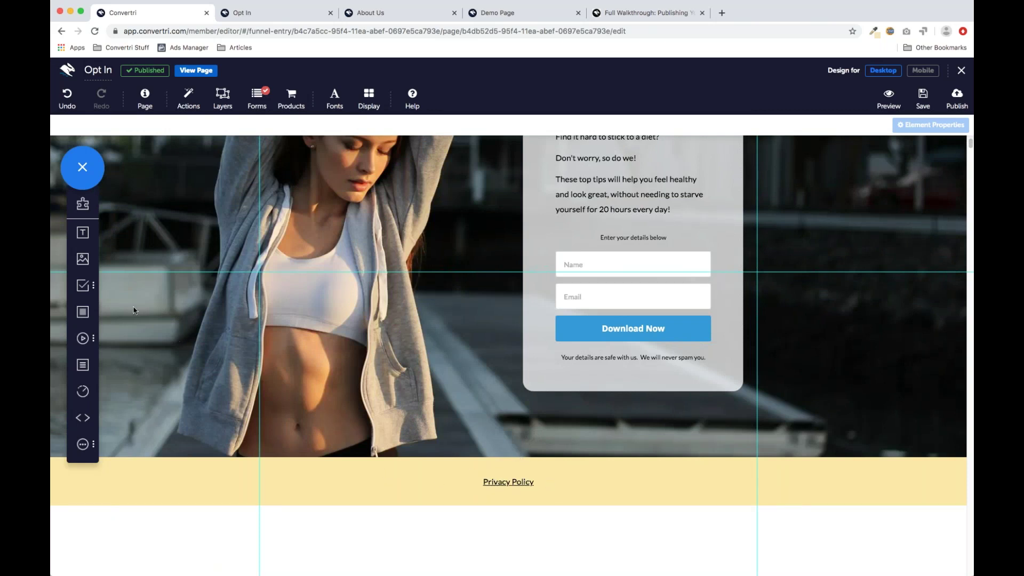
pyautogui.moveTo(83, 235)
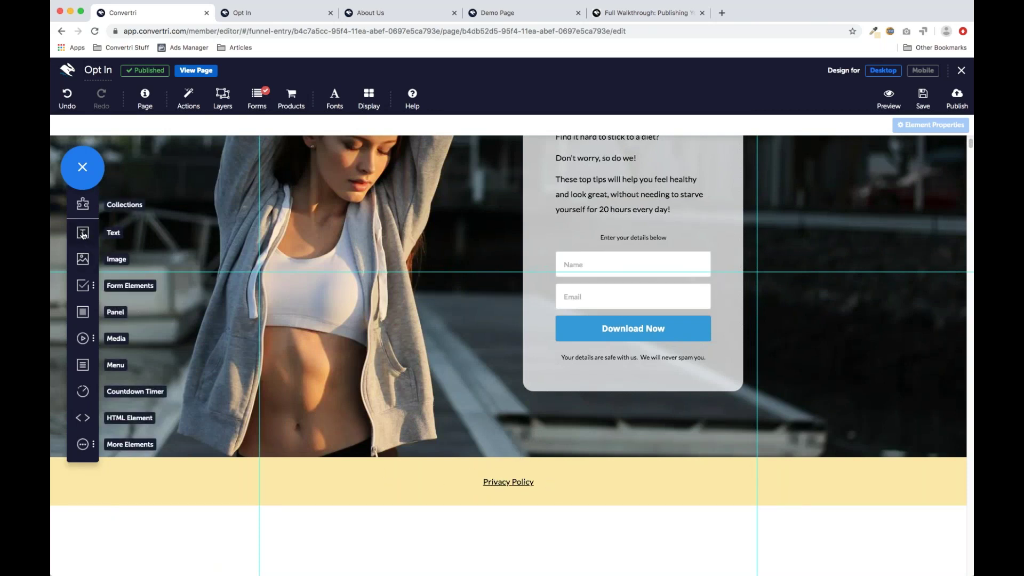
pyautogui.moveTo(83, 235); pyautogui.dragTo(649, 470)
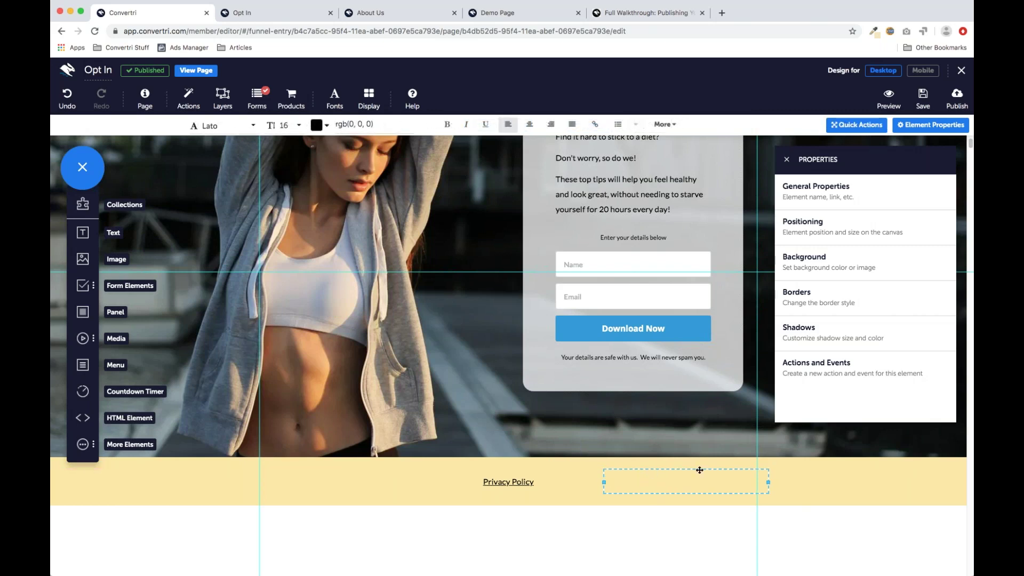
pyautogui.write("No, I don't want to make my lif")
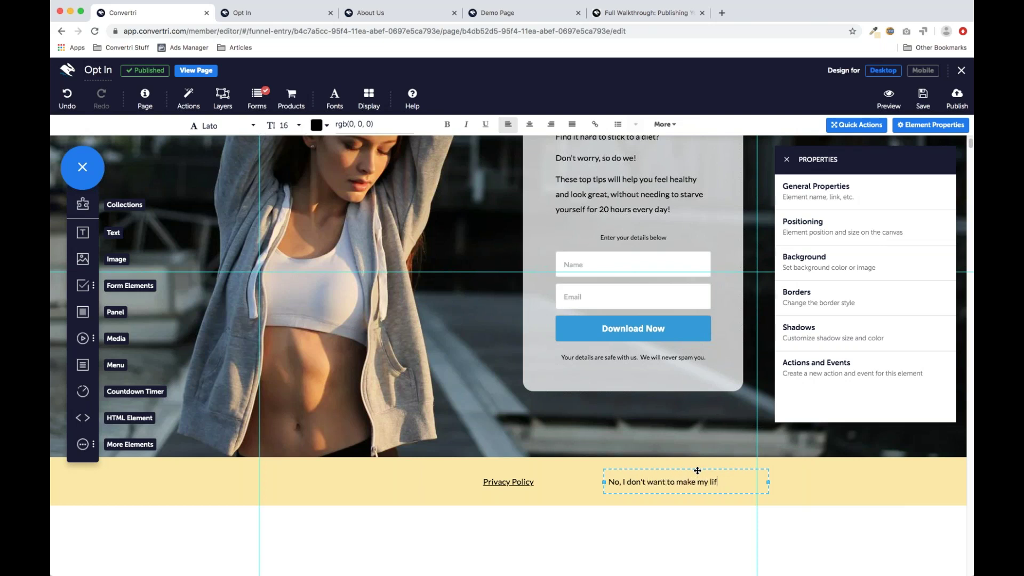
pyautogui.write('e amazing by buy')
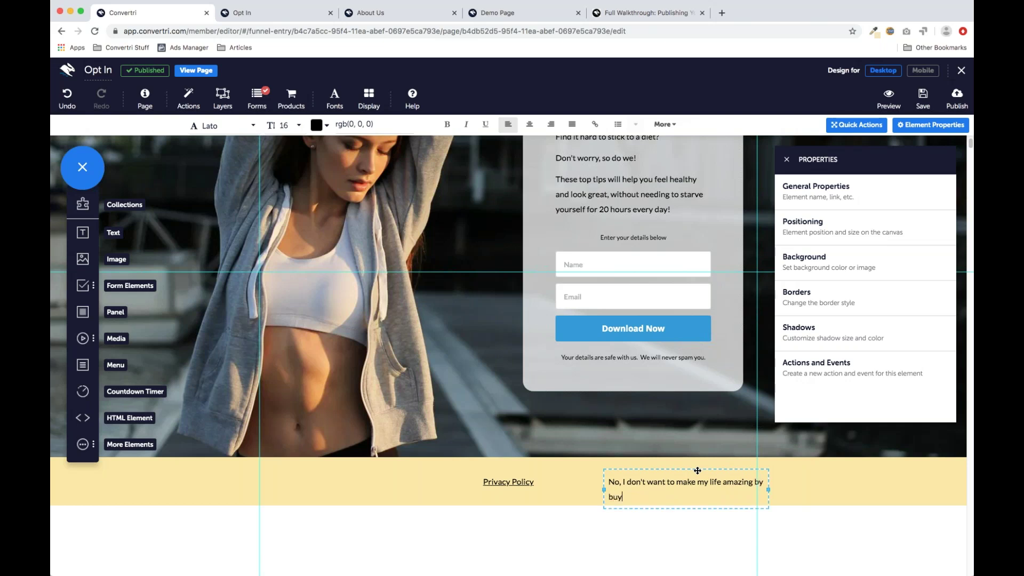
pyautogui.write('ing this product')
# Step: Widen the new text element in the footer band, nudge it into place, and centre-align its text
pyautogui.moveTo(770, 490); pyautogui.dragTo(809, 486)
pyautogui.moveTo(724, 503); pyautogui.dragTo(723, 500)
pyautogui.click(653, 491)
pyautogui.moveTo(654, 491); pyautogui.dragTo(610, 476)
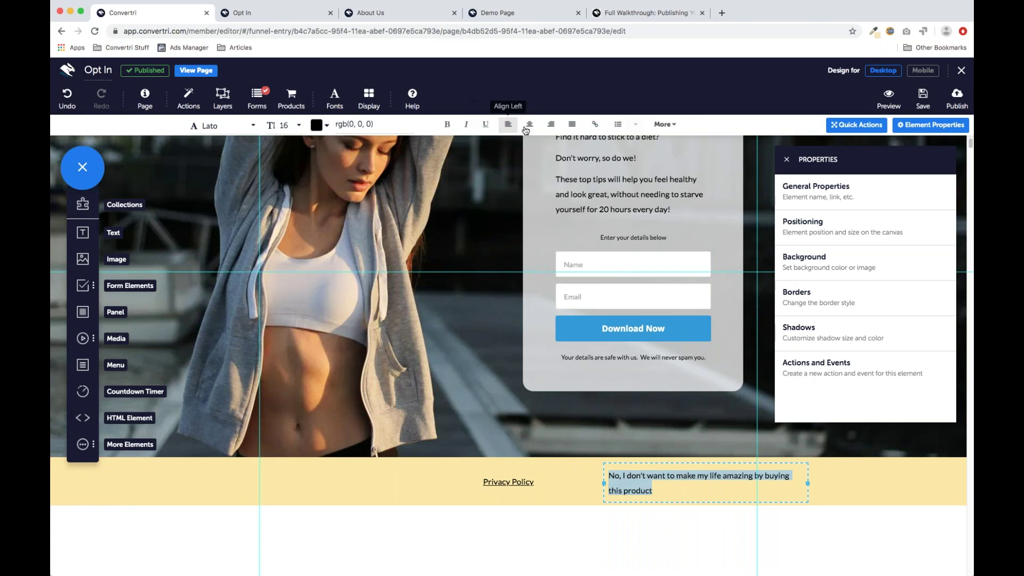
pyautogui.click(529, 125)
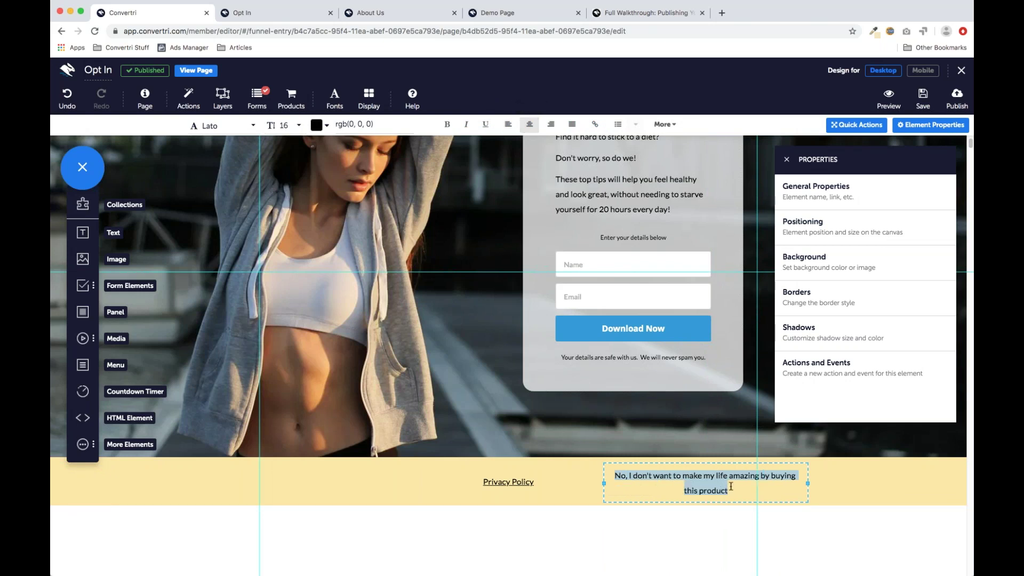
# Step: Hyperlink the selected footer text to the /downsell page on the funnel's convertri.com subdomain
pyautogui.click(594, 124)
pyautogui.click(403, 138)
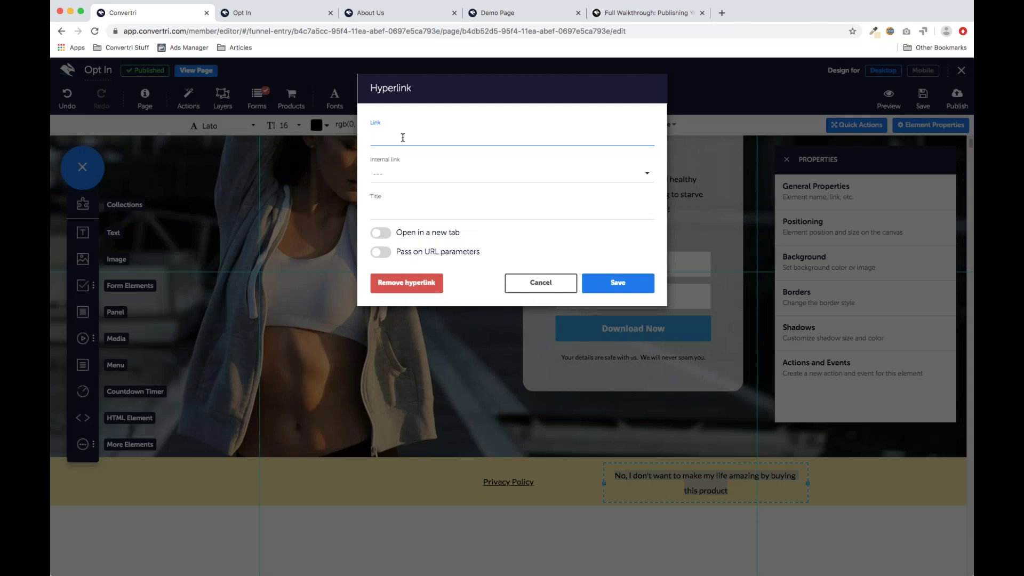
pyautogui.write('https://neil.convertri.com/downsell')
pyautogui.click(619, 284)
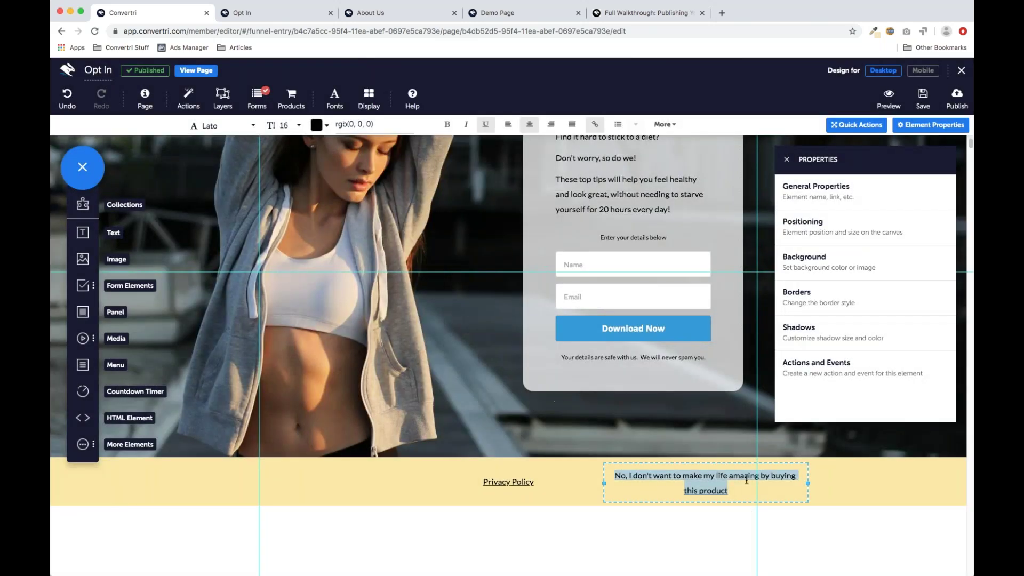
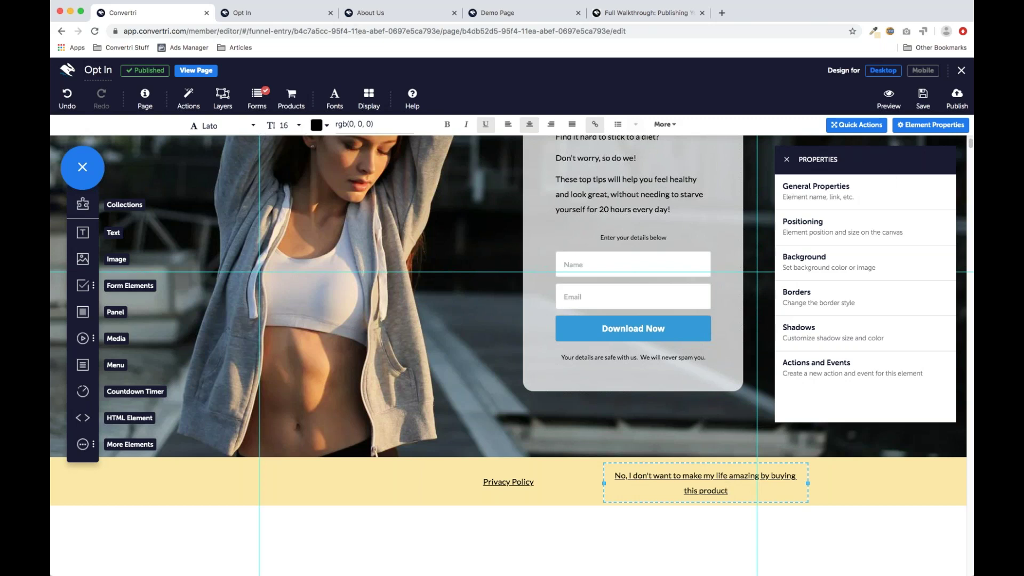
# Step: Switch to the About Us page and look through it and the Convertri home page
pyautogui.click(373, 15)
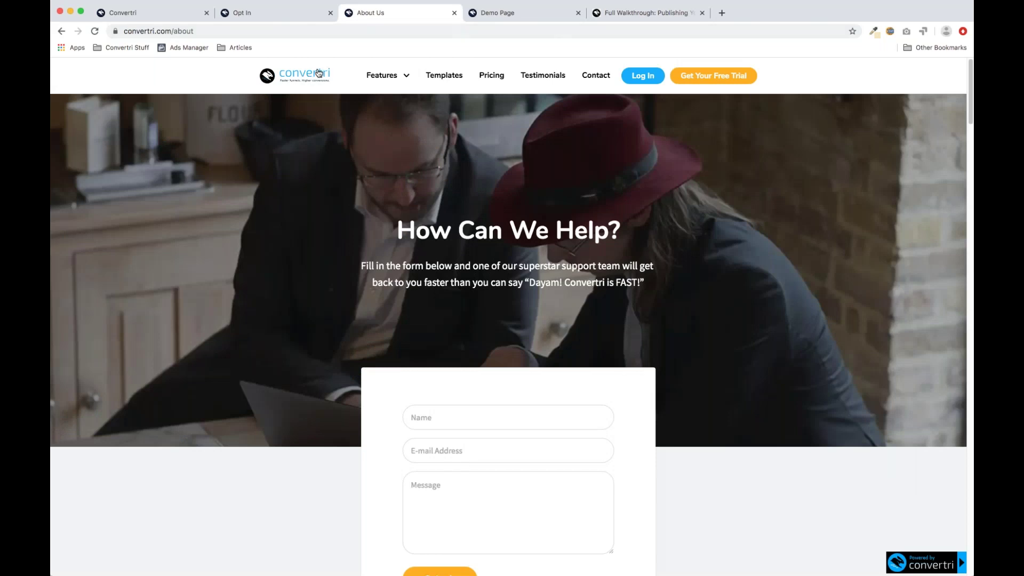
pyautogui.scroll(-5, 308, 174)
pyautogui.scroll(5, 309, 174)
pyautogui.click(299, 79)
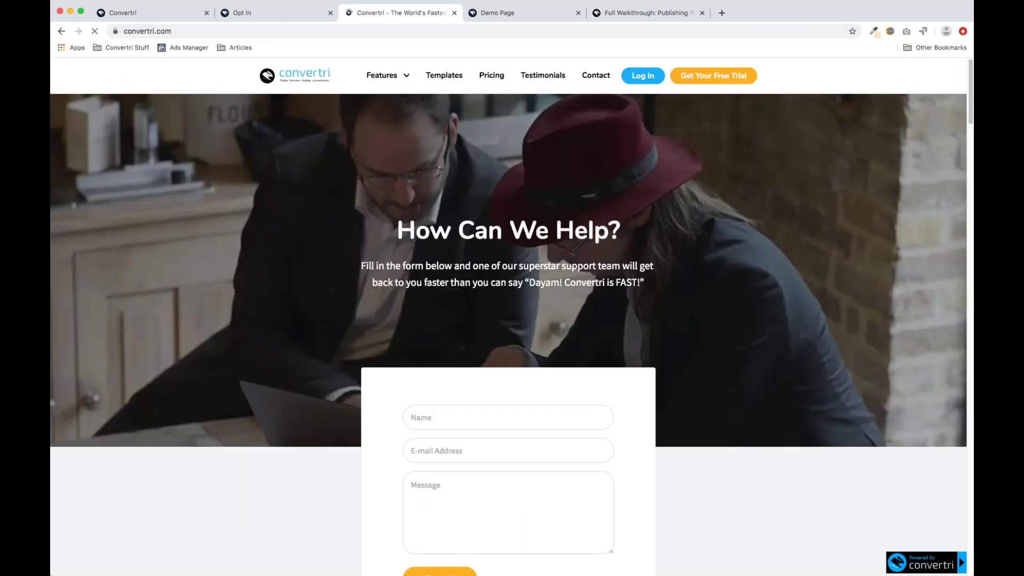
pyautogui.scroll(-7, 481, 249)
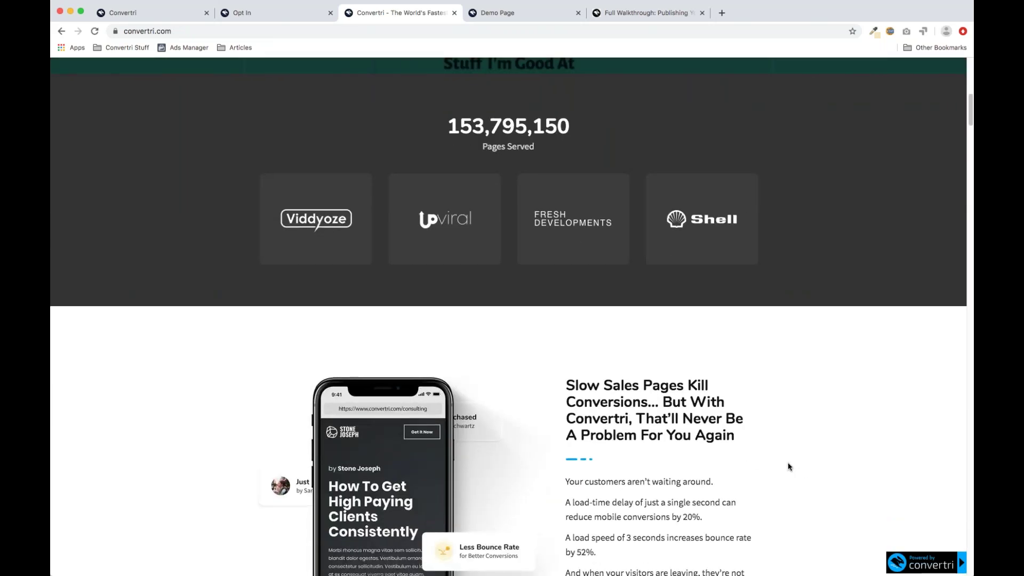
pyautogui.scroll(-10, 785, 464)
pyautogui.scroll(15, 783, 465)
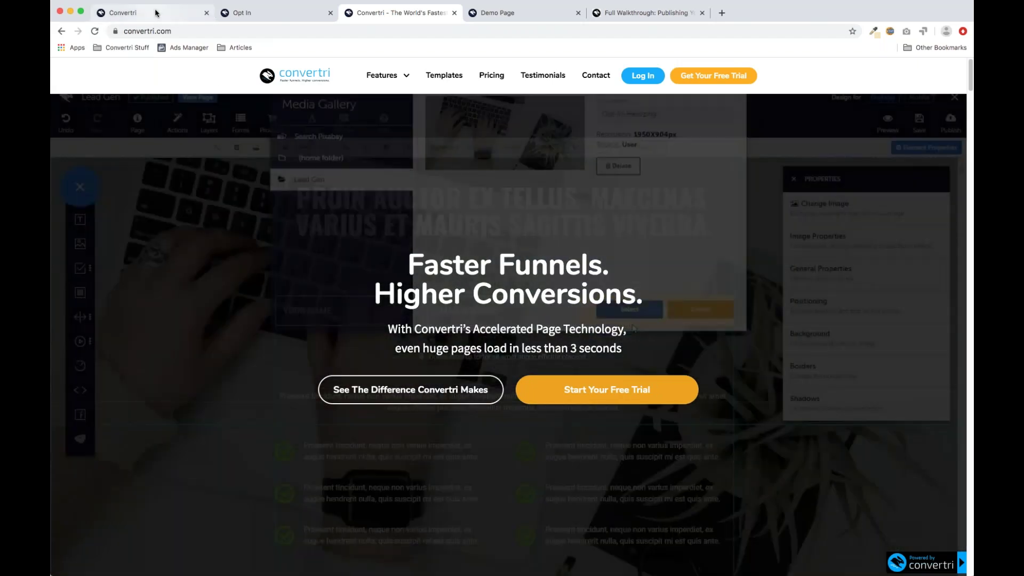
# Step: Return to the Opt In page editor and delete the linked text beside Privacy Policy
pyautogui.click(154, 12)
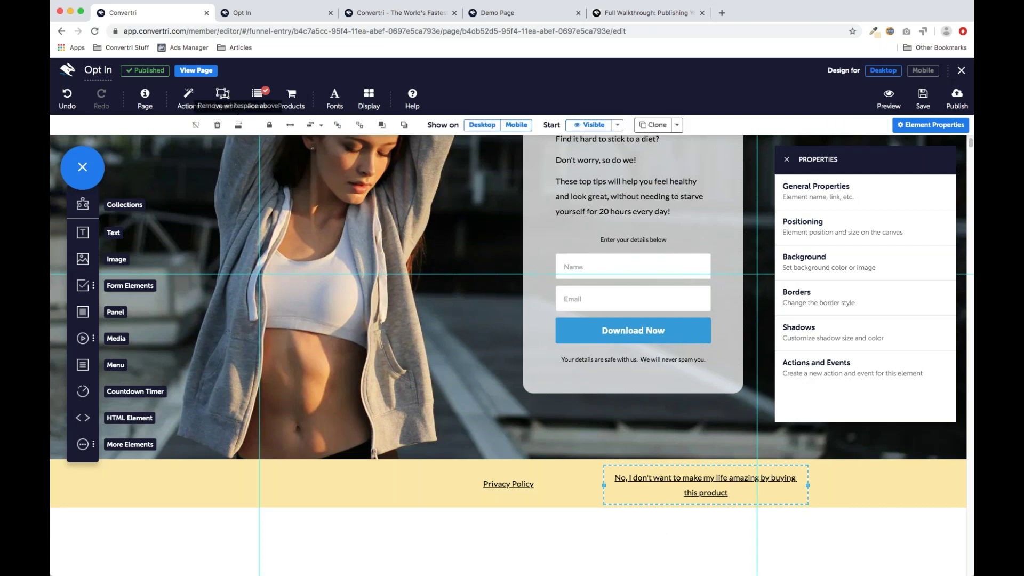
pyautogui.press('Delete')
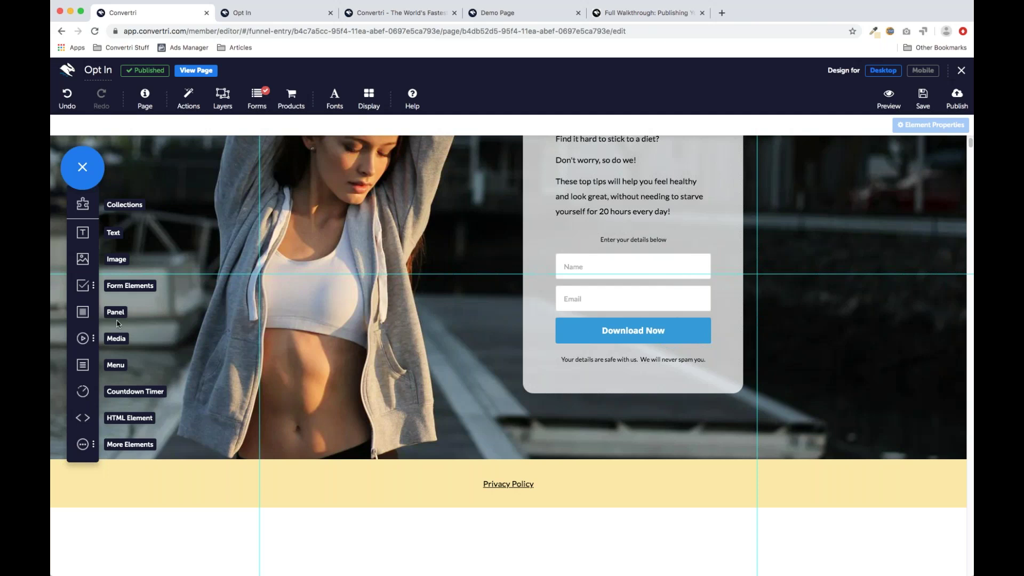
# Step: Try a video element over the woman's photo at about x -214, y 303, and remove it again
pyautogui.click(104, 344)
pyautogui.moveTo(122, 370); pyautogui.dragTo(302, 226)
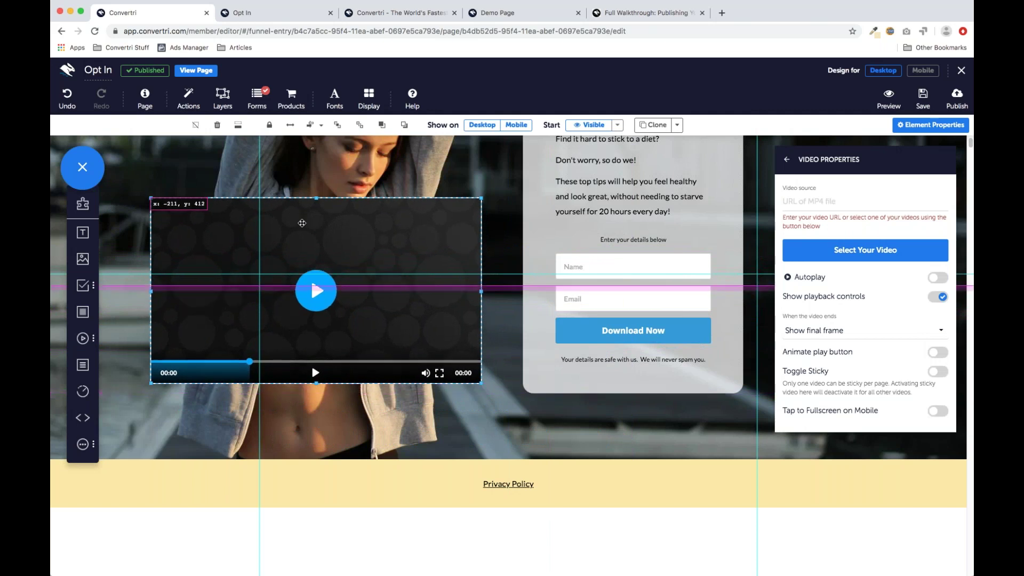
pyautogui.scroll(3, 308, 232)
pyautogui.moveTo(292, 298); pyautogui.dragTo(290, 278)
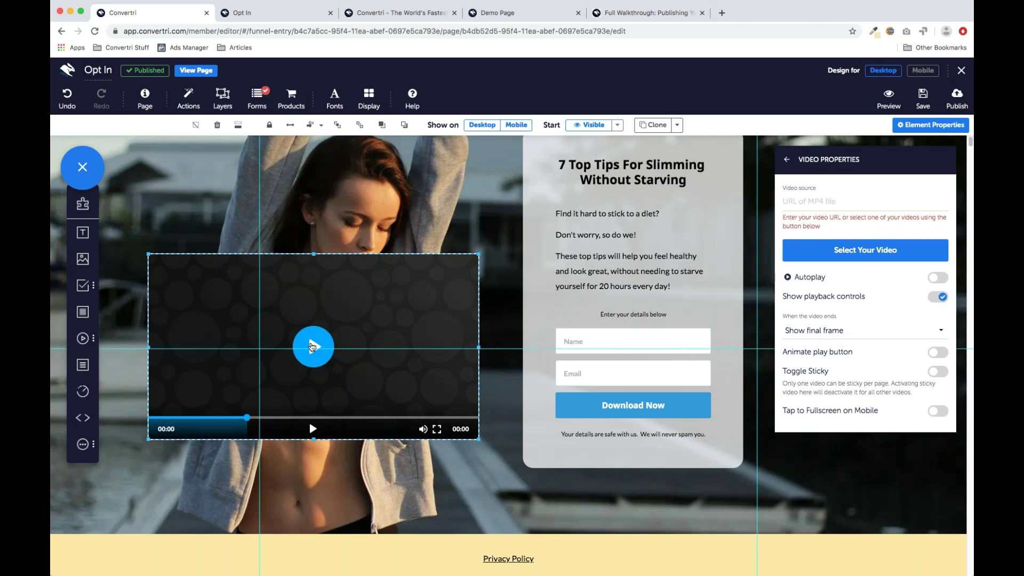
pyautogui.moveTo(249, 304); pyautogui.dragTo(251, 266)
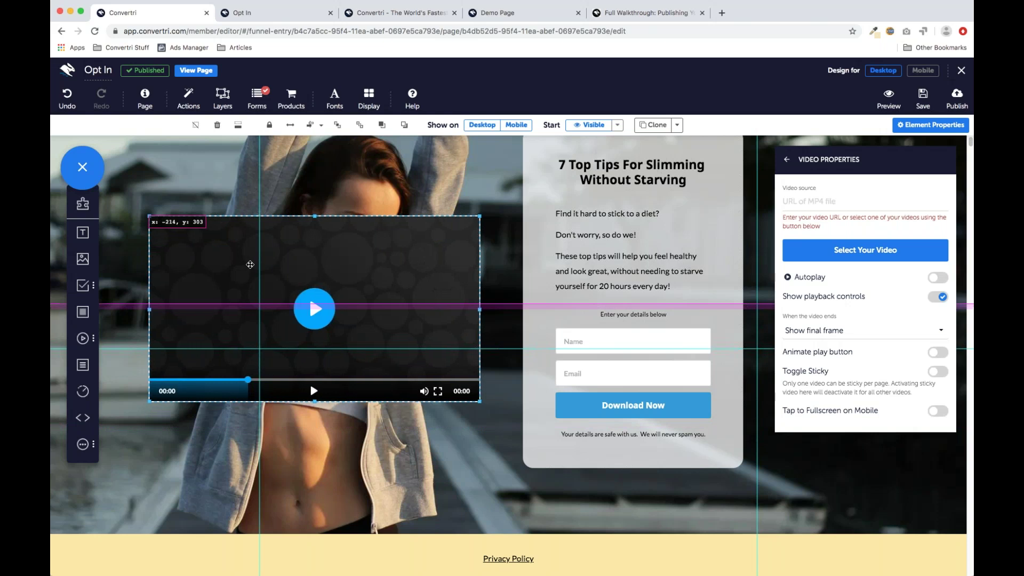
pyautogui.click(217, 125)
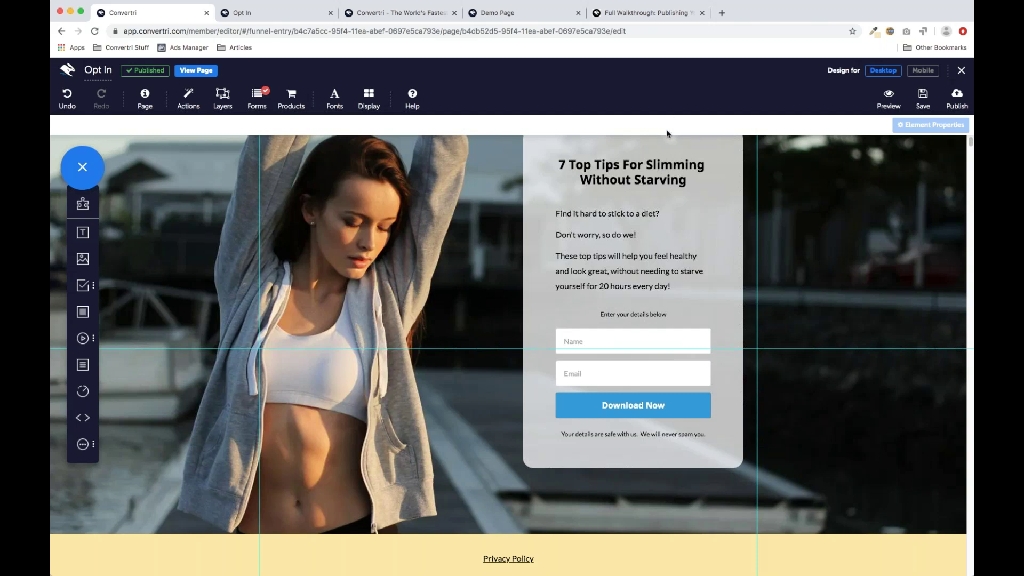
# Step: Leave the page editor and open the account's Domains settings
pyautogui.click(962, 71)
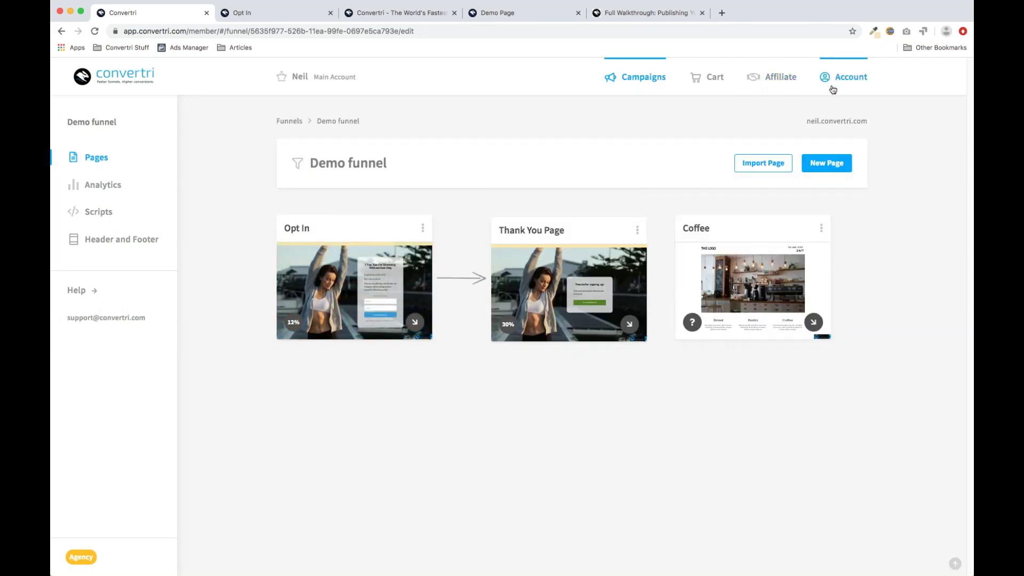
pyautogui.click(848, 77)
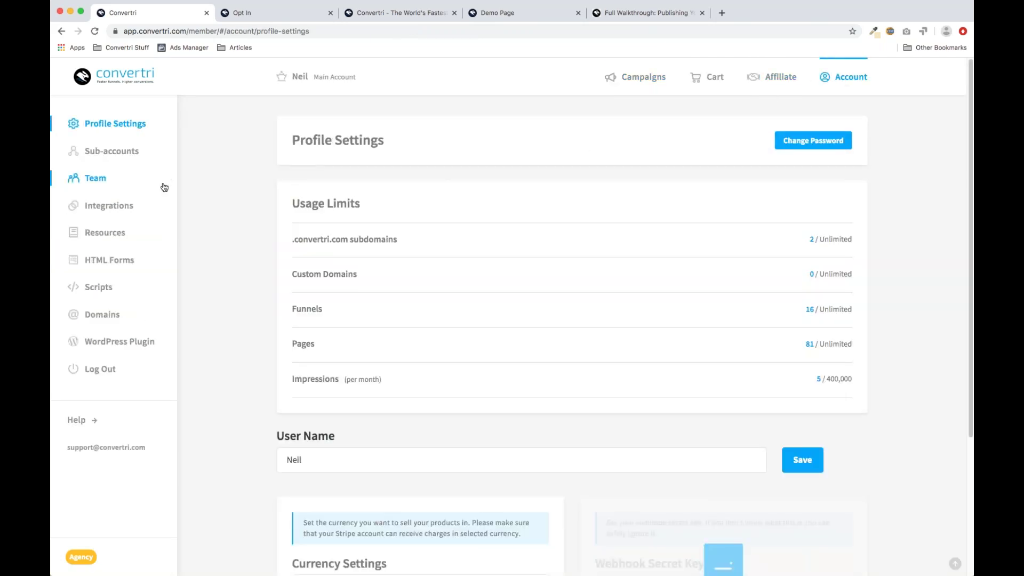
pyautogui.click(101, 315)
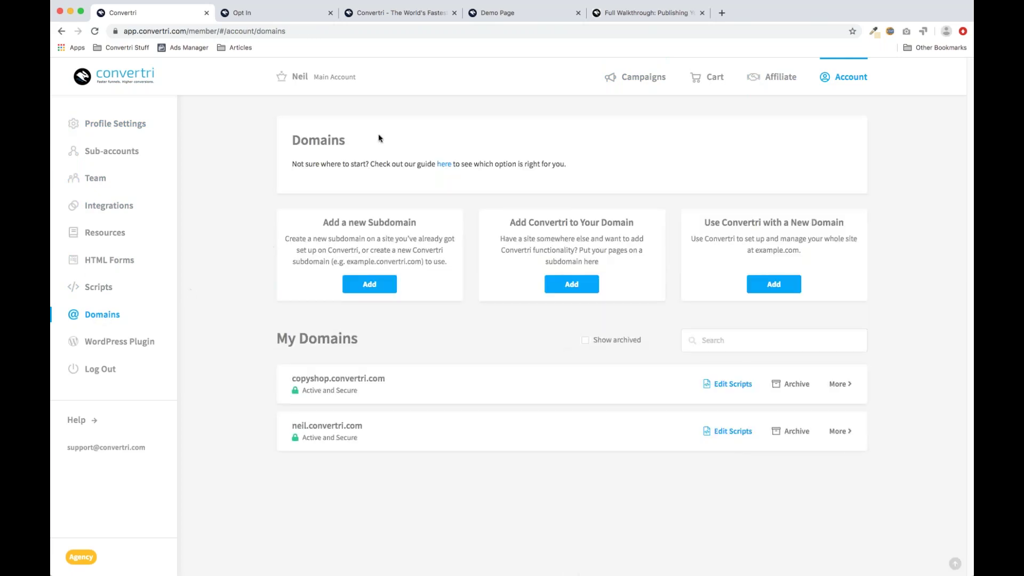
# Step: Try out whateveryouwant as a new subdomain of Convertri.com (Default), clear the entry, and close the dialog without adding it
pyautogui.click(372, 287)
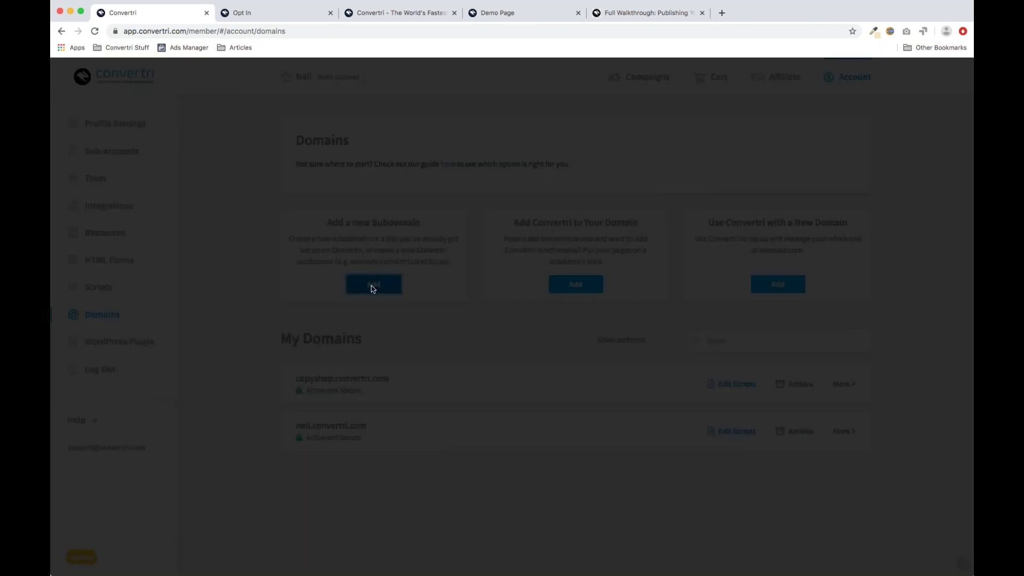
pyautogui.write('whateveryouwant')
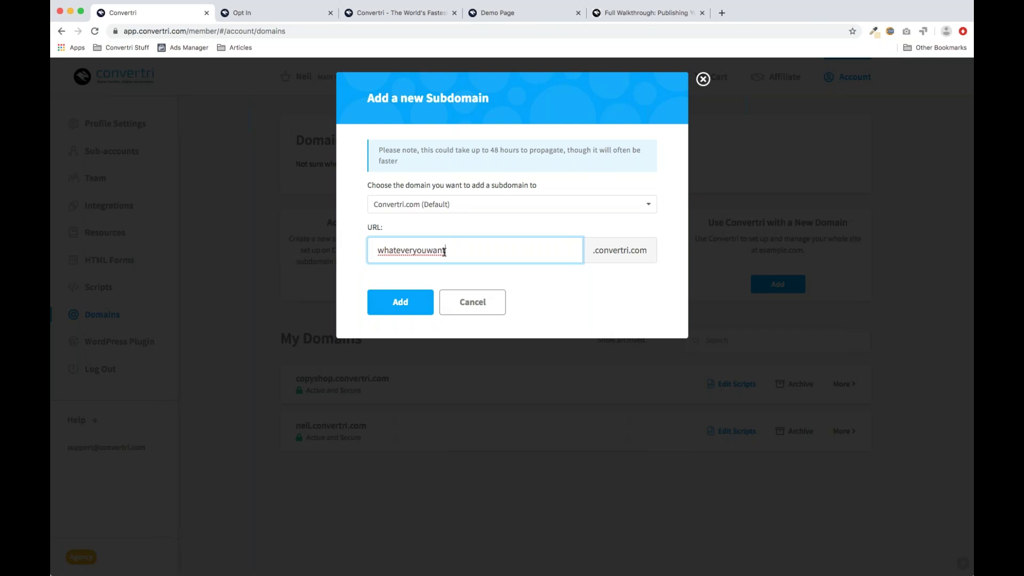
pyautogui.doubleClick(370, 252)
pyautogui.press('BackSpace')
pyautogui.click(703, 79)
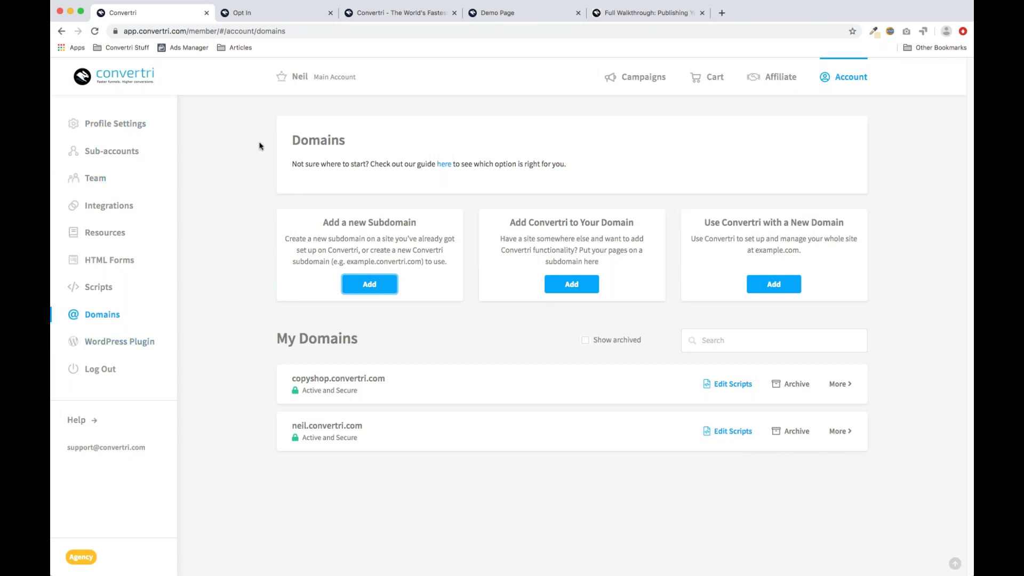
# Step: Open the Demo funnel from the campaigns list, view its Import Page options, and close the dialog without importing anything
pyautogui.click(646, 79)
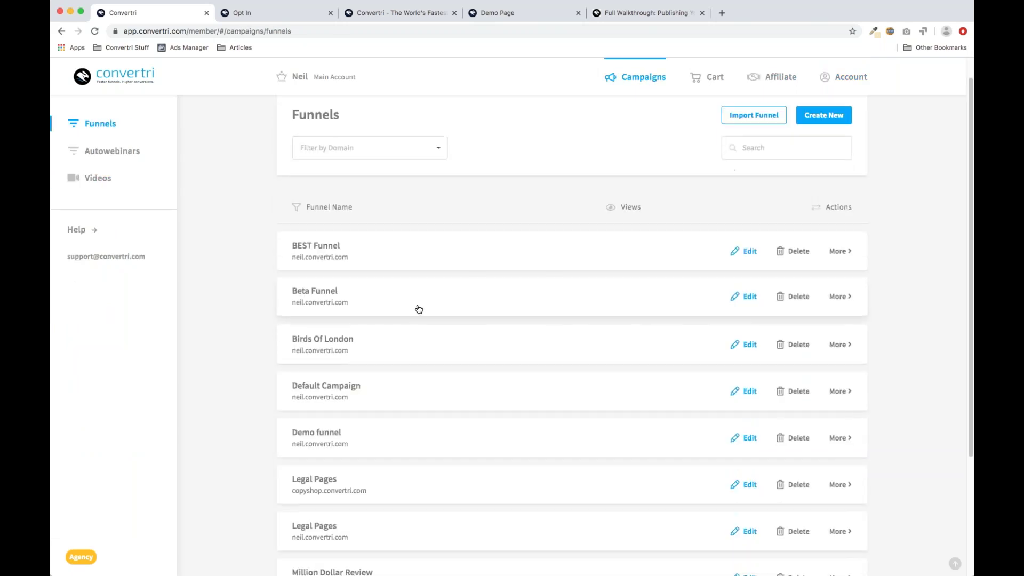
pyautogui.scroll(-2, 418, 306)
pyautogui.click(354, 395)
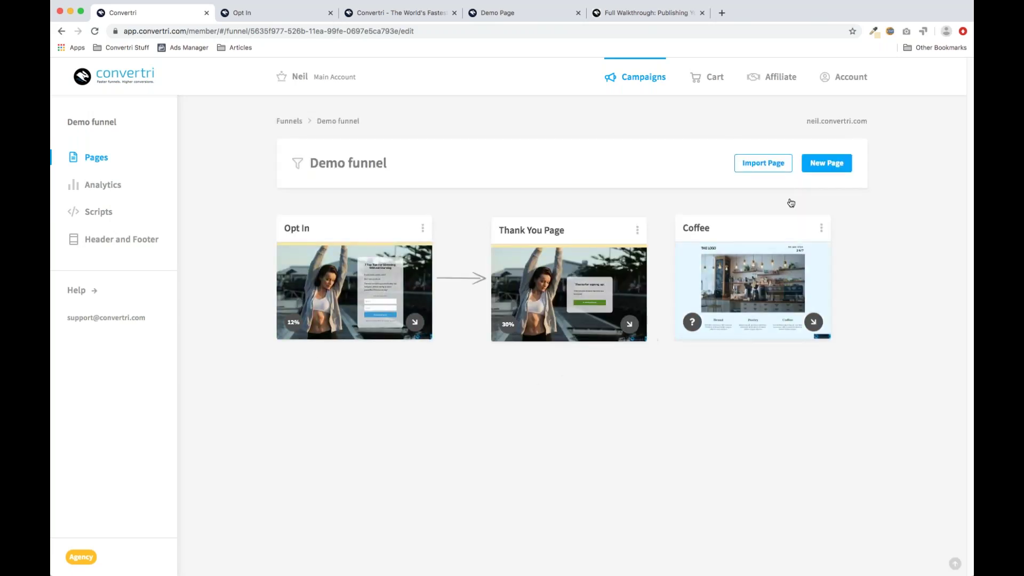
pyautogui.click(769, 170)
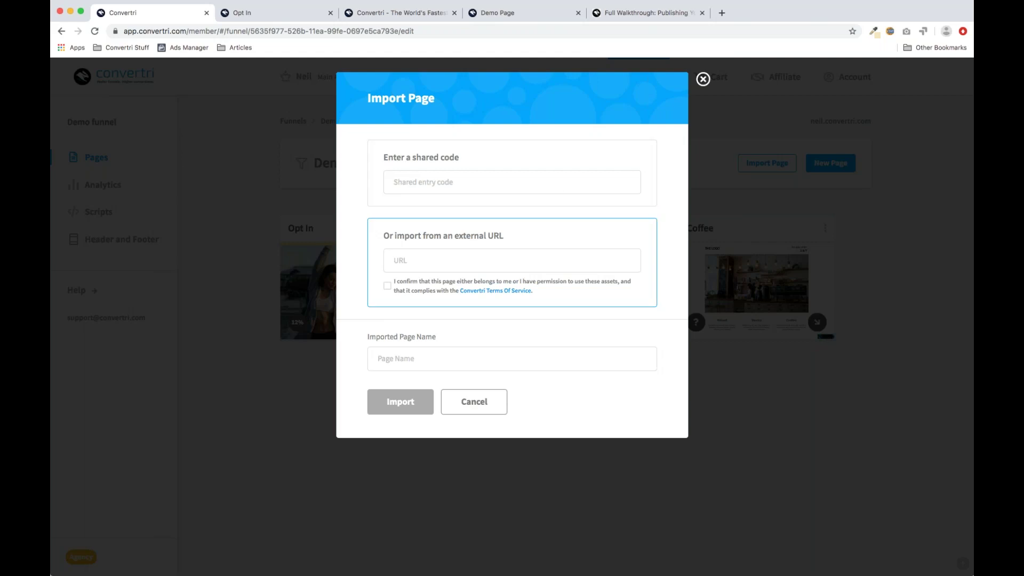
pyautogui.click(703, 79)
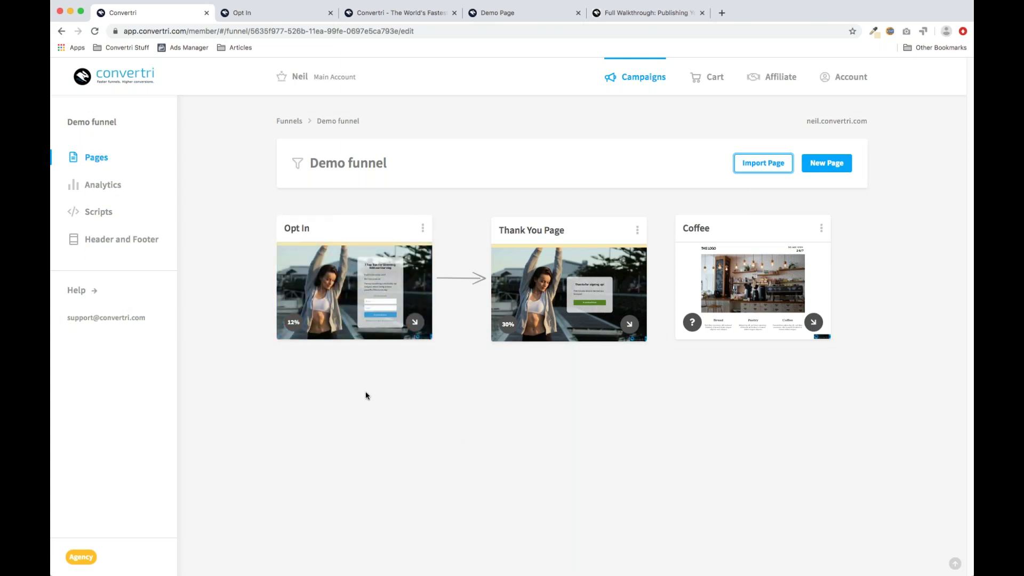
# Step: Return to the account's Domains settings and try to add test123456 as a new subdomain of Convertri.com (Default)
pyautogui.moveTo(356, 299)
pyautogui.click(848, 79)
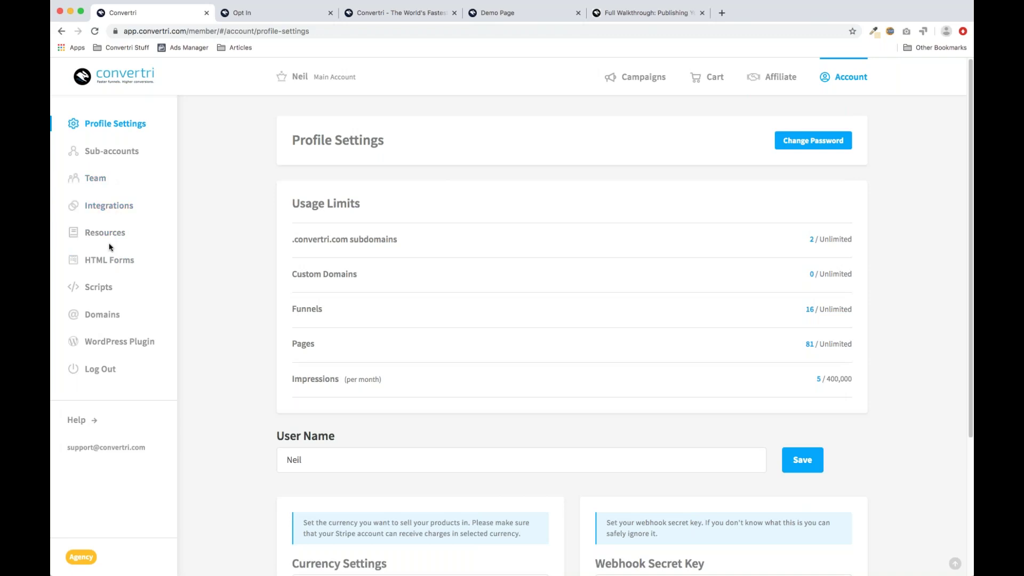
pyautogui.click(101, 315)
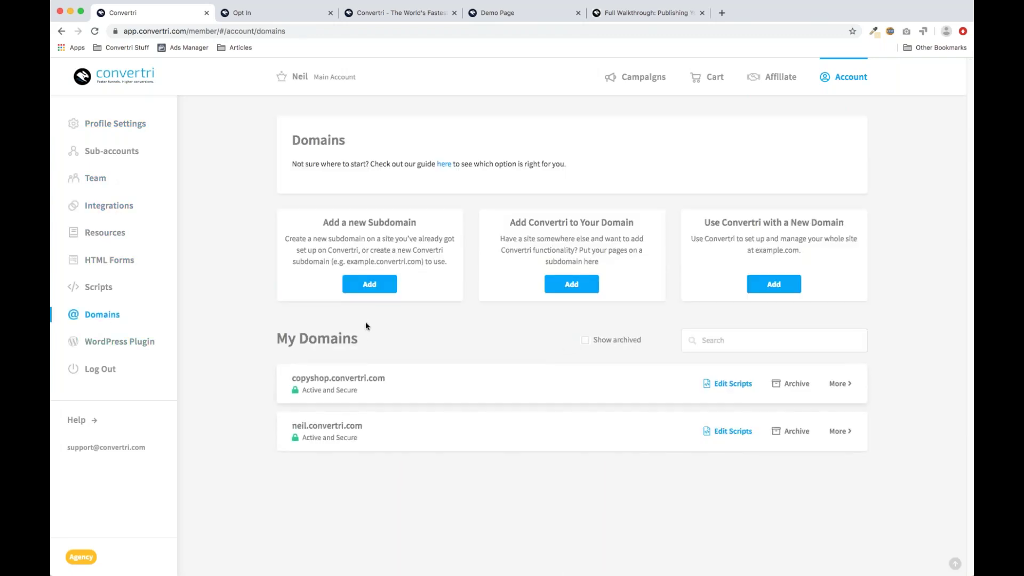
pyautogui.click(369, 284)
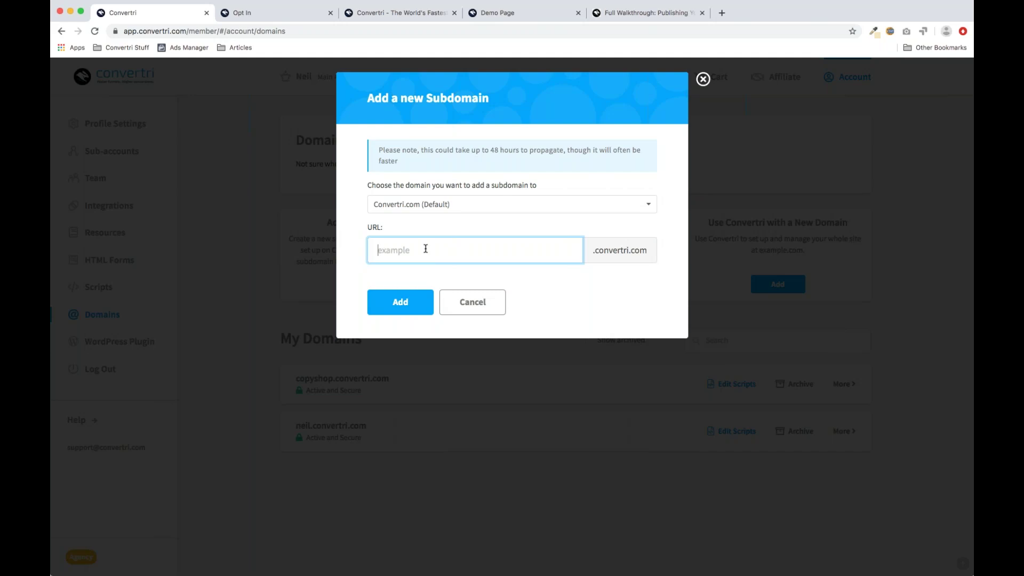
pyautogui.write('test123456')
pyautogui.moveTo(373, 250); pyautogui.dragTo(429, 251)
pyautogui.click(430, 251)
pyautogui.click(413, 310)
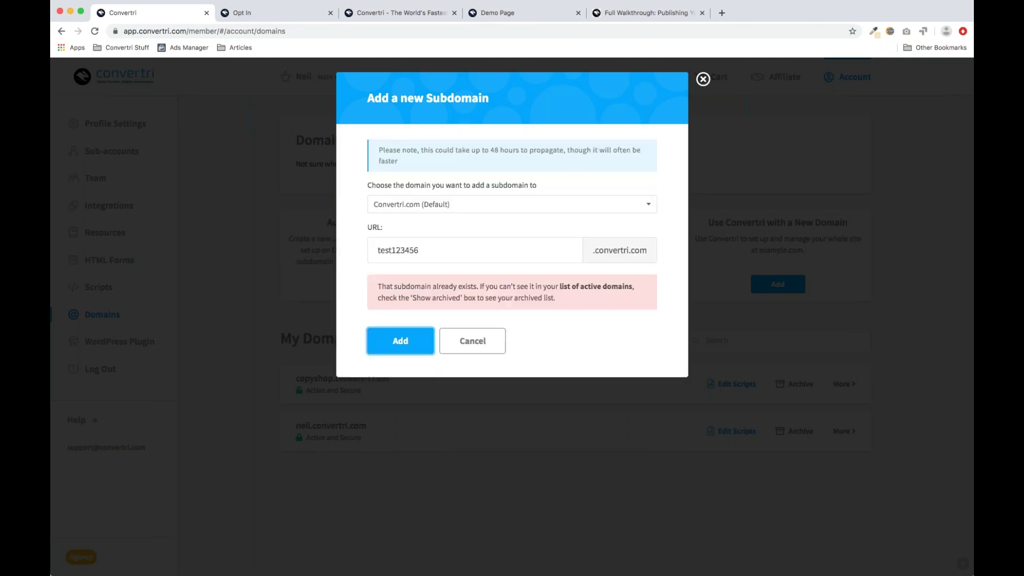
# Step: Extend the subdomain entry to test123456789 and add it to the account's domains
pyautogui.click(423, 250)
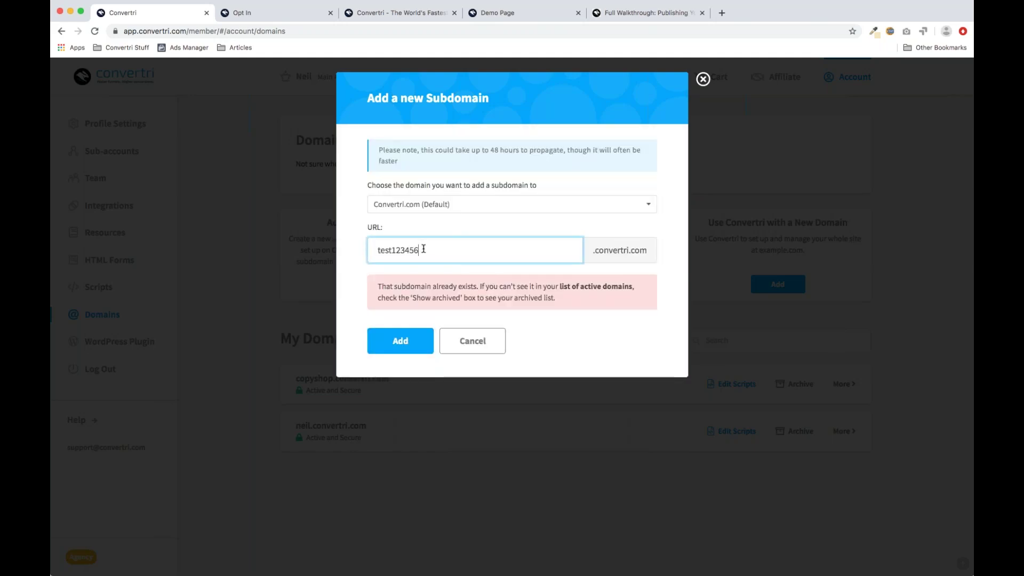
pyautogui.write('789')
pyautogui.click(411, 343)
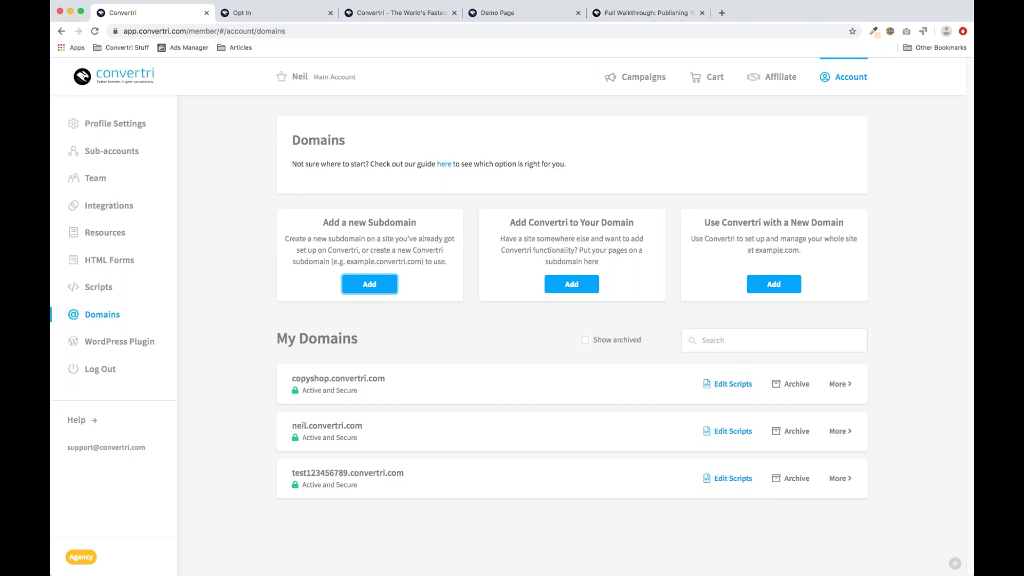
# Step: Switch to the Convertri knowledgebase and open the Getting Started With Convertri - 2020/04/30 article under Getting Started Webinars
pyautogui.click(486, 13)
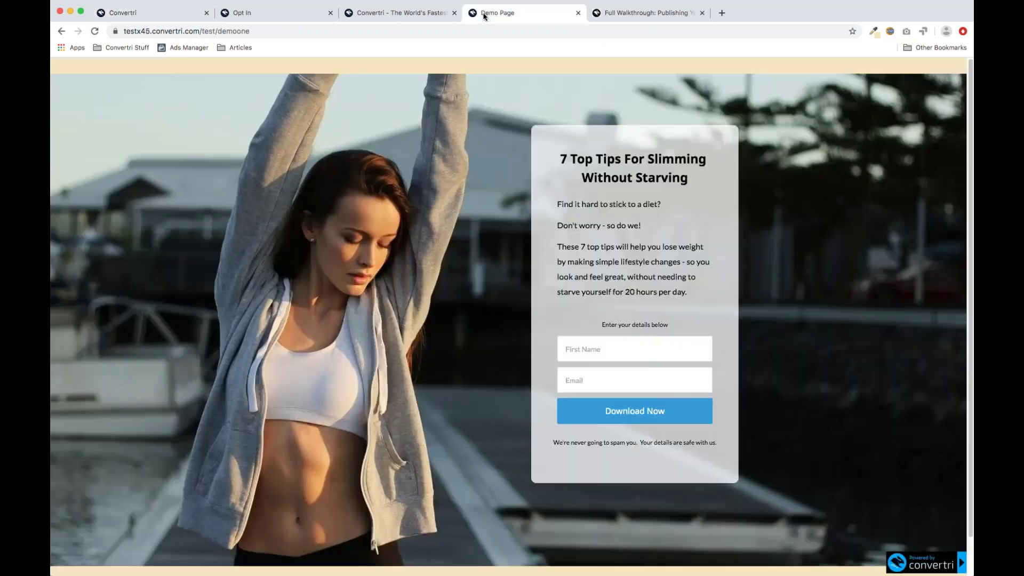
pyautogui.click(420, 13)
pyautogui.click(603, 16)
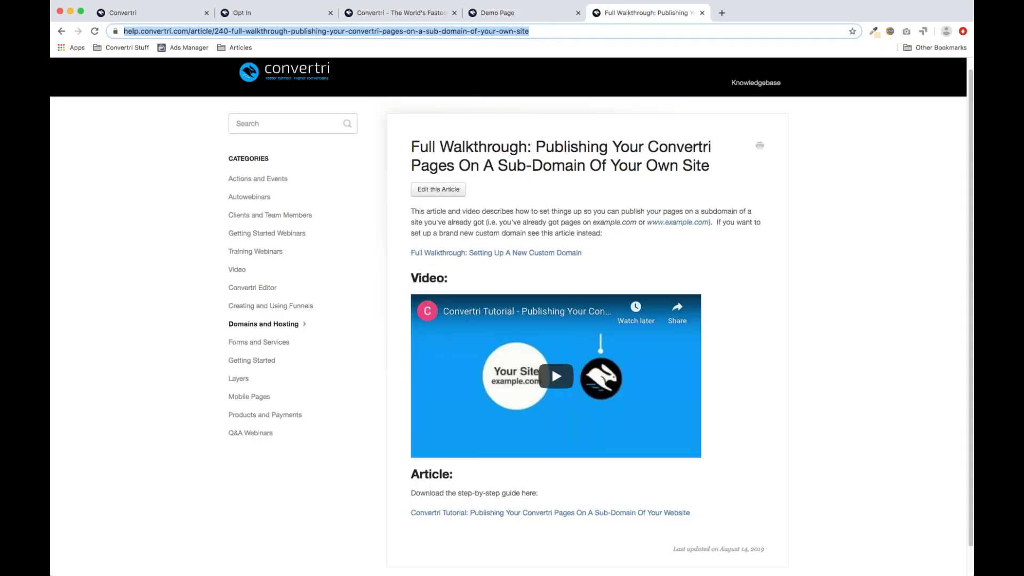
pyautogui.click(260, 235)
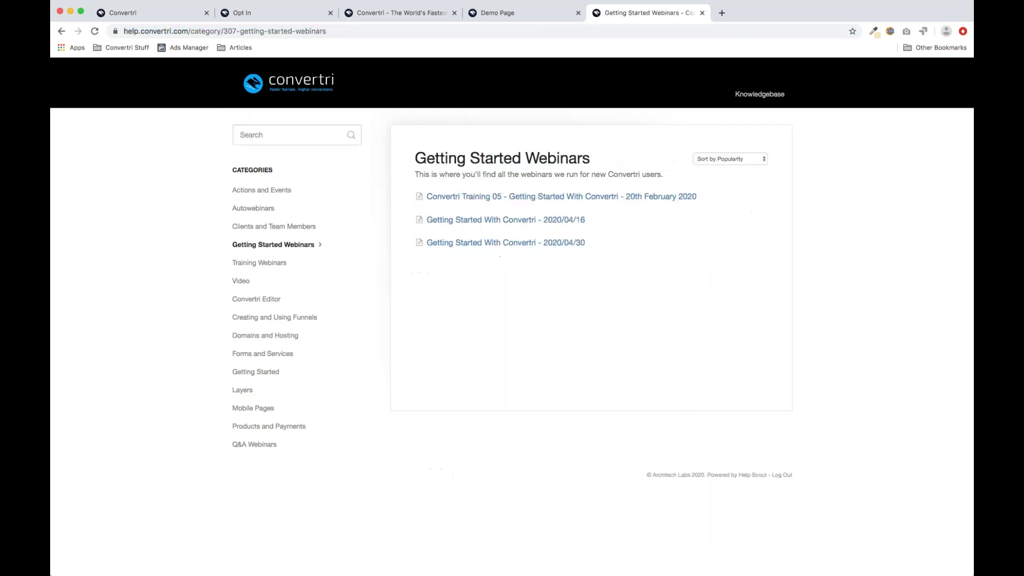
pyautogui.click(538, 247)
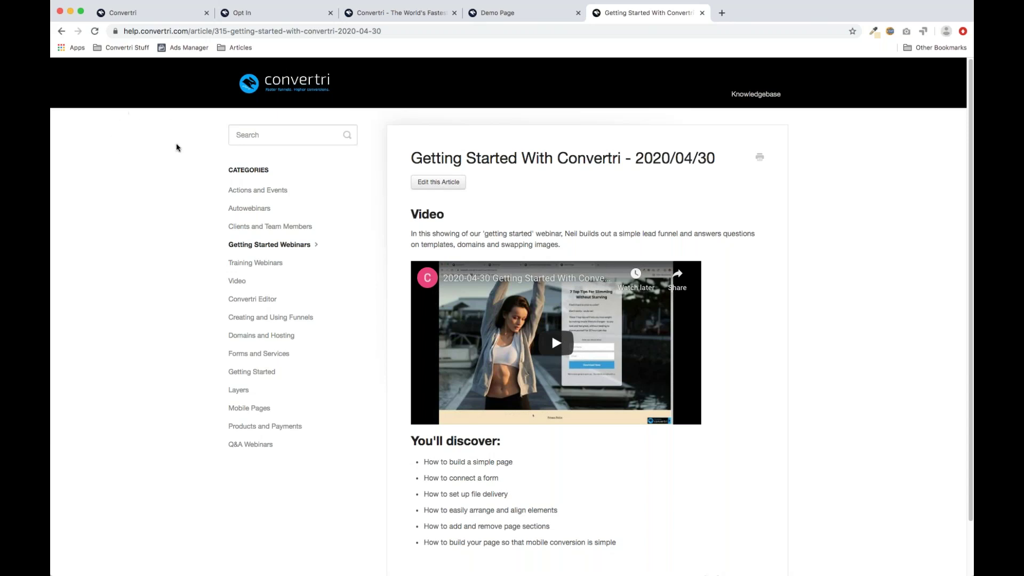
# Step: Return to the Convertri account, open the Demo funnel, and bring up the template gallery for creating a new page
pyautogui.click(425, 16)
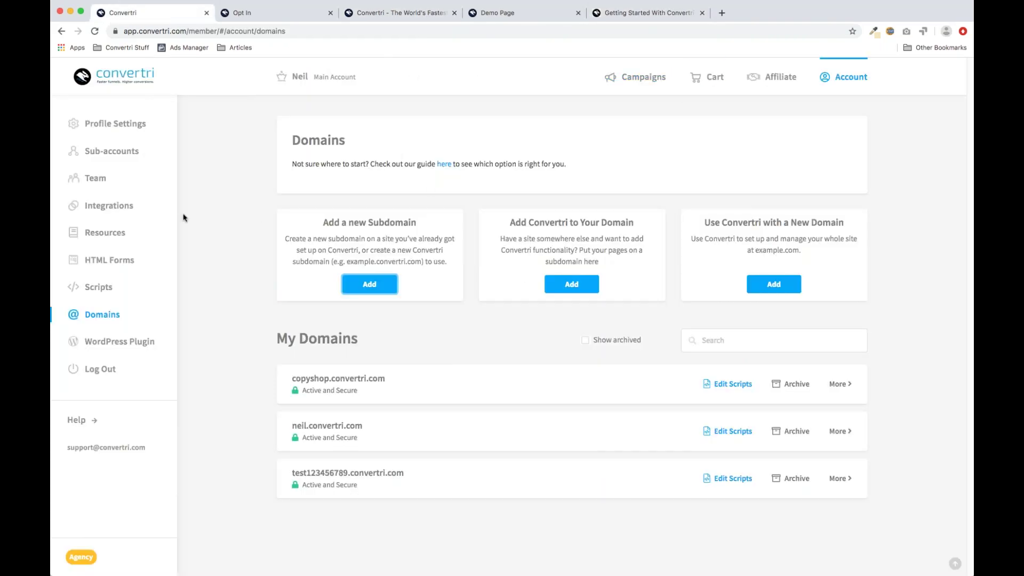
pyautogui.click(639, 79)
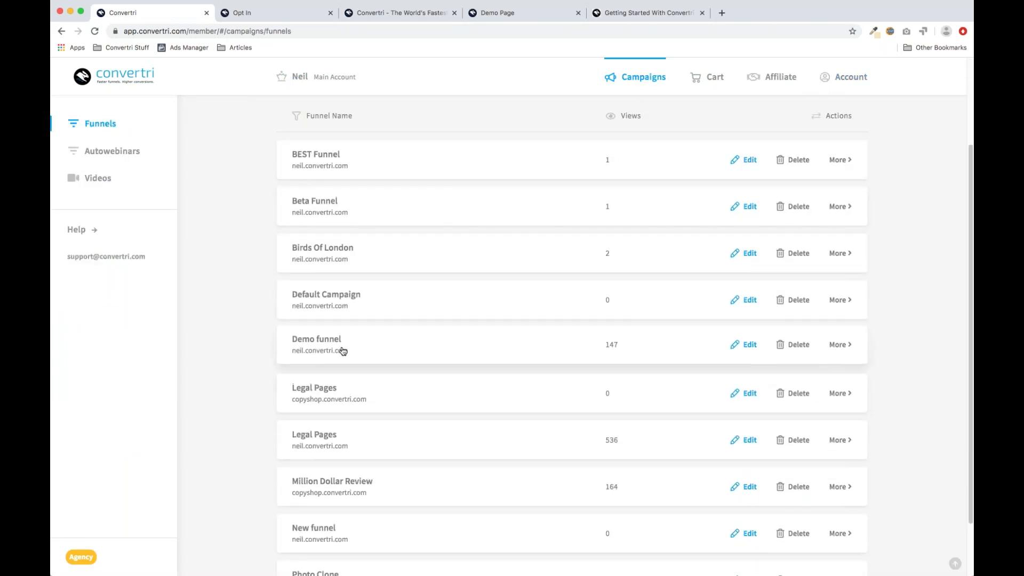
pyautogui.click(343, 350)
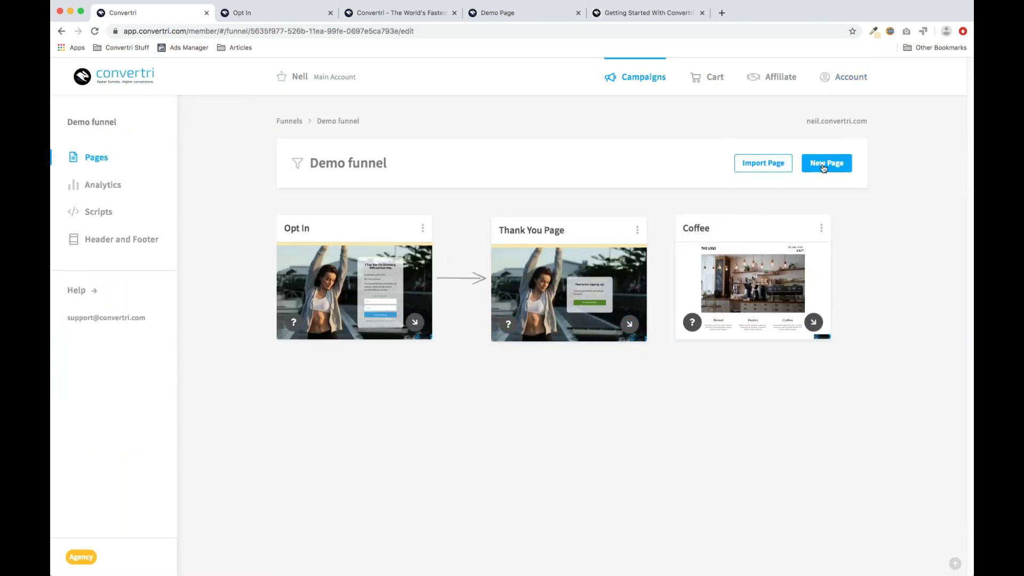
pyautogui.click(826, 163)
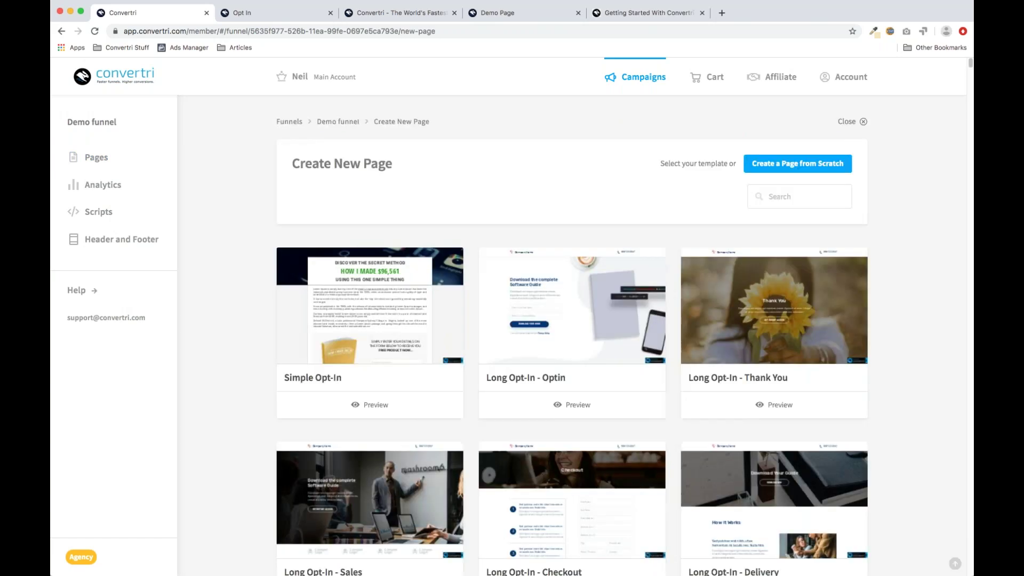
# Step: Browse the page templates as far as Diet Funnel Templates and preview its Sales Page
pyautogui.scroll(-6, 552, 264)
pyautogui.scroll(-20, 548, 256)
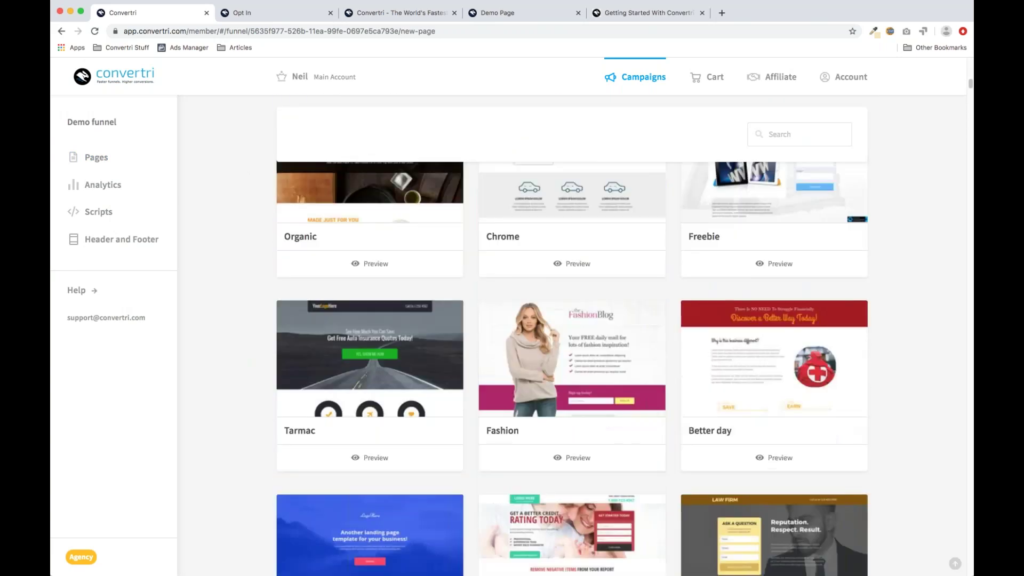
pyautogui.scroll(-20, 548, 257)
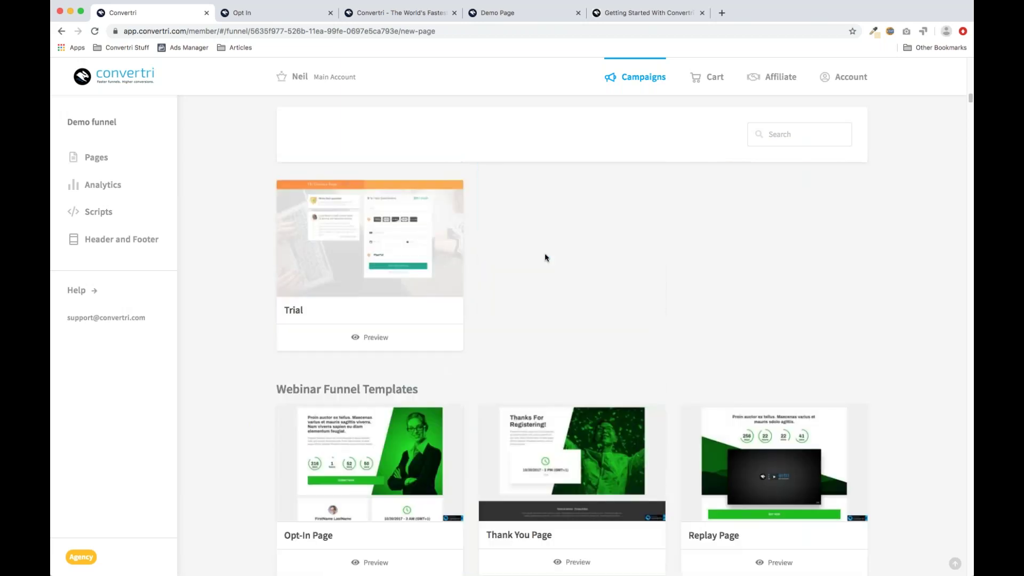
pyautogui.scroll(-20, 545, 257)
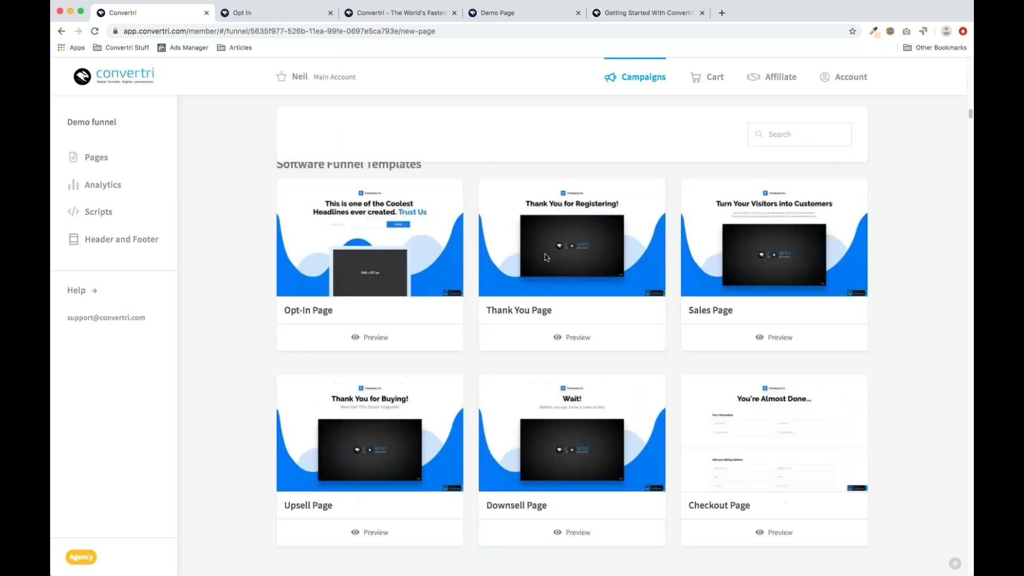
pyautogui.scroll(-20, 546, 257)
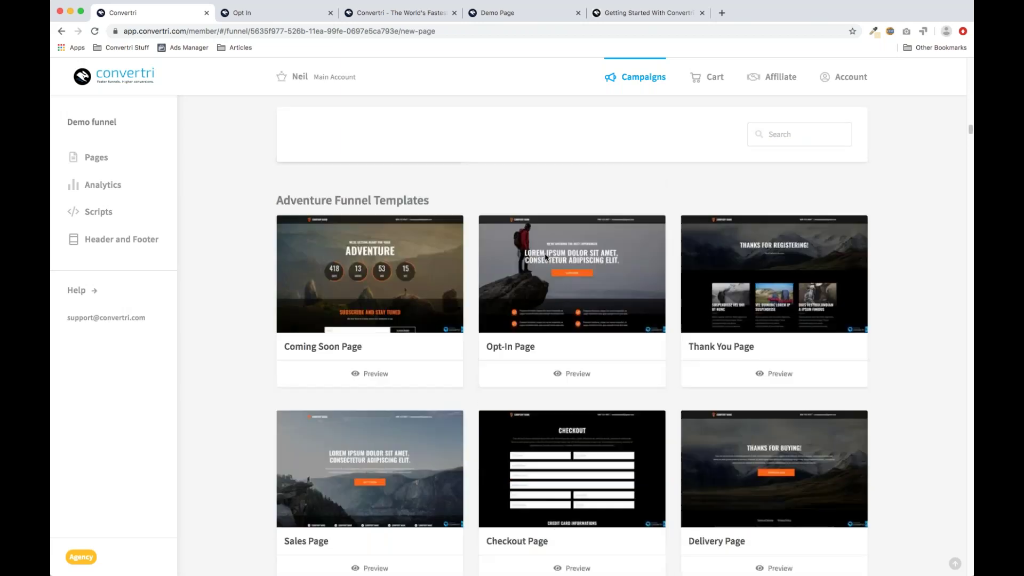
pyautogui.scroll(-5, 545, 255)
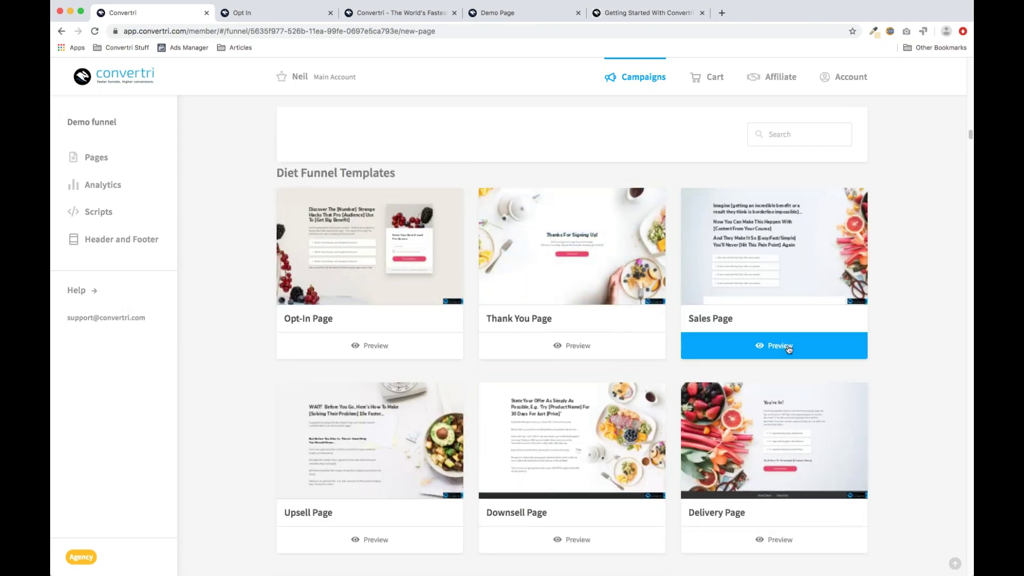
pyautogui.click(788, 350)
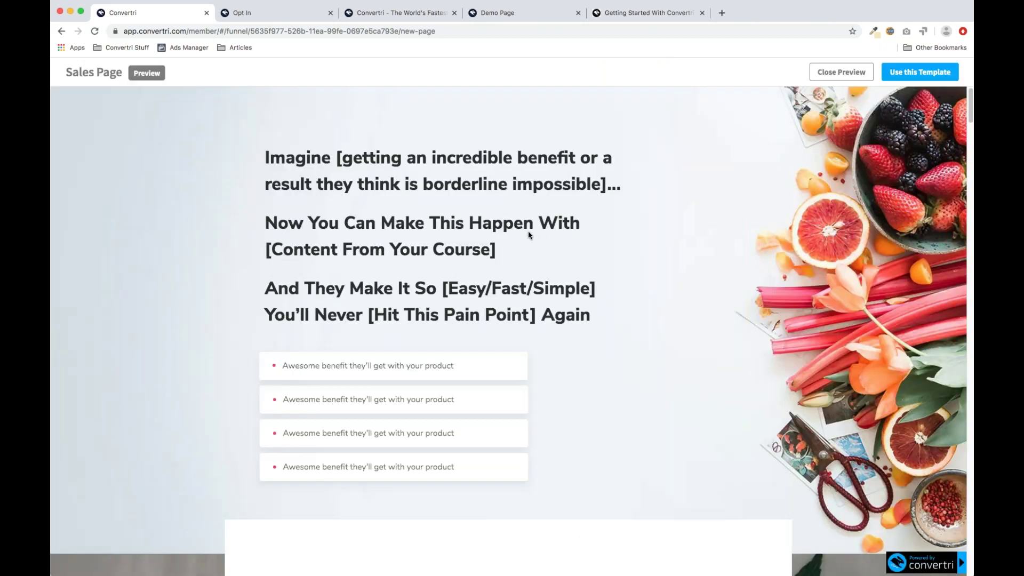
# Step: Examine the Sales Page template preview from its headline through to the P.S. section and return to its beginning
pyautogui.scroll(-6, 641, 224)
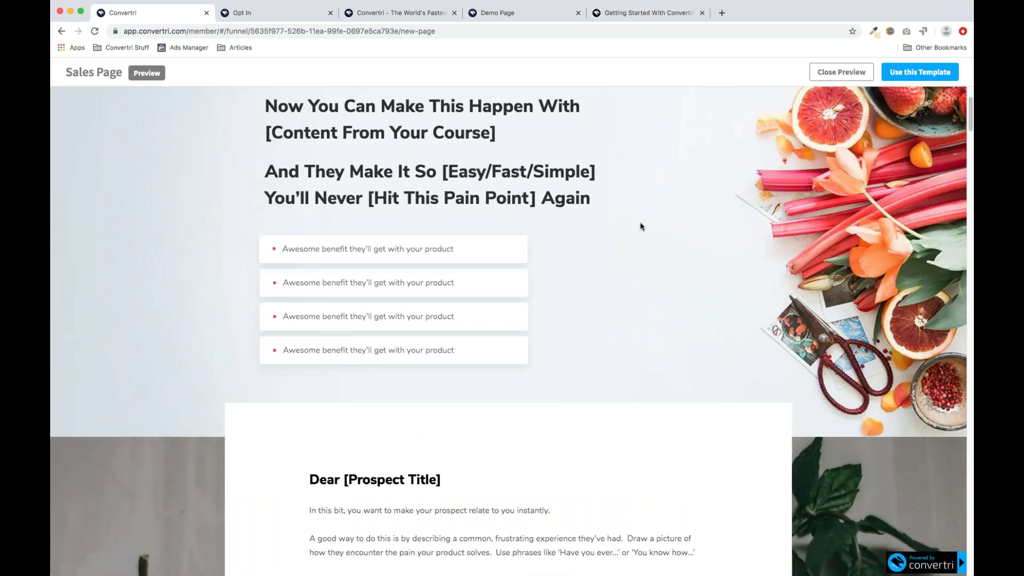
pyautogui.scroll(-10, 640, 226)
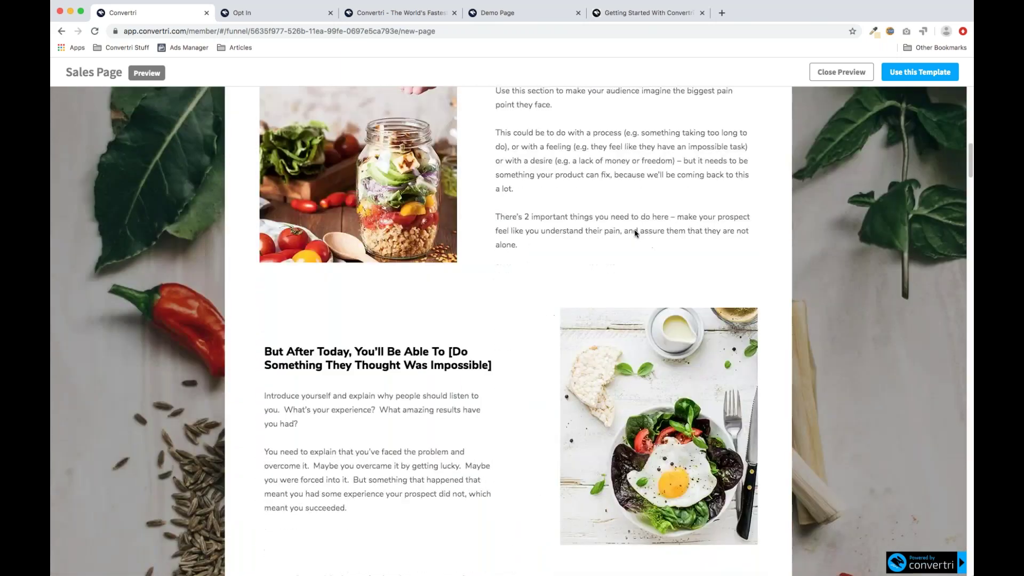
pyautogui.scroll(-15, 634, 236)
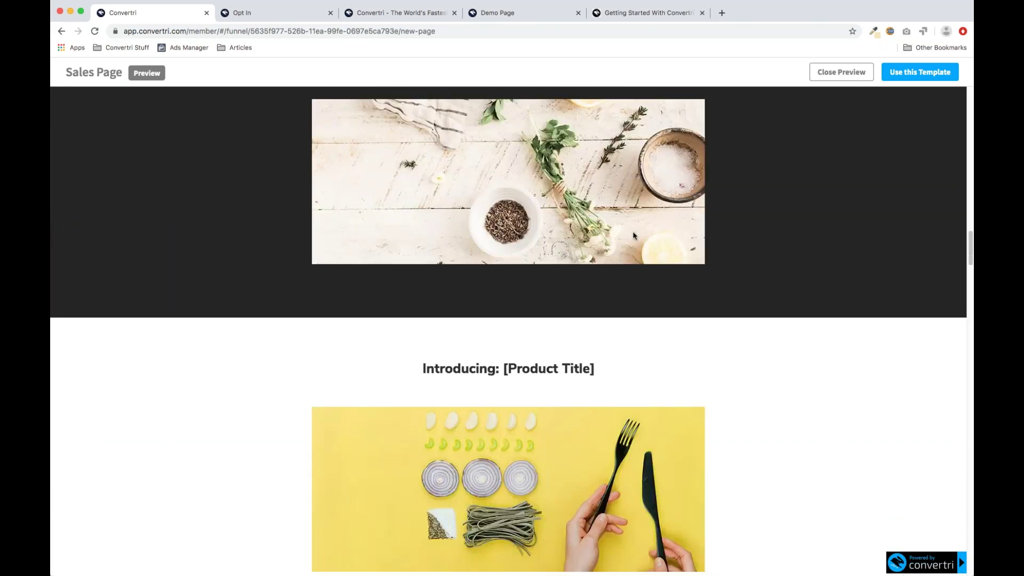
pyautogui.scroll(-20, 634, 235)
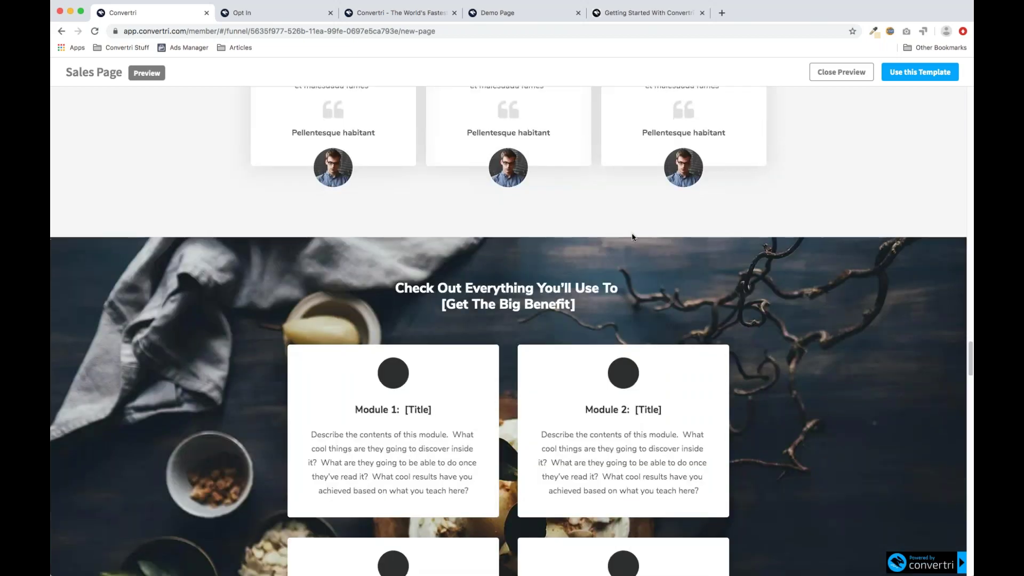
pyautogui.scroll(-20, 633, 237)
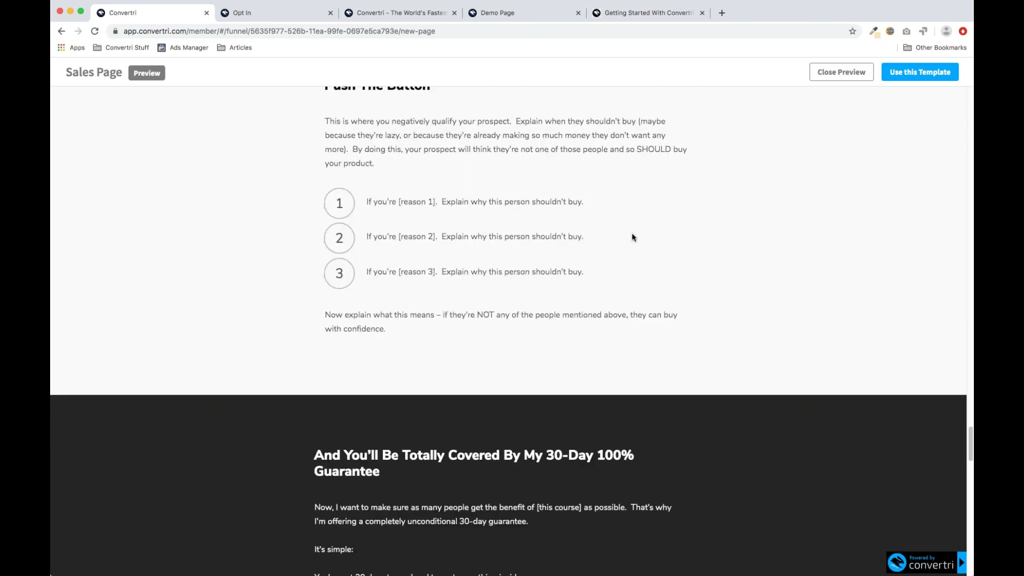
pyautogui.scroll(-15, 632, 236)
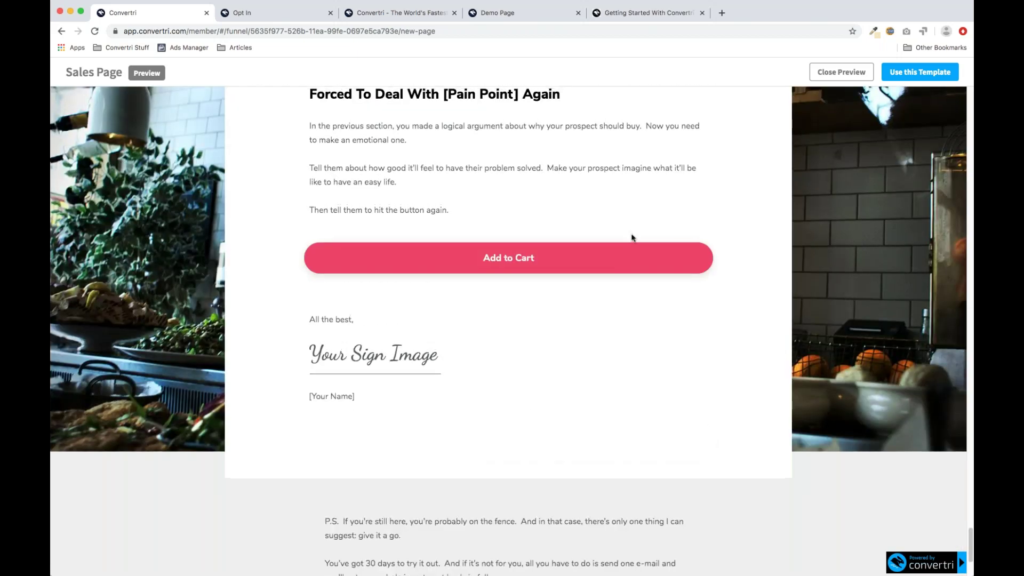
pyautogui.scroll(5, 632, 238)
pyautogui.scroll(20, 632, 238)
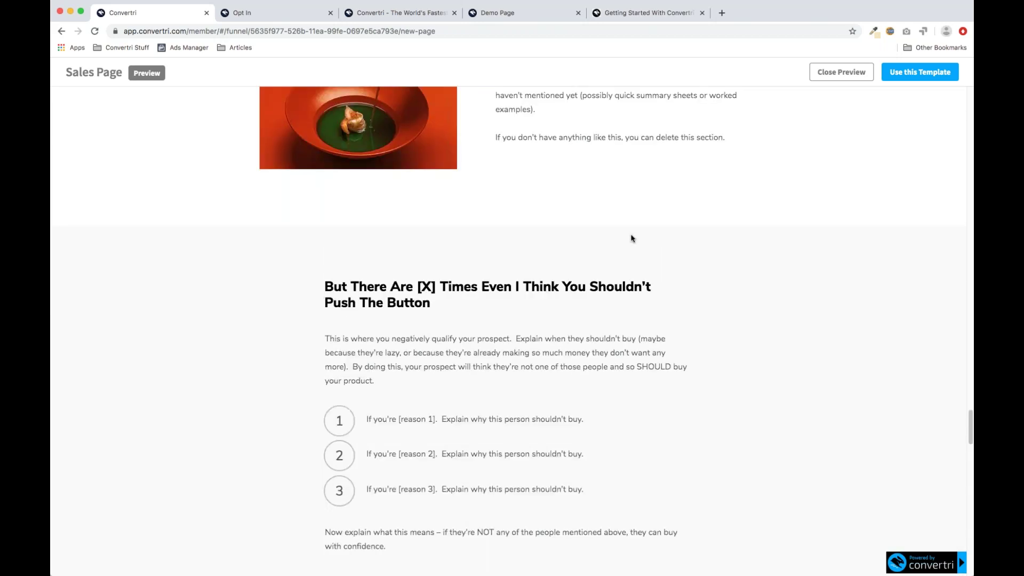
pyautogui.scroll(20, 632, 238)
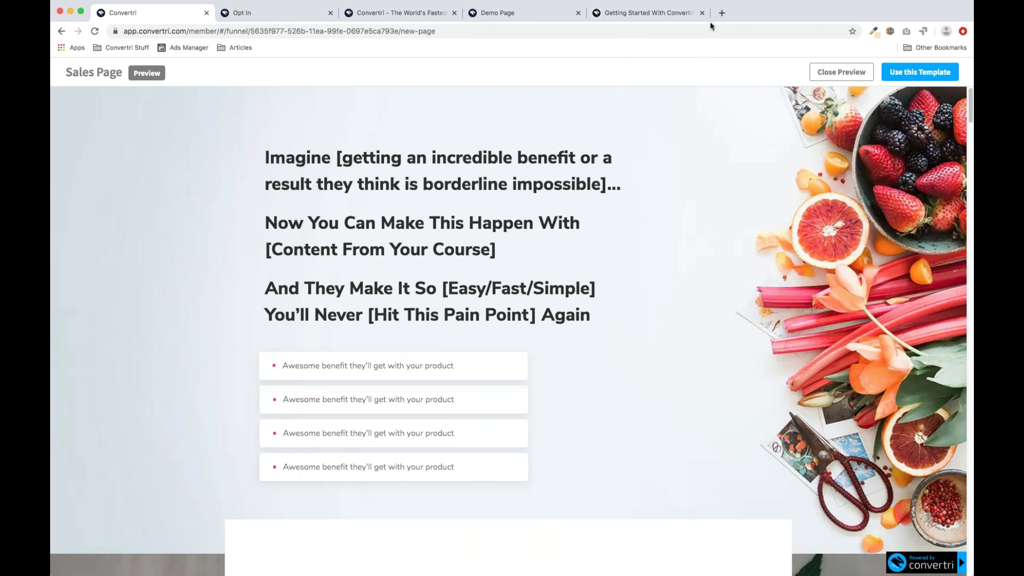
# Step: Open Facebook in a new browser tab, go to the Convertri Clubhouse group, and look through its posts
pyautogui.click(722, 13)
pyautogui.write('face')
pyautogui.press('Return')
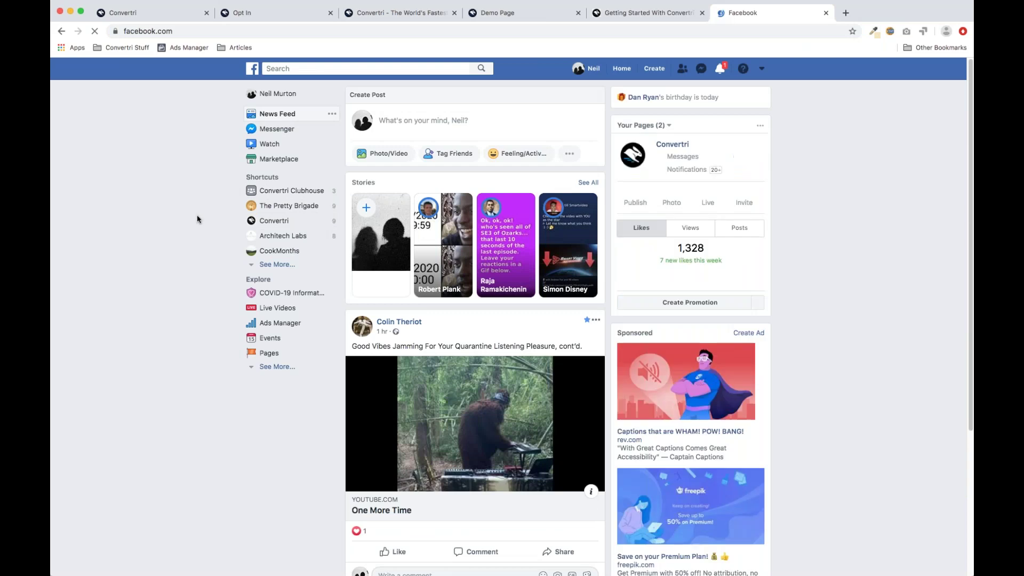
pyautogui.click(299, 192)
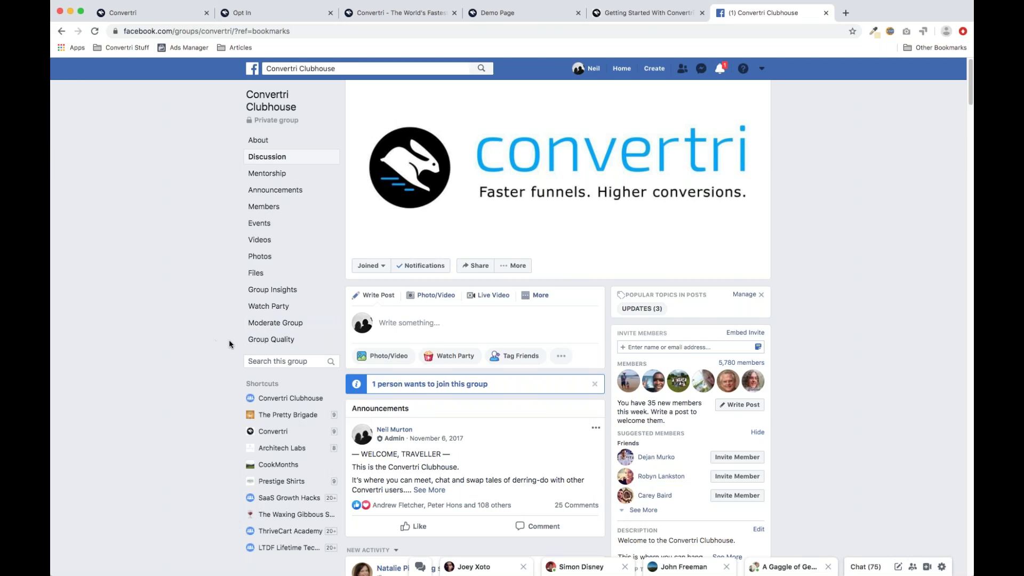
pyautogui.scroll(-10, 229, 342)
pyautogui.scroll(-15, 229, 343)
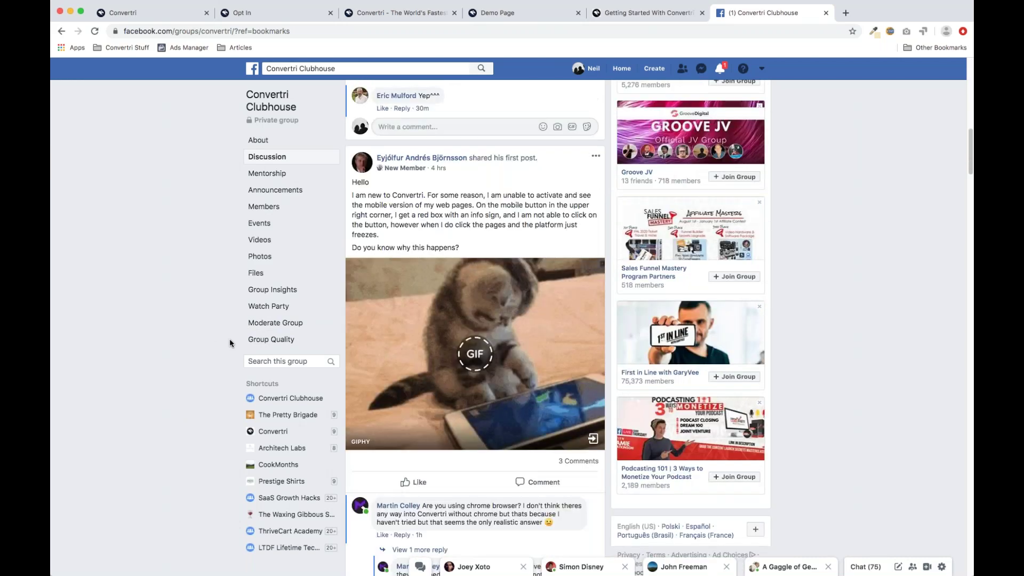
# Step: Find the group post on hidden fields, query strings and ad tracking, and view it in its own browser tab
pyautogui.scroll(-9, 229, 344)
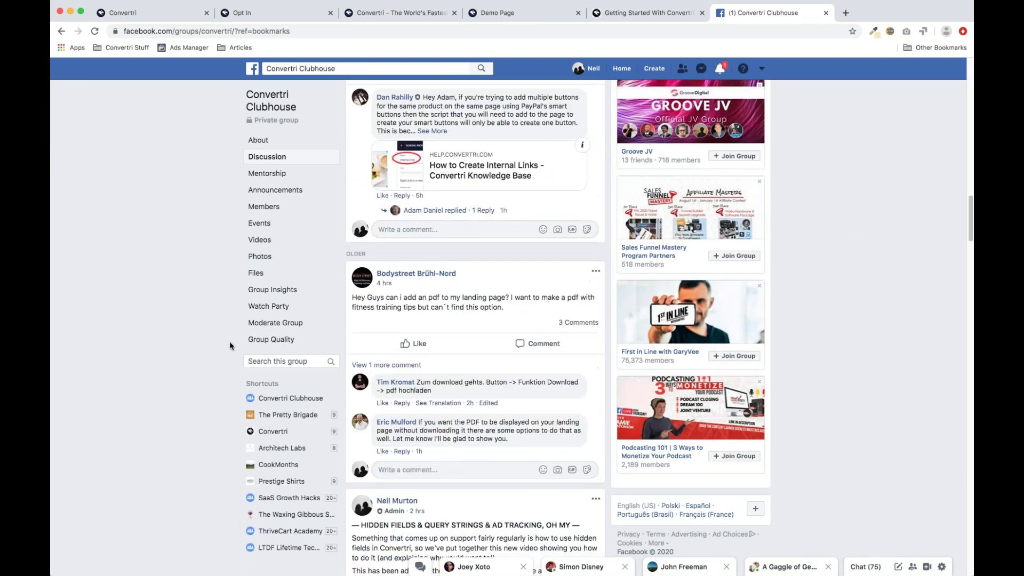
pyautogui.scroll(-1, 229, 349)
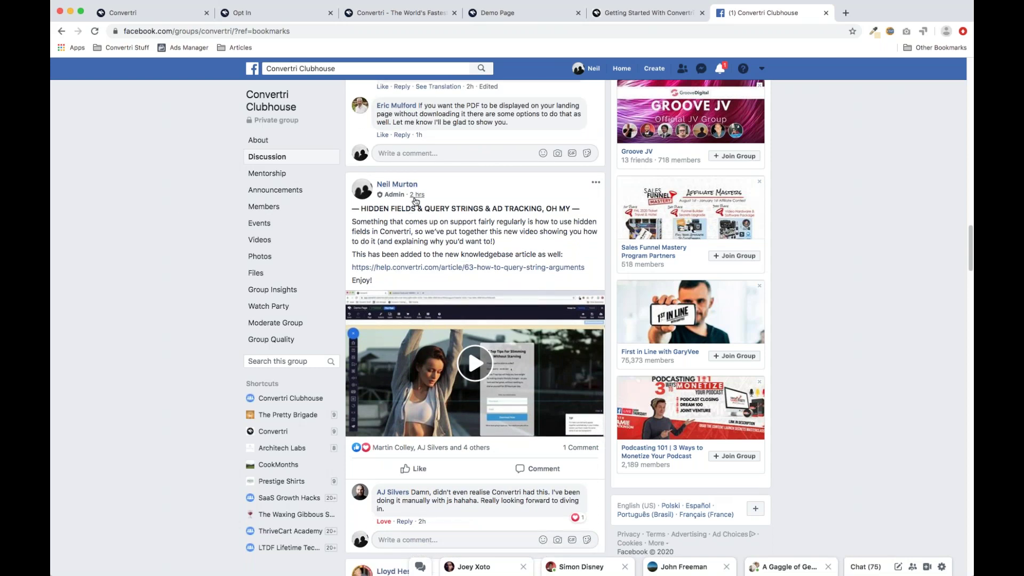
pyautogui.moveTo(410, 196); pyautogui.dragTo(820, 13)
pyautogui.click(820, 12)
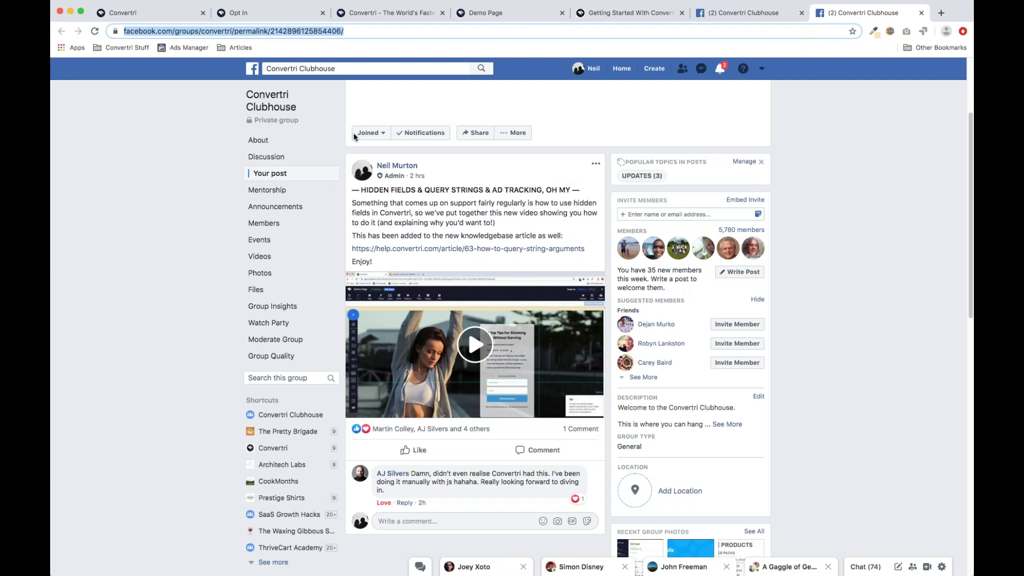
# Step: Switch back to Convertri, close the Sales Page template preview, and leave the template gallery for the full funnel list
pyautogui.click(156, 13)
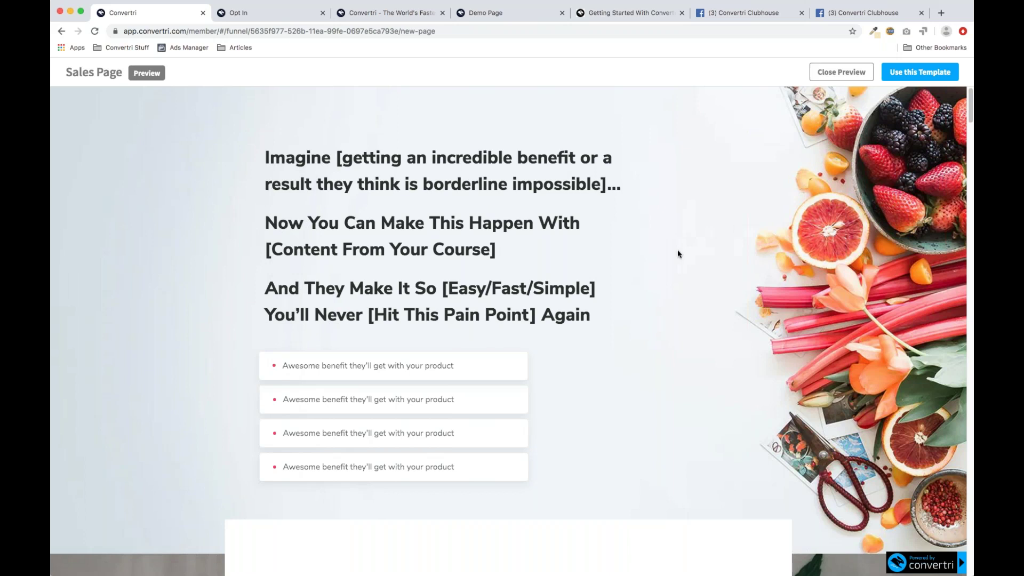
pyautogui.click(830, 80)
pyautogui.scroll(-10, 428, 130)
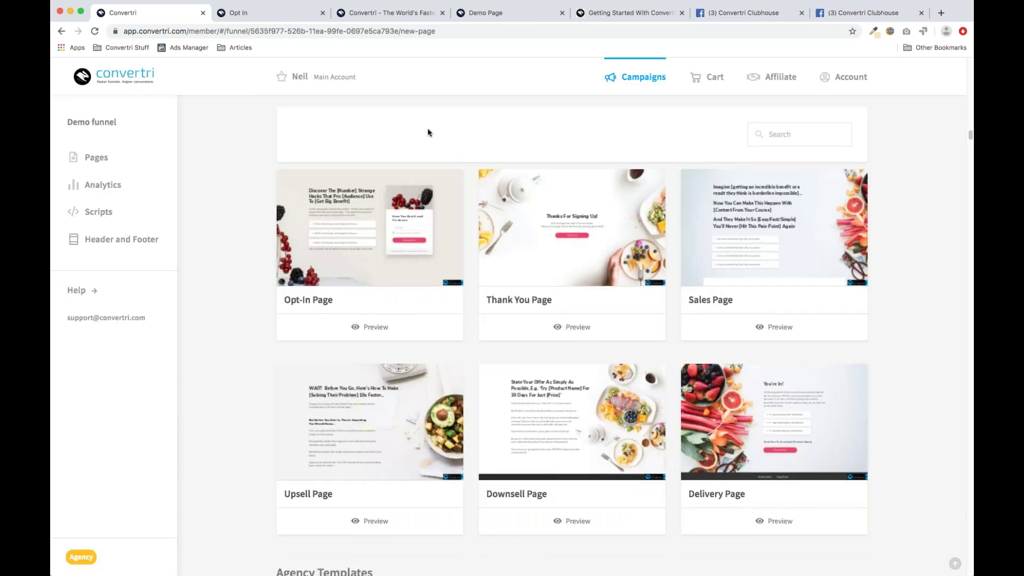
pyautogui.scroll(20, 428, 131)
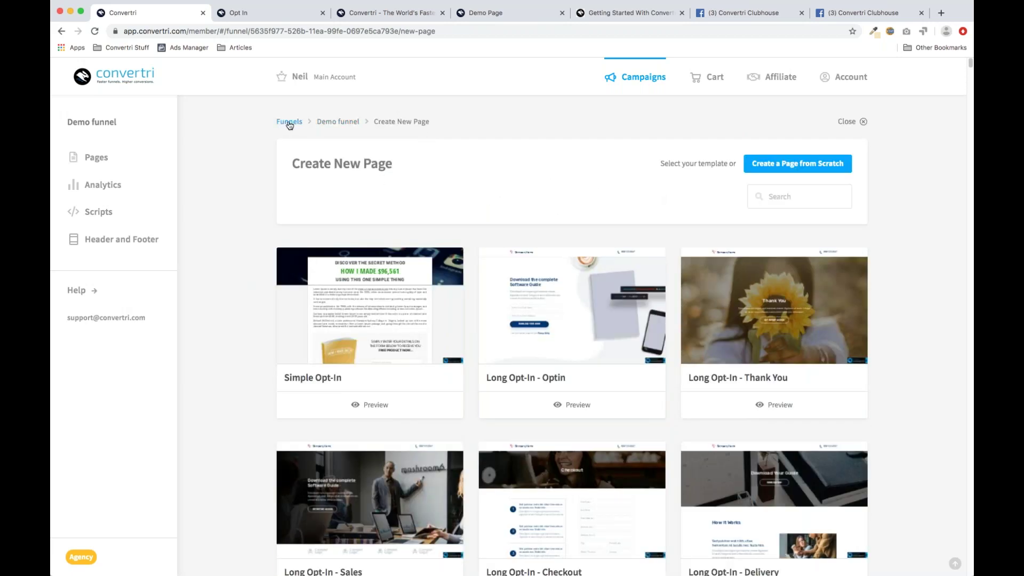
pyautogui.click(288, 124)
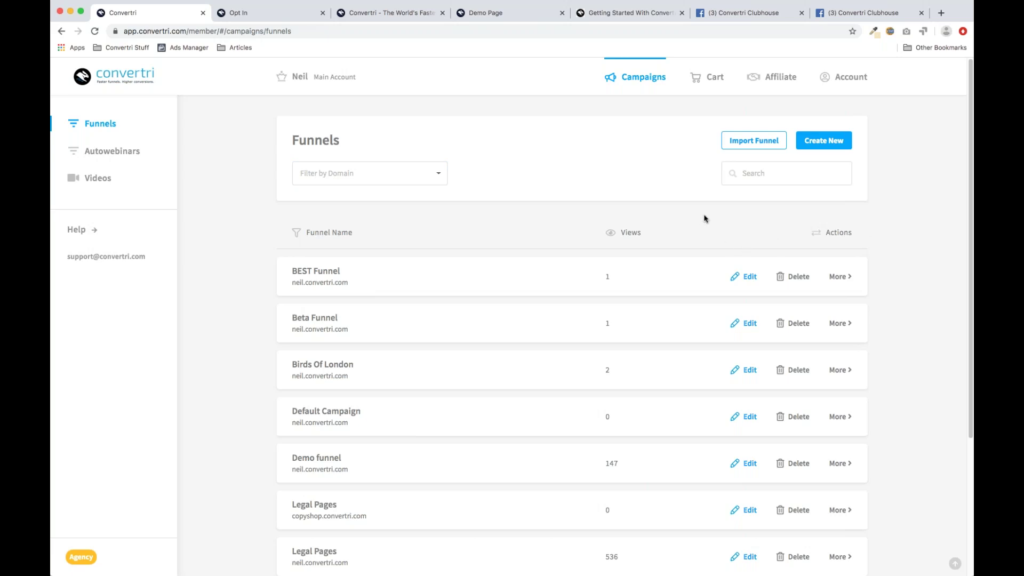
# Step: Look at the Demo funnel's Rename and Clone options, and close them without making a copy
pyautogui.scroll(-1, 688, 224)
pyautogui.scroll(-2, 688, 224)
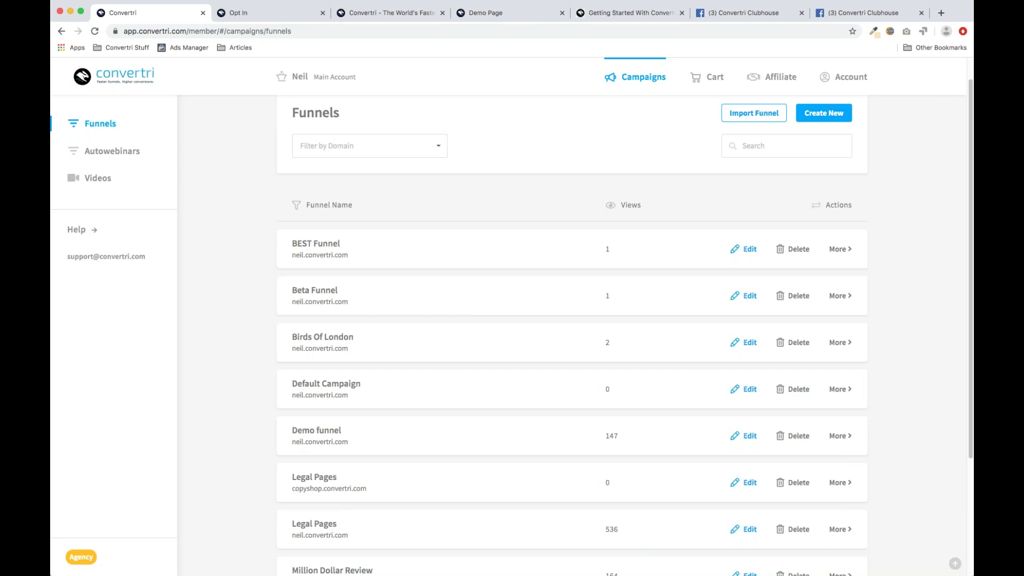
pyautogui.scroll(-3, 307, 392)
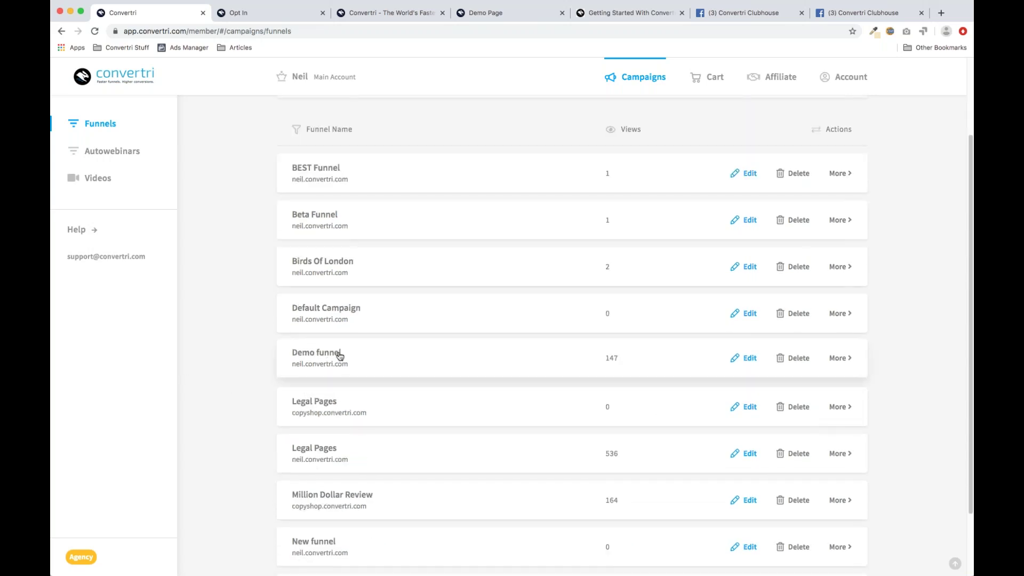
pyautogui.click(848, 360)
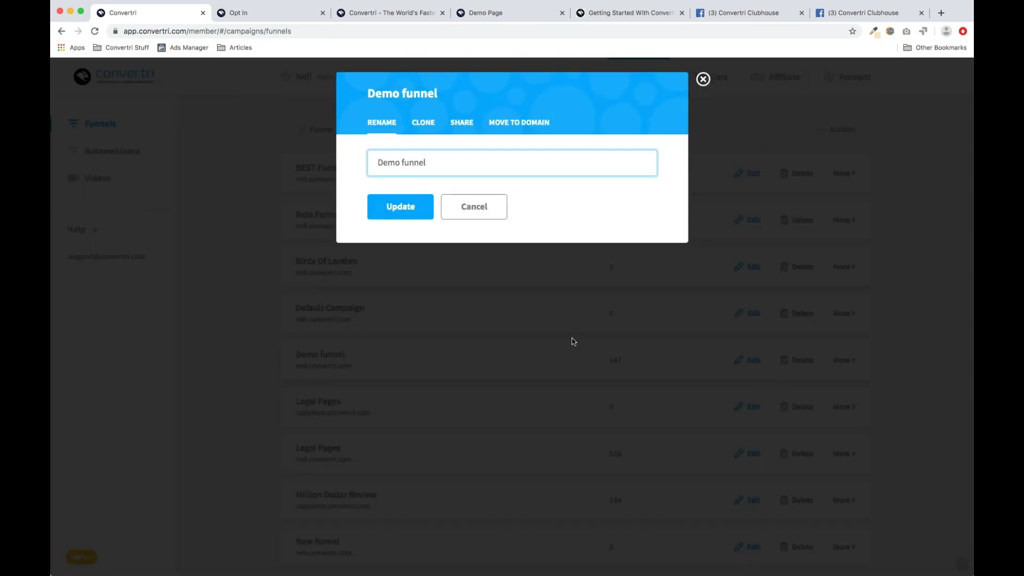
pyautogui.click(435, 123)
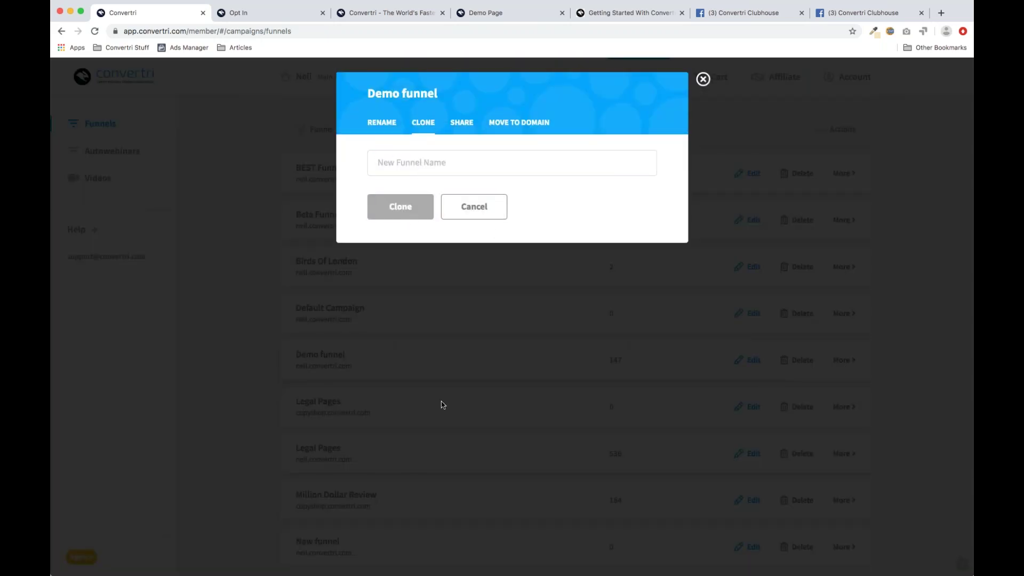
pyautogui.click(704, 80)
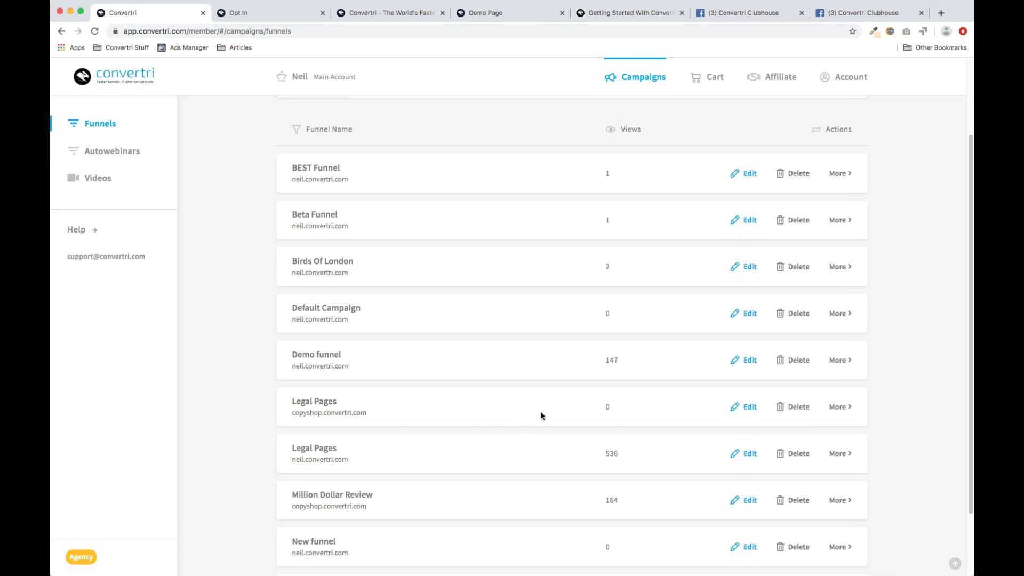
# Step: Open the Demo funnel and start a new page to bring up the template gallery
pyautogui.scroll(-1, 282, 383)
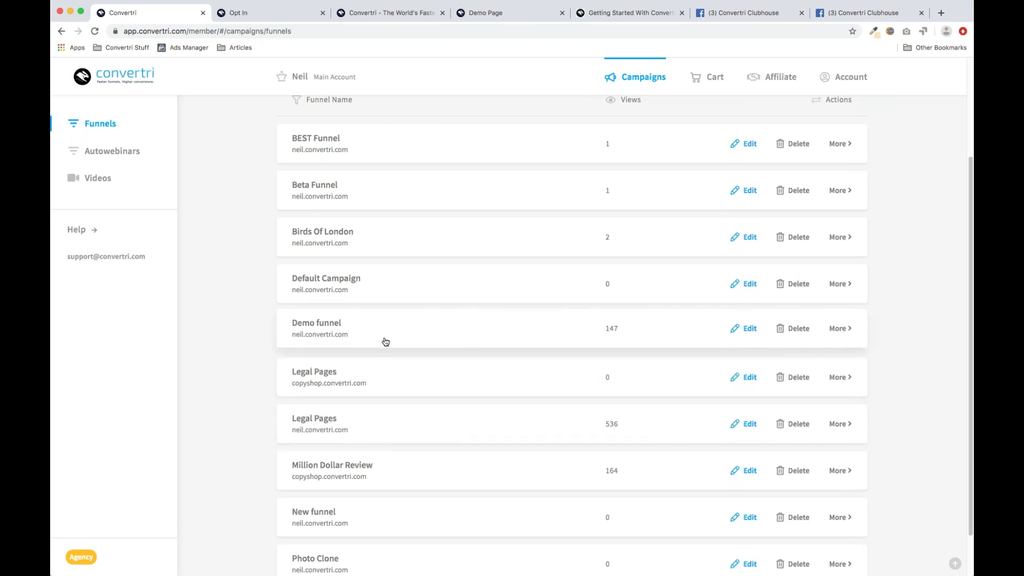
pyautogui.click(407, 326)
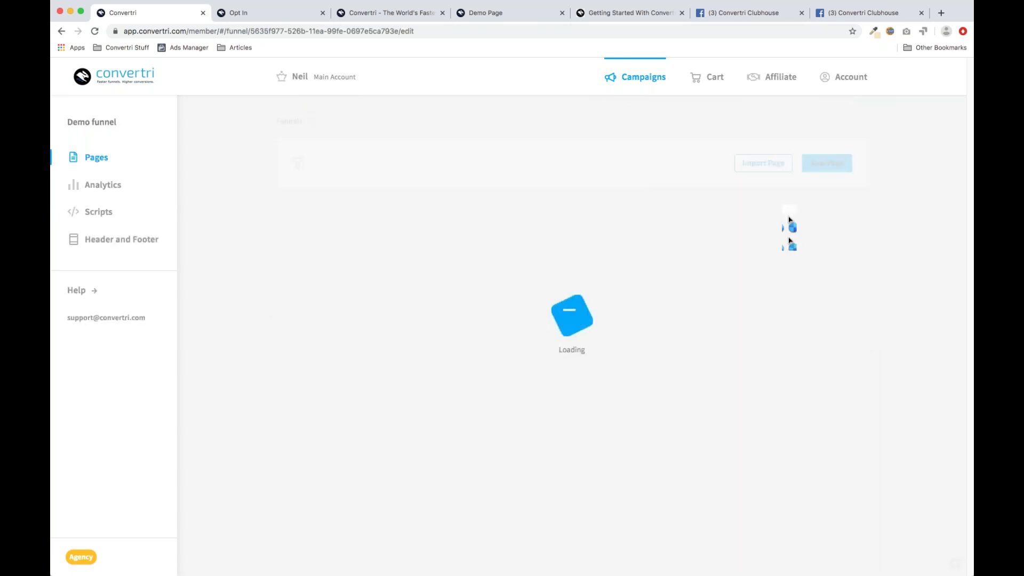
pyautogui.click(842, 166)
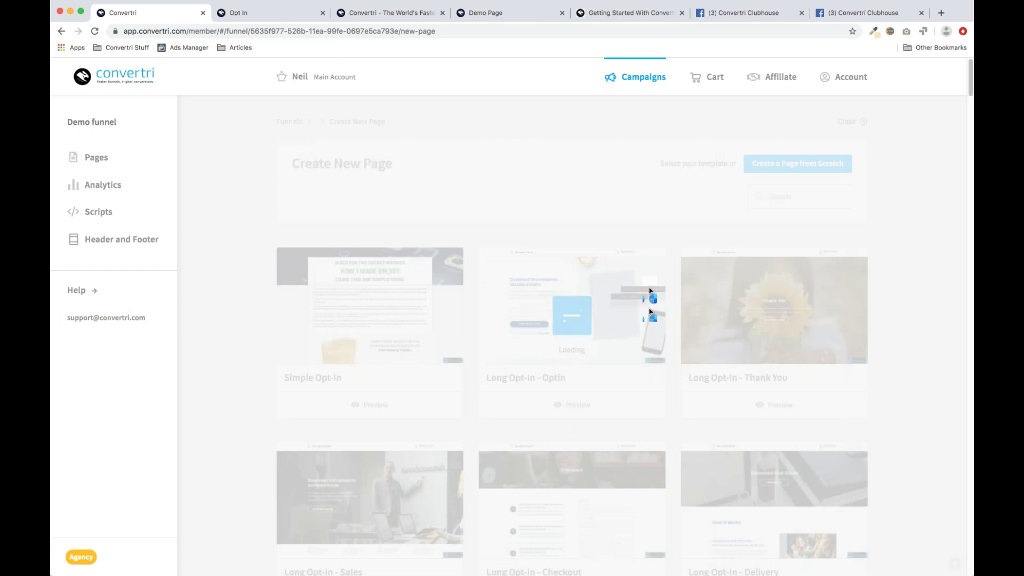
# Step: Browse the page templates through the PRO designs to the Home Repair Template pages at the end of the gallery
pyautogui.scroll(-15, 572, 342)
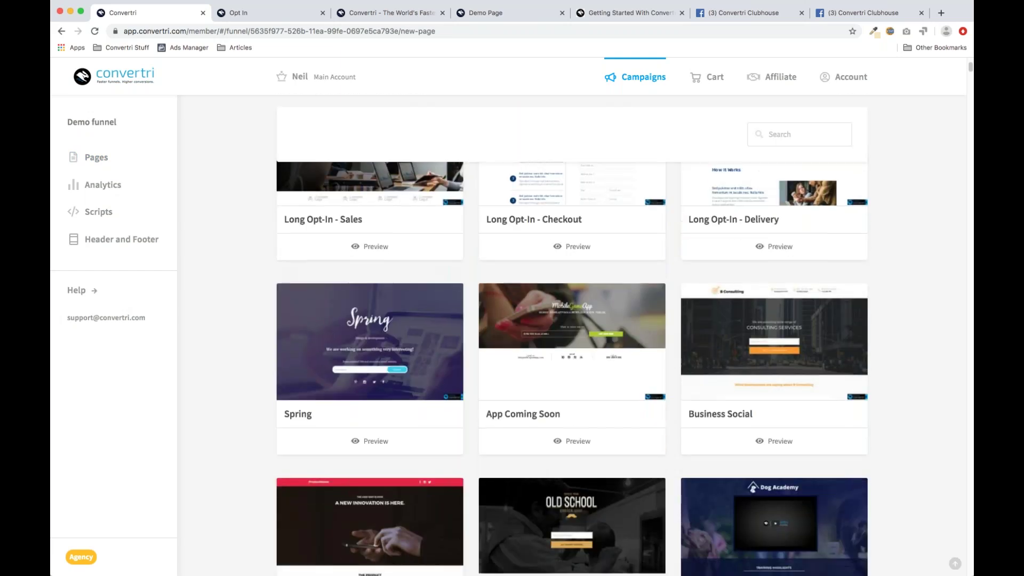
pyautogui.scroll(-20, 653, 295)
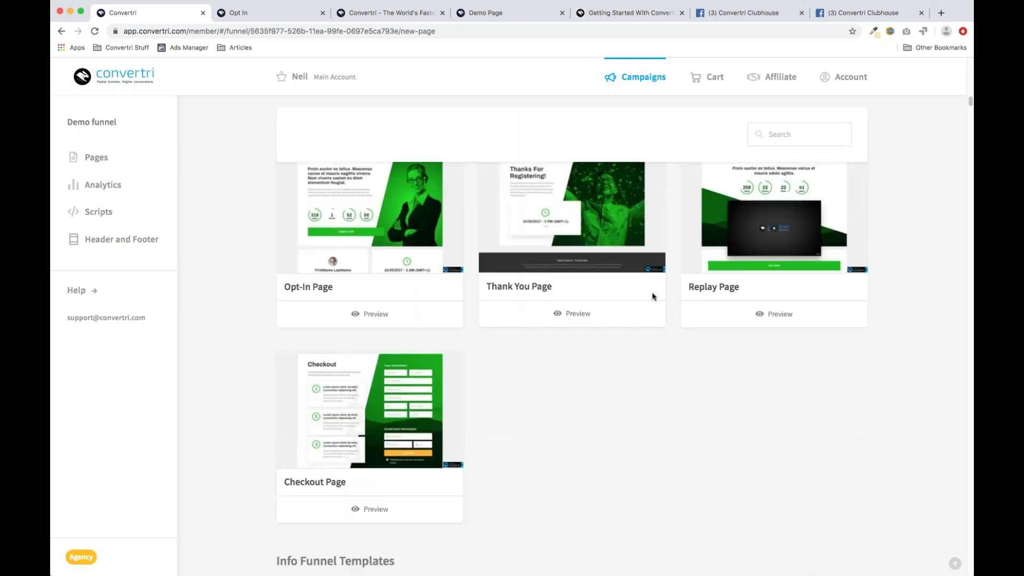
pyautogui.scroll(-20, 848, 303)
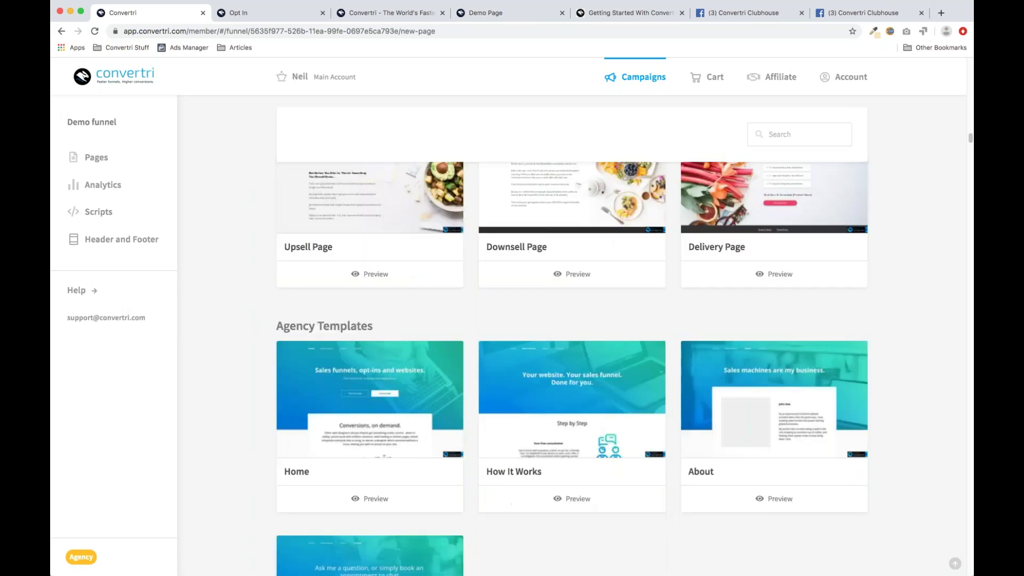
pyautogui.scroll(-10, 848, 303)
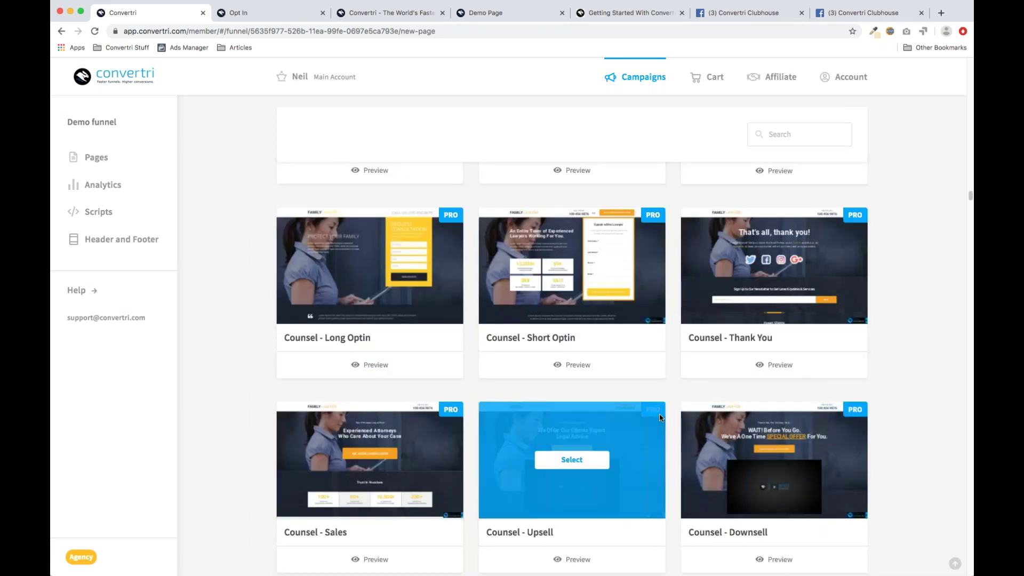
pyautogui.scroll(-10, 744, 403)
pyautogui.scroll(-10, 800, 387)
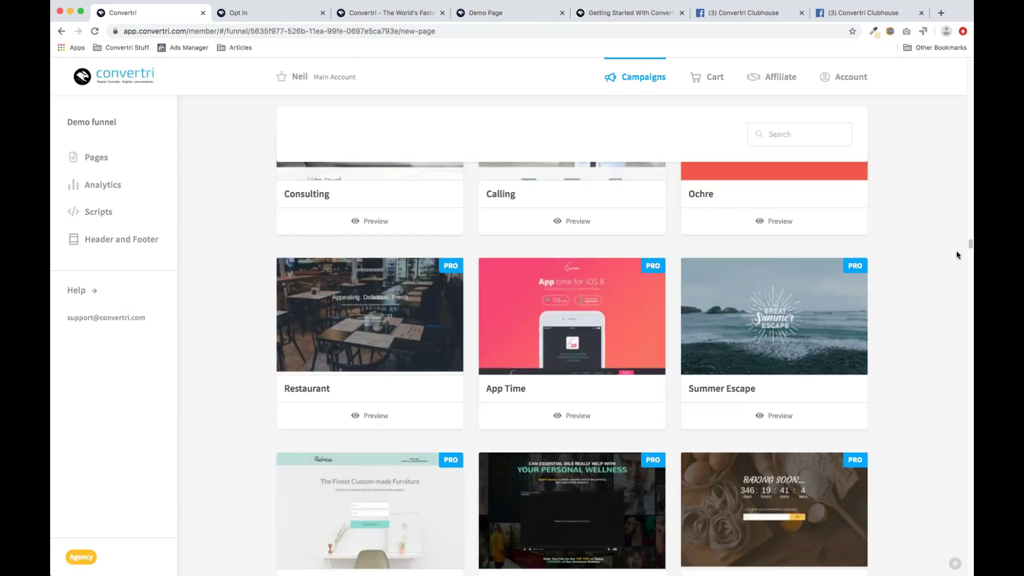
pyautogui.scroll(-10, 966, 510)
pyautogui.scroll(-15, 966, 510)
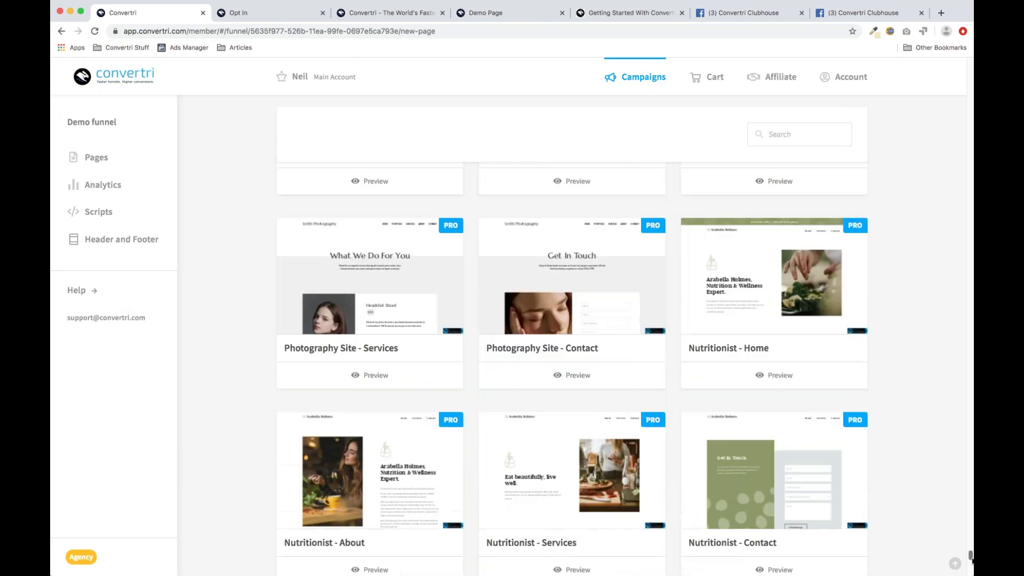
pyautogui.scroll(-10, 971, 563)
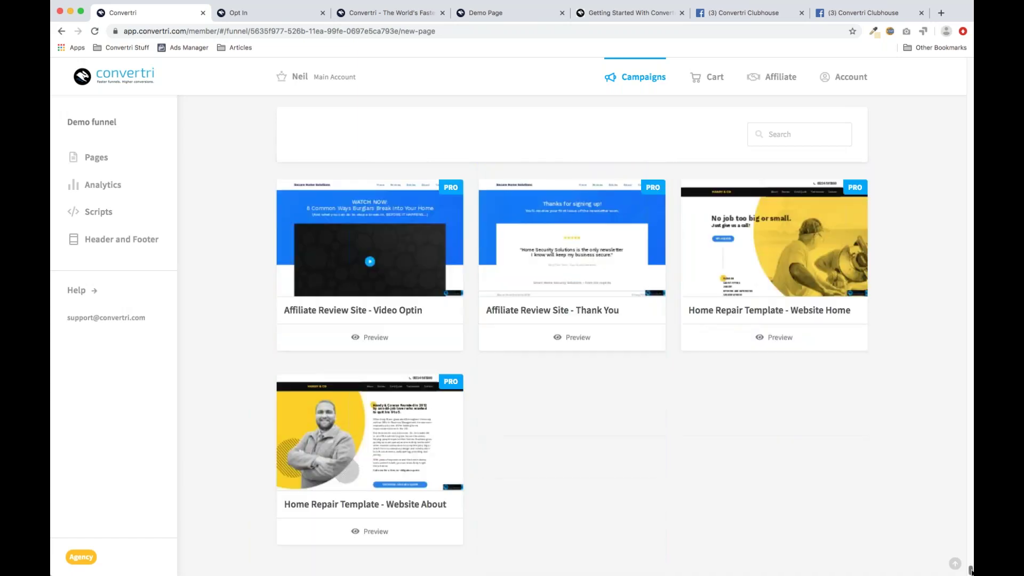
pyautogui.scroll(5, 687, 357)
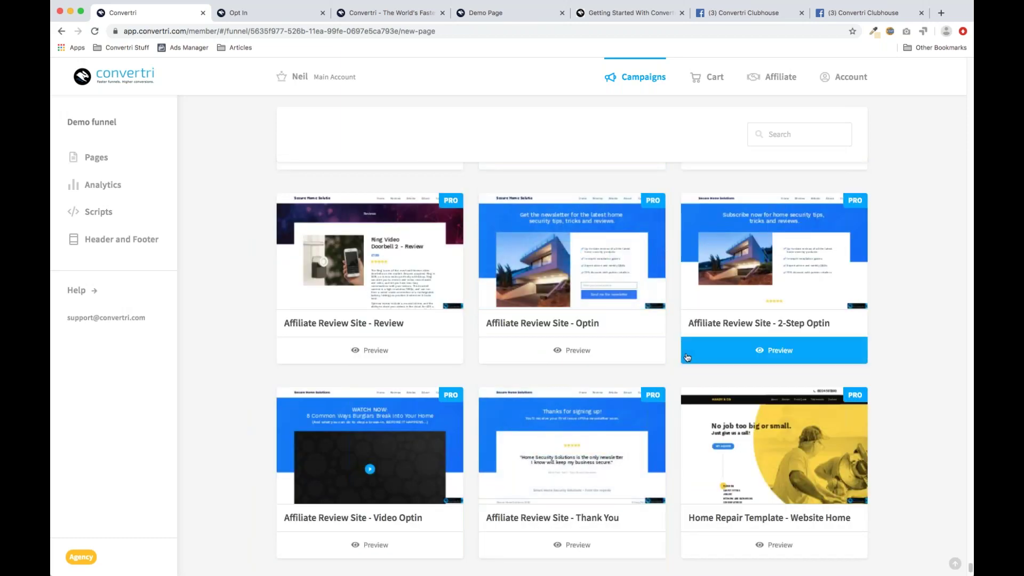
pyautogui.scroll(-5, 688, 358)
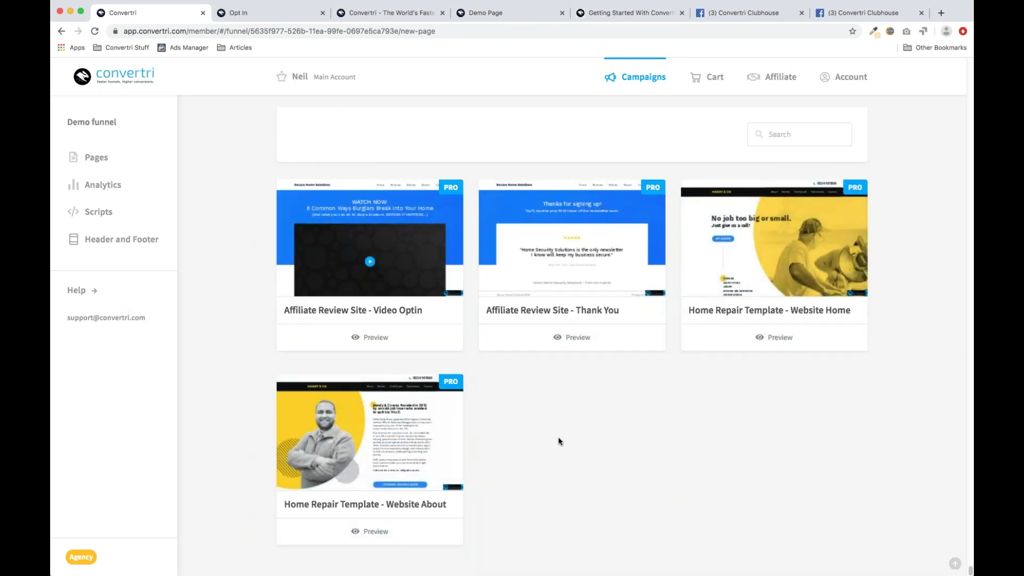
# Step: Look back through the Affiliate Review Site, Nutritionist and Photography Site templates, and return to the beginning of the gallery
pyautogui.scroll(11, 550, 444)
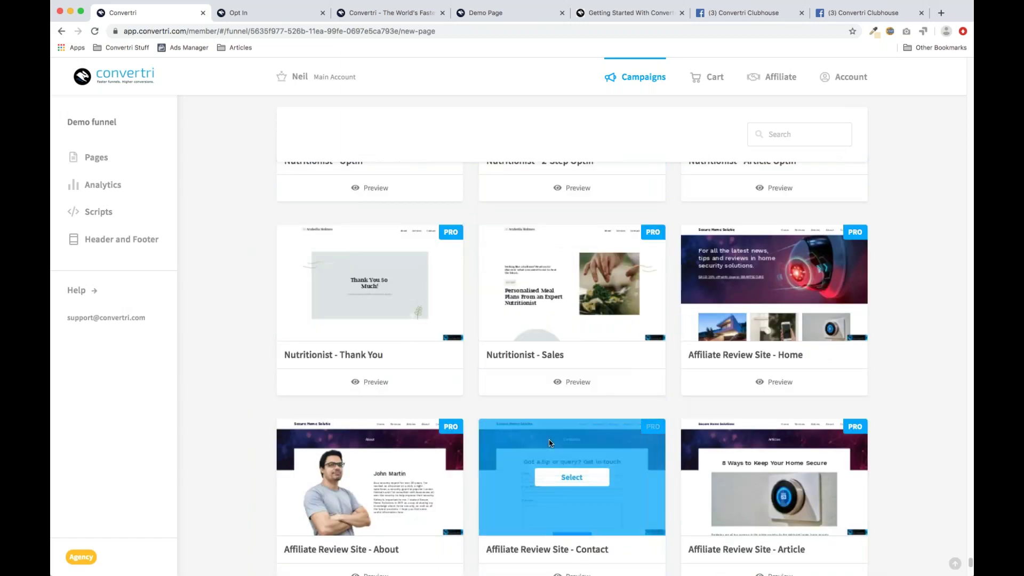
pyautogui.scroll(4, 549, 440)
pyautogui.scroll(3, 541, 313)
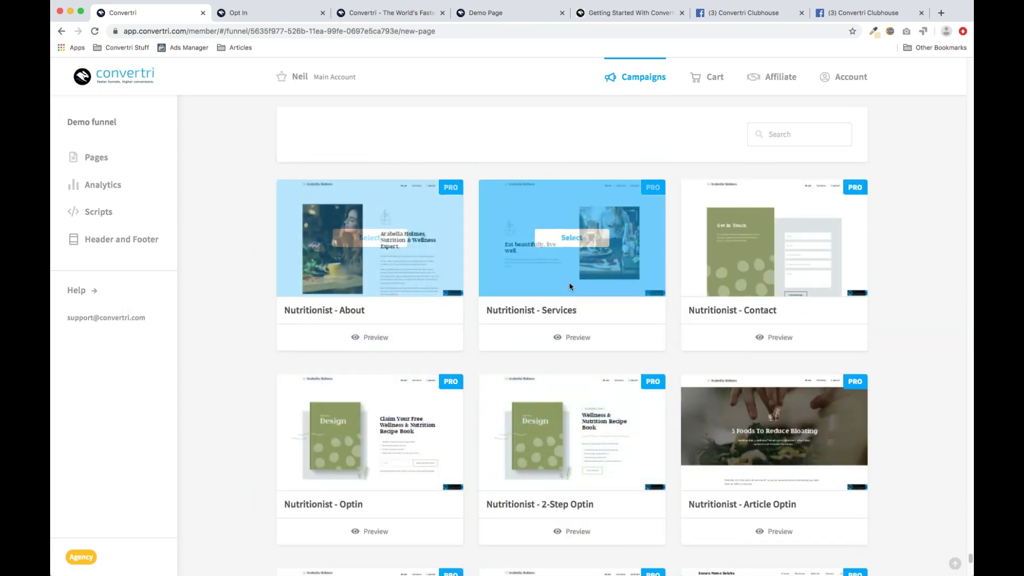
pyautogui.scroll(5, 569, 282)
pyautogui.scroll(3, 494, 330)
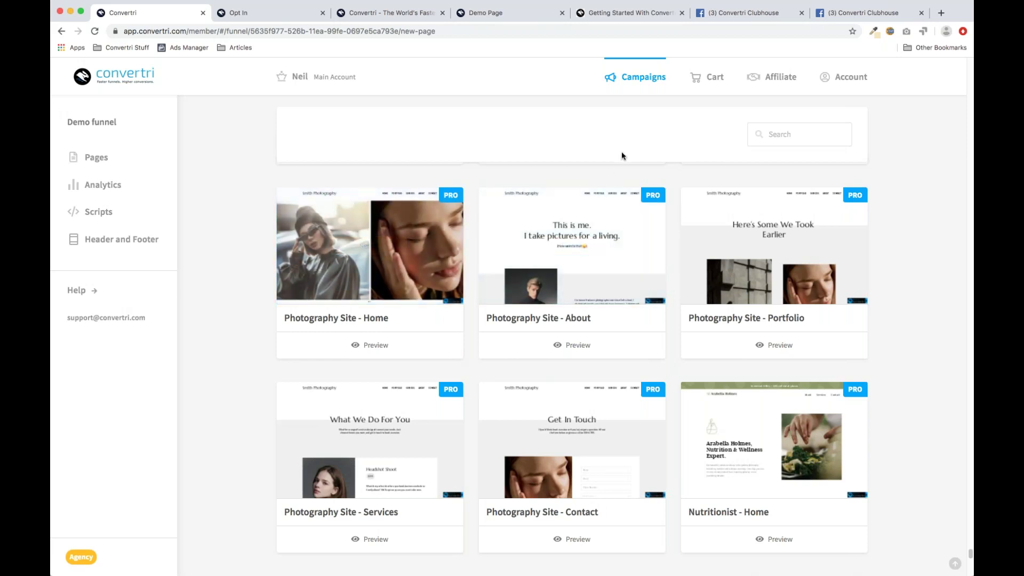
pyautogui.scroll(20, 622, 156)
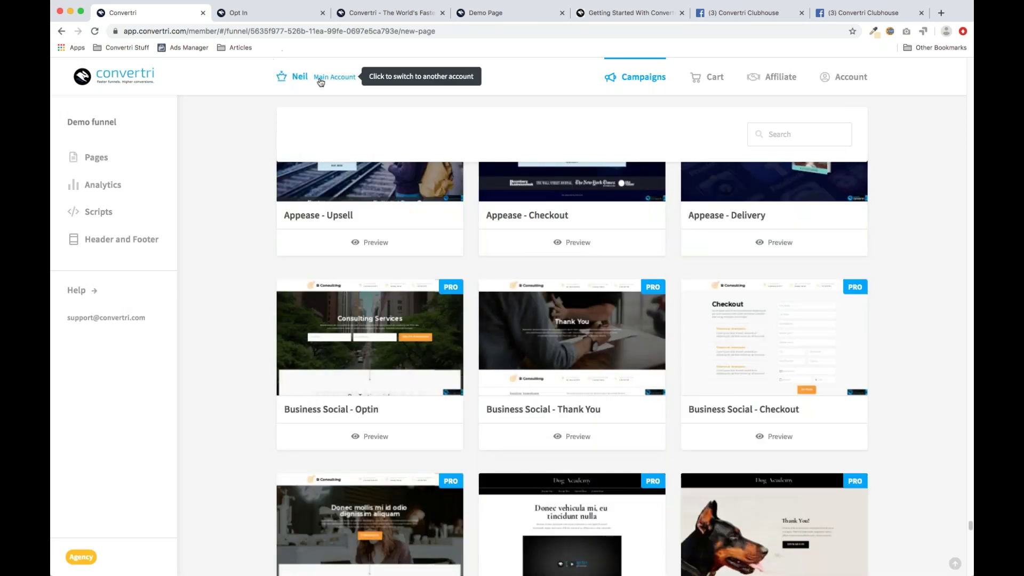
pyautogui.scroll(20, 576, 142)
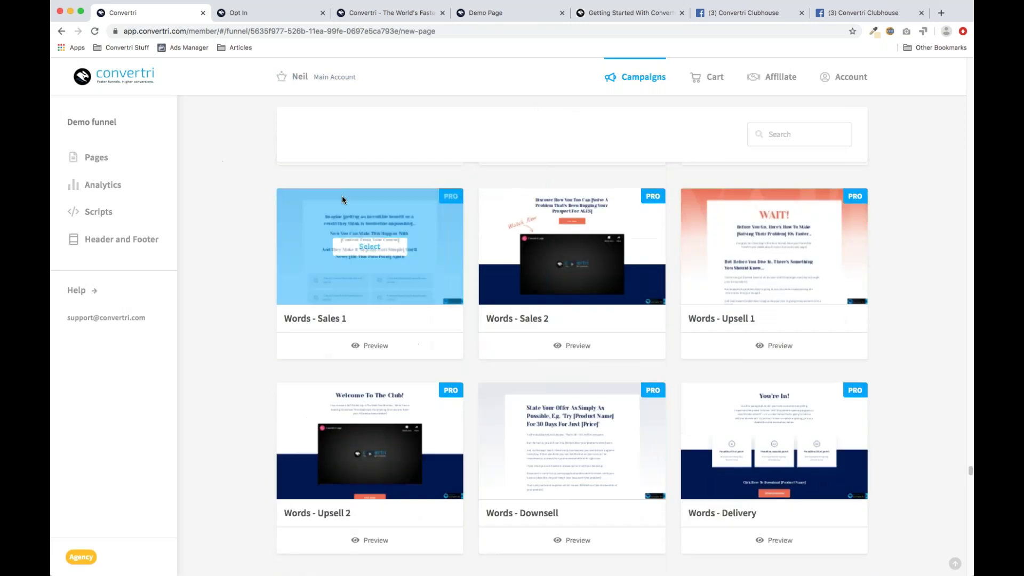
pyautogui.scroll(20, 342, 200)
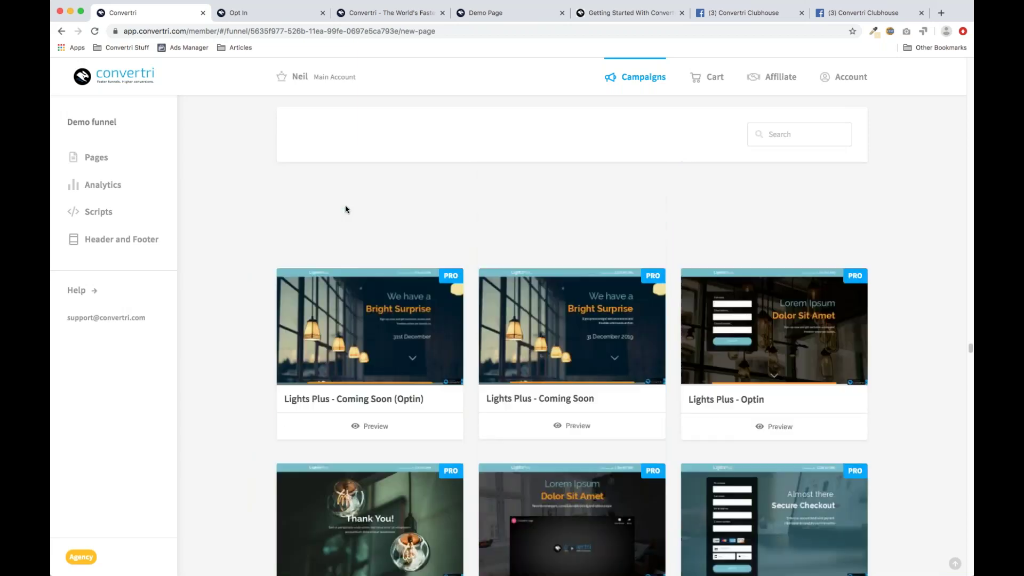
pyautogui.scroll(20, 344, 219)
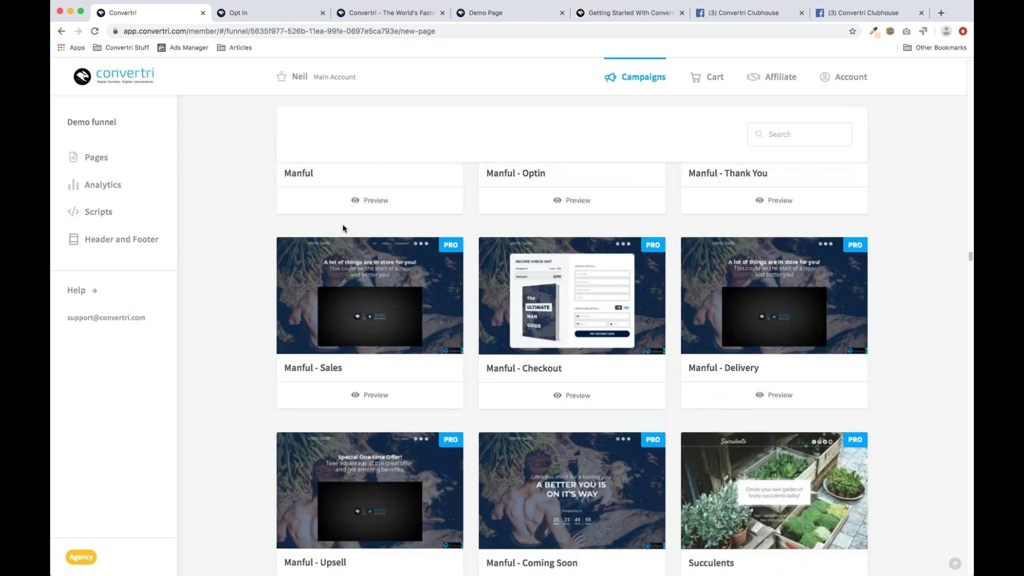
pyautogui.scroll(15, 343, 228)
pyautogui.moveTo(970, 239); pyautogui.dragTo(964, 42)
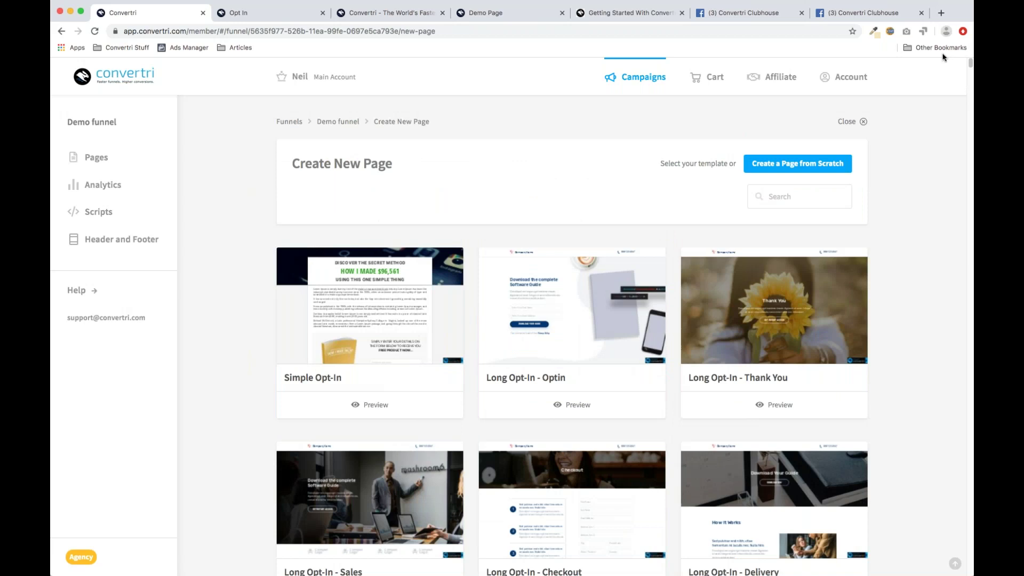
# Step: Leave page creation, return through the Demo funnel to the funnel list, and open the account's Videos section
pyautogui.click(338, 122)
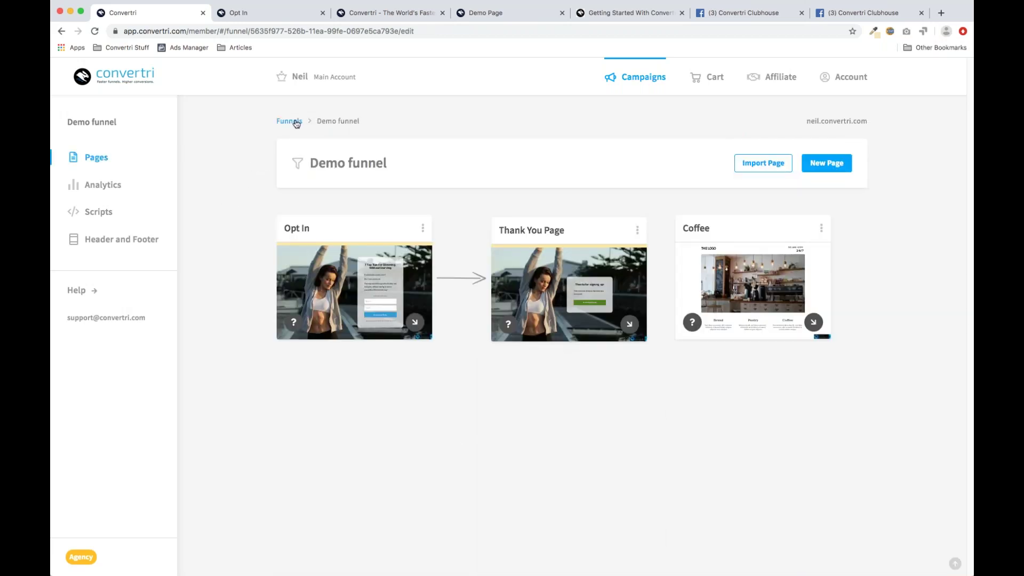
pyautogui.click(295, 122)
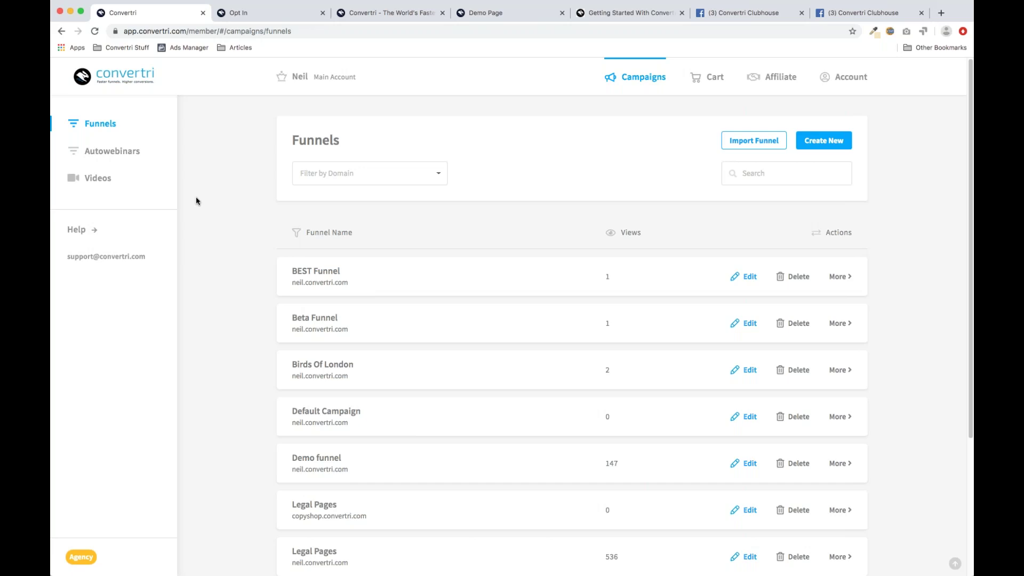
pyautogui.click(92, 182)
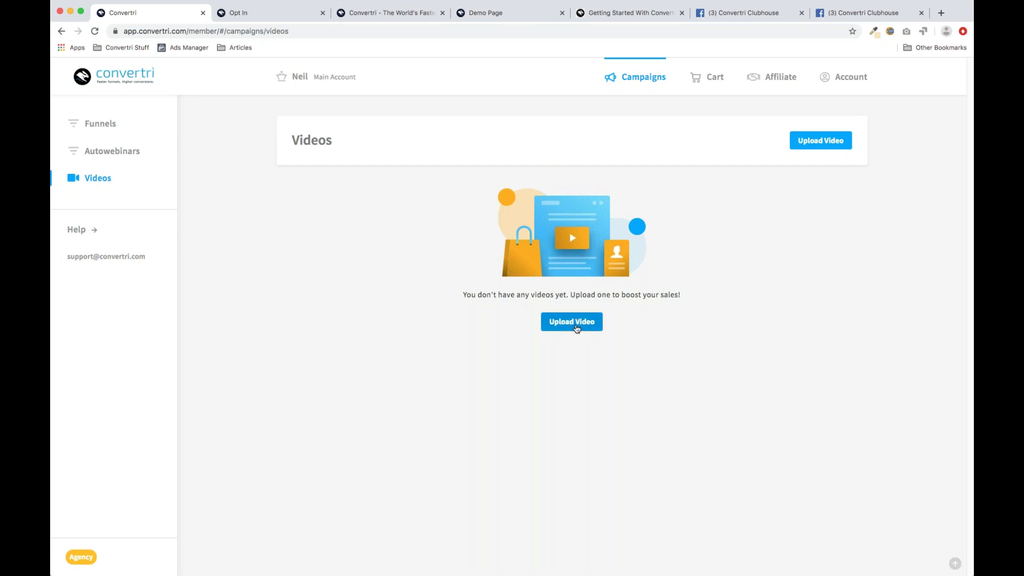
# Step: View the video upload form, close it without uploading, and look through the account's funnel list
pyautogui.click(576, 324)
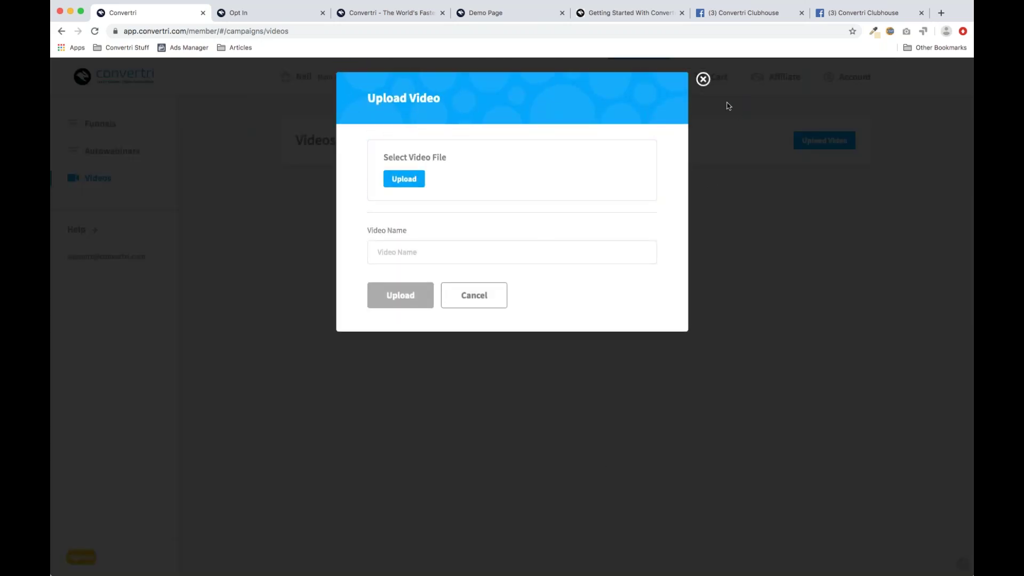
pyautogui.click(703, 79)
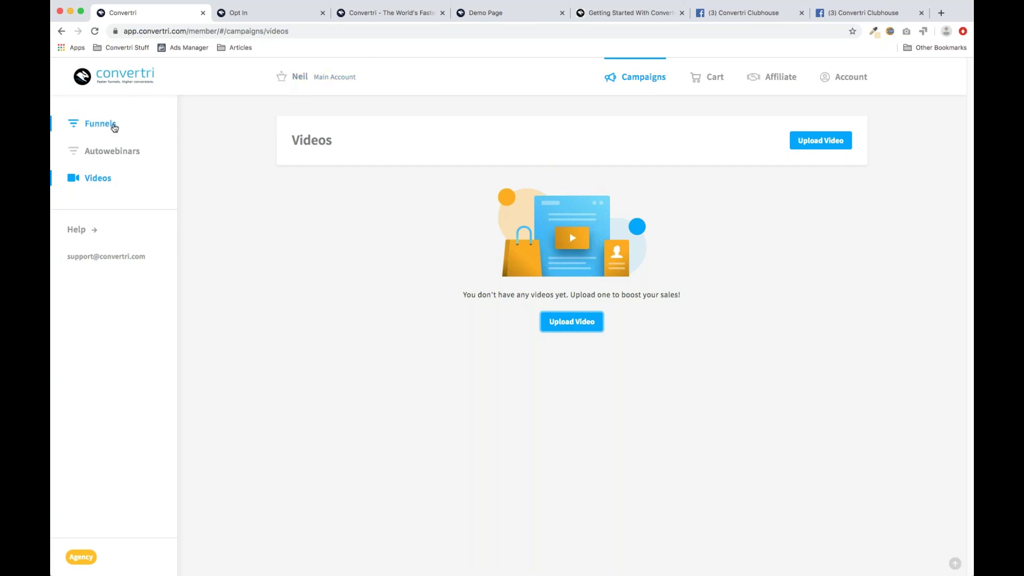
pyautogui.click(114, 127)
pyautogui.scroll(-3, 265, 289)
pyautogui.scroll(-2, 263, 291)
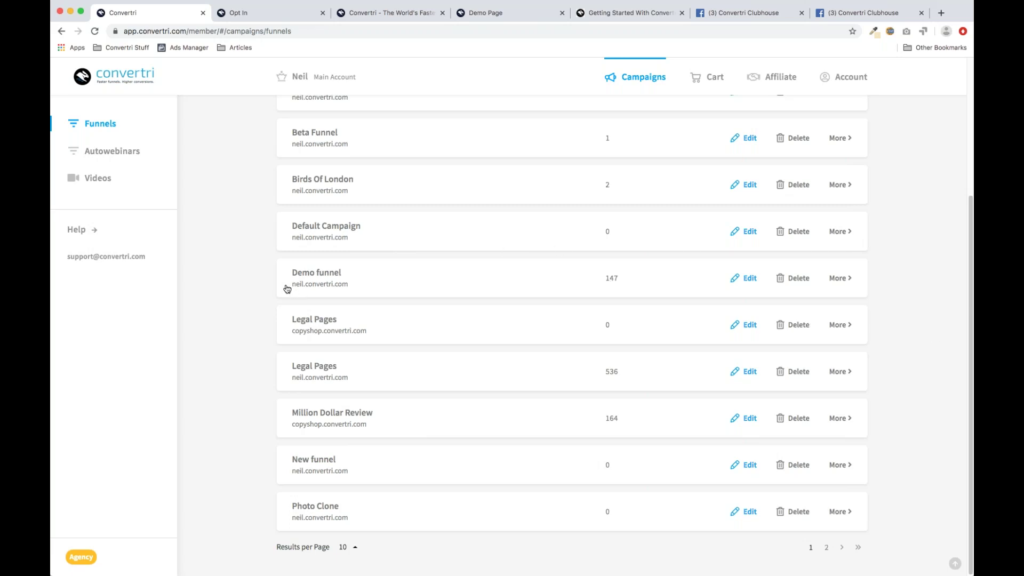
pyautogui.scroll(5, 282, 291)
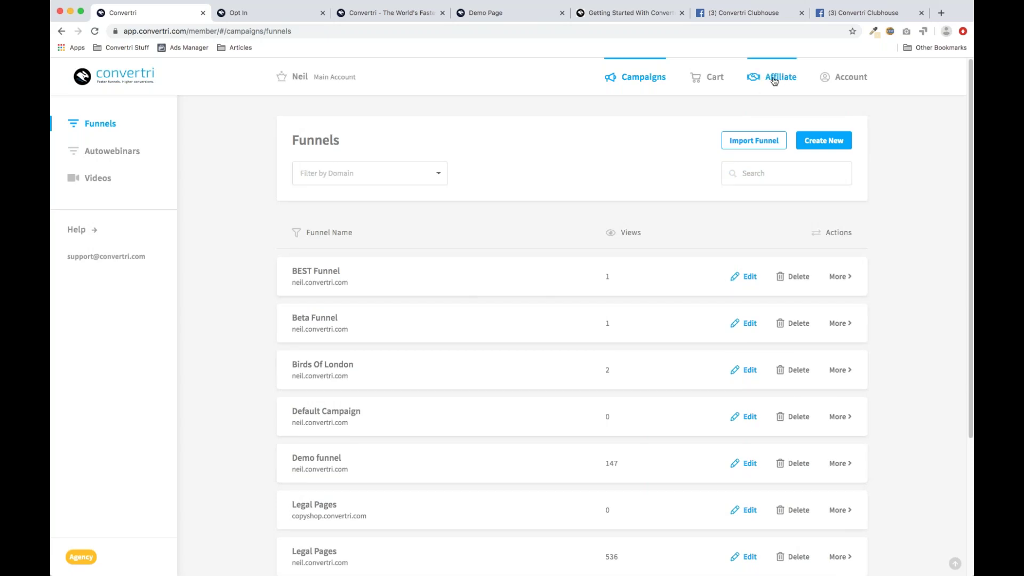
# Step: Open the affiliate promotion settings and try switching the 'Powered by Convertri' badge off, leaving it enabled without saving
pyautogui.click(774, 80)
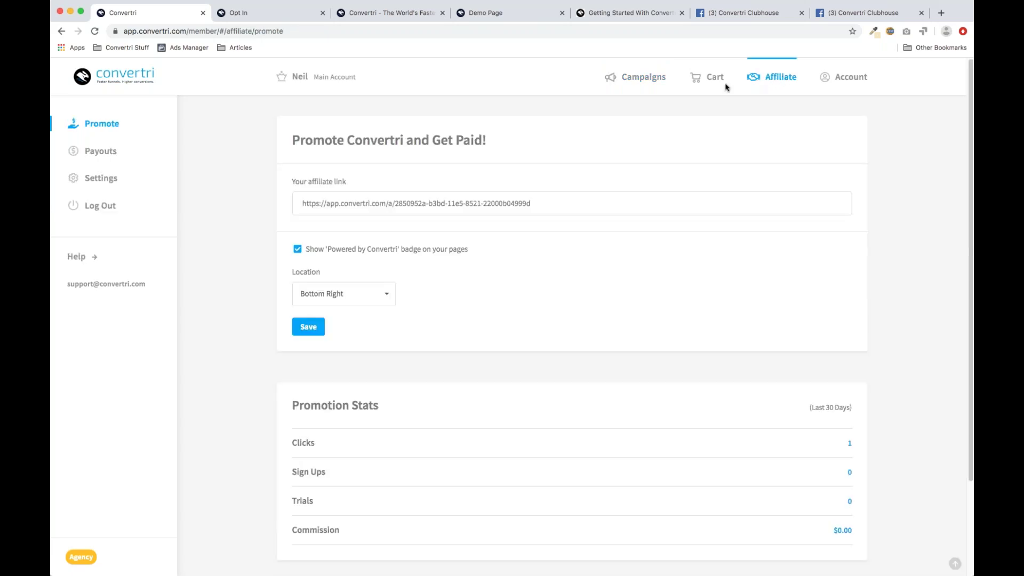
pyautogui.click(298, 251)
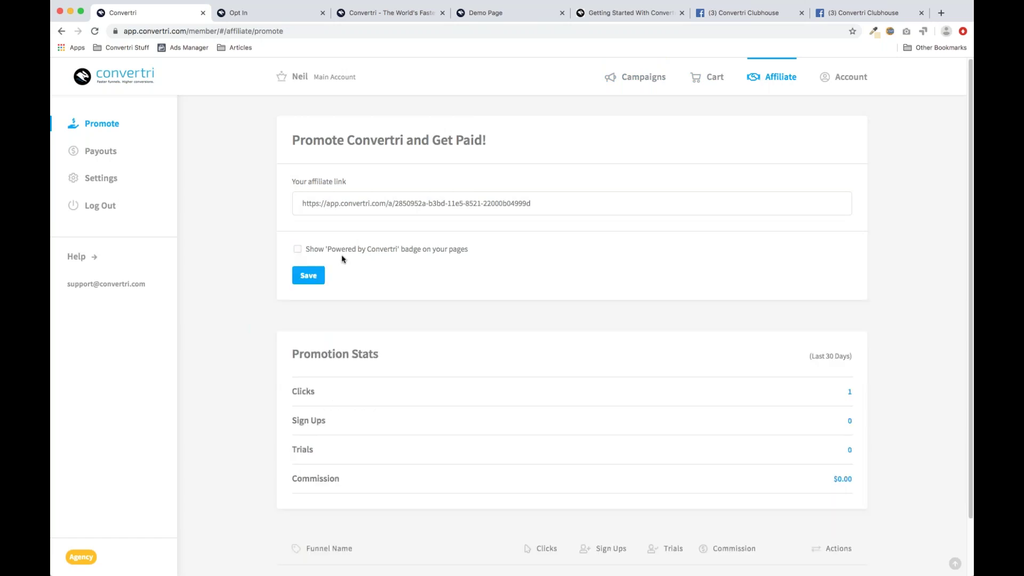
pyautogui.click(296, 250)
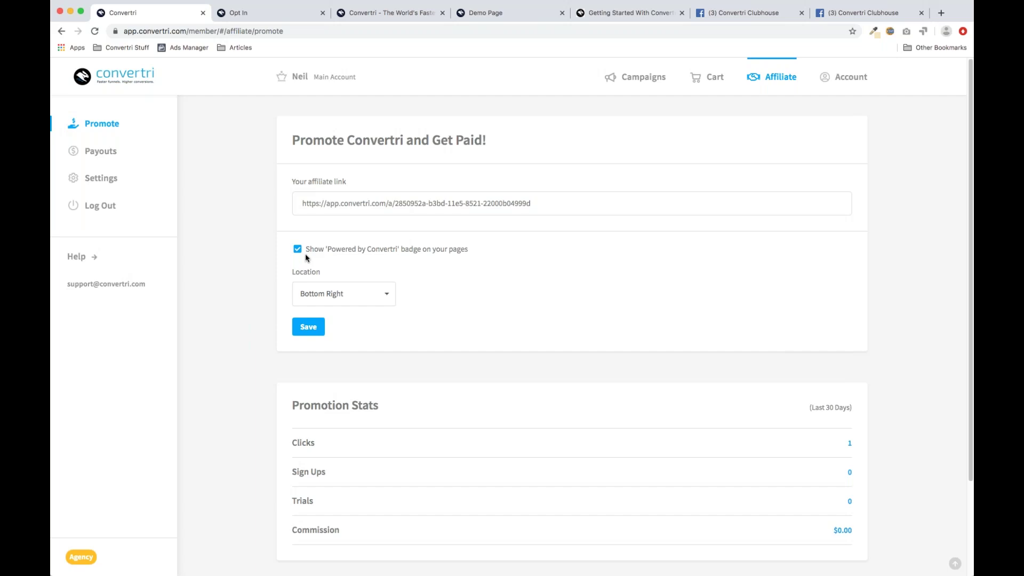
pyautogui.click(298, 249)
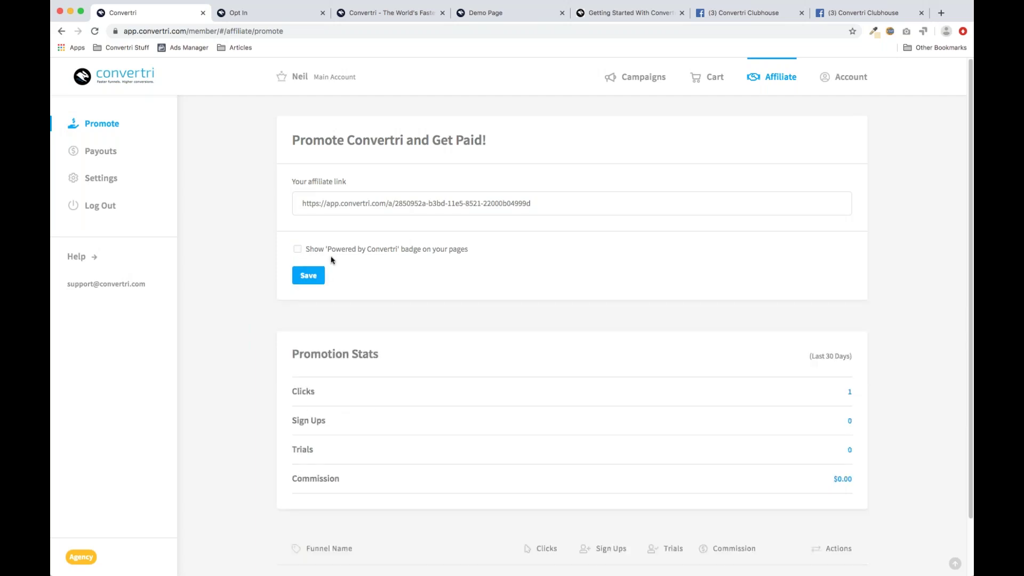
pyautogui.click(300, 250)
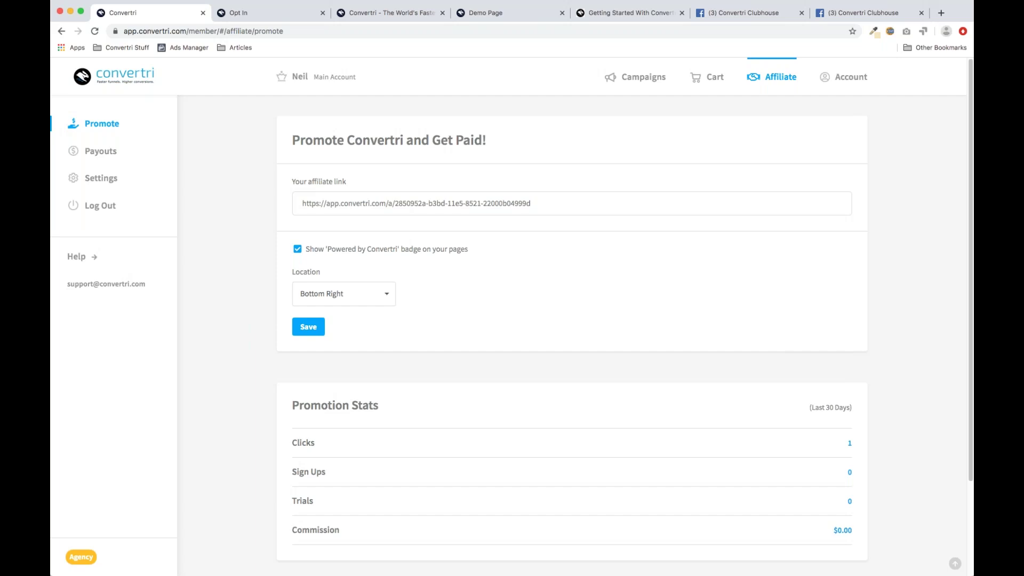
# Step: Open the Feature Upvote dashboard in a new browser tab and view the live Convertri feedback board
pyautogui.click(942, 13)
pyautogui.write('featu')
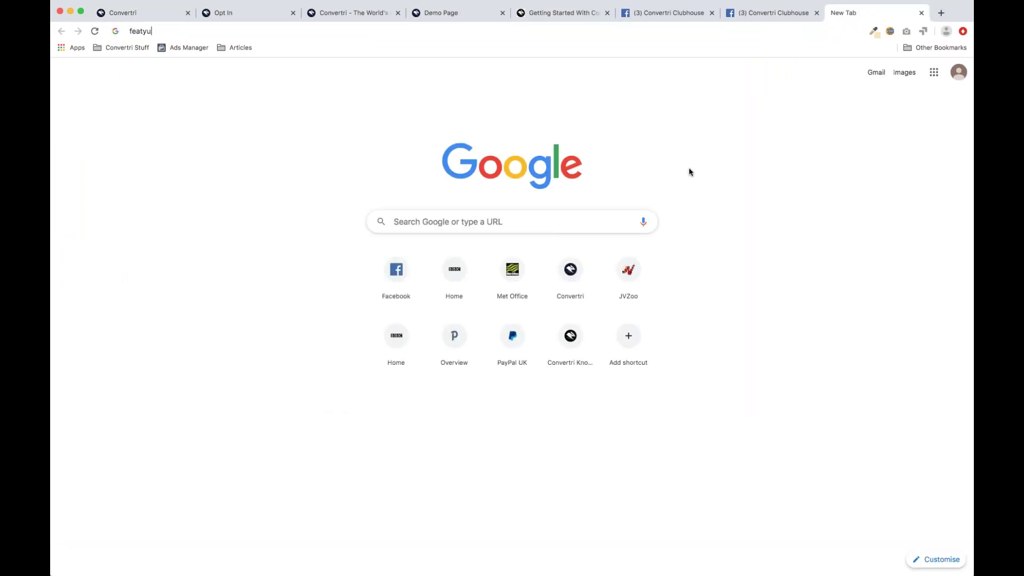
pyautogui.write('re')
pyautogui.press('Down')
pyautogui.press('Return')
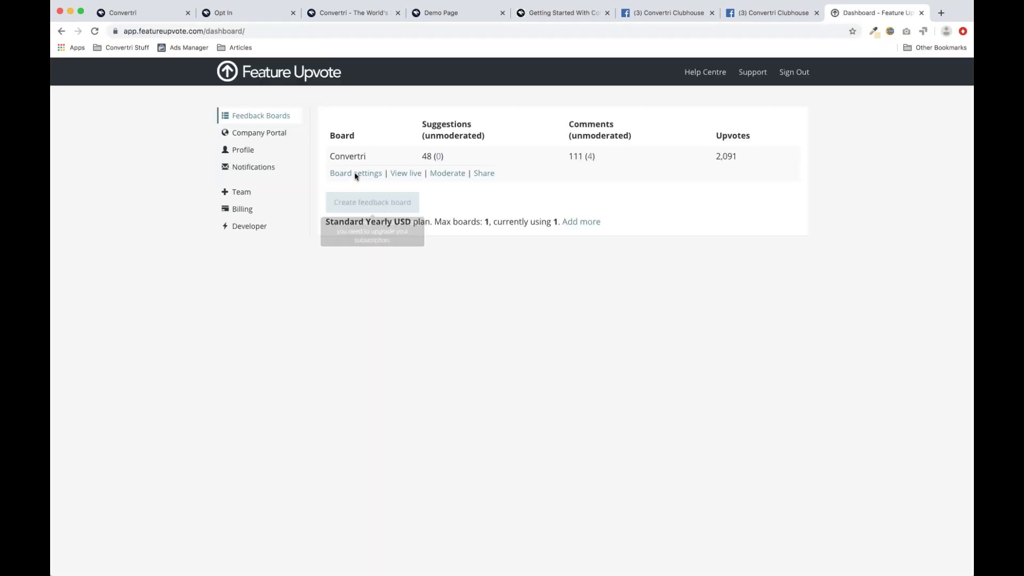
pyautogui.click(397, 175)
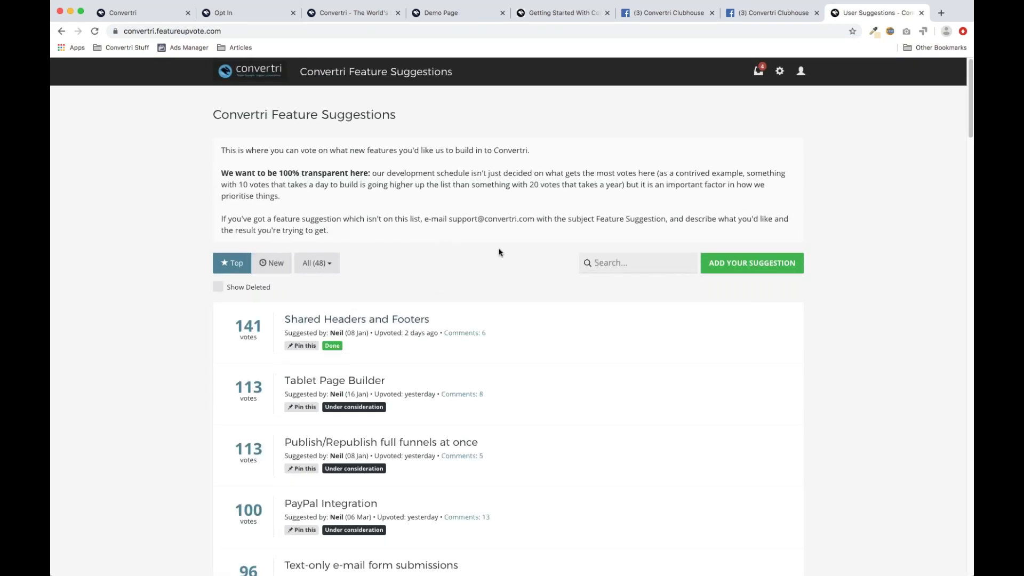
# Step: Examine the Convertri feature suggestions and their votes down to the end of the board and partway back up
pyautogui.scroll(-5, 508, 244)
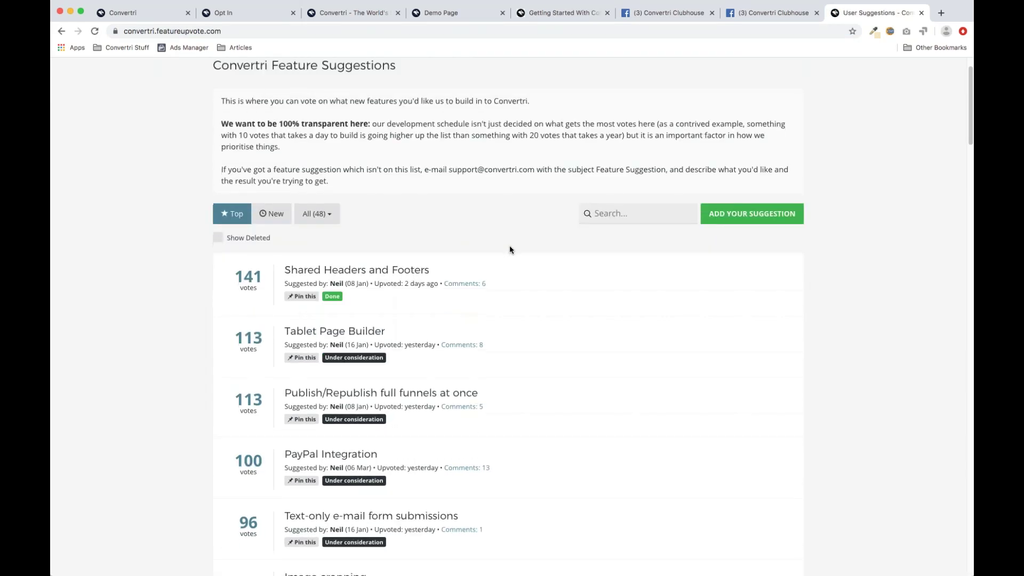
pyautogui.scroll(-20, 510, 251)
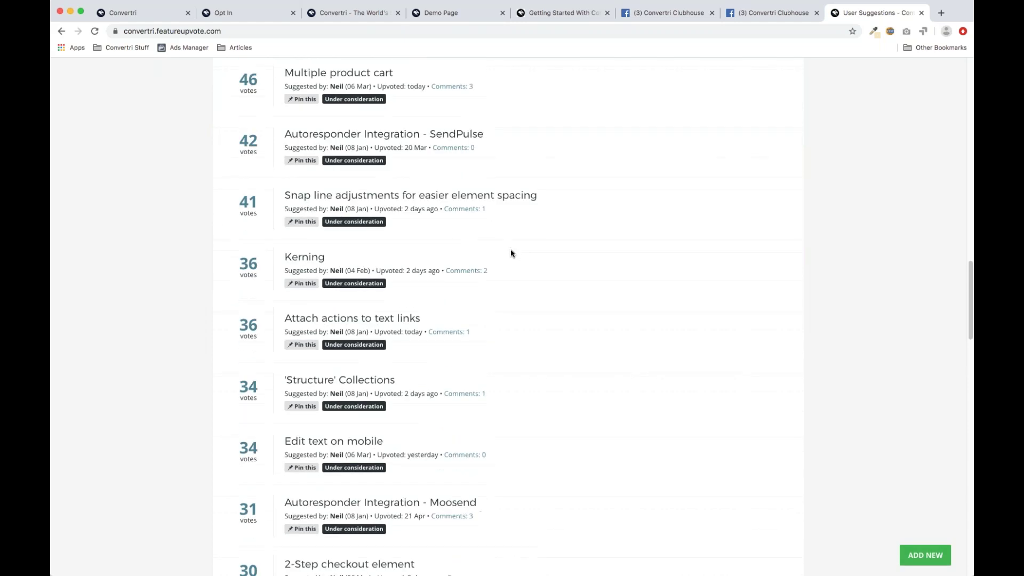
pyautogui.scroll(-9, 503, 279)
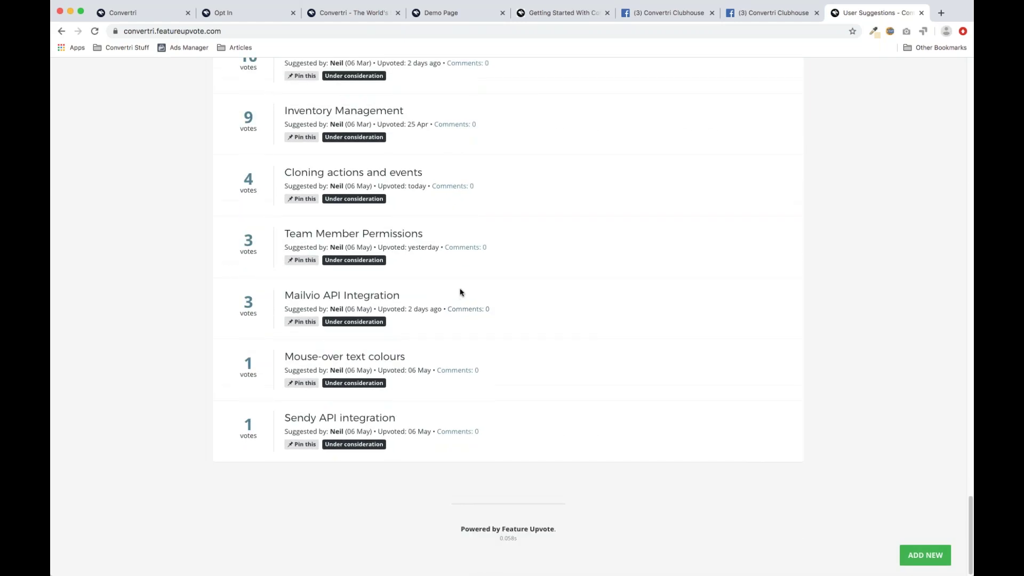
pyautogui.scroll(10, 459, 291)
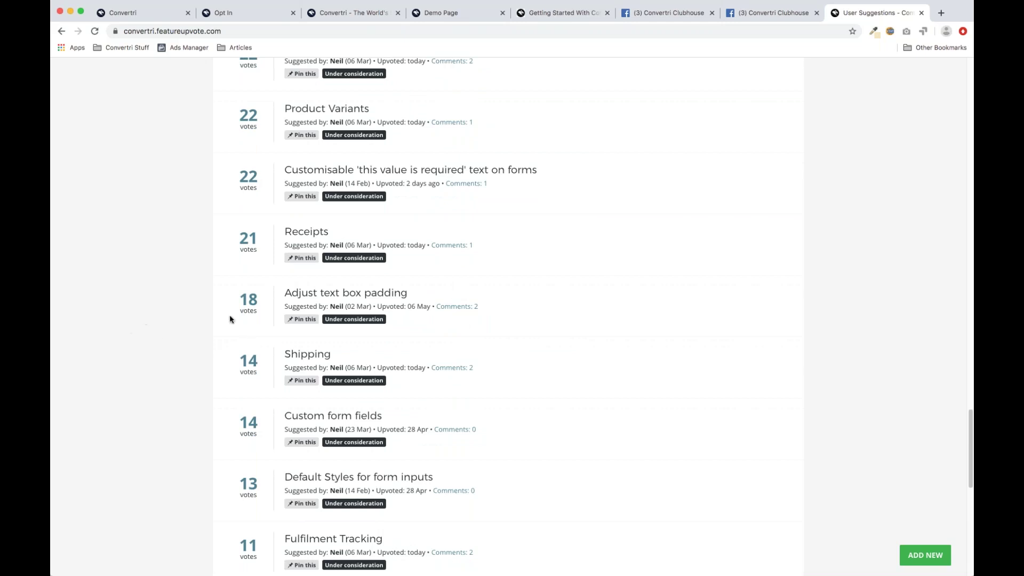
pyautogui.scroll(2, 600, 307)
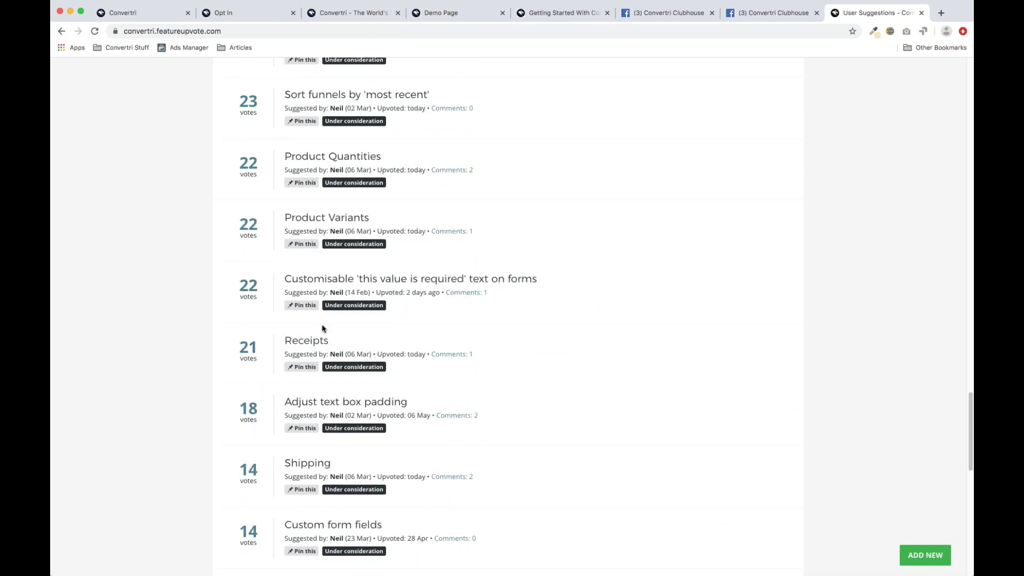
pyautogui.scroll(1, 335, 349)
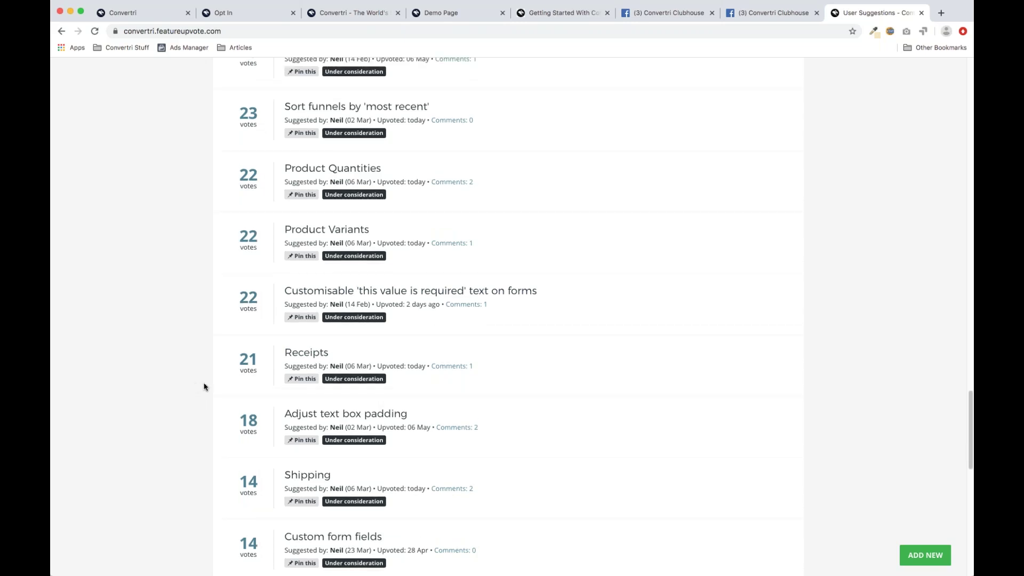
pyautogui.scroll(7, 229, 315)
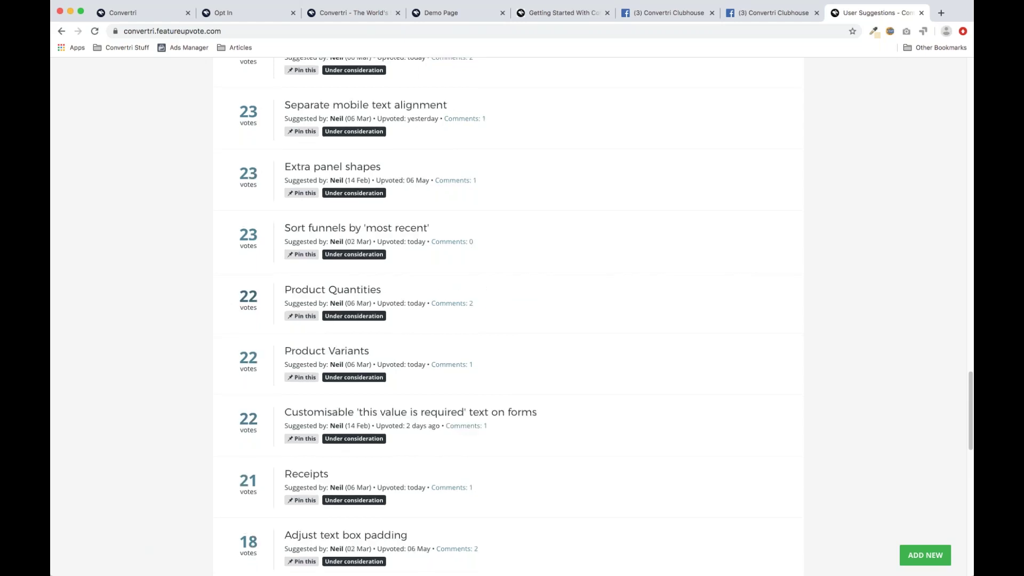
pyautogui.scroll(-5, 224, 321)
pyautogui.scroll(4, 229, 320)
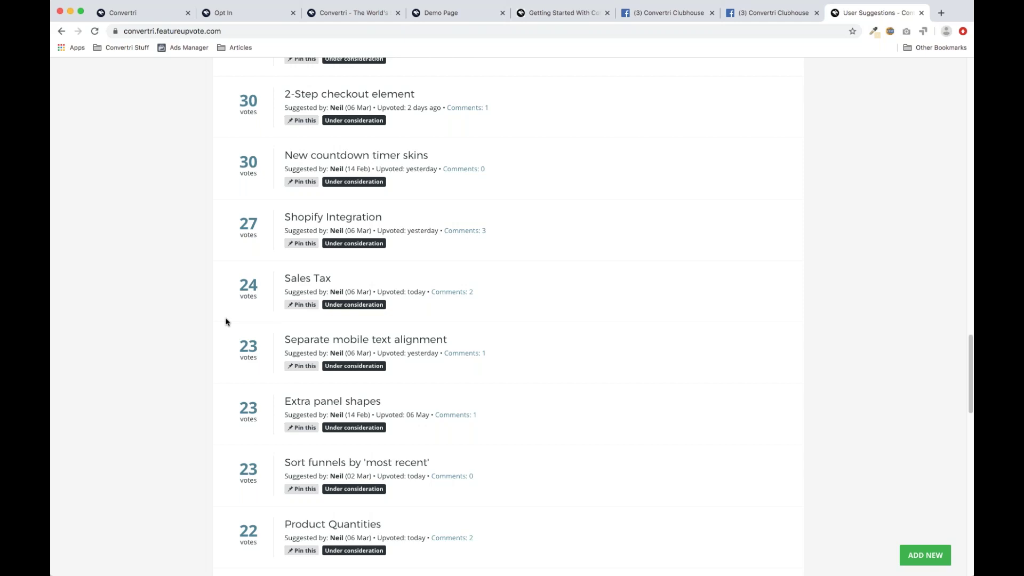
pyautogui.scroll(1, 225, 321)
pyautogui.scroll(2, 226, 320)
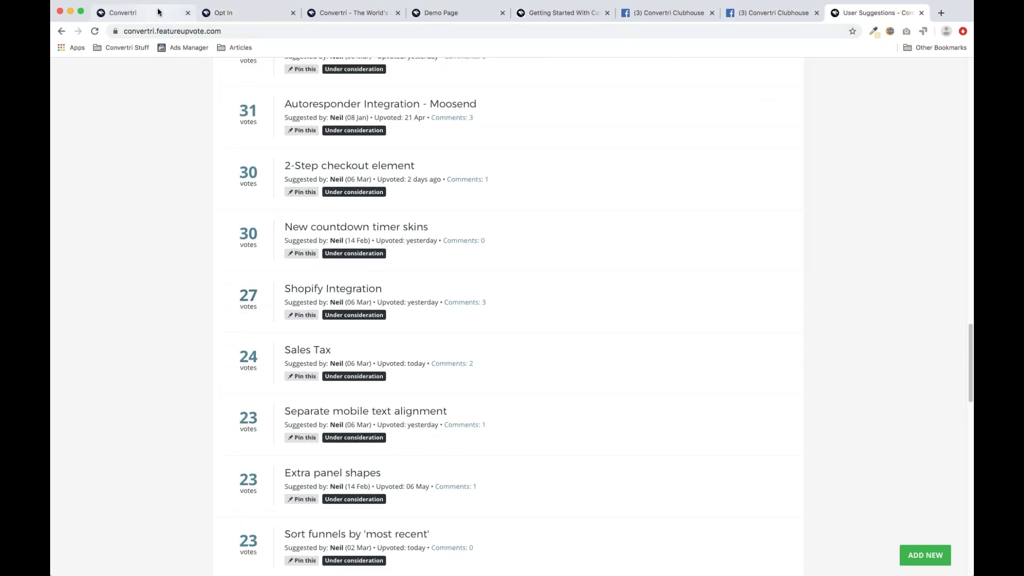
# Step: Return to the Convertri member area and close both Convertri Clubhouse Facebook tabs
pyautogui.click(134, 13)
pyautogui.click(712, 13)
pyautogui.click(713, 13)
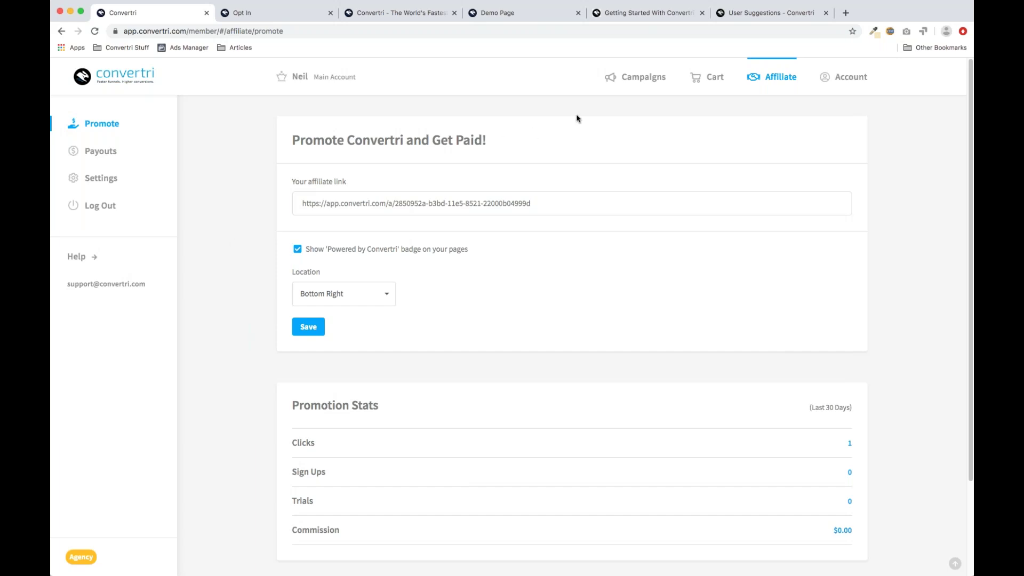
# Step: Go back to the funnel list, open the Demo funnel, and open its Opt In page in the editor
pyautogui.click(650, 81)
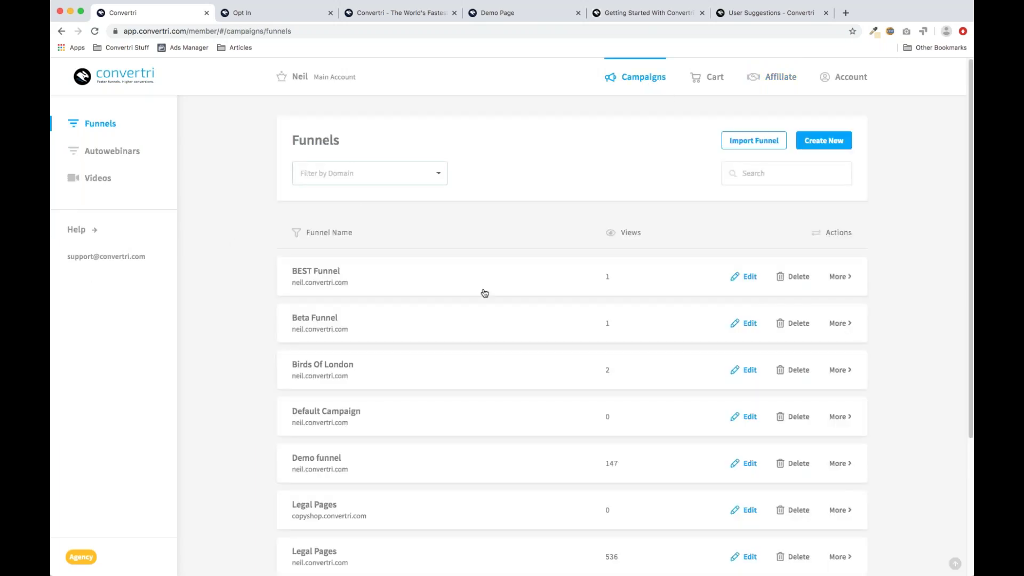
pyautogui.scroll(-1, 413, 429)
pyautogui.click(413, 429)
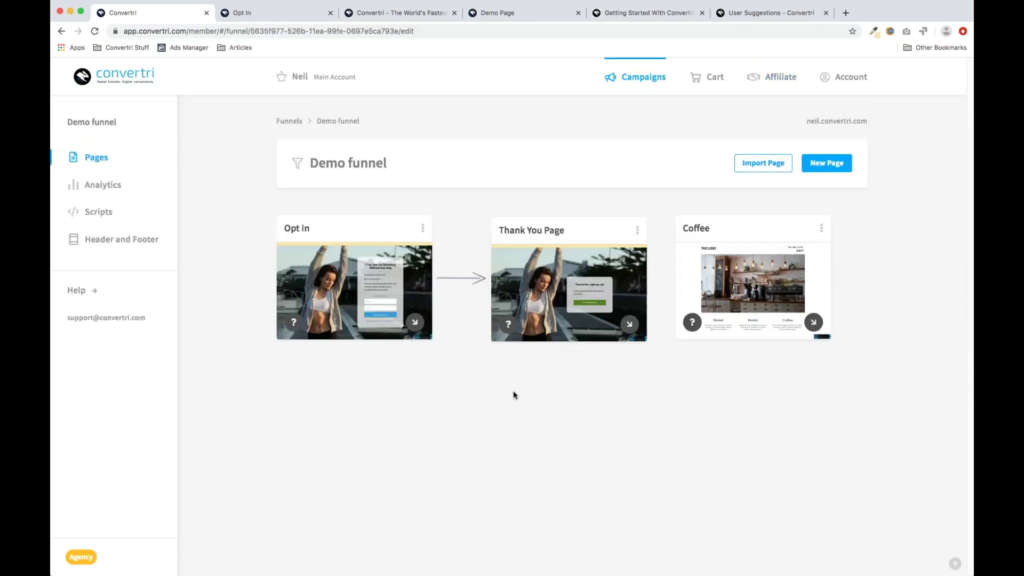
pyautogui.click(354, 289)
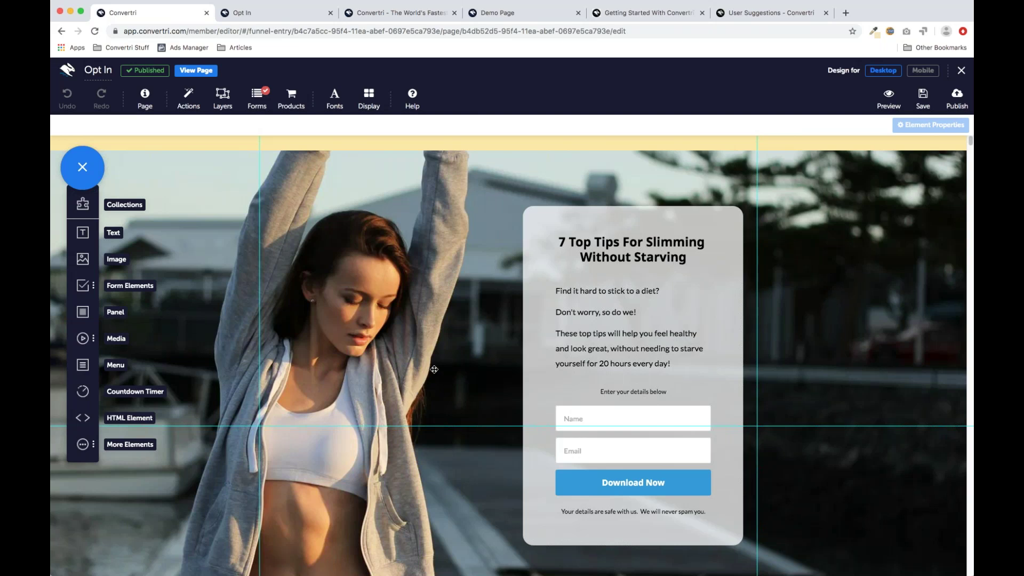
# Step: Review the Opt In page's Meta Info, covering the SEO Settings and Social Settings, and close the page settings
pyautogui.click(147, 103)
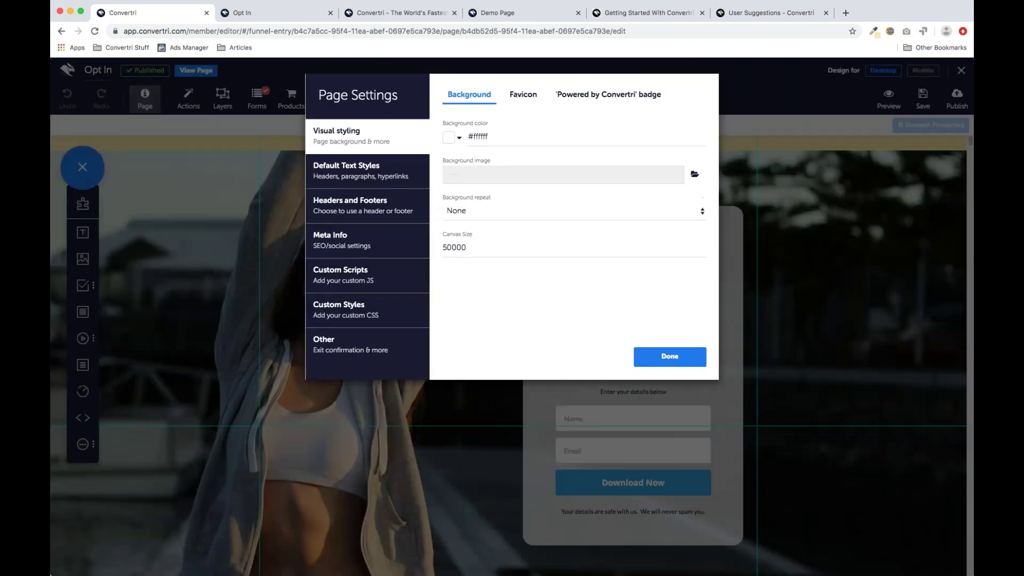
pyautogui.click(353, 241)
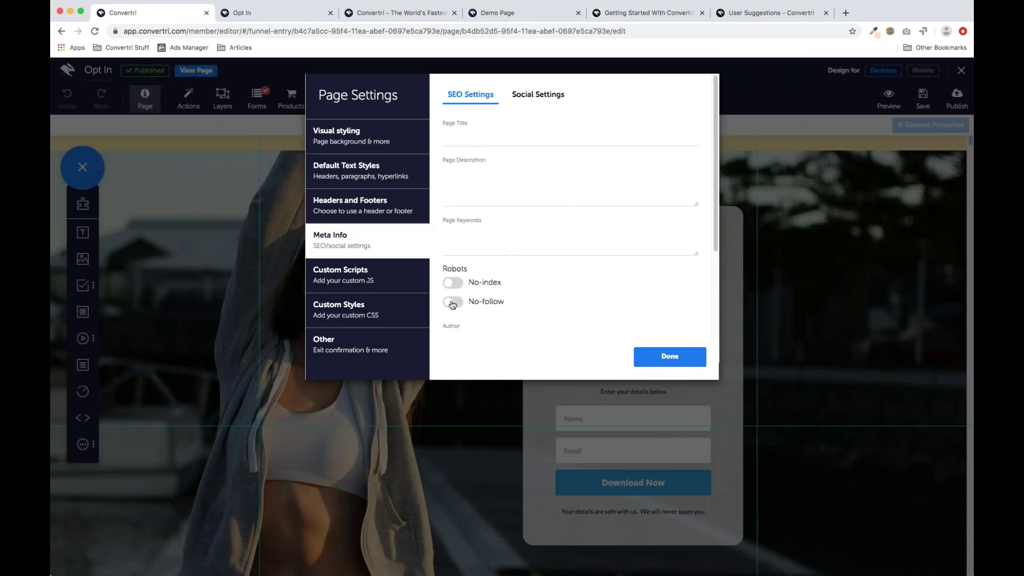
pyautogui.scroll(-5, 469, 299)
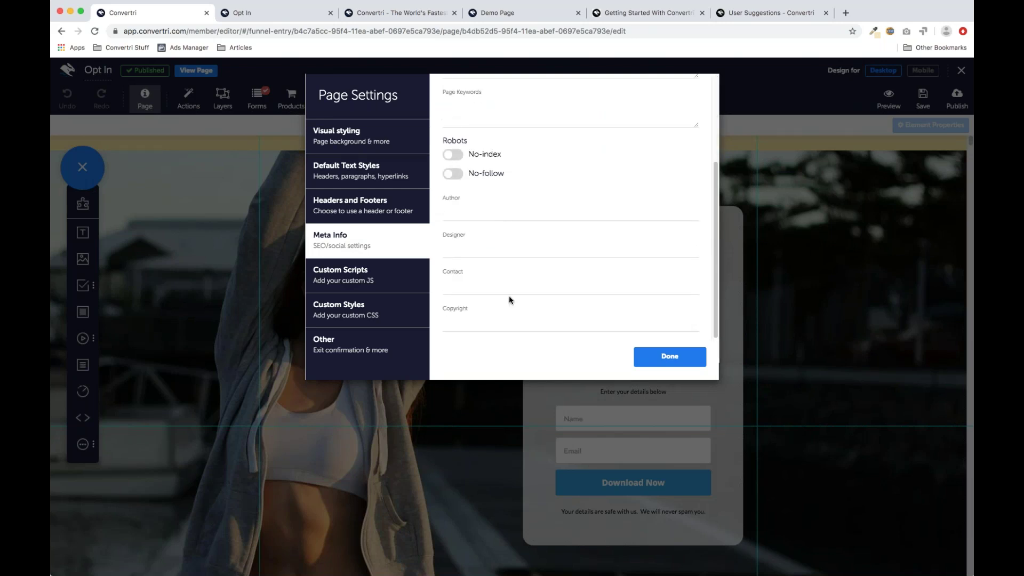
pyautogui.scroll(5, 537, 246)
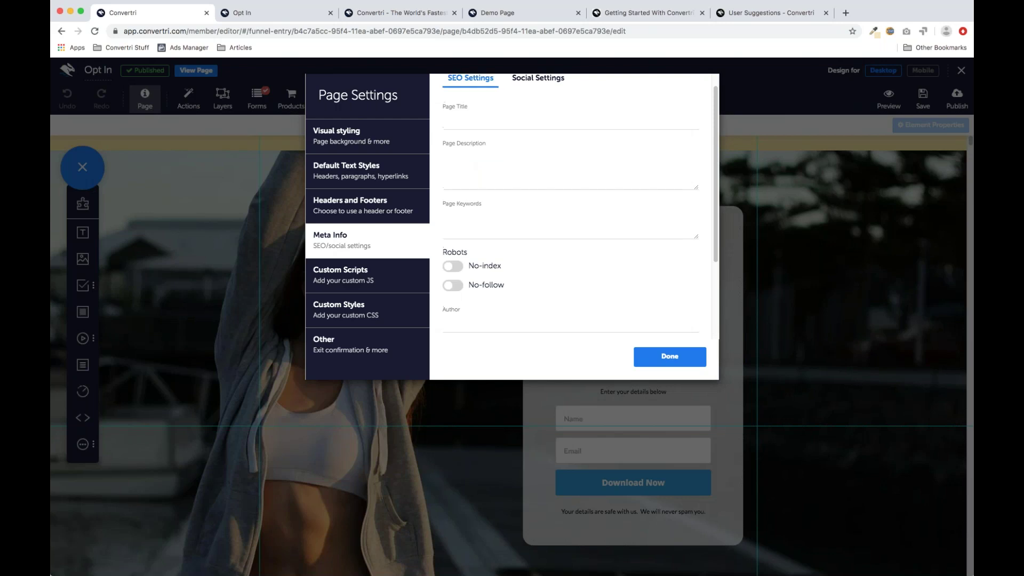
pyautogui.click(531, 96)
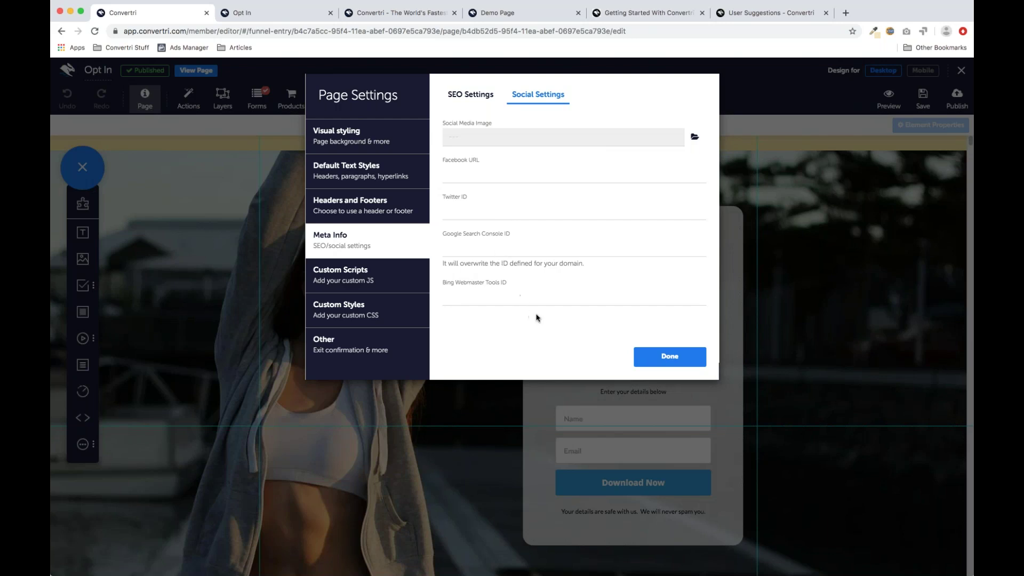
pyautogui.click(686, 358)
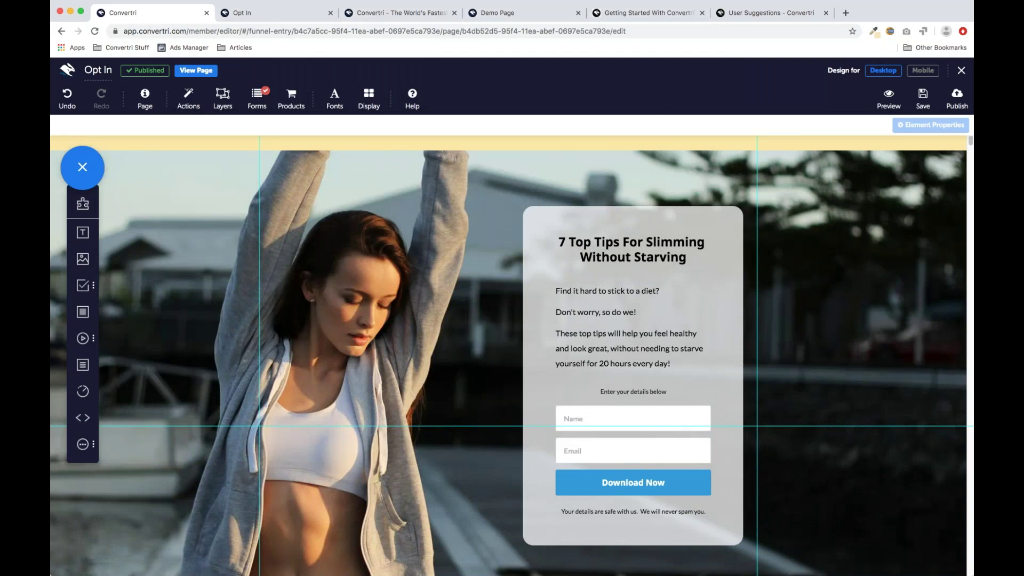
# Step: Leave the Opt In page, open the Demo funnel's Coffee page in the editor, and look through its layout
pyautogui.click(764, 155)
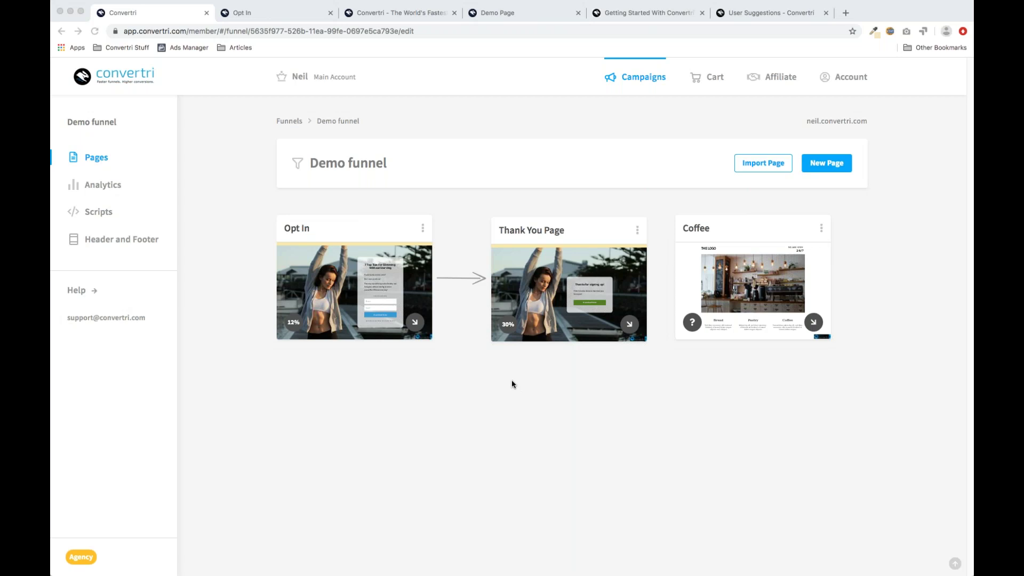
pyautogui.click(705, 384)
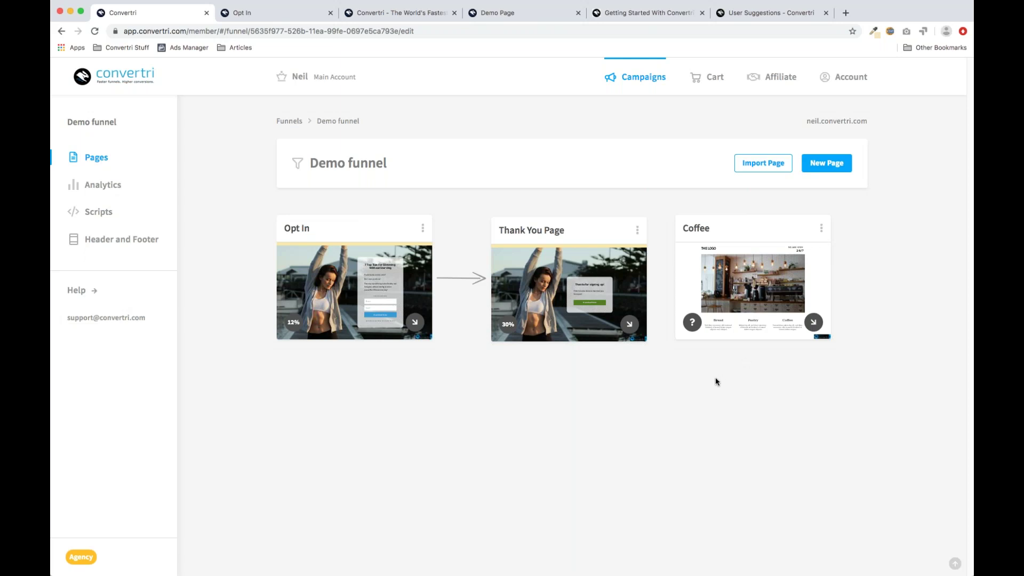
pyautogui.click(773, 291)
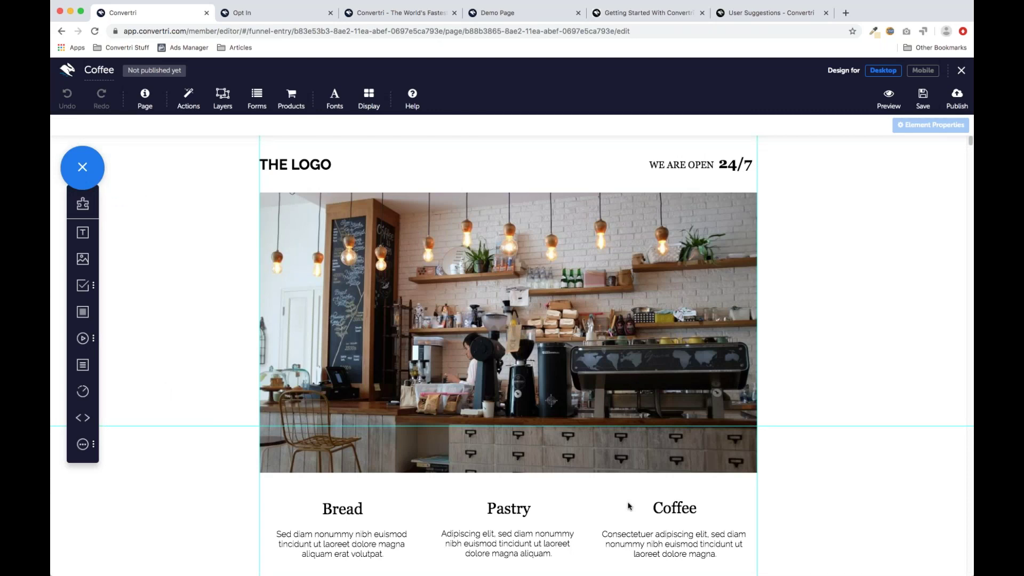
pyautogui.scroll(-3, 500, 296)
pyautogui.scroll(-15, 498, 300)
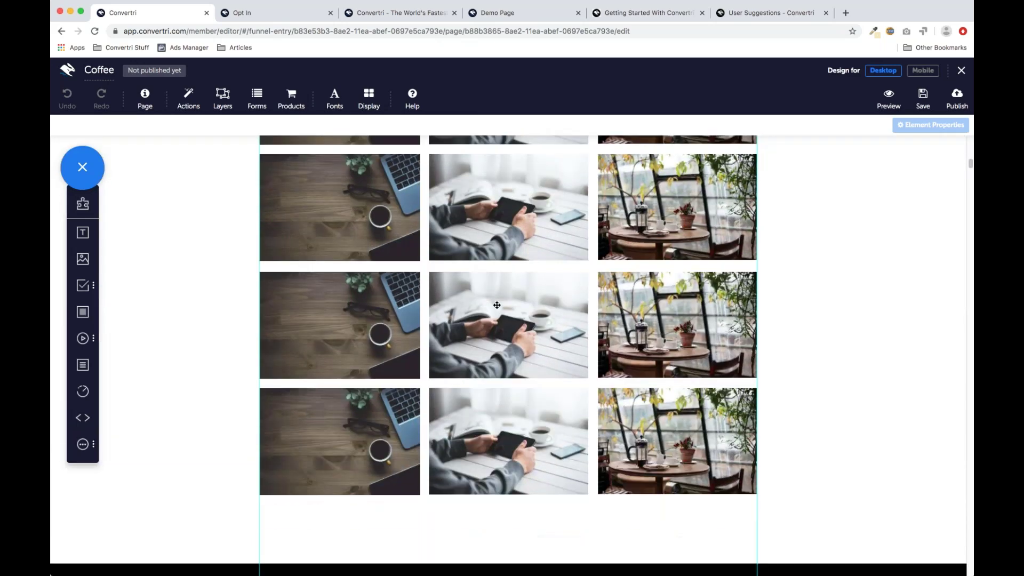
# Step: Look through the rest of the Coffee page and turn on element outlines
pyautogui.scroll(-10, 497, 305)
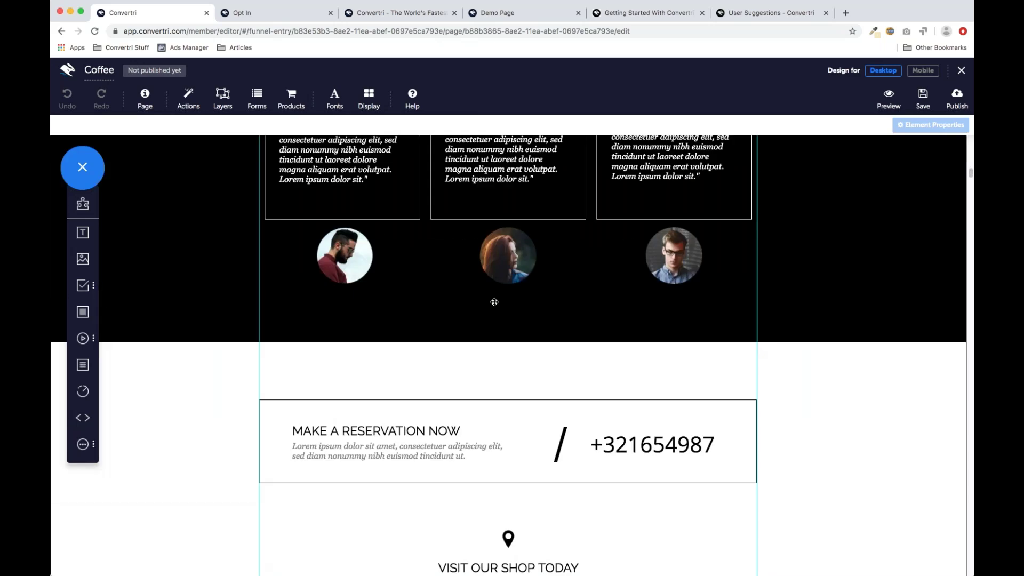
pyautogui.scroll(-4, 494, 302)
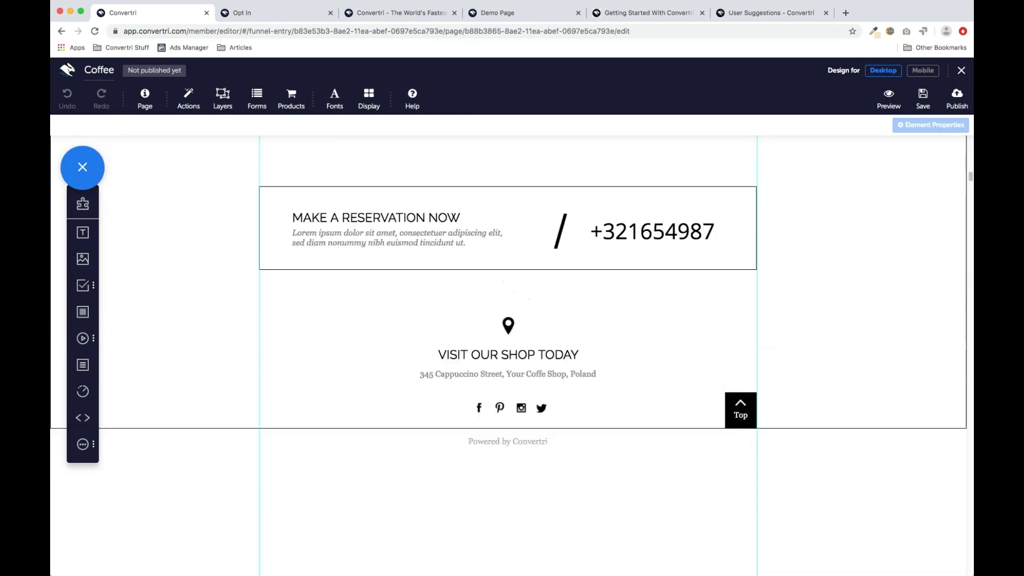
pyautogui.scroll(20, 491, 299)
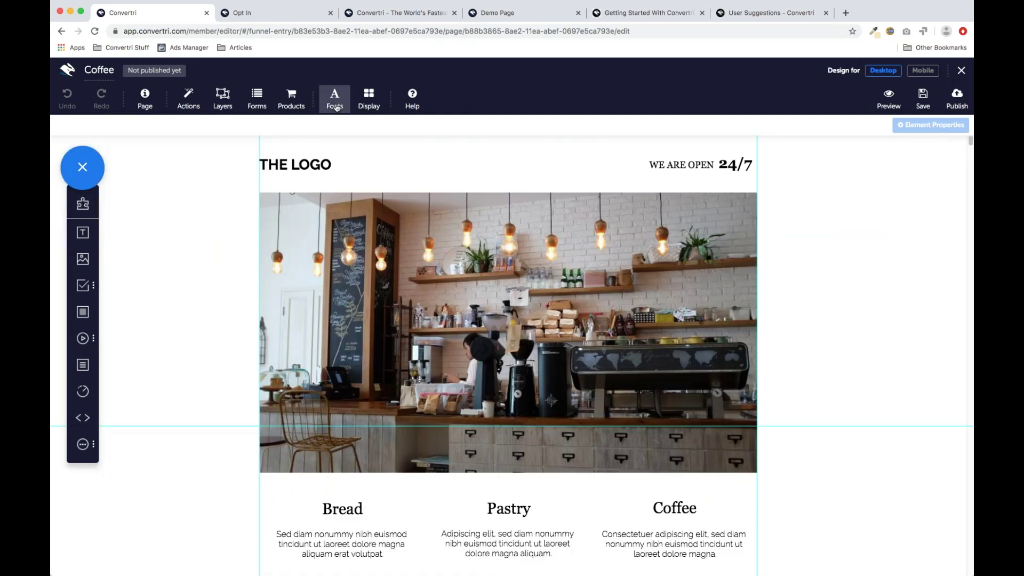
pyautogui.click(372, 99)
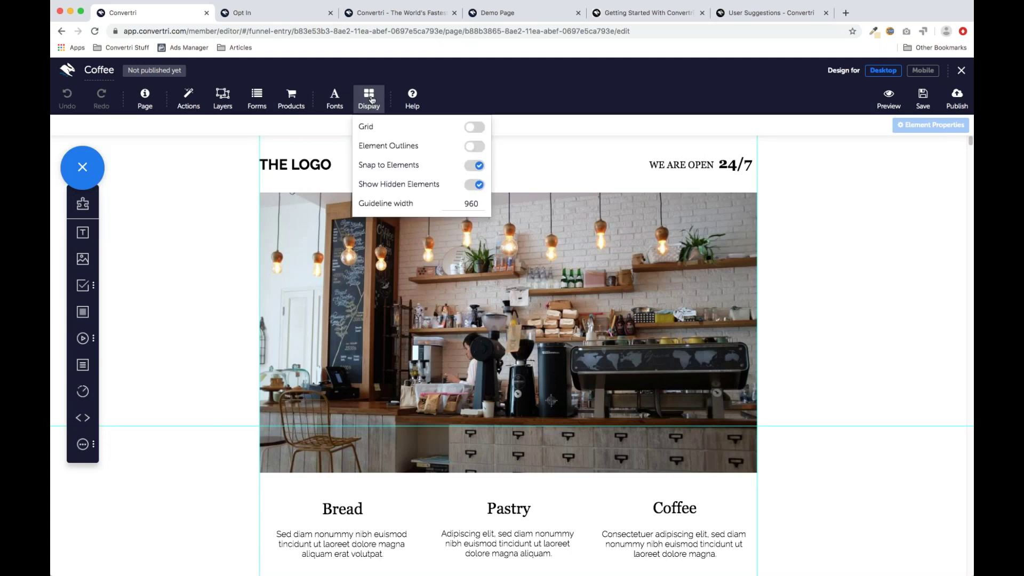
pyautogui.click(479, 147)
pyautogui.click(371, 102)
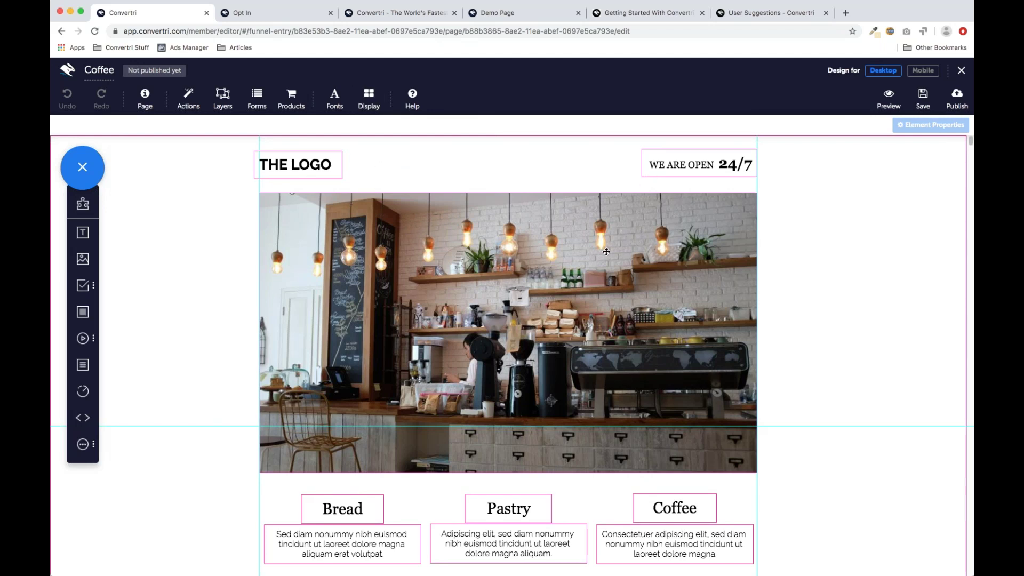
# Step: Move the price column in the Menu section's Coffee box outward past the box edge, and then back inside it
pyautogui.scroll(-3, 605, 251)
pyautogui.scroll(-12, 605, 252)
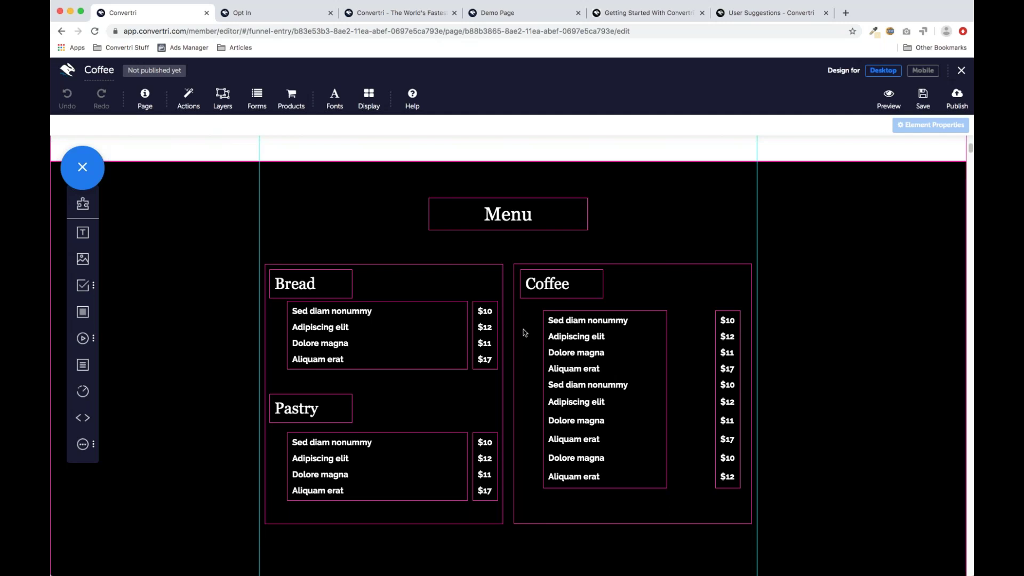
pyautogui.click(646, 291)
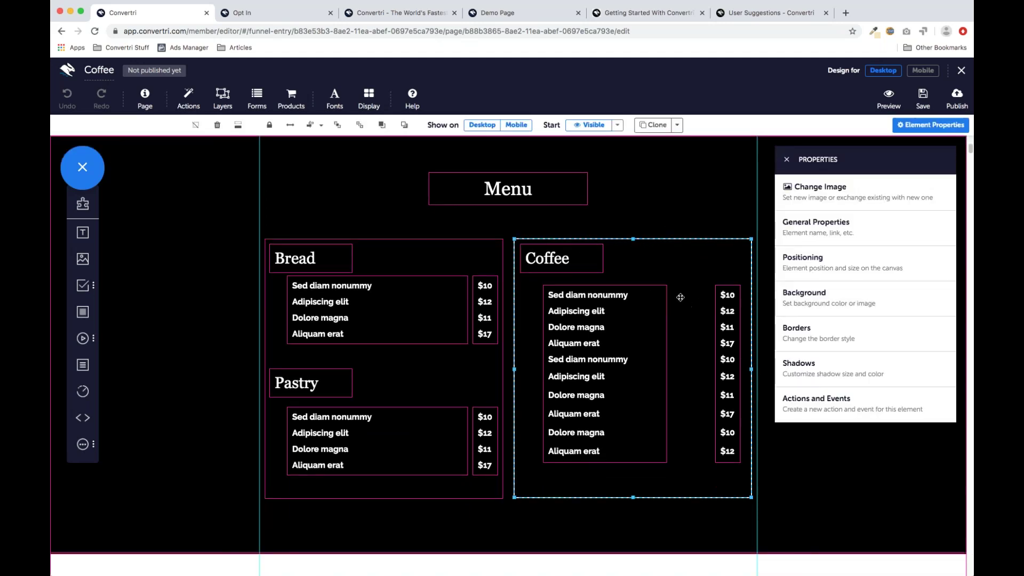
pyautogui.click(720, 294)
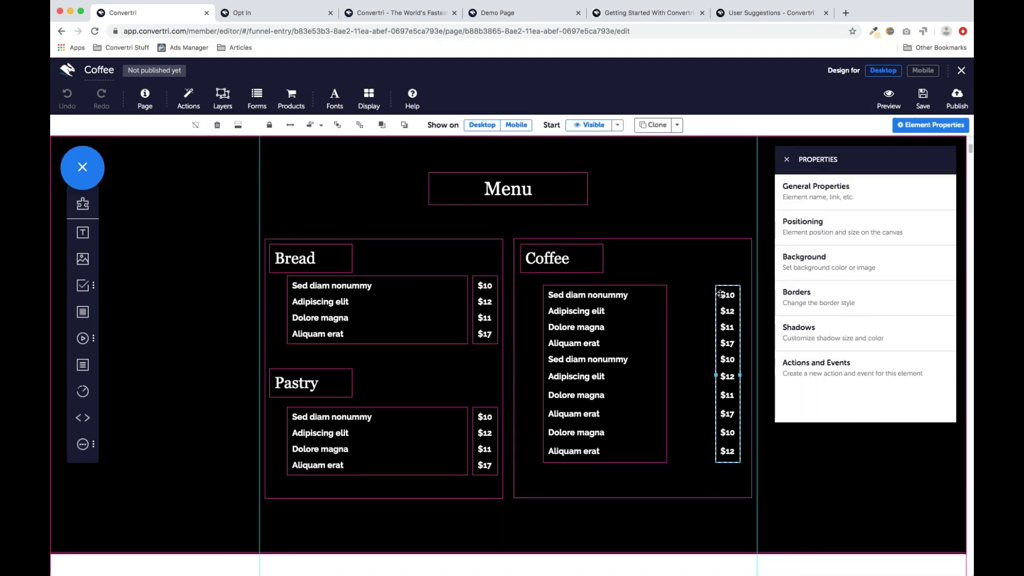
pyautogui.moveTo(721, 294); pyautogui.dragTo(742, 294)
pyautogui.click(766, 316)
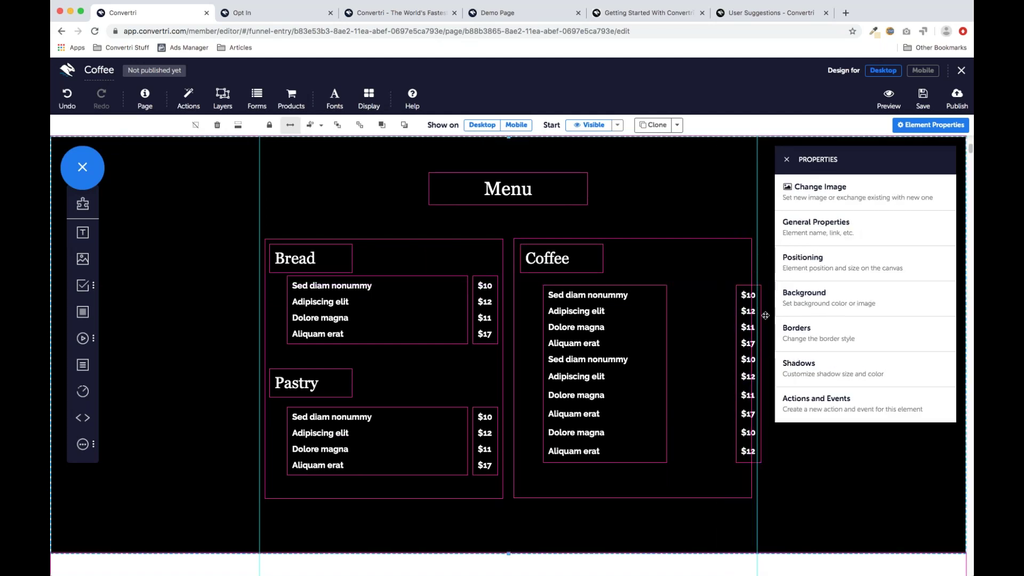
pyautogui.click(743, 288)
pyautogui.scroll(-3, 744, 245)
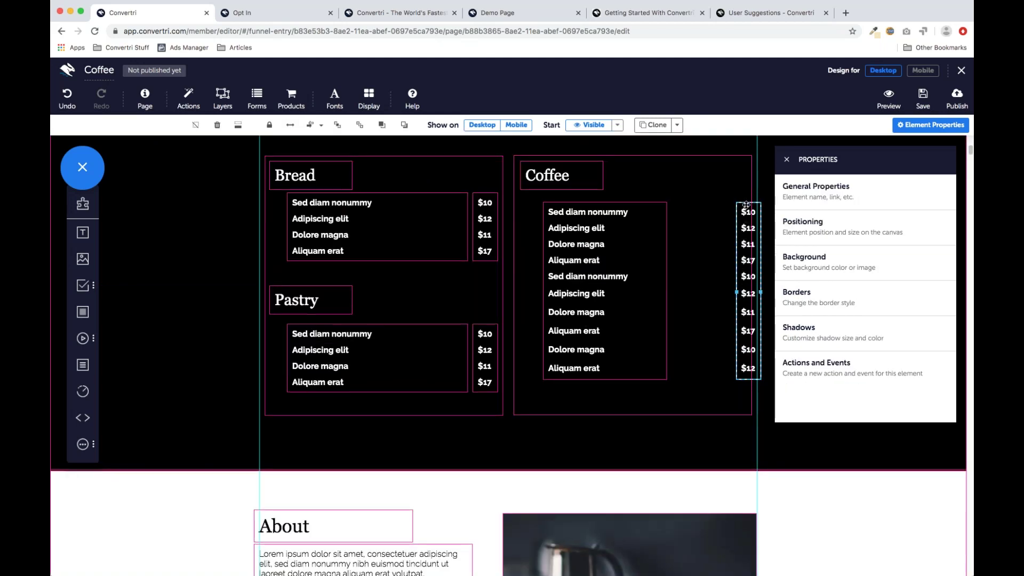
pyautogui.moveTo(745, 206); pyautogui.dragTo(717, 206)
pyautogui.scroll(4, 663, 310)
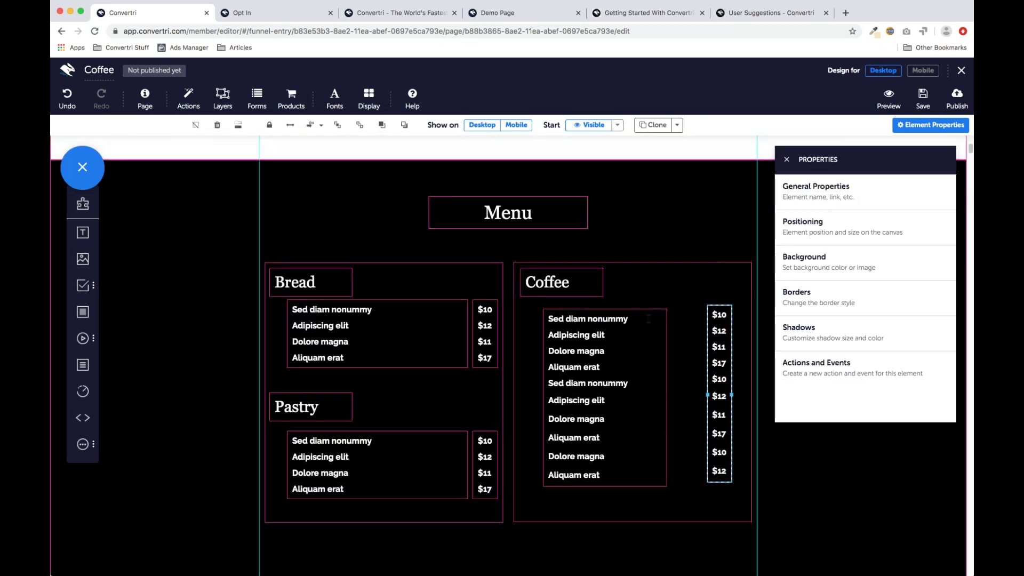
# Step: Select the black Menu section, close its properties, and delete the whole section from the page
pyautogui.click(671, 233)
pyautogui.scroll(-4, 670, 234)
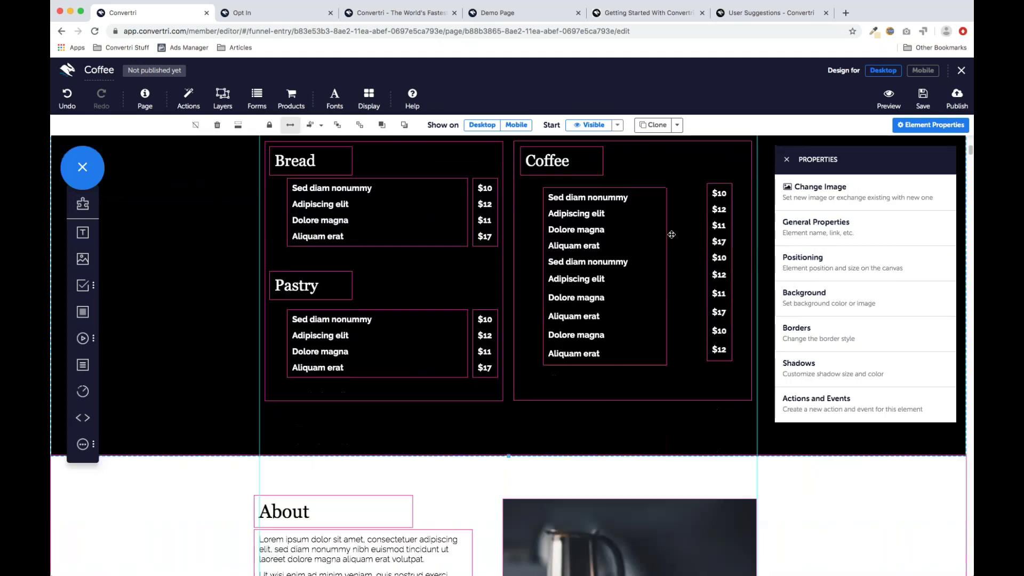
pyautogui.scroll(7, 461, 292)
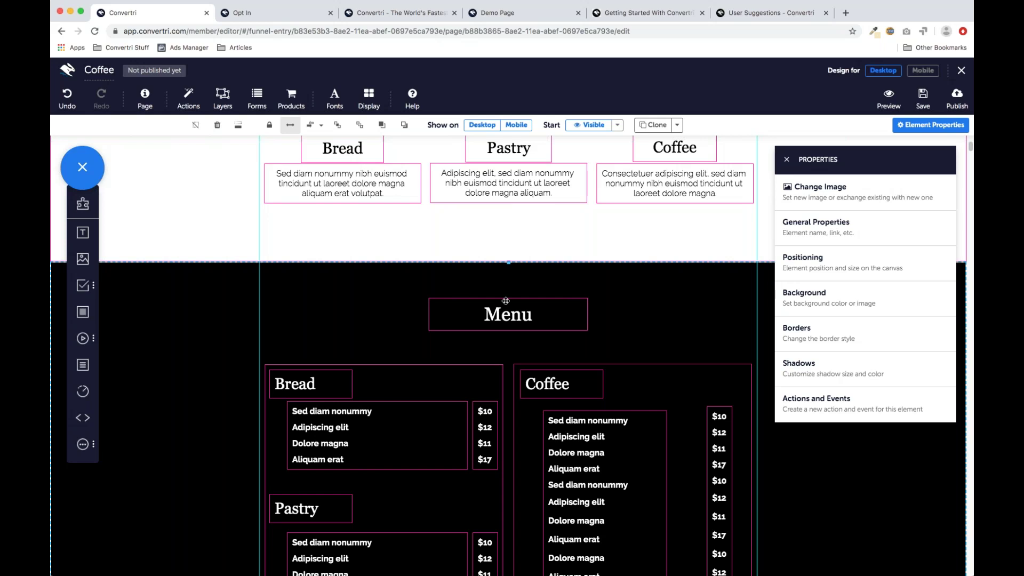
pyautogui.scroll(4, 505, 302)
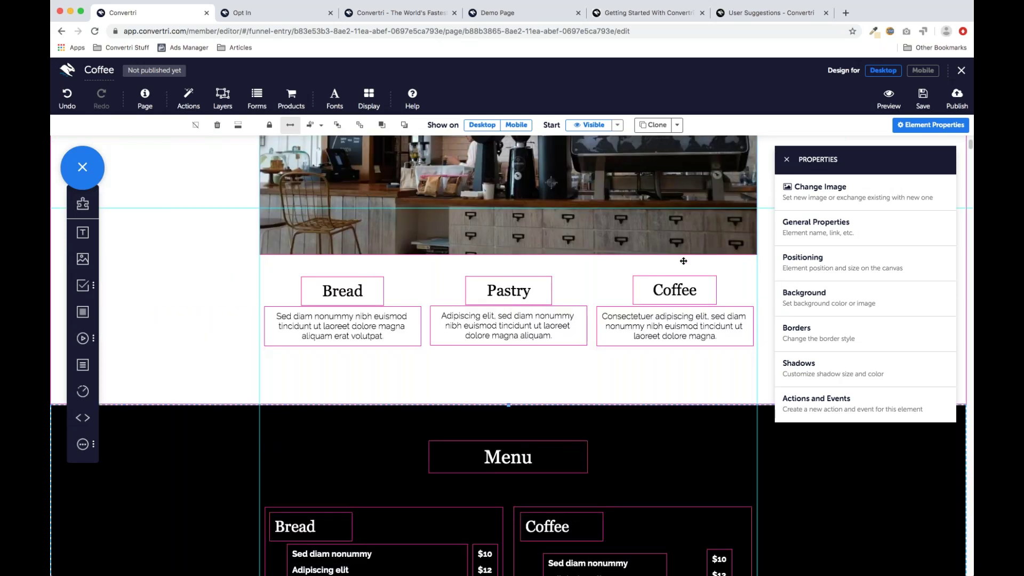
pyautogui.click(786, 159)
pyautogui.scroll(-5, 487, 368)
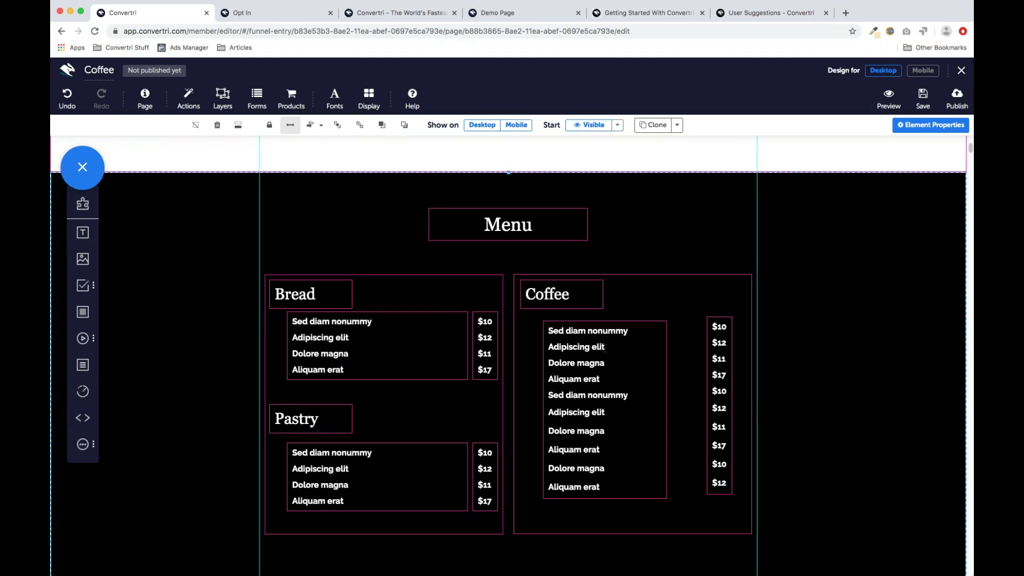
pyautogui.scroll(-5, 439, 408)
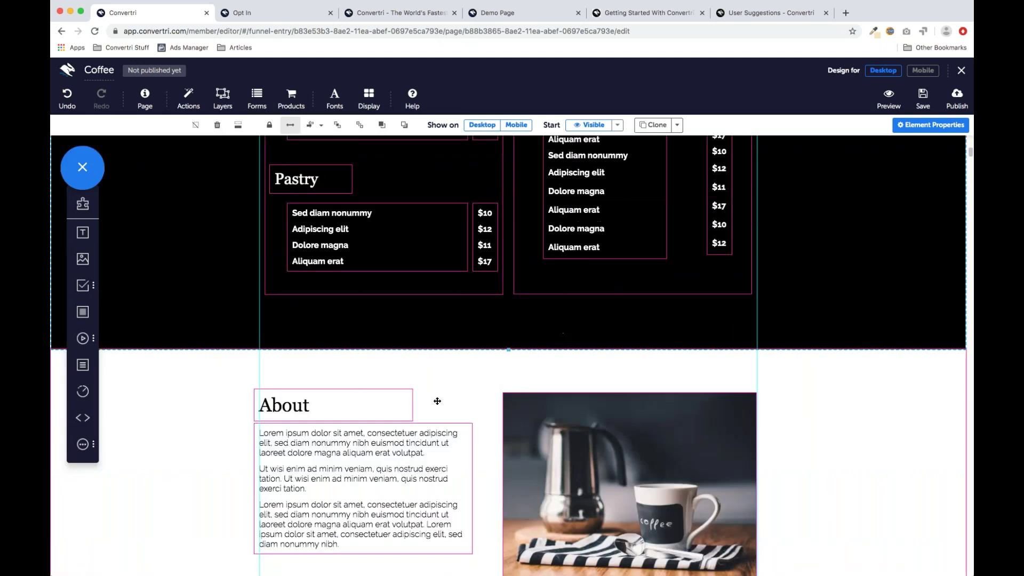
pyautogui.scroll(7, 406, 363)
pyautogui.scroll(-1, 425, 288)
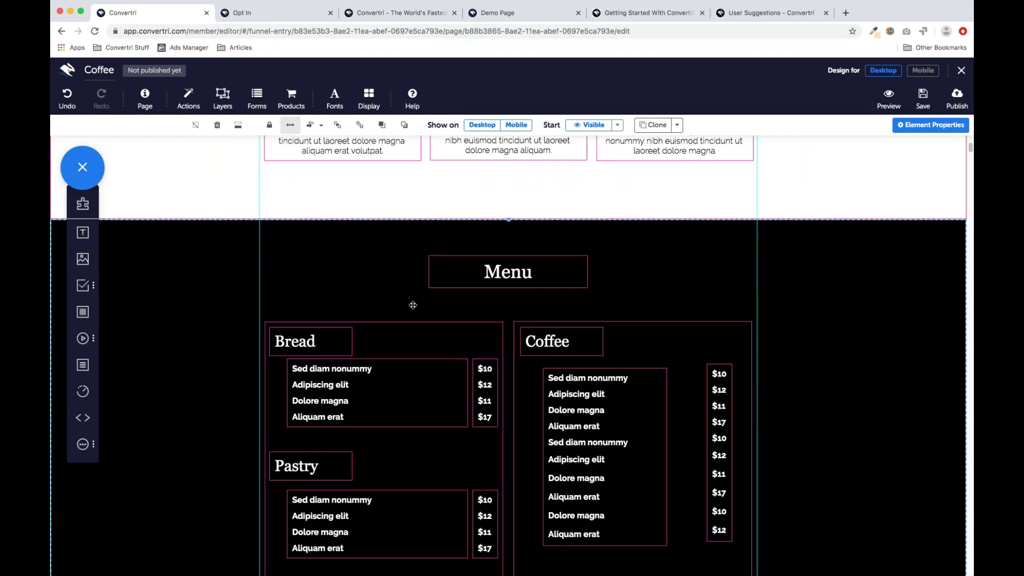
pyautogui.scroll(-2, 414, 300)
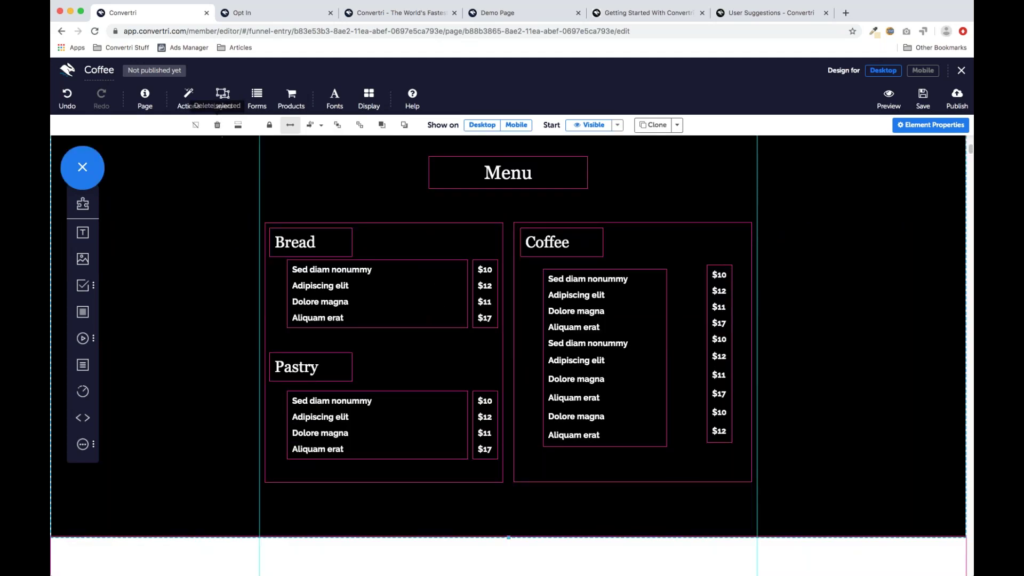
pyautogui.click(219, 127)
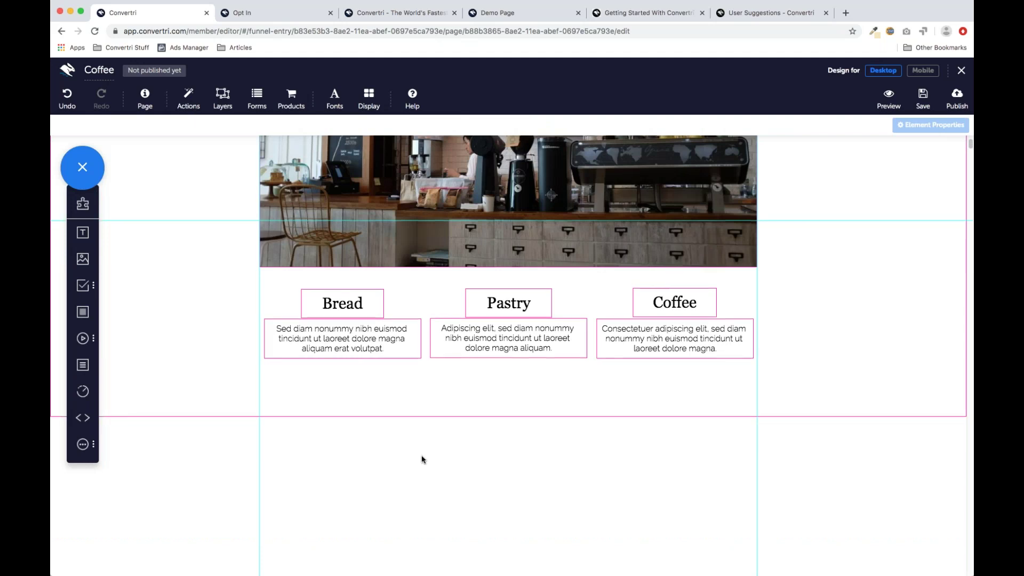
# Step: Delete the About section and the Gallery section from the Coffee page
pyautogui.scroll(-10, 421, 457)
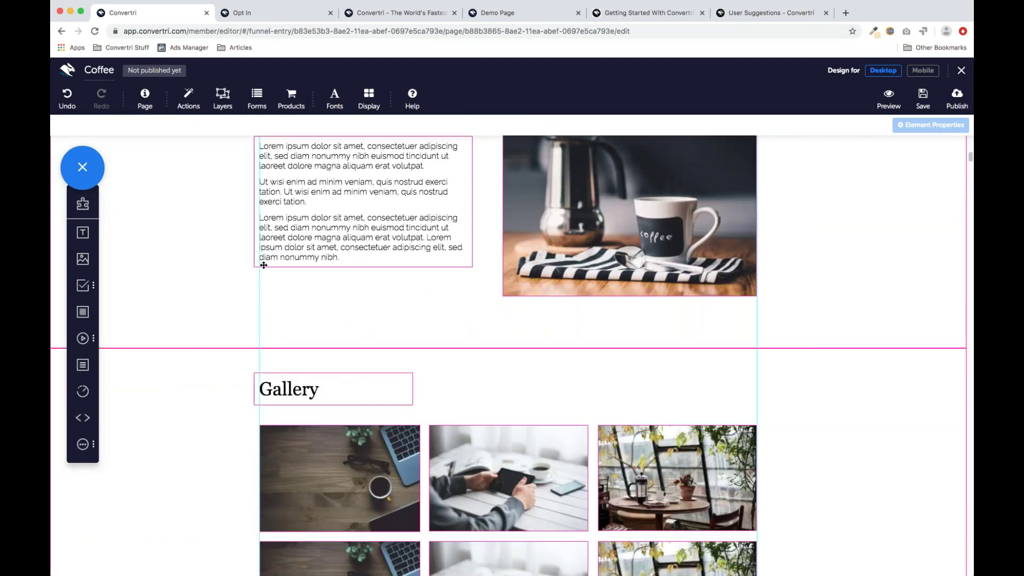
pyautogui.click(252, 290)
pyautogui.scroll(3, 291, 308)
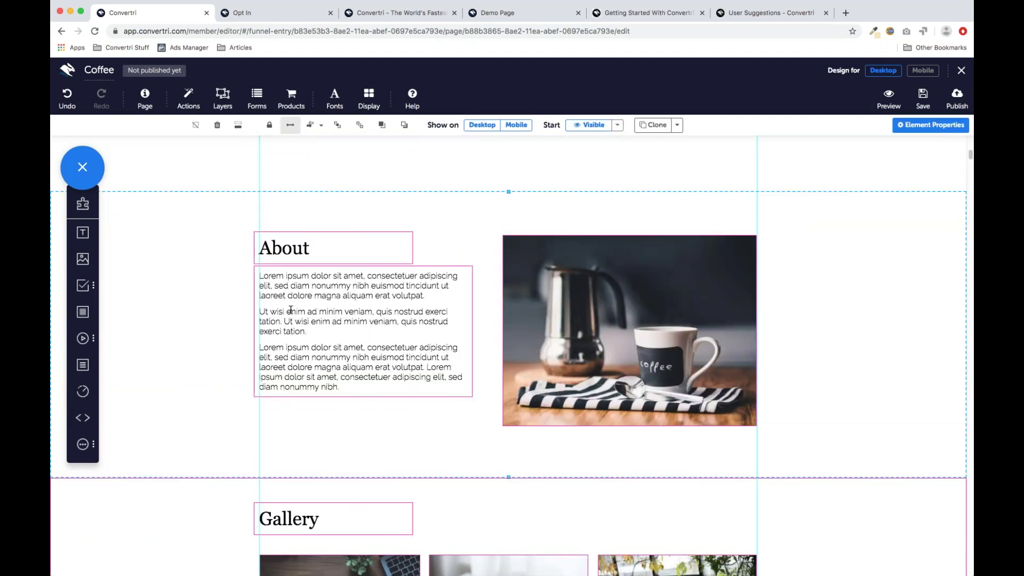
pyautogui.click(217, 125)
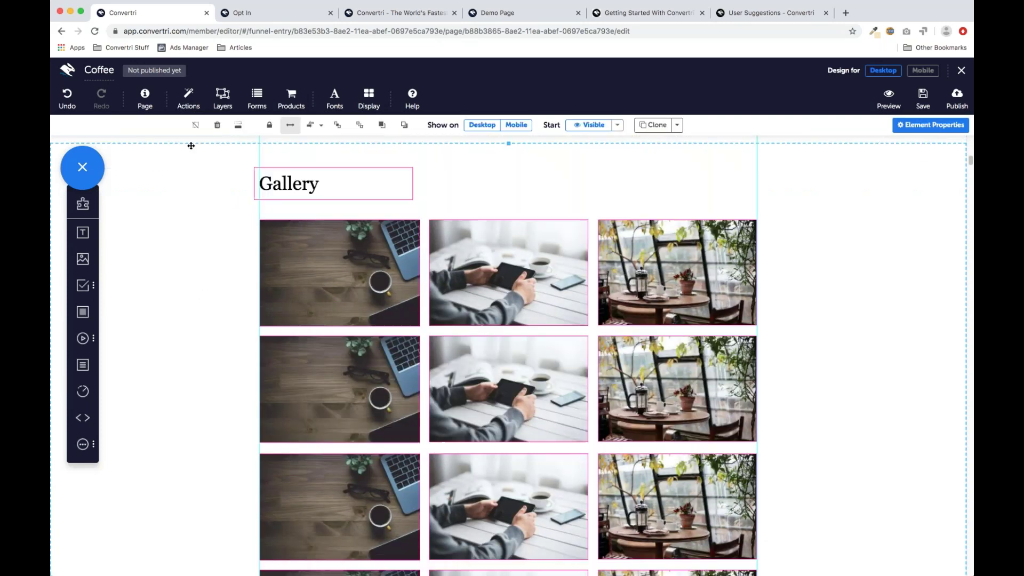
pyautogui.click(218, 127)
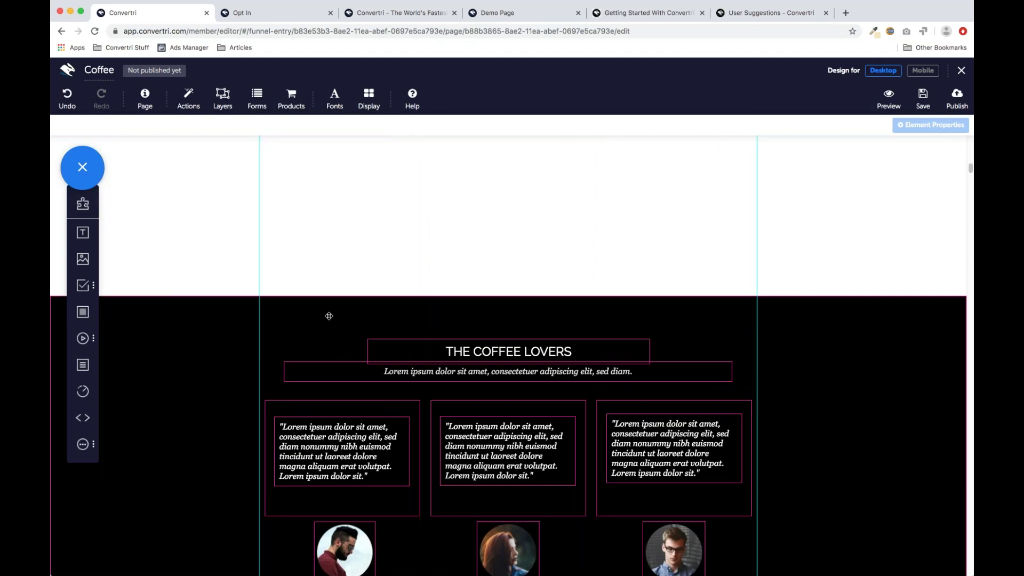
# Step: Select the black The Coffee Lovers section and remove the whitespace above it
pyautogui.click(300, 311)
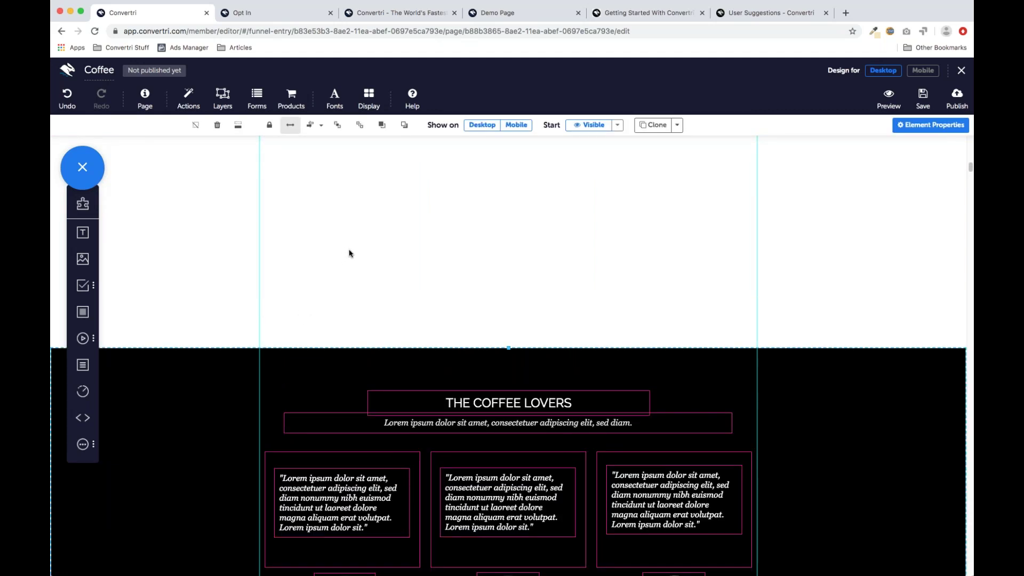
pyautogui.scroll(3, 422, 226)
pyautogui.scroll(1, 576, 272)
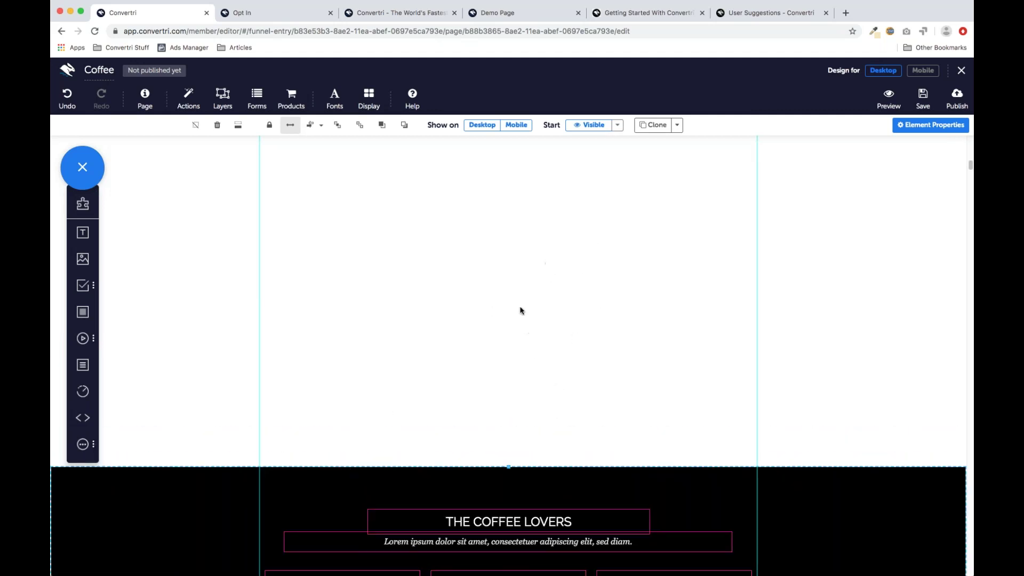
pyautogui.click(238, 130)
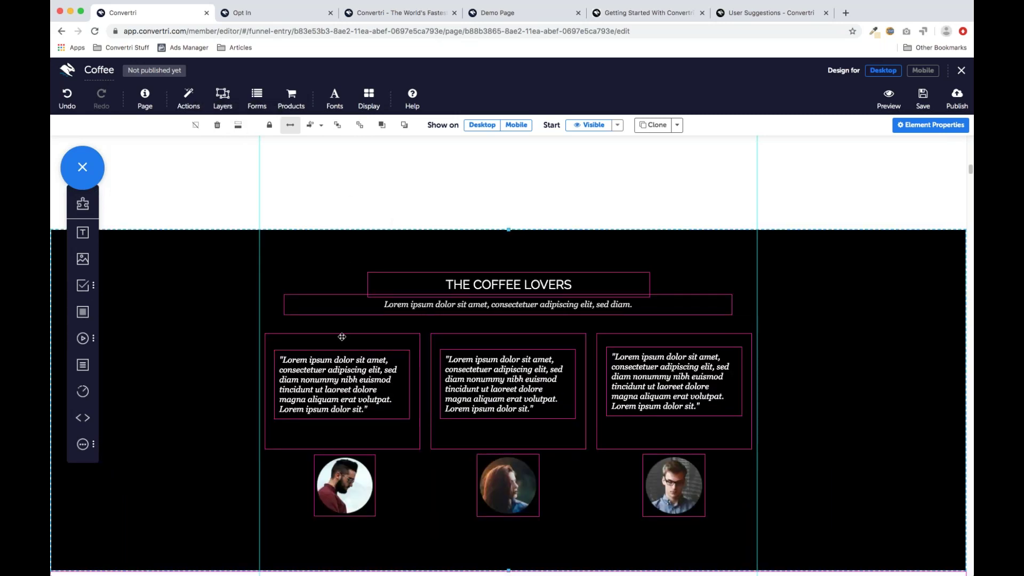
pyautogui.scroll(-2, 330, 249)
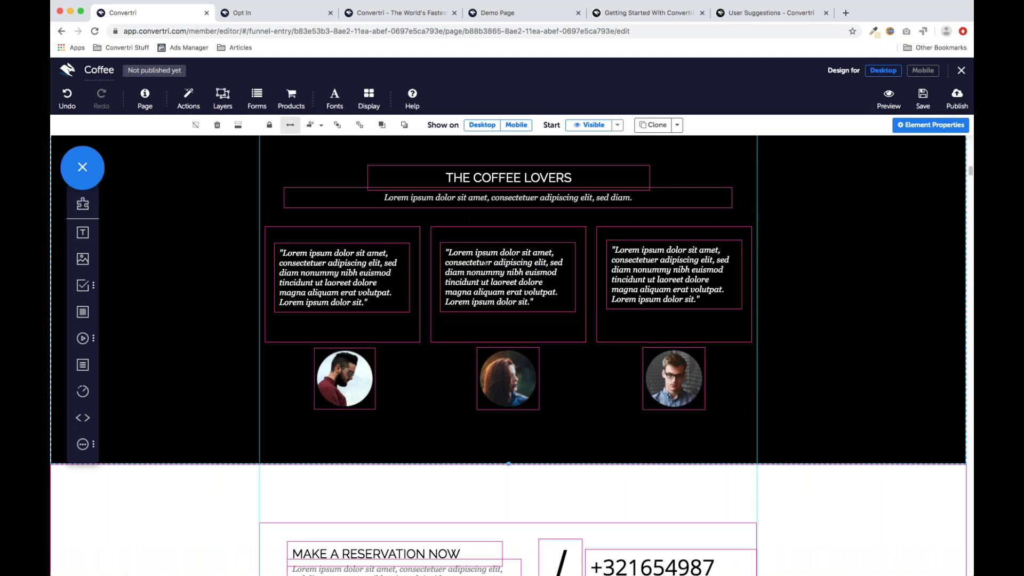
pyautogui.scroll(2, 488, 250)
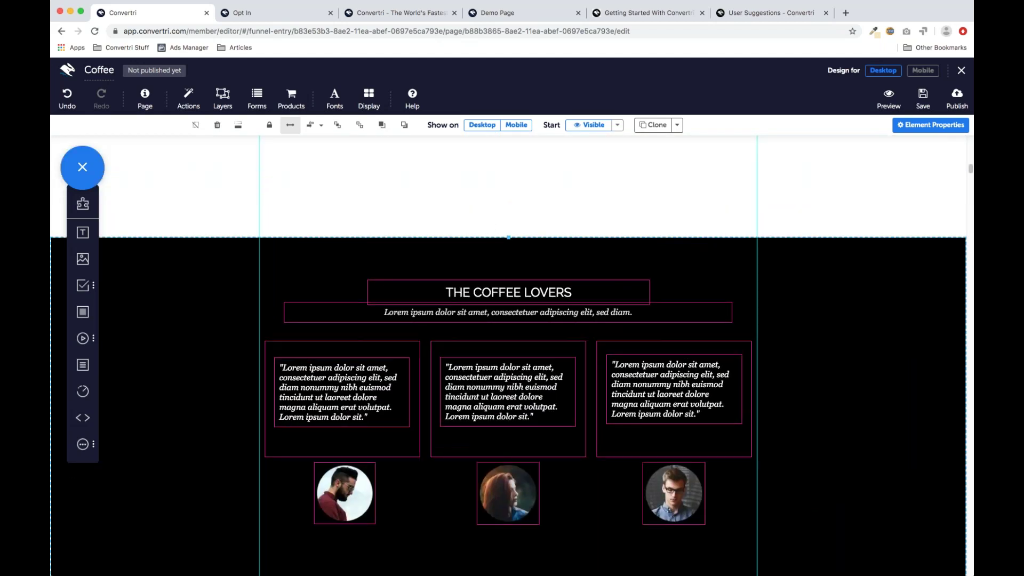
pyautogui.click(238, 125)
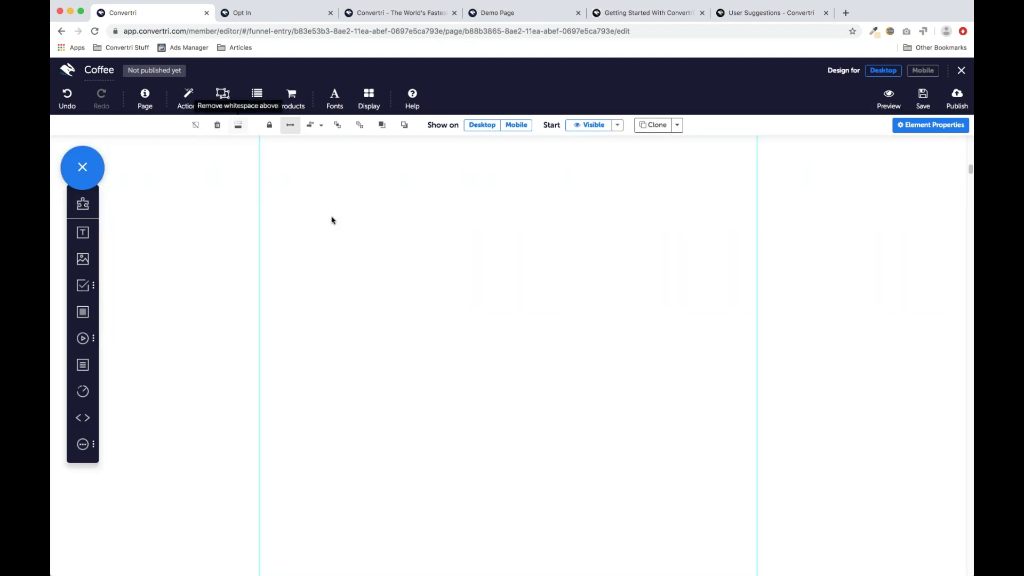
# Step: Review the condensed layout from the Bread, Pastry and Coffee columns down to the reservation section
pyautogui.scroll(6, 466, 379)
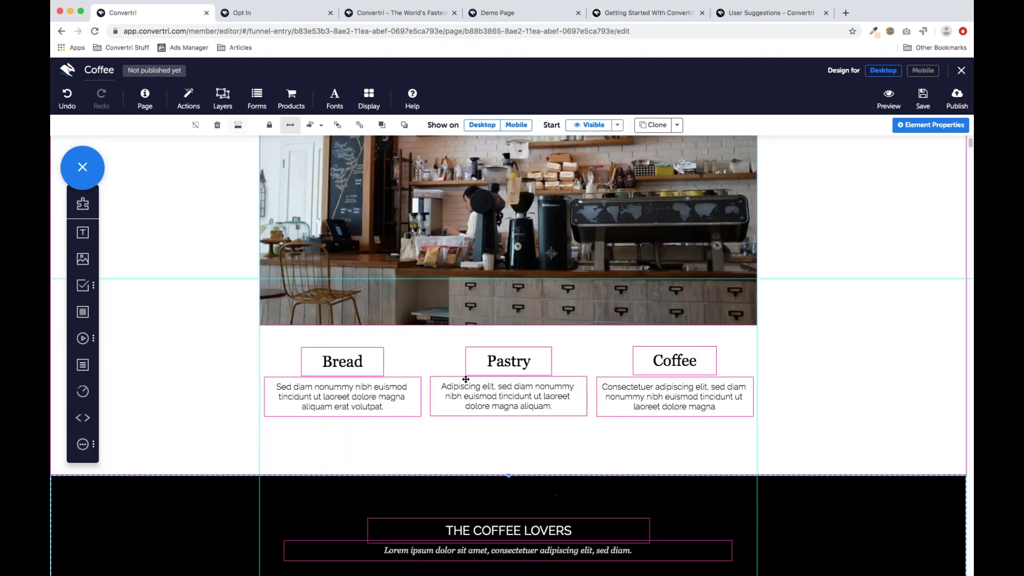
pyautogui.scroll(-3, 484, 427)
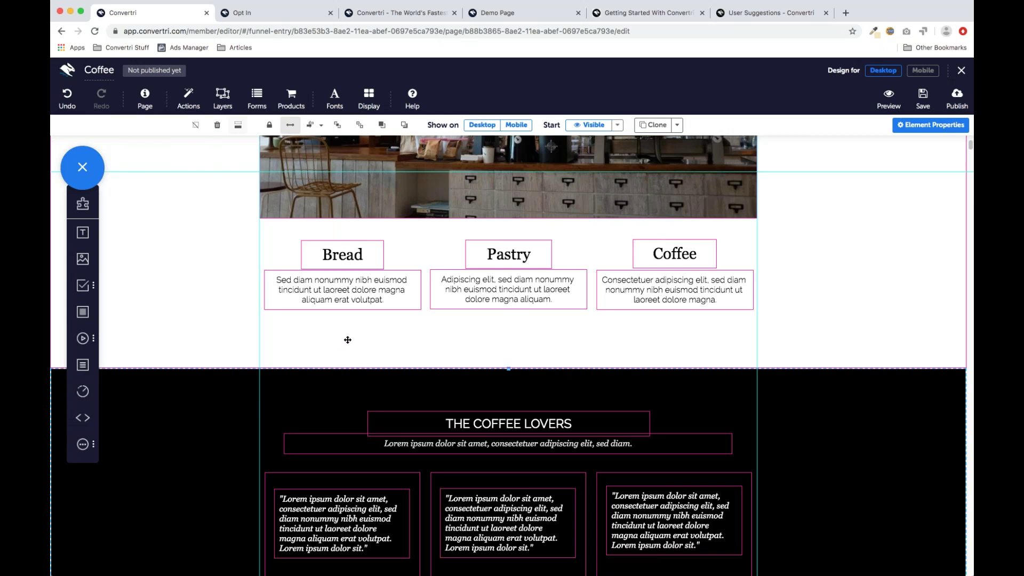
pyautogui.scroll(-5, 328, 390)
pyautogui.scroll(1, 328, 390)
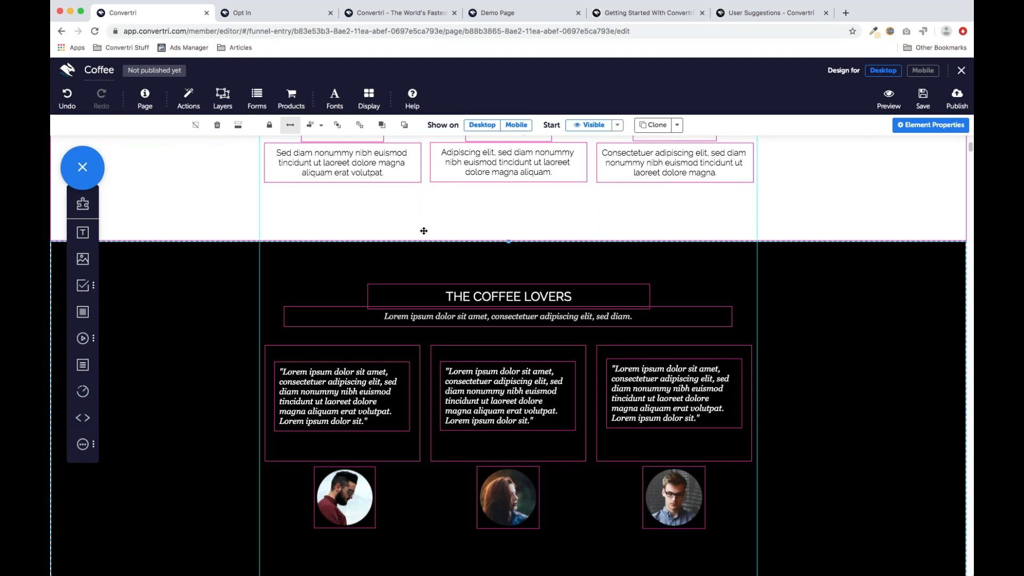
pyautogui.scroll(1, 423, 233)
pyautogui.scroll(5, 423, 233)
pyautogui.scroll(-10, 414, 286)
pyautogui.scroll(4, 411, 281)
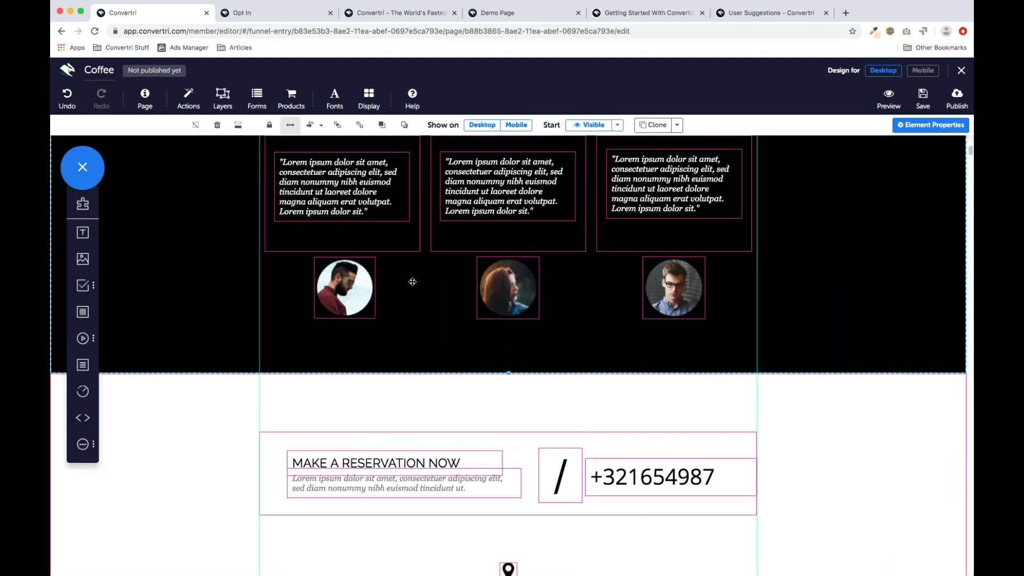
# Step: Check how the black The Coffee Lovers section sits against the sections directly above and below it
pyautogui.scroll(6, 406, 401)
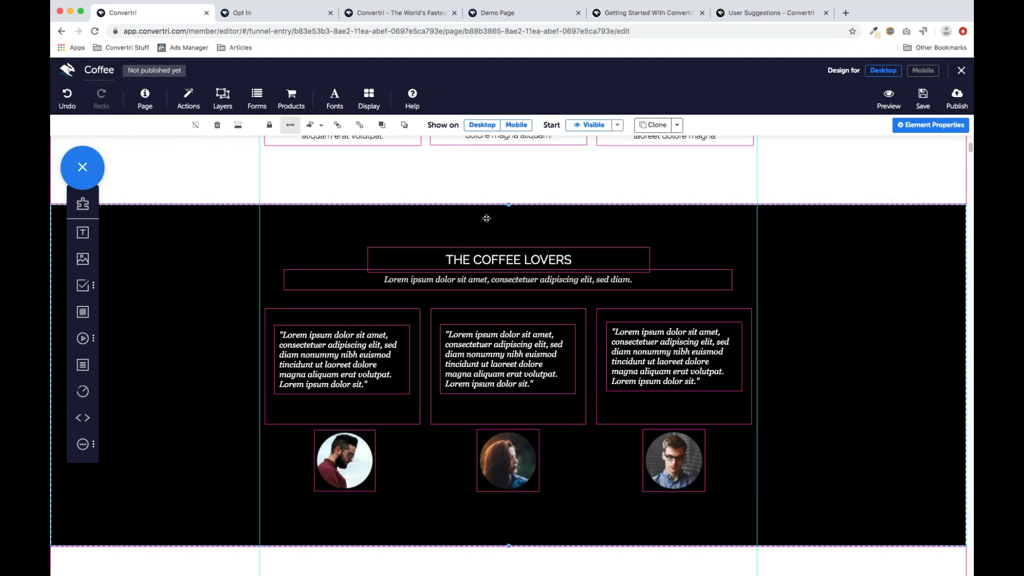
pyautogui.moveTo(415, 214)
pyautogui.mouseDown()
pyautogui.moveTo(428, 304)
pyautogui.moveTo(433, 214)
pyautogui.mouseUp()
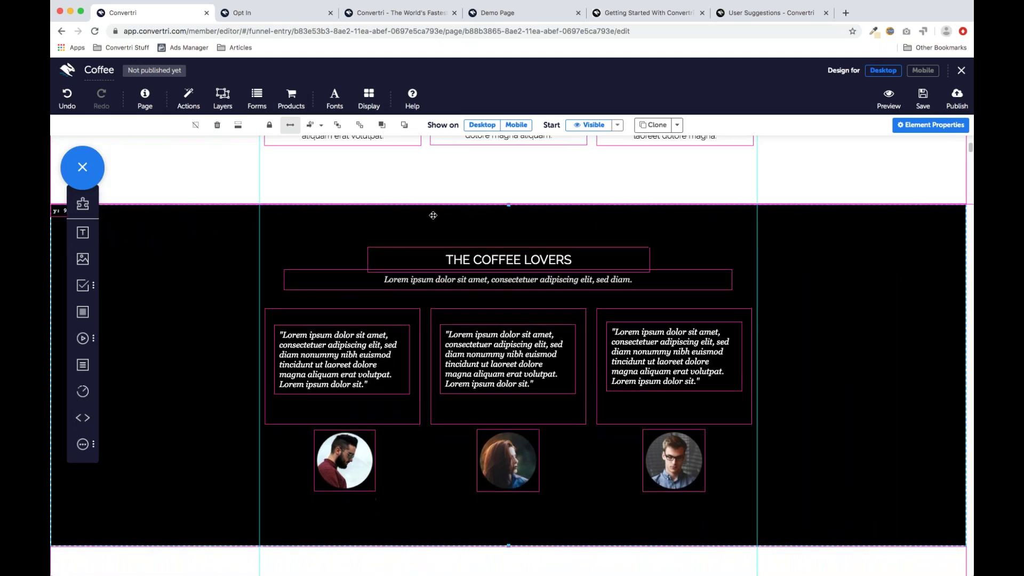
pyautogui.scroll(-4, 218, 278)
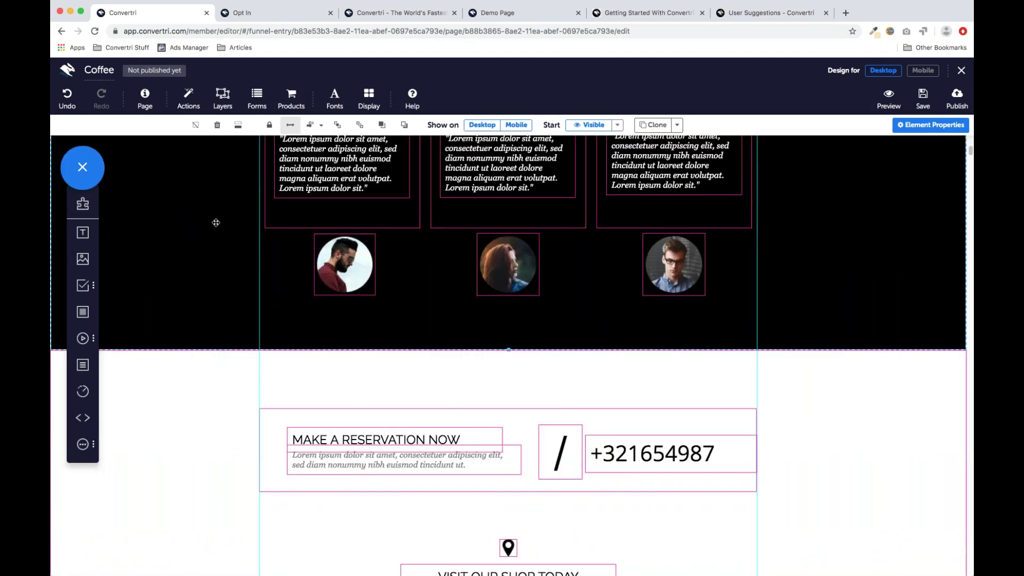
pyautogui.moveTo(218, 233)
pyautogui.mouseDown()
pyautogui.moveTo(220, 286)
pyautogui.moveTo(232, 222)
pyautogui.moveTo(231, 231)
pyautogui.mouseUp()
pyautogui.scroll(8, 241, 298)
pyautogui.scroll(-2, 241, 299)
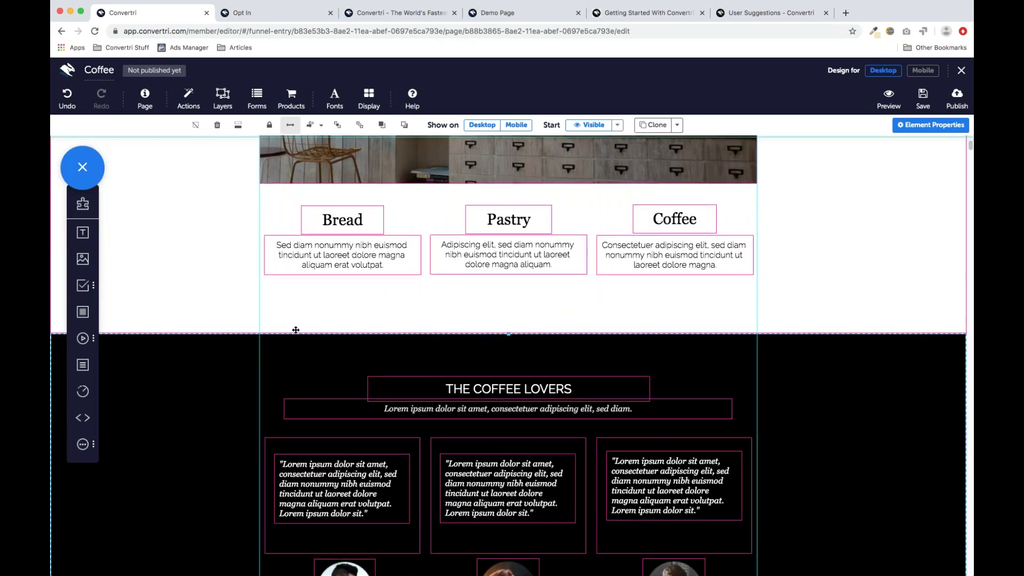
pyautogui.scroll(-2, 600, 337)
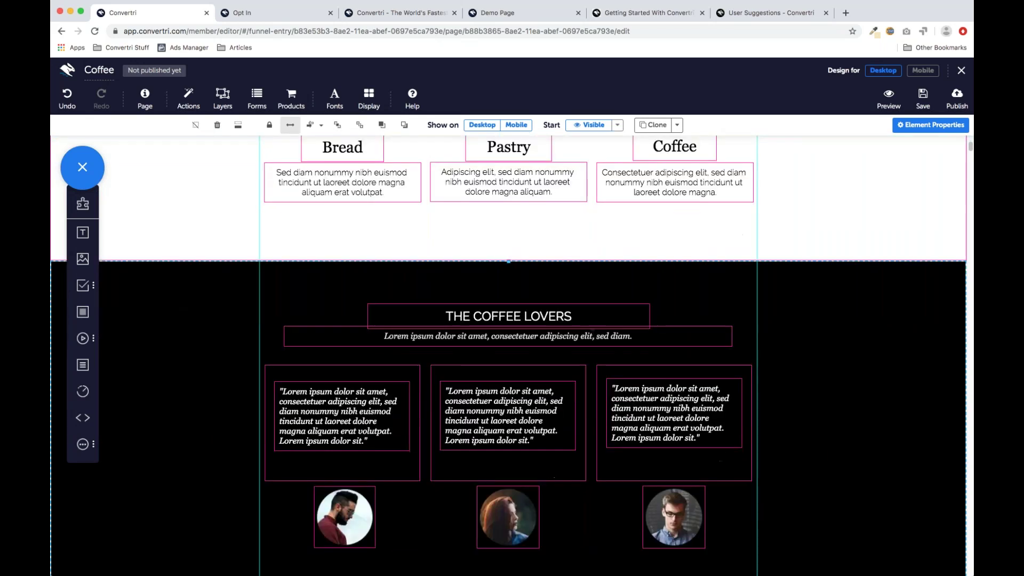
# Step: Move the black The Coffee Lovers section down to open a blank gap below the Bread, Pastry and Coffee columns
pyautogui.moveTo(543, 272); pyautogui.dragTo(535, 480)
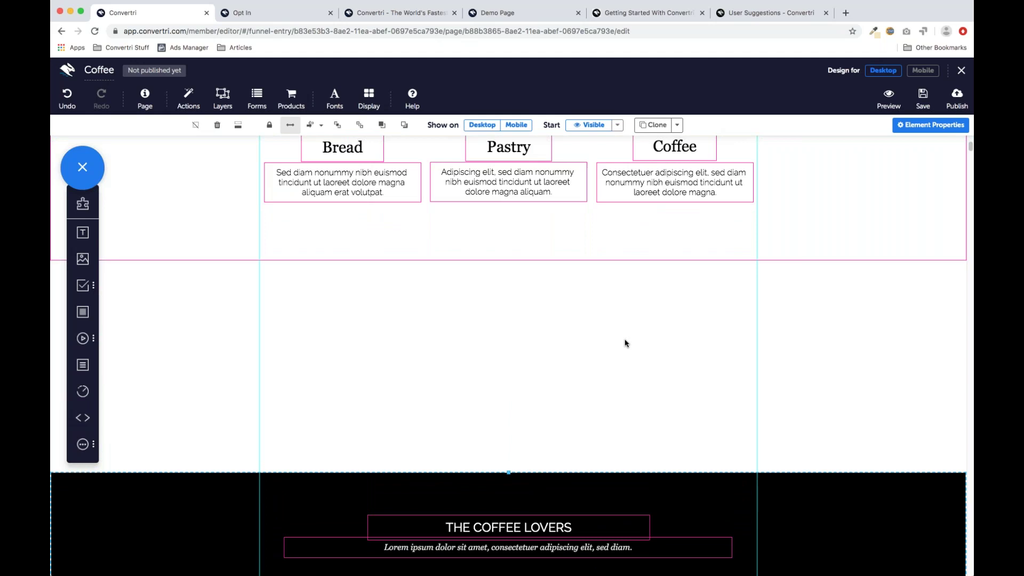
pyautogui.scroll(-6, 624, 343)
pyautogui.scroll(-2, 543, 363)
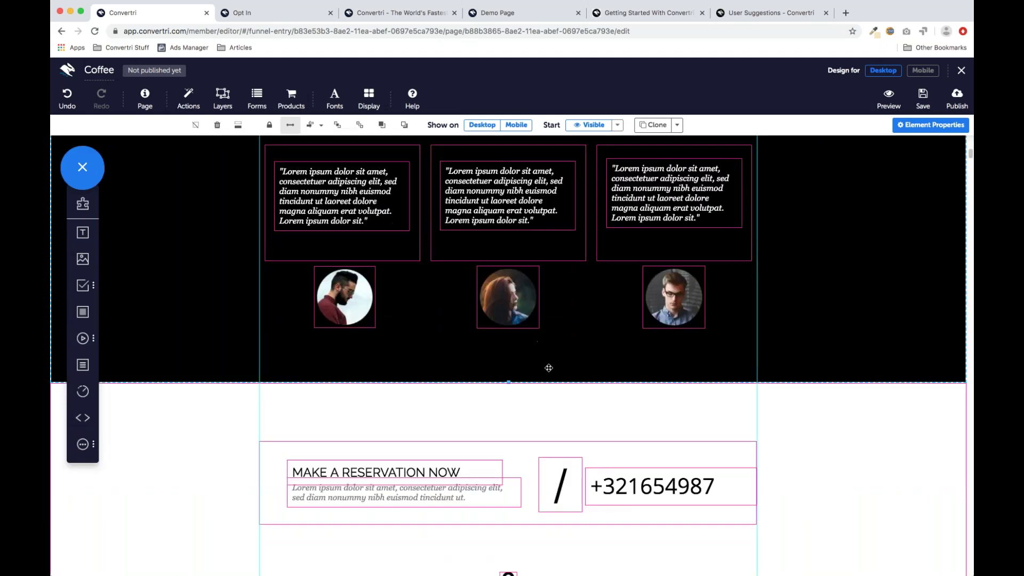
pyautogui.scroll(-5, 547, 381)
pyautogui.scroll(6, 547, 381)
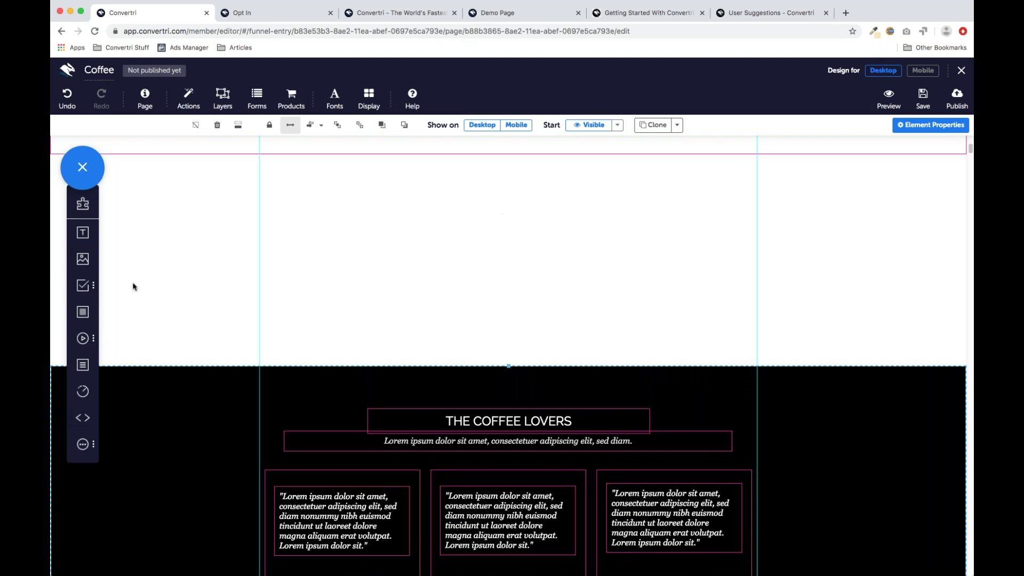
# Step: Add a panel in the gap above The Coffee Lovers, size it to fill the gap's height, and make it full width
pyautogui.moveTo(99, 311); pyautogui.dragTo(488, 277)
pyautogui.moveTo(468, 244); pyautogui.dragTo(451, 212)
pyautogui.moveTo(499, 313); pyautogui.dragTo(498, 365)
pyautogui.click(290, 125)
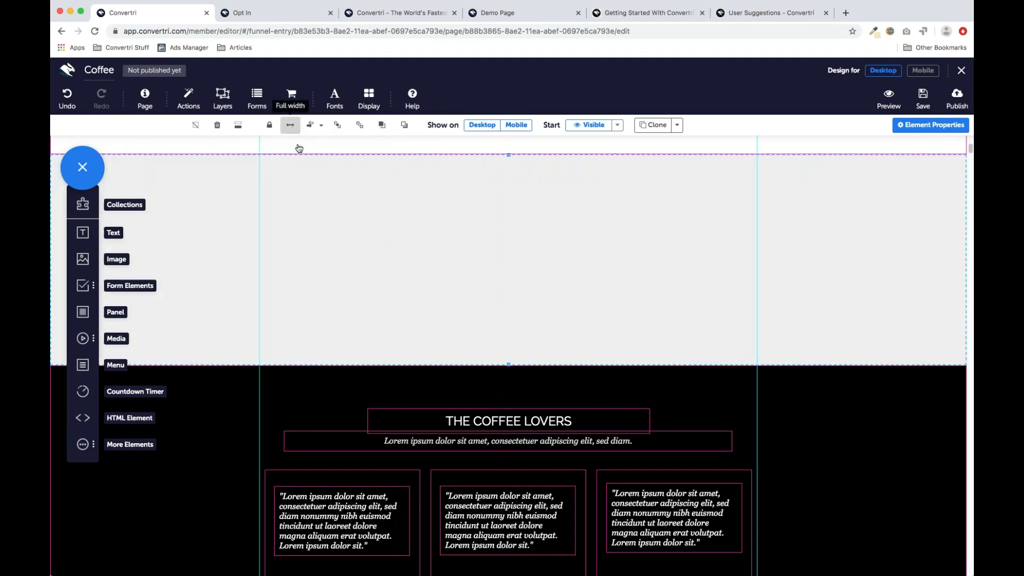
pyautogui.scroll(3, 581, 235)
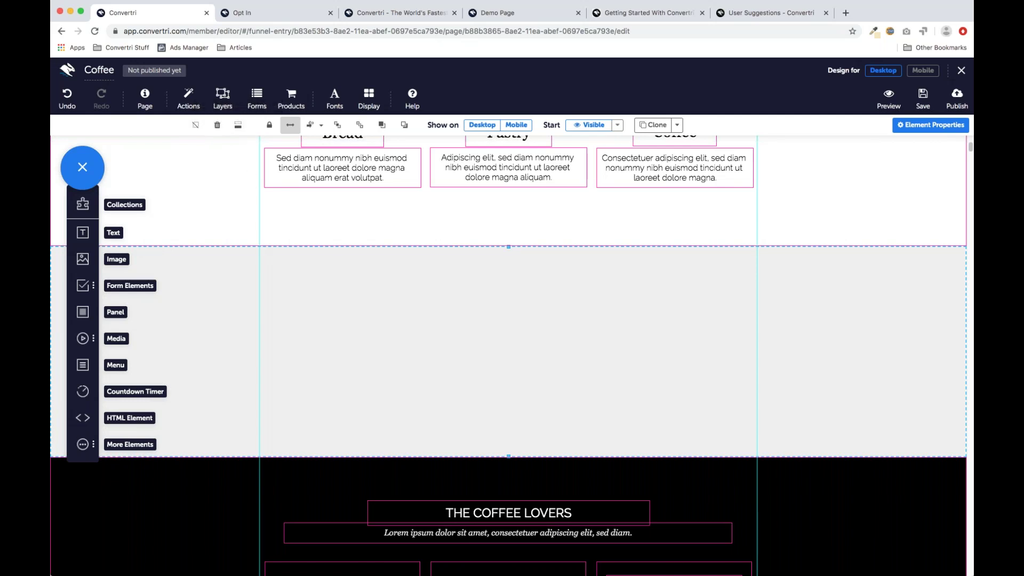
# Step: Delete the new grey panel and move The Coffee Lovers section back up against the section above it
pyautogui.click(217, 125)
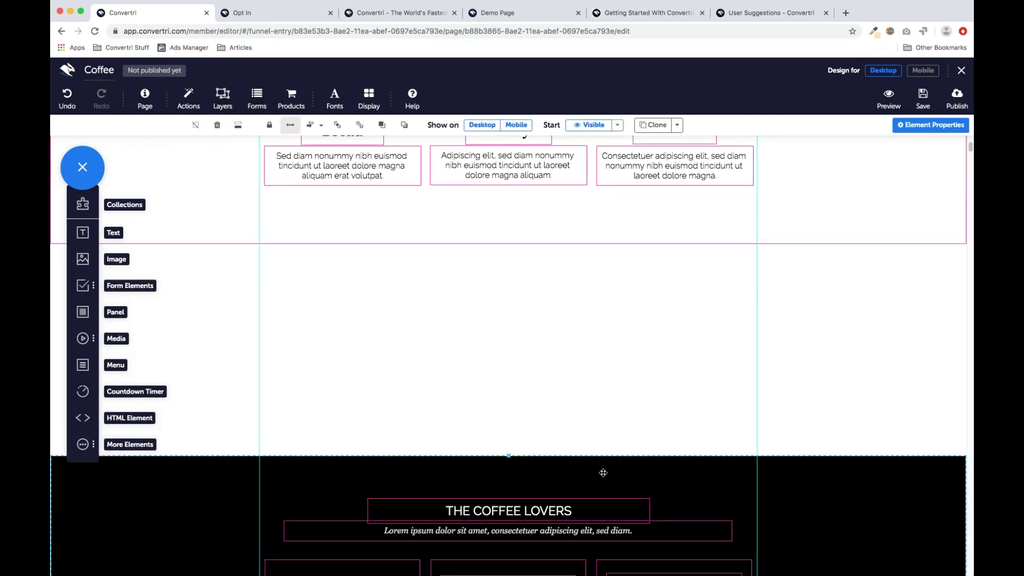
pyautogui.moveTo(603, 473); pyautogui.dragTo(589, 259)
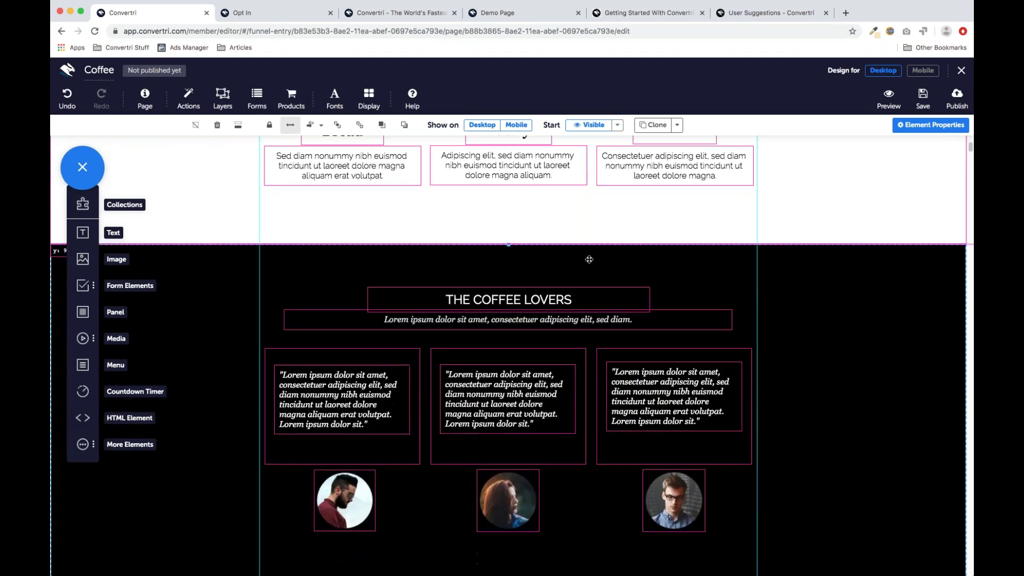
# Step: Review the Coffee page from the reservation area up to the header image and back to the Bread, Pastry and Coffee columns
pyautogui.scroll(-6, 590, 407)
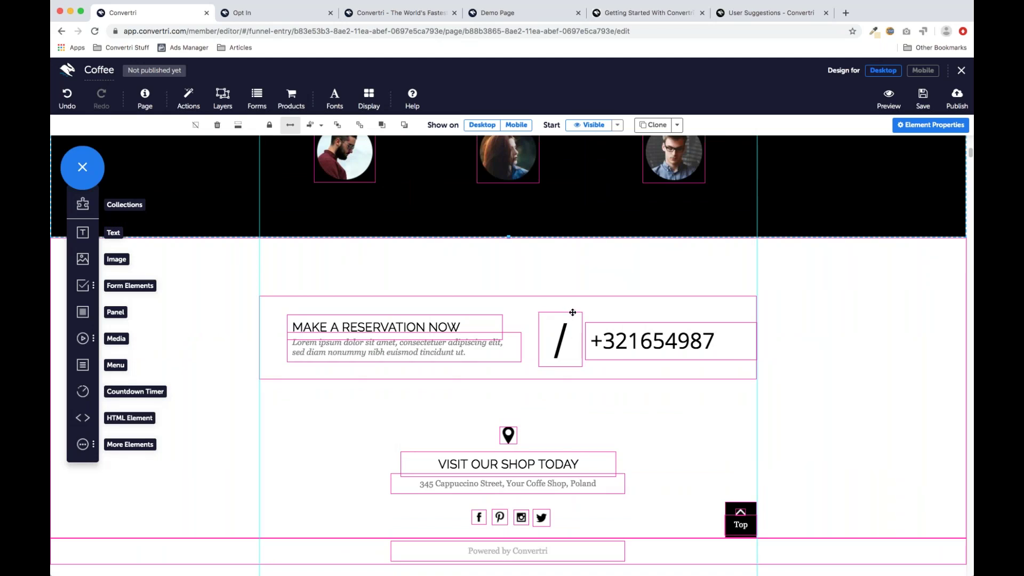
pyautogui.scroll(7, 592, 281)
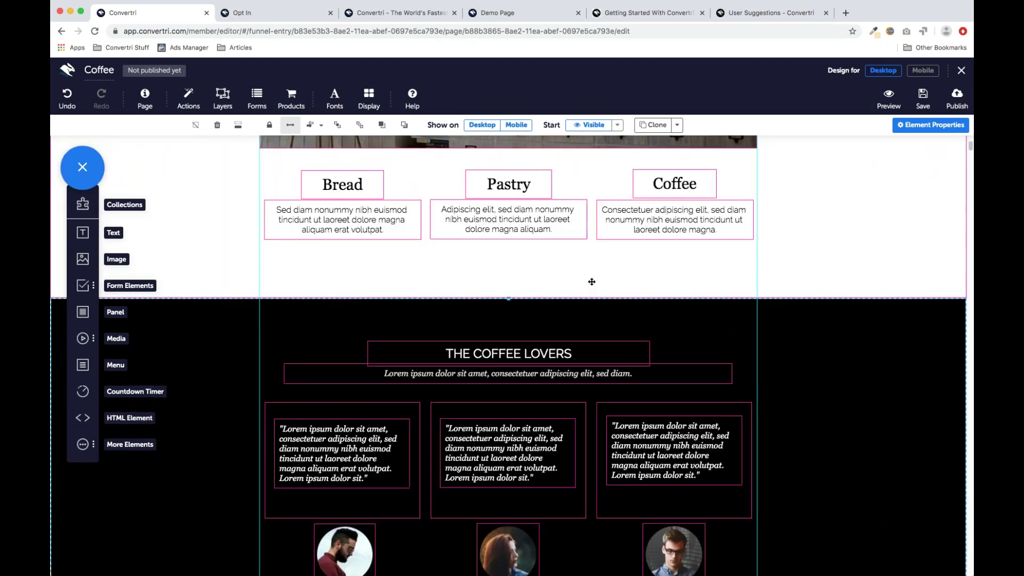
pyautogui.scroll(2, 565, 299)
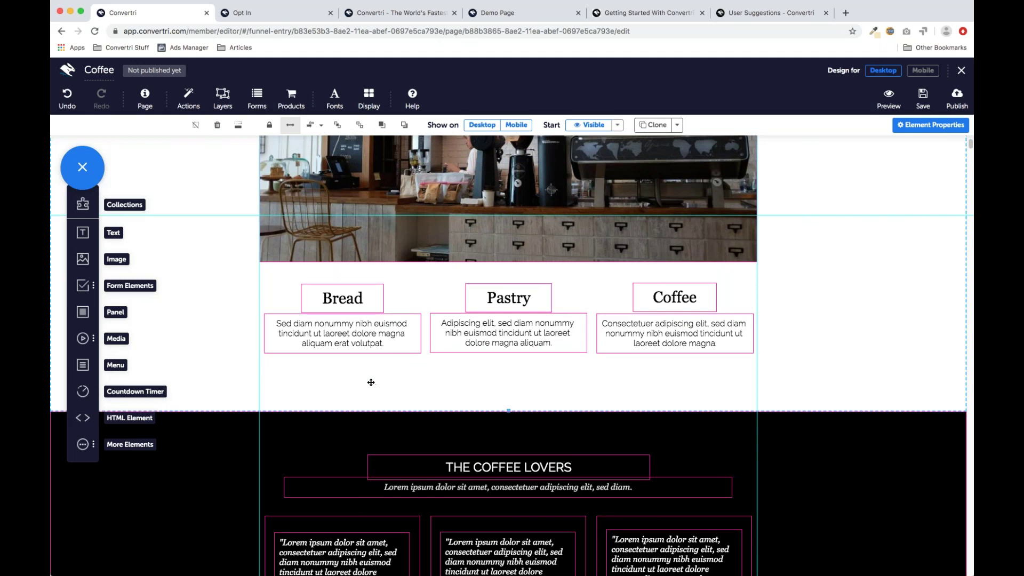
pyautogui.scroll(4, 371, 382)
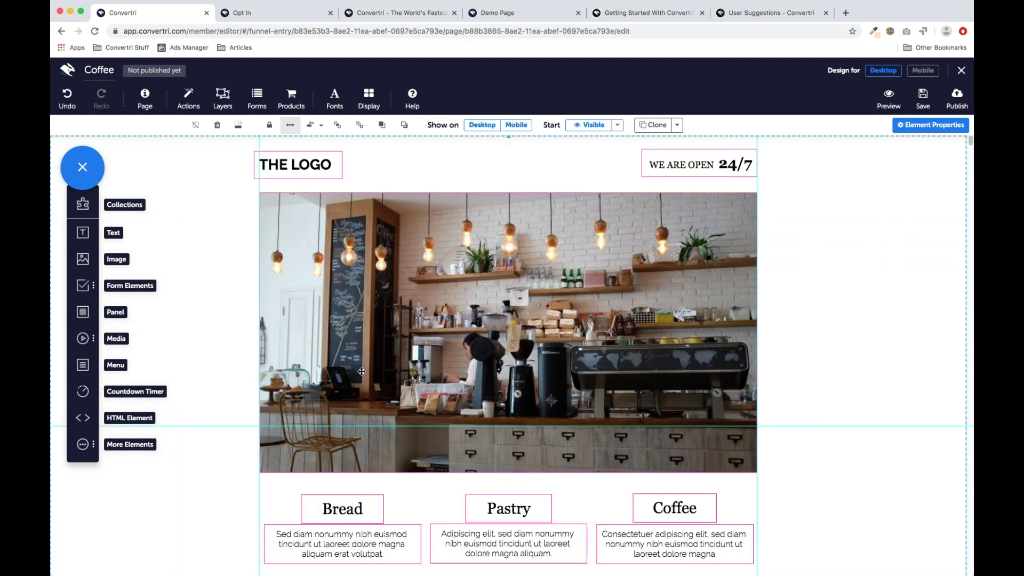
pyautogui.scroll(-4, 368, 375)
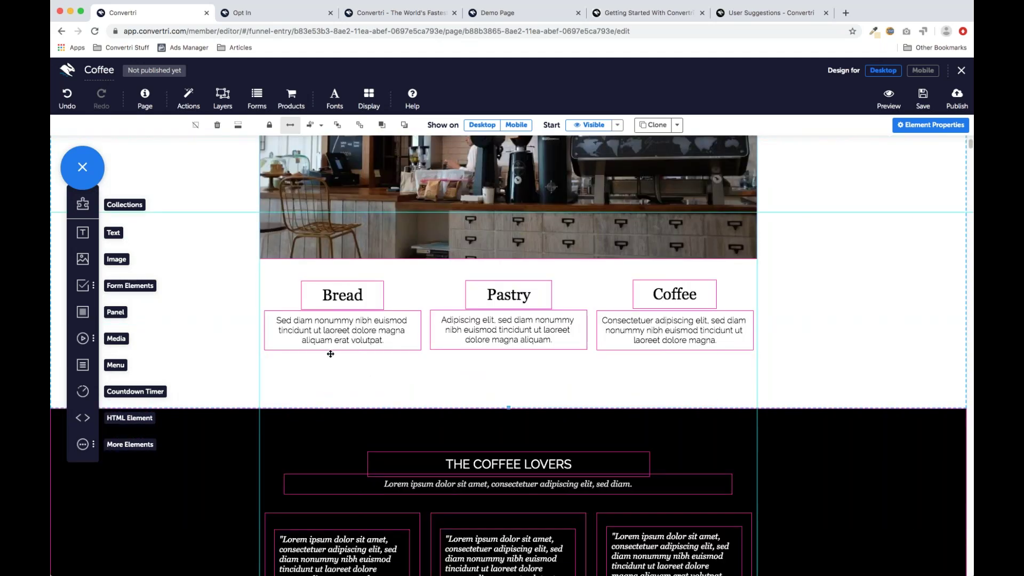
pyautogui.scroll(-2, 412, 393)
pyautogui.click(386, 241)
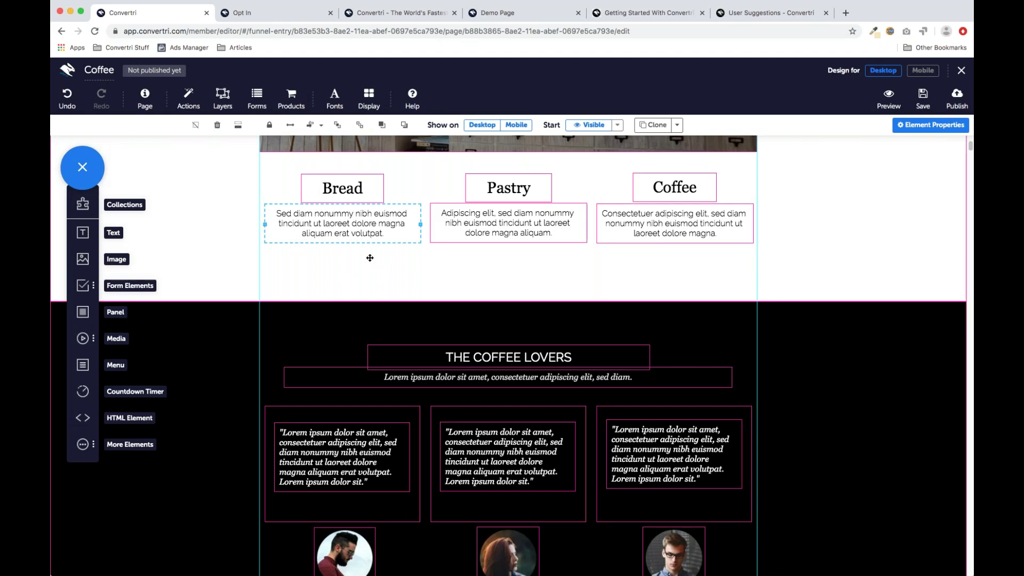
pyautogui.click(370, 258)
pyautogui.press('Delete')
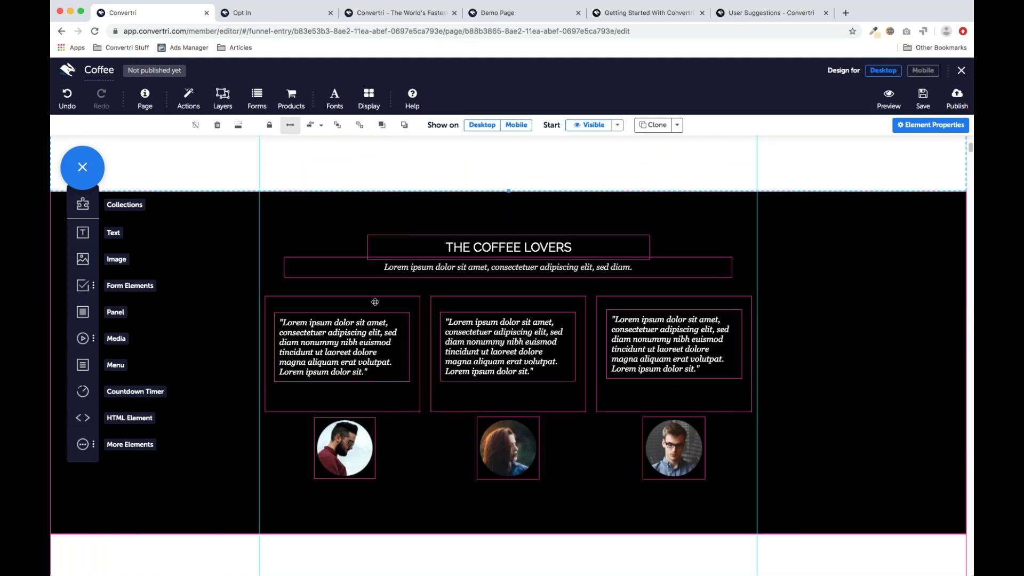
# Step: Select the three testimonial boxes in The Coffee Lovers section together and distribute them horizontally
pyautogui.scroll(-1, 469, 310)
pyautogui.click(373, 342)
pyautogui.click(473, 295)
pyautogui.click(606, 289)
pyautogui.click(396, 294)
pyautogui.keyDown('shift'); pyautogui.click(477, 294); pyautogui.keyUp('shift')
pyautogui.keyDown('shift'); pyautogui.click(614, 294); pyautogui.keyUp('shift')
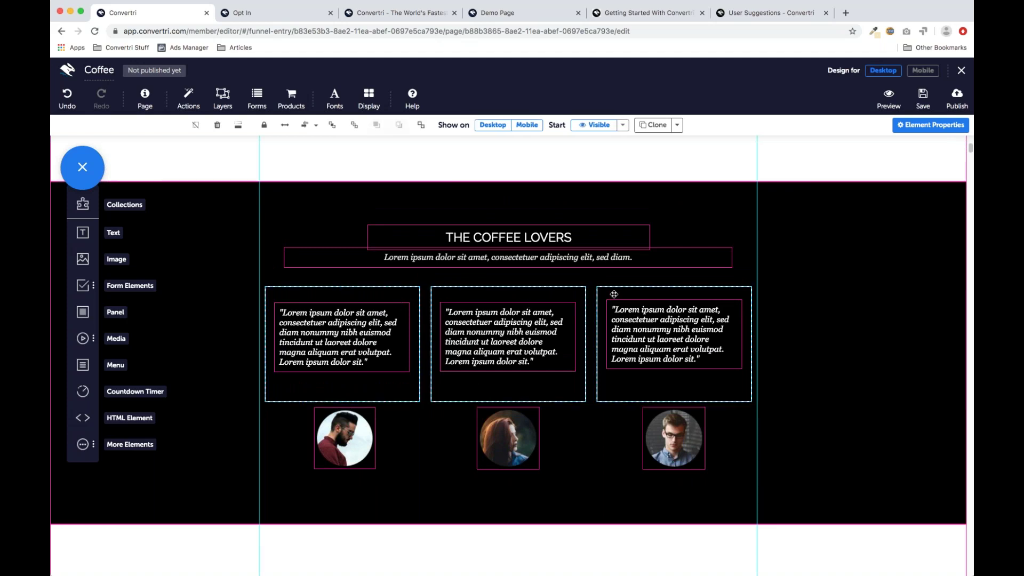
pyautogui.click(317, 126)
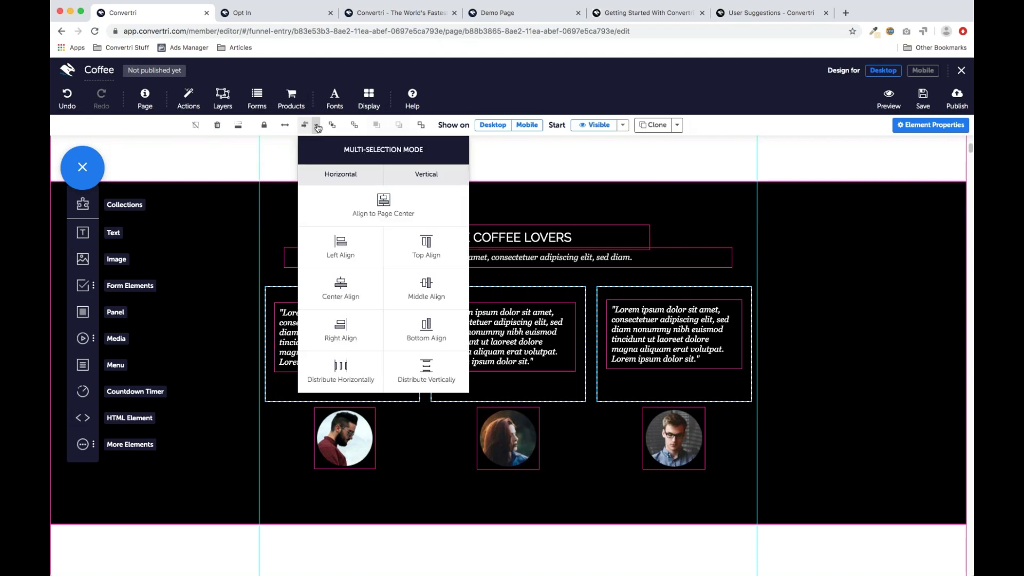
pyautogui.click(340, 370)
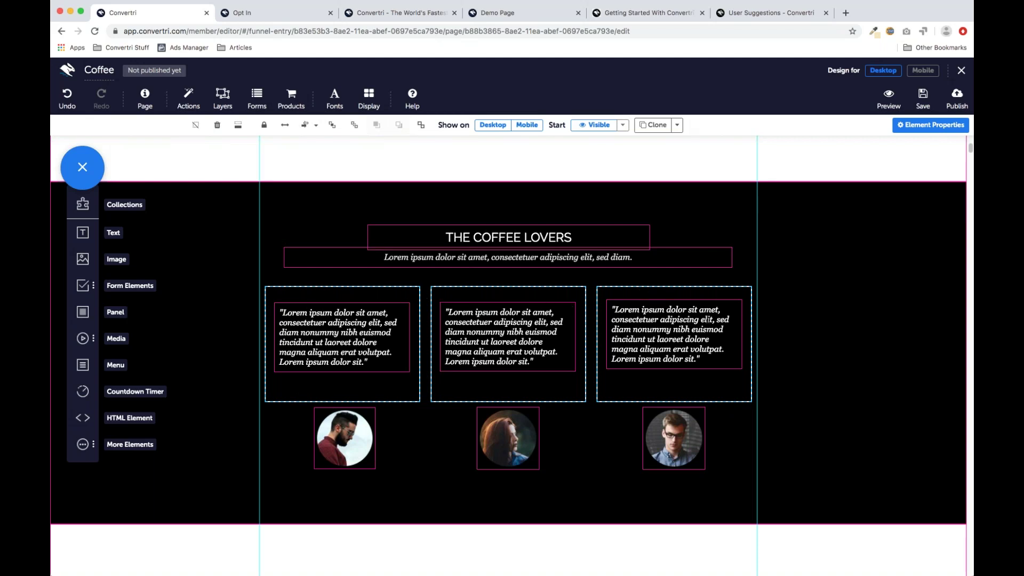
# Step: Move the three round portrait photos slightly down and to the left beneath the testimonial boxes
pyautogui.click(552, 390)
pyautogui.scroll(-2, 590, 427)
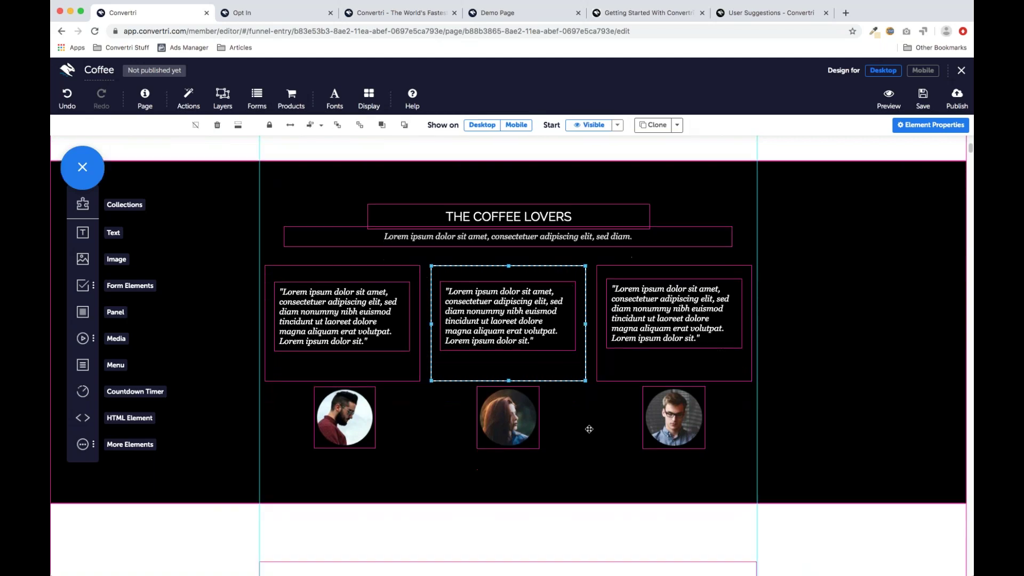
pyautogui.click(360, 380)
pyautogui.scroll(-2, 363, 297)
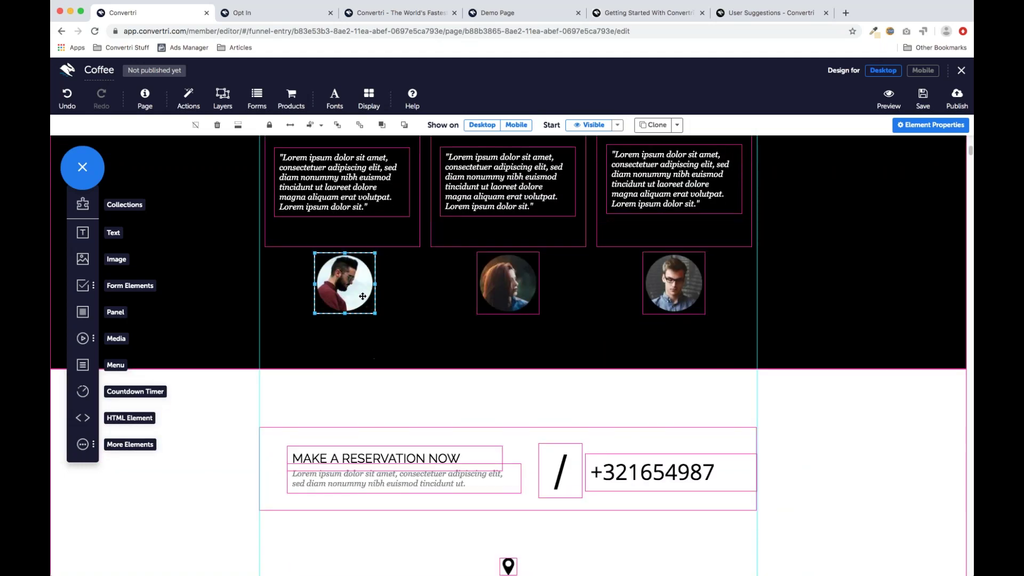
pyautogui.click(524, 293)
pyautogui.click(663, 294)
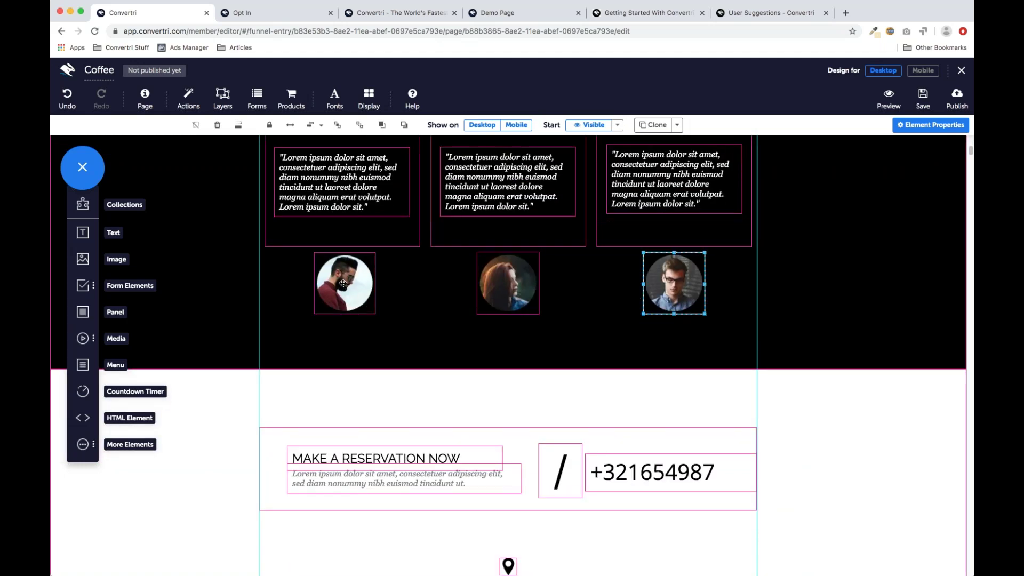
pyautogui.moveTo(343, 284); pyautogui.dragTo(325, 315)
pyautogui.moveTo(498, 285); pyautogui.dragTo(462, 308)
pyautogui.moveTo(659, 291); pyautogui.dragTo(637, 323)
# Step: Duplicate the first and second portrait photos, placing each copy to the right of its original and slightly higher
pyautogui.click(322, 319)
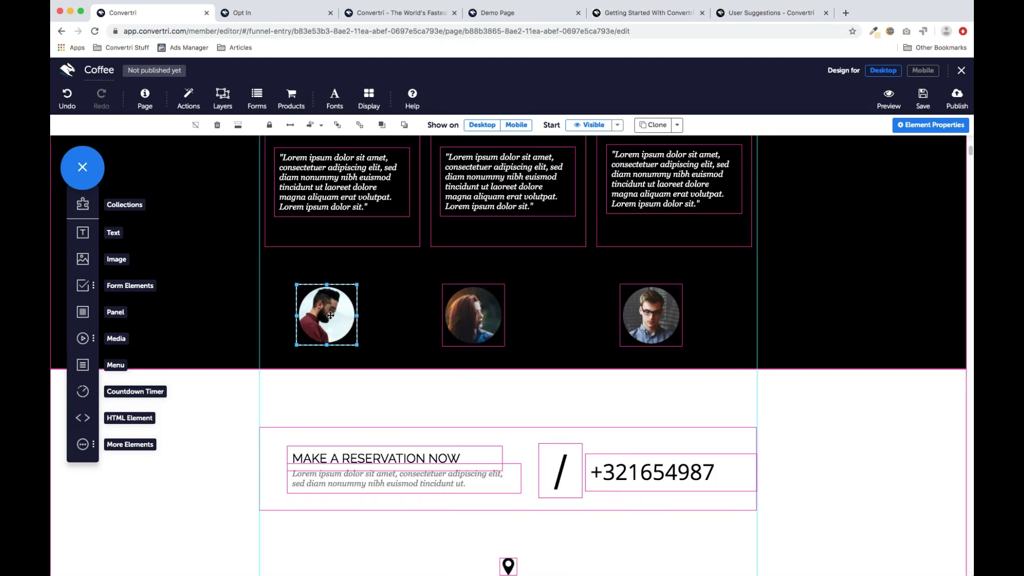
pyautogui.moveTo(331, 315); pyautogui.dragTo(399, 289)
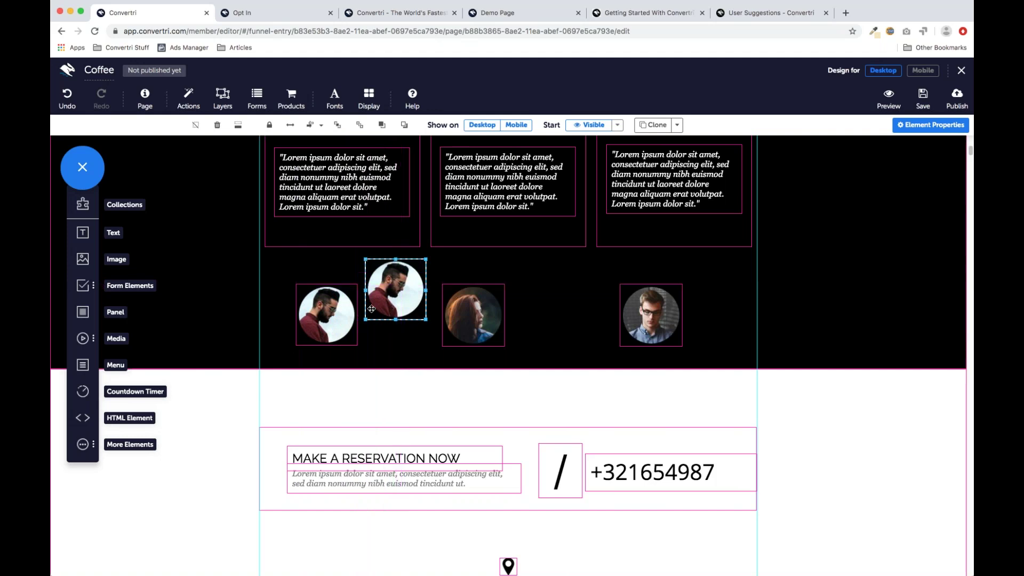
pyautogui.click(486, 317)
pyautogui.moveTo(495, 320); pyautogui.dragTo(579, 306)
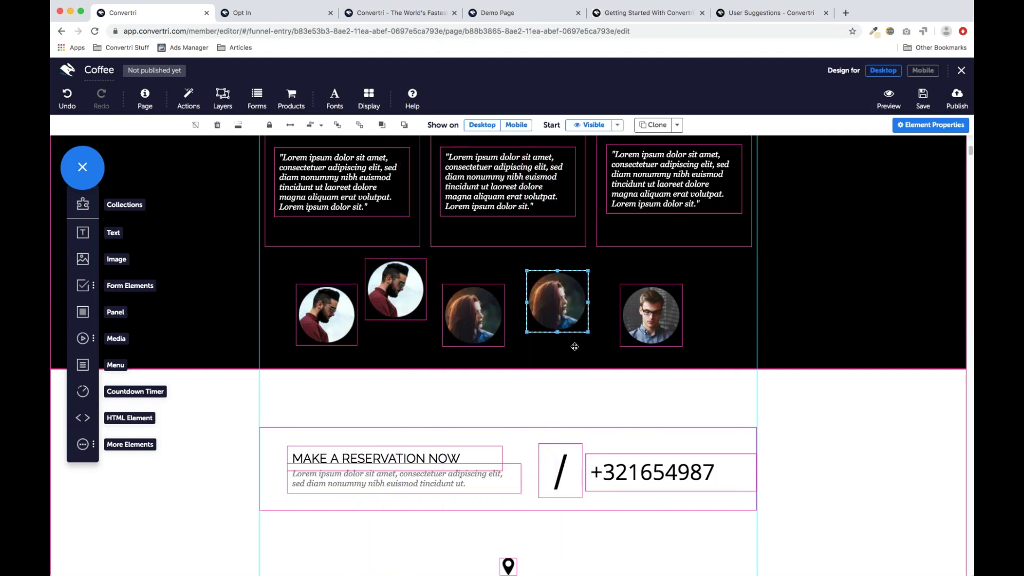
# Step: Duplicate the third testimonial box with its text, placing the copy to the right of the page's content column
pyautogui.scroll(3, 574, 347)
pyautogui.click(671, 359)
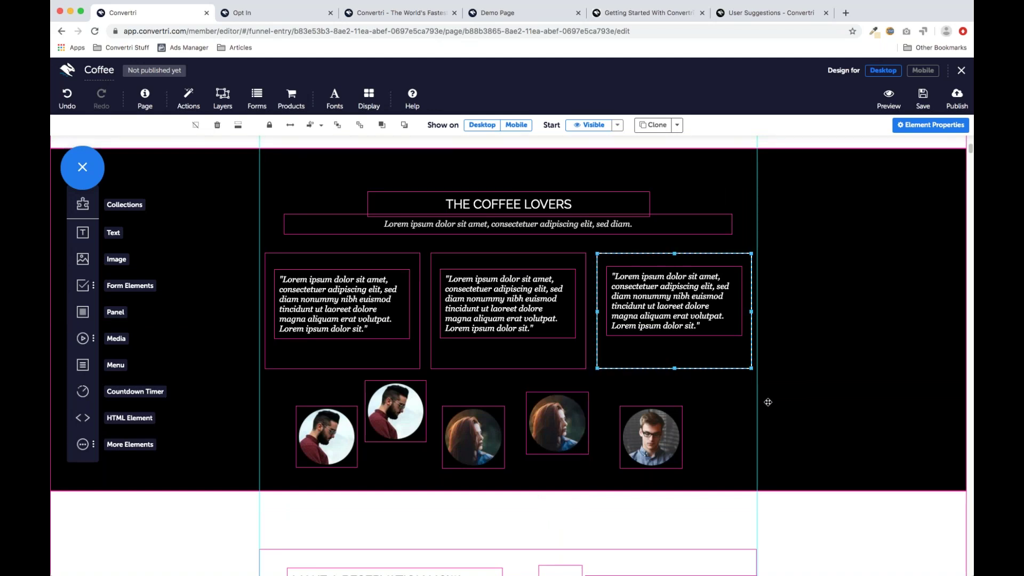
pyautogui.hotkey('ctrl', 'v')
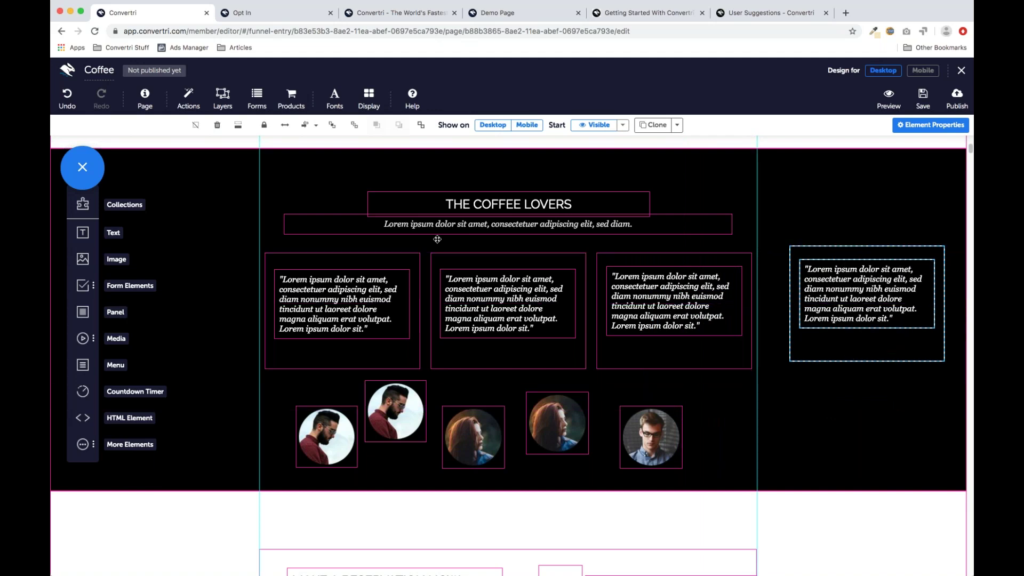
# Step: Delete the spare testimonial box that sits outside the content column in The Coffee Lovers section
pyautogui.click(217, 125)
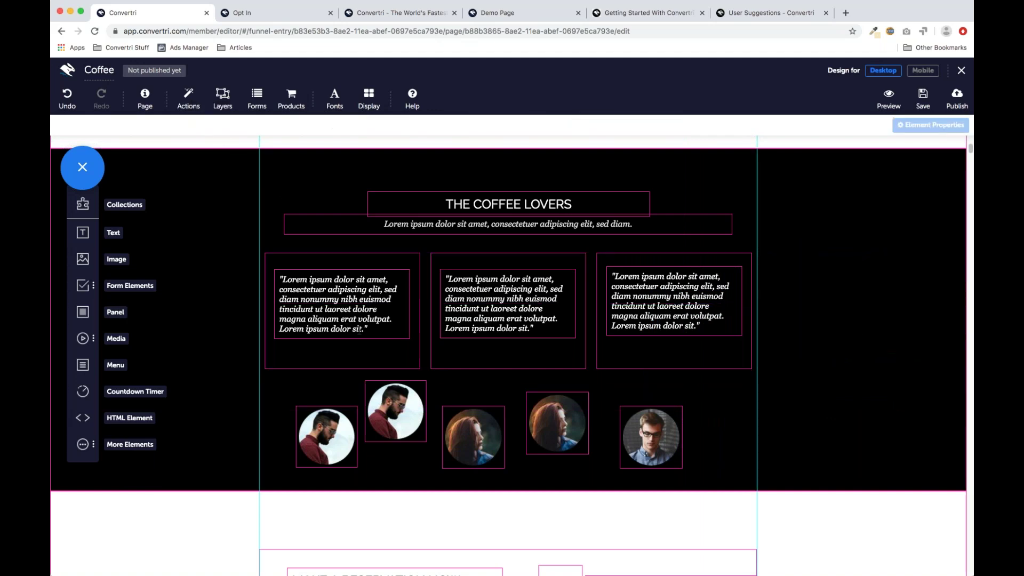
# Step: Move the leftmost portrait in The Coffee Lovers section slightly lower
pyautogui.scroll(-2, 370, 332)
pyautogui.click(401, 334)
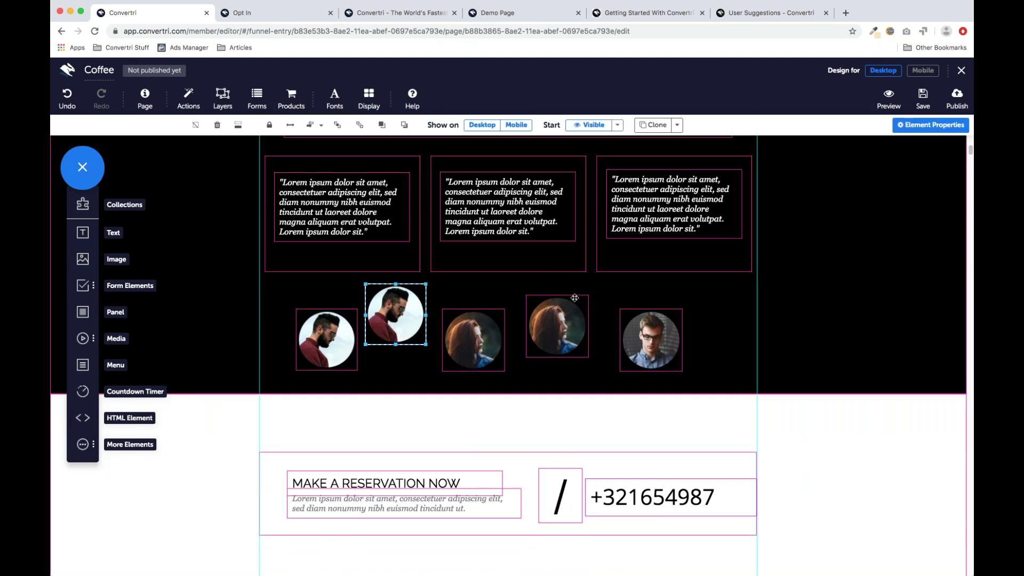
pyautogui.moveTo(332, 348); pyautogui.dragTo(333, 363)
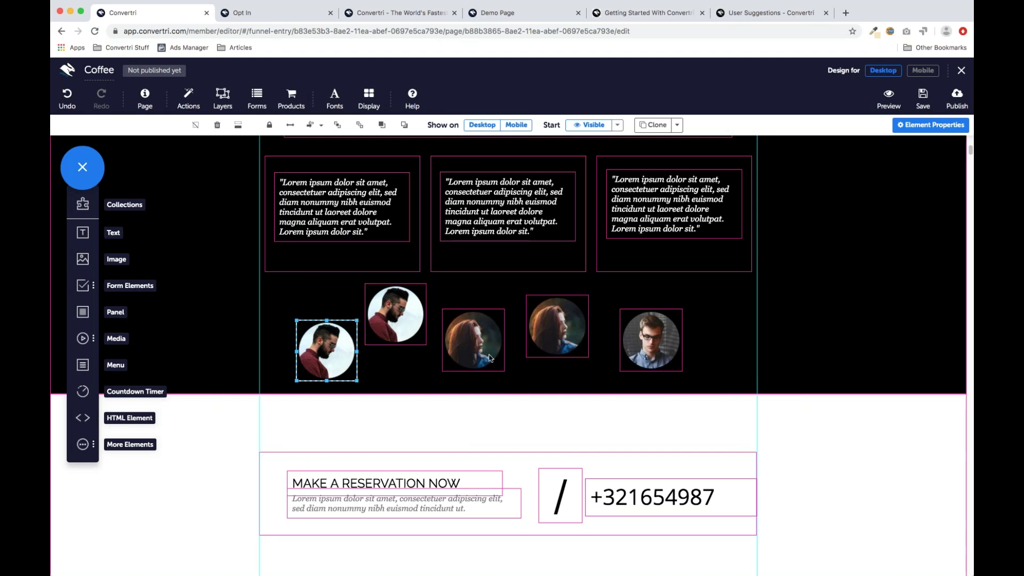
pyautogui.click(422, 379)
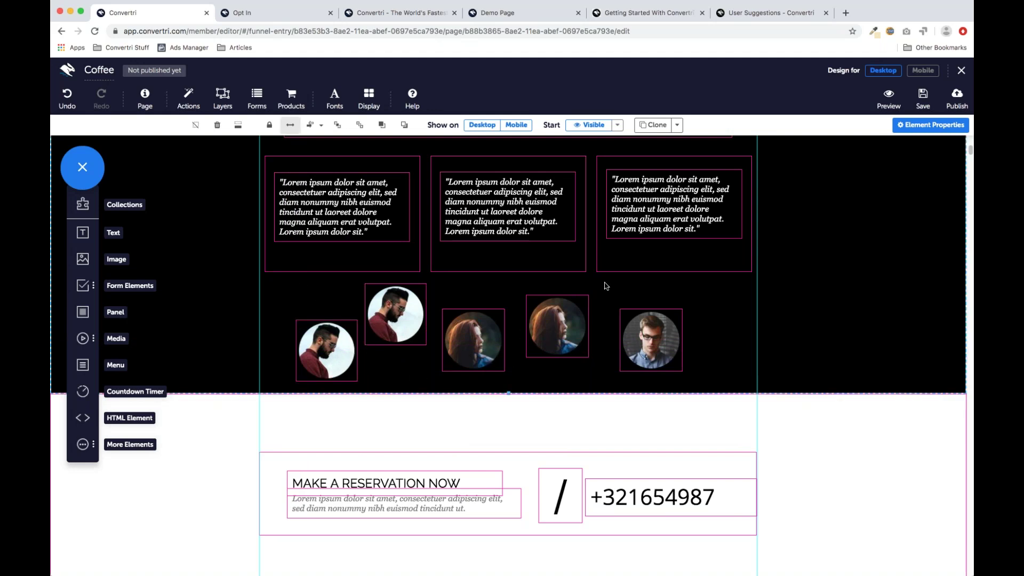
# Step: Add a panel spanning the content width from below the testimonials to the black section's lower edge, and send it behind the portraits
pyautogui.moveTo(84, 312); pyautogui.dragTo(277, 331)
pyautogui.moveTo(322, 417); pyautogui.dragTo(323, 382)
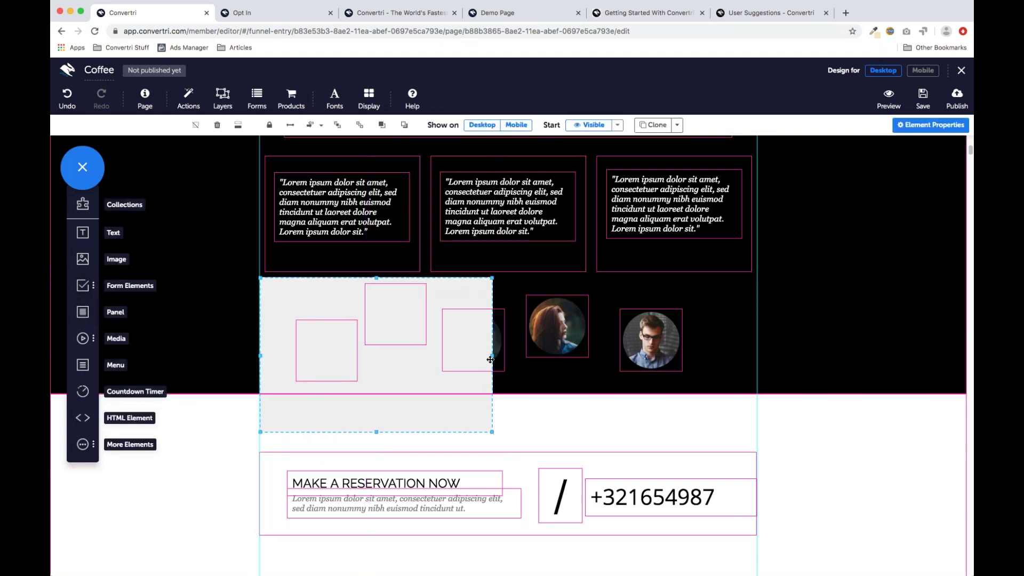
pyautogui.moveTo(492, 354); pyautogui.dragTo(757, 355)
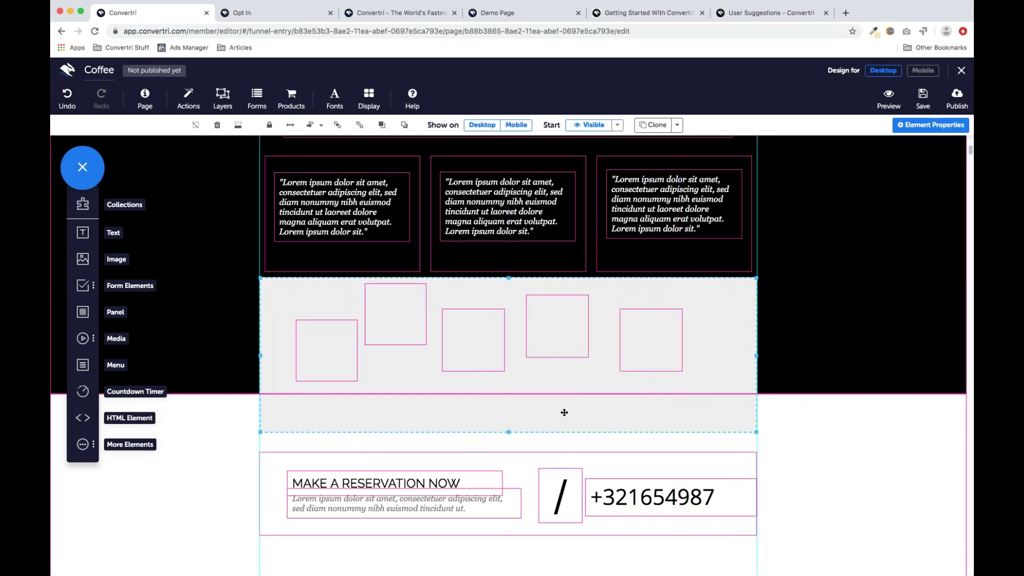
pyautogui.moveTo(510, 432); pyautogui.dragTo(505, 393)
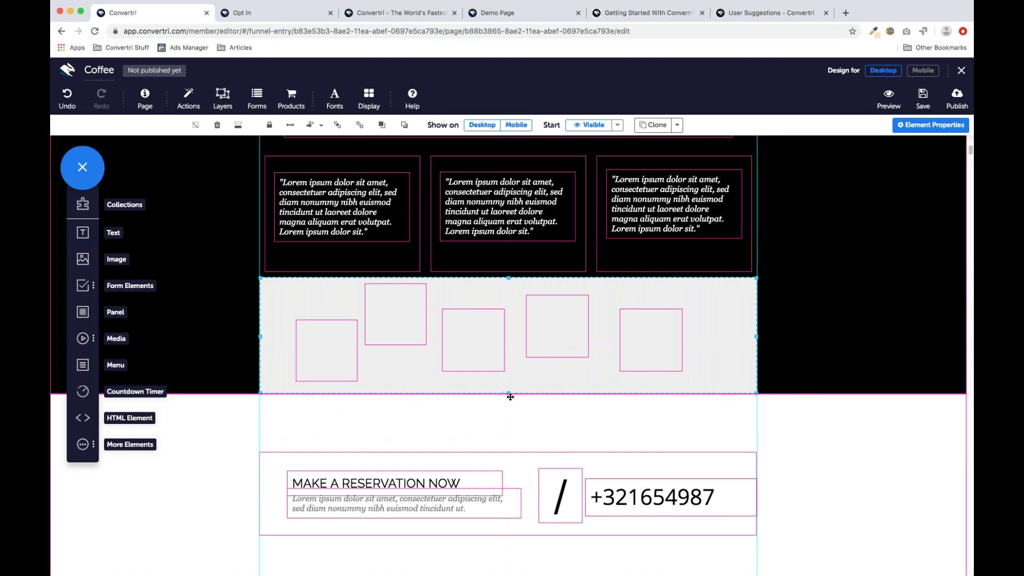
pyautogui.click(360, 127)
pyautogui.click(383, 127)
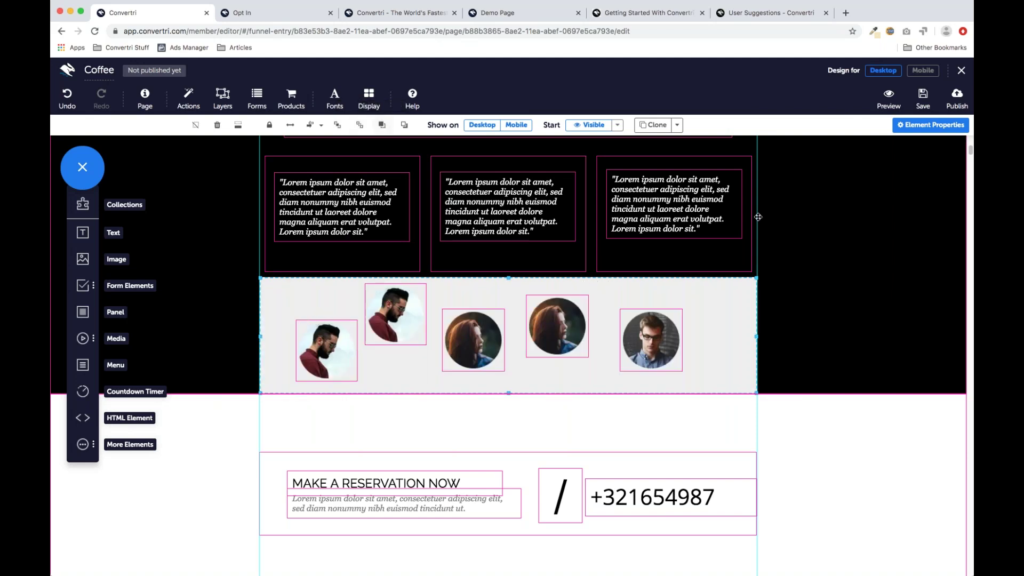
# Step: Make the panel's background fill fully transparent with rgba(239, 239, 239, 0)
pyautogui.click(902, 126)
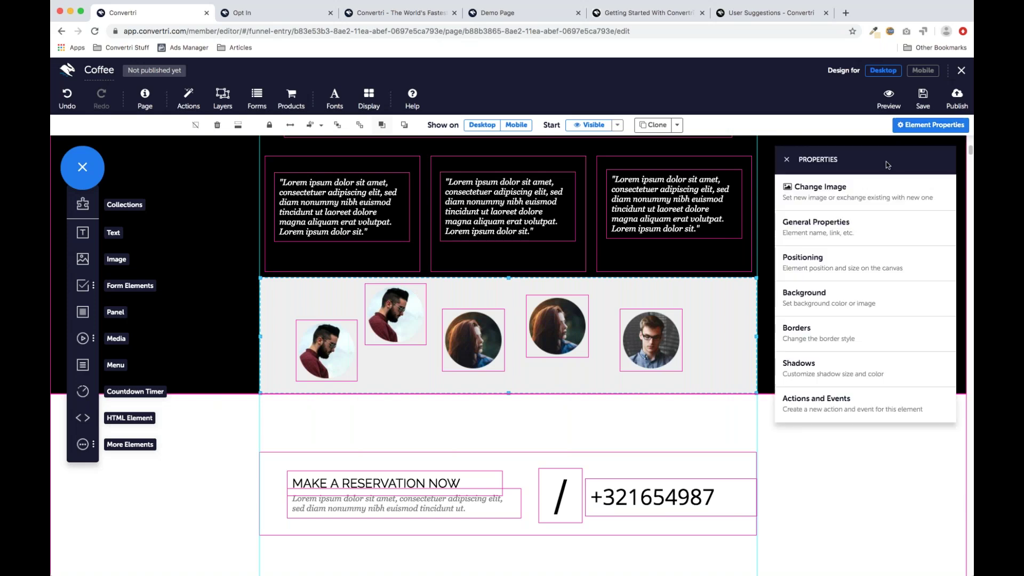
pyautogui.click(813, 297)
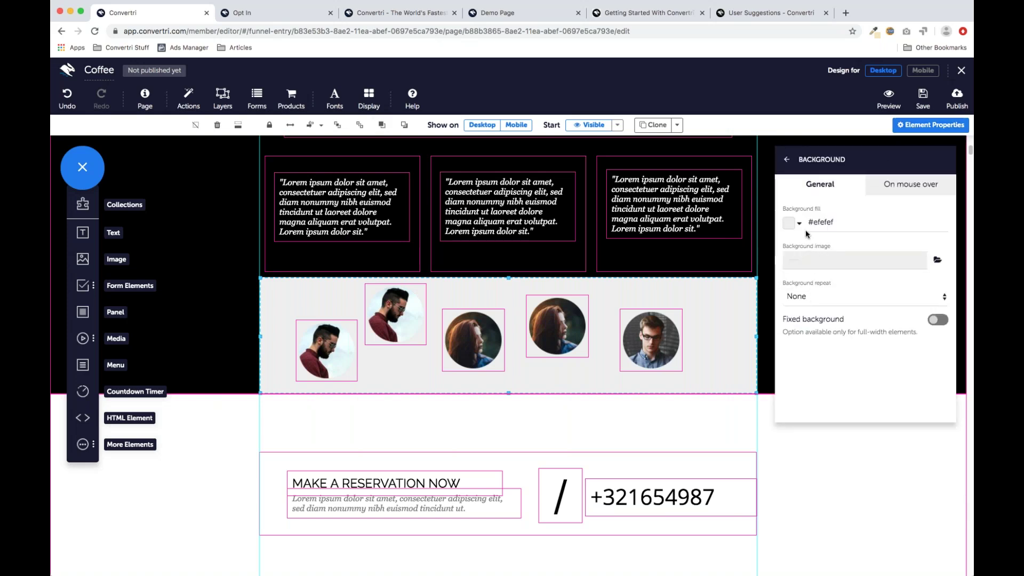
pyautogui.click(788, 223)
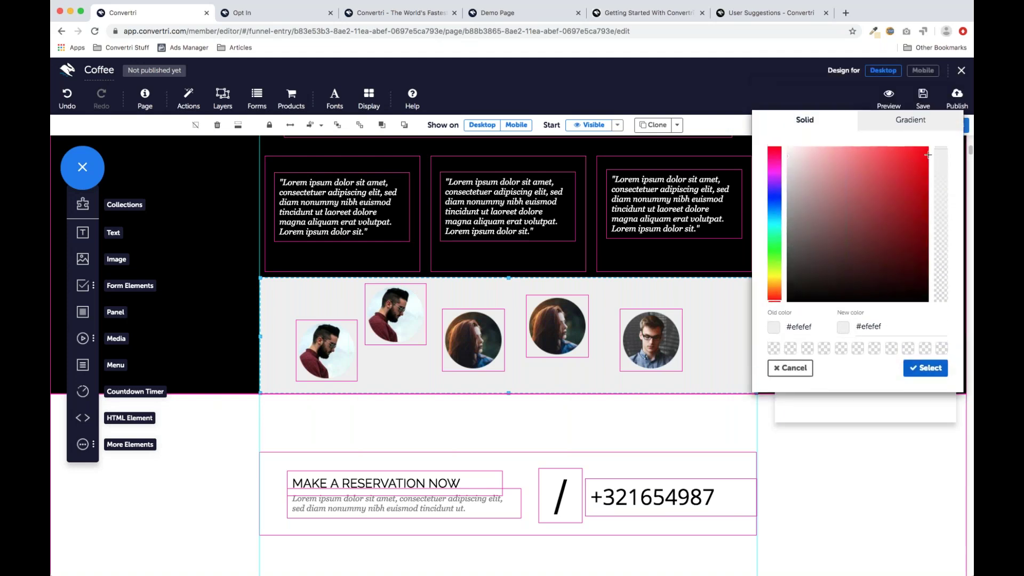
pyautogui.moveTo(942, 150); pyautogui.dragTo(944, 315)
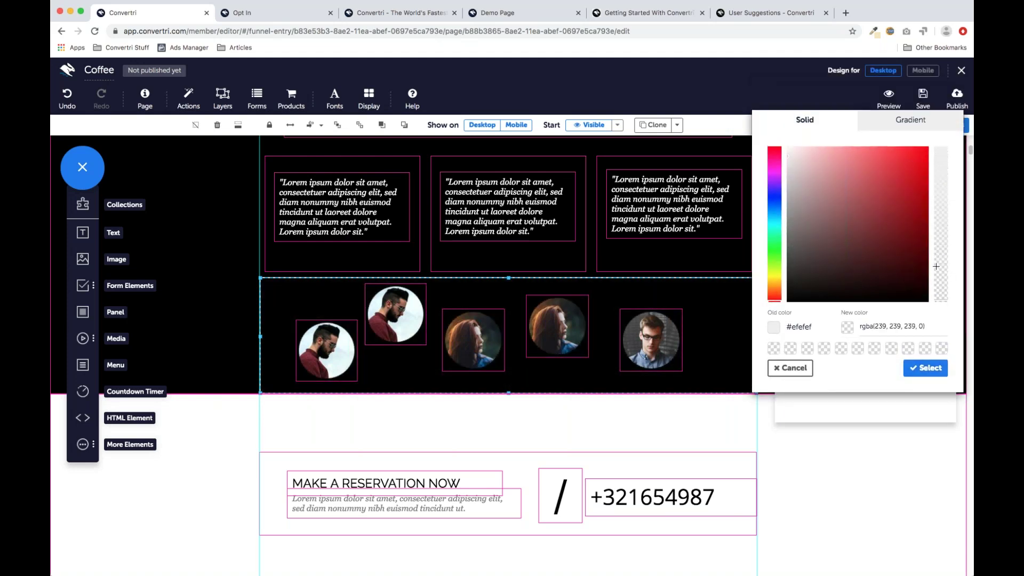
pyautogui.click(920, 372)
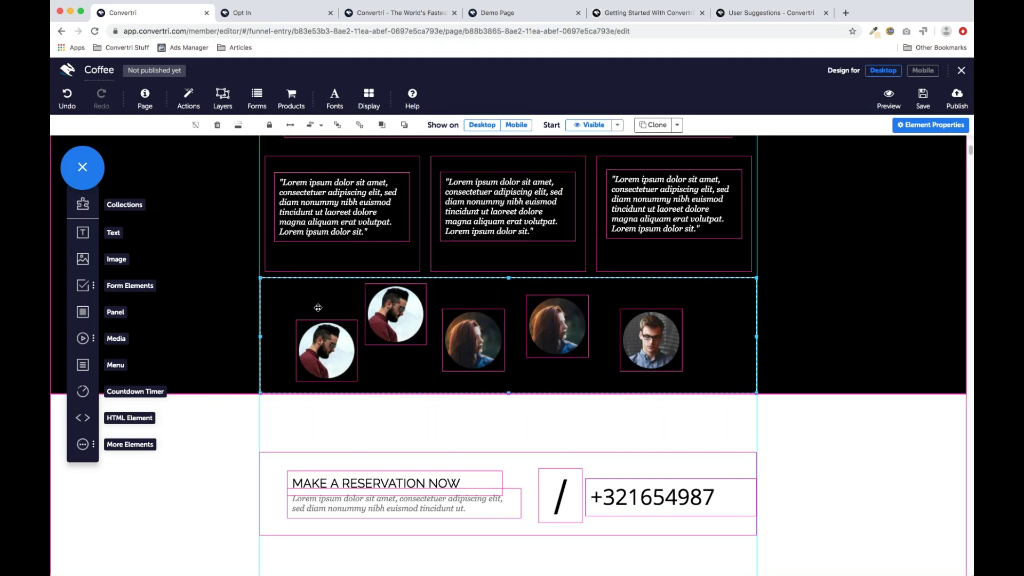
# Step: Align the five portraits inside the panel with Middle Align and space them with Horizontally Contained
pyautogui.click(321, 126)
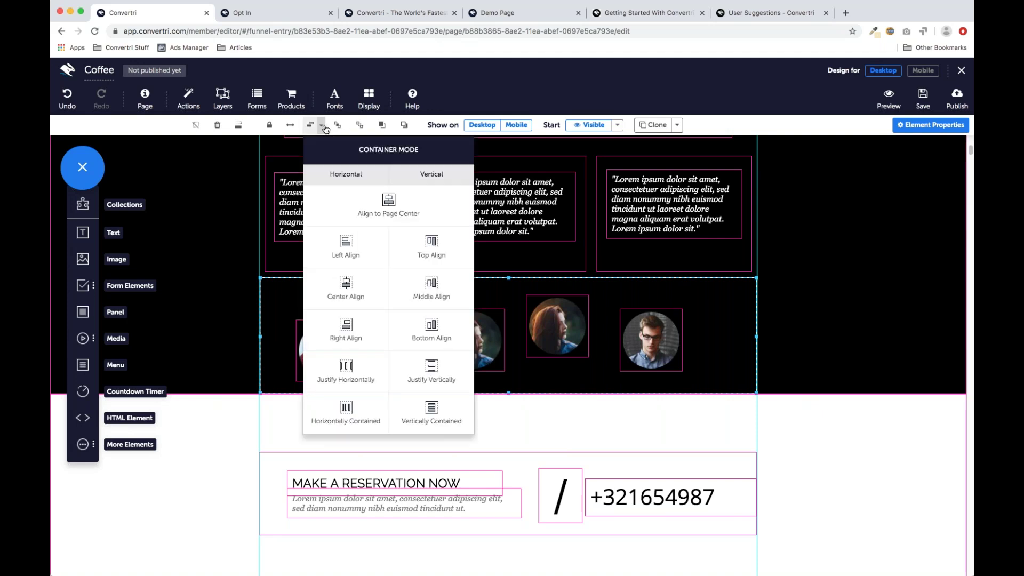
pyautogui.click(432, 290)
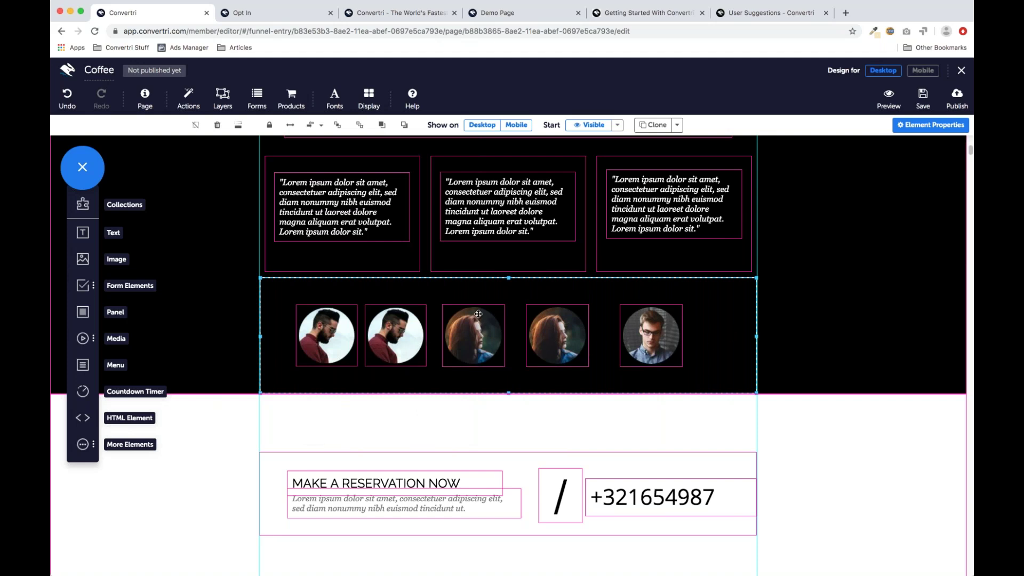
pyautogui.click(321, 126)
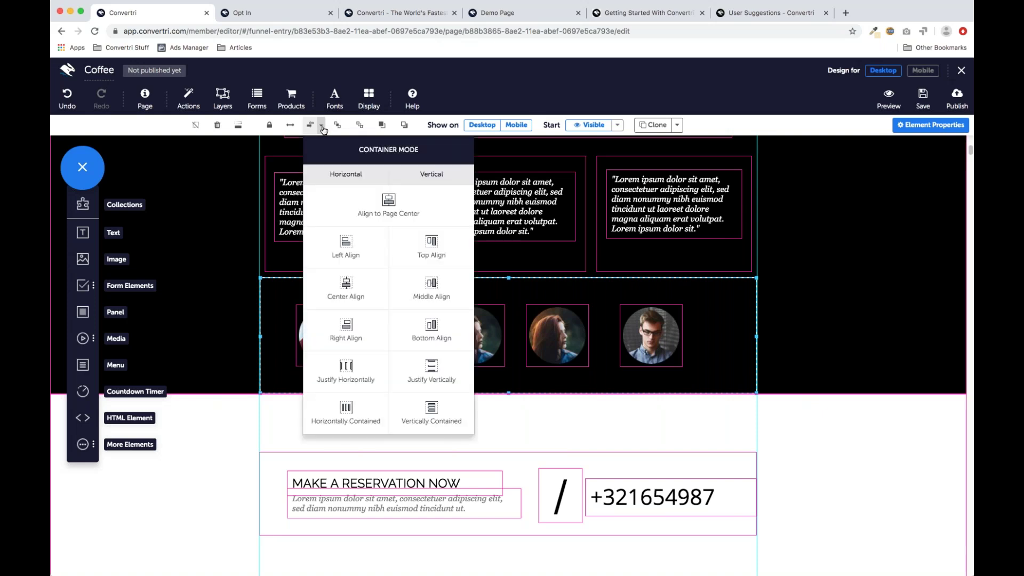
pyautogui.click(346, 412)
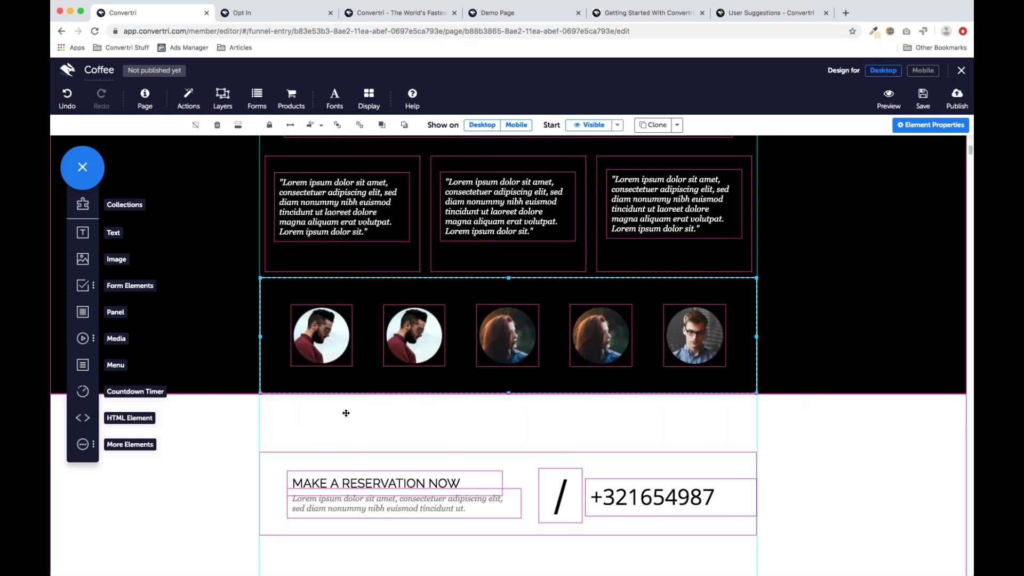
pyautogui.click(431, 341)
pyautogui.click(508, 342)
pyautogui.click(629, 338)
pyautogui.click(680, 335)
pyautogui.click(815, 330)
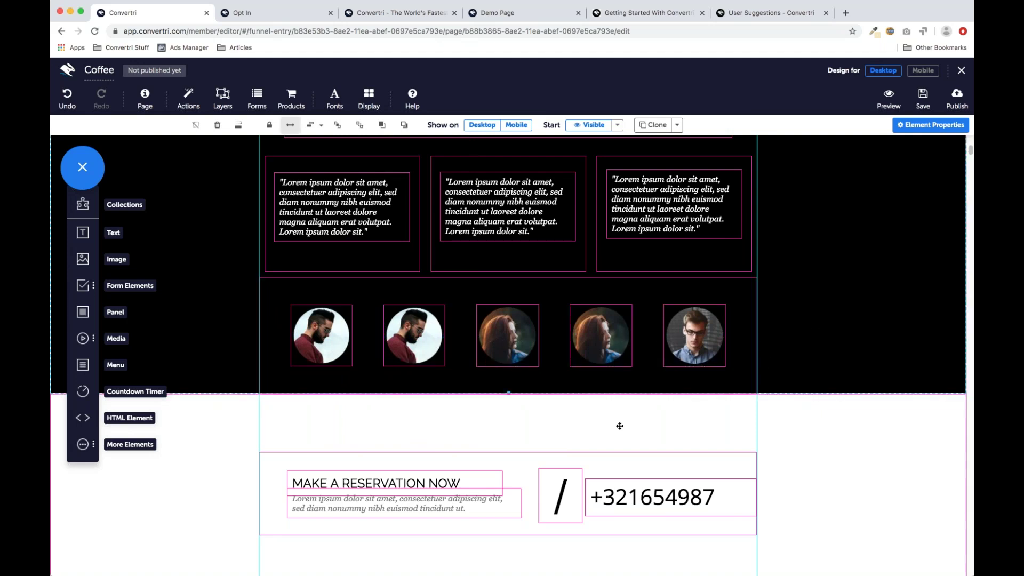
# Step: Turn off the display of element outlines on the page canvas
pyautogui.click(369, 100)
pyautogui.click(474, 146)
pyautogui.click(375, 104)
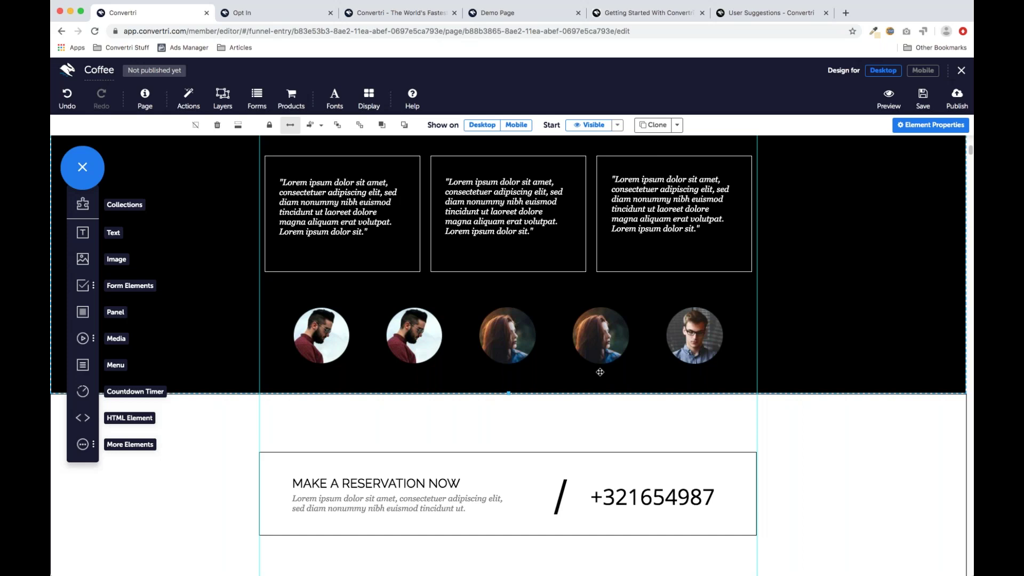
# Step: Delete the second and fourth portraits, which duplicate their neighbours in the row
pyautogui.click(430, 342)
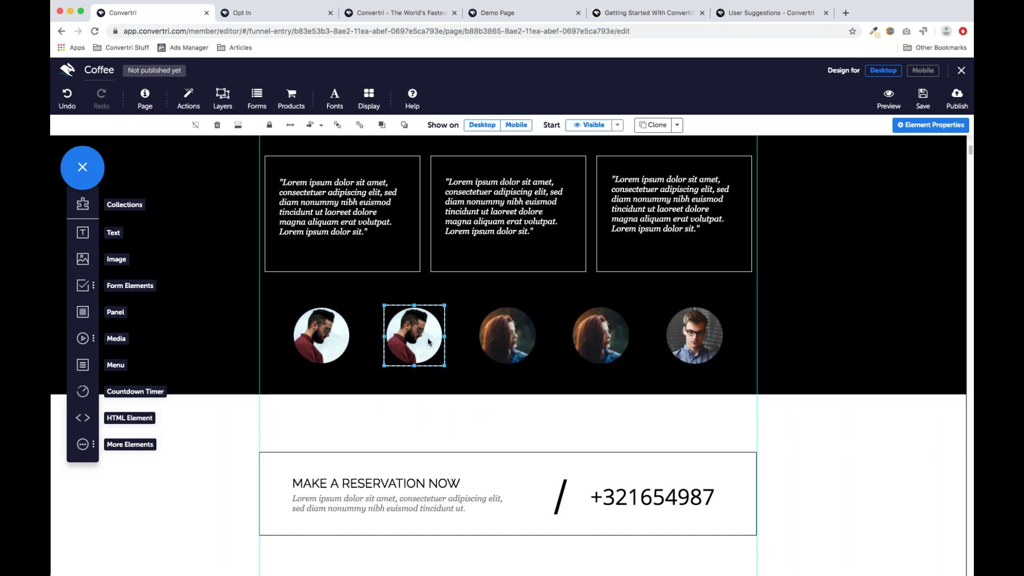
pyautogui.scroll(1, 467, 347)
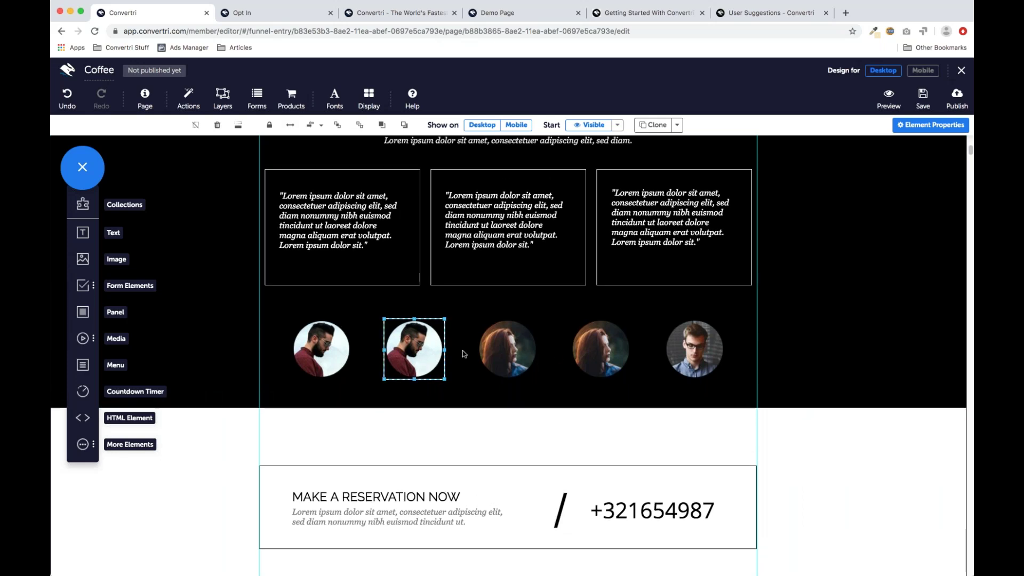
pyautogui.keyDown('shift'); pyautogui.click(588, 345); pyautogui.keyUp('shift')
pyautogui.press('Delete')
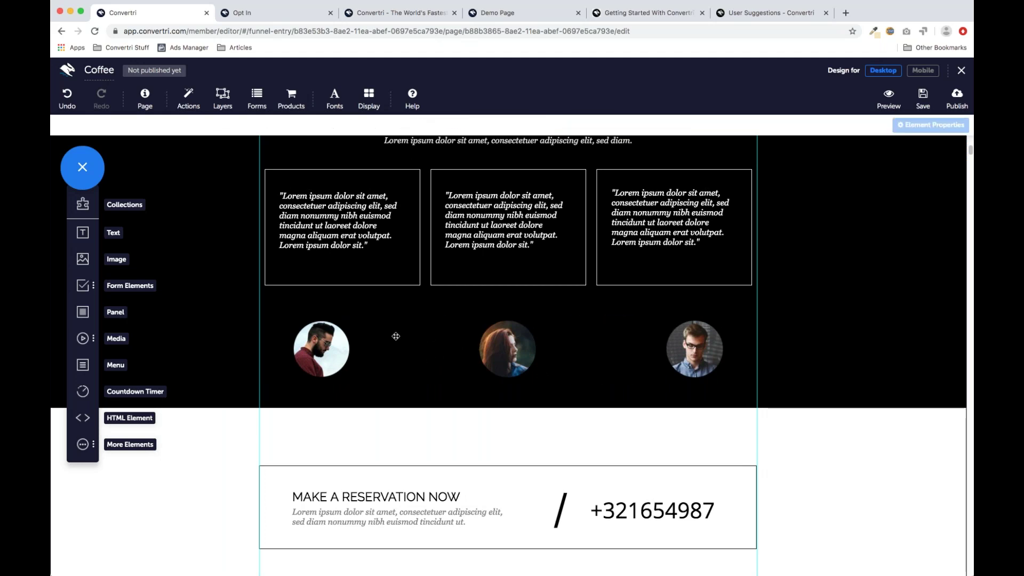
pyautogui.click(327, 341)
pyautogui.moveTo(327, 341); pyautogui.dragTo(348, 320)
pyautogui.moveTo(494, 351); pyautogui.dragTo(535, 337)
pyautogui.moveTo(694, 356); pyautogui.dragTo(682, 334)
# Step: Examine the desktop layout from the header through the Bread, Pastry and Coffee columns
pyautogui.scroll(15, 578, 352)
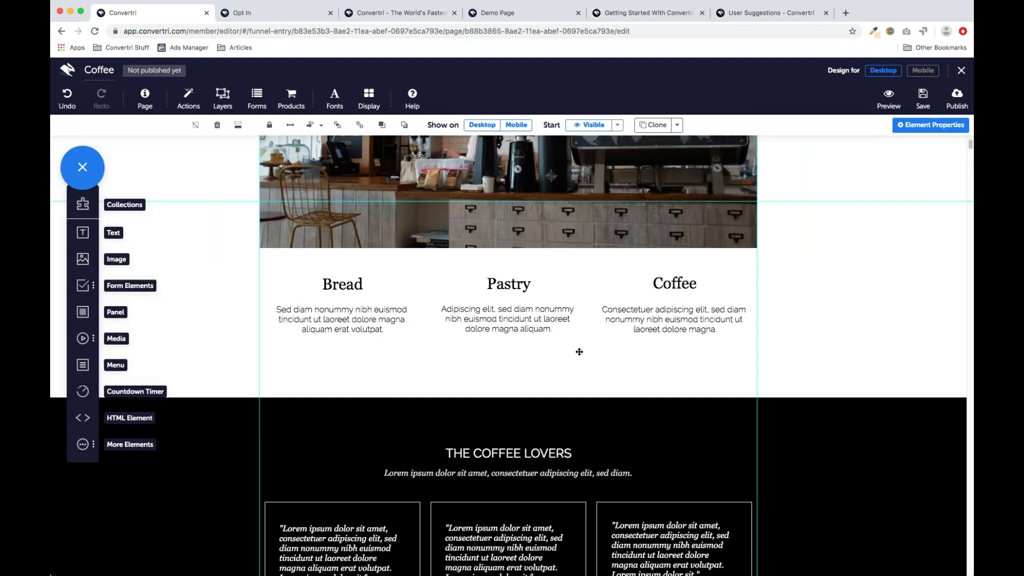
pyautogui.click(234, 240)
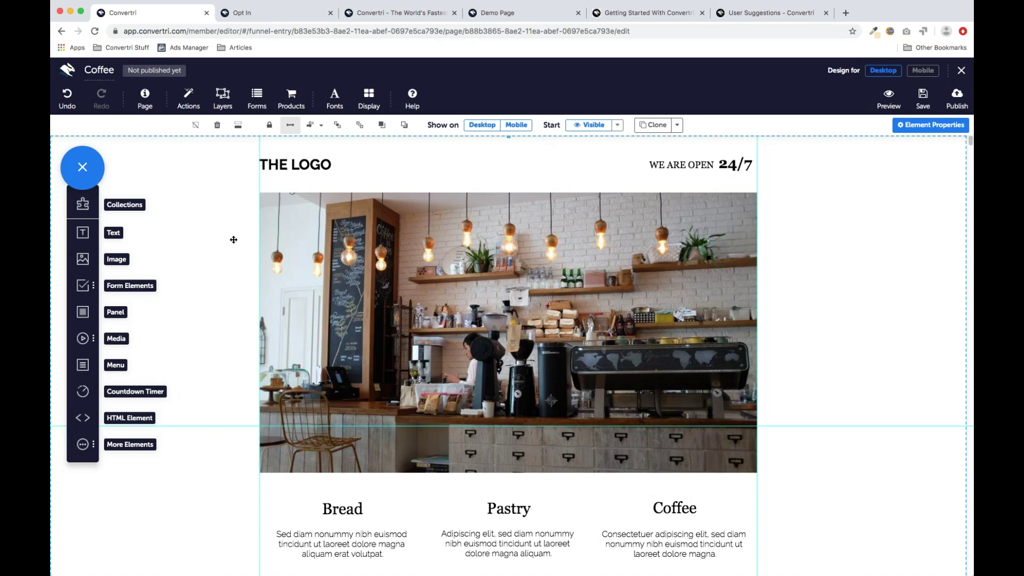
pyautogui.scroll(-1, 399, 193)
pyautogui.scroll(1, 398, 200)
pyautogui.scroll(-5, 424, 240)
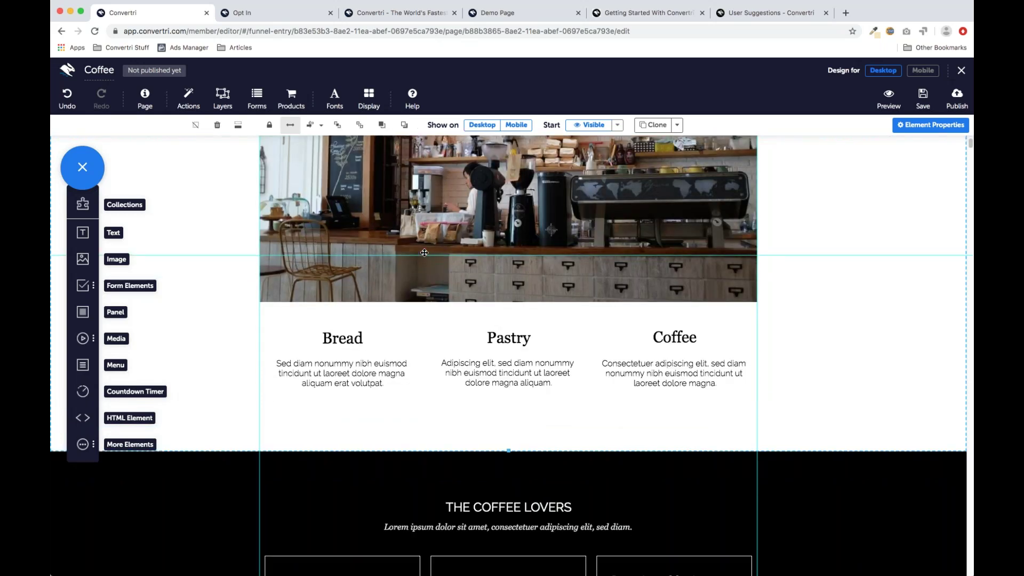
pyautogui.scroll(5, 423, 240)
# Step: Switch to the mobile design and examine how the Bread, Pastry and Coffee headings and their descriptions are ordered
pyautogui.click(912, 73)
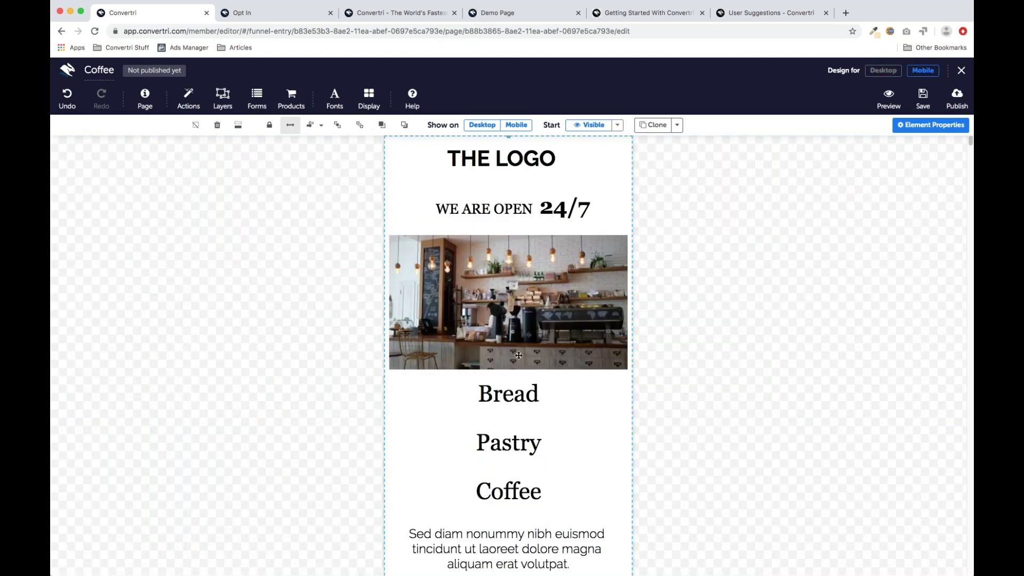
pyautogui.scroll(-10, 519, 356)
pyautogui.scroll(10, 516, 350)
pyautogui.scroll(-3, 562, 259)
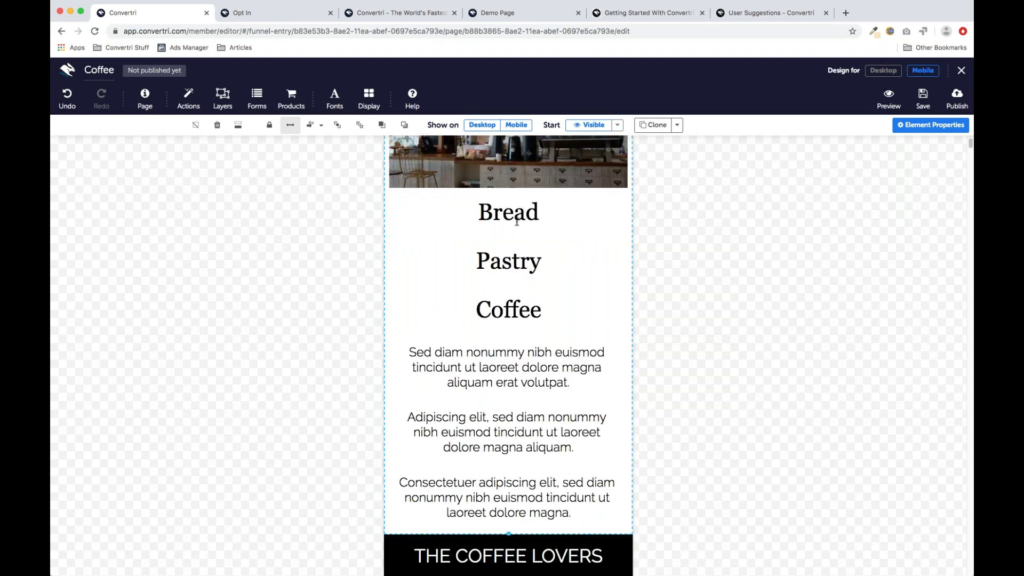
pyautogui.scroll(-1, 608, 323)
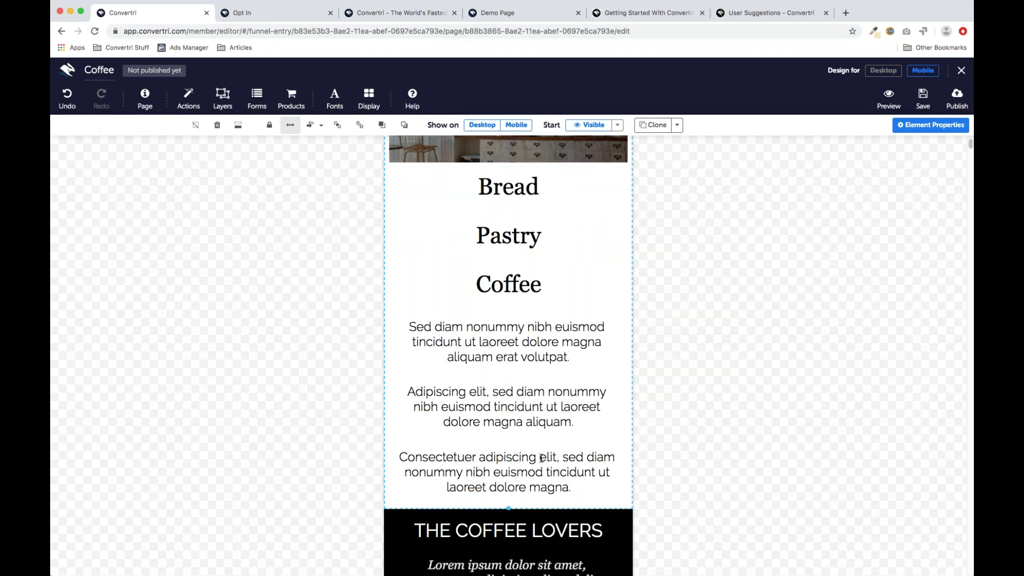
pyautogui.scroll(-1, 557, 341)
# Step: Compare the Bread, Pastry and Coffee columns in the desktop design with the mobile design, and review the mobile page down to its footer
pyautogui.click(884, 70)
pyautogui.scroll(-2, 305, 390)
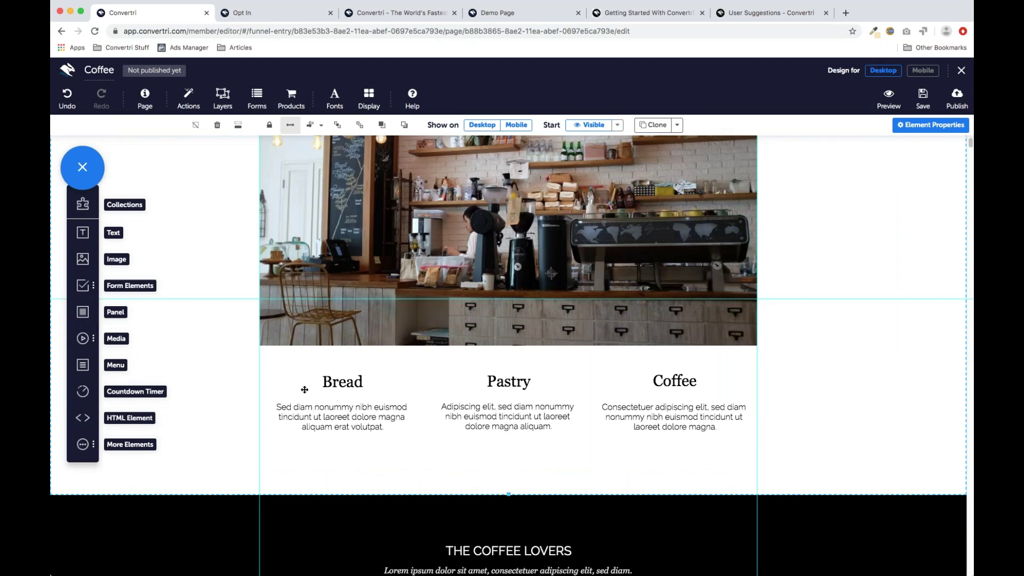
pyautogui.click(923, 71)
pyautogui.scroll(-6, 709, 184)
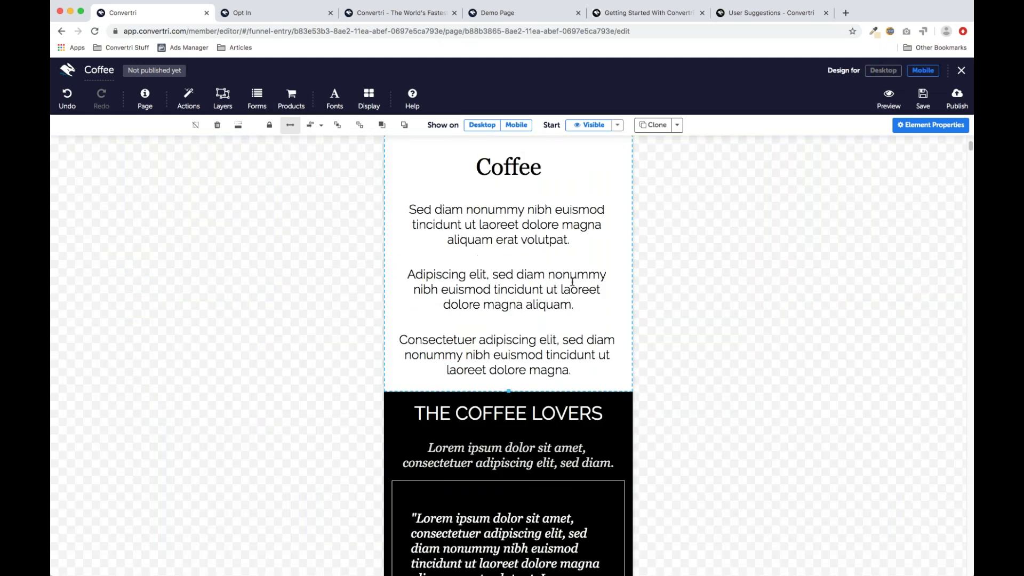
pyautogui.scroll(-4, 540, 453)
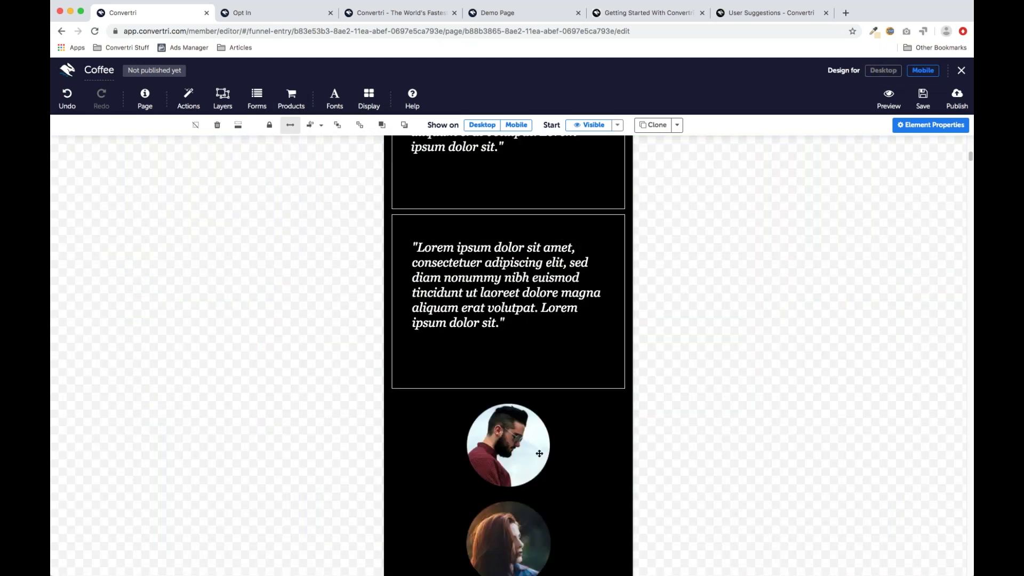
pyautogui.scroll(-8, 564, 336)
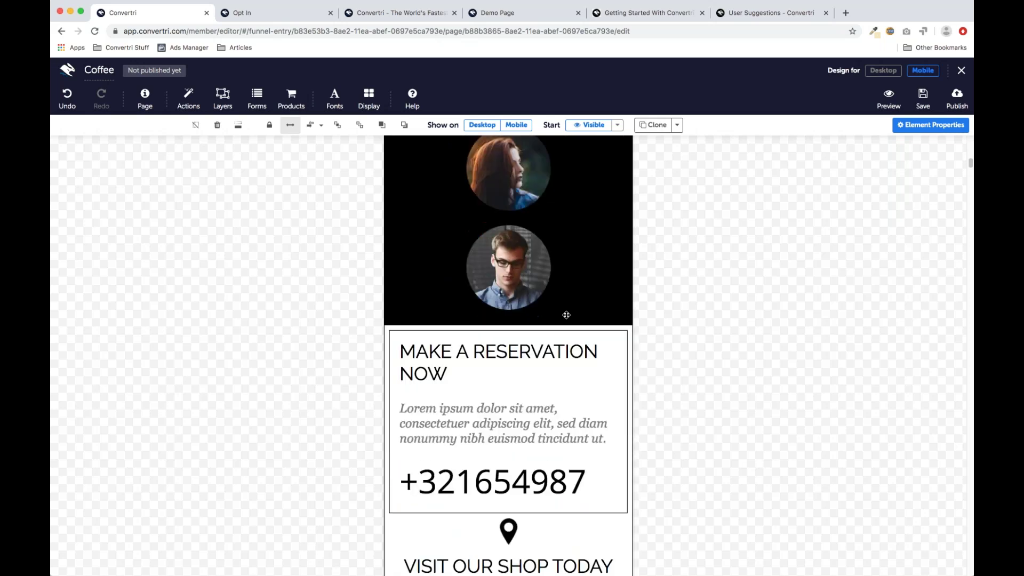
pyautogui.scroll(-4, 566, 315)
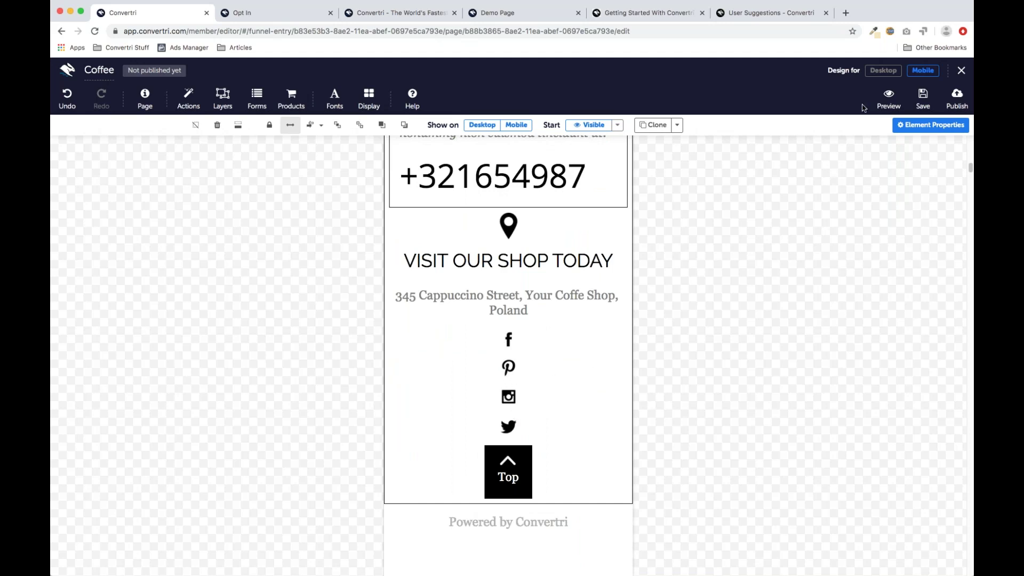
# Step: Return to the desktop design and review the page's footer and upper sections
pyautogui.click(884, 70)
pyautogui.scroll(-10, 650, 286)
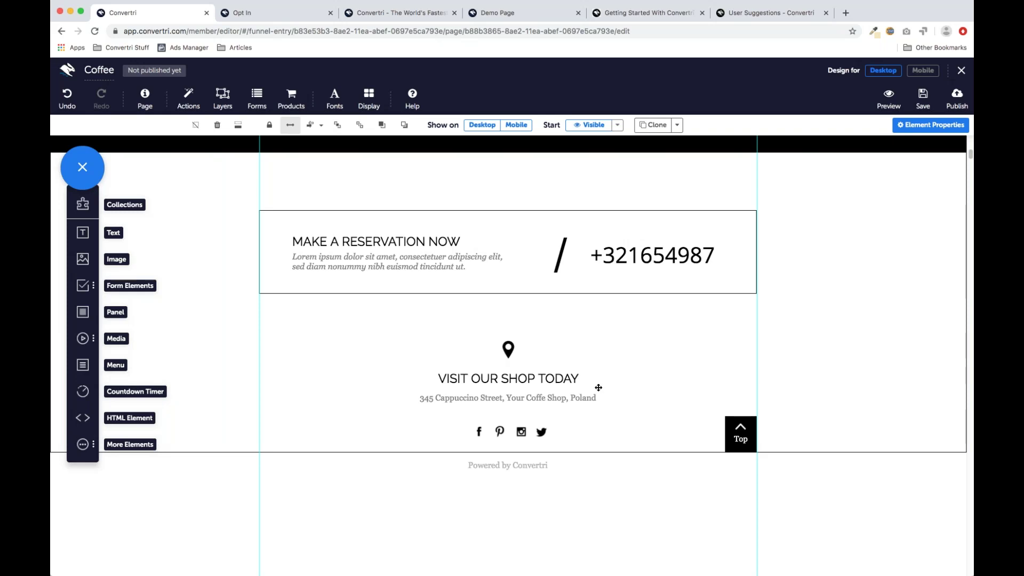
pyautogui.scroll(10, 599, 388)
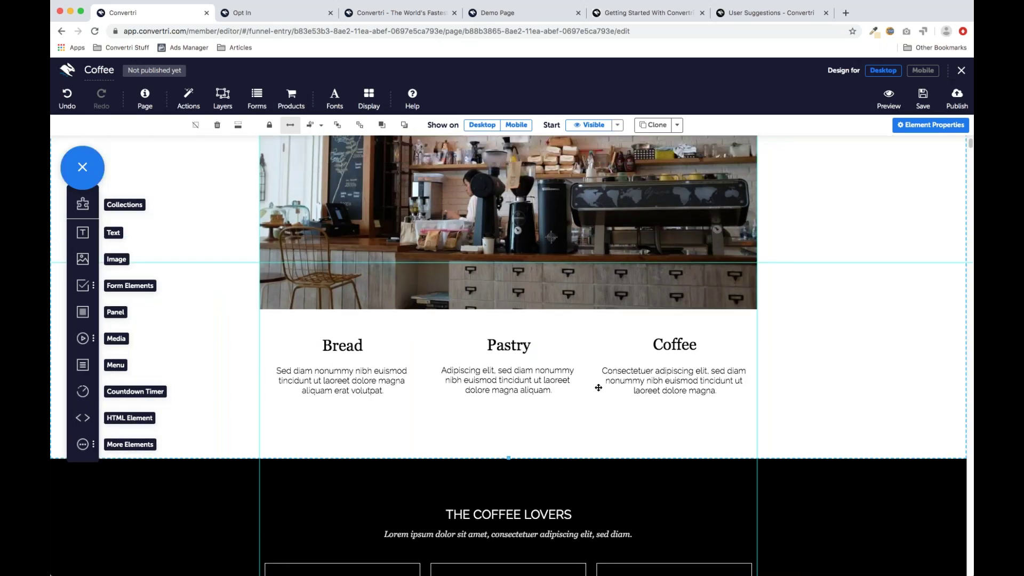
# Step: Turn on element outlines for the page and select the logo text in the header
pyautogui.scroll(3, 599, 388)
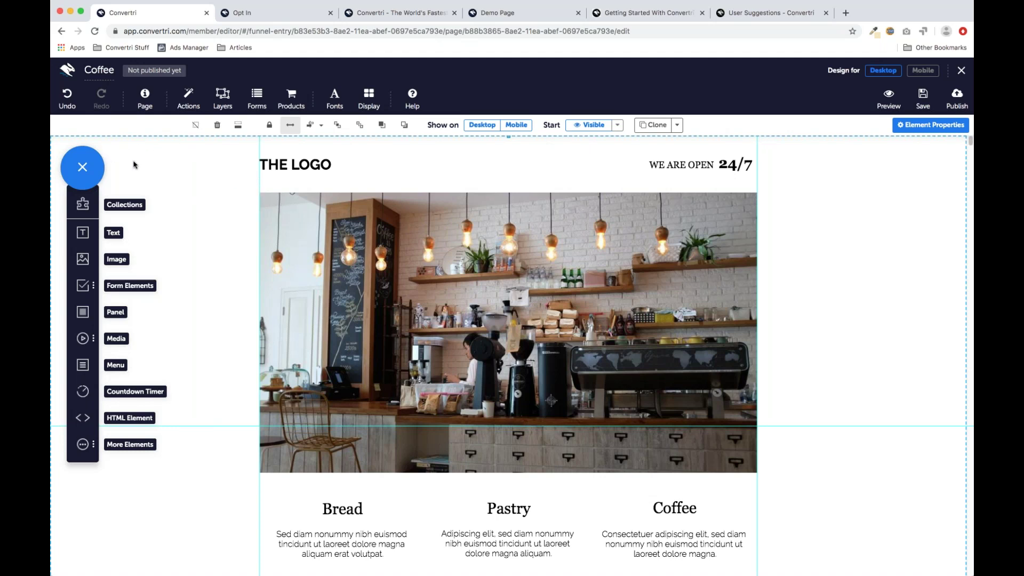
pyautogui.click(323, 166)
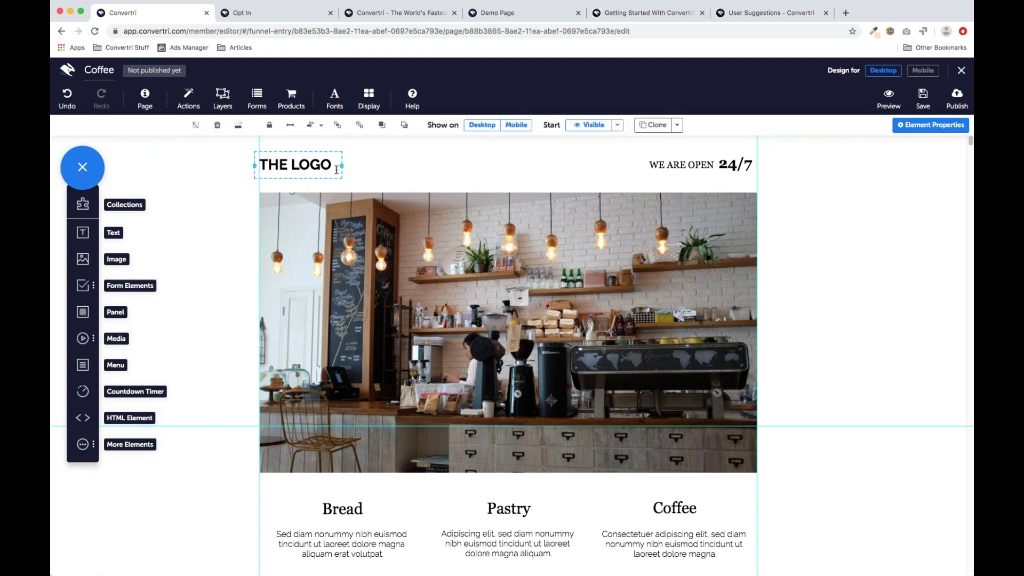
pyautogui.click(369, 100)
pyautogui.click(474, 146)
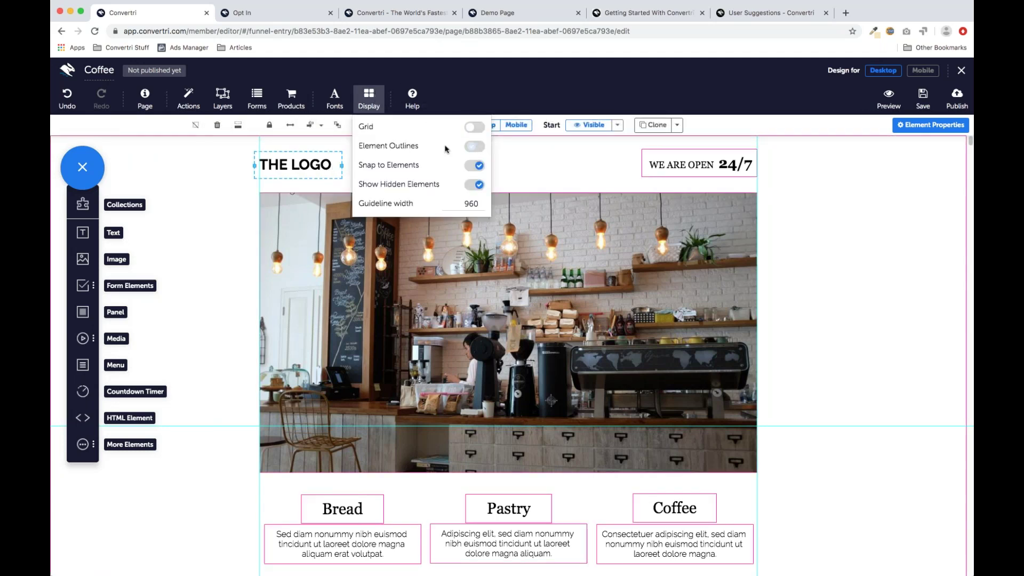
pyautogui.click(370, 103)
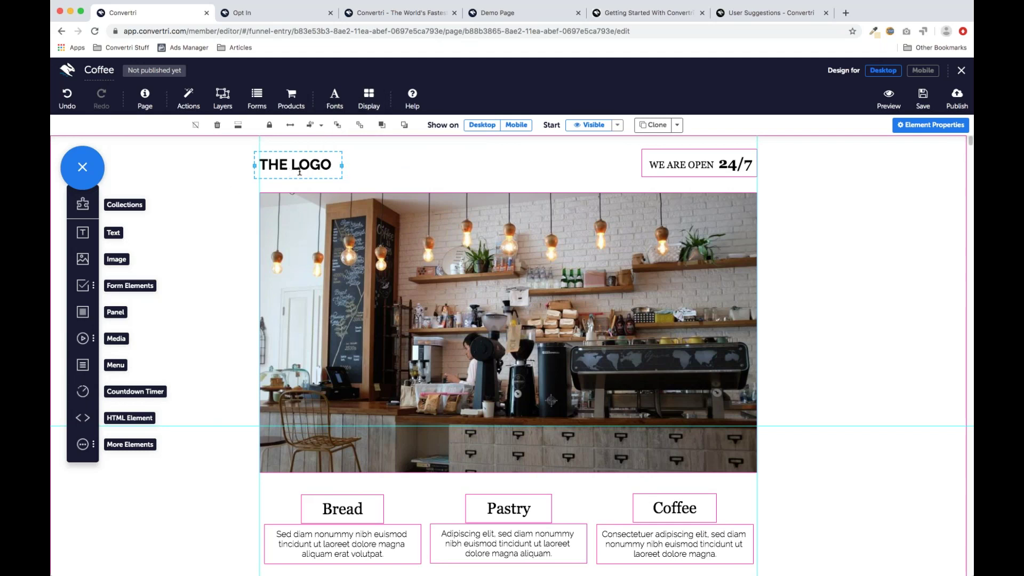
# Step: Compare the order of the logo, opening-hours text and main coffee shop image between the desktop and mobile designs
pyautogui.click(928, 73)
pyautogui.scroll(15, 504, 243)
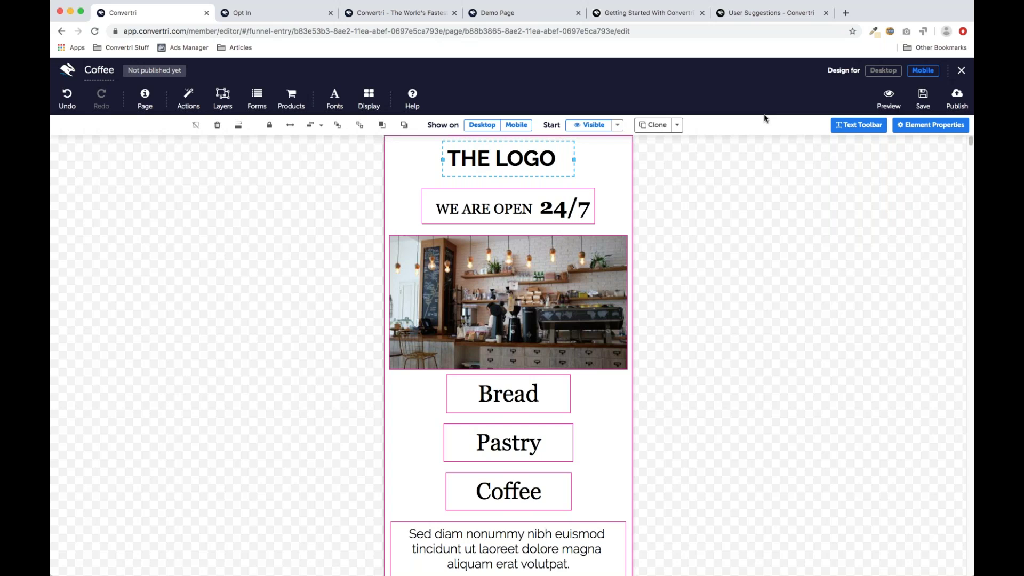
pyautogui.click(890, 73)
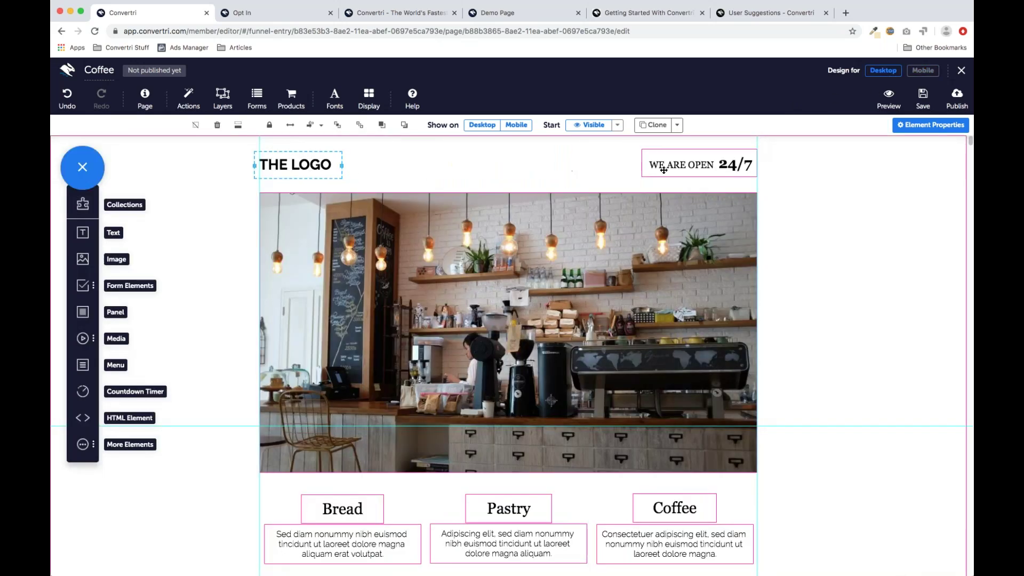
pyautogui.click(690, 172)
pyautogui.click(923, 70)
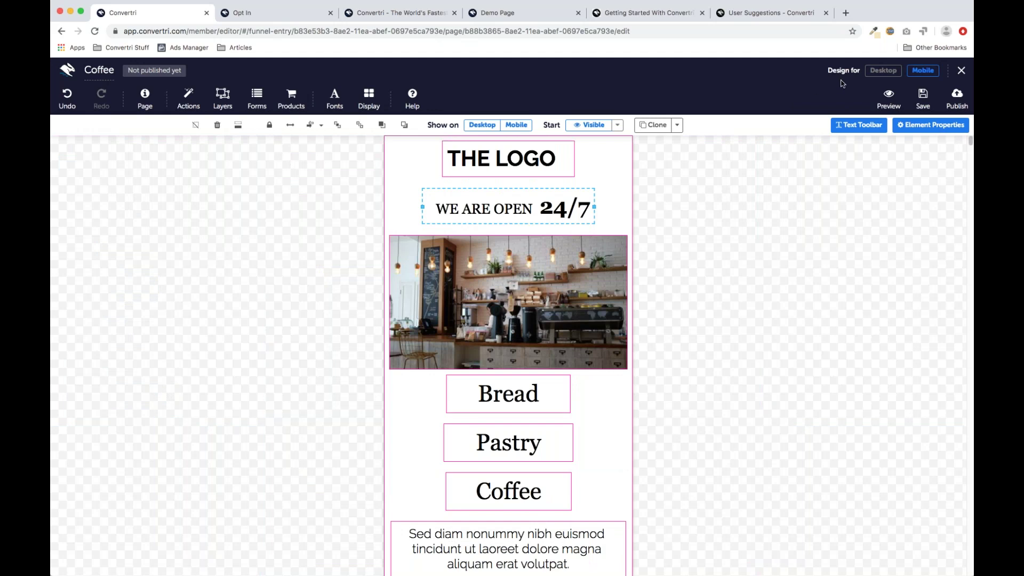
pyautogui.click(884, 71)
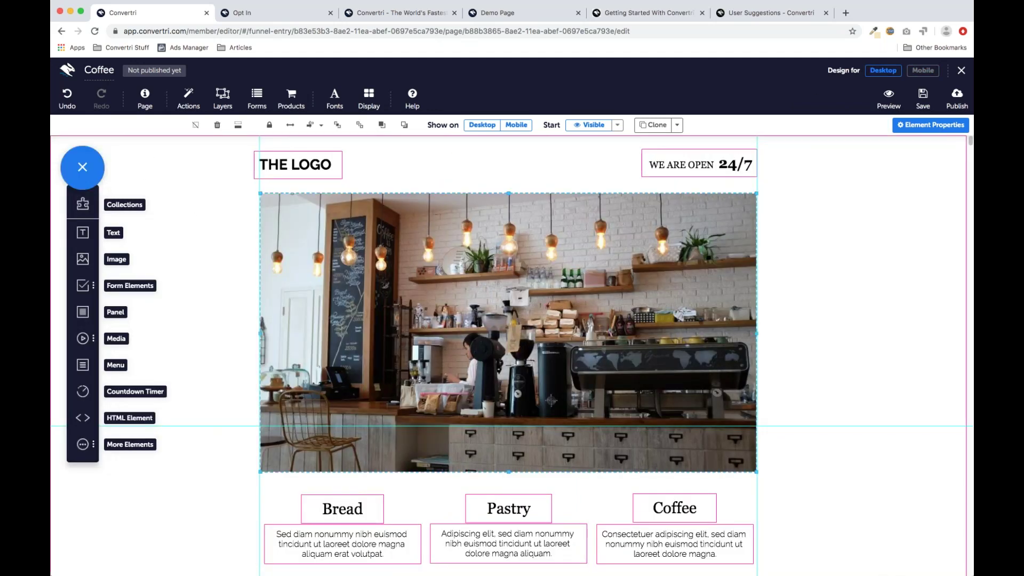
pyautogui.click(528, 237)
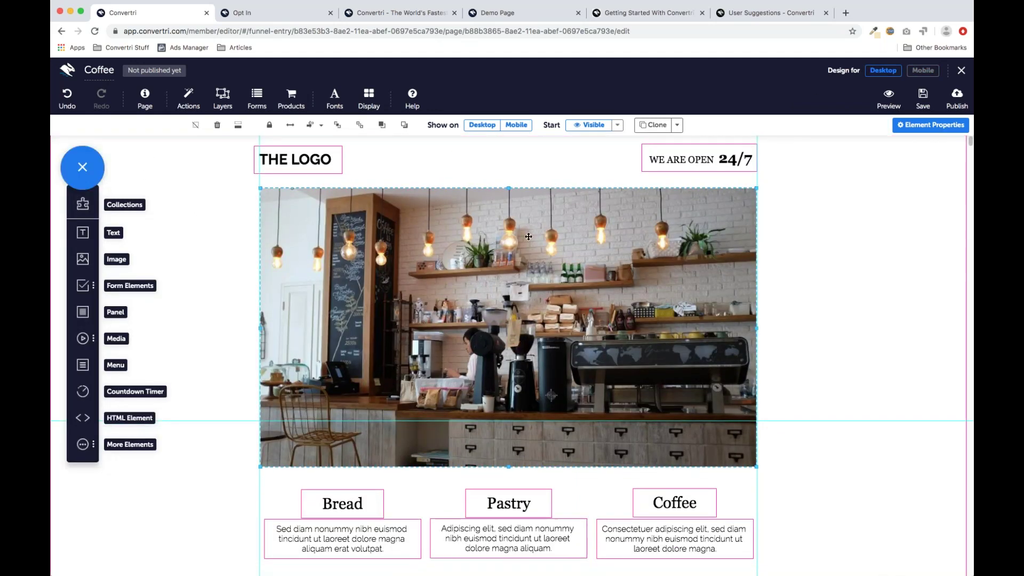
pyautogui.click(923, 71)
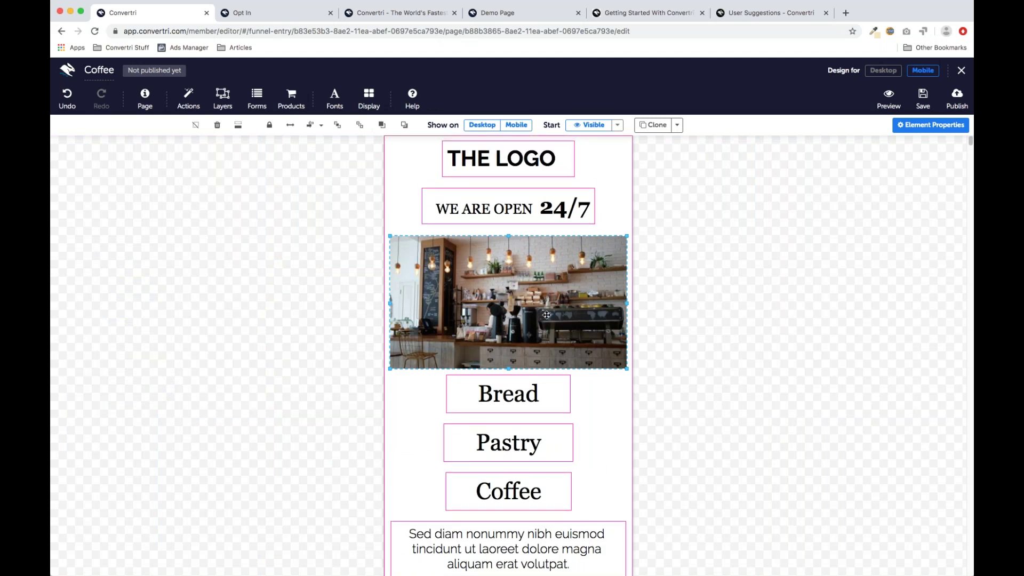
# Step: Compare the order of the Bread, Pastry and Coffee headings and descriptions between the outlined mobile and desktop designs
pyautogui.scroll(-3, 547, 316)
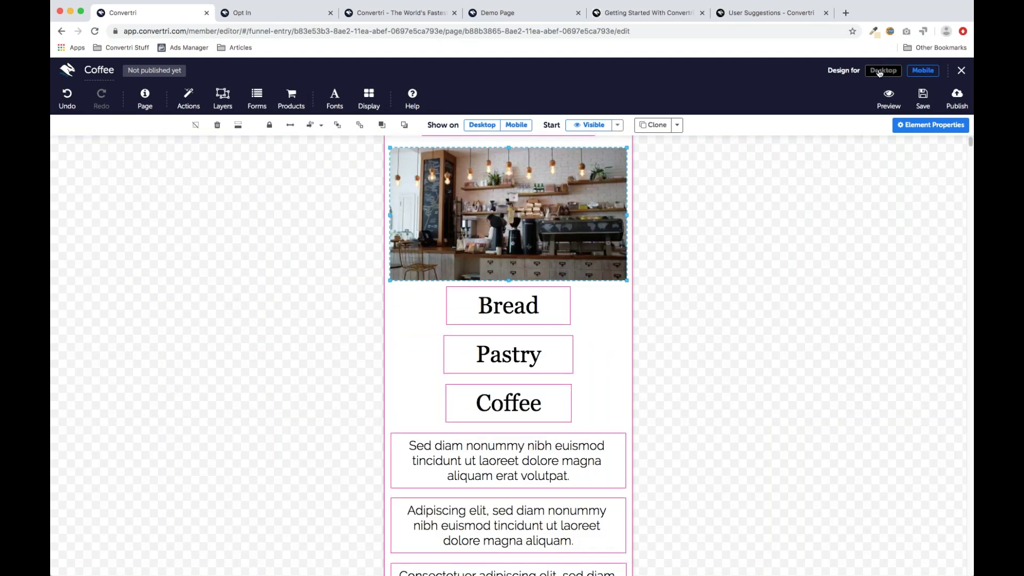
pyautogui.click(880, 72)
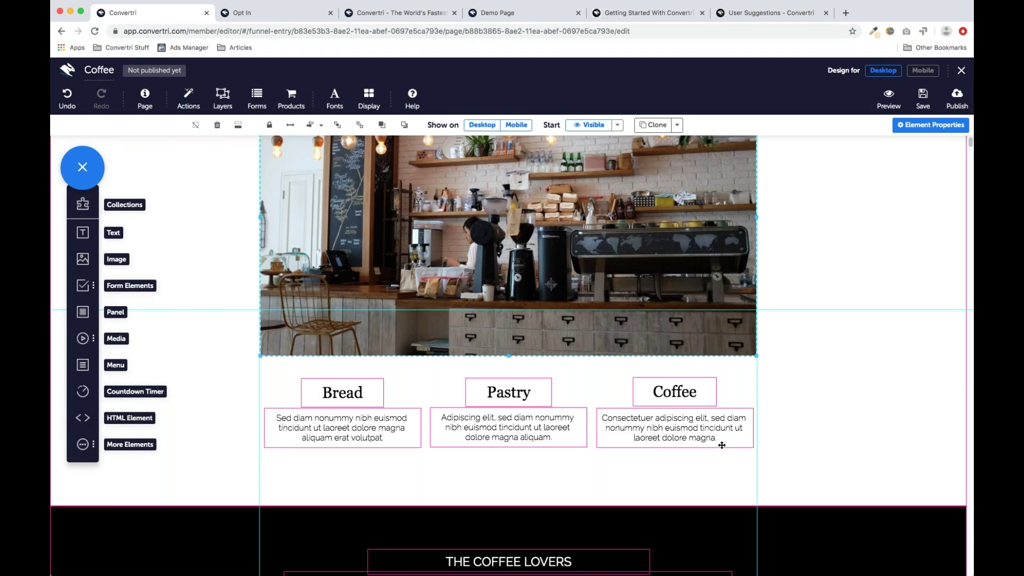
pyautogui.click(927, 75)
pyautogui.scroll(-3, 558, 352)
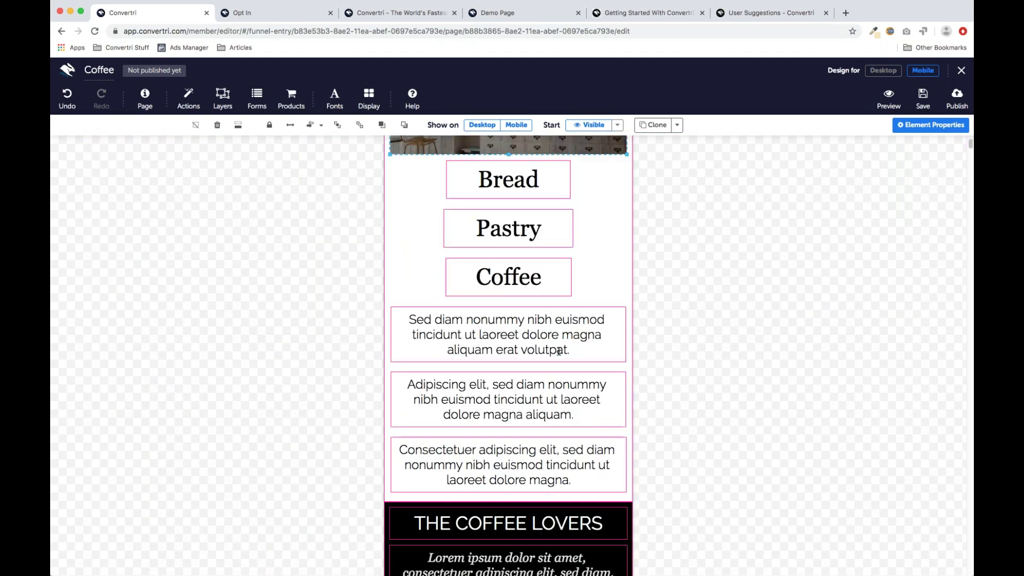
pyautogui.scroll(1, 558, 361)
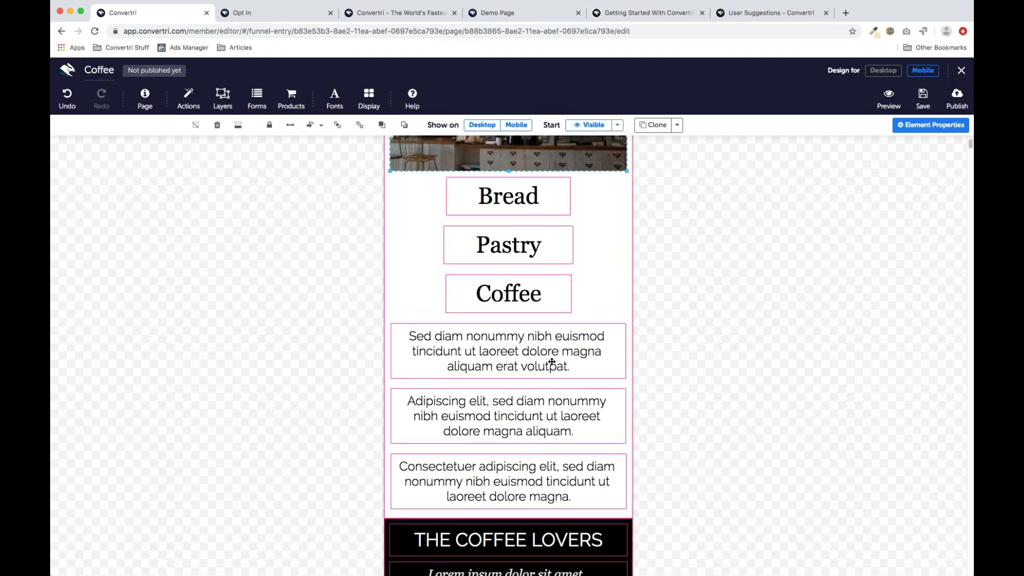
pyautogui.click(883, 71)
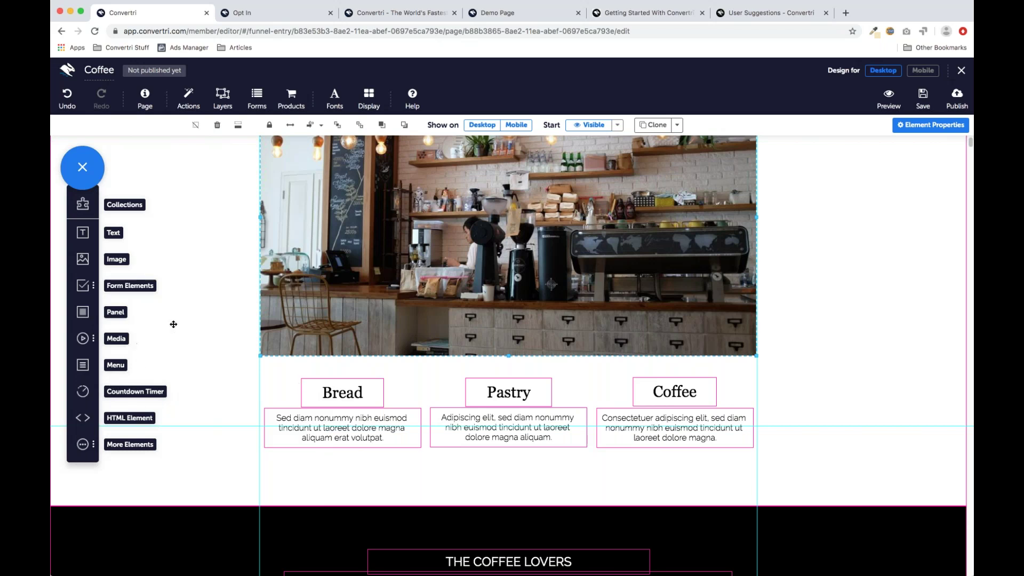
# Step: Add a panel over the Bread column, resize it to enclose the heading and description, and send it behind the text
pyautogui.moveTo(83, 317); pyautogui.dragTo(199, 441)
pyautogui.moveTo(212, 386); pyautogui.dragTo(289, 439)
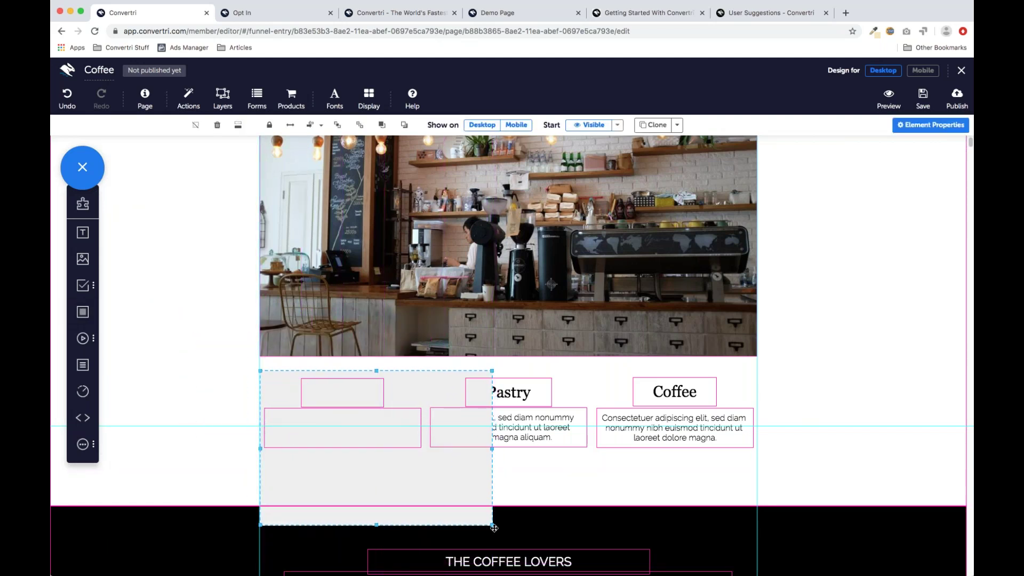
pyautogui.moveTo(493, 525); pyautogui.dragTo(426, 472)
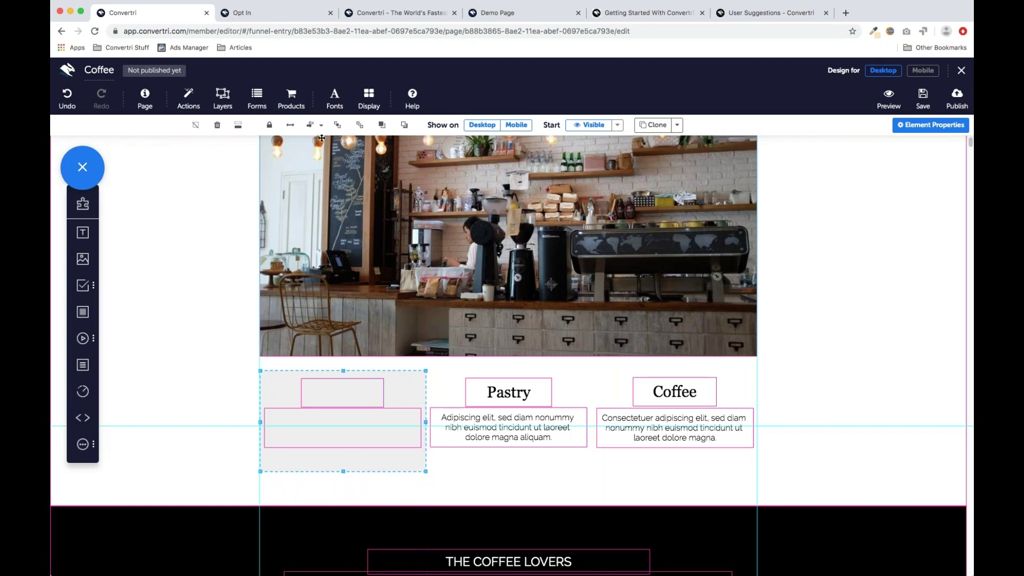
pyautogui.click(404, 125)
pyautogui.click(309, 496)
pyautogui.click(307, 460)
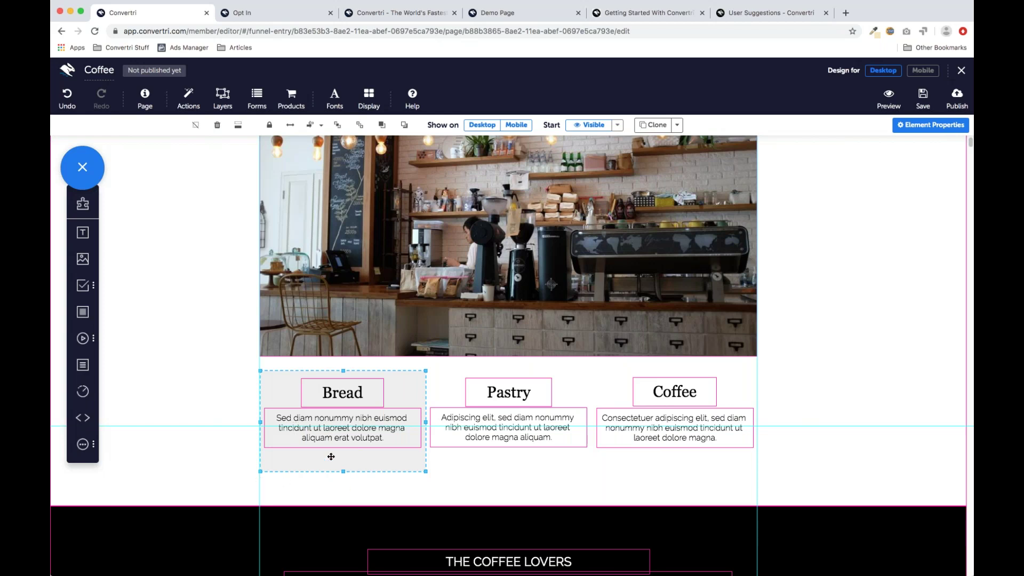
# Step: Add a column-sized panel behind the Pastry heading and description, and nudge it slightly away from the Bread panel
pyautogui.moveTo(82, 312); pyautogui.dragTo(487, 502)
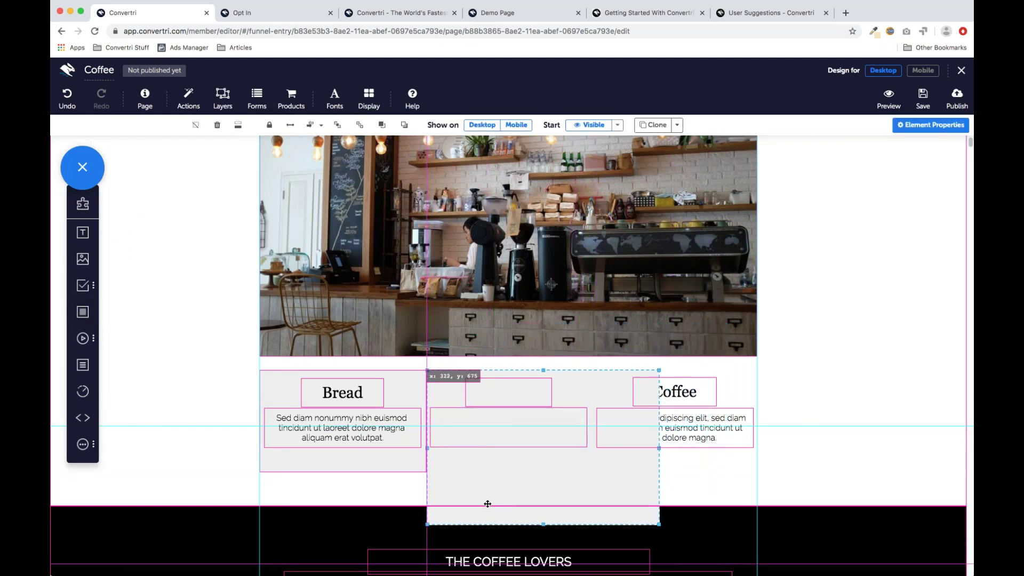
pyautogui.moveTo(656, 525); pyautogui.dragTo(591, 471)
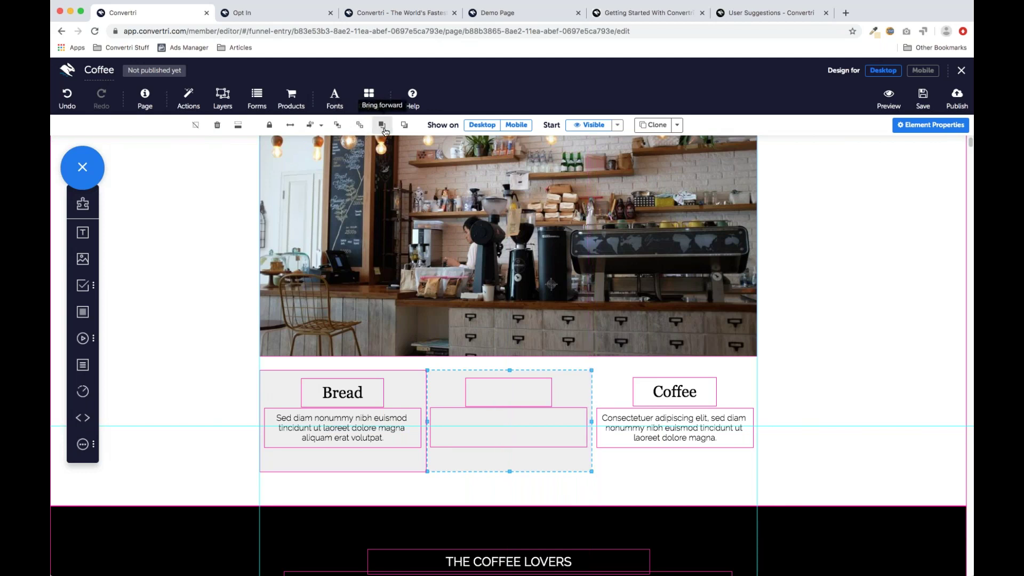
pyautogui.click(404, 126)
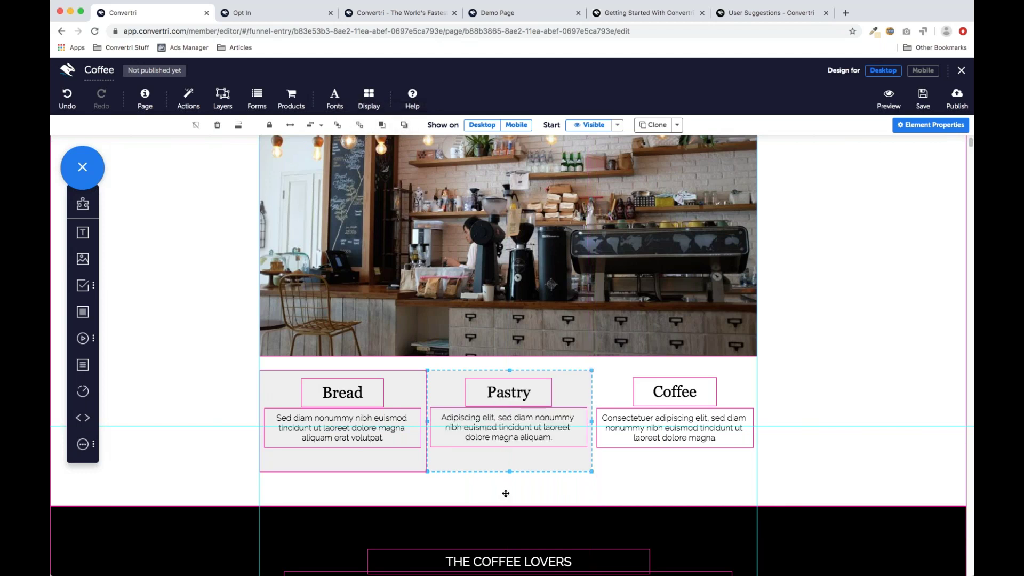
pyautogui.moveTo(453, 389); pyautogui.dragTo(456, 389)
pyautogui.click(594, 473)
pyautogui.moveTo(576, 389); pyautogui.dragTo(575, 386)
pyautogui.click(697, 495)
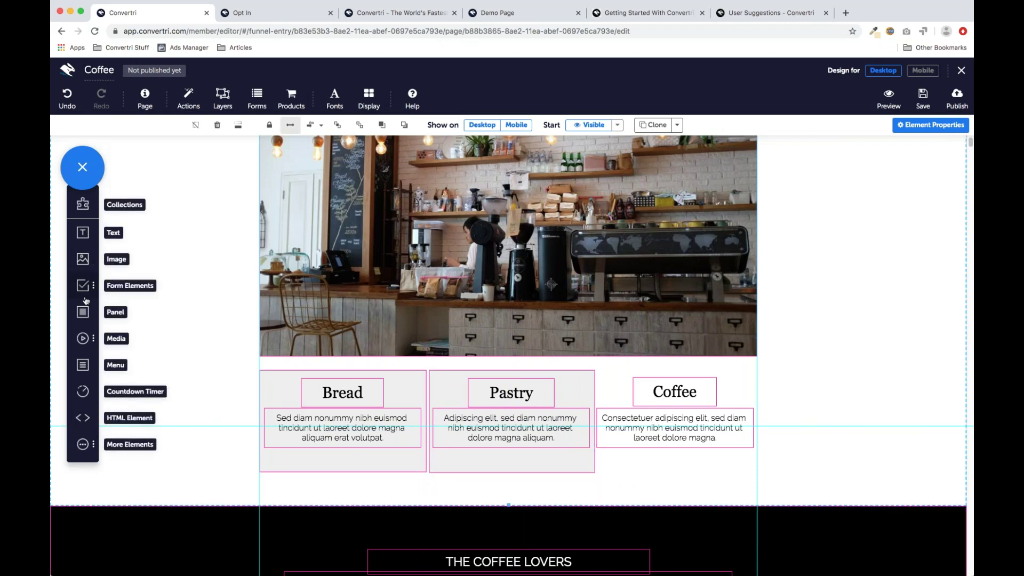
# Step: Add a panel over the Coffee column, resize it to match the neighbouring panels, and send it behind the text
pyautogui.moveTo(83, 312); pyautogui.dragTo(652, 448)
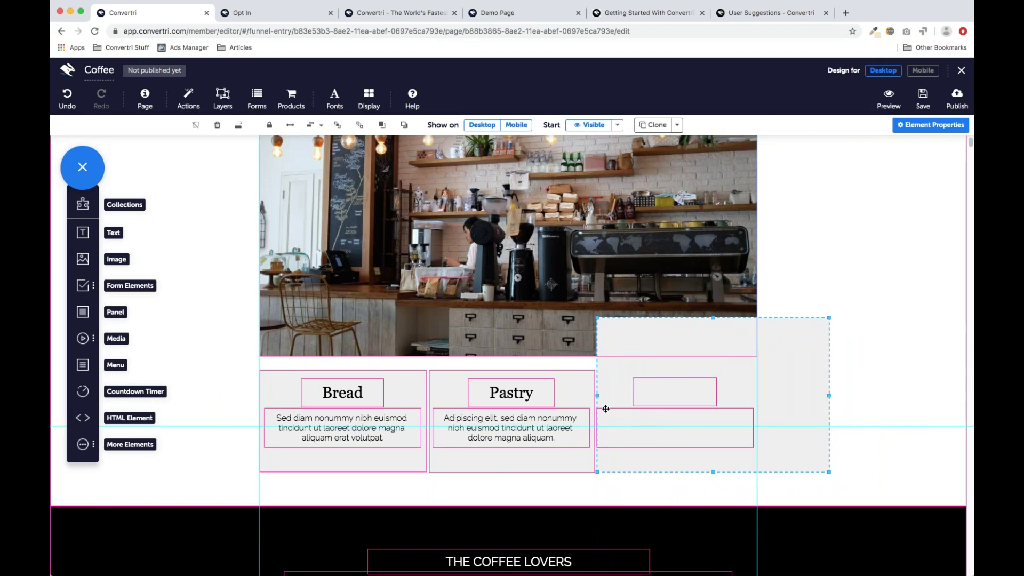
pyautogui.moveTo(597, 397); pyautogui.dragTo(596, 395)
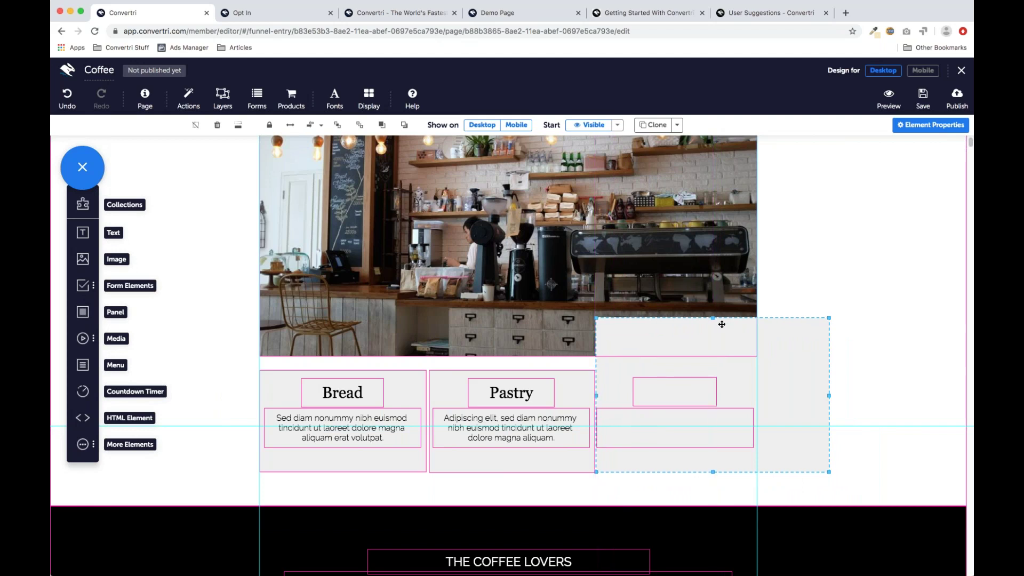
pyautogui.moveTo(715, 319); pyautogui.dragTo(714, 369)
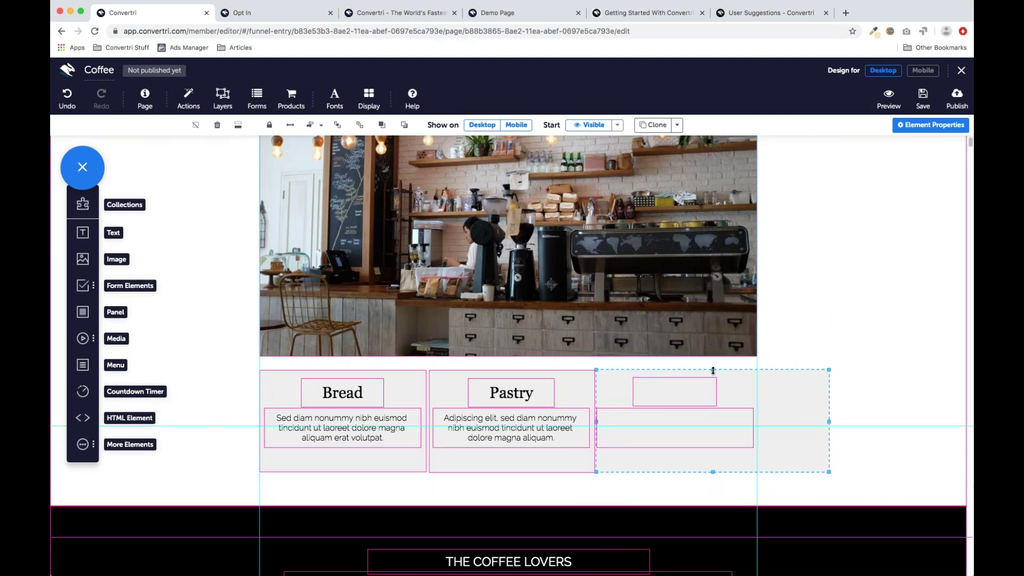
pyautogui.moveTo(828, 421); pyautogui.dragTo(758, 422)
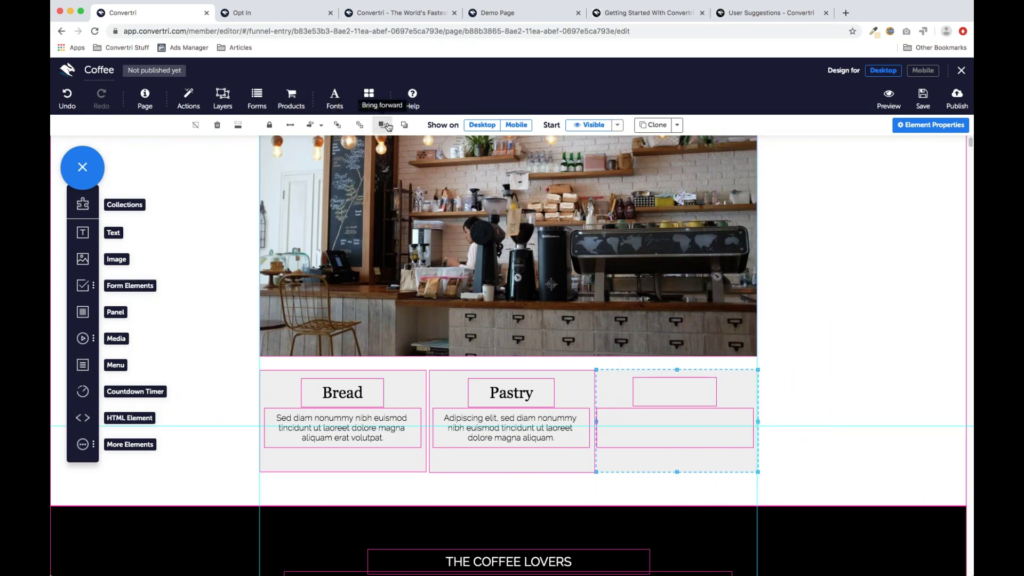
pyautogui.click(405, 128)
pyautogui.click(812, 417)
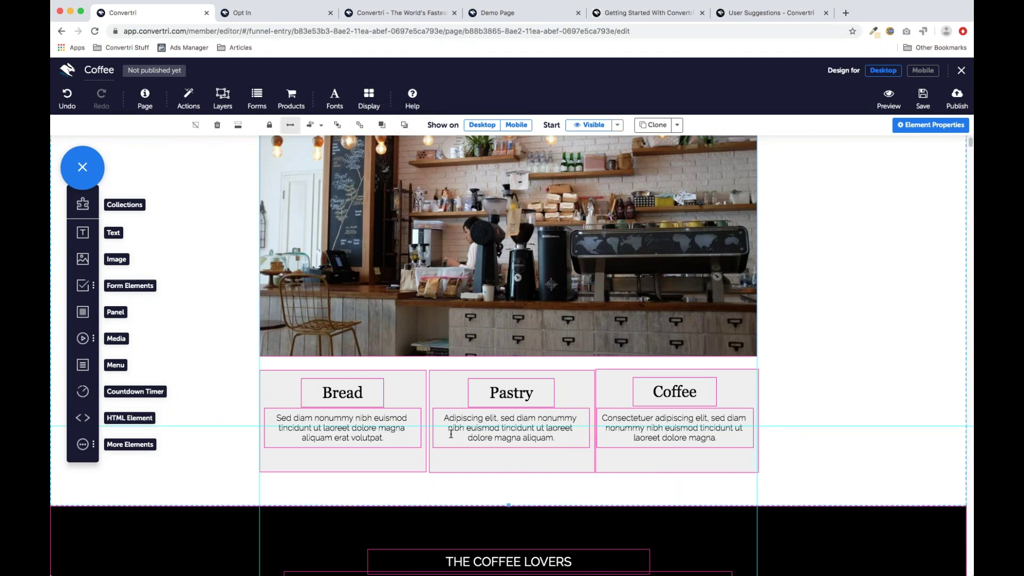
# Step: Space out the three column panels, moving the Bread panel to x -12, y 676 and nudging the Pastry and Coffee panels
pyautogui.moveTo(287, 390); pyautogui.dragTo(280, 391)
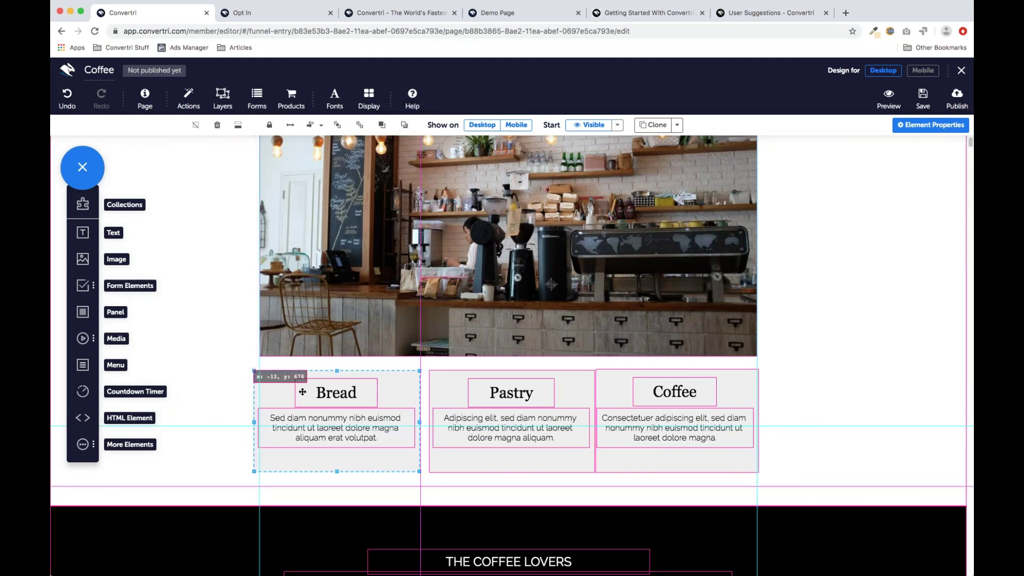
pyautogui.click(447, 388)
pyautogui.moveTo(447, 388); pyautogui.dragTo(444, 388)
pyautogui.moveTo(612, 389); pyautogui.dragTo(613, 388)
pyautogui.click(393, 385)
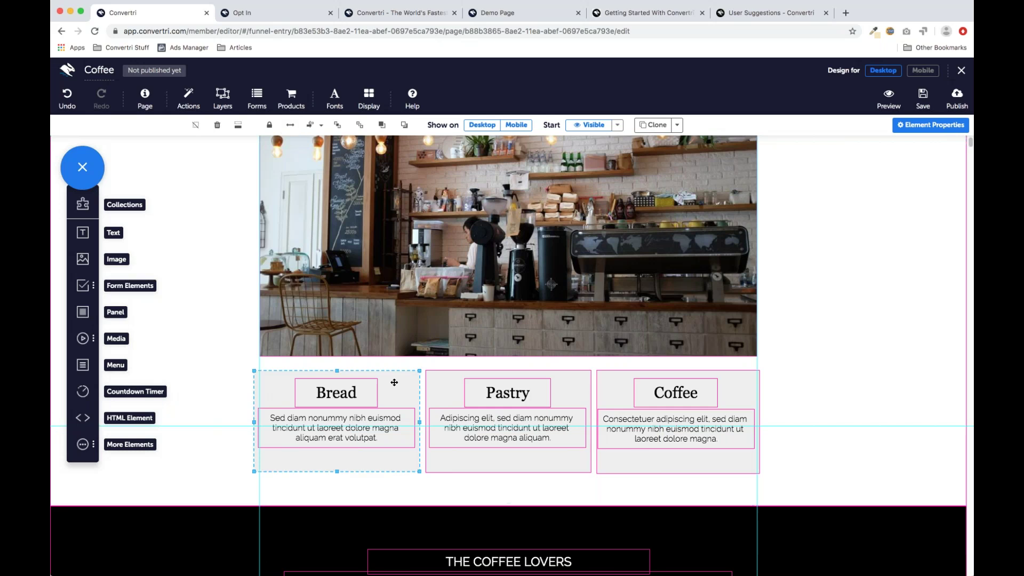
# Step: Examine how the Bread, Pastry and Coffee panels stack with their descriptions in the mobile design, comparing with the desktop design
pyautogui.click(924, 71)
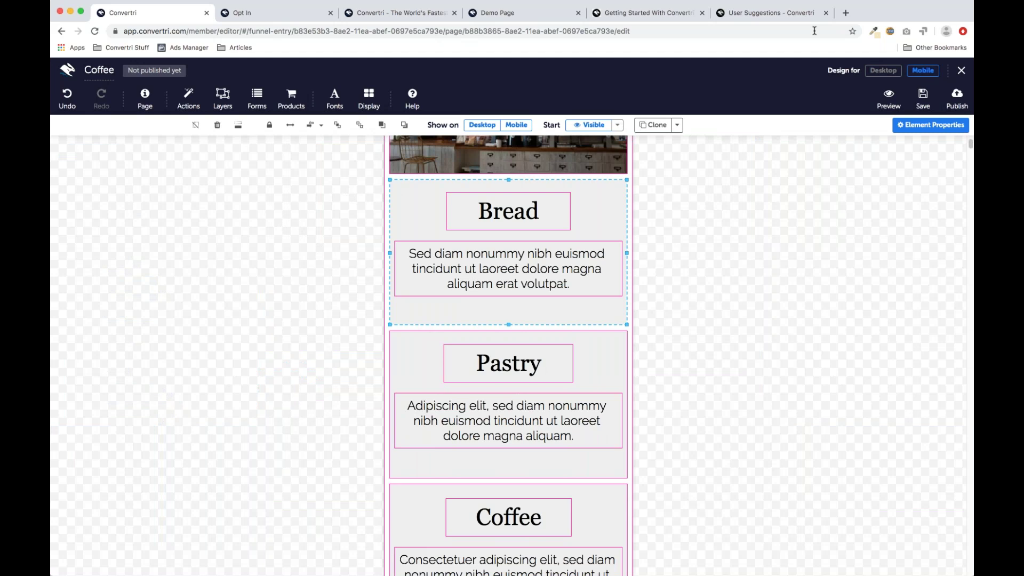
pyautogui.click(898, 71)
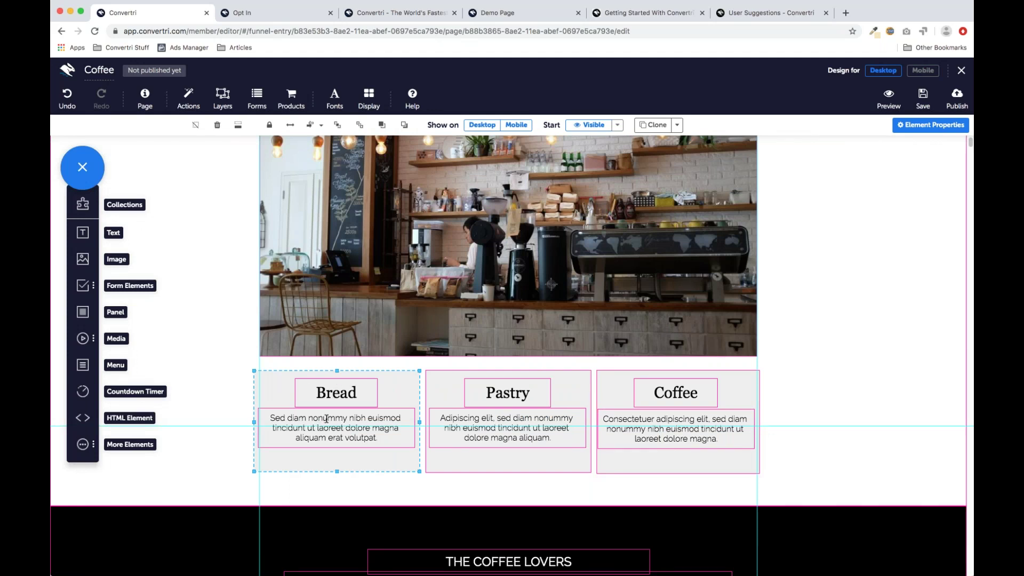
pyautogui.click(923, 71)
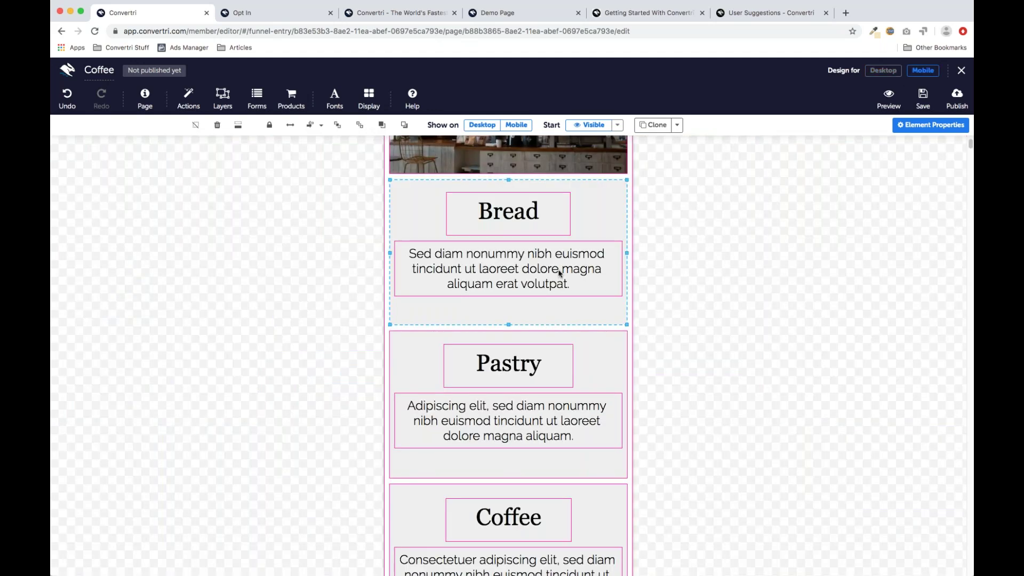
pyautogui.scroll(-4, 554, 258)
pyautogui.scroll(3, 546, 276)
pyautogui.scroll(-2, 520, 358)
pyautogui.scroll(3, 534, 362)
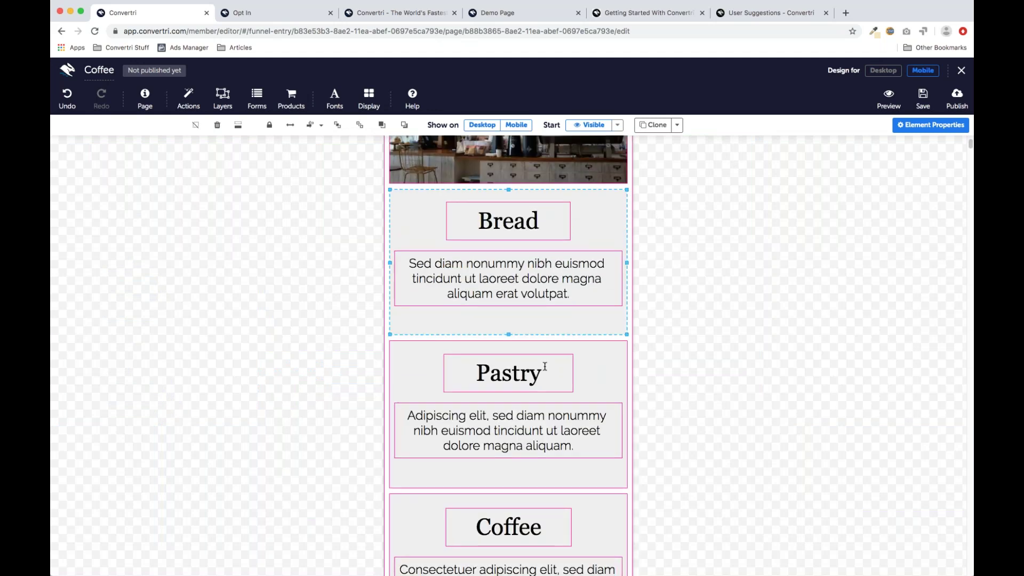
pyautogui.scroll(-3, 545, 367)
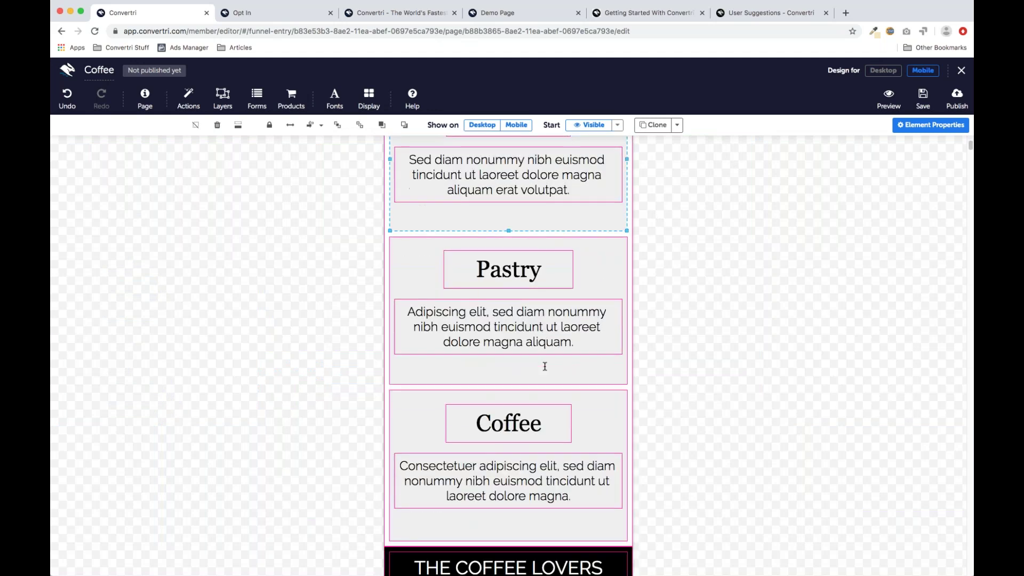
# Step: Return to the desktop design and review the outlined testimonial section under The Coffee Lovers
pyautogui.click(881, 70)
pyautogui.scroll(-1, 531, 351)
pyautogui.scroll(-5, 531, 350)
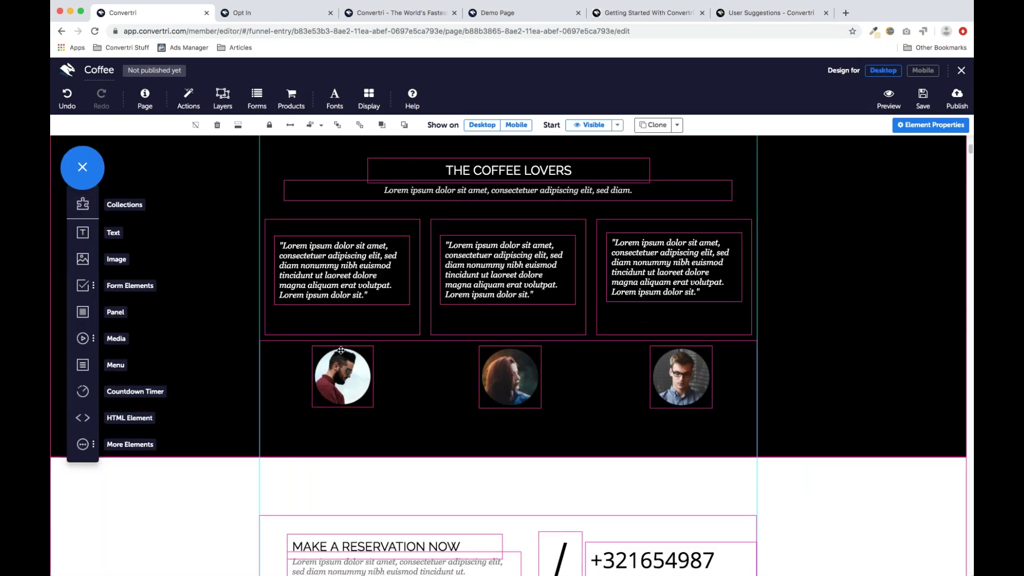
# Step: Delete the wide panel behind the three portraits in The Coffee Lovers section
pyautogui.click(408, 373)
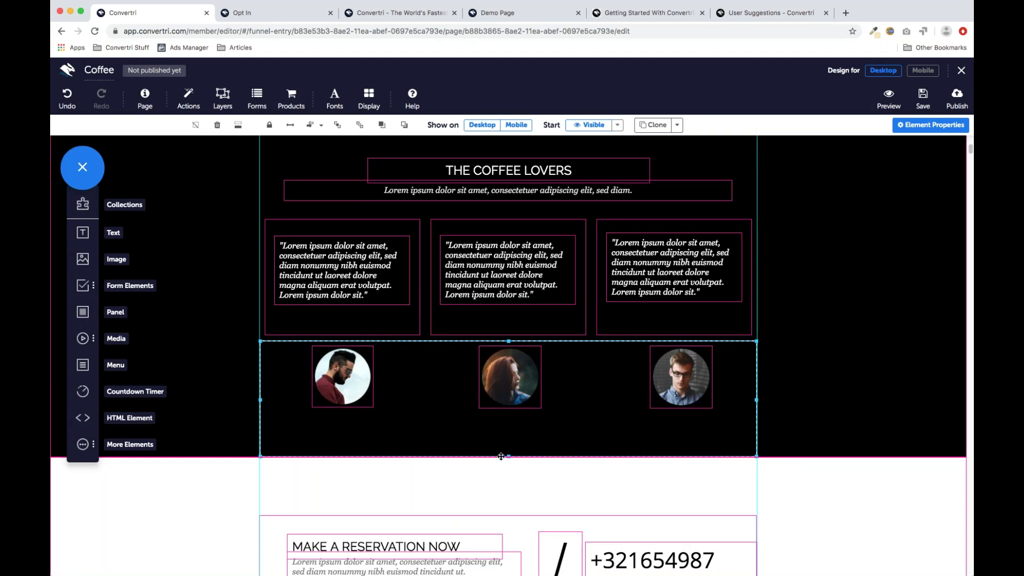
pyautogui.moveTo(507, 457); pyautogui.dragTo(445, 433)
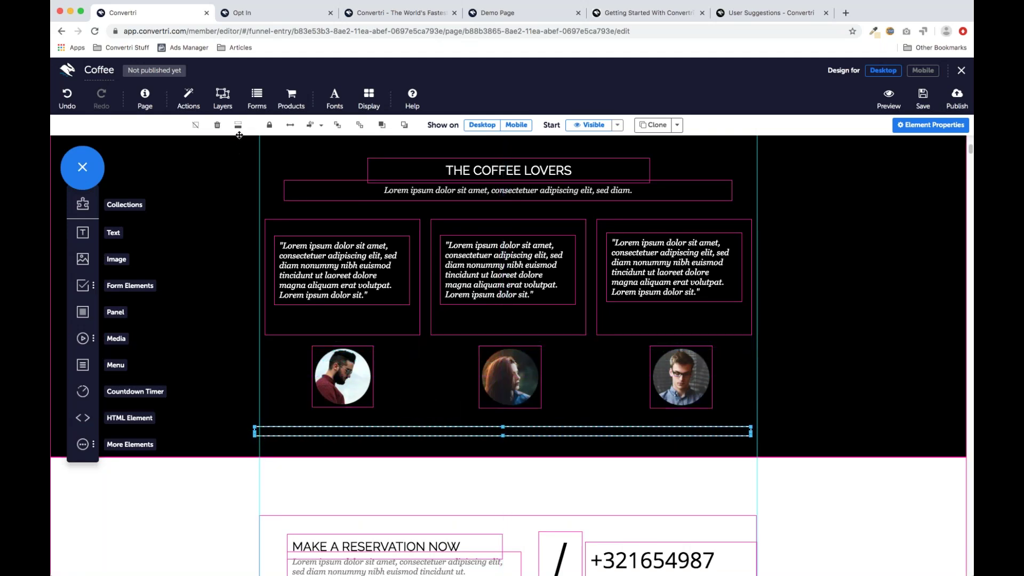
pyautogui.click(217, 125)
# Step: Extend the first testimonial panel downward and move the first portrait up beneath its quote so the panel encloses both
pyautogui.click(380, 321)
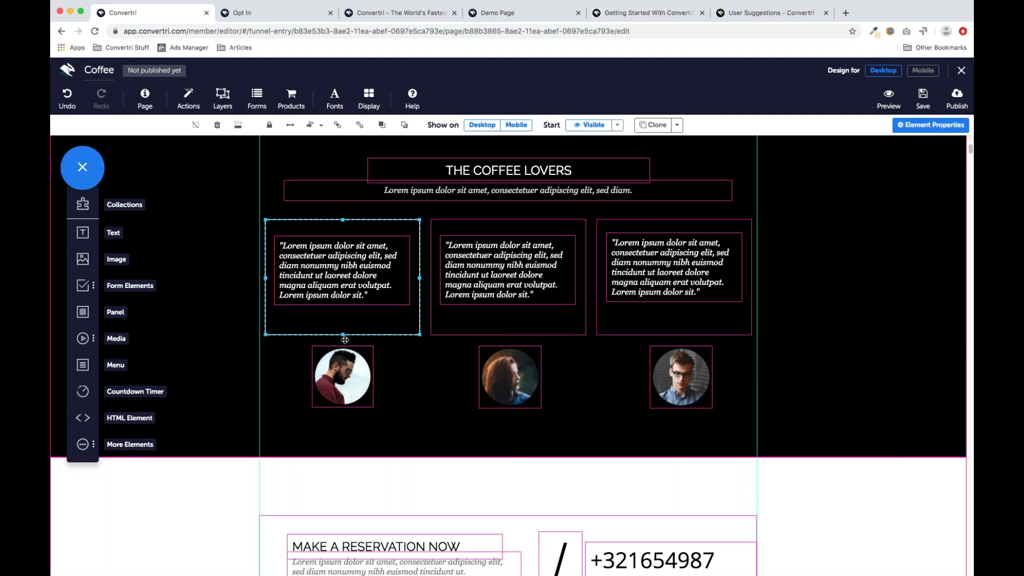
pyautogui.moveTo(343, 335); pyautogui.dragTo(343, 414)
pyautogui.click(345, 378)
pyautogui.moveTo(344, 378); pyautogui.dragTo(345, 347)
pyautogui.click(343, 408)
pyautogui.moveTo(343, 414); pyautogui.dragTo(343, 389)
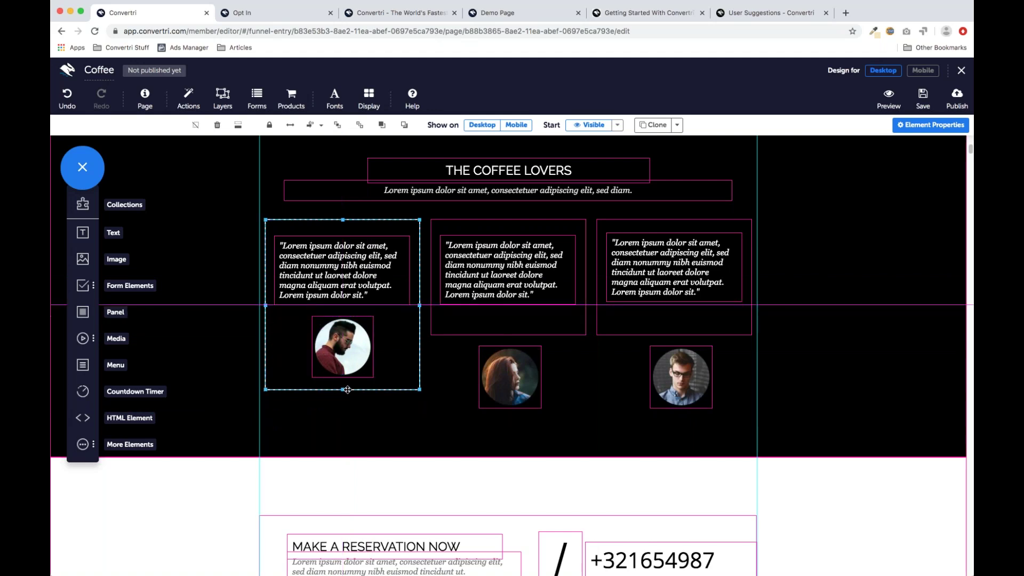
# Step: Move the second and third portraits up beneath their quotes and extend both testimonial panels to enclose them
pyautogui.click(510, 325)
pyautogui.moveTo(513, 377)
pyautogui.mouseDown()
pyautogui.moveTo(515, 350)
pyautogui.moveTo(508, 391)
pyautogui.mouseUp()
pyautogui.click(550, 320)
pyautogui.click(664, 327)
pyautogui.moveTo(676, 375); pyautogui.dragTo(670, 344)
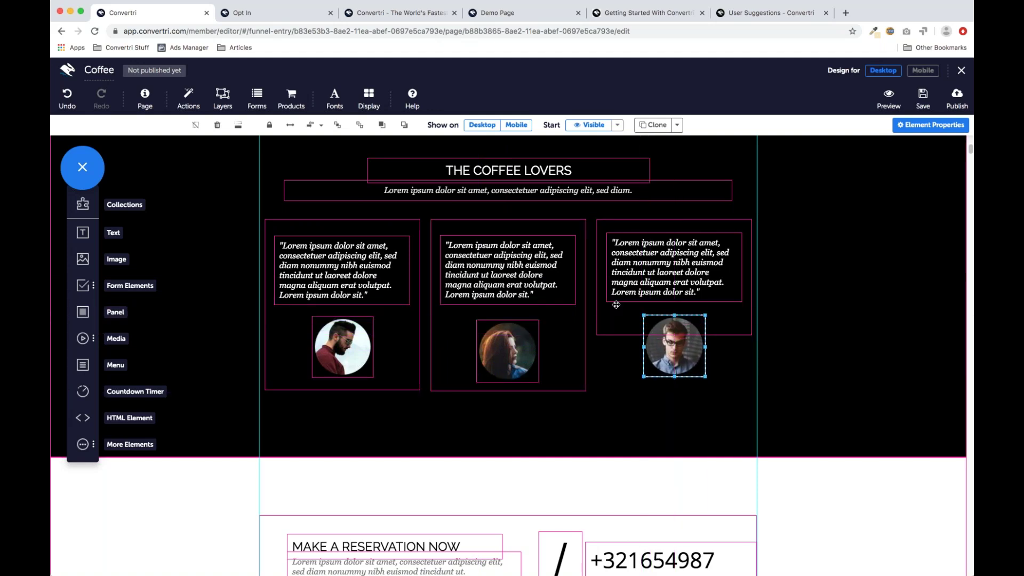
pyautogui.click(629, 324)
pyautogui.moveTo(673, 335); pyautogui.dragTo(667, 391)
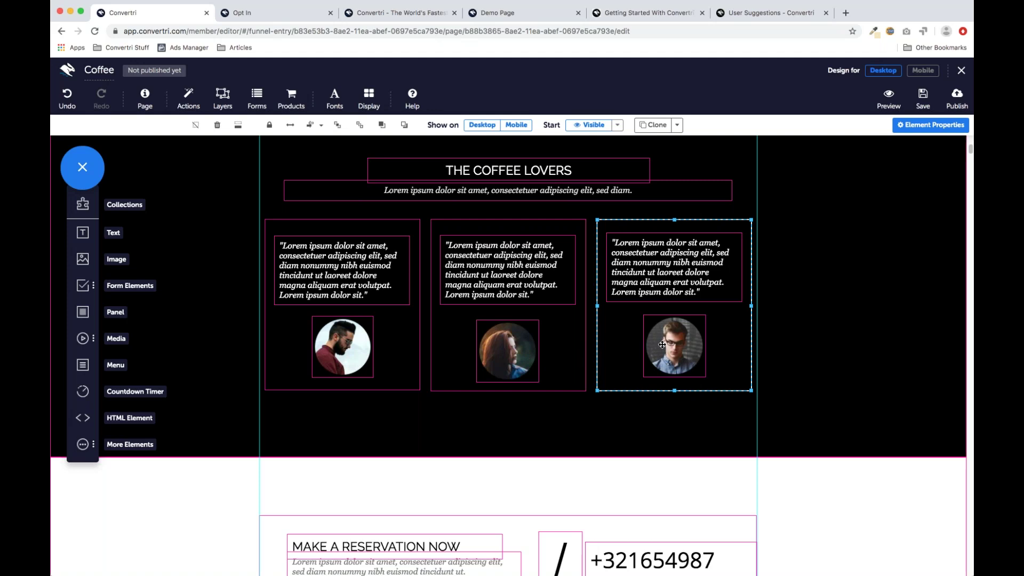
# Step: Select all three testimonial portraits and top-align them
pyautogui.click(501, 367)
pyautogui.keyDown('shift'); pyautogui.click(326, 349); pyautogui.keyUp('shift')
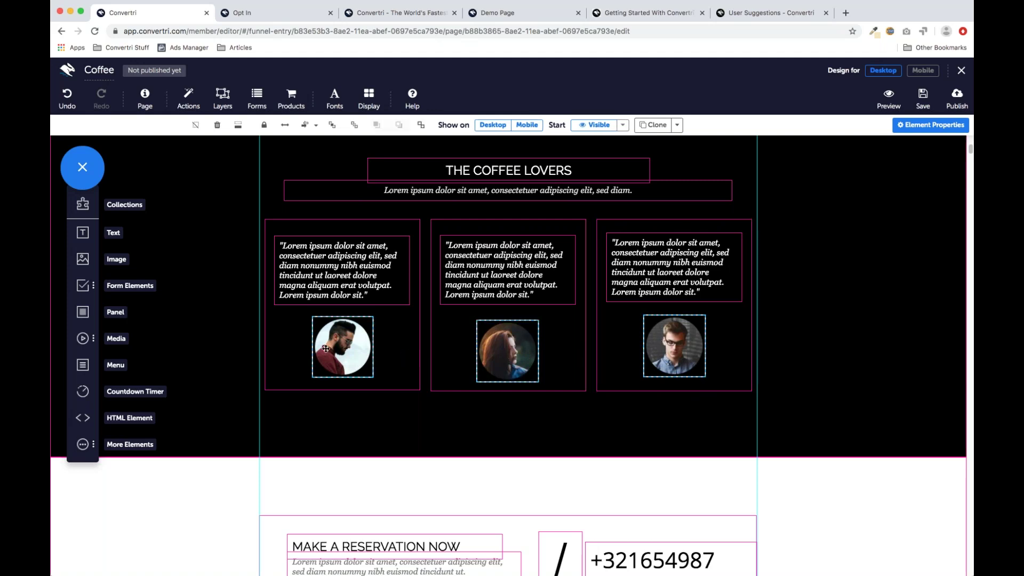
pyautogui.click(315, 126)
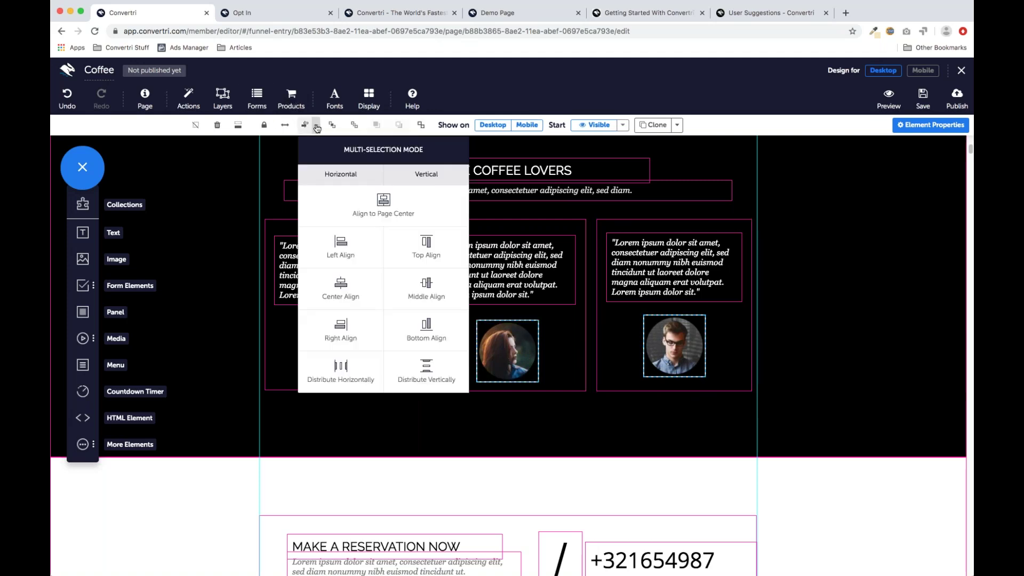
pyautogui.click(427, 242)
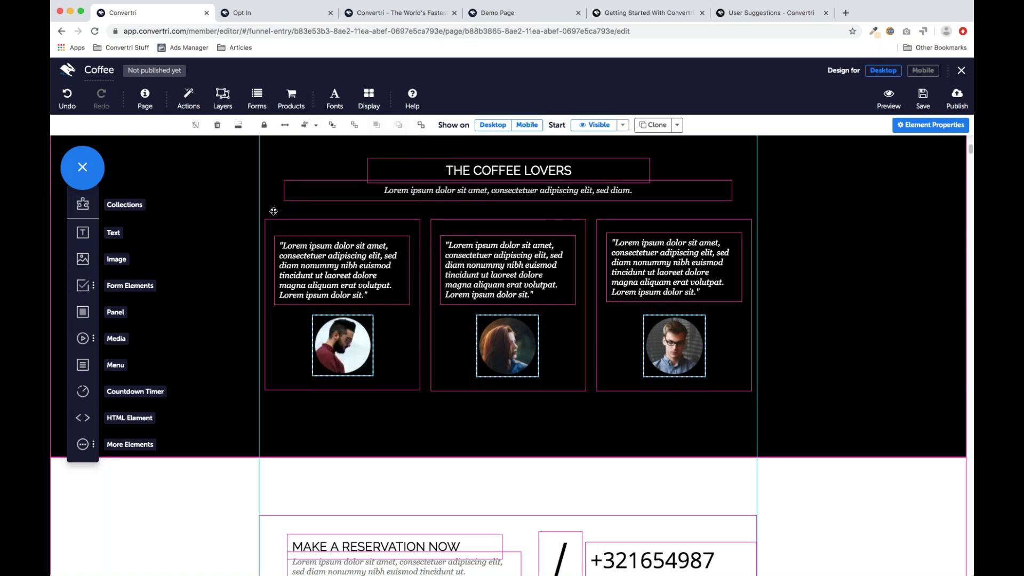
pyautogui.click(592, 409)
# Step: Examine how the testimonial panels, contact details and social icons stack in the mobile design
pyautogui.scroll(-3, 593, 409)
pyautogui.scroll(3, 592, 408)
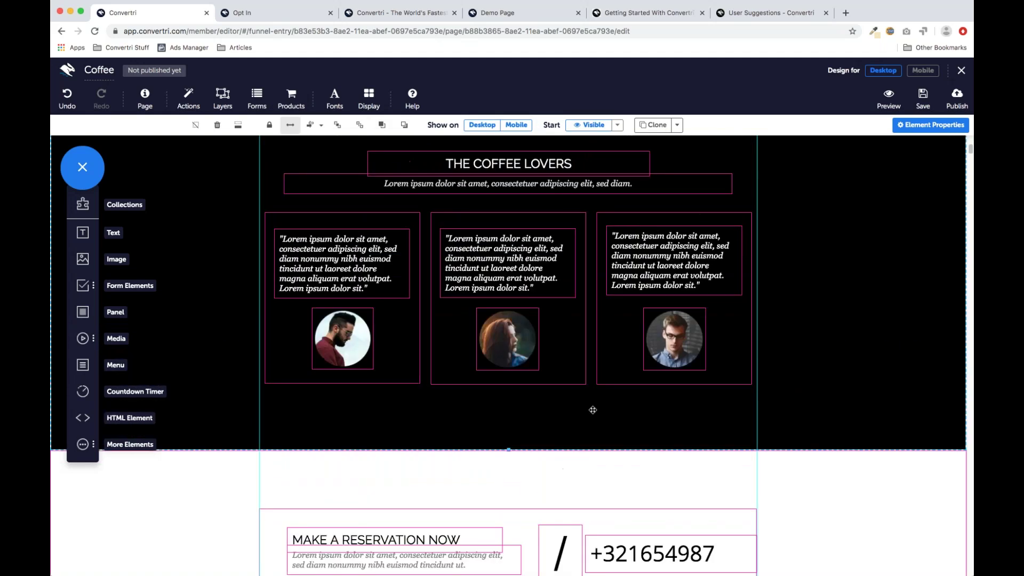
pyautogui.click(402, 220)
pyautogui.click(923, 70)
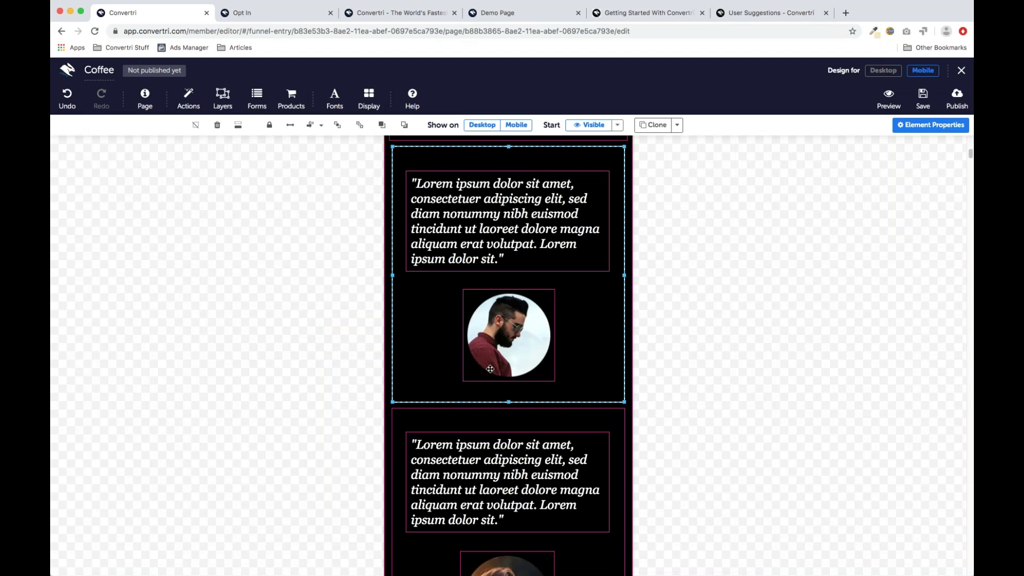
pyautogui.scroll(-2, 516, 339)
pyautogui.scroll(-7, 515, 340)
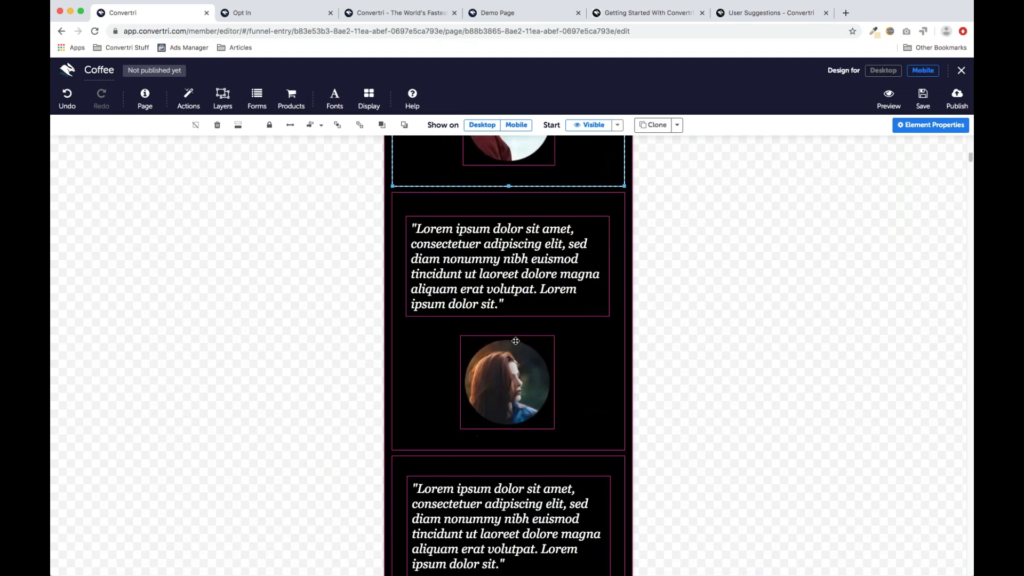
pyautogui.scroll(-10, 517, 344)
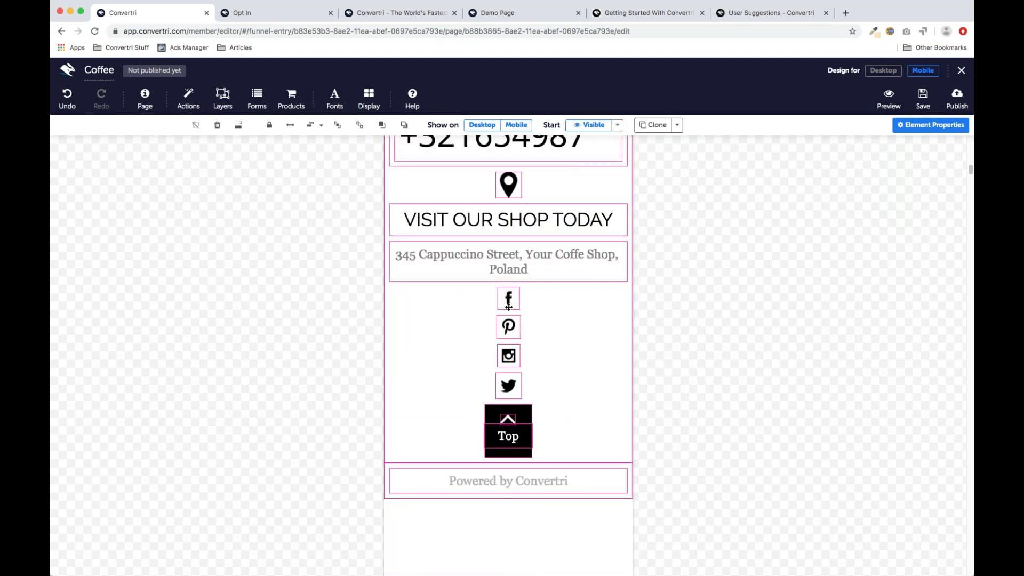
# Step: In the desktop design, add a panel over the four social icons below the shop address and shrink it to fit around them
pyautogui.click(883, 71)
pyautogui.scroll(-5, 528, 376)
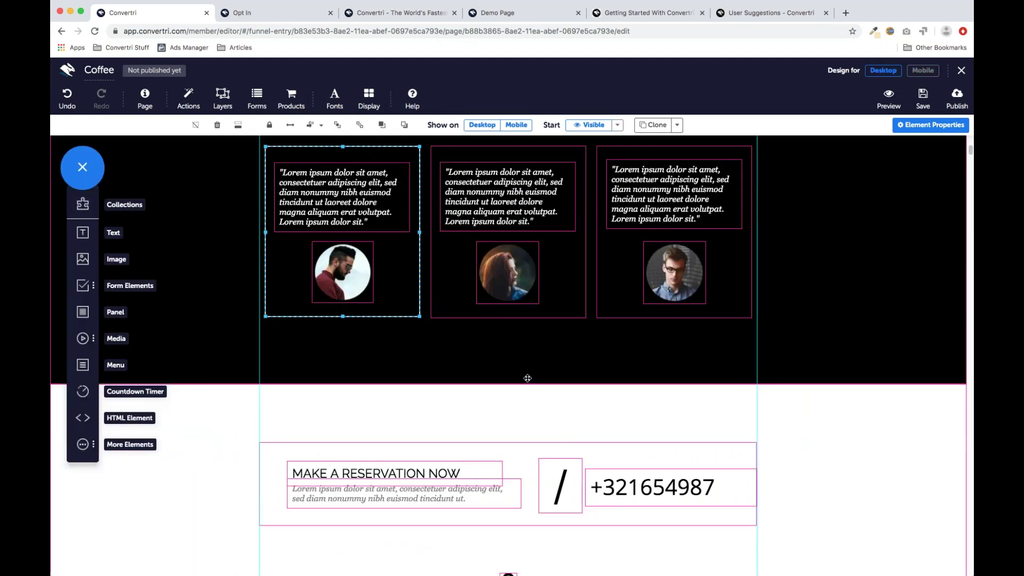
pyautogui.scroll(-3, 540, 367)
pyautogui.scroll(3, 569, 341)
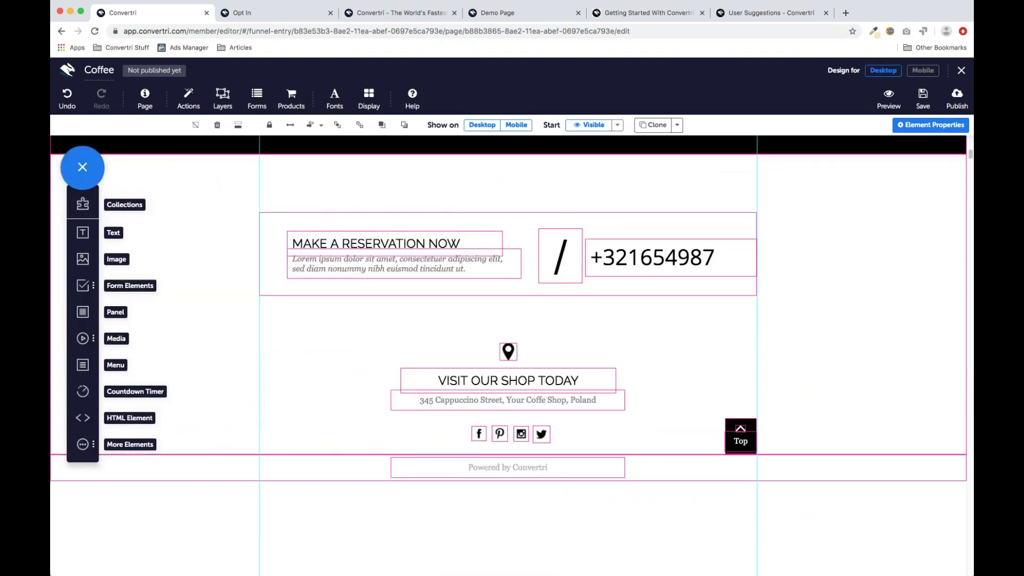
pyautogui.moveTo(83, 312); pyautogui.dragTo(442, 437)
pyautogui.moveTo(487, 487); pyautogui.dragTo(517, 498)
pyautogui.scroll(-1, 624, 485)
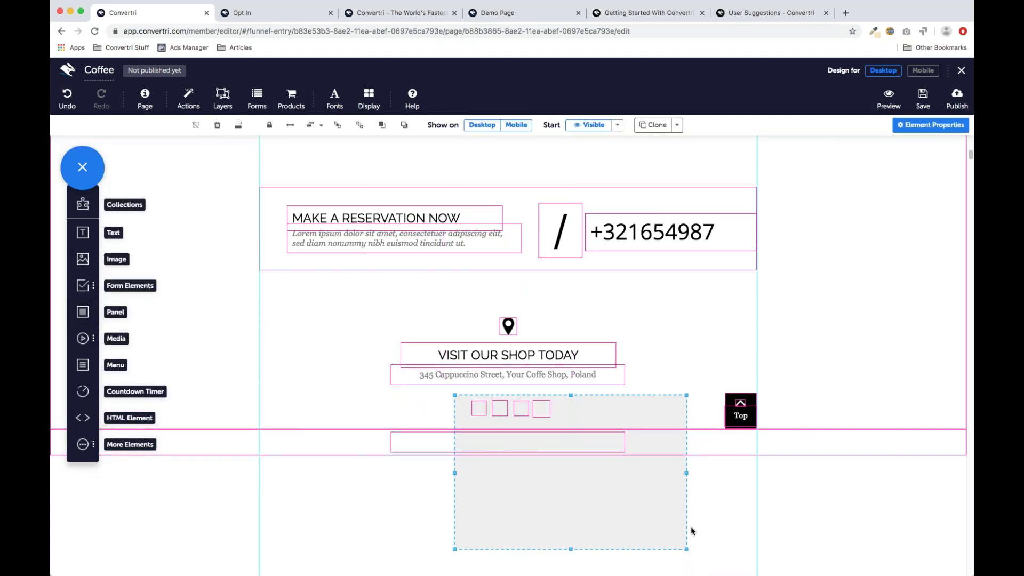
pyautogui.moveTo(687, 550); pyautogui.dragTo(567, 421)
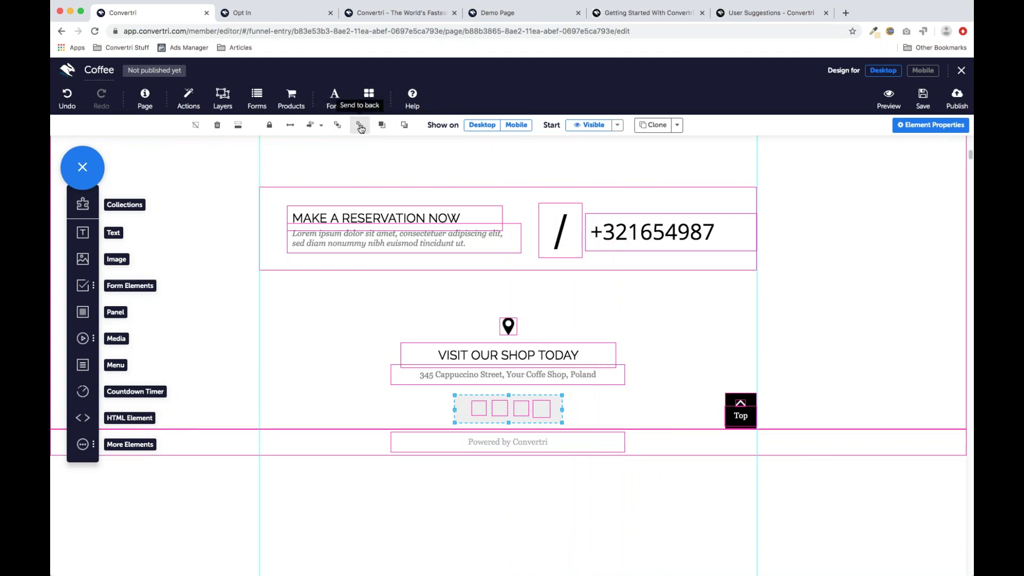
# Step: Send the new panel backward behind the social icons and widen it slightly to about 225 px
pyautogui.click(398, 129)
pyautogui.click(399, 129)
pyautogui.click(398, 129)
pyautogui.click(398, 129)
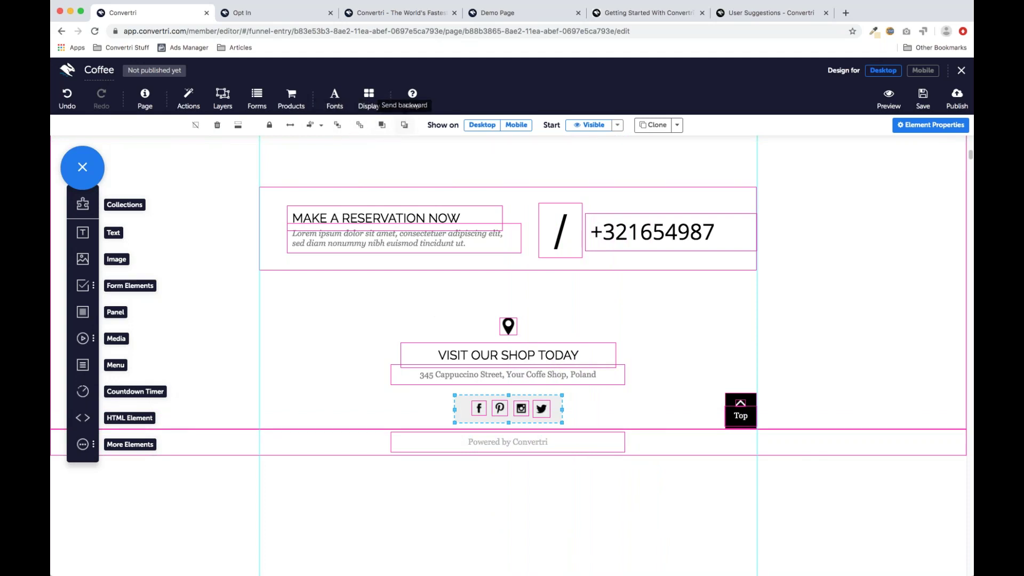
pyautogui.click(564, 407)
pyautogui.click(563, 408)
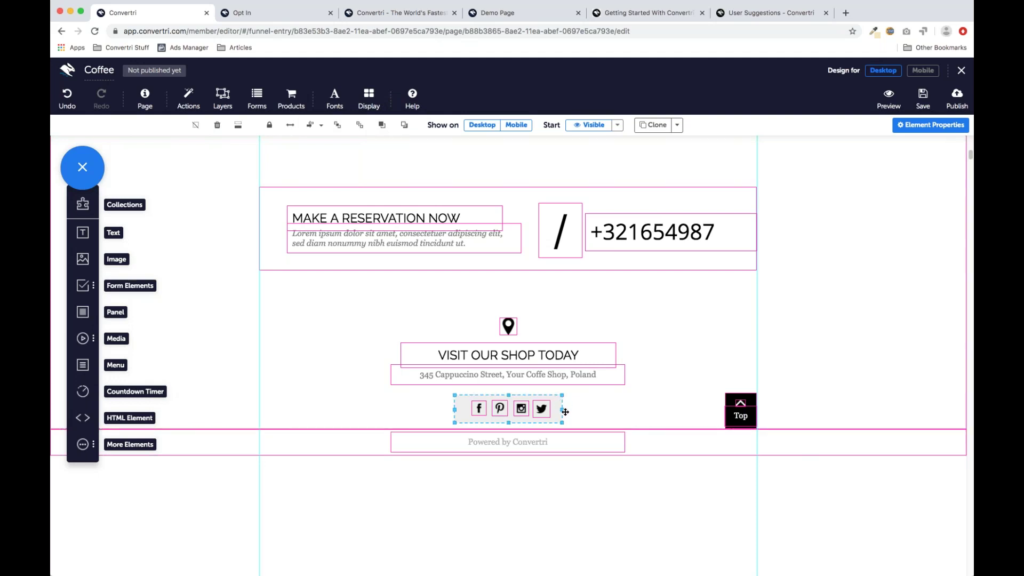
pyautogui.moveTo(563, 409); pyautogui.dragTo(570, 410)
pyautogui.click(596, 404)
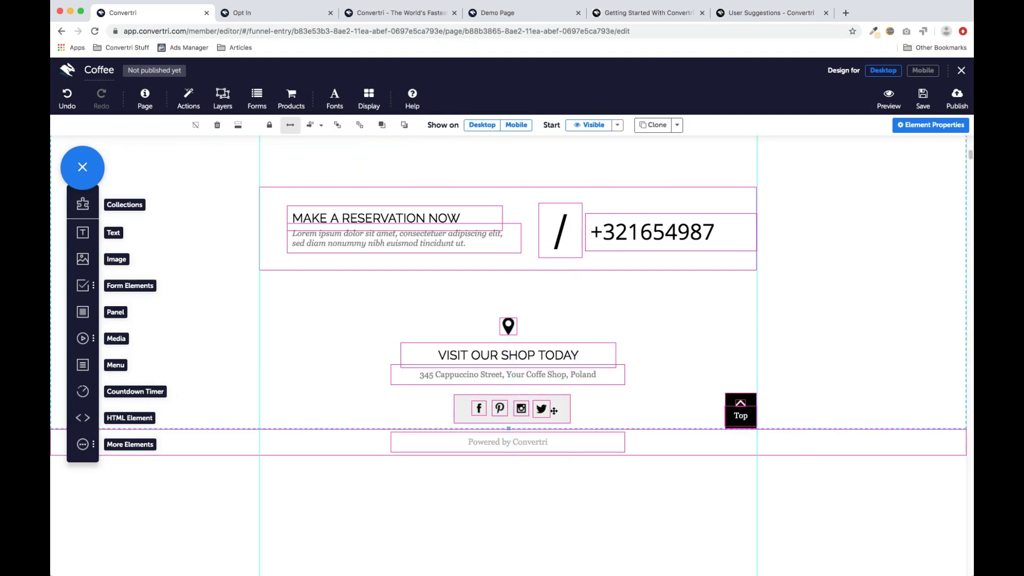
# Step: Open the social icon panel's positioning properties and check the icons' arrangement in the mobile design
pyautogui.click(564, 403)
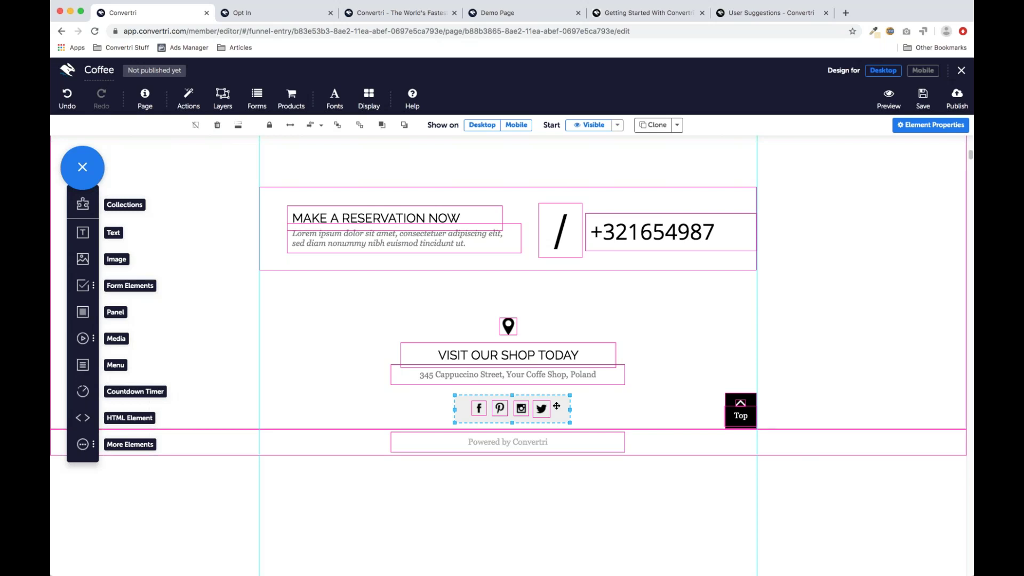
pyautogui.click(927, 131)
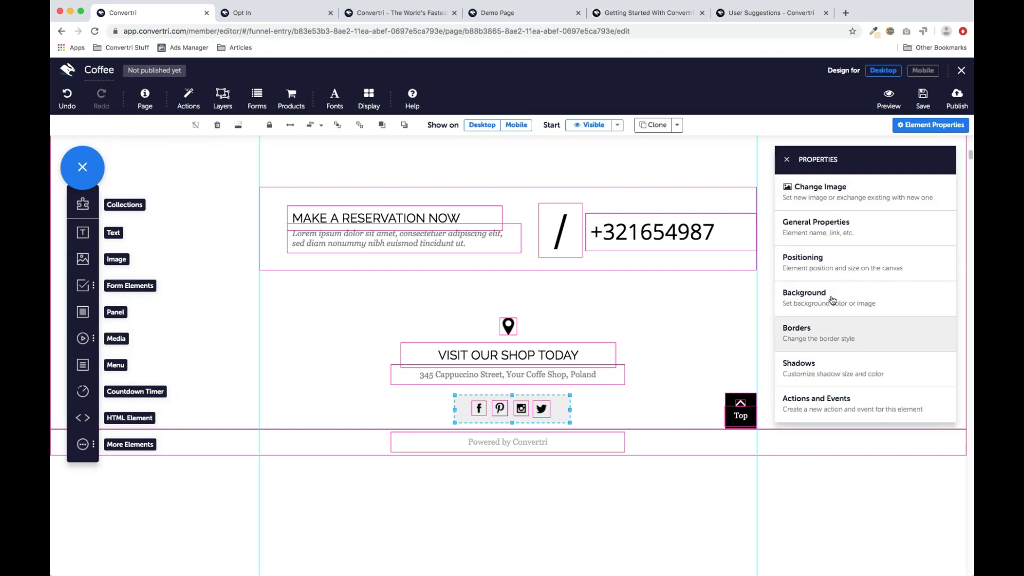
pyautogui.click(844, 264)
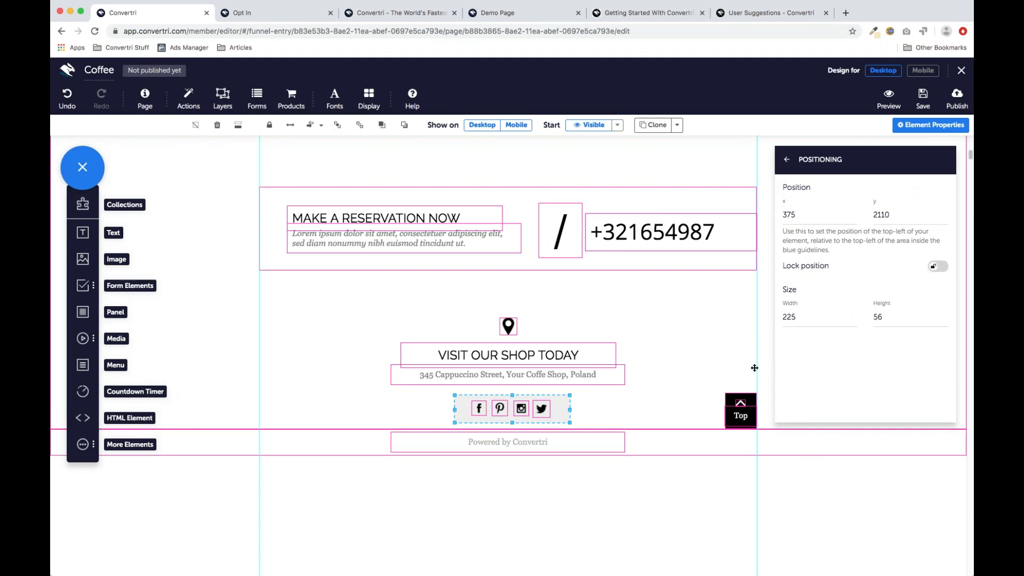
pyautogui.click(922, 70)
pyautogui.scroll(2, 525, 215)
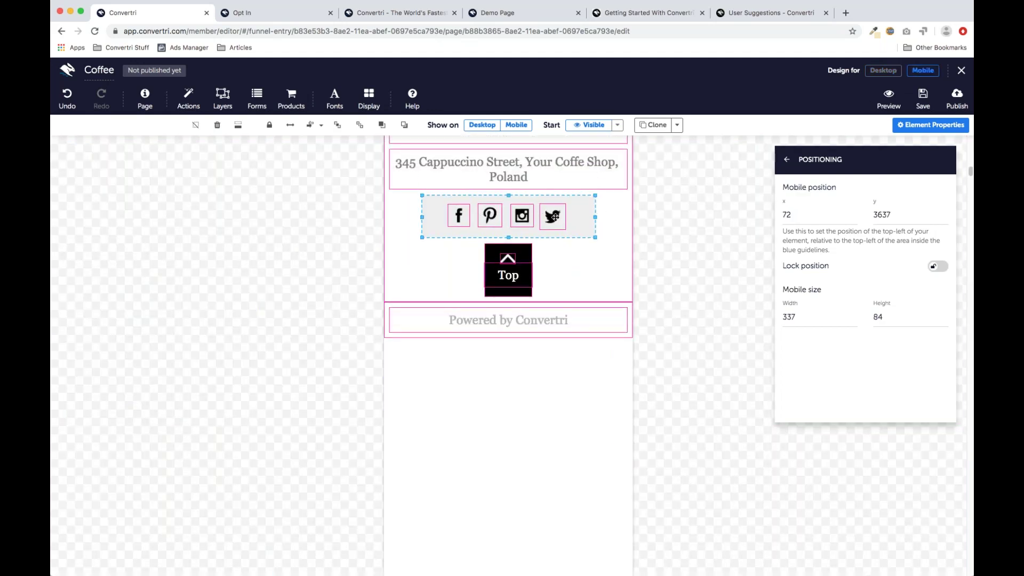
# Step: Try widening the social icon panel to about 362 px on desktop and examine the icons in the mobile design
pyautogui.click(890, 71)
pyautogui.scroll(-8, 576, 363)
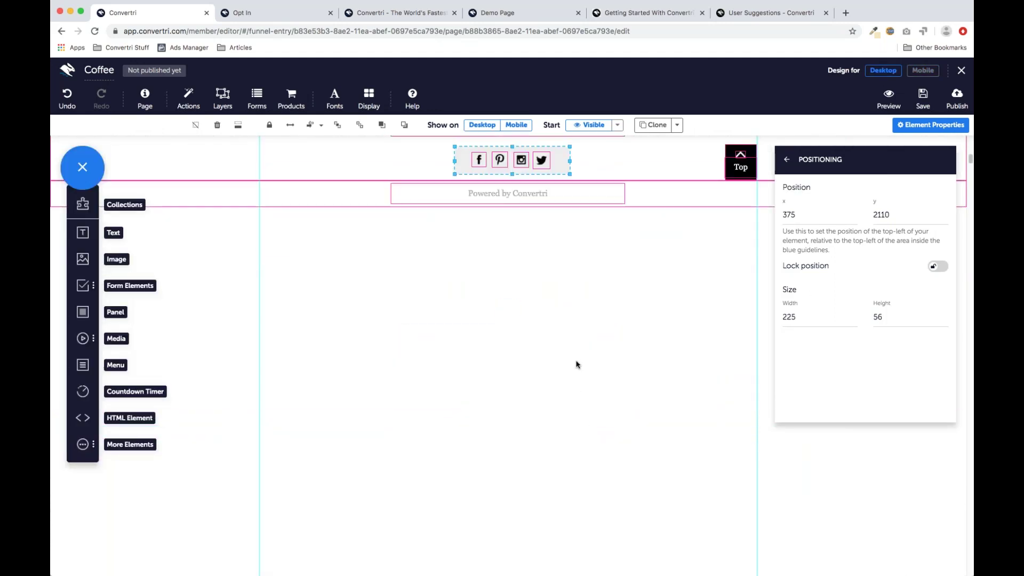
pyautogui.scroll(3, 576, 299)
pyautogui.moveTo(570, 253); pyautogui.dragTo(641, 253)
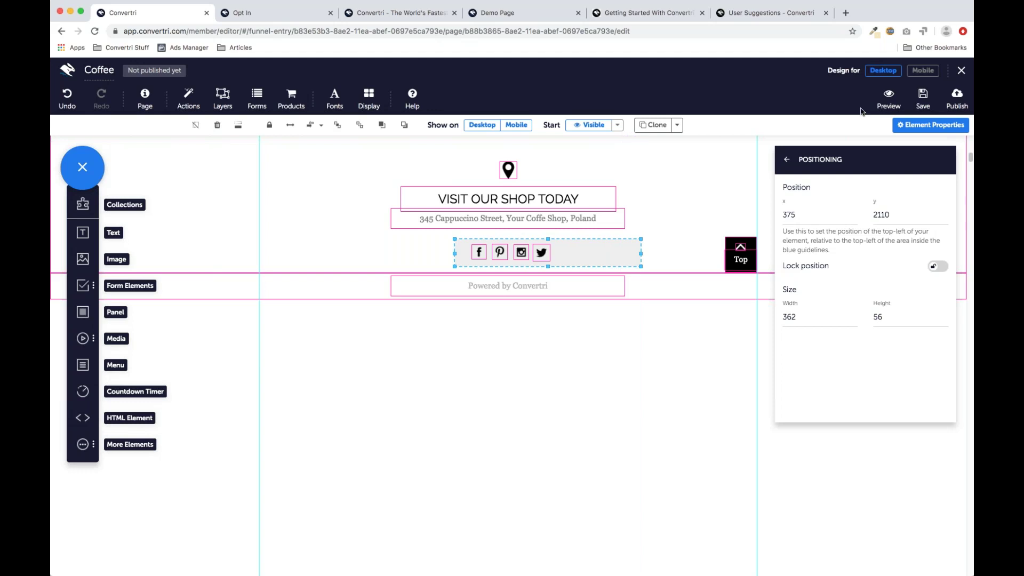
pyautogui.click(923, 71)
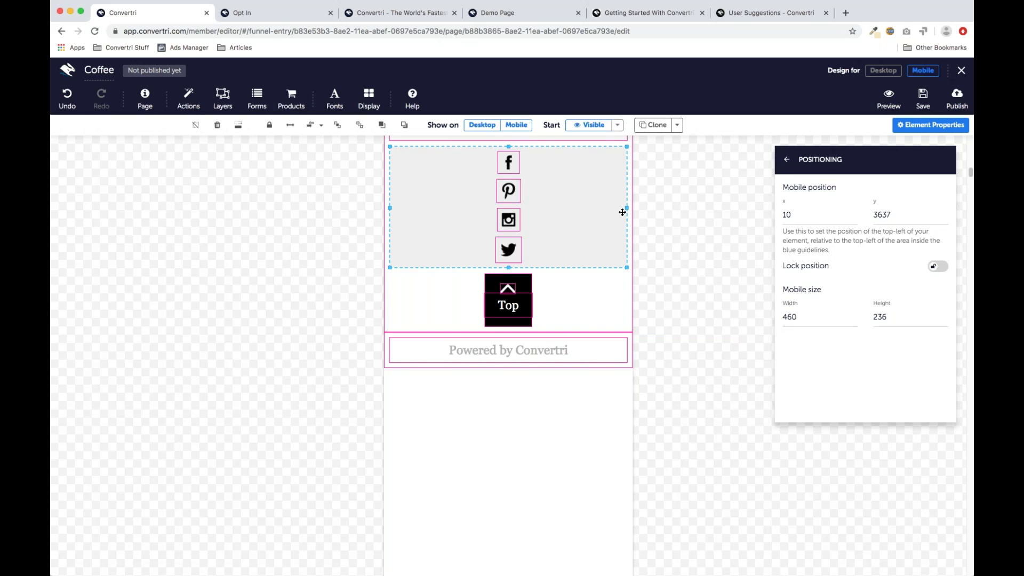
# Step: Narrow the social icon panel to about 228 px in the desktop design and check the icons in the mobile design
pyautogui.click(883, 71)
pyautogui.scroll(-2, 747, 213)
pyautogui.scroll(3, 643, 280)
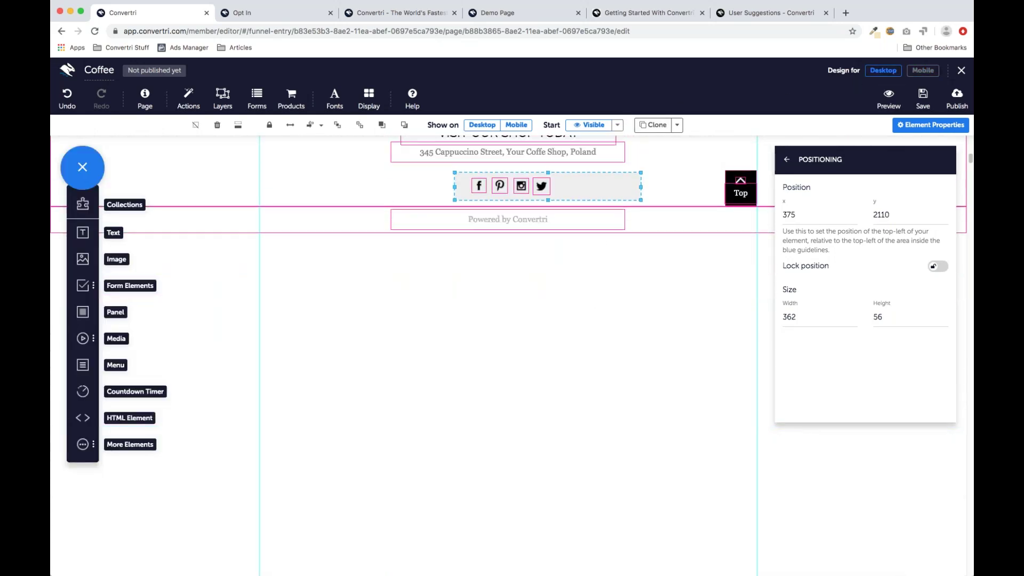
pyautogui.moveTo(642, 280); pyautogui.dragTo(573, 277)
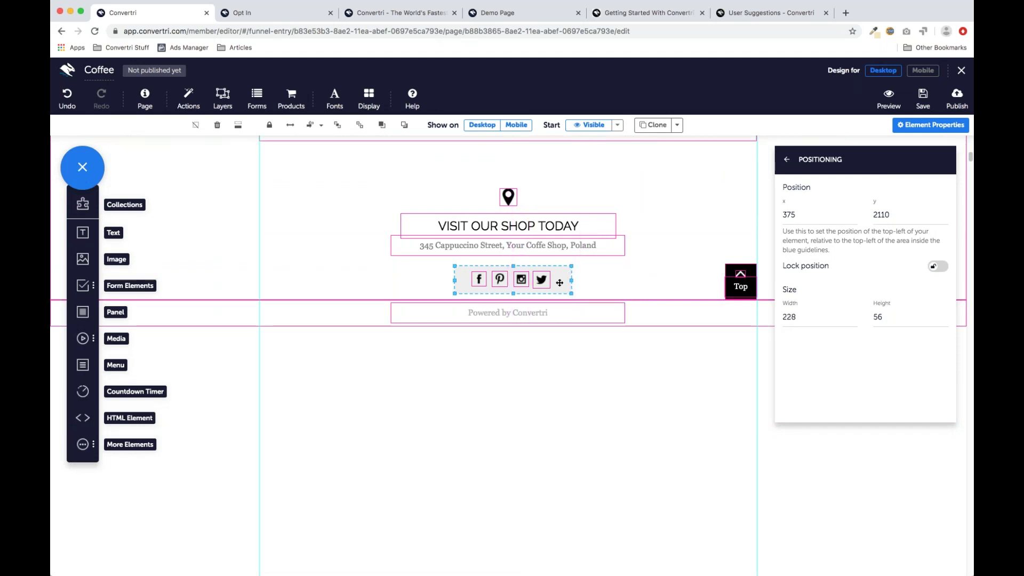
pyautogui.click(923, 70)
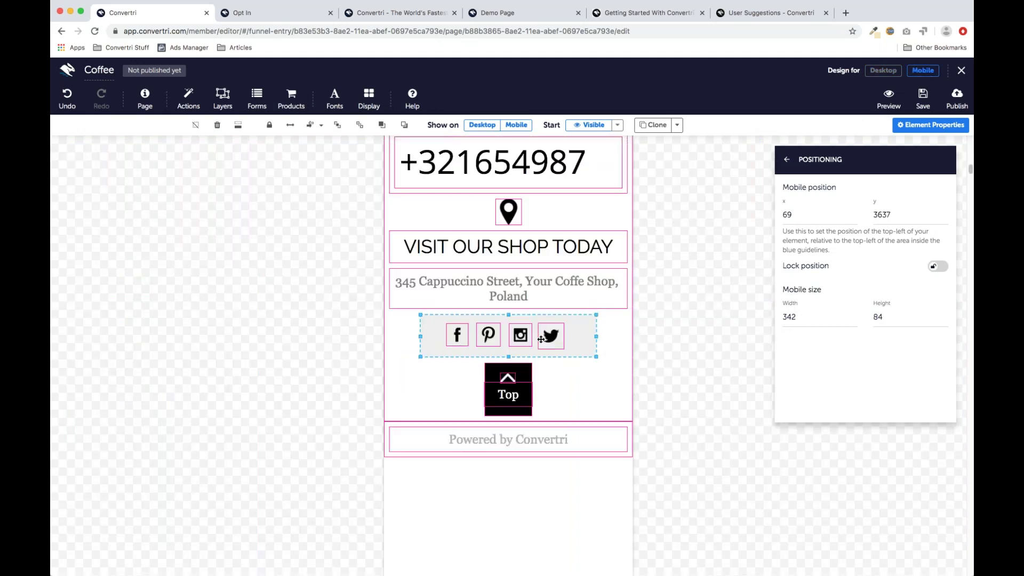
pyautogui.scroll(3, 574, 373)
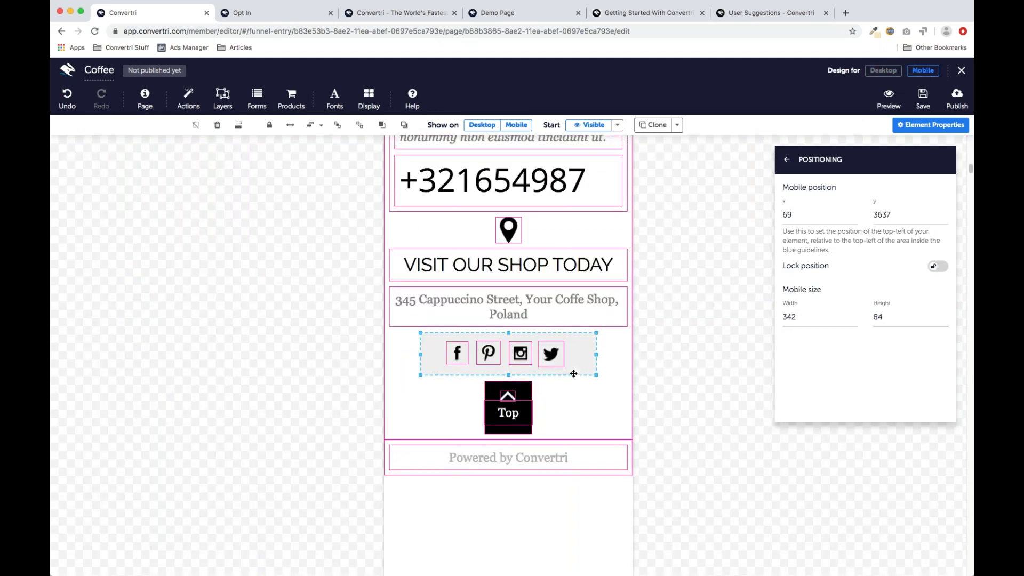
# Step: Return to the desktop design and review the page from the social icons up to the Bread, Pastry and Coffee panels
pyautogui.click(883, 70)
pyautogui.scroll(10, 571, 298)
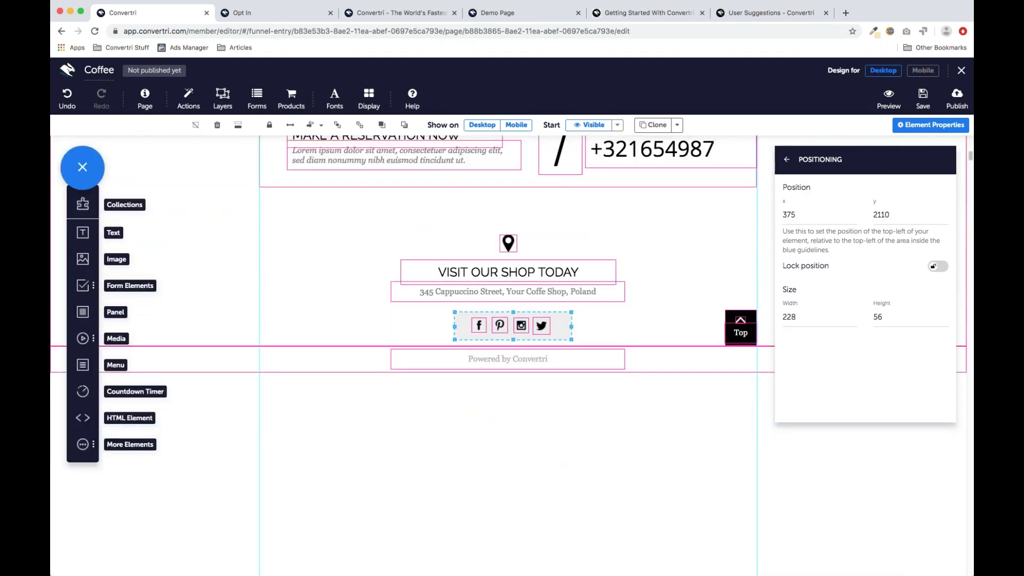
pyautogui.scroll(1, 572, 295)
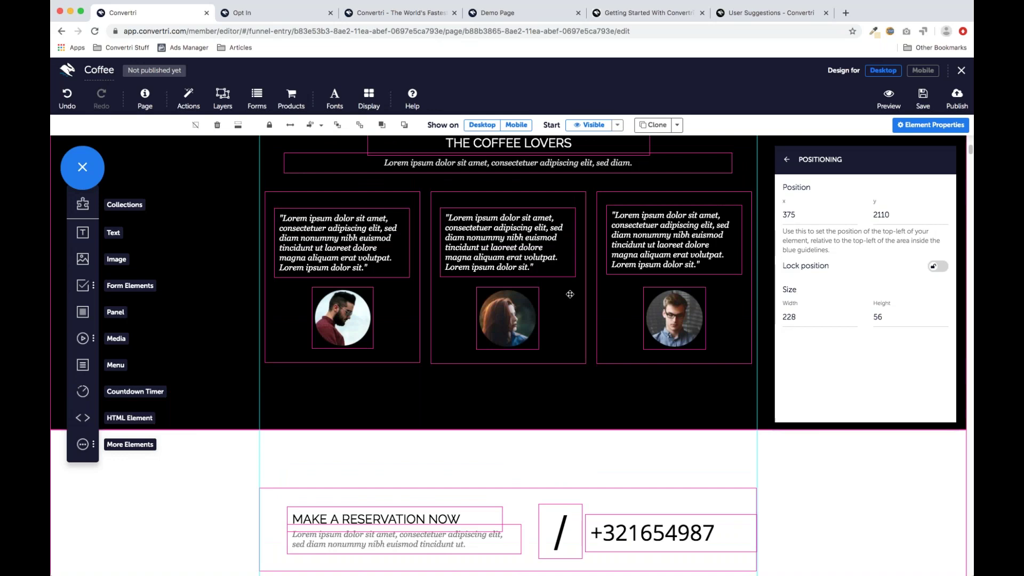
pyautogui.scroll(5, 570, 294)
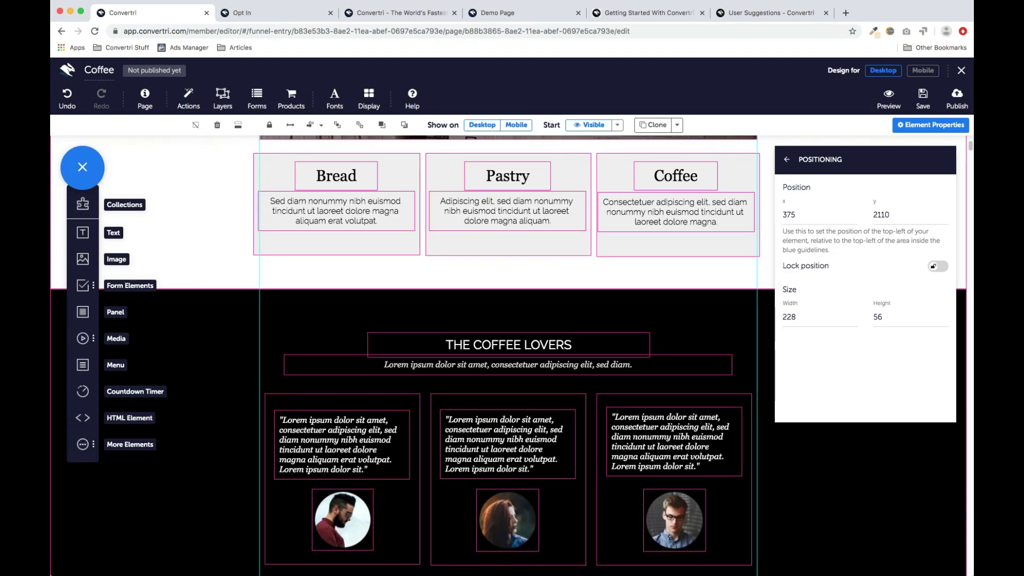
pyautogui.scroll(7, 508, 356)
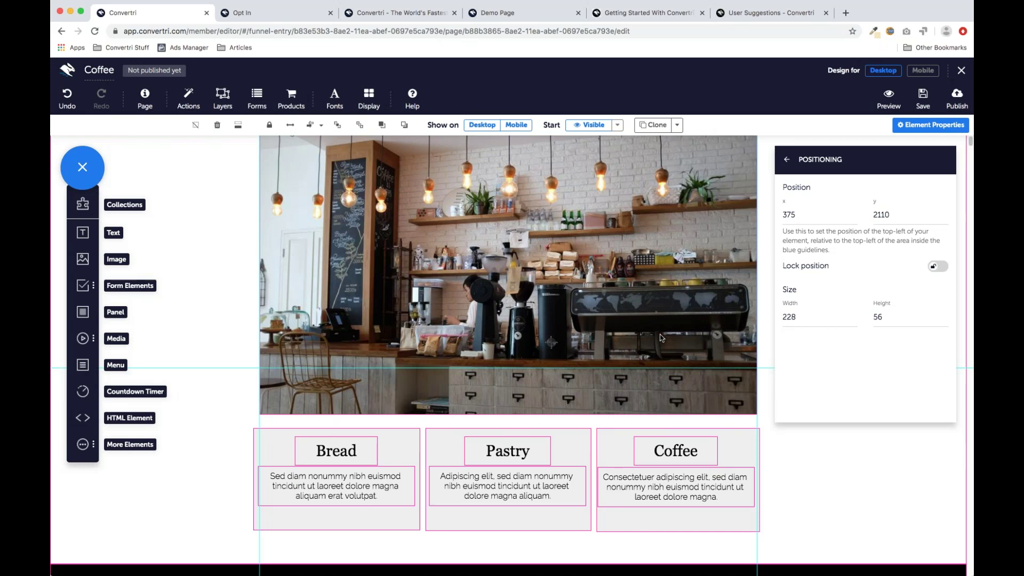
# Step: Close the social icon panel's positioning properties and switch the Coffee page to the mobile design
pyautogui.click(788, 160)
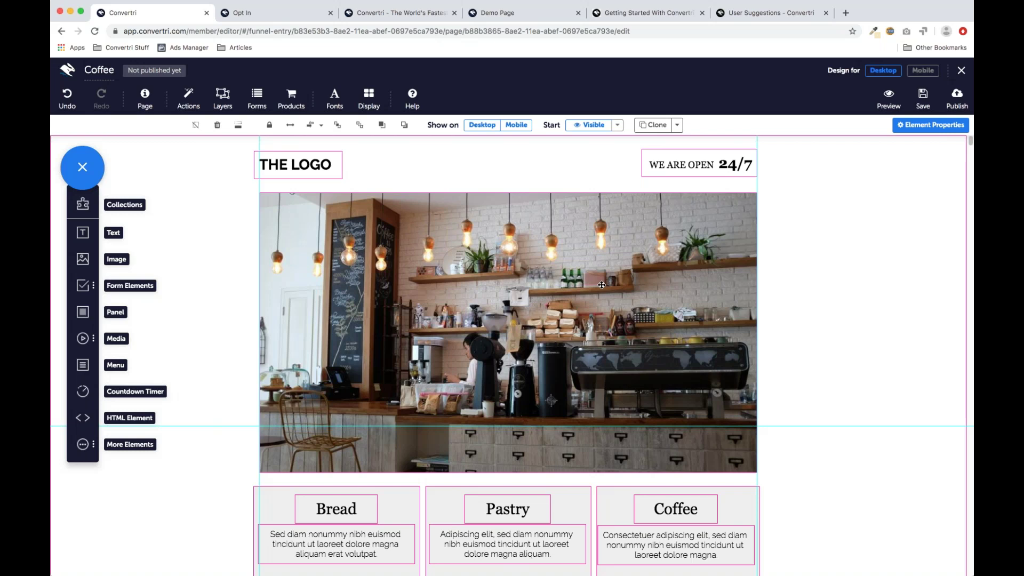
pyautogui.scroll(-3, 602, 218)
pyautogui.scroll(3, 648, 218)
pyautogui.click(919, 73)
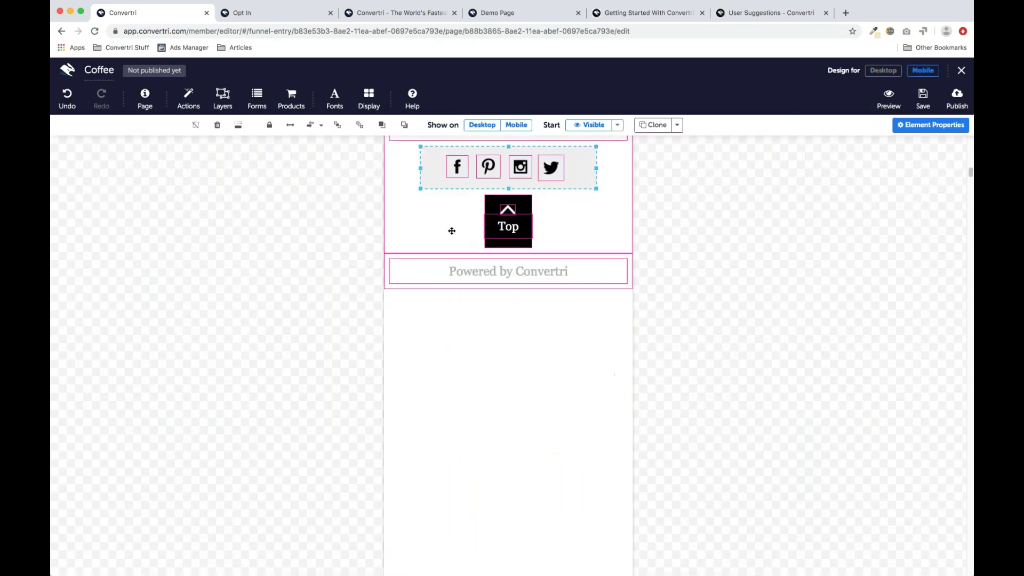
# Step: Examine how the testimonial panels stack in the mobile design, checking the first and second testimonial photos
pyautogui.scroll(20, 452, 226)
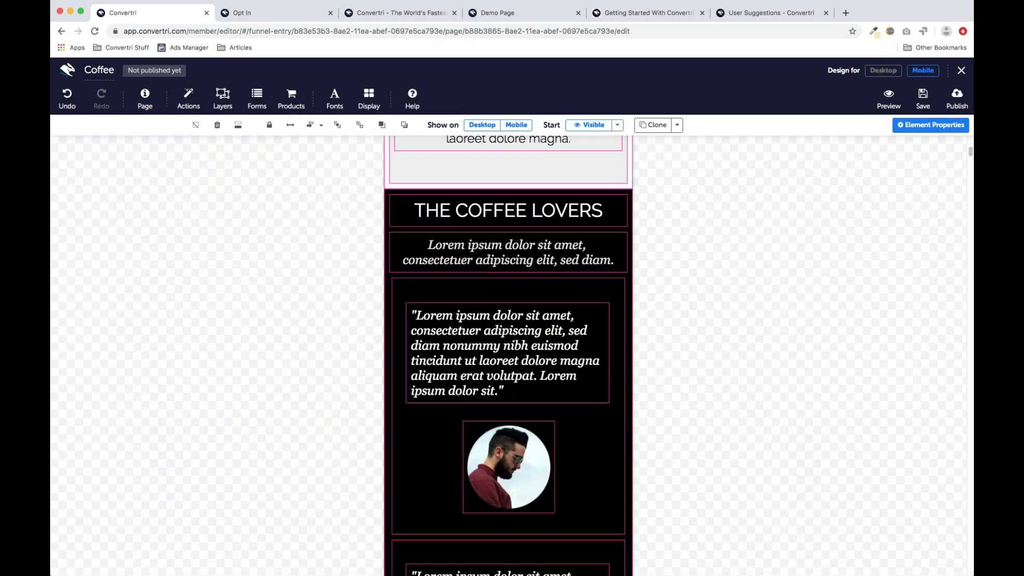
pyautogui.scroll(-7, 636, 226)
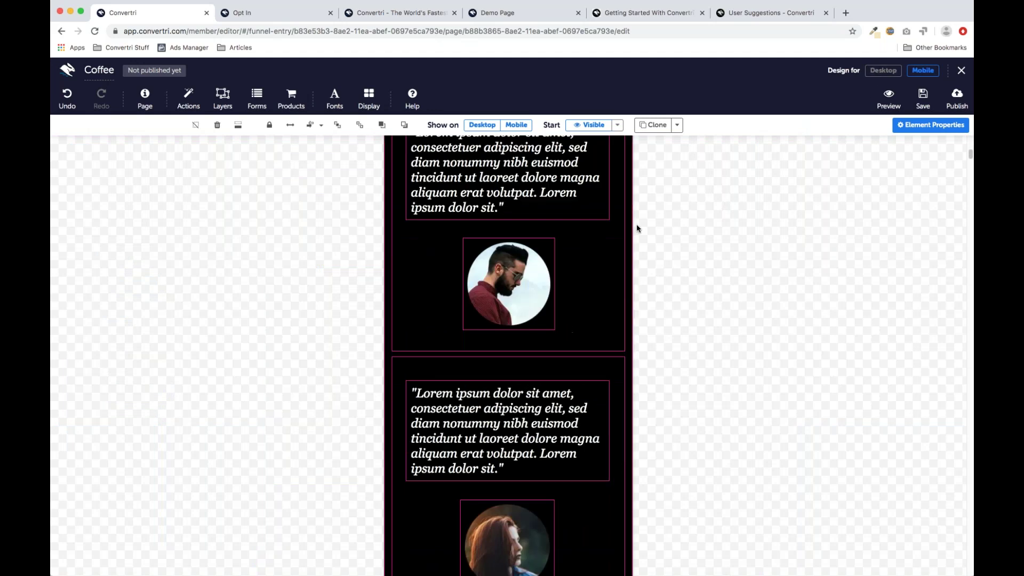
pyautogui.scroll(1, 694, 241)
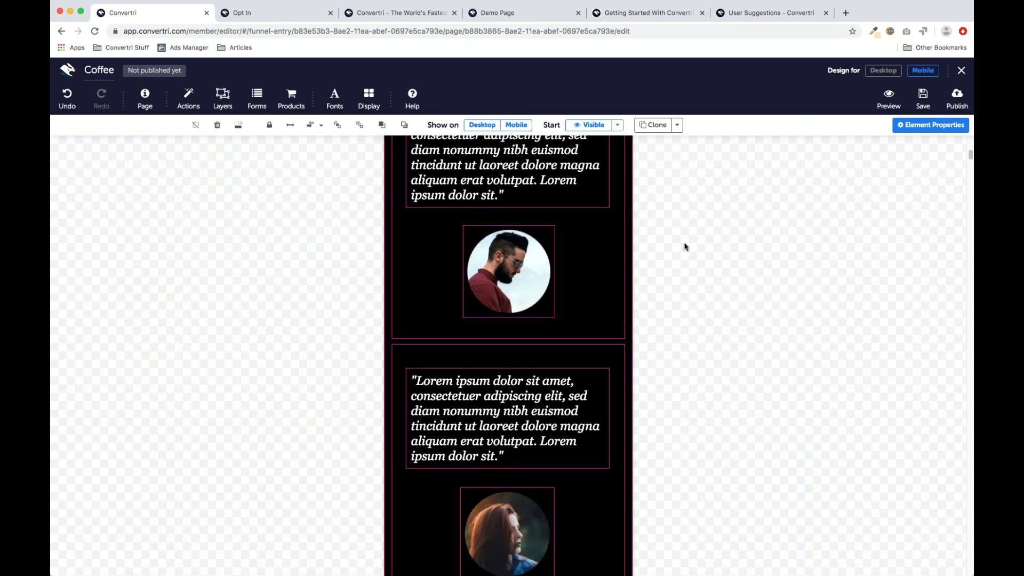
pyautogui.scroll(3, 599, 254)
pyautogui.scroll(-3, 600, 259)
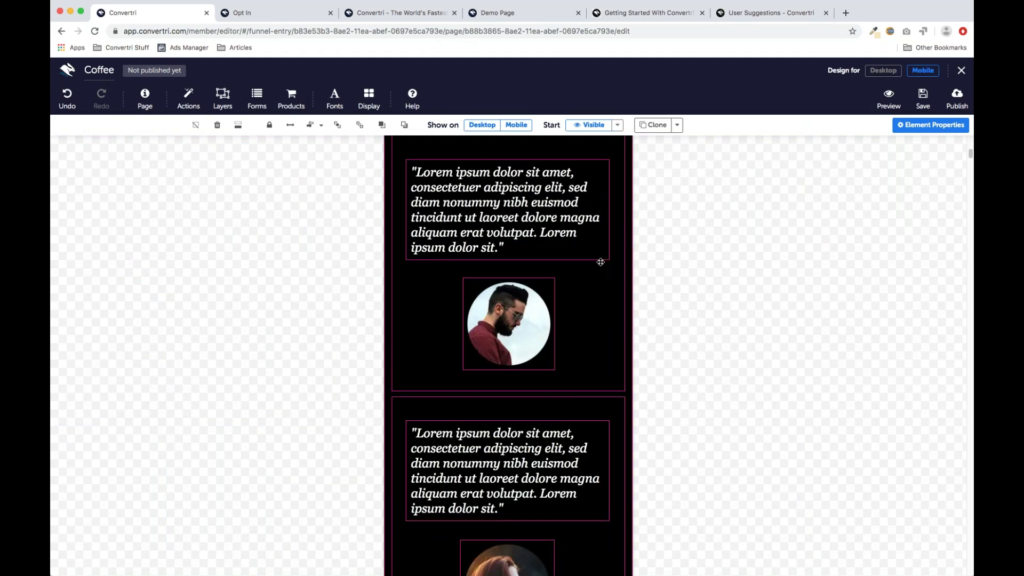
pyautogui.scroll(-1, 519, 295)
pyautogui.click(515, 286)
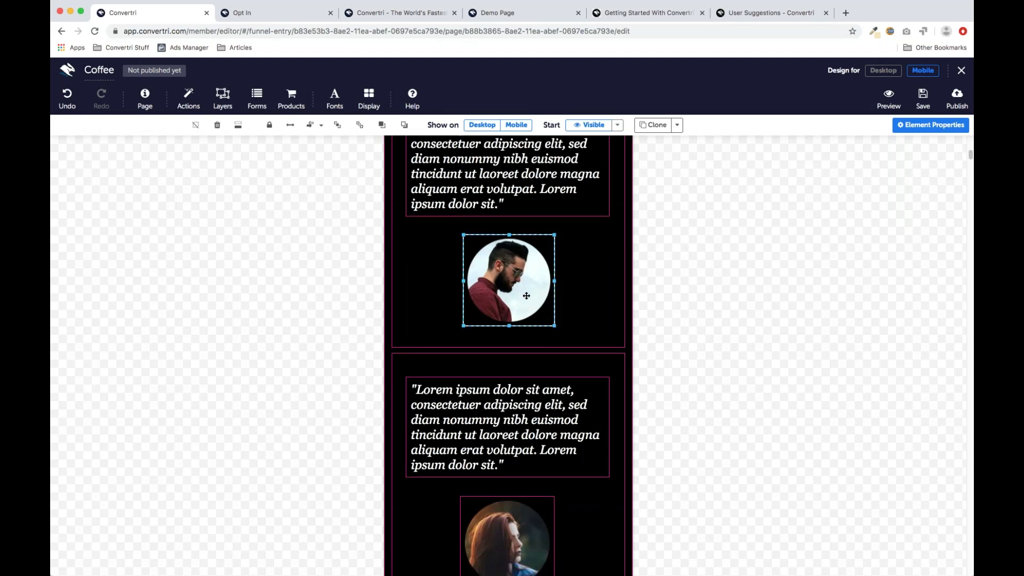
pyautogui.scroll(-1, 584, 312)
pyautogui.scroll(-2, 582, 304)
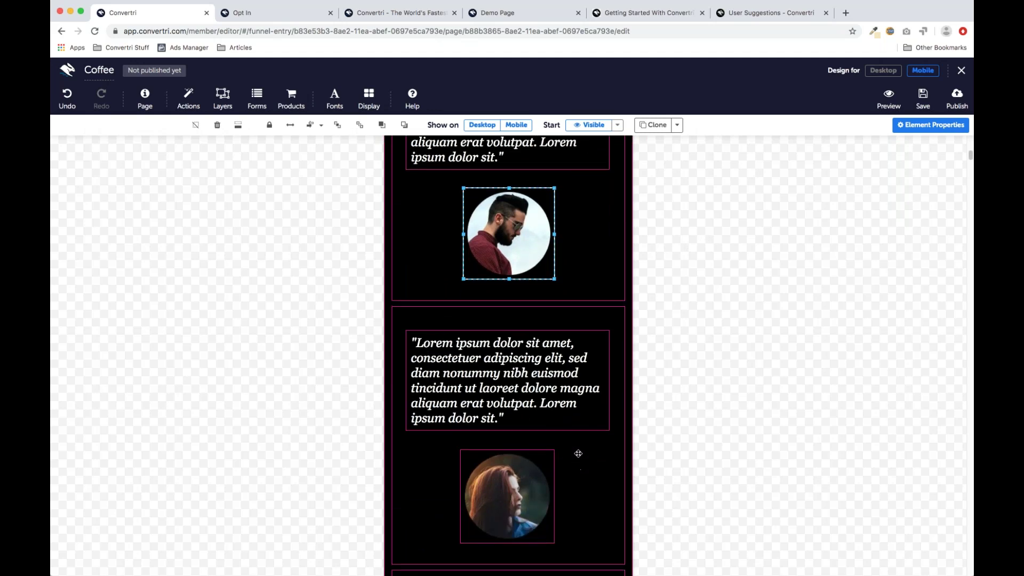
pyautogui.scroll(-2, 576, 453)
pyautogui.click(514, 434)
pyautogui.scroll(3, 638, 405)
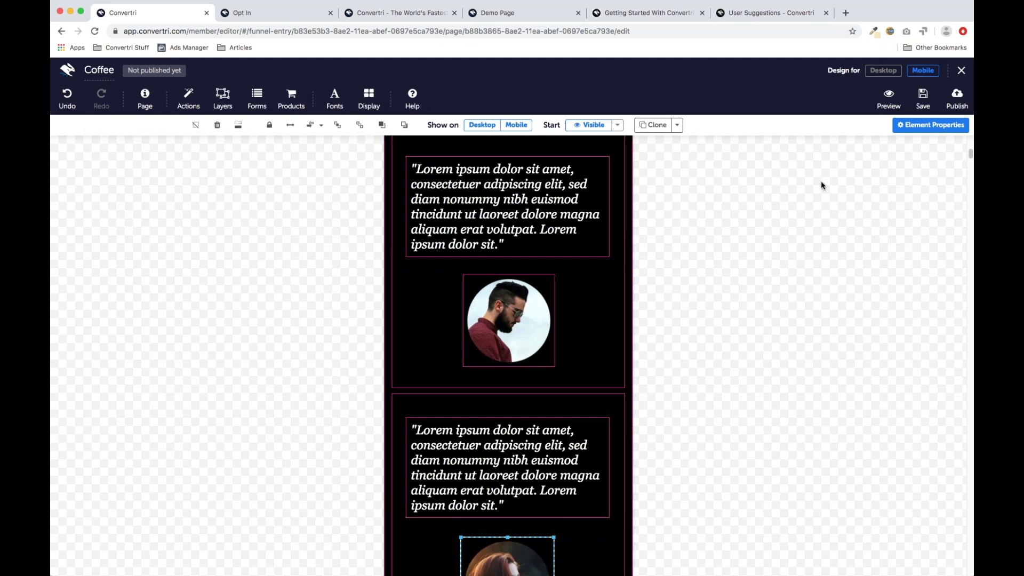
# Step: In the desktop design, swap the photos of the first two testimonials, putting the woman first and the bearded man in the middle
pyautogui.click(881, 71)
pyautogui.scroll(-5, 593, 321)
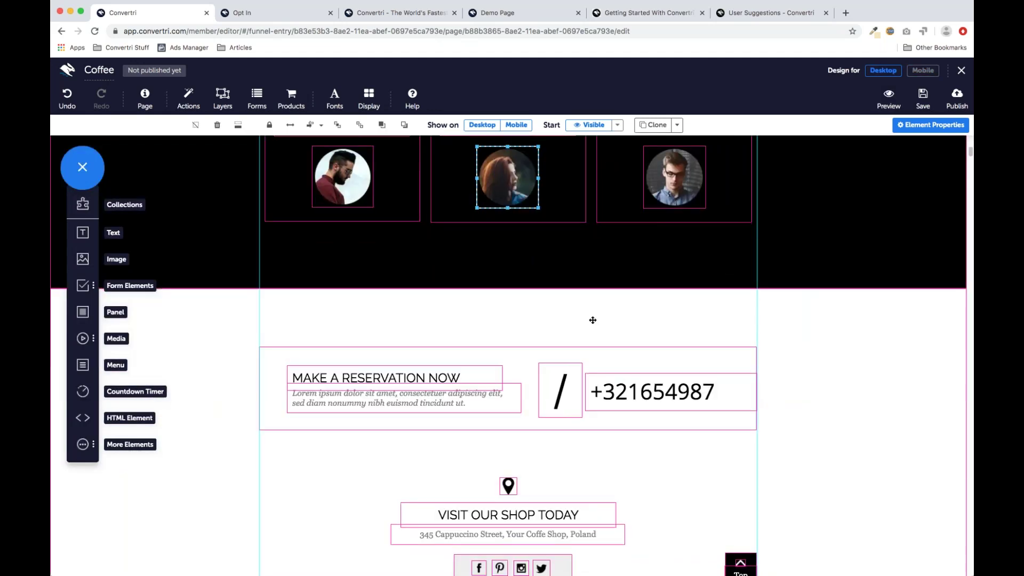
pyautogui.scroll(2, 592, 320)
pyautogui.moveTo(355, 302); pyautogui.dragTo(489, 382)
pyautogui.moveTo(493, 308); pyautogui.dragTo(350, 327)
pyautogui.moveTo(488, 384); pyautogui.dragTo(515, 315)
# Step: Check in the mobile design where the swapped testimonial photos sit relative to their panels and quotes
pyautogui.click(922, 70)
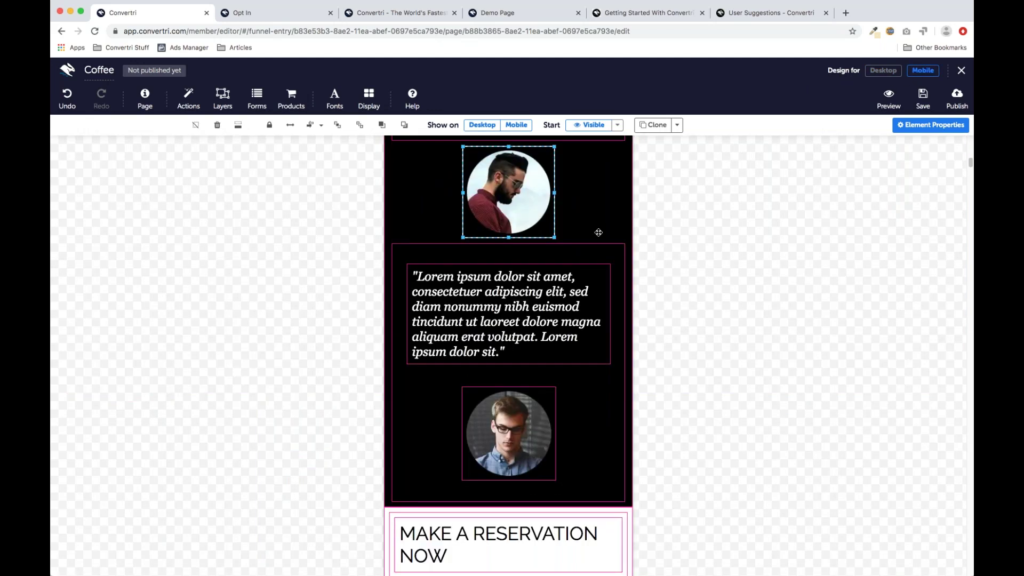
pyautogui.scroll(6, 599, 233)
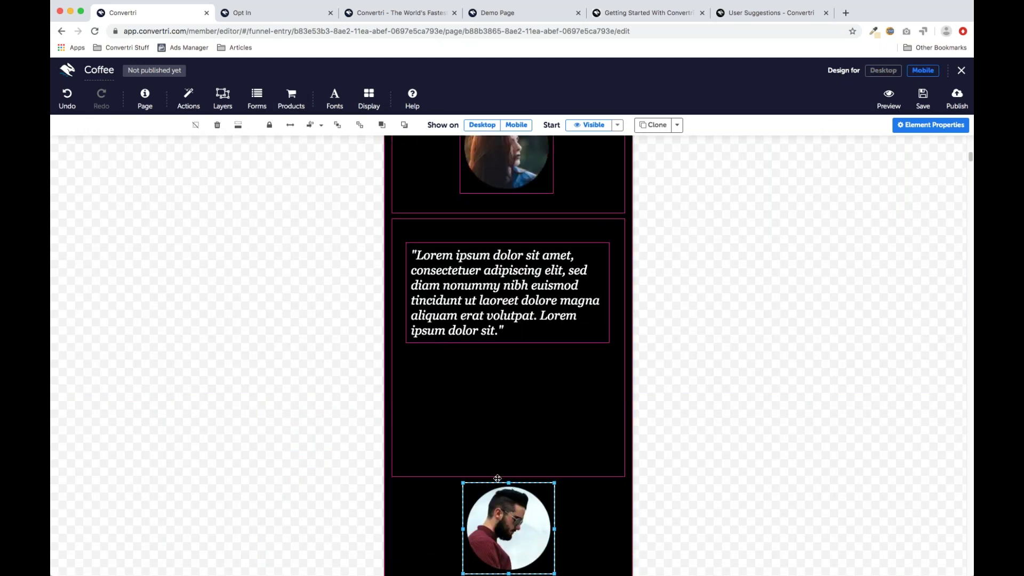
pyautogui.scroll(1, 625, 414)
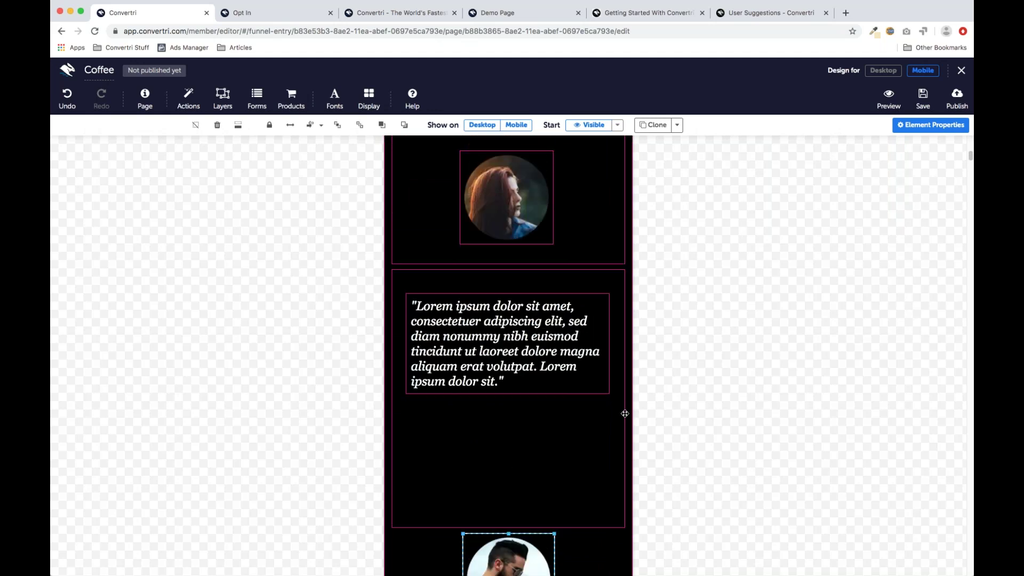
pyautogui.scroll(2, 624, 414)
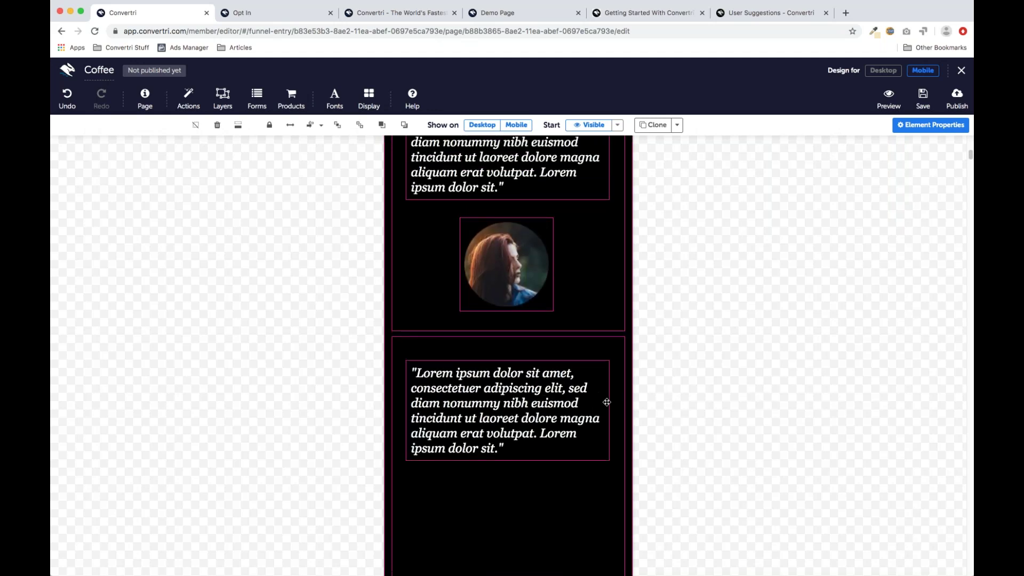
pyautogui.scroll(1, 607, 403)
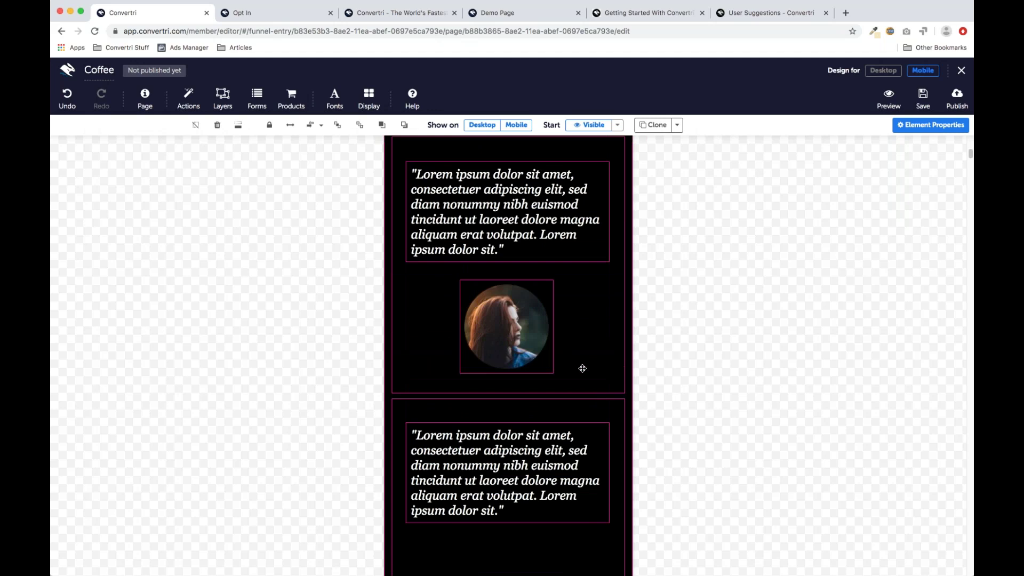
pyautogui.scroll(2, 563, 267)
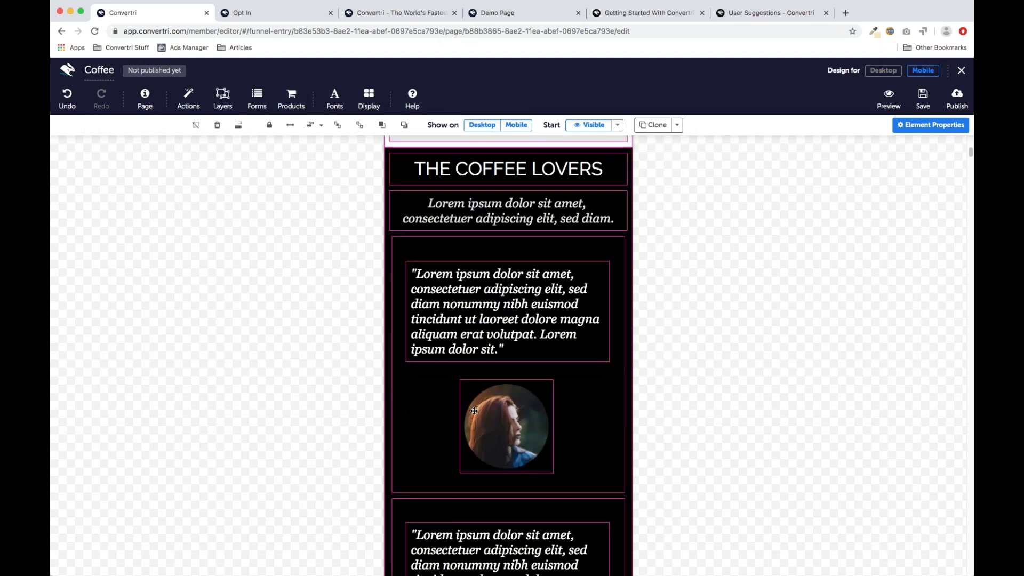
pyautogui.scroll(1, 500, 422)
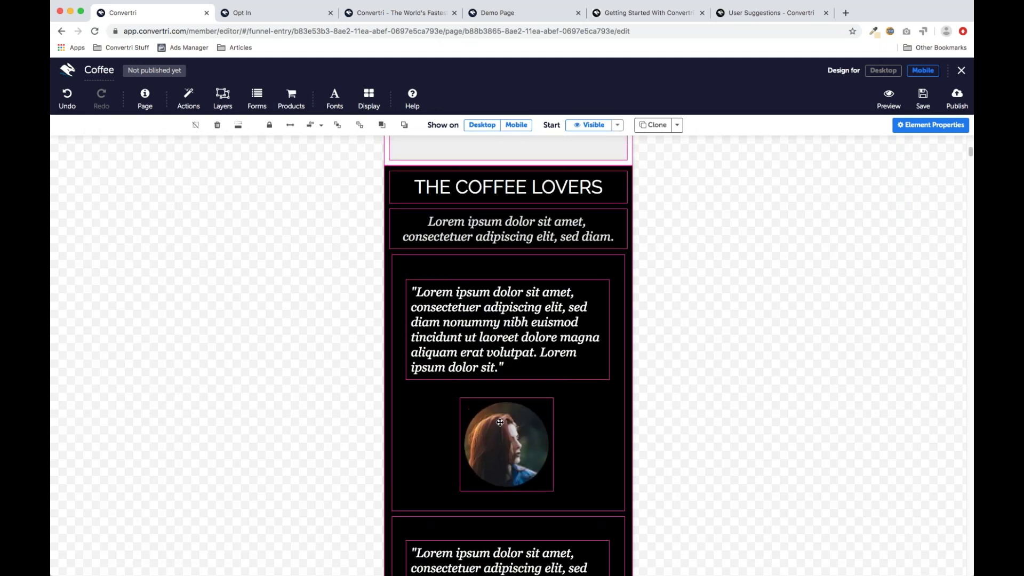
# Step: In the mobile design, move the Coffee heading below its description inside the Coffee panel
pyautogui.scroll(2, 500, 422)
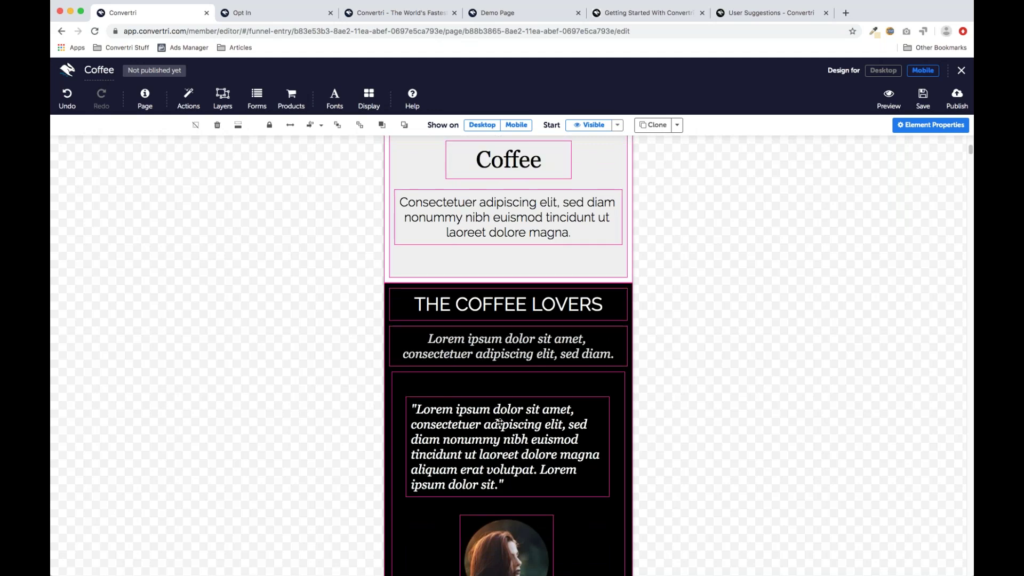
pyautogui.scroll(3, 500, 422)
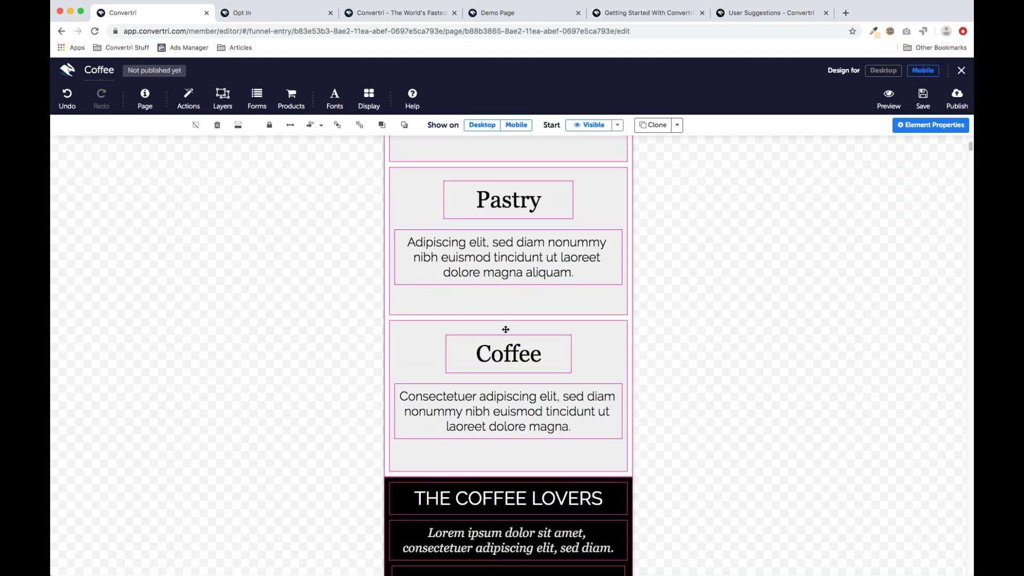
pyautogui.click(505, 354)
pyautogui.moveTo(497, 337); pyautogui.dragTo(677, 342)
pyautogui.click(542, 426)
pyautogui.moveTo(538, 427); pyautogui.dragTo(530, 379)
pyautogui.click(538, 426)
pyautogui.click(659, 377)
pyautogui.moveTo(659, 377); pyautogui.dragTo(481, 435)
pyautogui.click(551, 448)
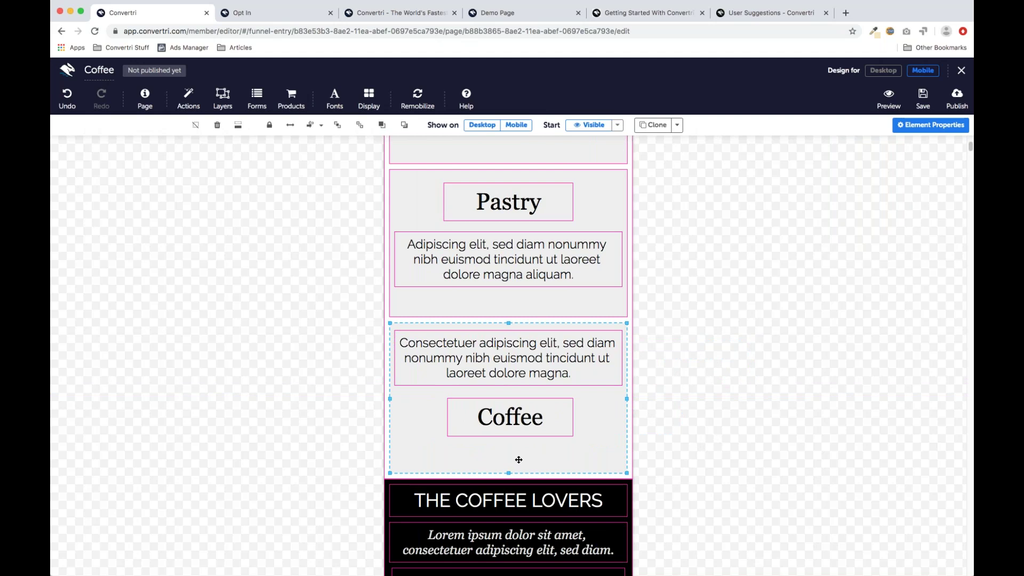
# Step: In the desktop design, nudge the middle testimonial panel to test whether its photo moves along, and realign it with the neighbouring panels
pyautogui.scroll(-3, 518, 464)
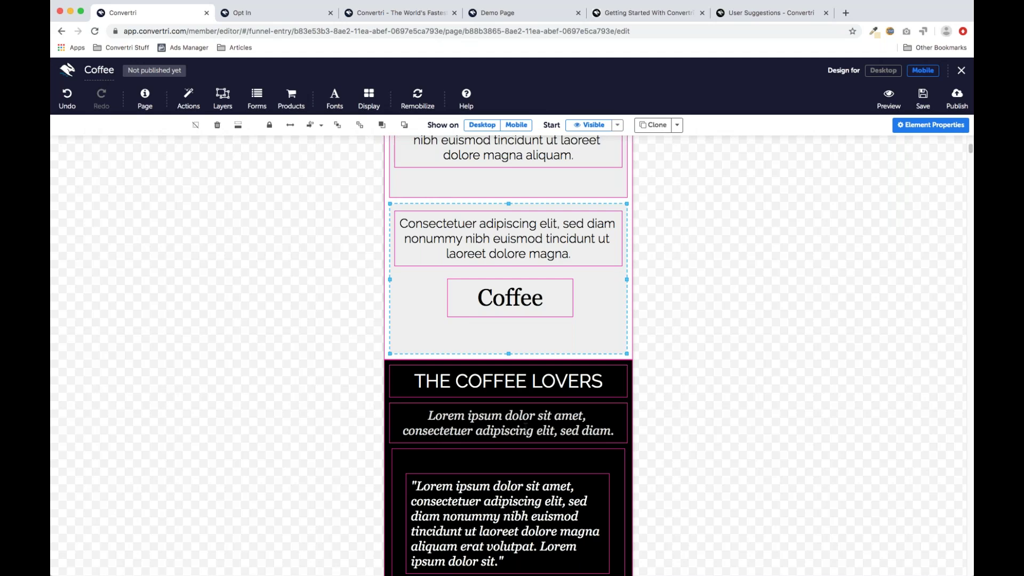
pyautogui.click(883, 70)
pyautogui.click(507, 306)
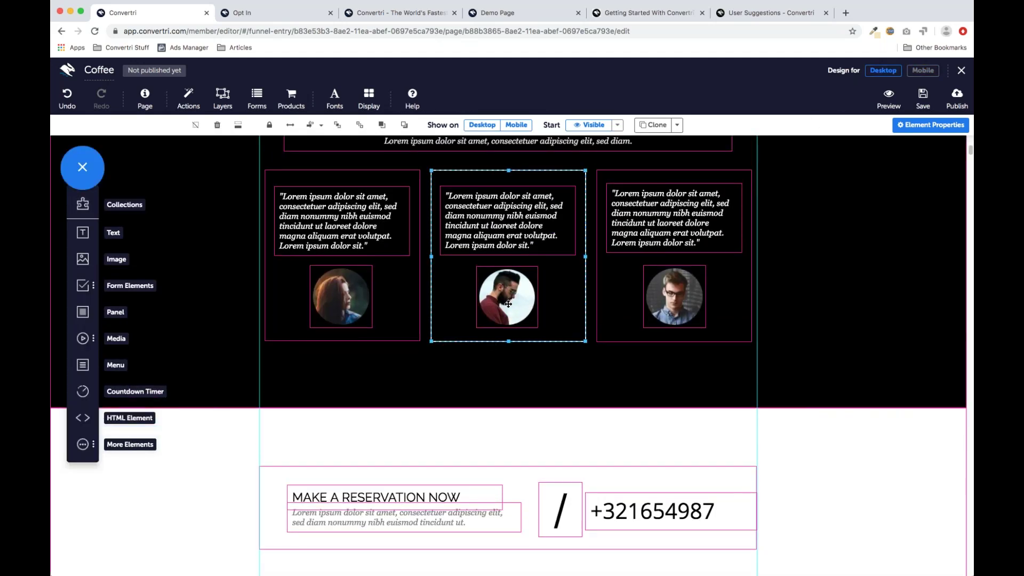
pyautogui.moveTo(444, 289); pyautogui.dragTo(444, 283)
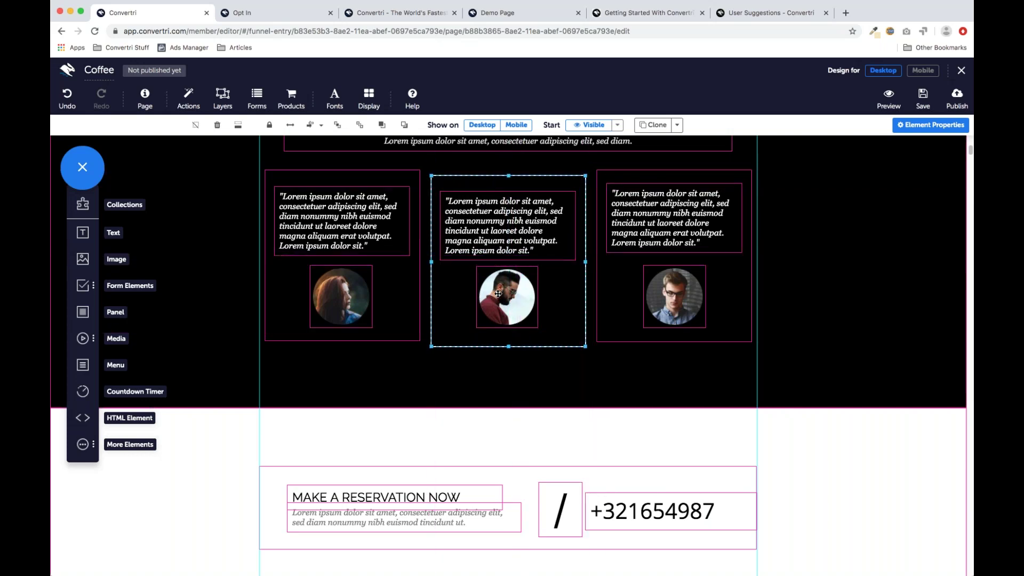
pyautogui.moveTo(489, 183); pyautogui.dragTo(488, 176)
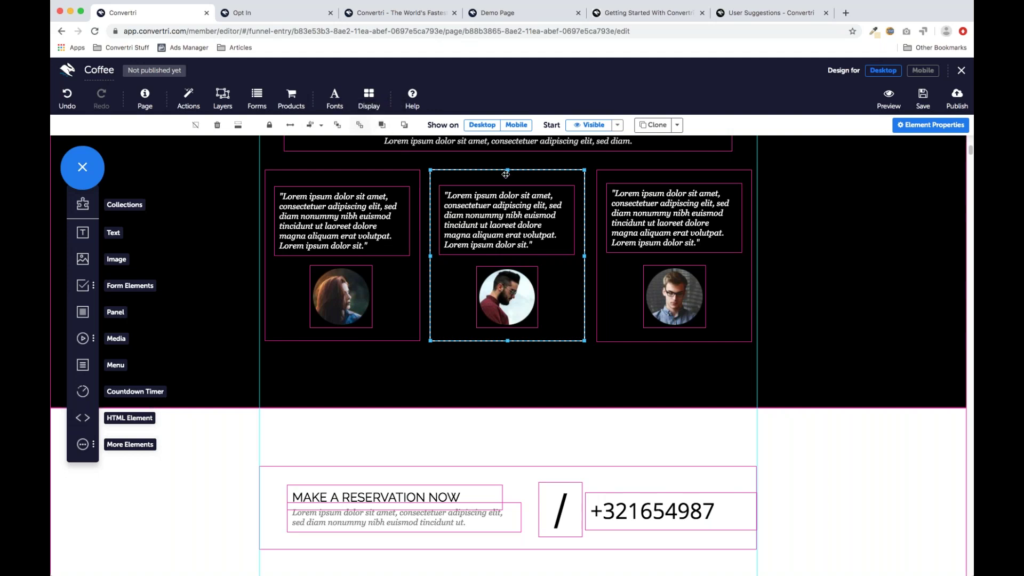
pyautogui.moveTo(506, 174); pyautogui.dragTo(506, 178)
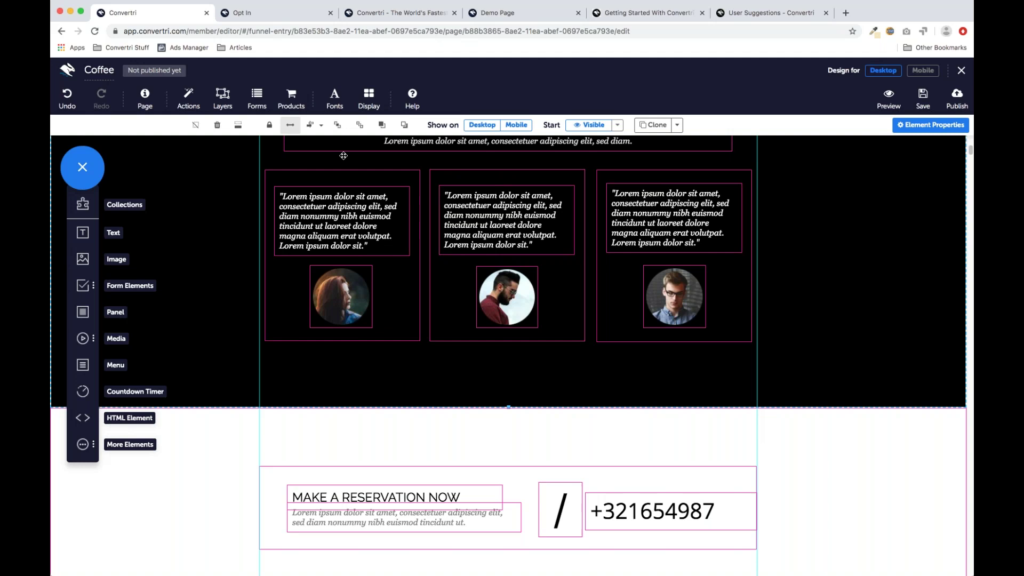
pyautogui.click(474, 173)
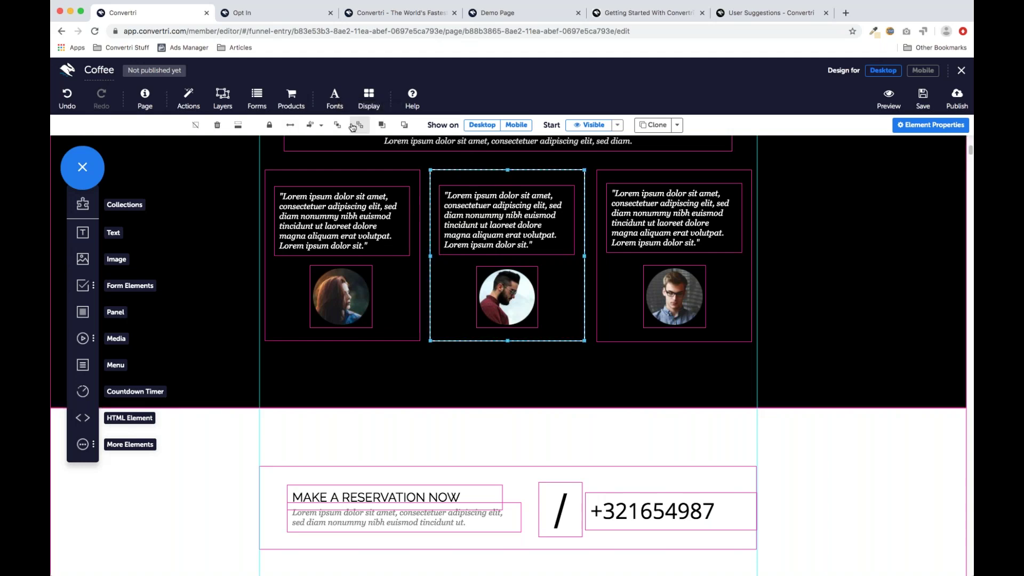
pyautogui.moveTo(451, 174); pyautogui.dragTo(450, 176)
pyautogui.click(512, 378)
# Step: Switch to the mobile design and examine the middle testimonial's panel and photo placement
pyautogui.scroll(2, 530, 358)
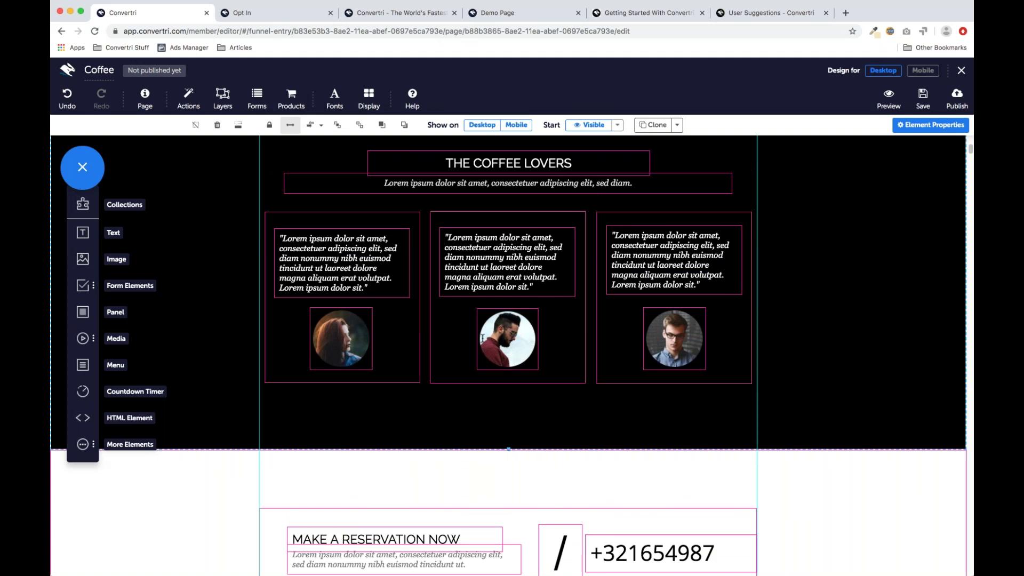
pyautogui.scroll(10, 539, 307)
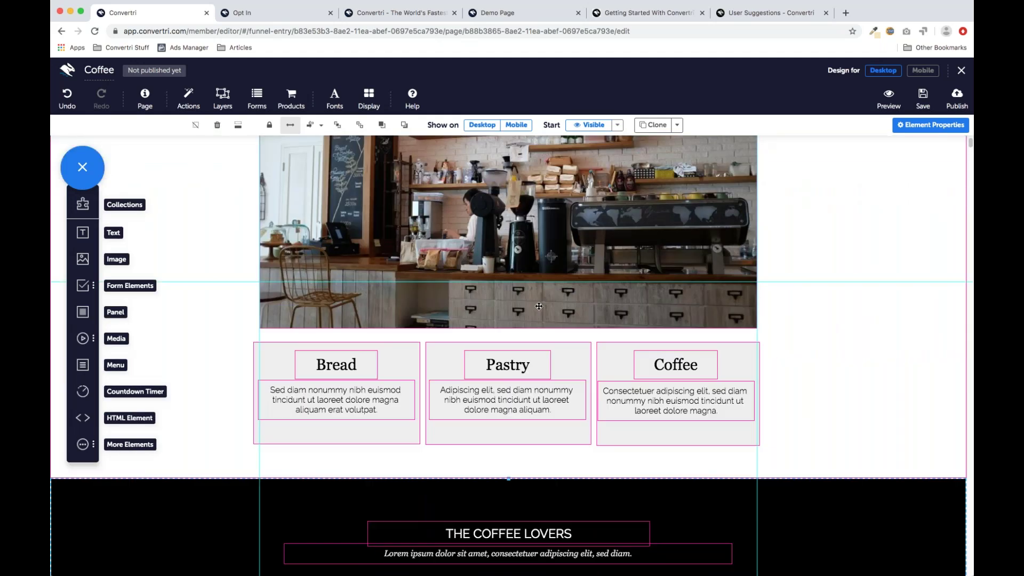
pyautogui.click(928, 75)
pyautogui.scroll(-5, 652, 268)
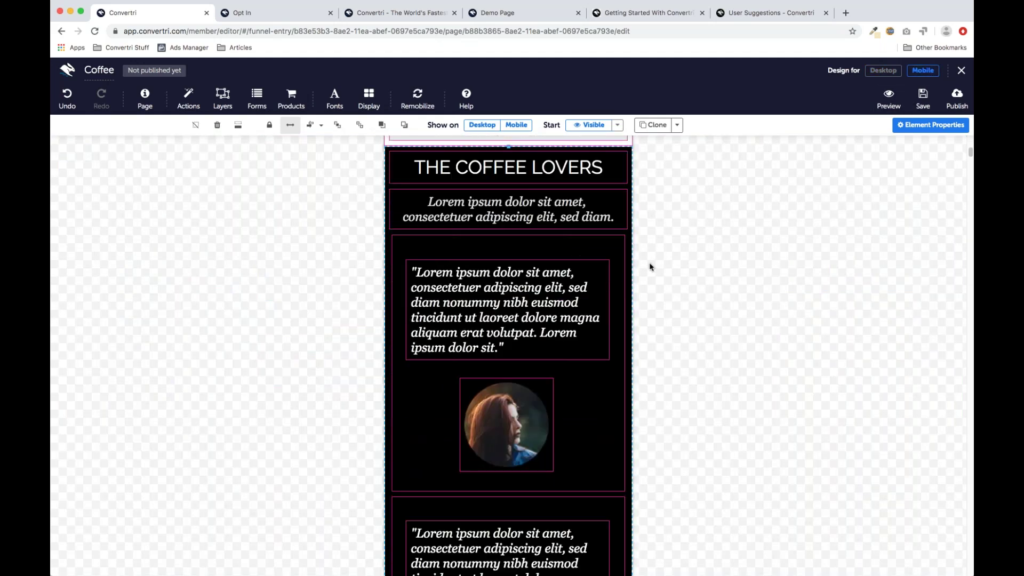
pyautogui.scroll(-3, 650, 267)
pyautogui.scroll(2, 650, 267)
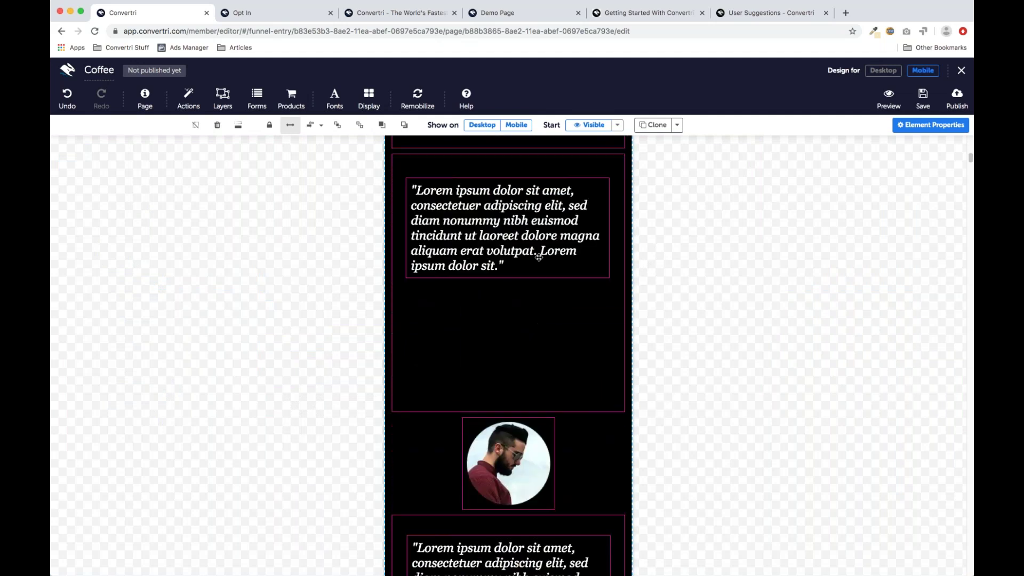
pyautogui.scroll(1, 559, 322)
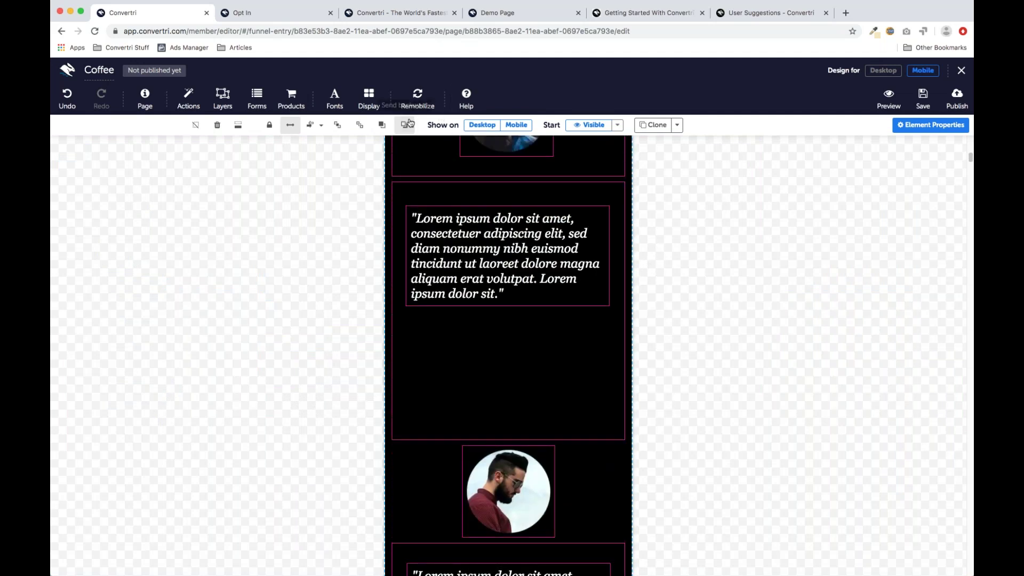
# Step: Re-run the automatic mobile conversion with Remobilize all and check the Pastry and Coffee panels
pyautogui.click(420, 106)
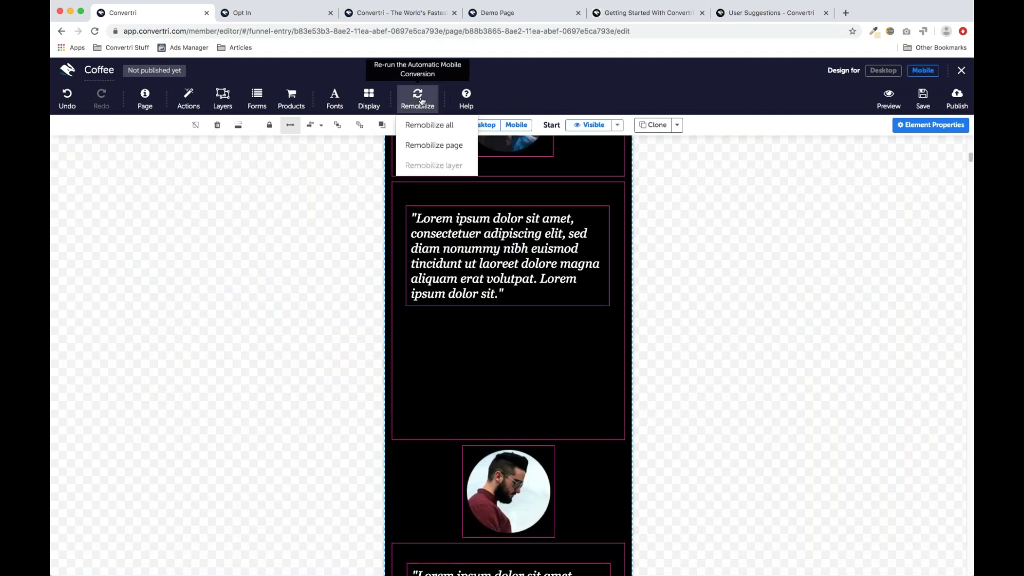
pyautogui.click(448, 126)
pyautogui.scroll(1, 517, 190)
pyautogui.scroll(10, 509, 356)
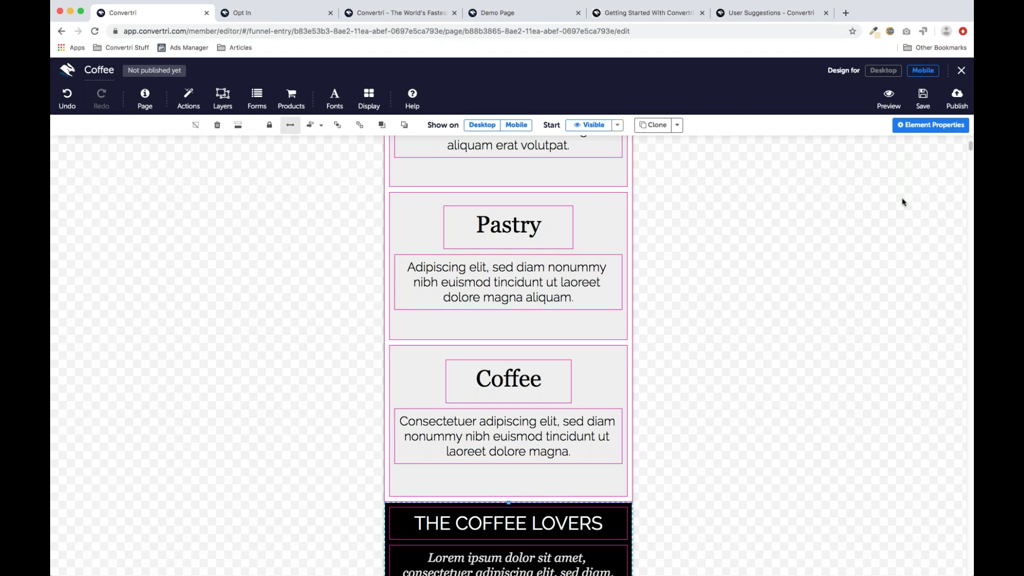
# Step: In the desktop design, move THE COFFEE LOVERS heading up to leave a gap above its italic subtitle
pyautogui.click(882, 71)
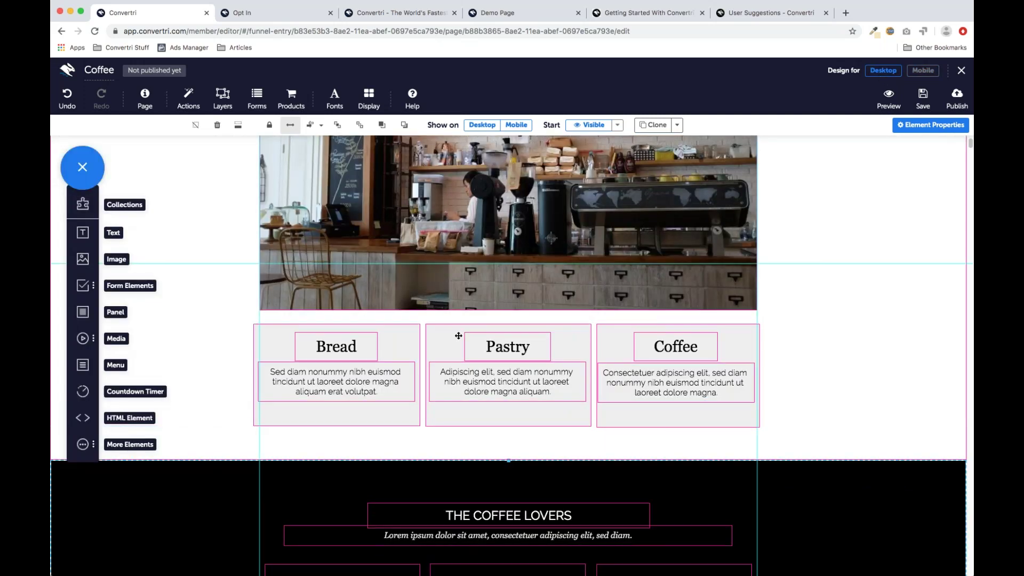
pyautogui.scroll(-5, 457, 336)
pyautogui.click(323, 273)
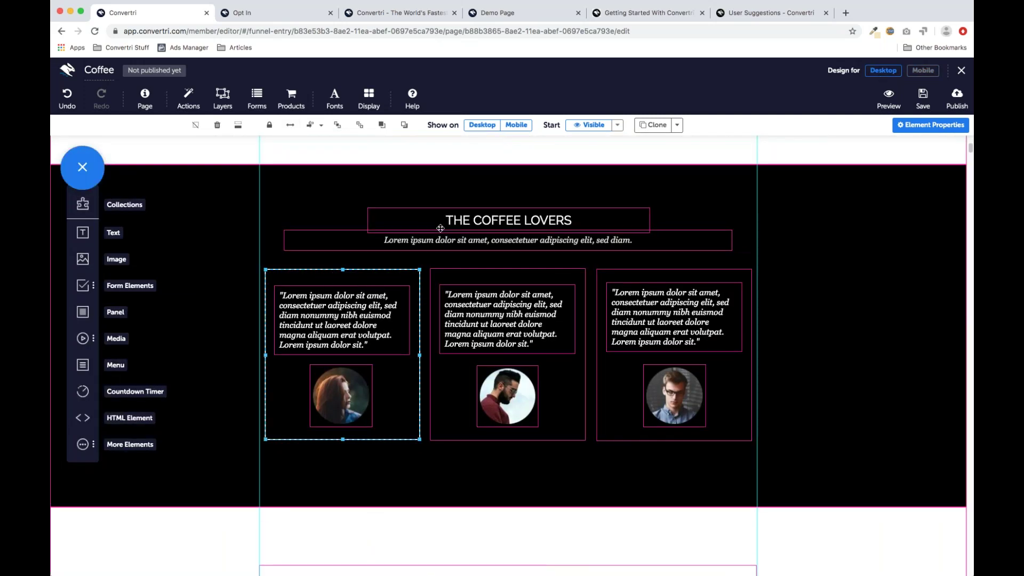
pyautogui.moveTo(446, 209); pyautogui.dragTo(448, 192)
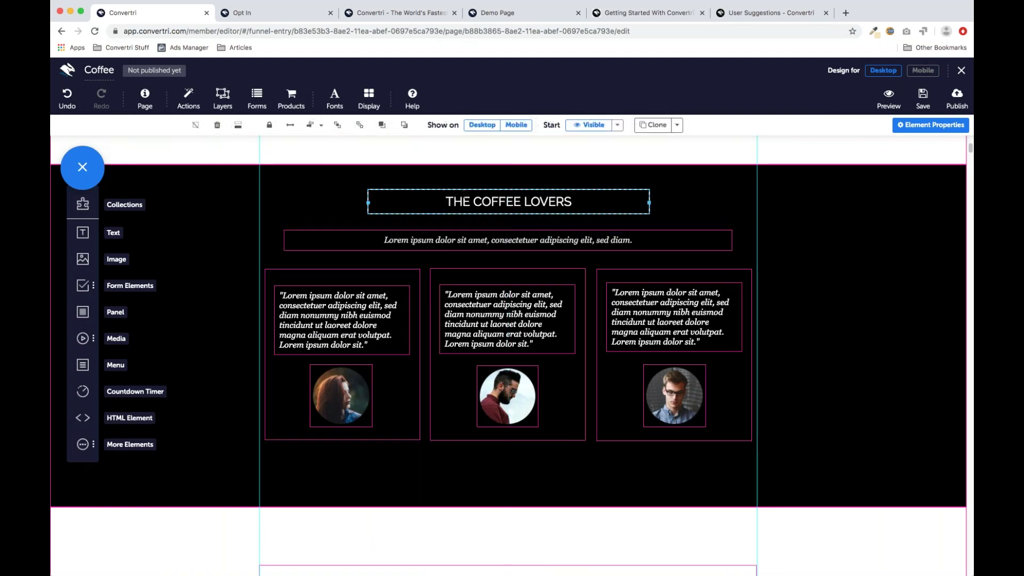
# Step: Duplicate THE COFFEE LOVERS heading and the third testimonial panel to the right of their originals, and delete both copies
pyautogui.moveTo(439, 191); pyautogui.dragTo(733, 193)
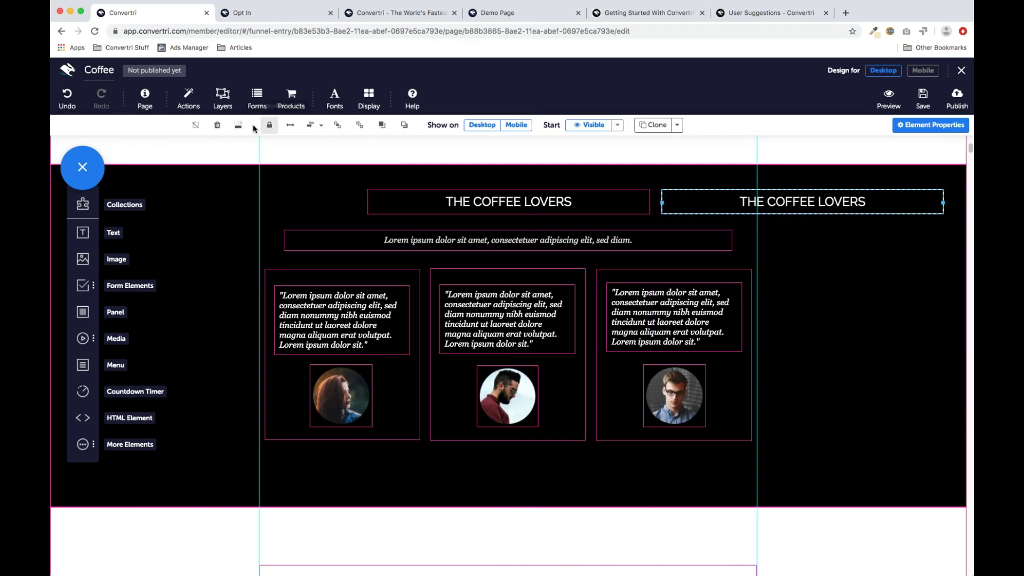
pyautogui.click(217, 124)
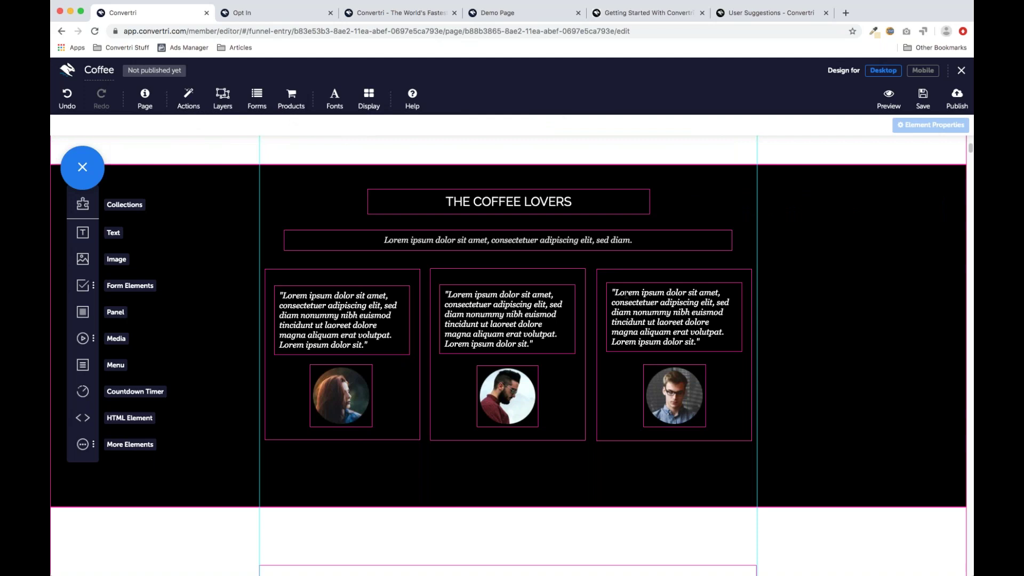
pyautogui.click(627, 276)
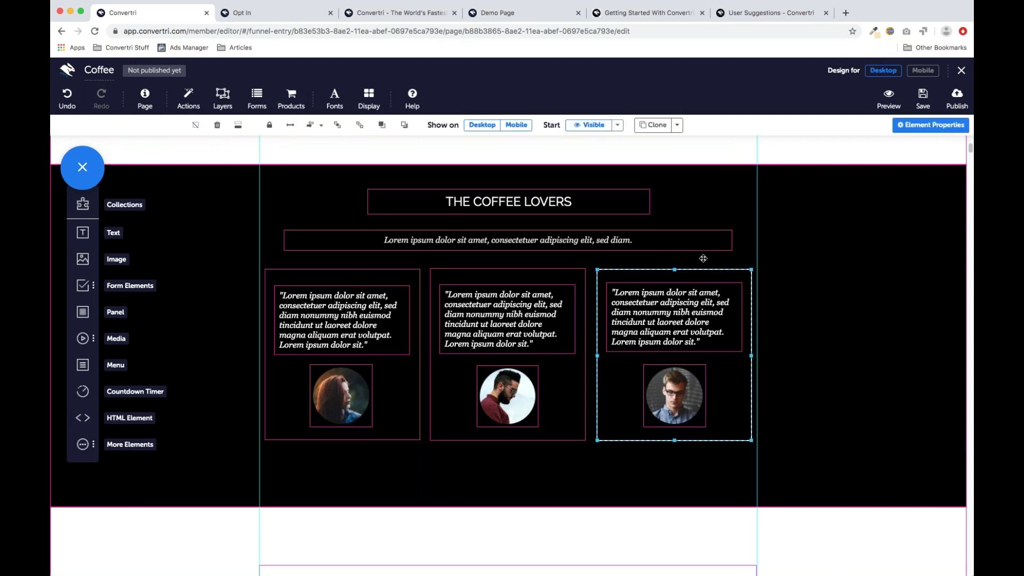
pyautogui.moveTo(650, 273); pyautogui.dragTo(834, 273)
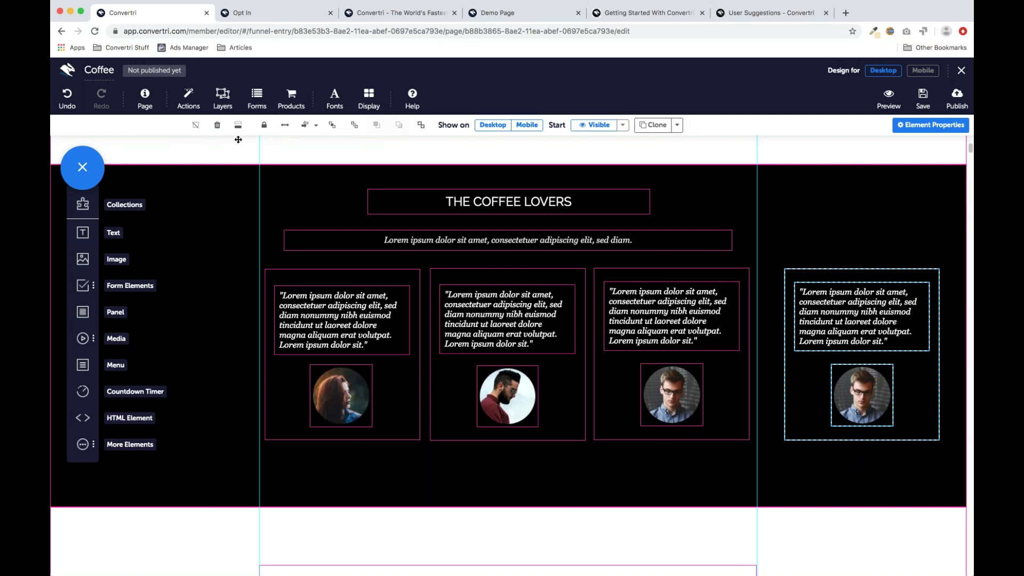
pyautogui.click(217, 125)
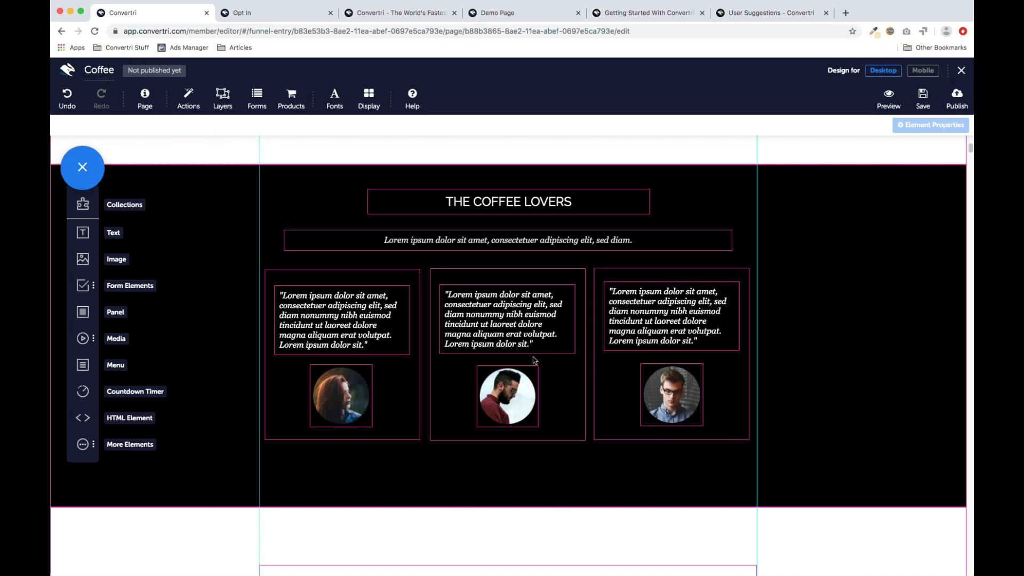
# Step: Close the Coffee page and open the Demo funnel's Opt In page for editing
pyautogui.scroll(10, 534, 382)
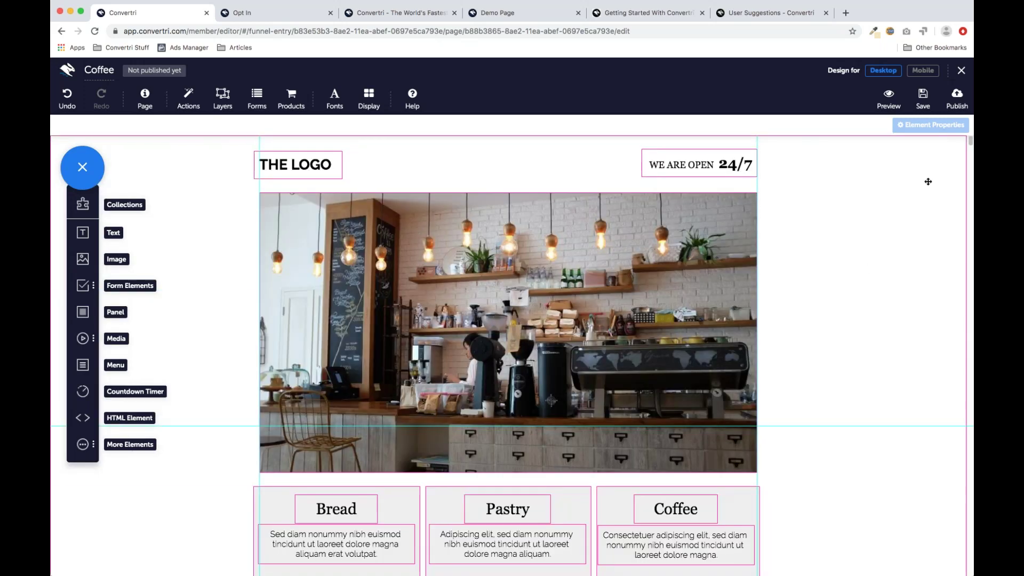
pyautogui.click(957, 74)
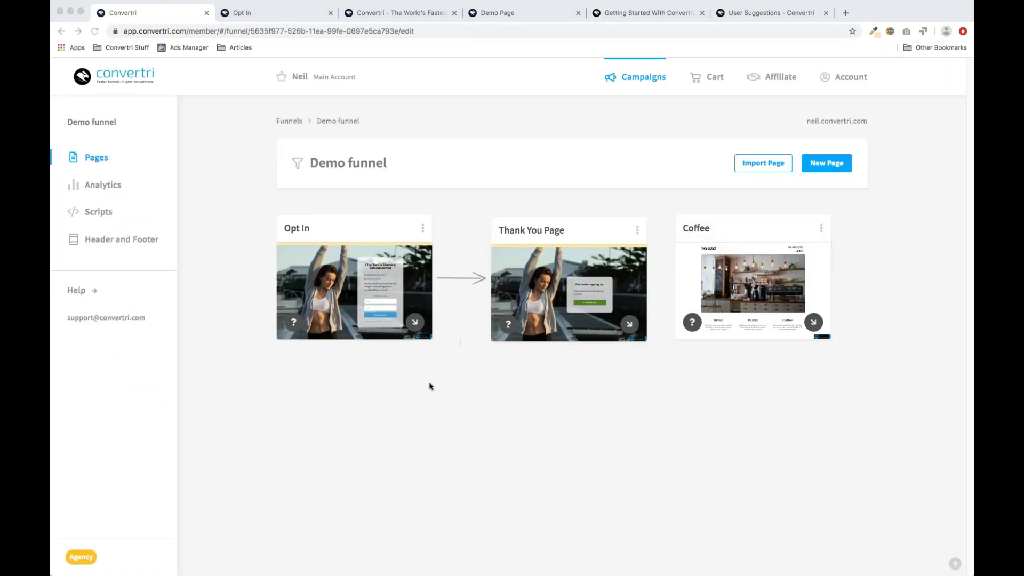
pyautogui.moveTo(317, 276)
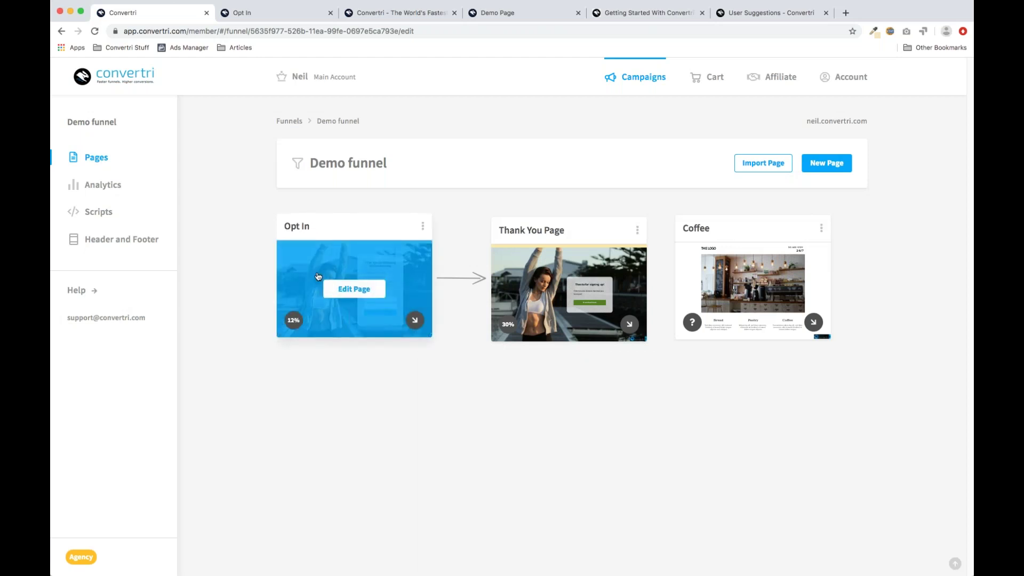
pyautogui.click(354, 294)
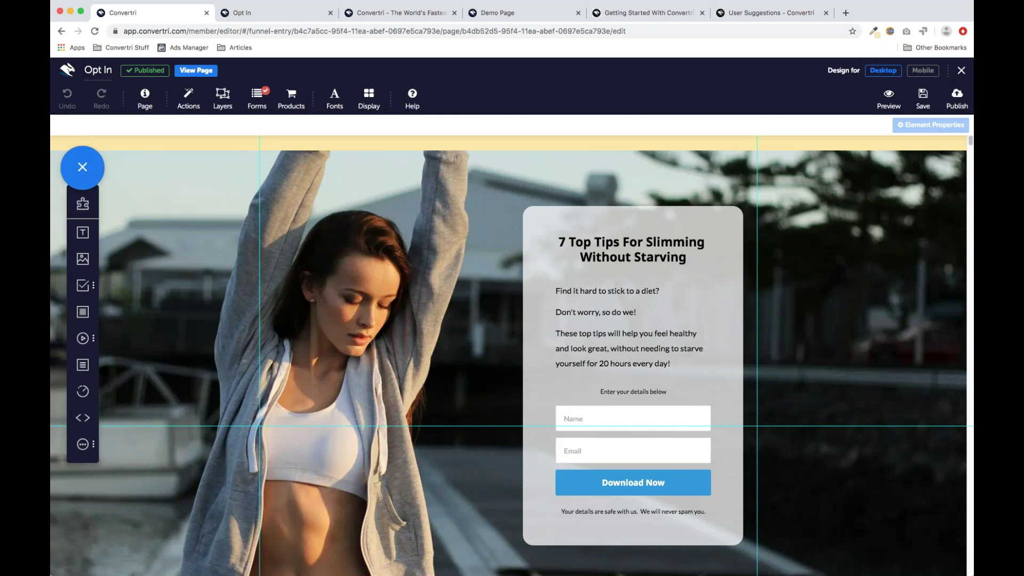
# Step: Open the Convertri Collections and examine the available header, footer and column layout templates
pyautogui.click(82, 206)
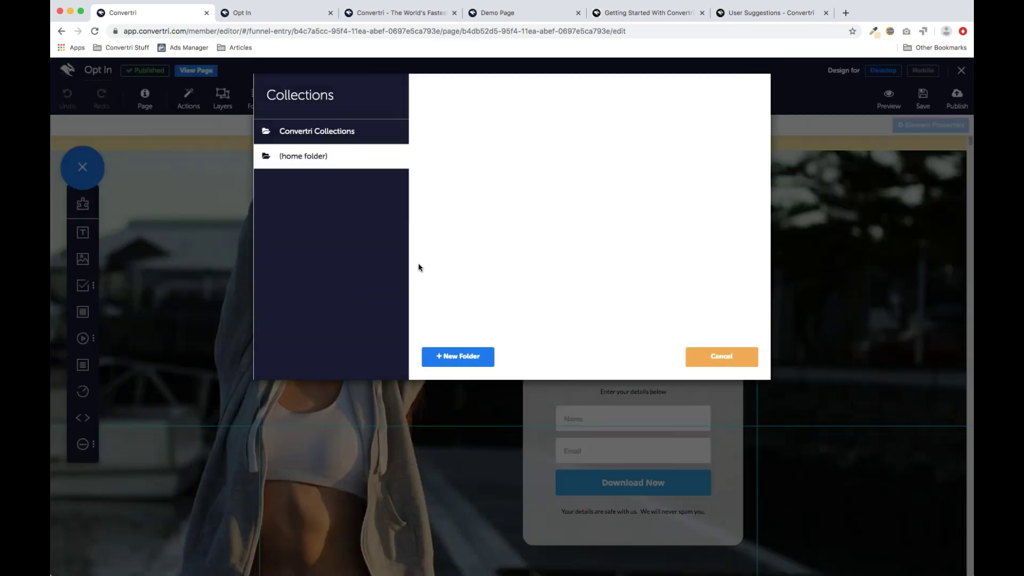
pyautogui.click(340, 134)
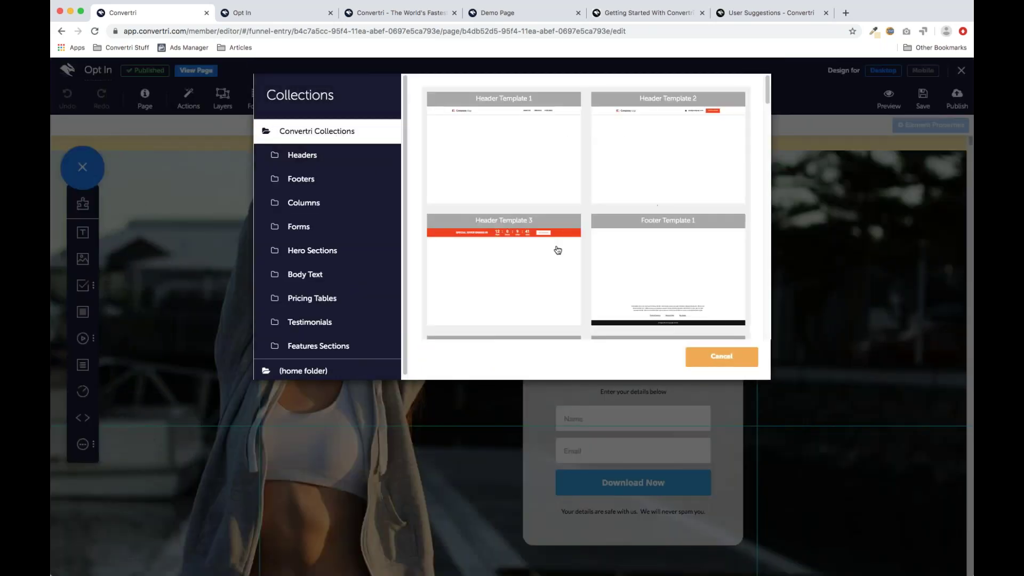
pyautogui.scroll(-3, 616, 214)
pyautogui.scroll(-2, 611, 223)
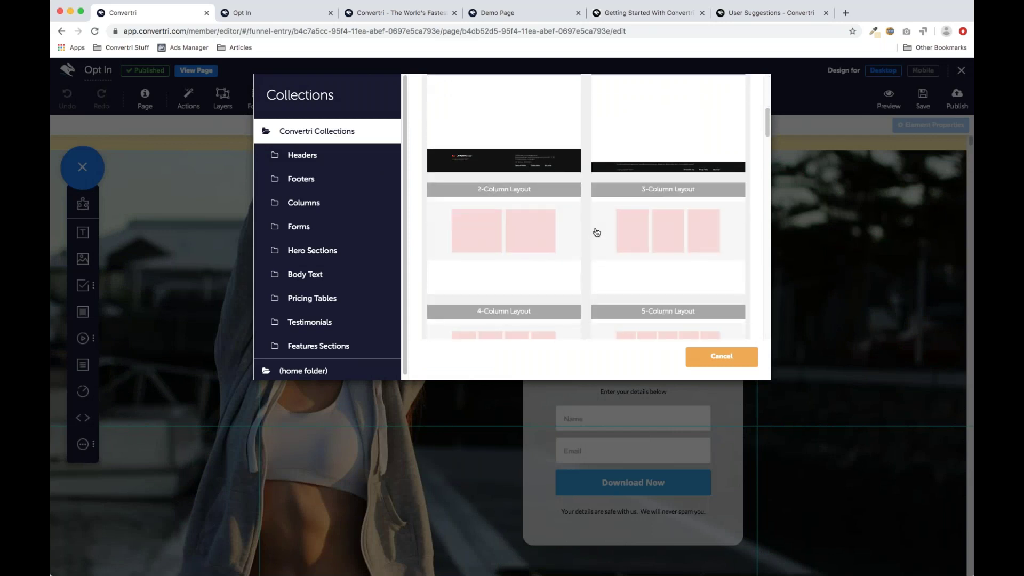
pyautogui.scroll(6, 593, 234)
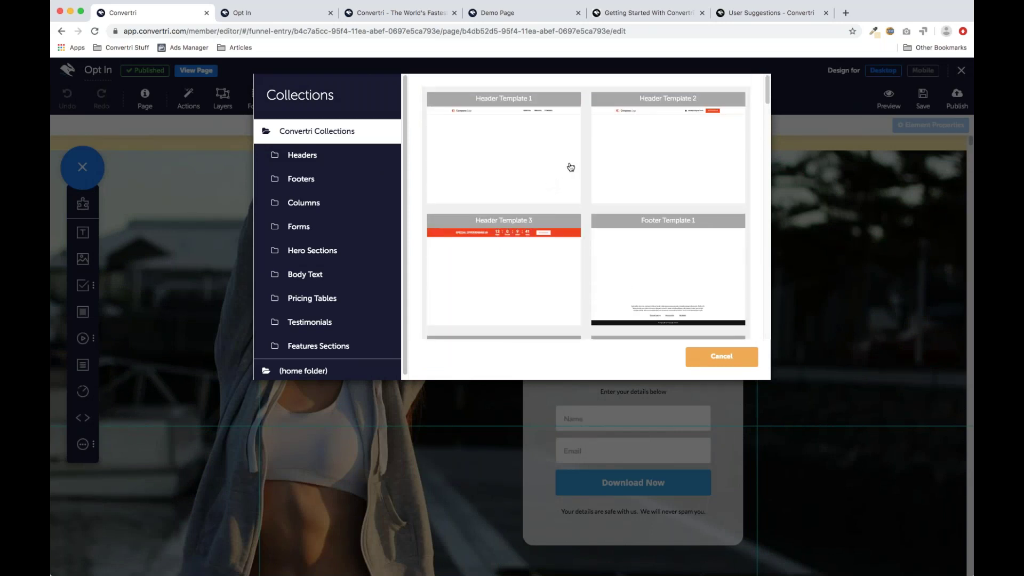
pyautogui.scroll(-1, 561, 205)
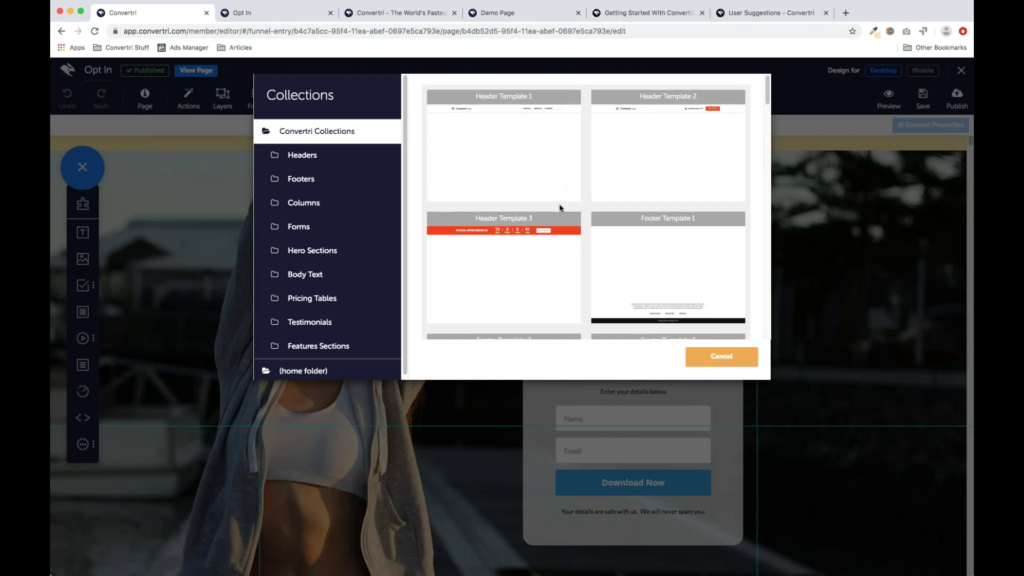
pyautogui.scroll(-3, 653, 235)
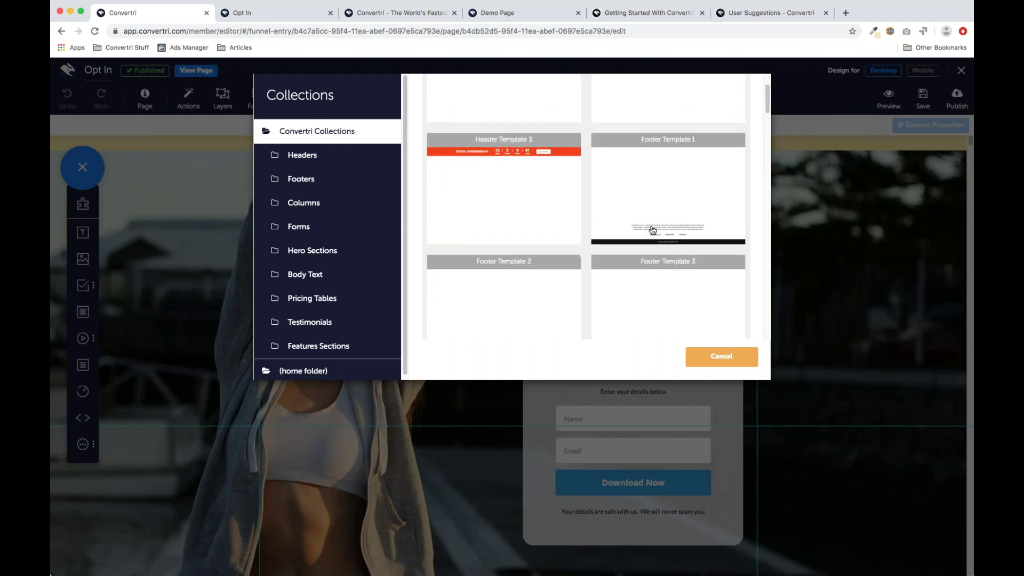
pyautogui.scroll(-2, 677, 229)
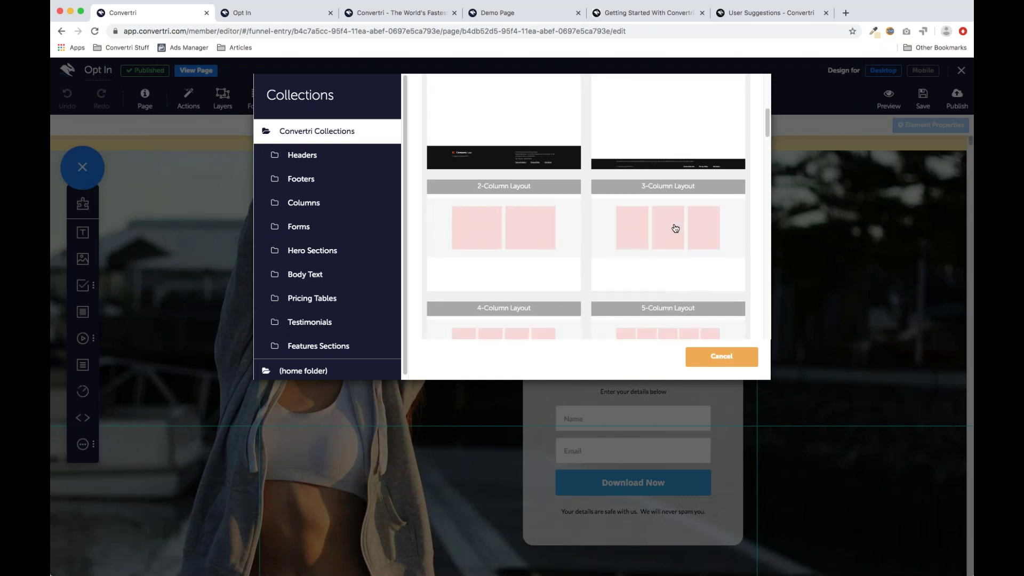
pyautogui.scroll(-3, 674, 234)
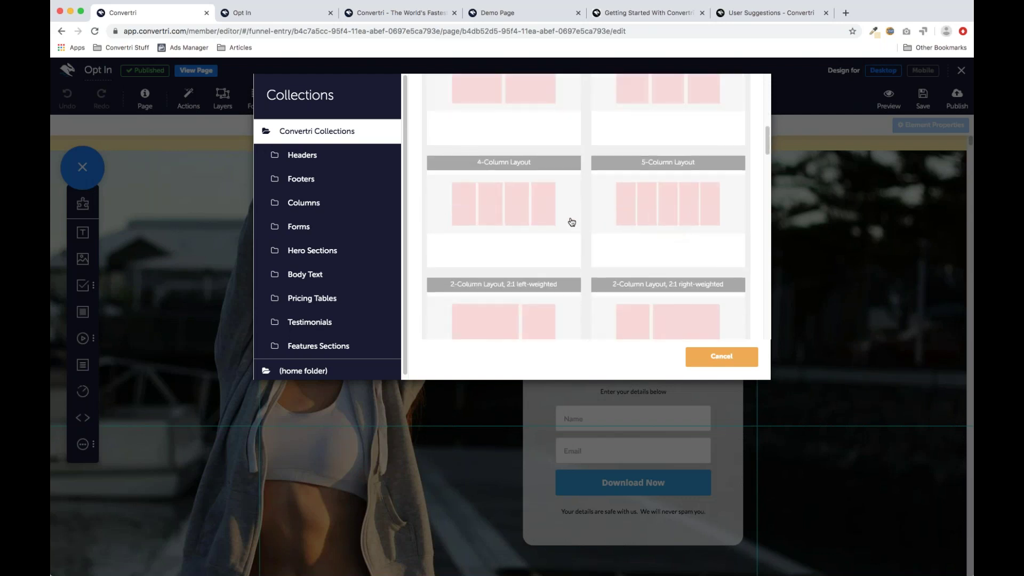
pyautogui.scroll(3, 569, 222)
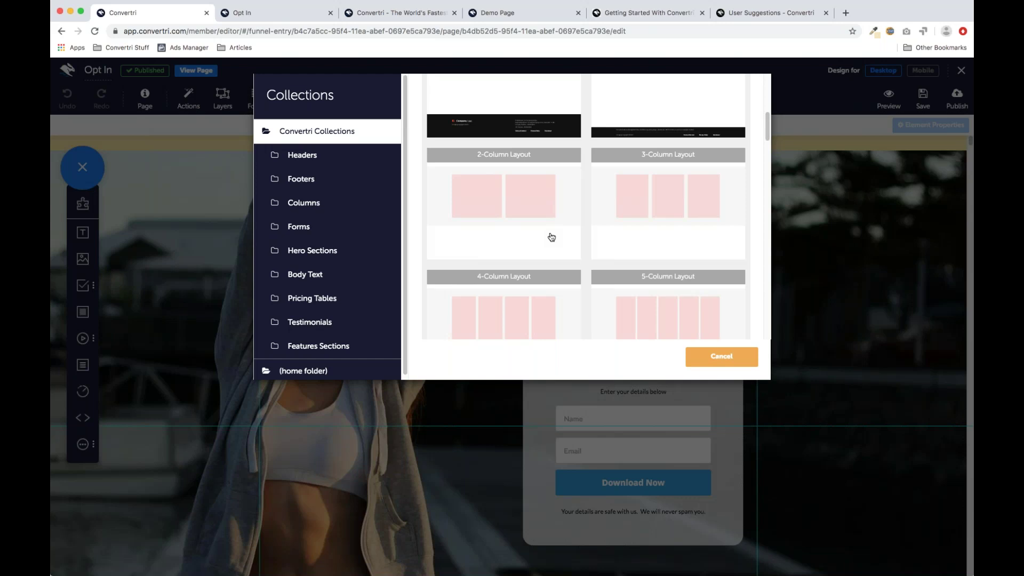
# Step: Add Form Section Template 5 from the Convertri Collections, place it left of the existing opt-in panel, and delete it
pyautogui.scroll(-3, 551, 237)
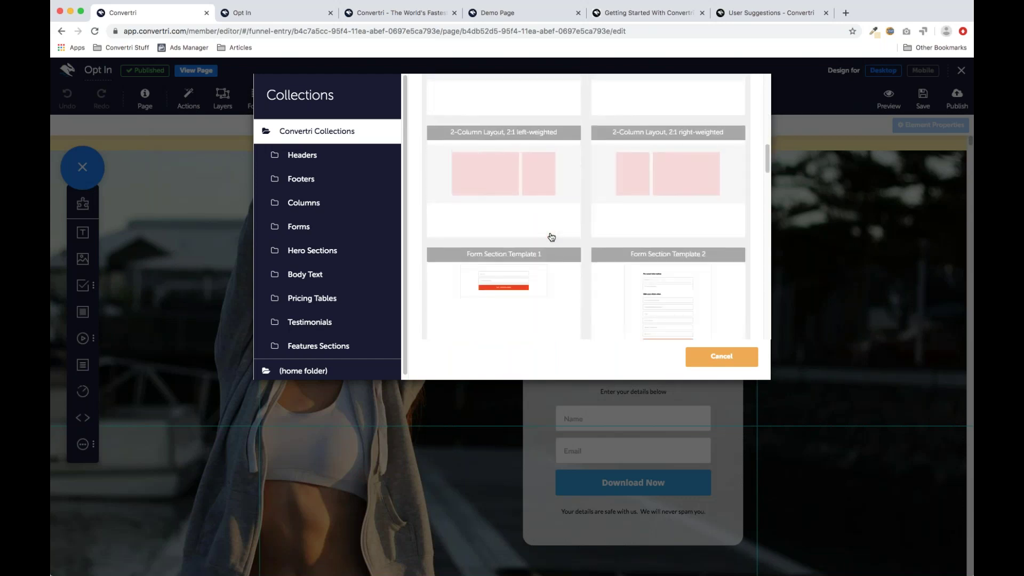
pyautogui.scroll(-3, 587, 267)
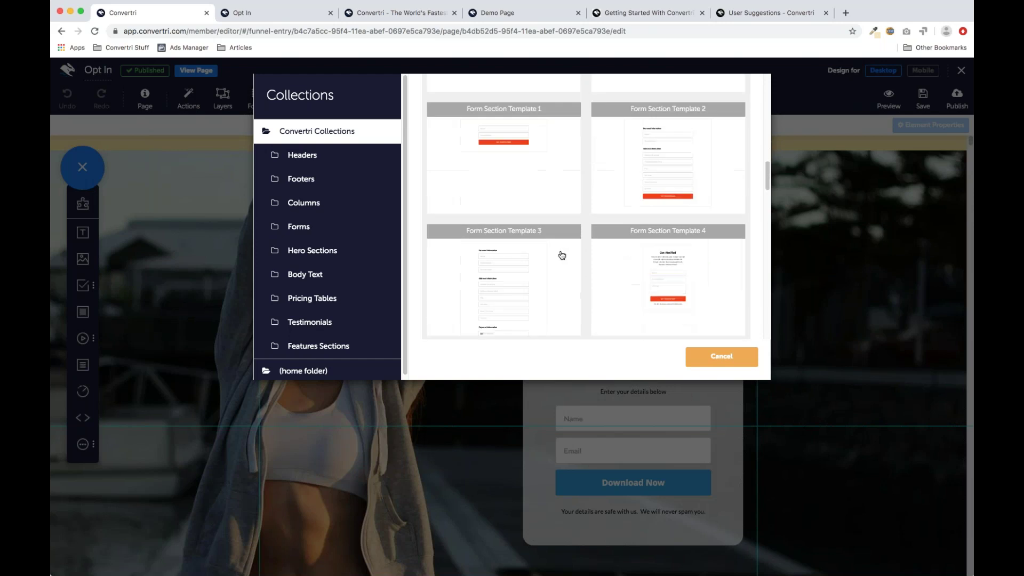
pyautogui.scroll(2, 528, 276)
pyautogui.scroll(-2, 534, 267)
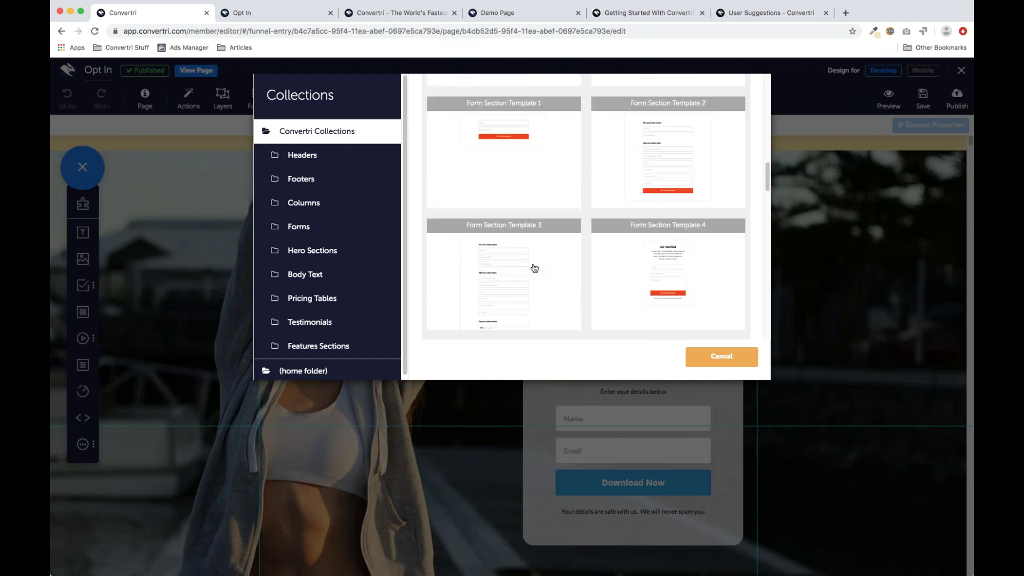
pyautogui.scroll(-5, 534, 269)
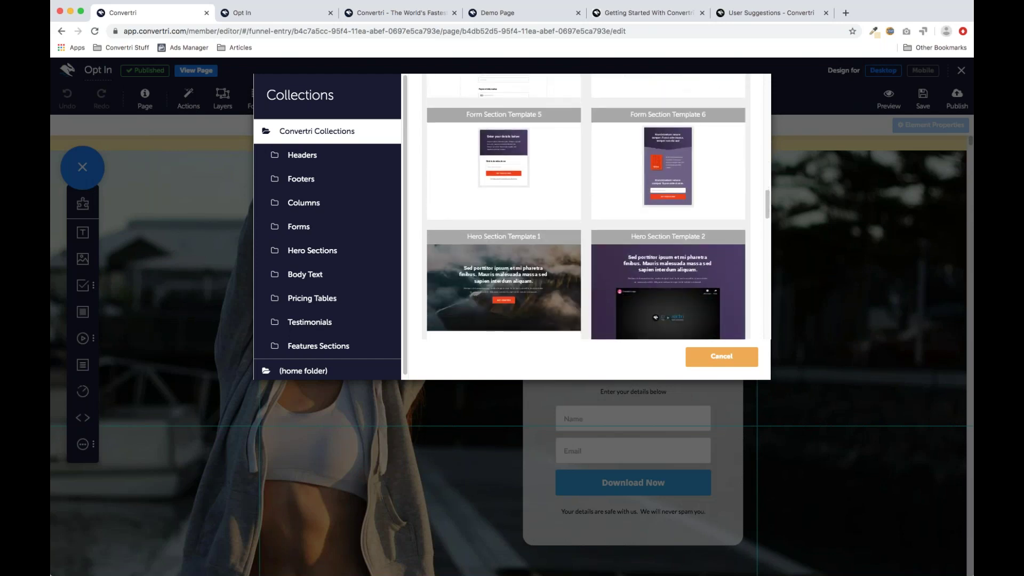
pyautogui.scroll(2, 583, 213)
pyautogui.scroll(1, 572, 201)
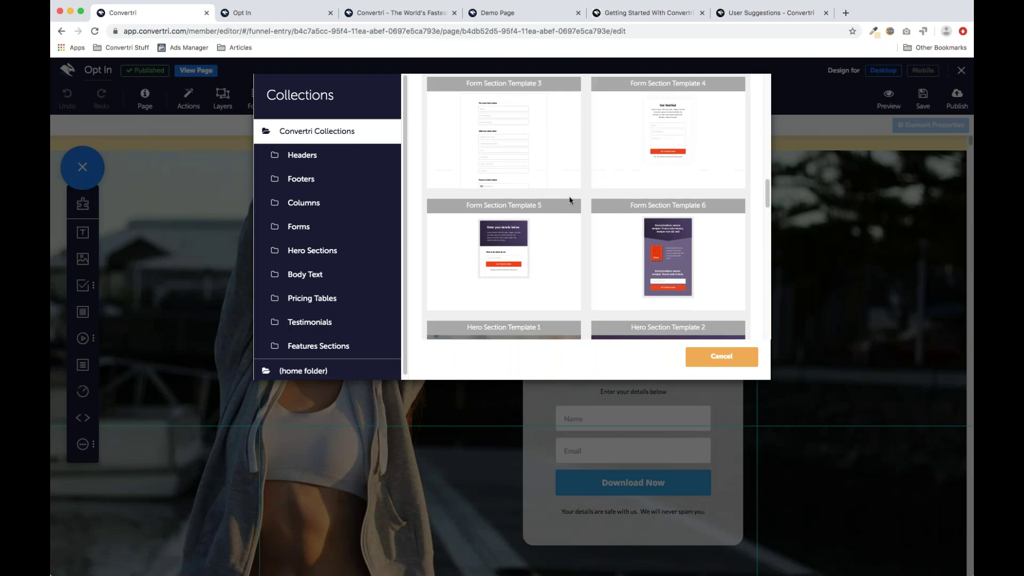
pyautogui.click(511, 230)
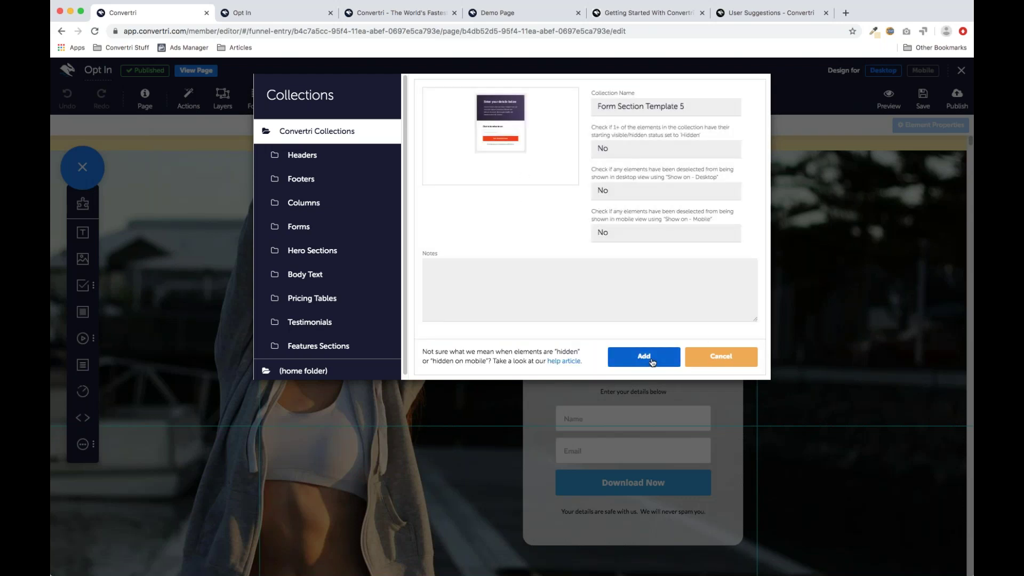
pyautogui.click(652, 362)
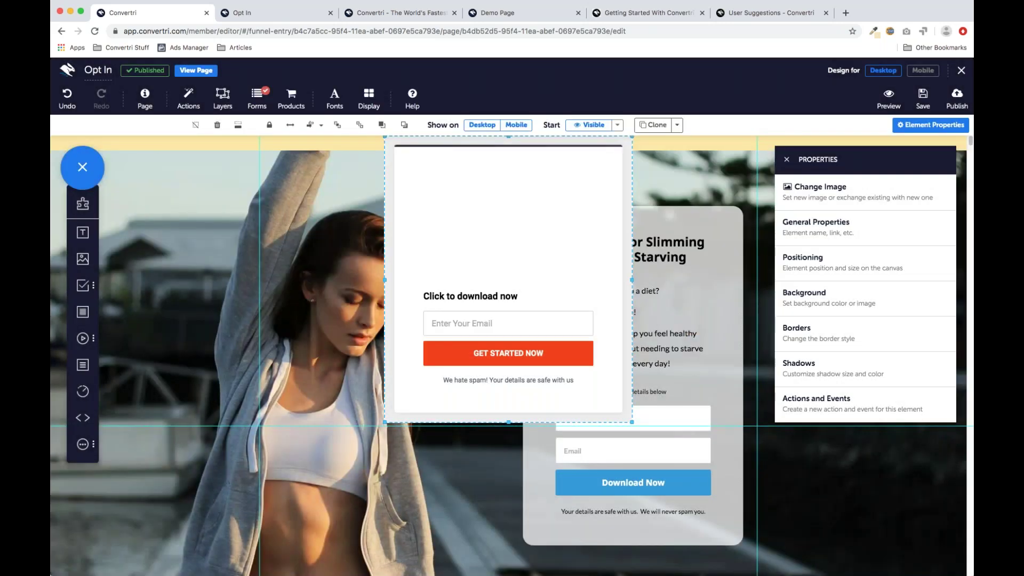
pyautogui.moveTo(411, 156); pyautogui.dragTo(192, 237)
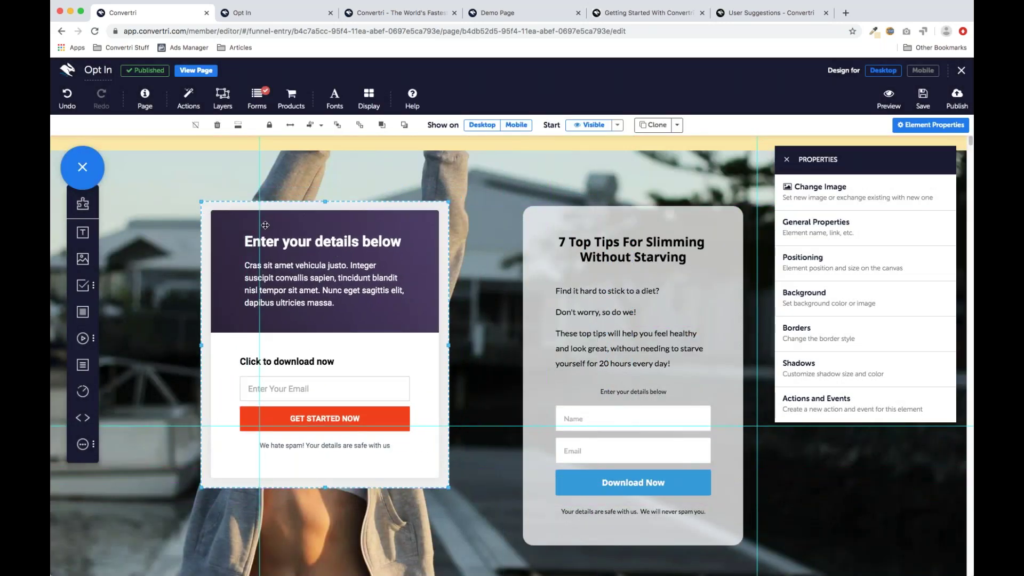
pyautogui.click(217, 126)
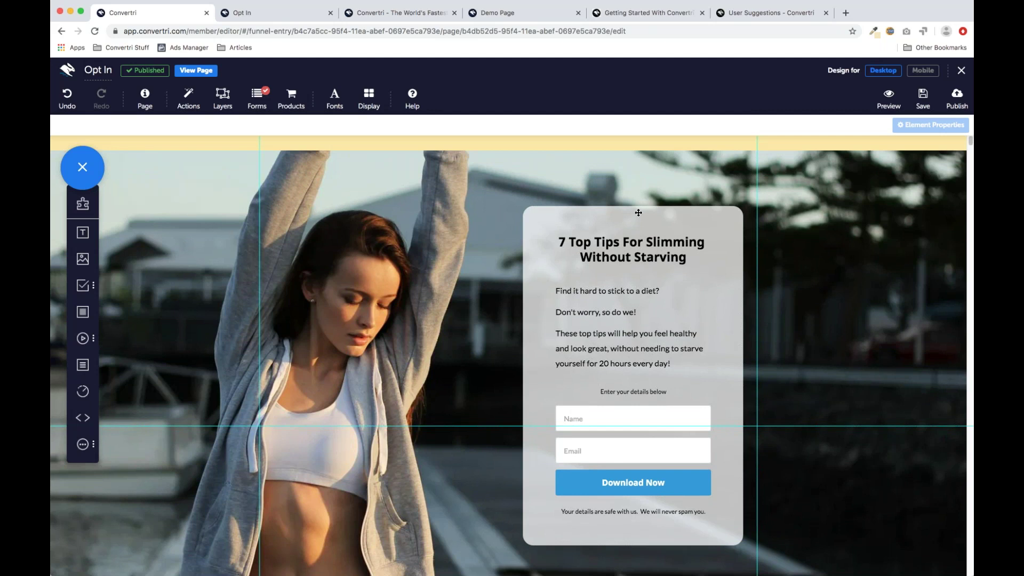
# Step: Save the 7 Top Tips For Slimming opt-in panel as a collection named Slimming Opt In in the home folder
pyautogui.click(690, 219)
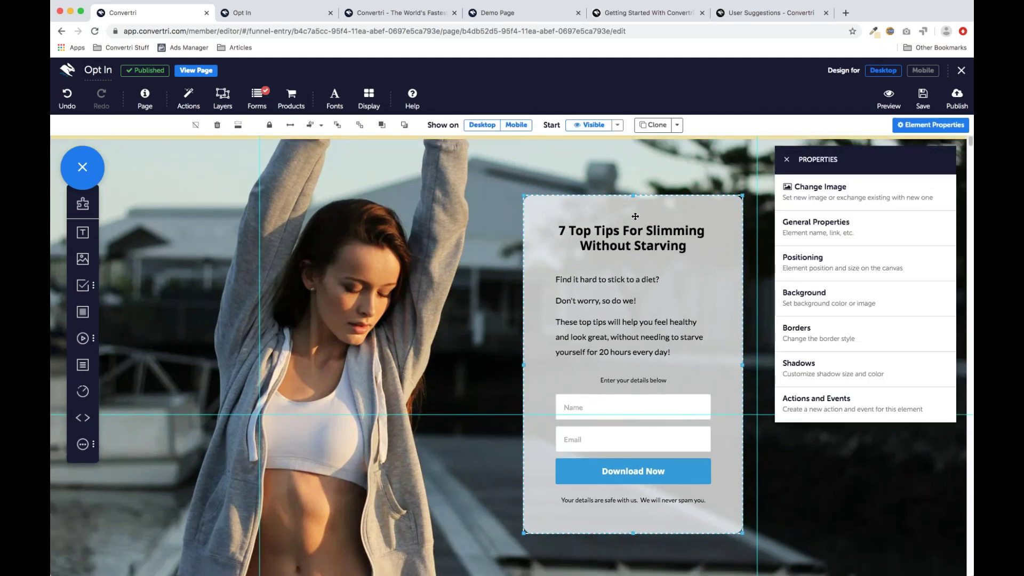
pyautogui.click(836, 230)
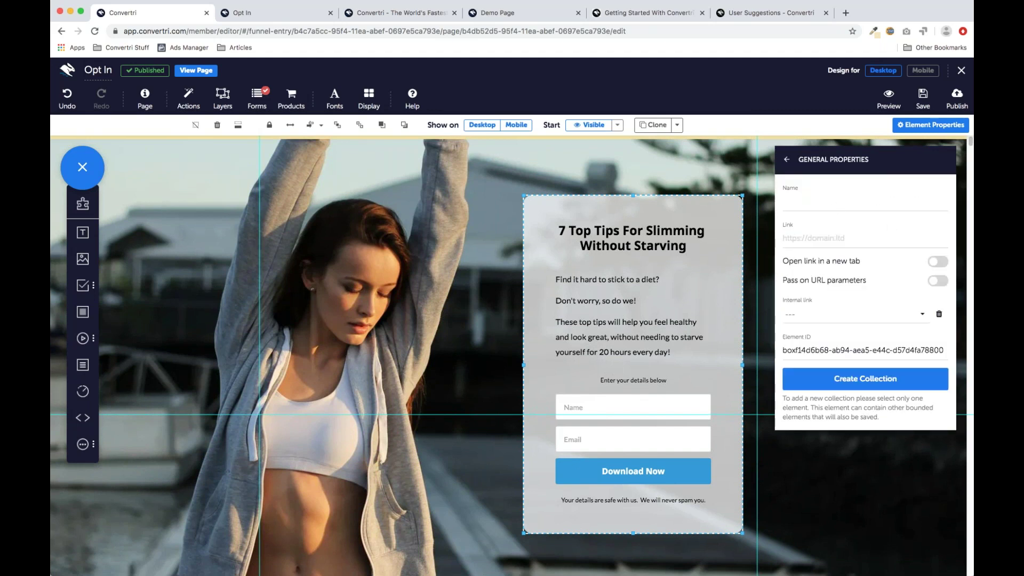
pyautogui.click(873, 383)
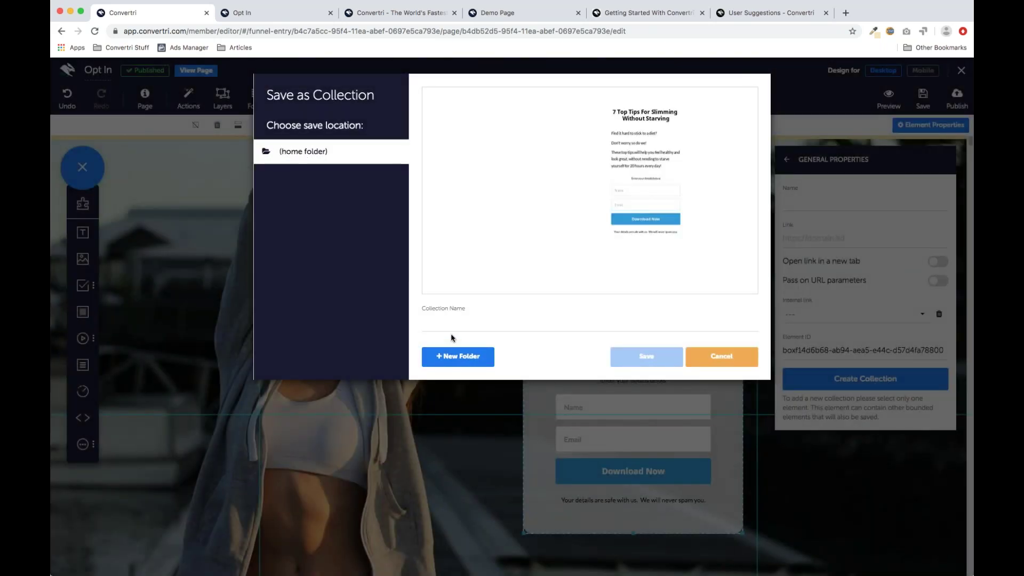
pyautogui.click(465, 328)
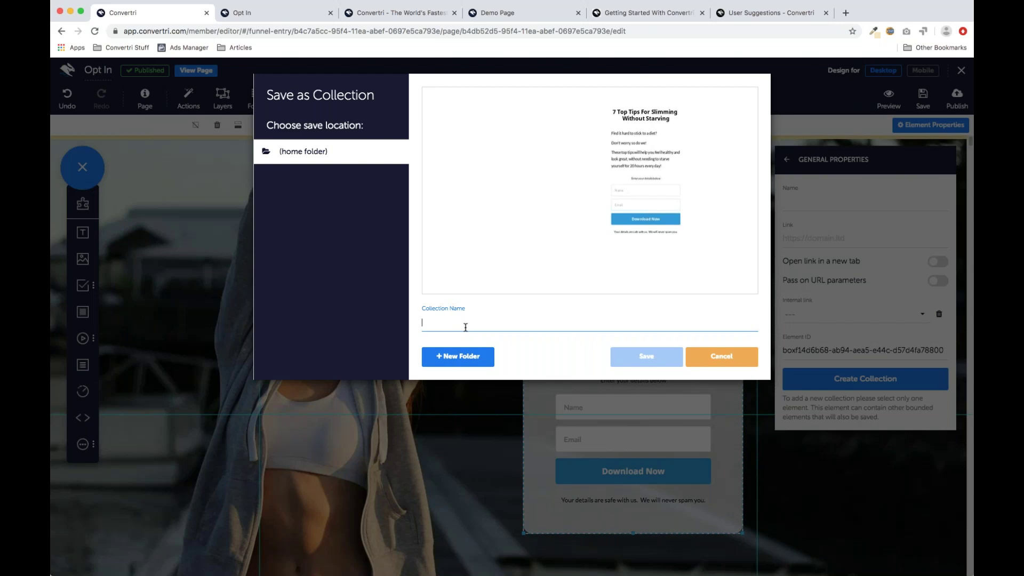
pyautogui.write('Slimming Opt In')
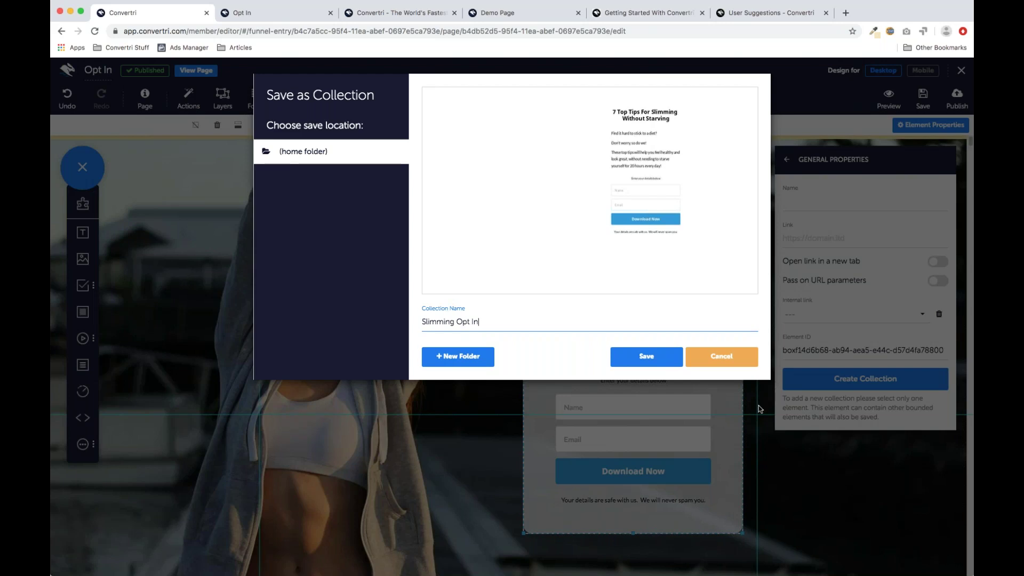
pyautogui.click(663, 362)
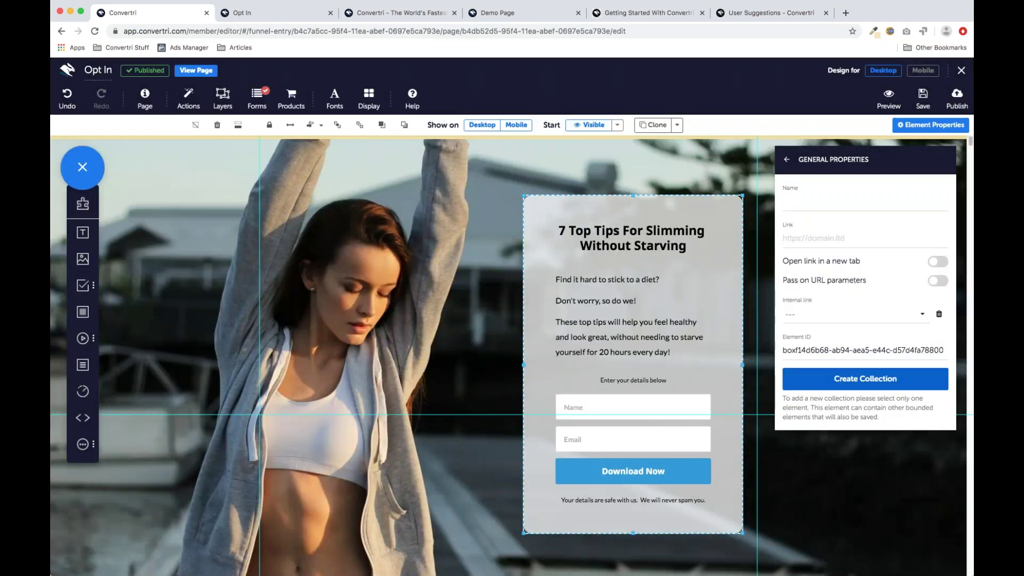
# Step: Close the Opt In page and open the Demo funnel's Thank You Page for editing
pyautogui.click(487, 221)
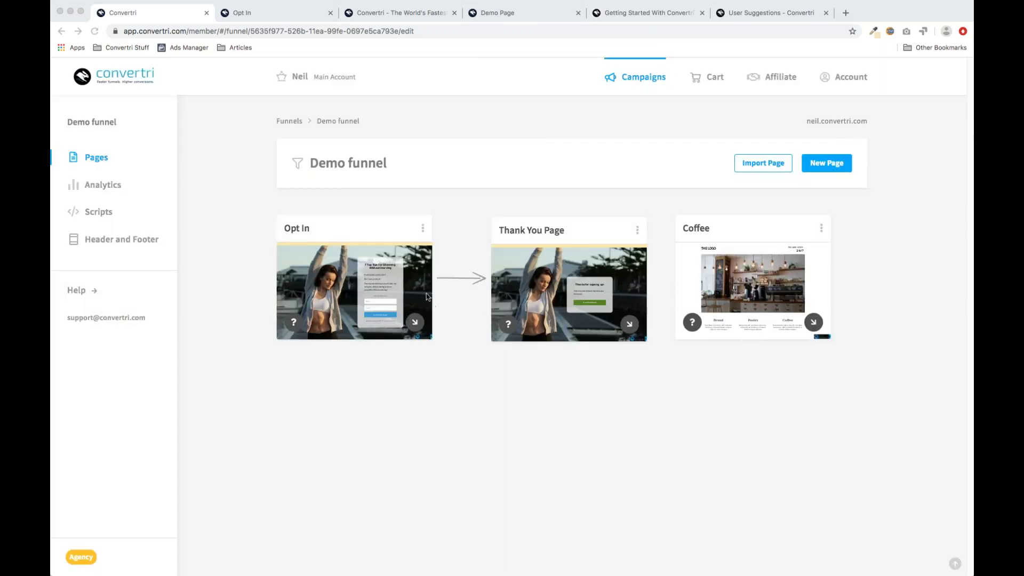
pyautogui.click(560, 353)
pyautogui.click(571, 292)
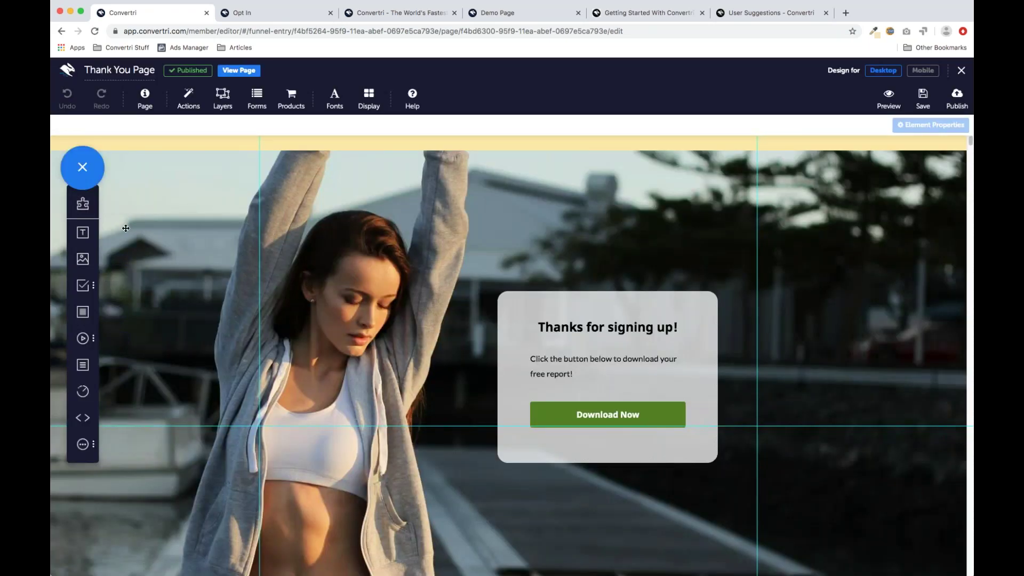
# Step: Add the Slimming Opt In collection to the page, place it left of the thank-you panel, and delete it
pyautogui.click(82, 205)
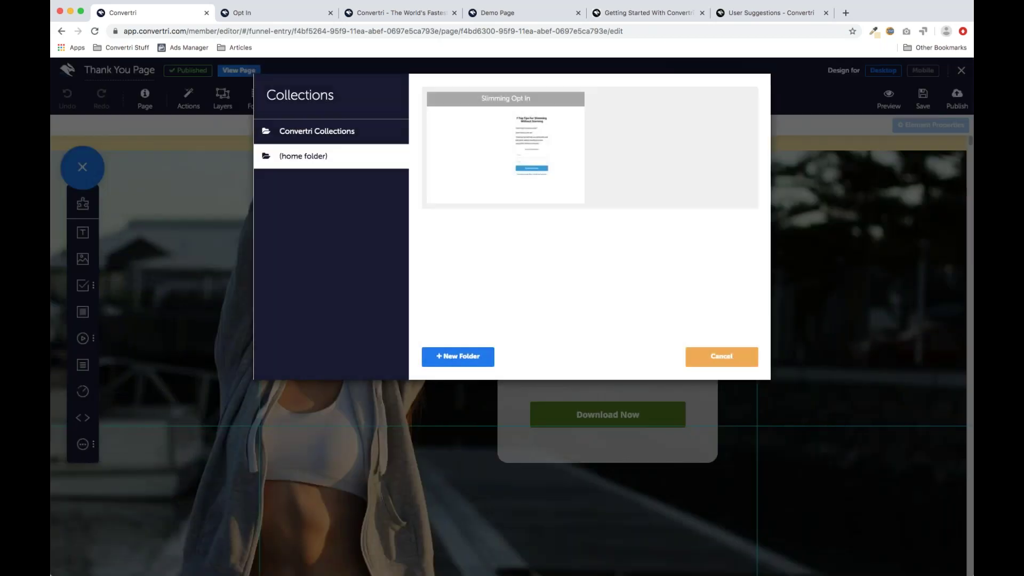
pyautogui.click(509, 142)
pyautogui.click(641, 359)
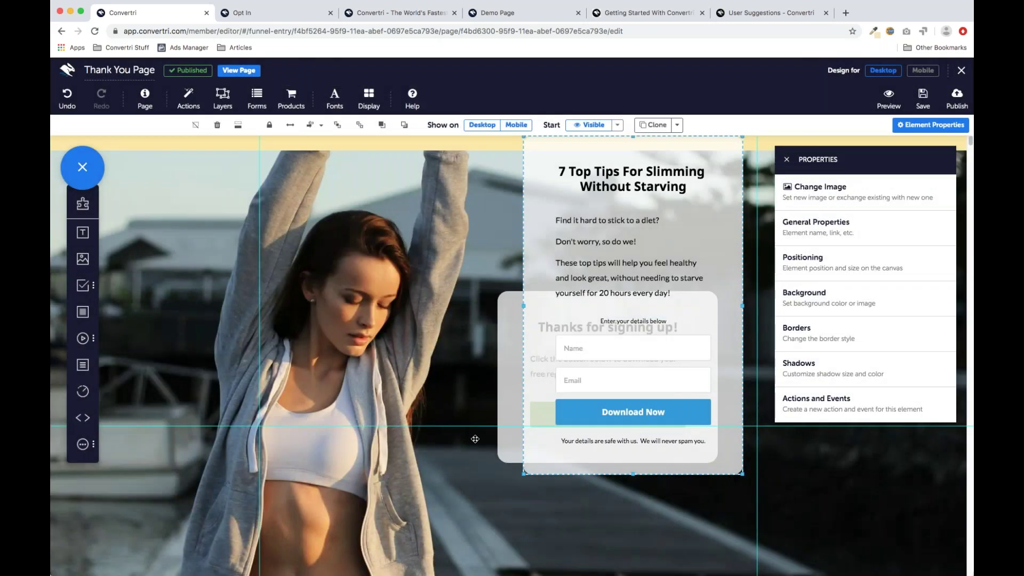
pyautogui.moveTo(502, 256); pyautogui.dragTo(206, 317)
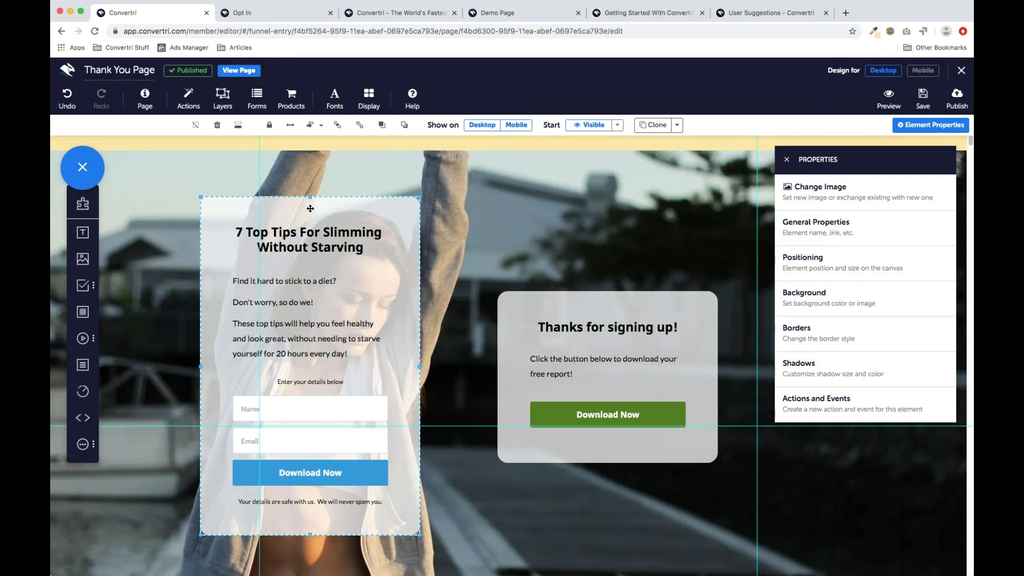
pyautogui.moveTo(331, 193); pyautogui.dragTo(355, 179)
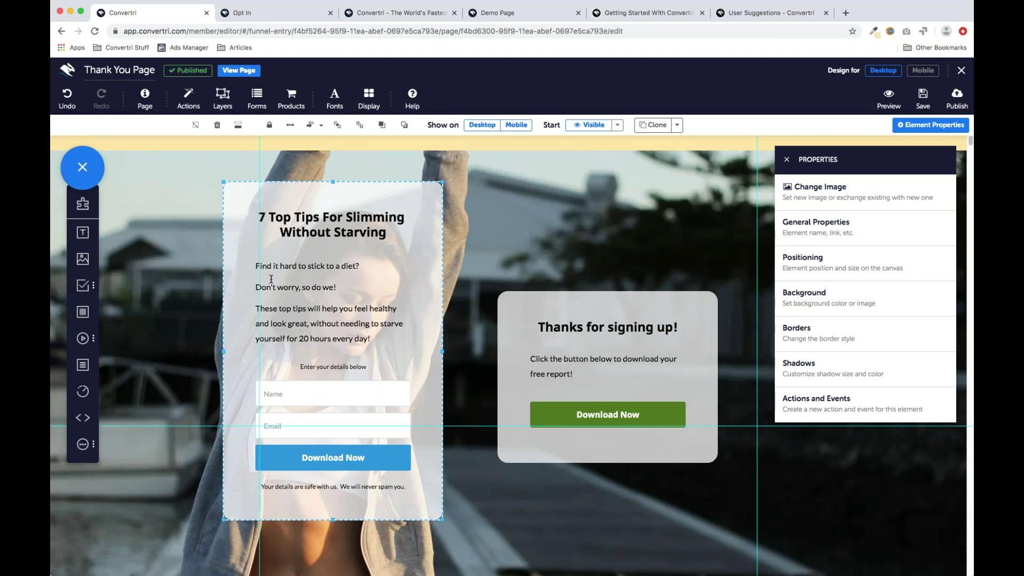
pyautogui.click(217, 125)
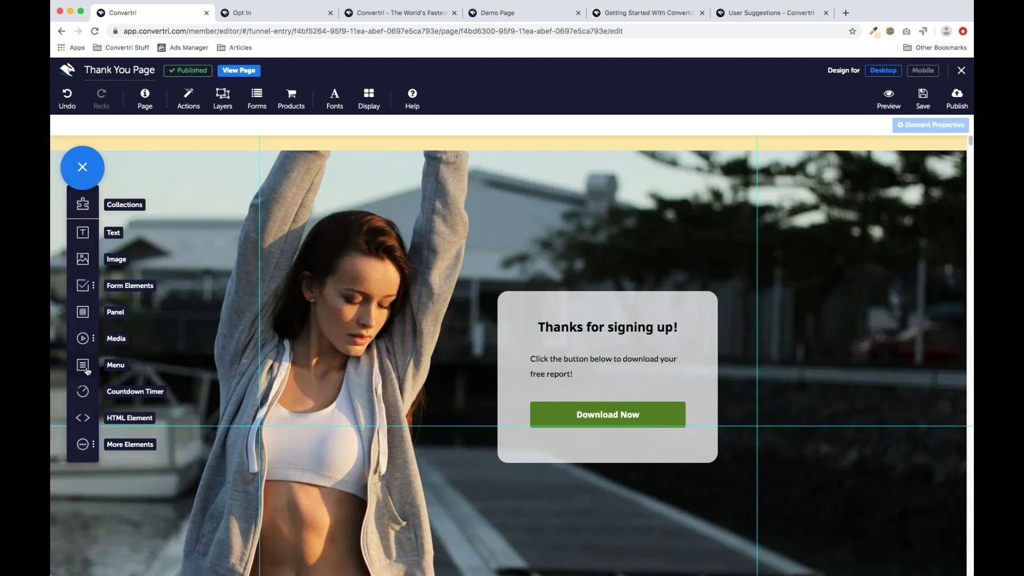
# Step: Add a menu element near the top of the page with entries Item 1, Item 2 and Item 3, removing the unused fourth entry
pyautogui.moveTo(83, 368); pyautogui.dragTo(369, 180)
pyautogui.click(807, 208)
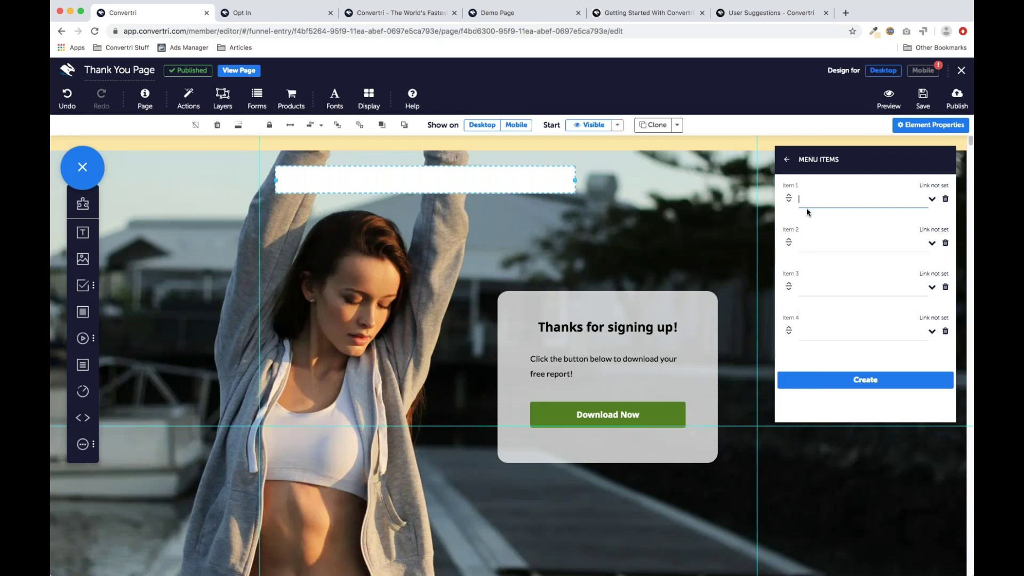
pyautogui.write('Item 1')
pyautogui.click(839, 244)
pyautogui.write('Item 2')
pyautogui.click(850, 288)
pyautogui.write('Item 3')
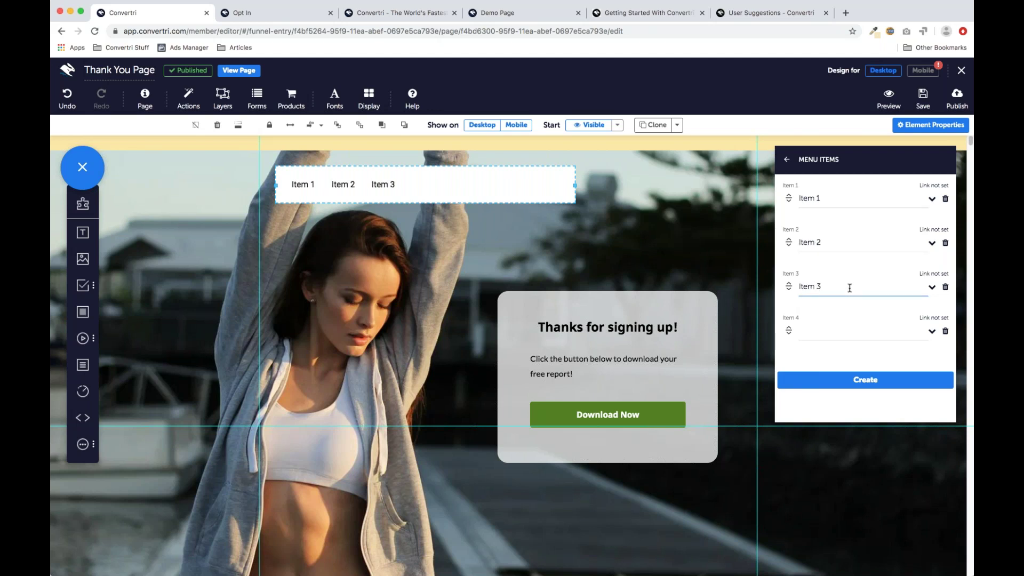
pyautogui.click(945, 332)
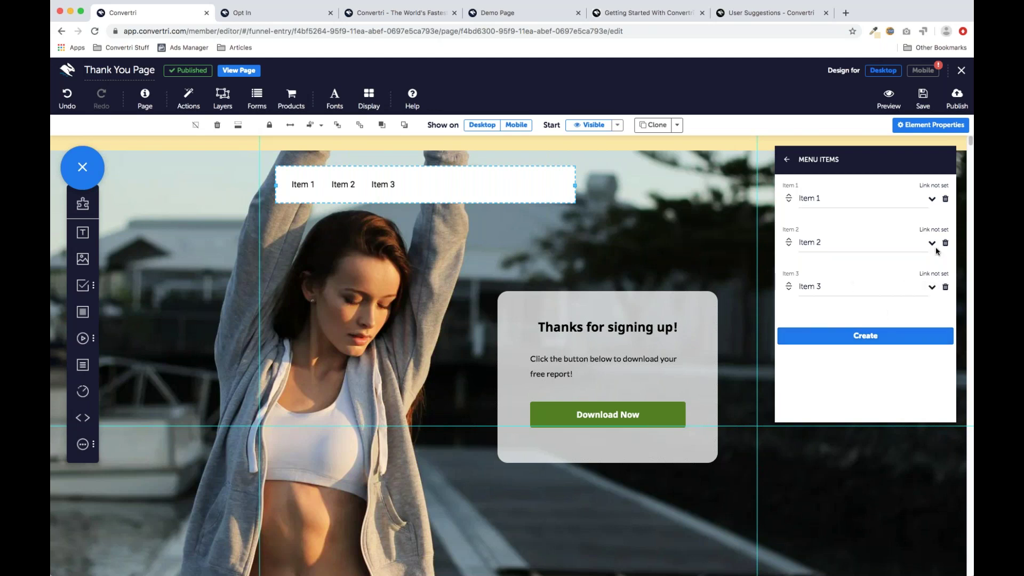
# Step: Make Item 1 a submenu containing Features and Collections, and remove its two unused entries
pyautogui.click(932, 199)
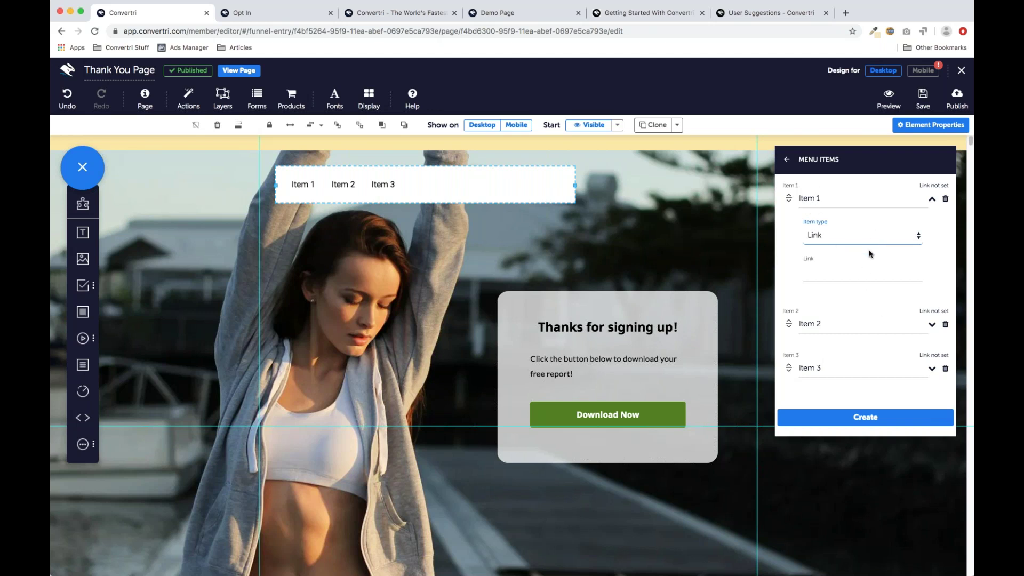
pyautogui.press('Down')
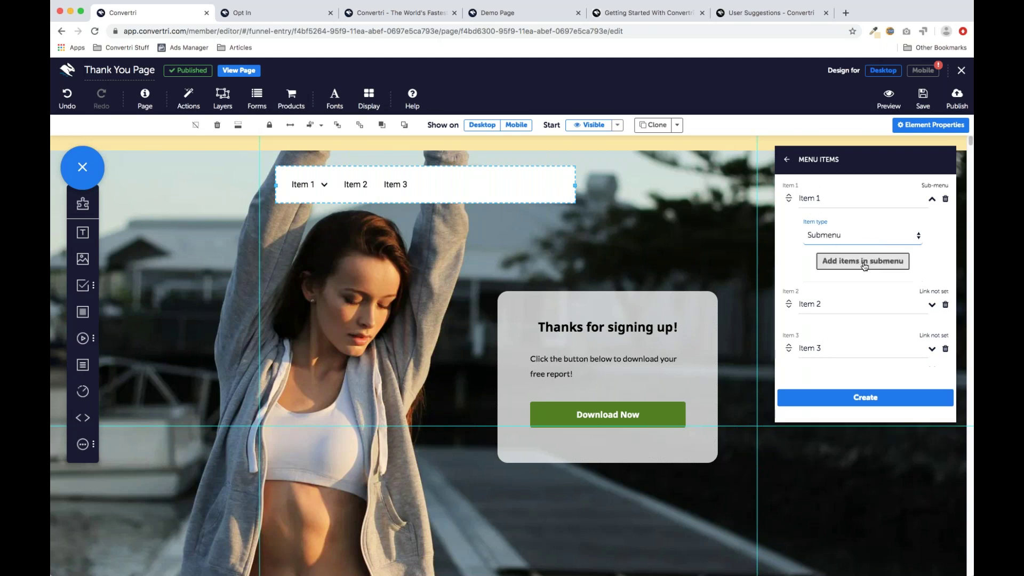
pyautogui.click(860, 264)
pyautogui.click(828, 205)
pyautogui.write('Features')
pyautogui.click(828, 236)
pyautogui.write('Collections')
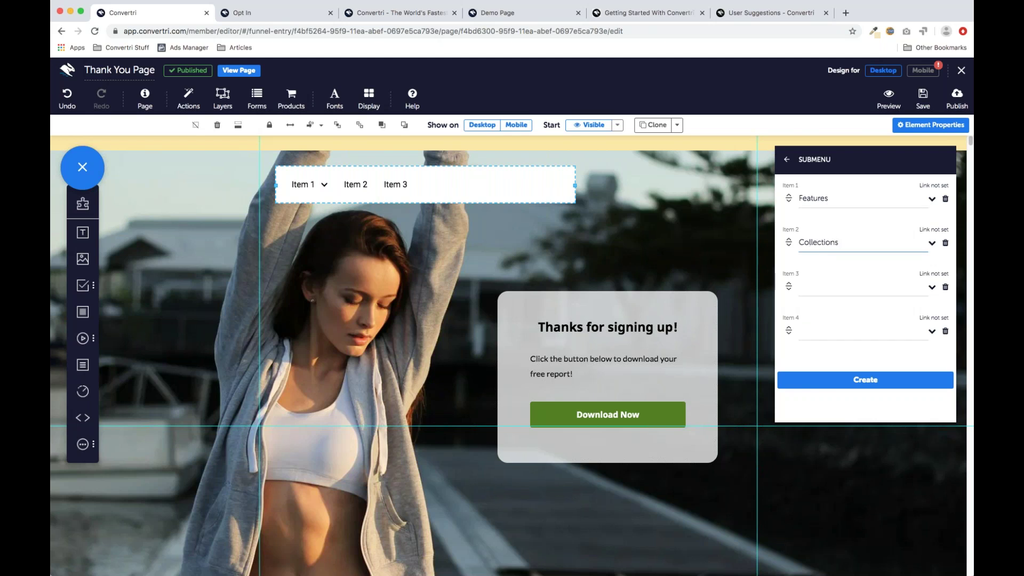
pyautogui.click(825, 357)
pyautogui.click(946, 288)
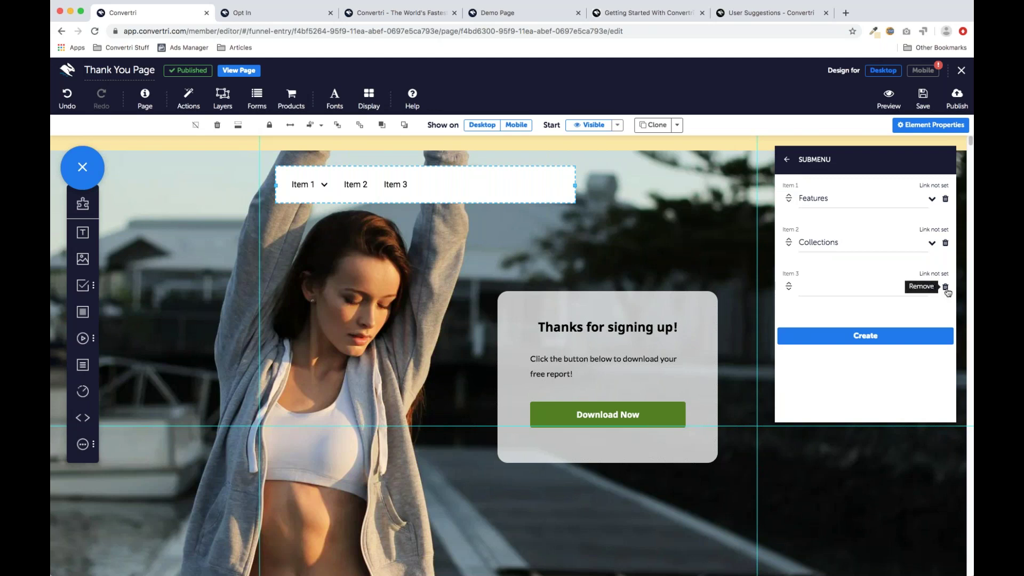
pyautogui.click(946, 288)
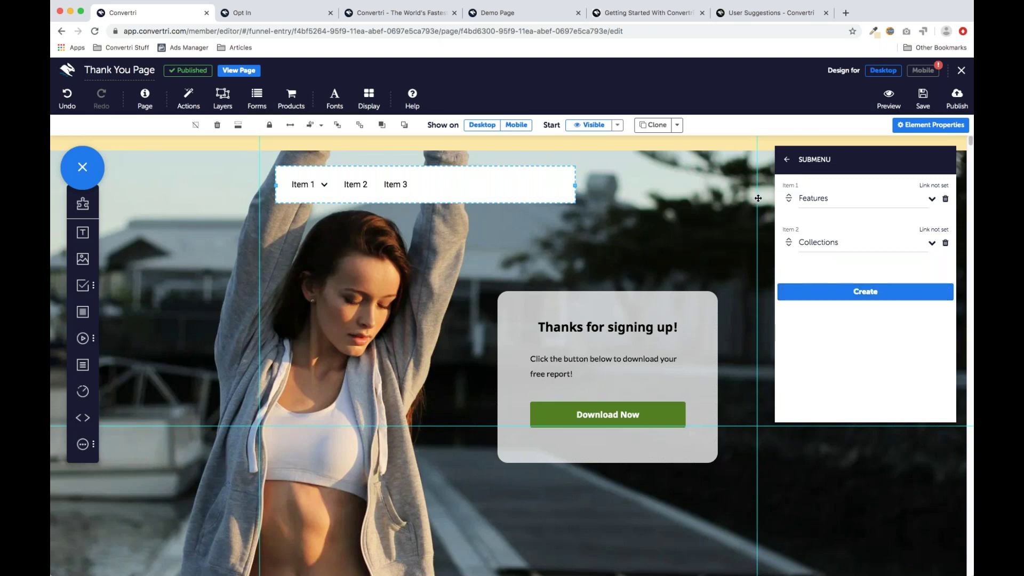
pyautogui.click(785, 161)
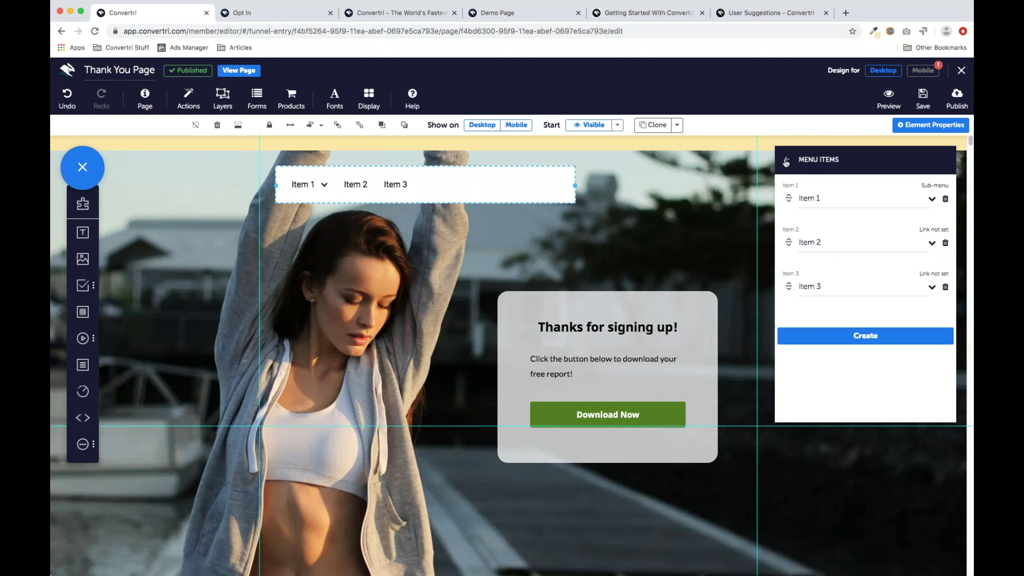
pyautogui.click(786, 161)
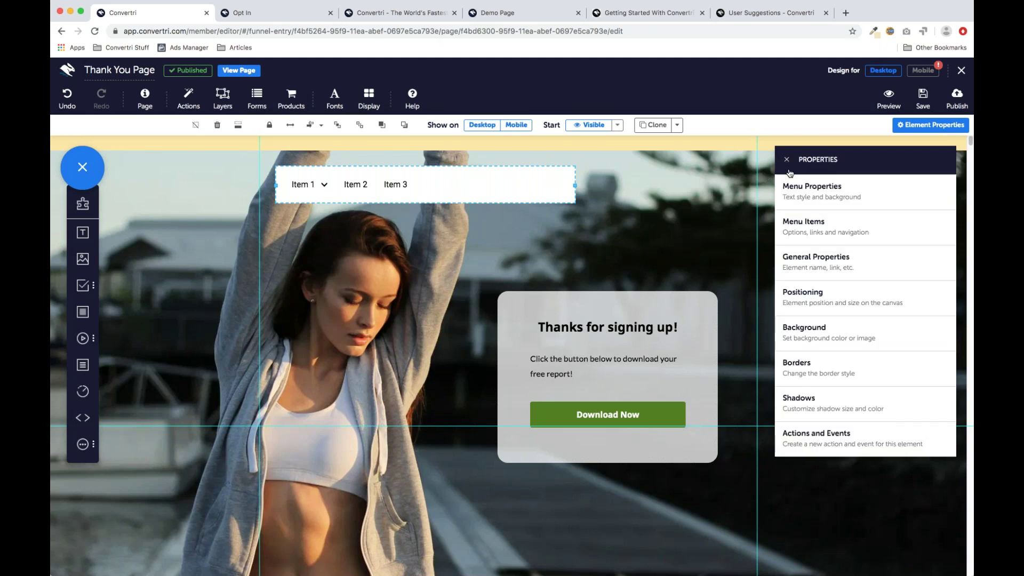
# Step: Explore the menu's background colour picker, and try Annie Use Your Telescope, no font and Droid Serif as its font family
pyautogui.click(856, 207)
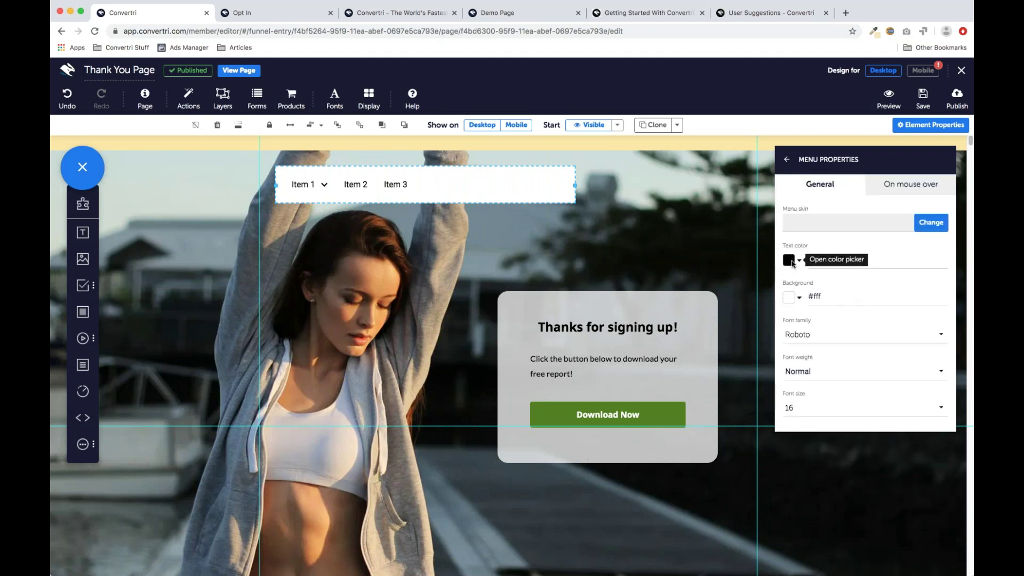
pyautogui.click(792, 297)
pyautogui.moveTo(867, 237); pyautogui.dragTo(906, 183)
pyautogui.click(803, 373)
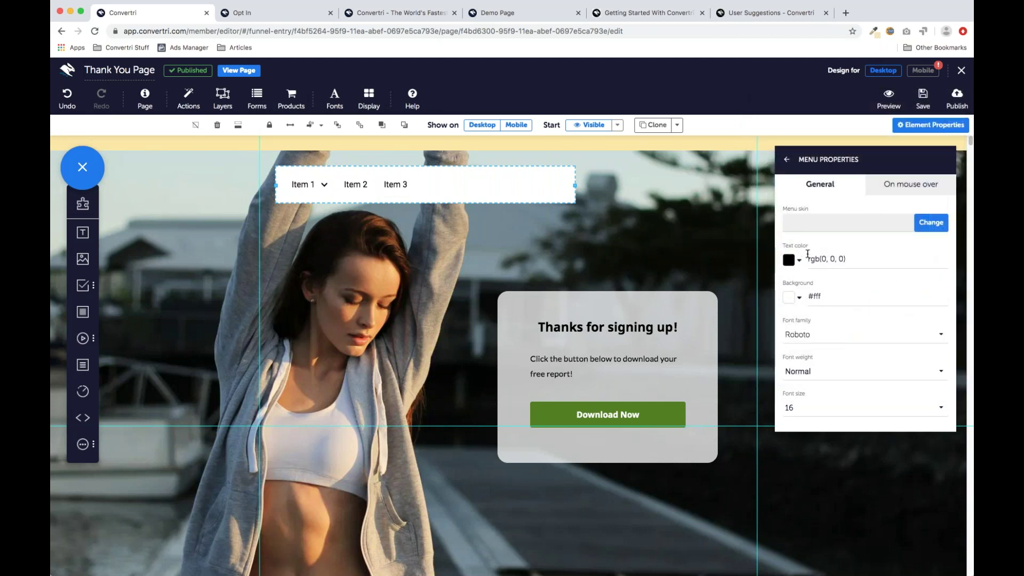
pyautogui.click(823, 342)
pyautogui.click(817, 281)
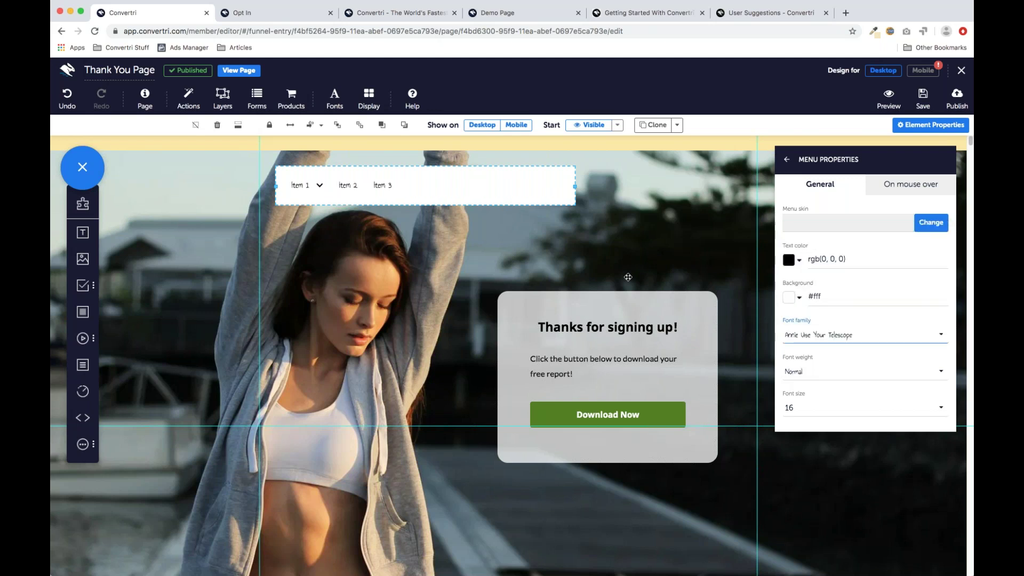
pyautogui.click(871, 342)
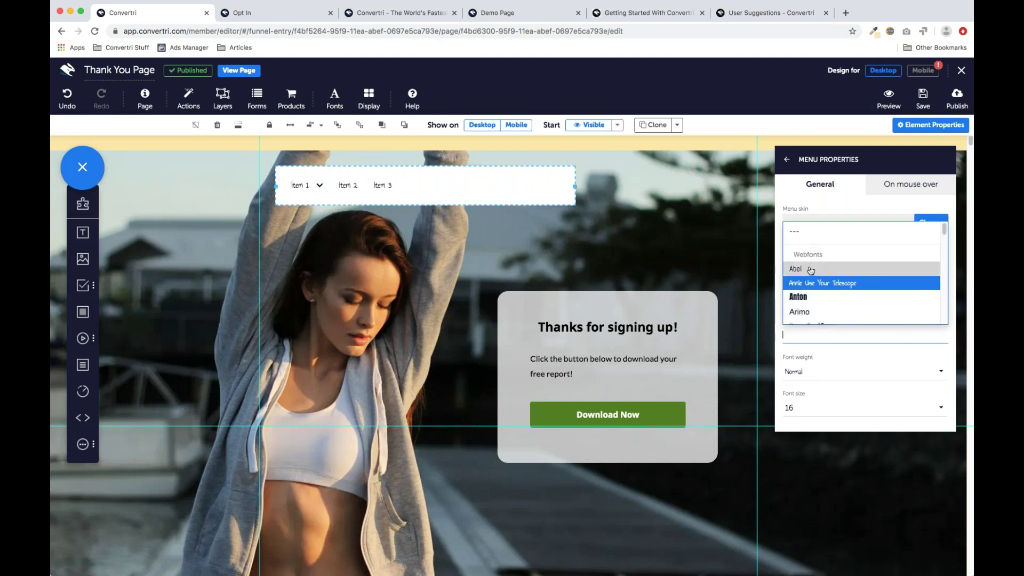
pyautogui.click(812, 235)
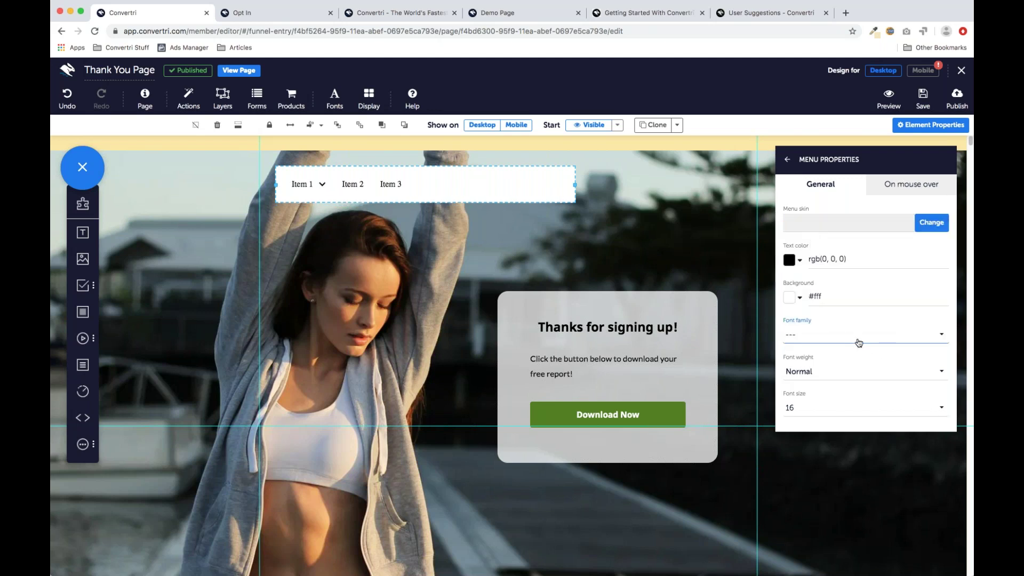
pyautogui.click(860, 341)
pyautogui.scroll(-5, 887, 313)
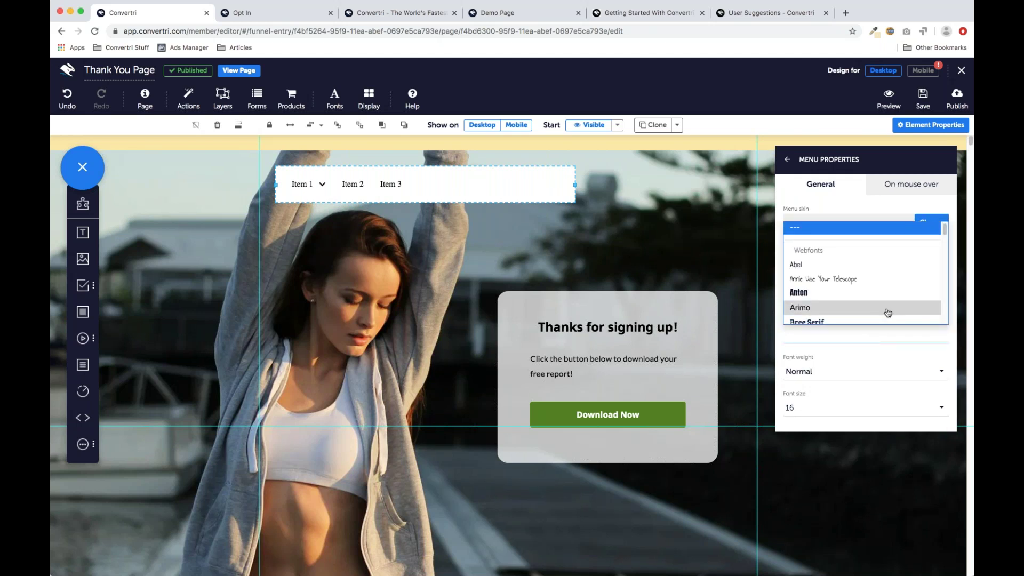
pyautogui.click(855, 269)
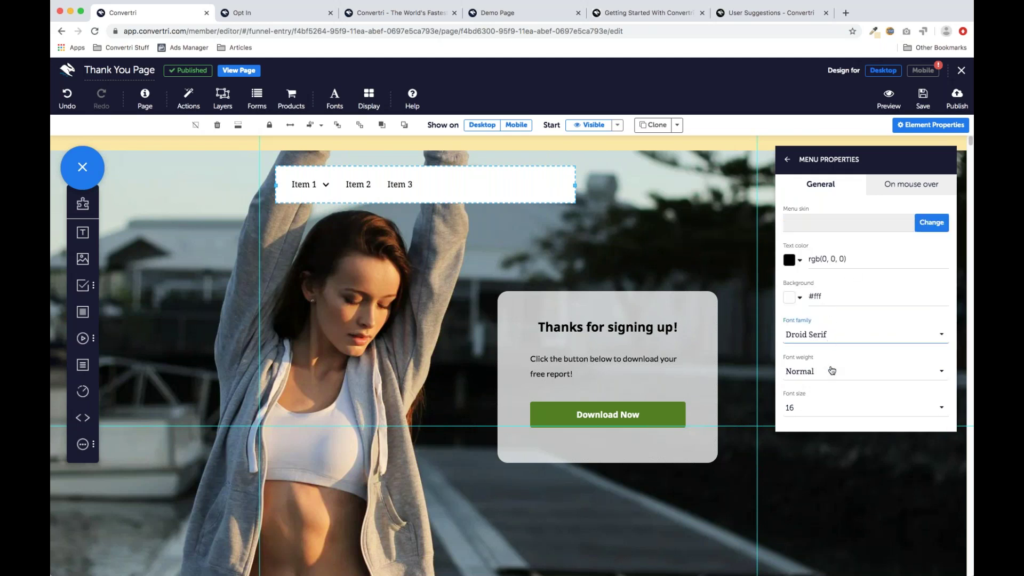
# Step: Apply the Mint skin to the menu and move it to the right, centred near the top of the page
pyautogui.click(822, 224)
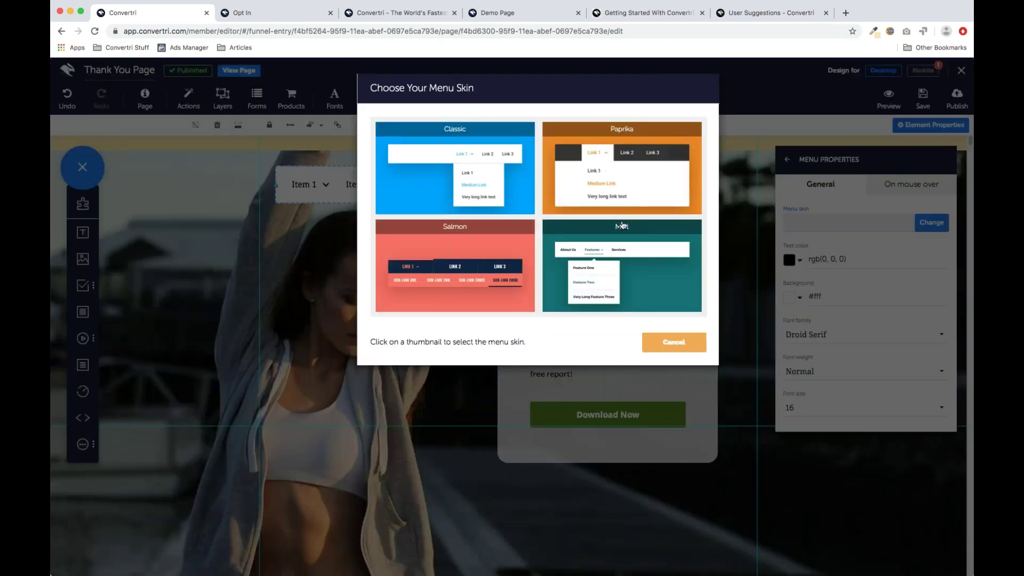
pyautogui.click(616, 266)
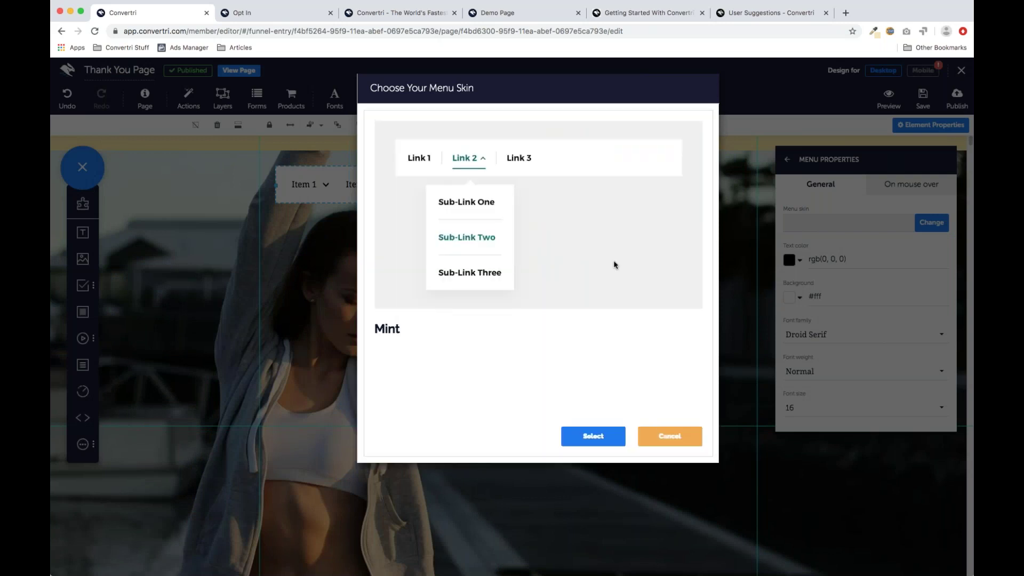
pyautogui.click(592, 436)
pyautogui.moveTo(488, 189); pyautogui.dragTo(603, 213)
pyautogui.moveTo(548, 194); pyautogui.dragTo(489, 171)
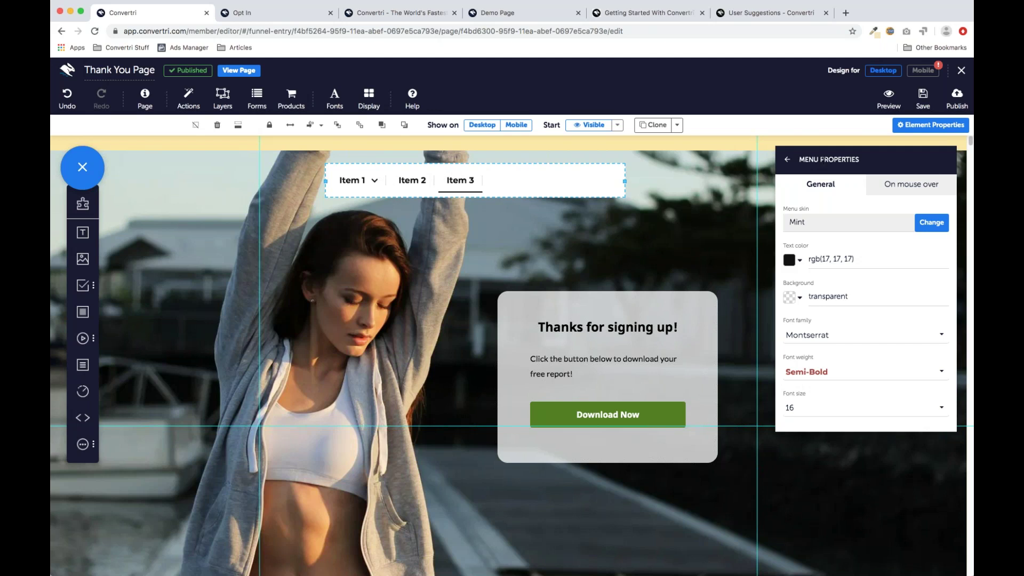
pyautogui.click(788, 160)
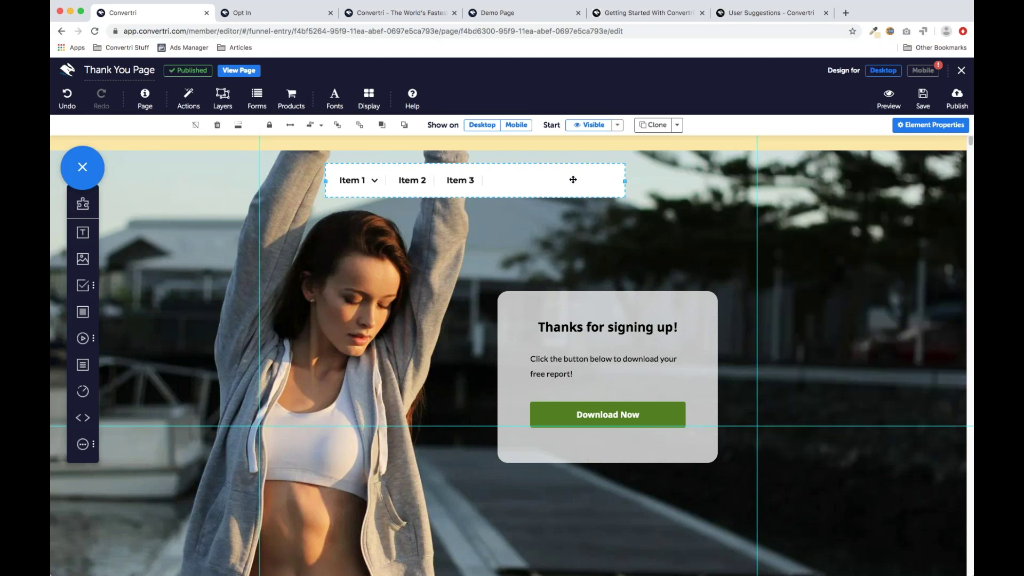
pyautogui.moveTo(571, 174); pyautogui.dragTo(604, 177)
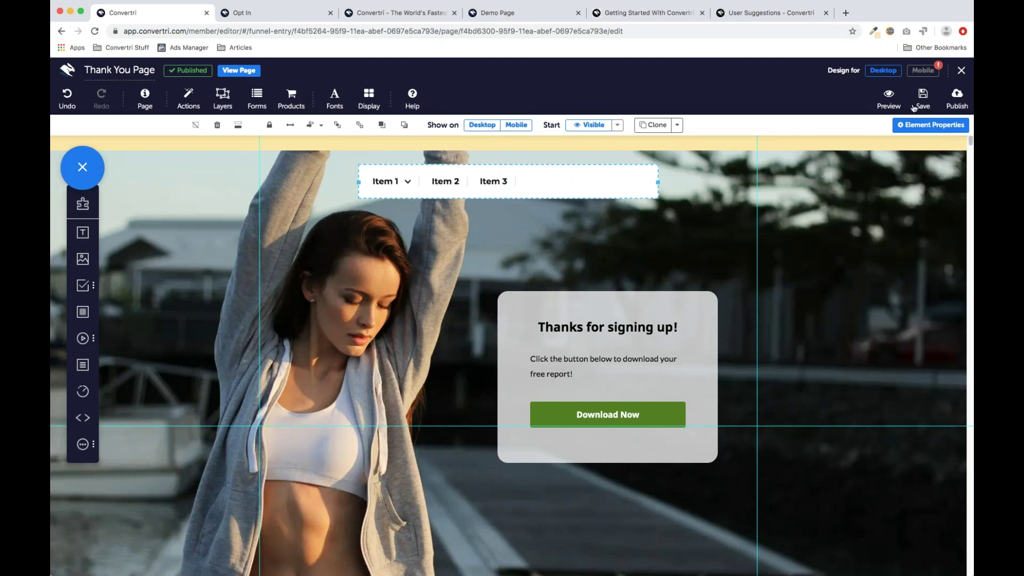
# Step: Switch the Thank You Page to its mobile design and rerun the automatic mobile conversion for all of it
pyautogui.click(925, 74)
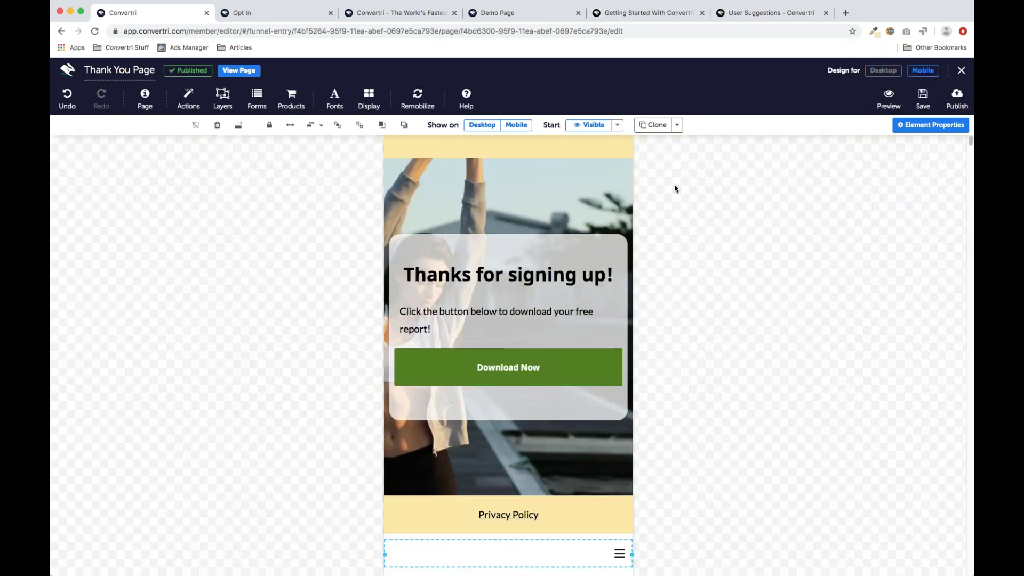
pyautogui.scroll(-1, 566, 241)
pyautogui.click(416, 97)
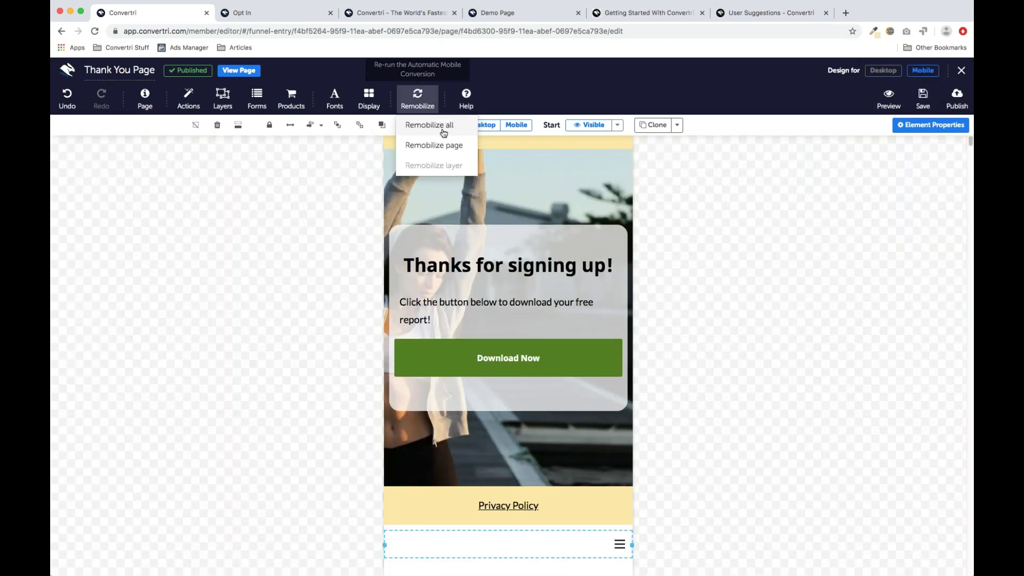
pyautogui.click(444, 128)
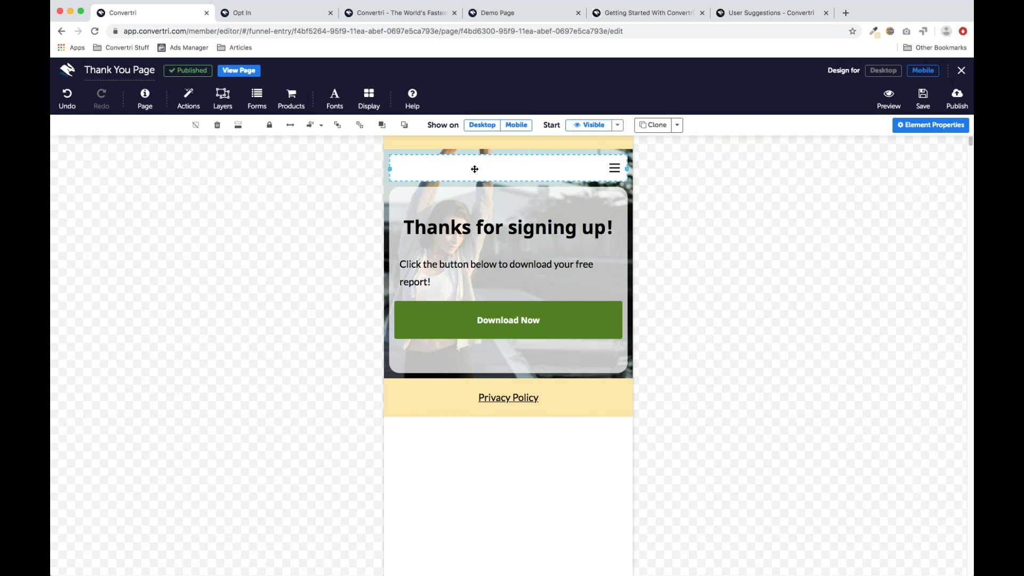
# Step: Examine the navigation menu on the Convertri website, follow its Templates link, and return to the page editor
pyautogui.click(392, 13)
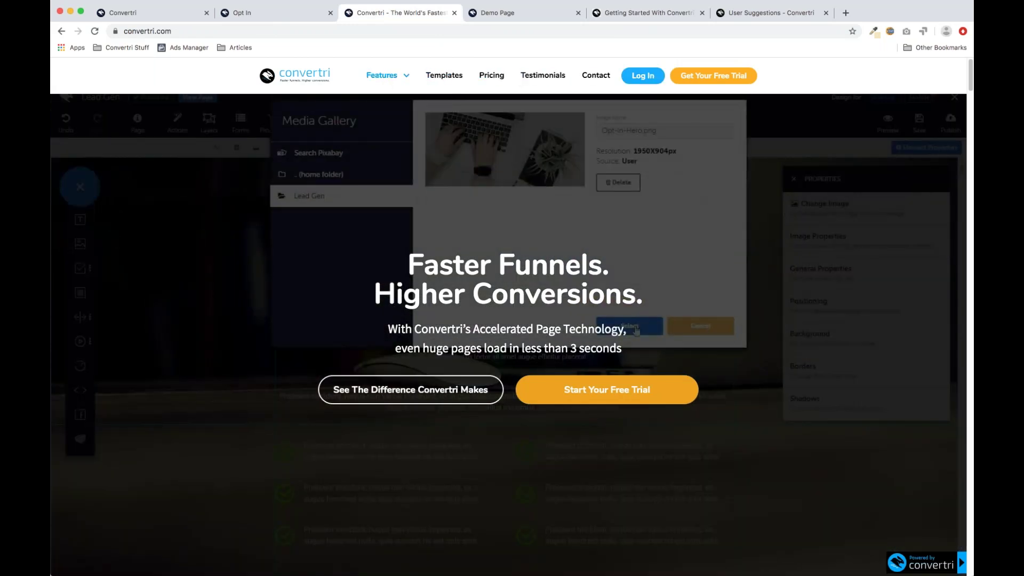
pyautogui.moveTo(382, 75)
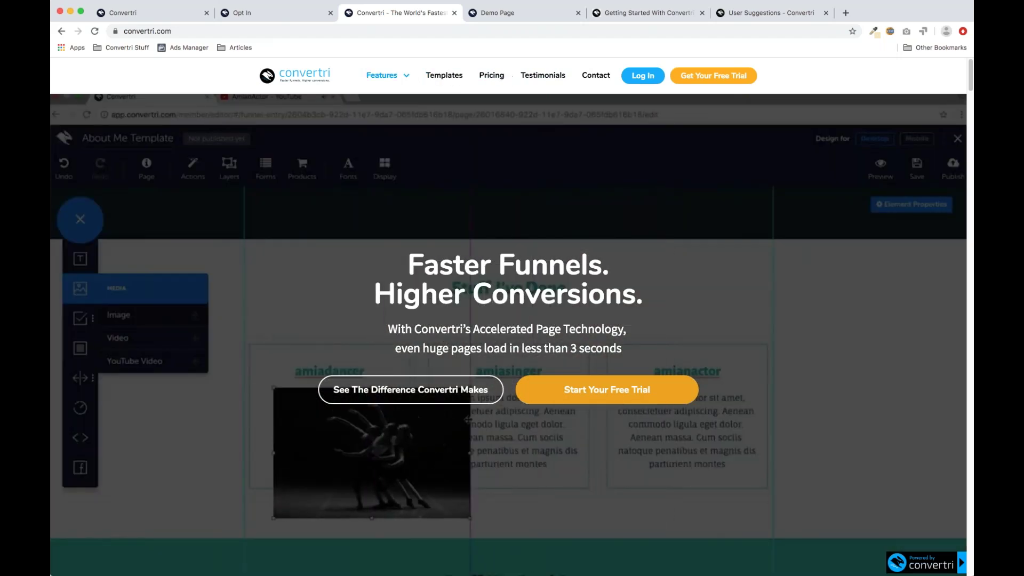
pyautogui.click(445, 75)
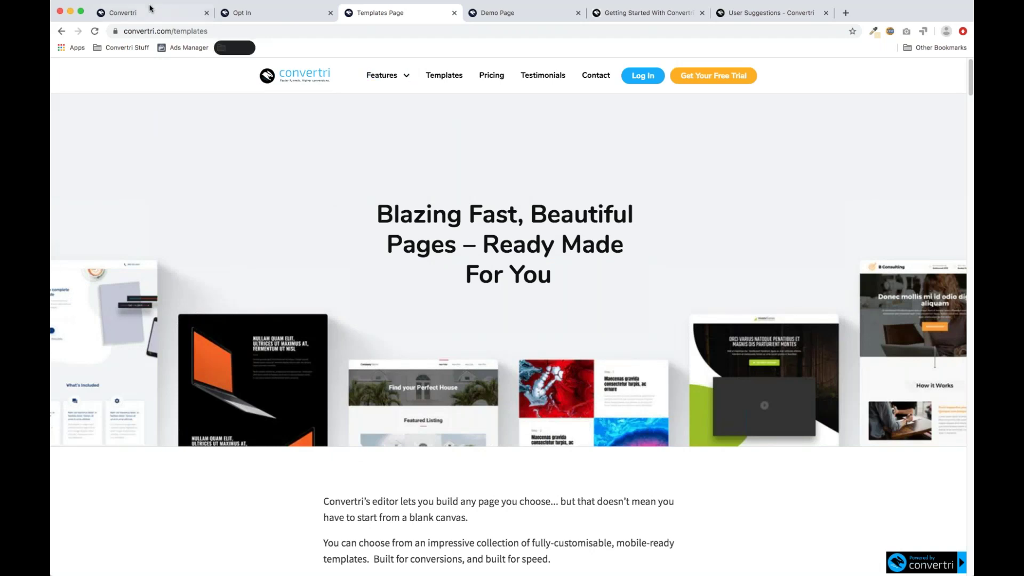
pyautogui.click(180, 17)
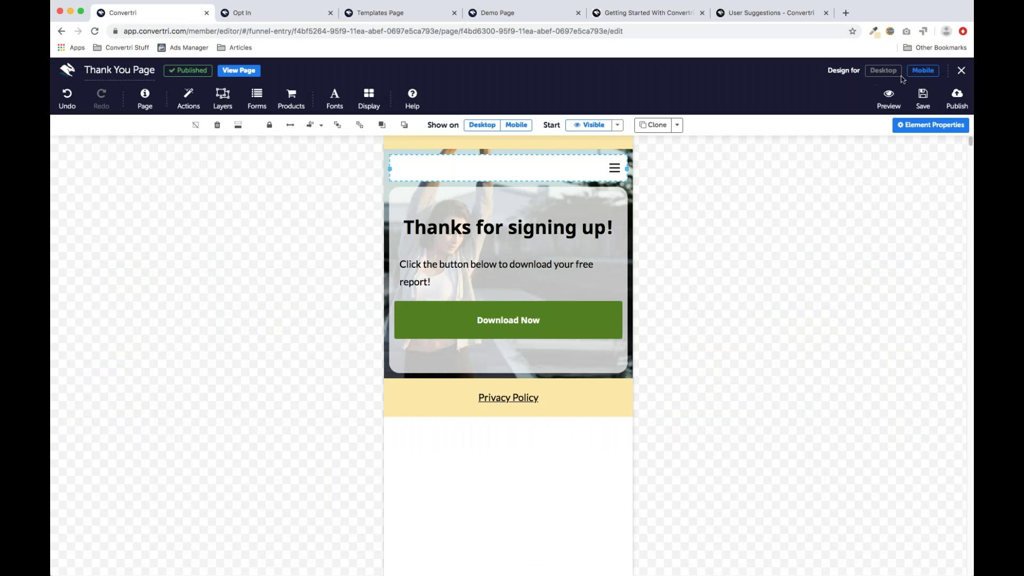
# Step: Return to the desktop design and move the menu left so it sits over the woman's raised arms near the page top
pyautogui.click(883, 70)
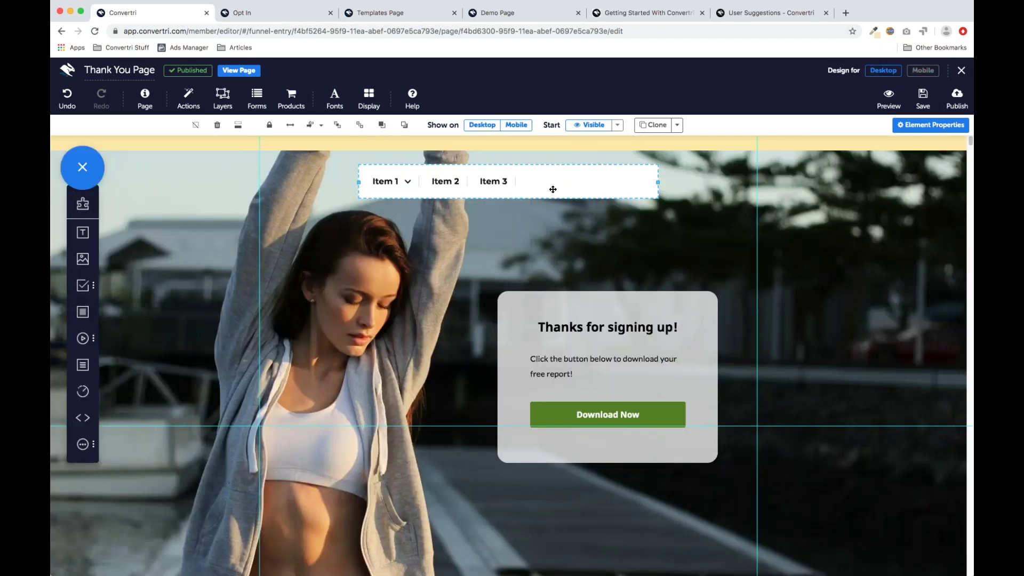
pyautogui.moveTo(555, 190); pyautogui.dragTo(464, 180)
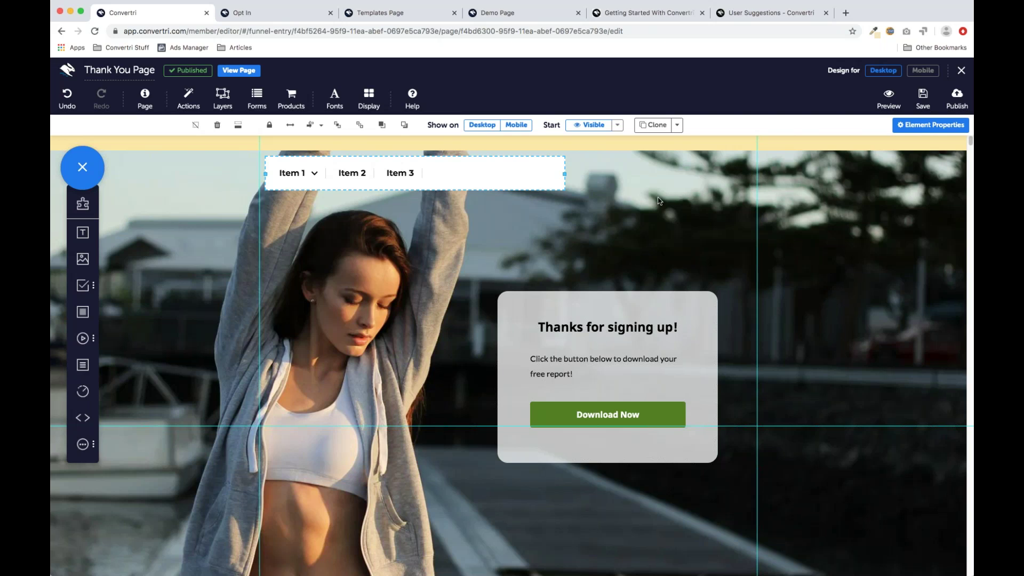
pyautogui.moveTo(461, 174); pyautogui.dragTo(482, 190)
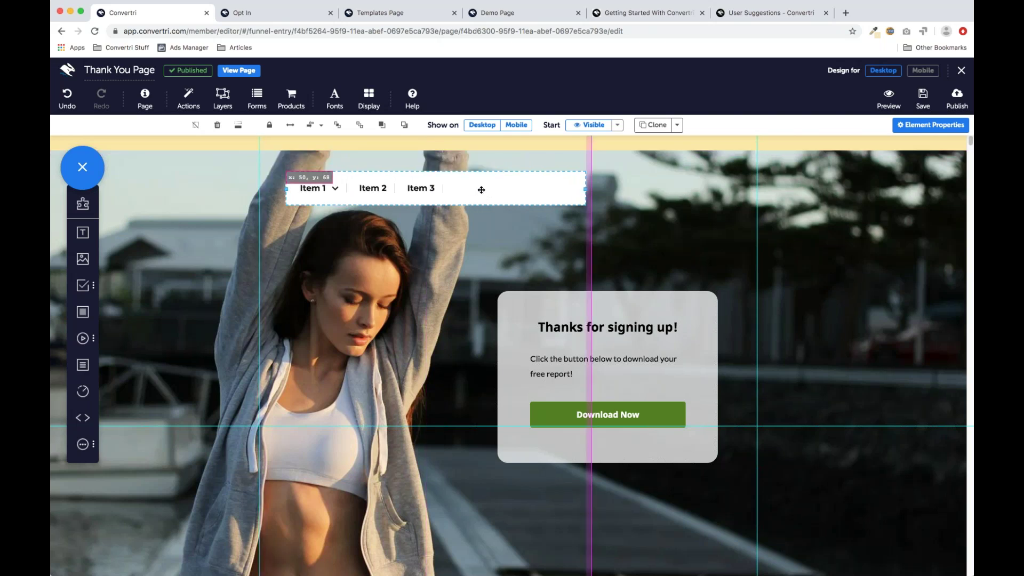
pyautogui.click(505, 297)
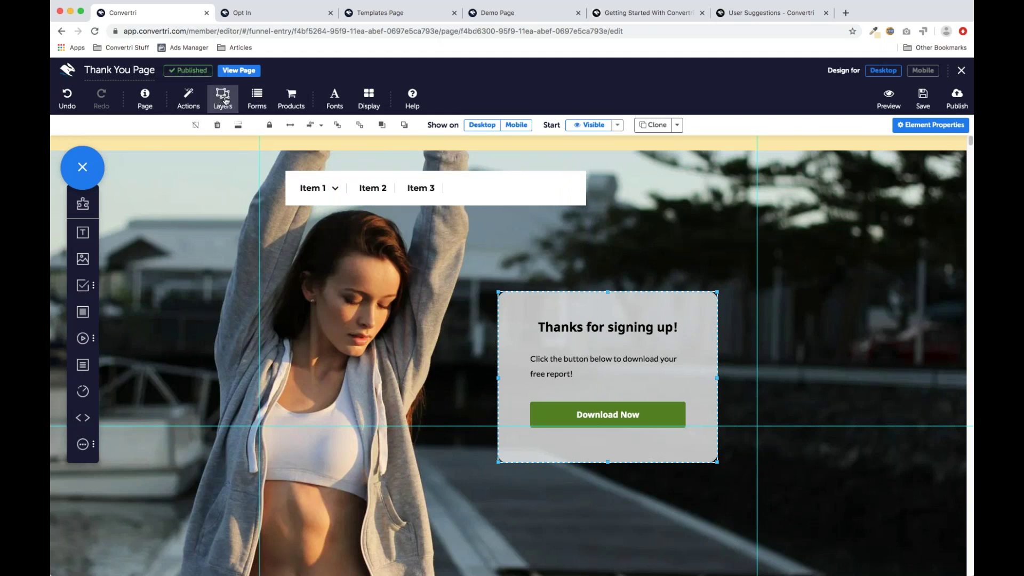
# Step: Start a new layer and examine the ready-made Convertri layers and the layers saved in the home folder
pyautogui.click(222, 102)
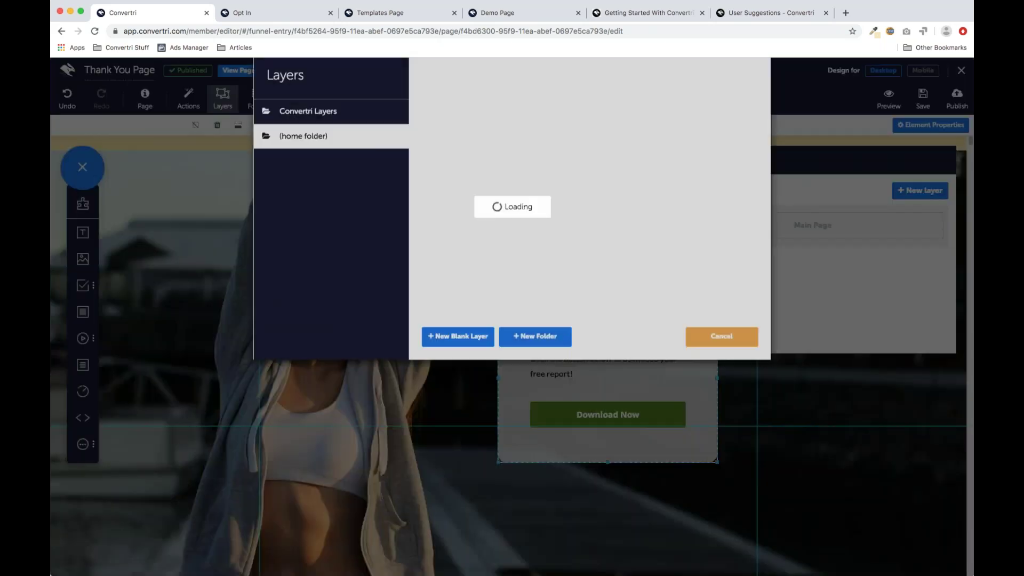
pyautogui.click(323, 137)
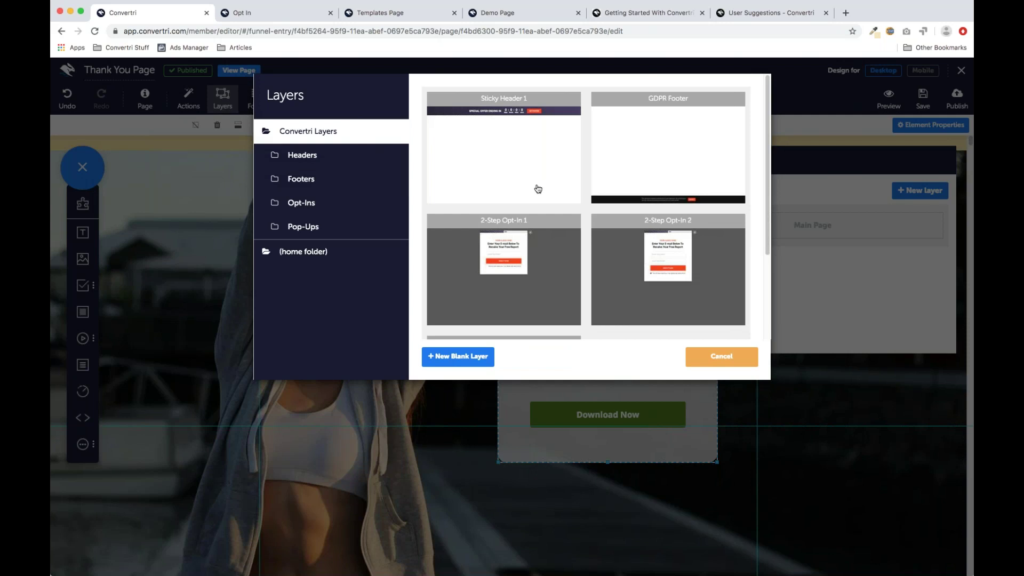
pyautogui.scroll(-3, 534, 193)
pyautogui.scroll(3, 533, 195)
pyautogui.scroll(-1, 522, 208)
pyautogui.scroll(-3, 522, 208)
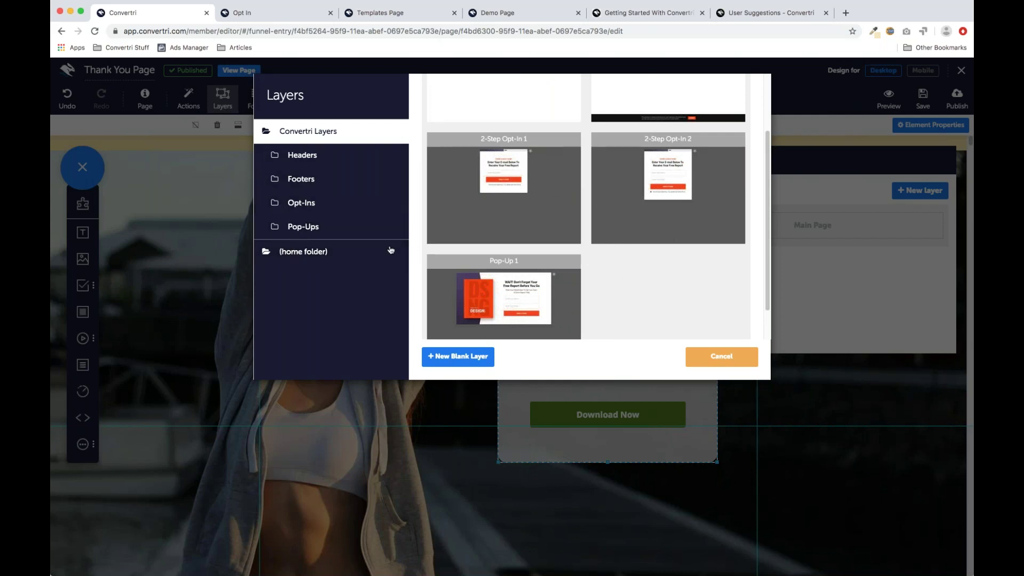
pyautogui.click(301, 251)
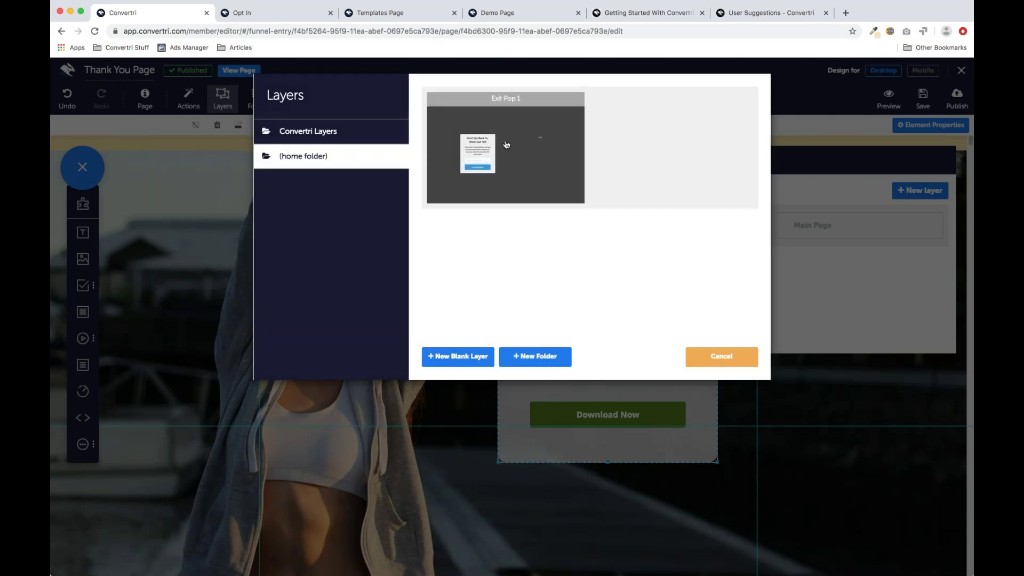
pyautogui.click(320, 132)
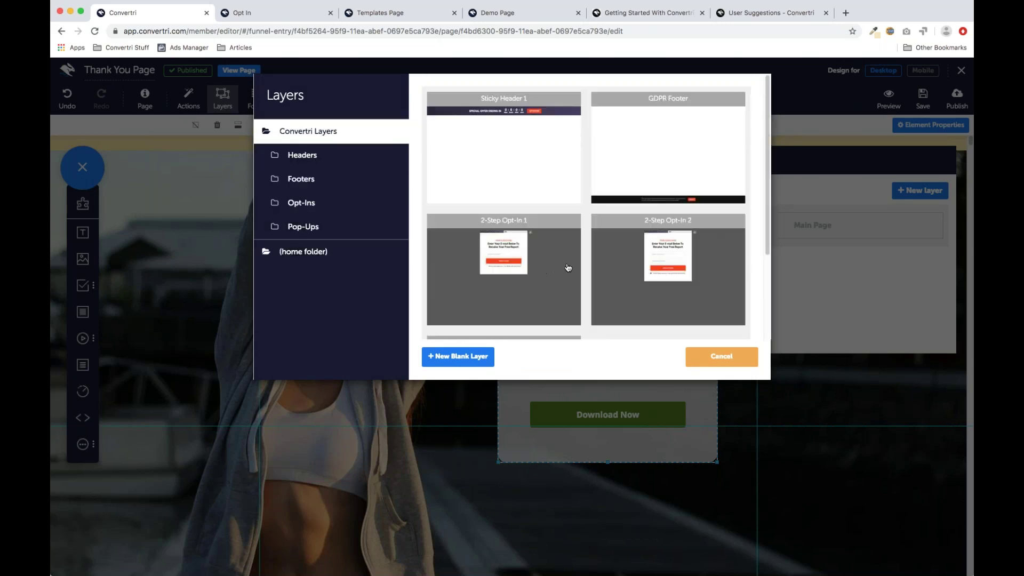
pyautogui.scroll(-1, 578, 256)
pyautogui.scroll(1, 578, 257)
# Step: Add the ready-made Sticky Header 1 layer to the page, removing the number from its name
pyautogui.click(505, 145)
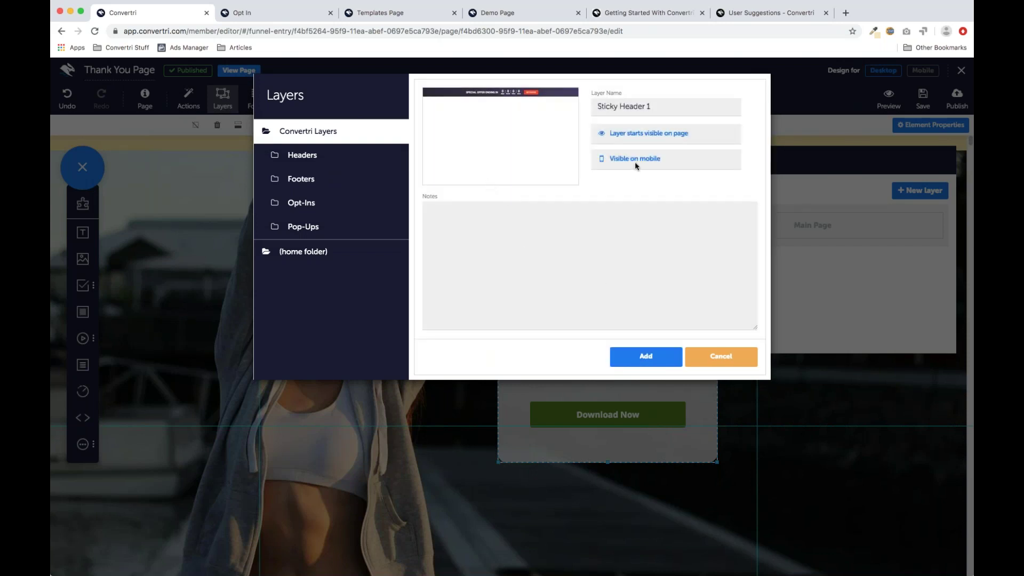
pyautogui.click(642, 357)
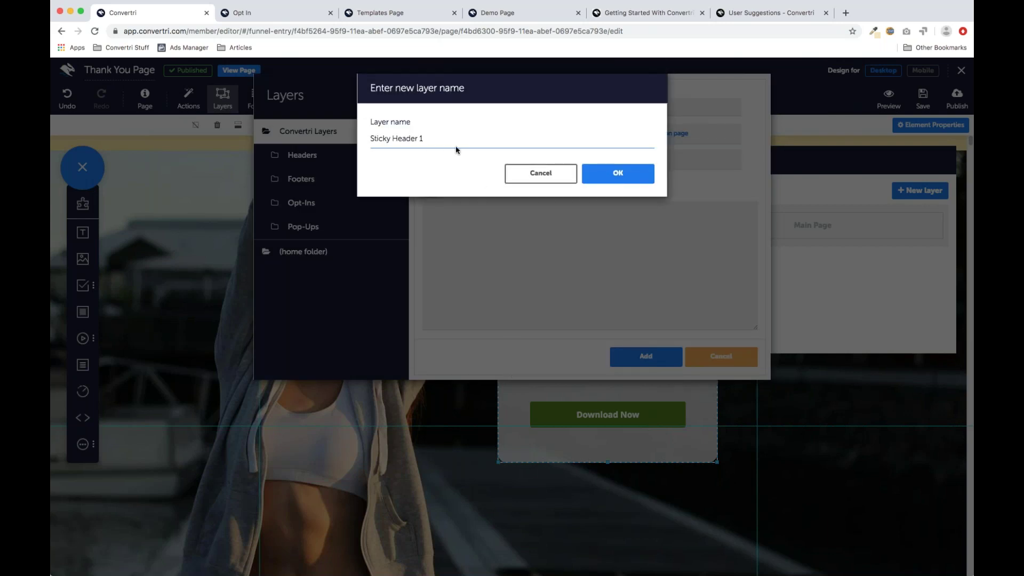
pyautogui.press('BackSpace')
pyautogui.press('BackSpace')
pyautogui.click(620, 174)
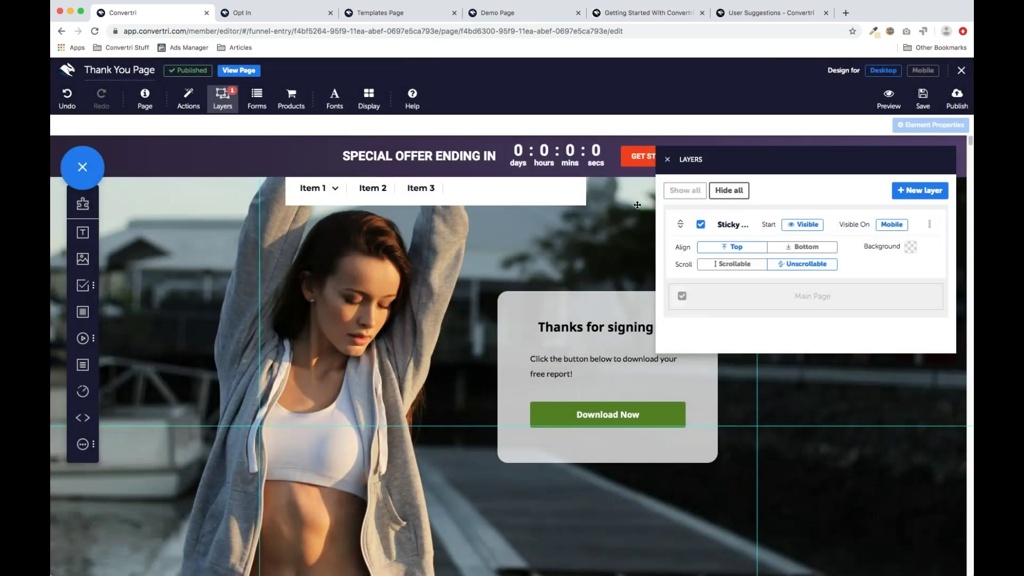
# Step: In the sticky header, nudge the SPECIAL OFFER ENDING IN text left and the GET STARTED button right
pyautogui.moveTo(737, 163); pyautogui.dragTo(660, 262)
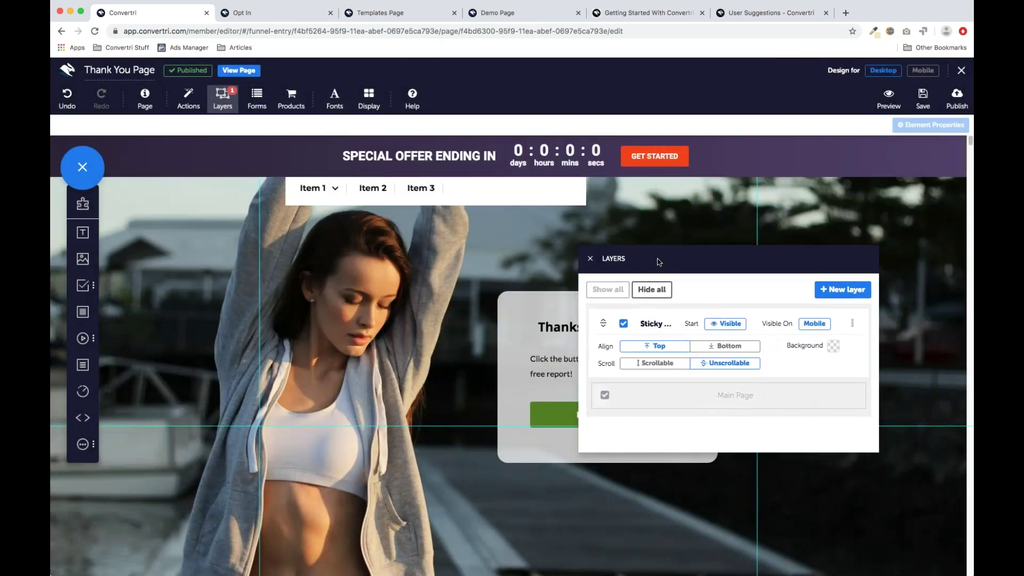
pyautogui.click(361, 155)
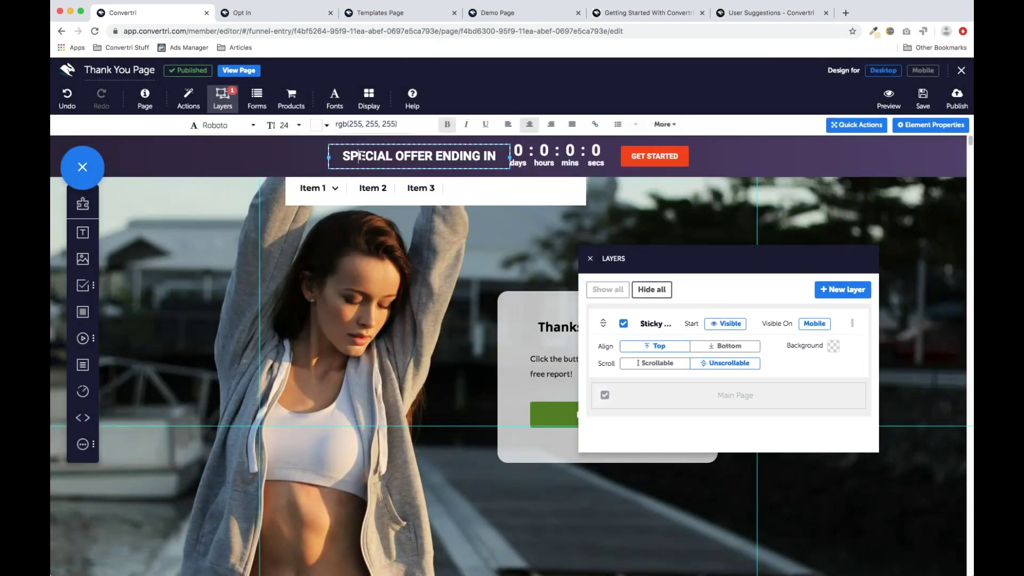
pyautogui.click(434, 165)
pyautogui.moveTo(655, 263); pyautogui.dragTo(708, 222)
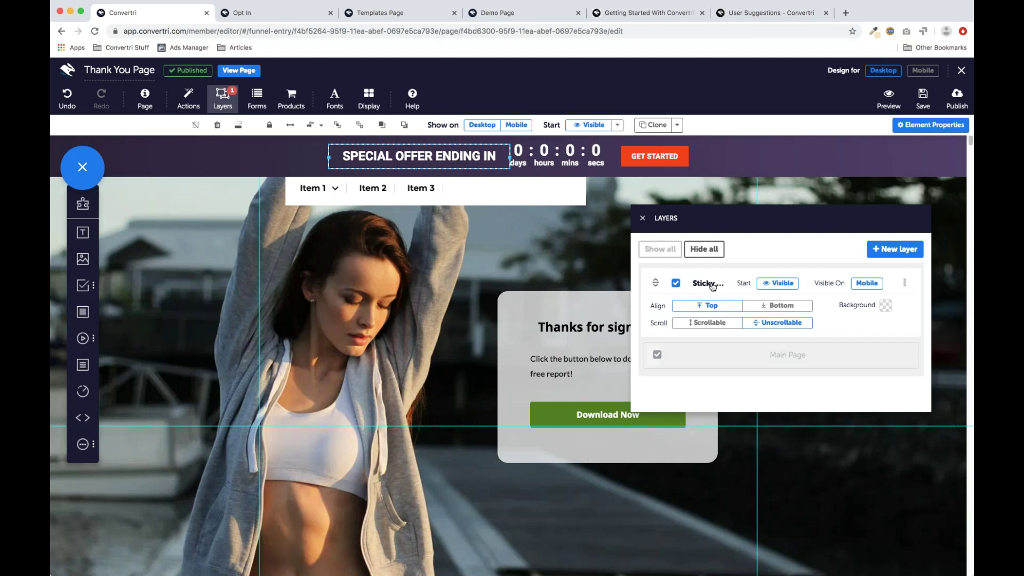
pyautogui.moveTo(395, 162); pyautogui.dragTo(430, 167)
pyautogui.click(654, 161)
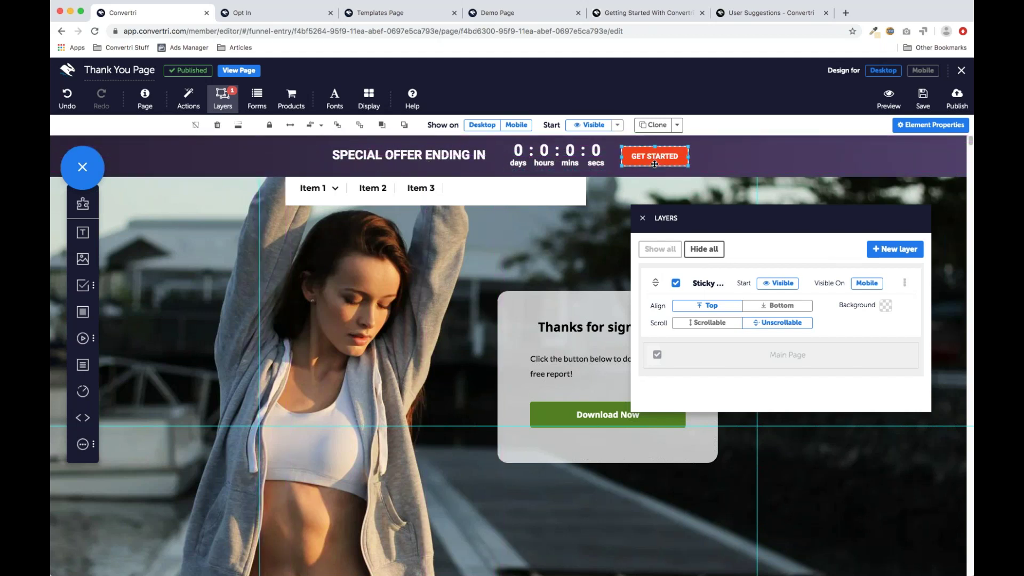
pyautogui.moveTo(654, 164); pyautogui.dragTo(662, 162)
# Step: Select the countdown, the main page menu and the header band in turn, and check how the sticky header behaves on scrolling
pyautogui.click(572, 151)
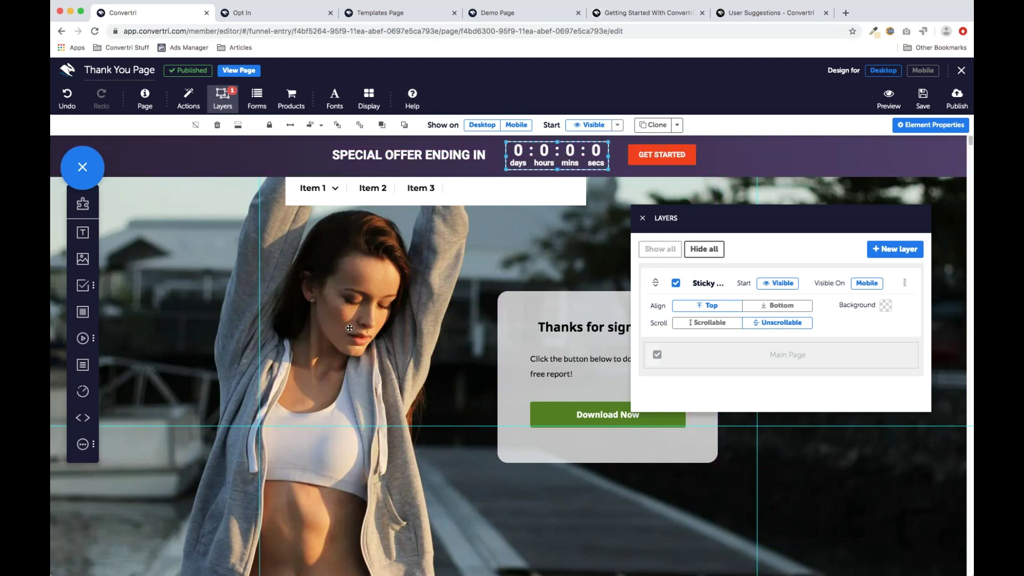
pyautogui.click(435, 199)
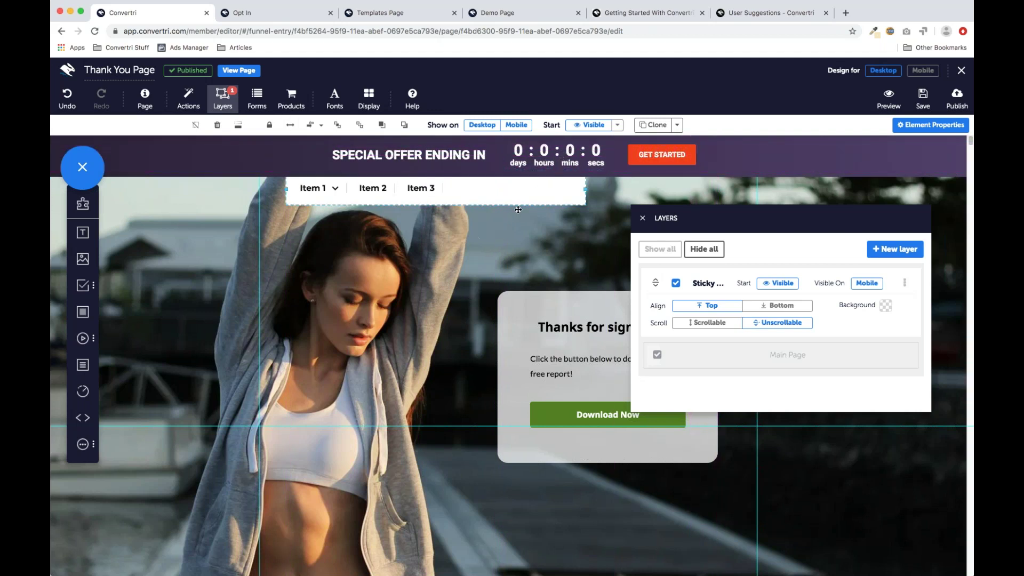
pyautogui.click(592, 250)
pyautogui.click(737, 174)
pyautogui.moveTo(735, 217); pyautogui.dragTo(733, 206)
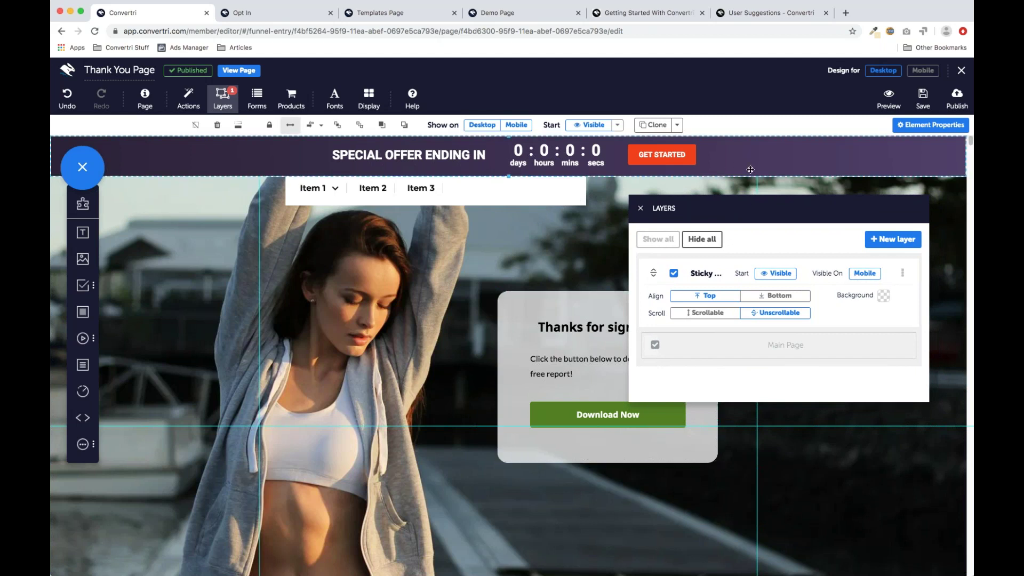
pyautogui.scroll(-5, 522, 235)
pyautogui.scroll(5, 522, 234)
pyautogui.scroll(-1, 523, 235)
pyautogui.scroll(1, 522, 235)
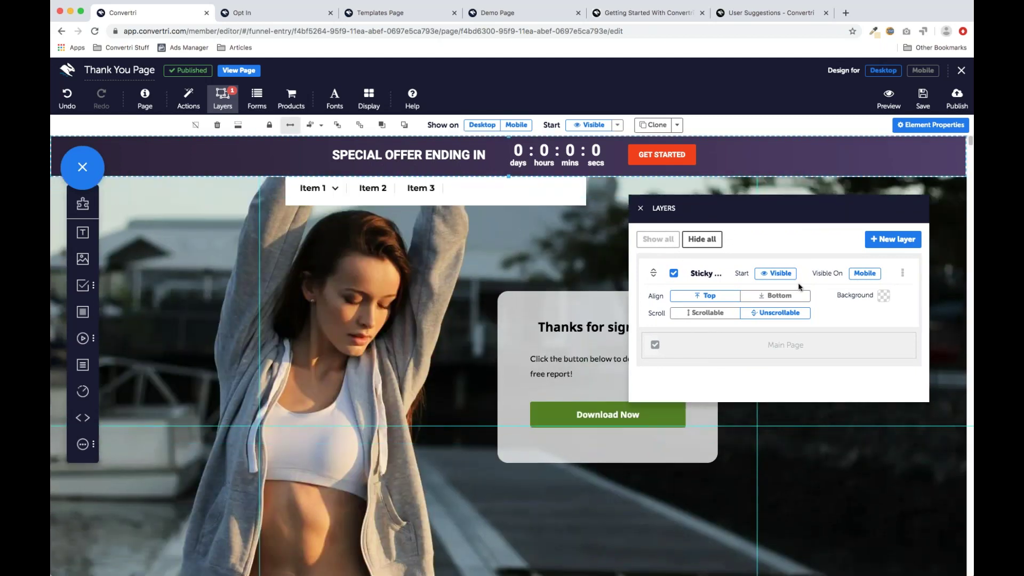
# Step: Give the sticky header layer a dark red background of rgba(49, 17, 17, 0.92) and close the layer settings
pyautogui.click(883, 297)
pyautogui.moveTo(887, 219); pyautogui.dragTo(882, 247)
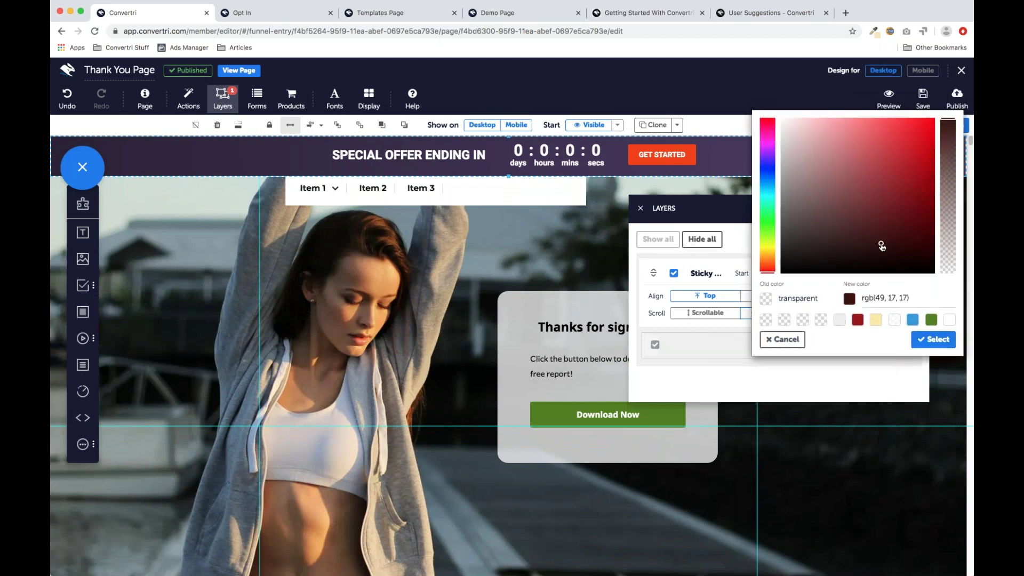
pyautogui.click(952, 132)
pyautogui.click(933, 340)
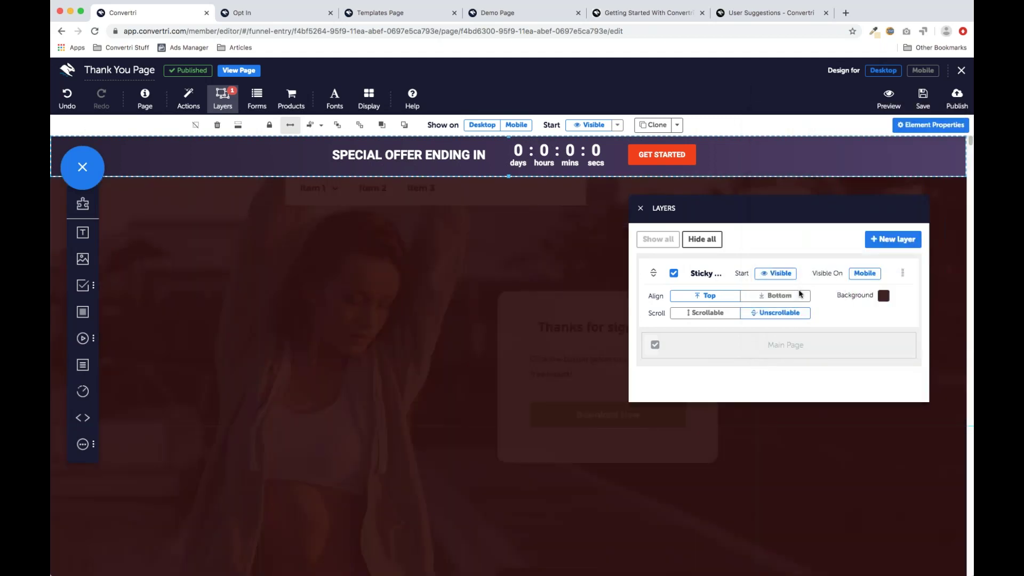
pyautogui.click(641, 208)
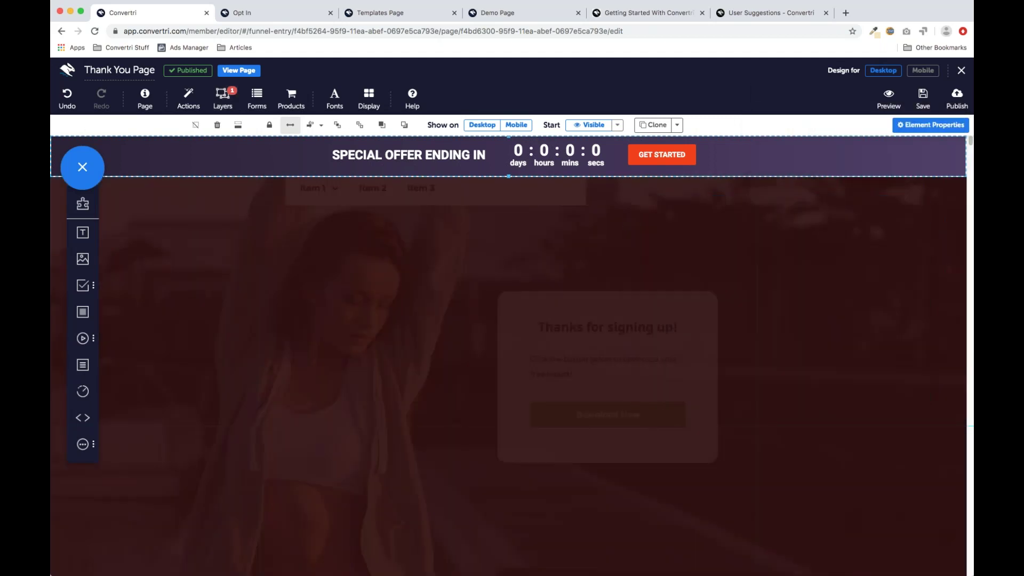
# Step: Move the SPECIAL OFFER ENDING IN text slightly up and left within the sticky header
pyautogui.click(604, 301)
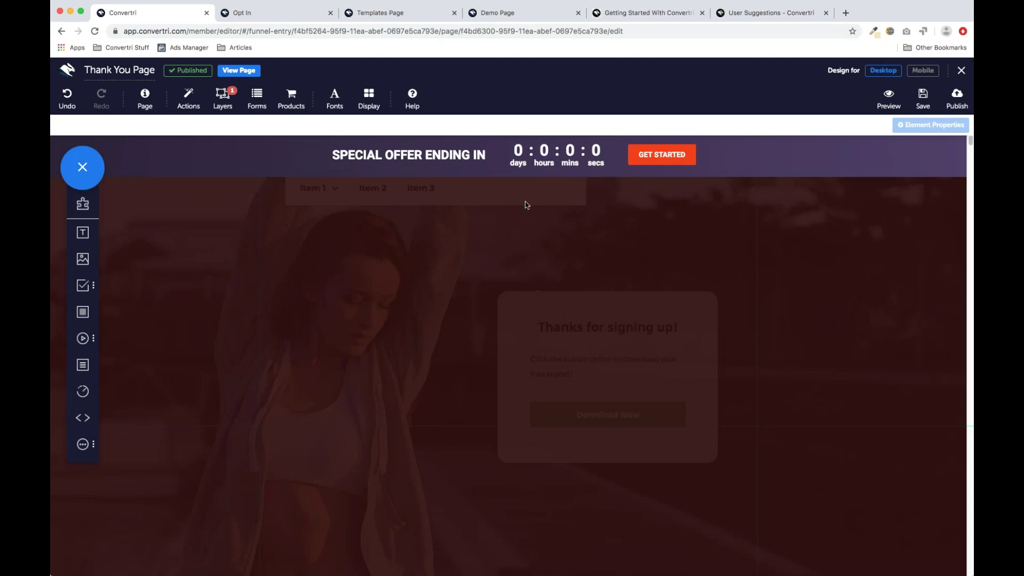
pyautogui.click(326, 164)
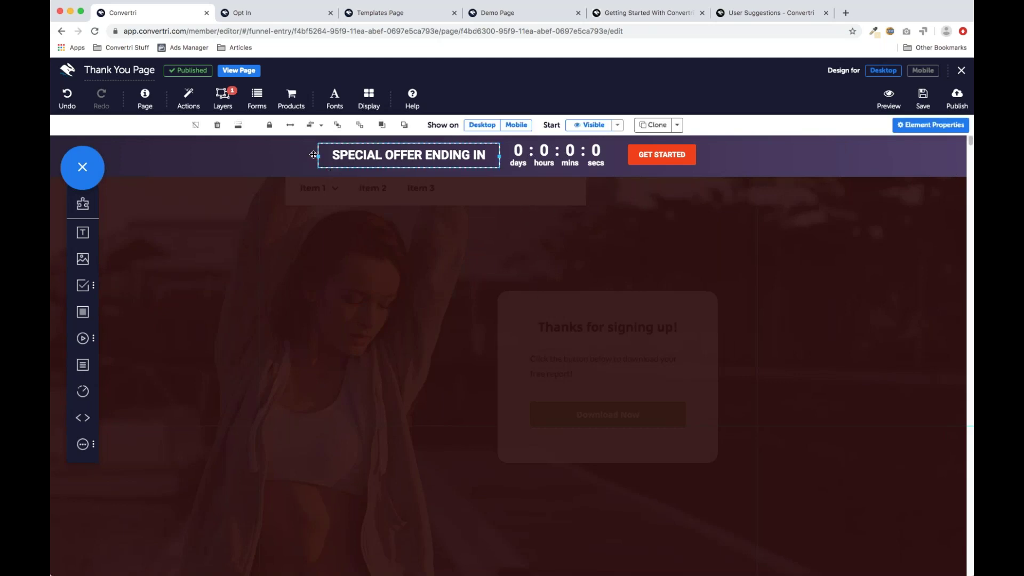
pyautogui.moveTo(350, 160)
pyautogui.mouseDown()
pyautogui.moveTo(370, 187)
pyautogui.moveTo(358, 214)
pyautogui.moveTo(350, 165)
pyautogui.mouseUp()
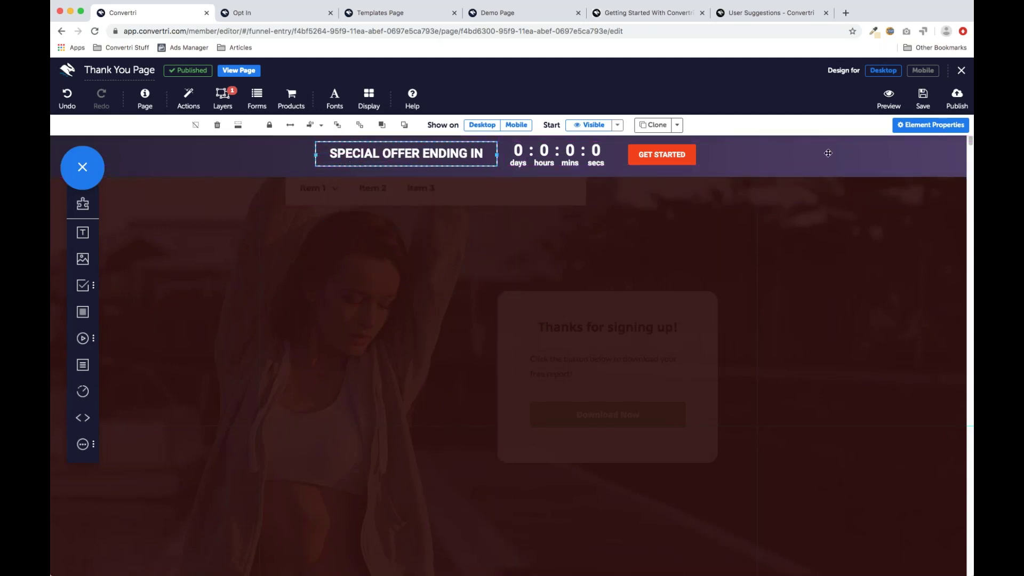
# Step: Make the sticky header layer's background fully transparent
pyautogui.click(218, 101)
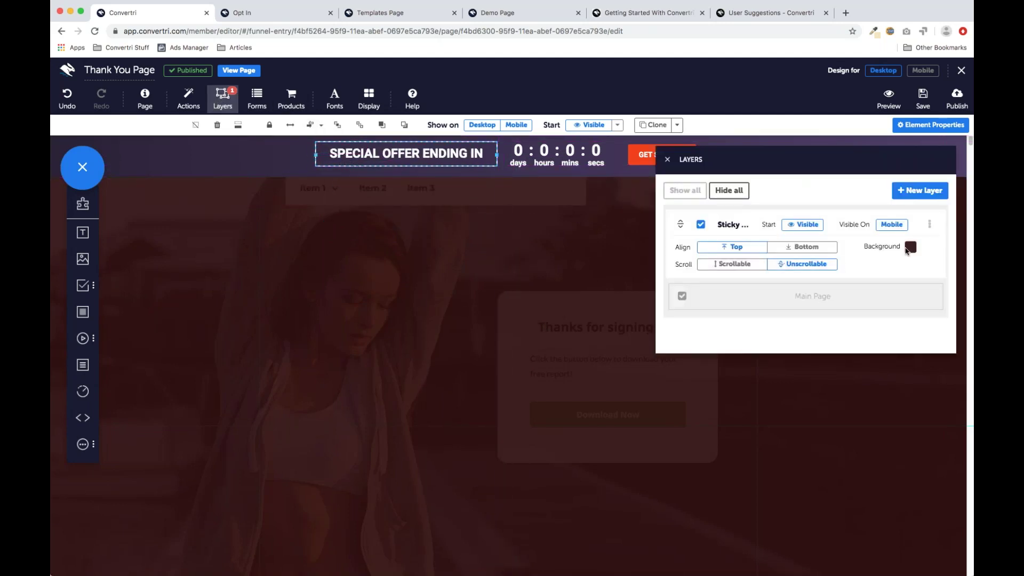
pyautogui.click(909, 251)
pyautogui.moveTo(948, 137); pyautogui.dragTo(948, 272)
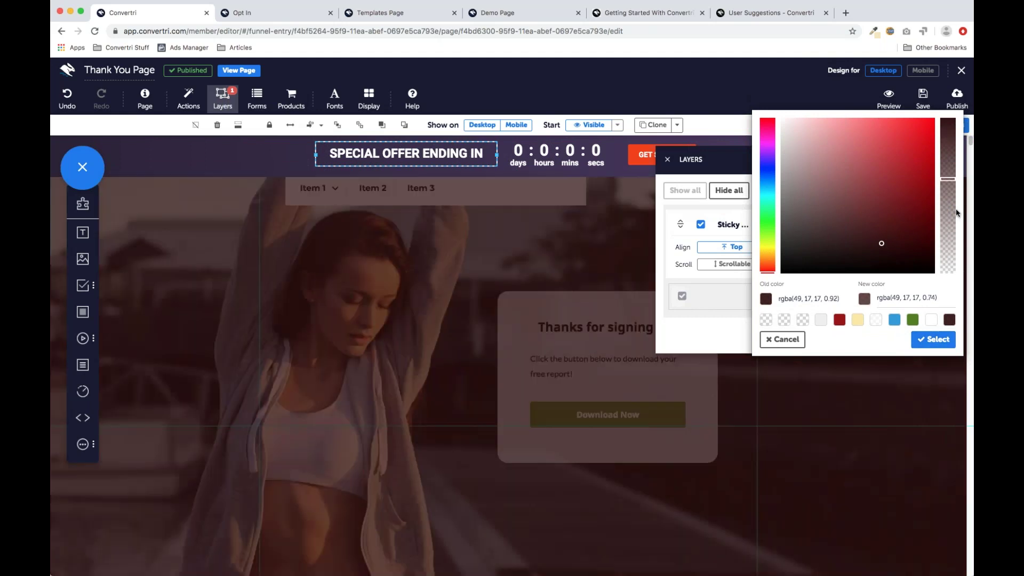
pyautogui.click(936, 341)
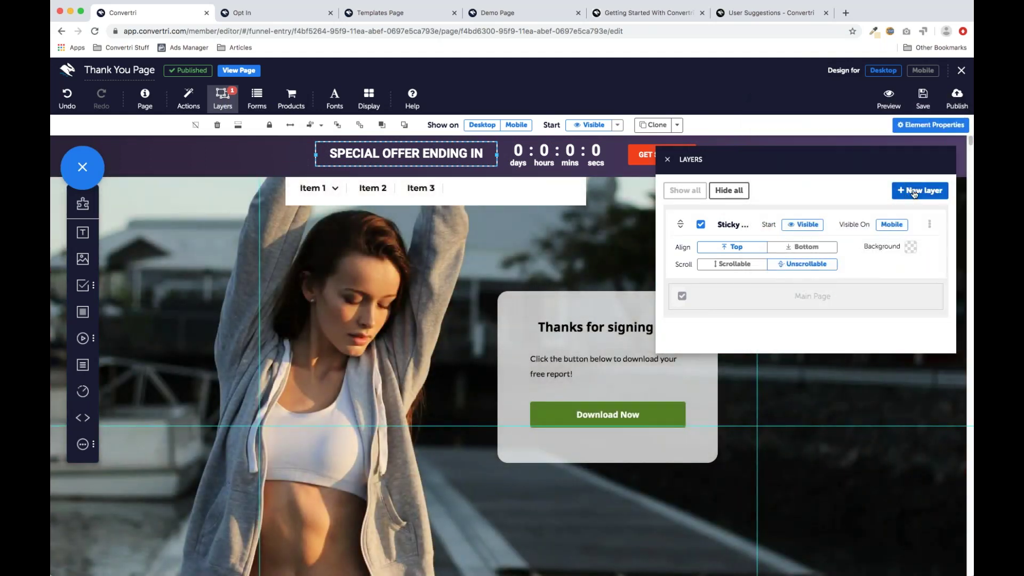
# Step: Add the saved Exit Pop 1 layer from the home folder to the page
pyautogui.click(907, 191)
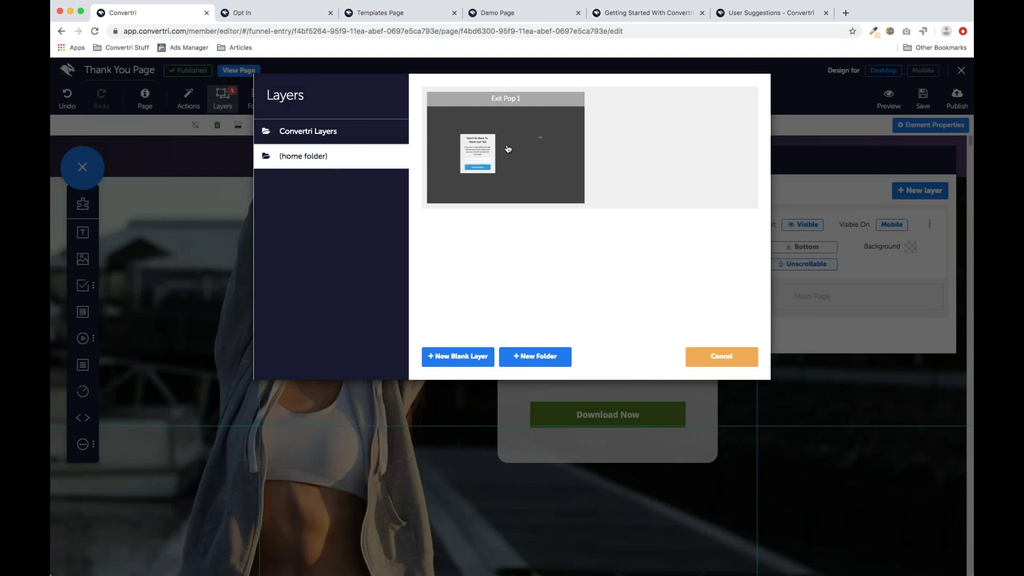
pyautogui.click(508, 149)
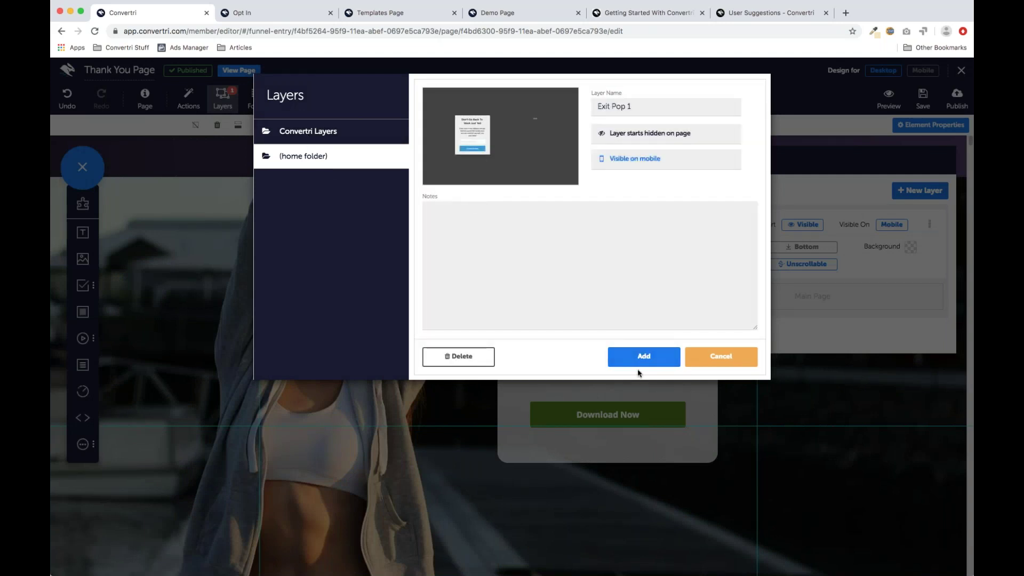
pyautogui.click(644, 358)
pyautogui.click(643, 180)
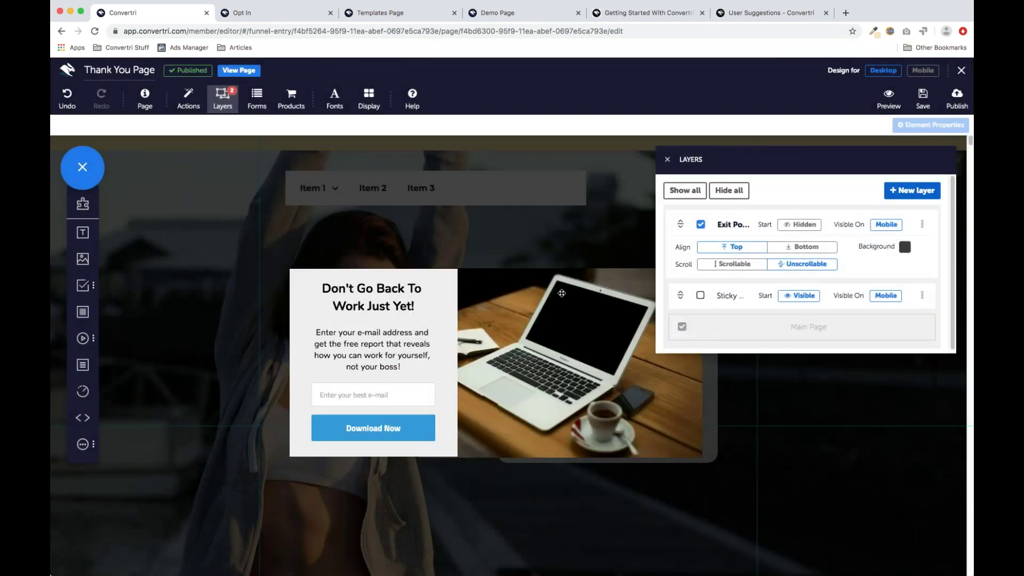
# Step: Inspect the exit pop's description text, headline and laptop image in turn, and close the layer settings
pyautogui.click(394, 349)
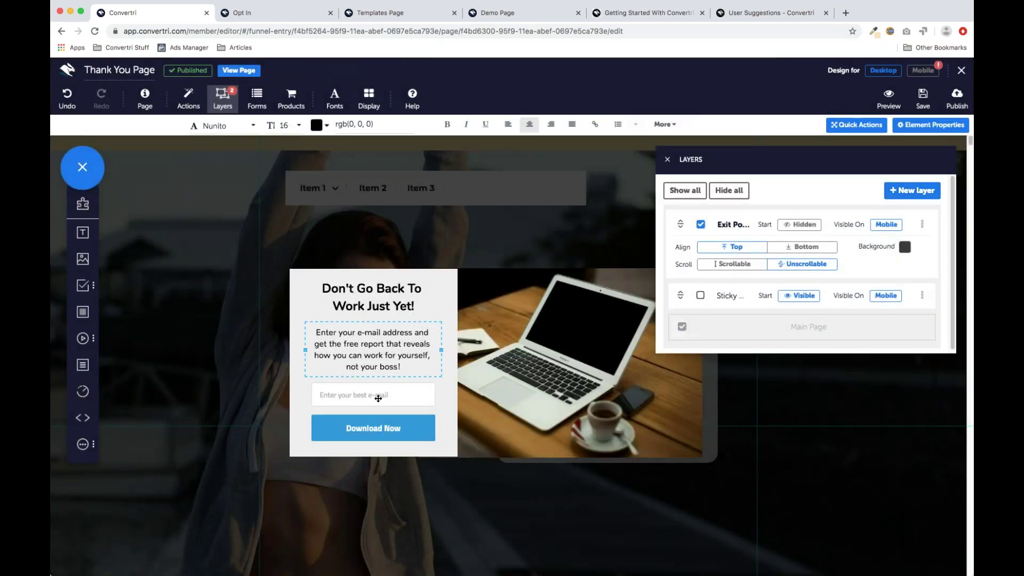
pyautogui.click(416, 301)
pyautogui.click(499, 323)
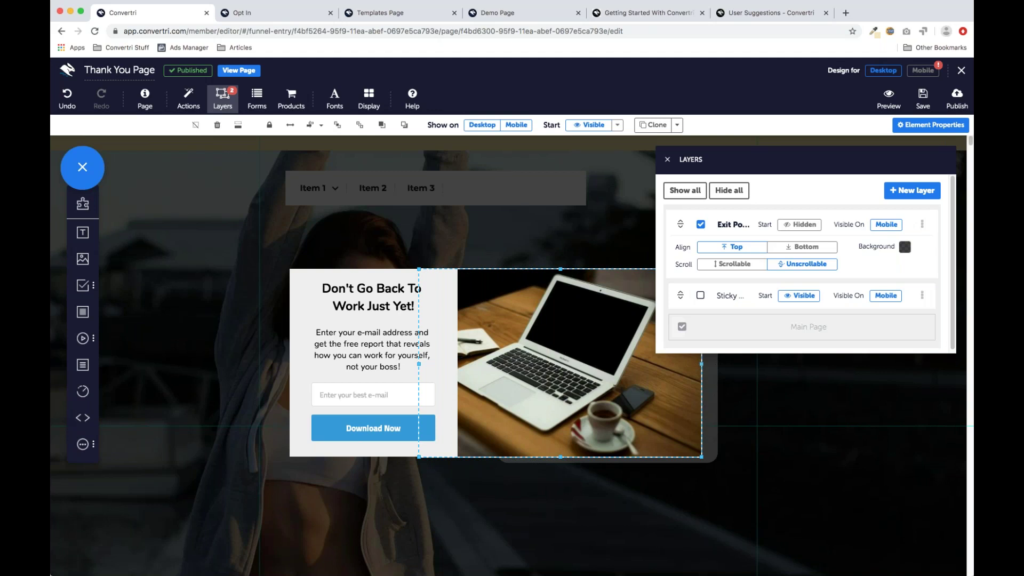
pyautogui.click(667, 159)
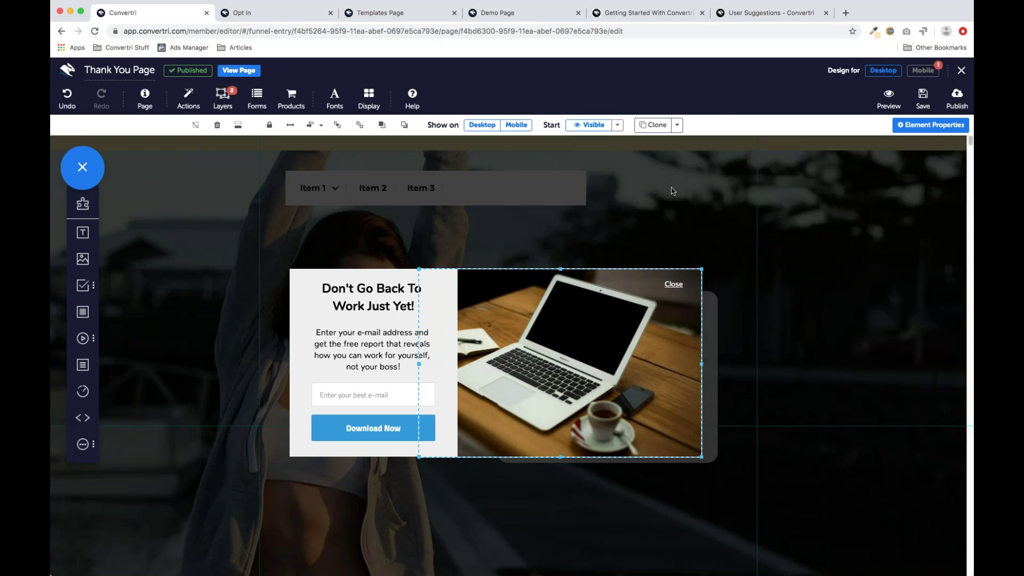
# Step: Move the exit pop's light grey opt-in panel, with its contents, to the right over the laptop image
pyautogui.click(319, 280)
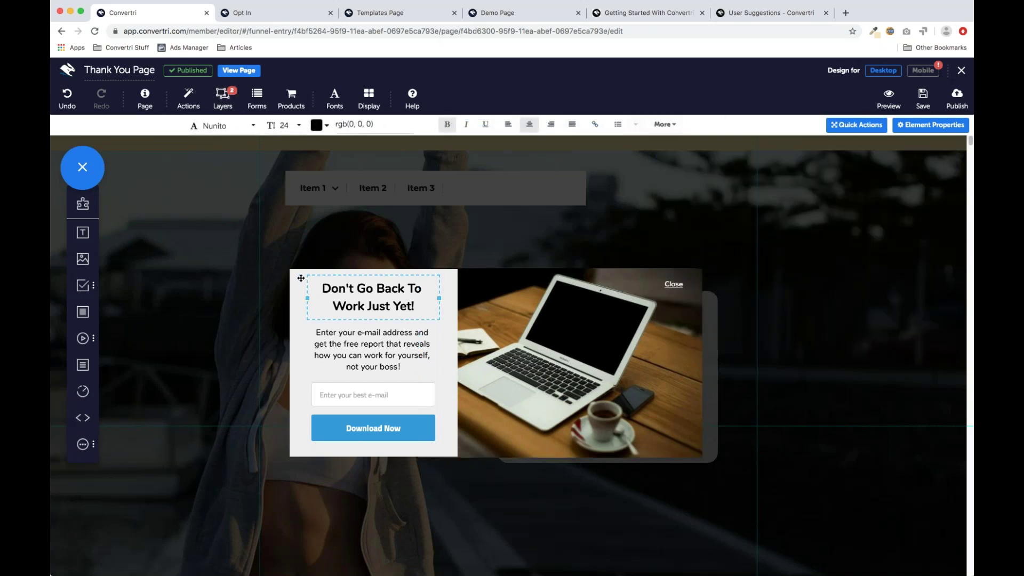
pyautogui.moveTo(301, 278); pyautogui.dragTo(331, 276)
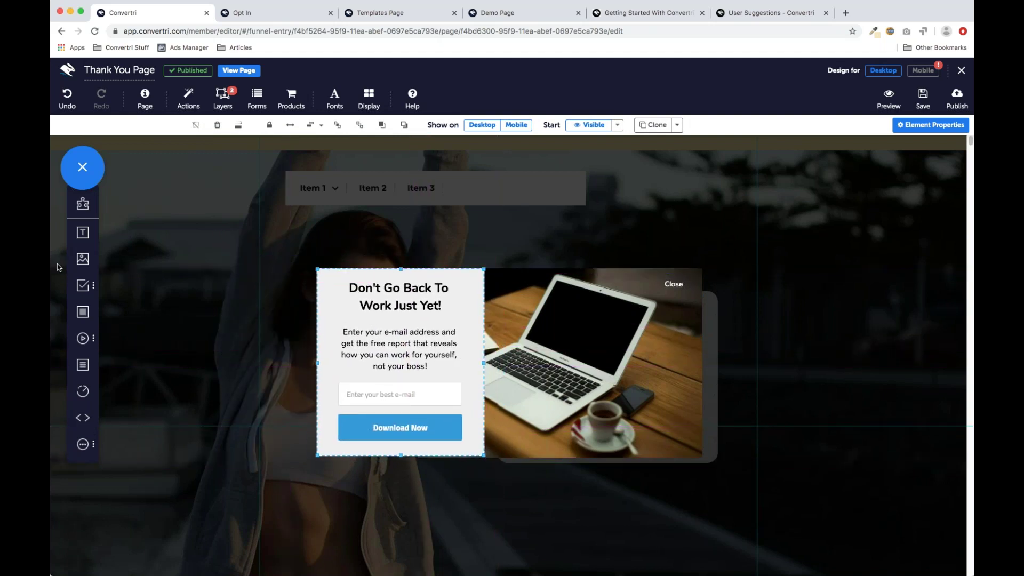
pyautogui.moveTo(86, 288)
pyautogui.click(340, 277)
pyautogui.moveTo(328, 280)
pyautogui.mouseDown()
pyautogui.moveTo(337, 350)
pyautogui.moveTo(342, 280)
pyautogui.mouseUp()
# Step: Hide the Exit Pop 1 layer in the editor and close the layer settings
pyautogui.click(222, 99)
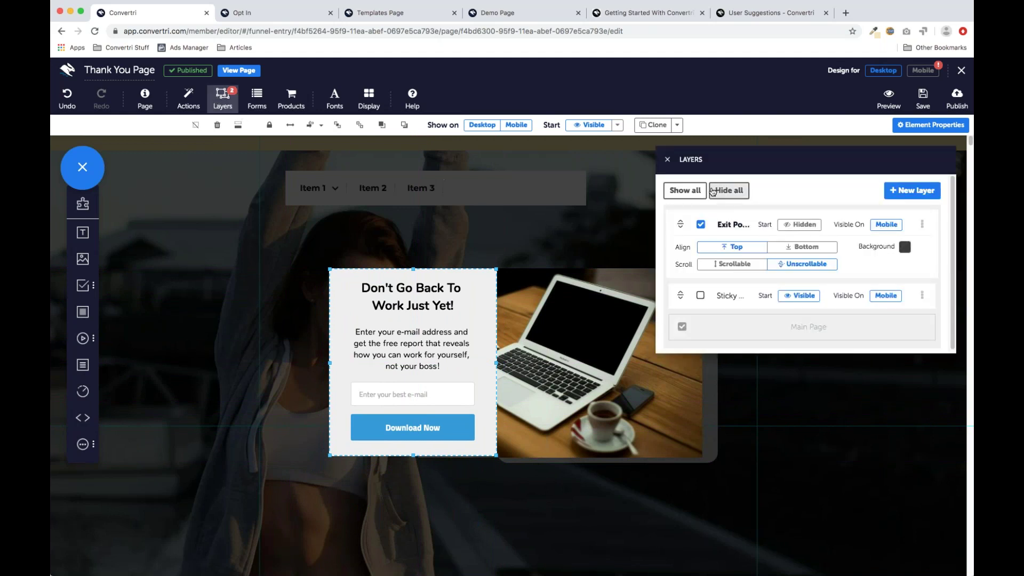
pyautogui.click(701, 224)
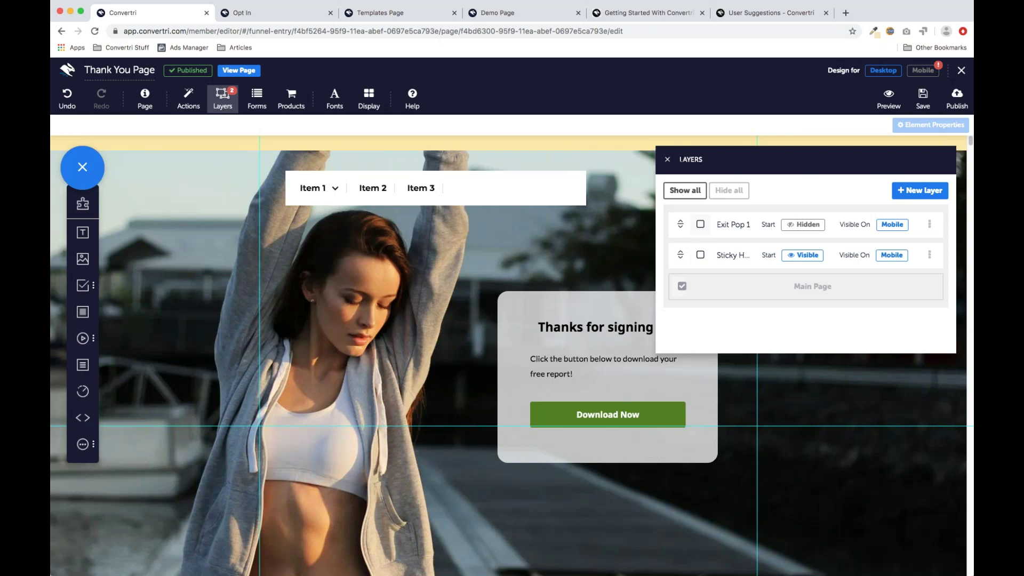
pyautogui.click(667, 159)
# Step: Delete the Item 1–3 navigation menu and the download instruction text under the Thanks for signing up! heading
pyautogui.click(546, 187)
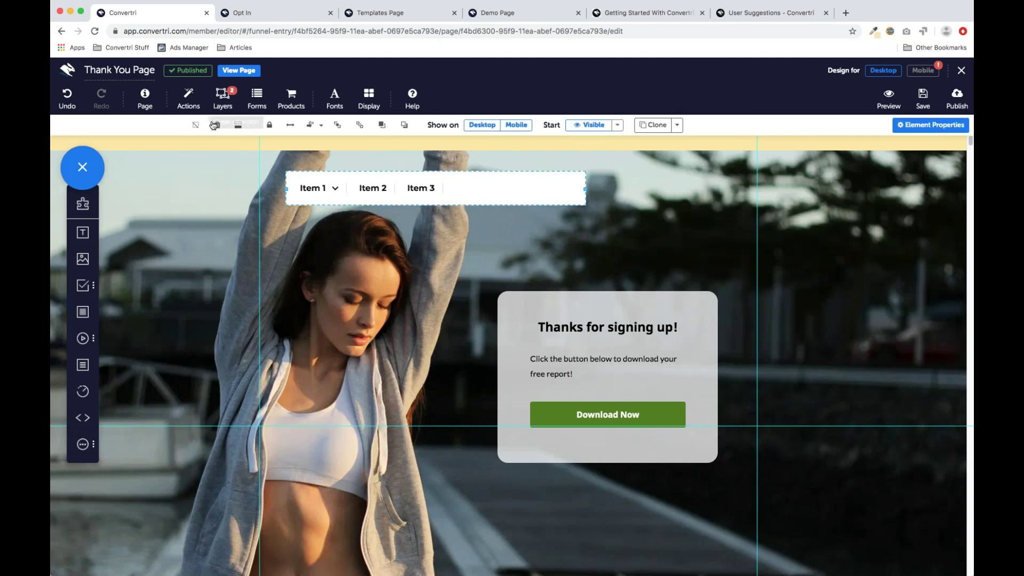
pyautogui.press('Delete')
pyautogui.click(574, 365)
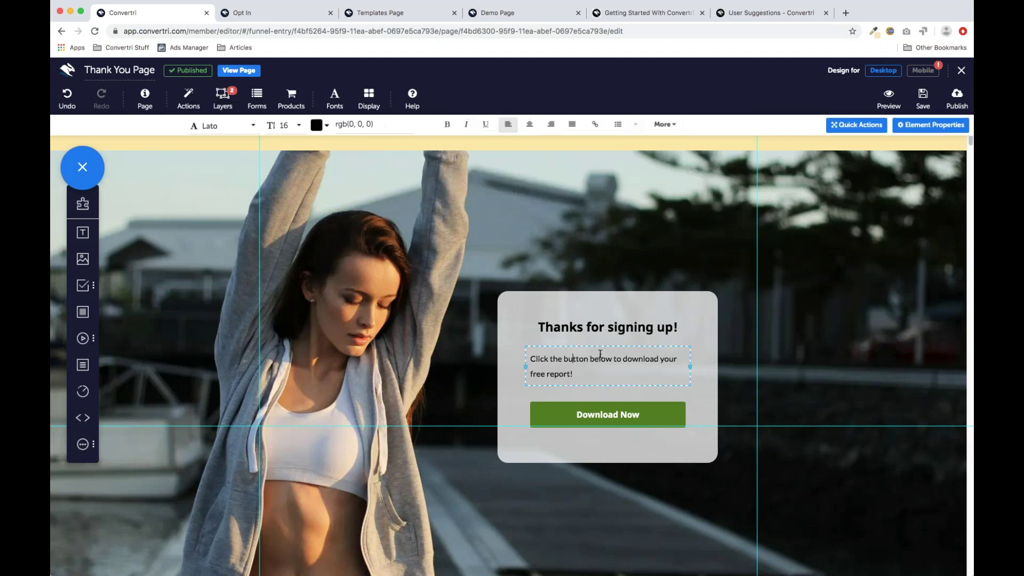
pyautogui.press('Escape')
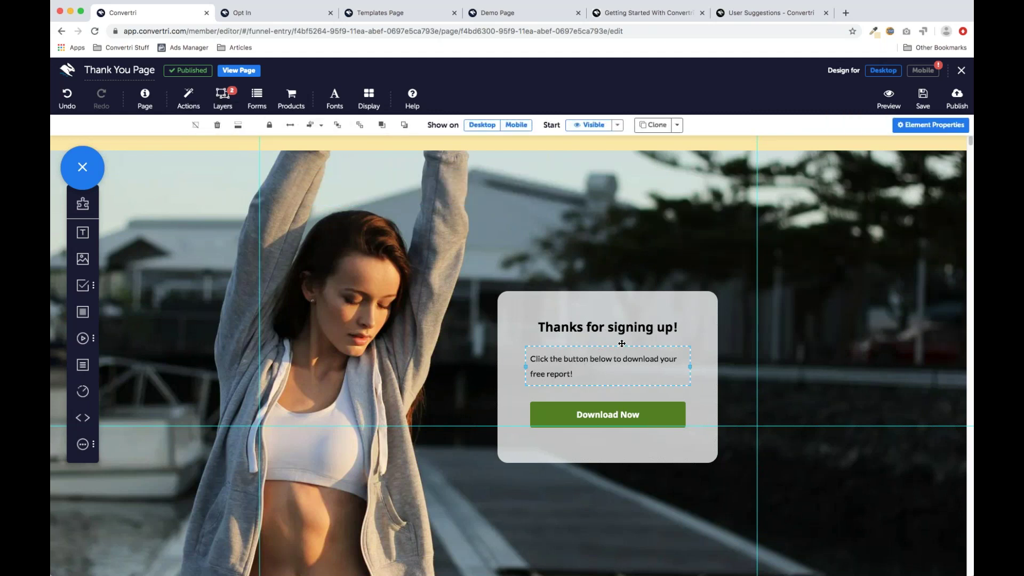
pyautogui.click(216, 128)
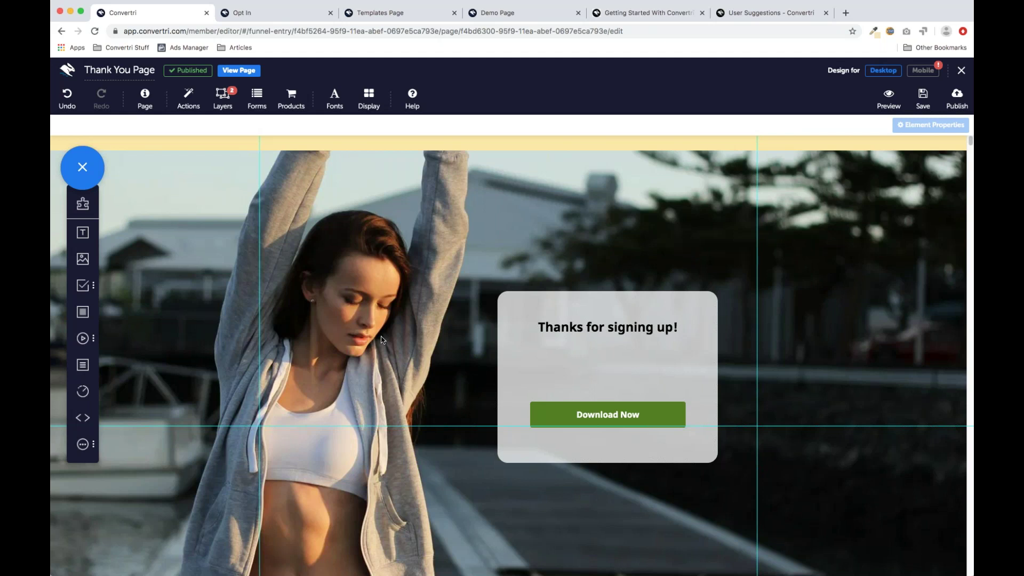
# Step: Check the thank-you box and background image, view the published Thank You Page, and return to the editor
pyautogui.click(532, 300)
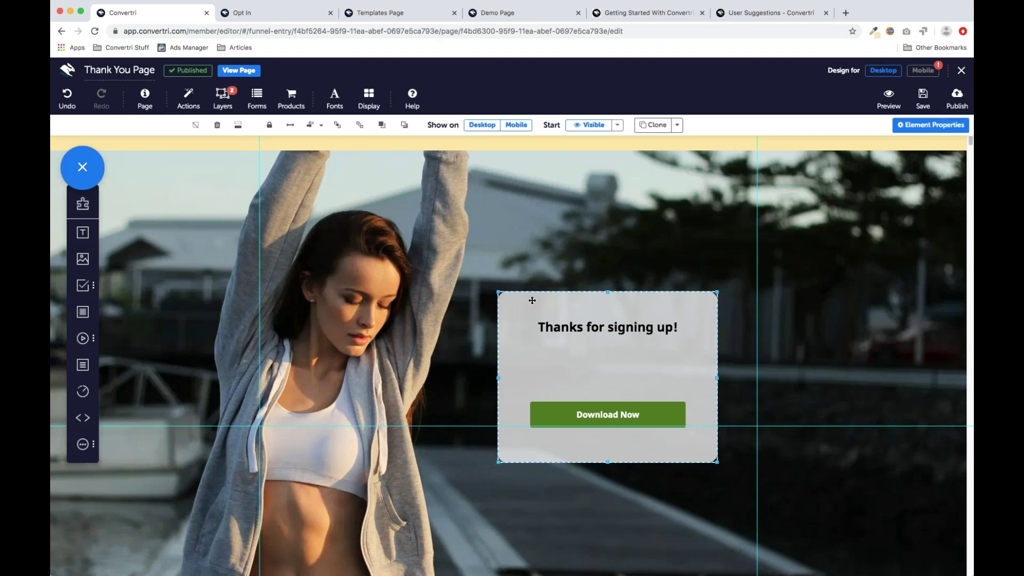
pyautogui.click(502, 273)
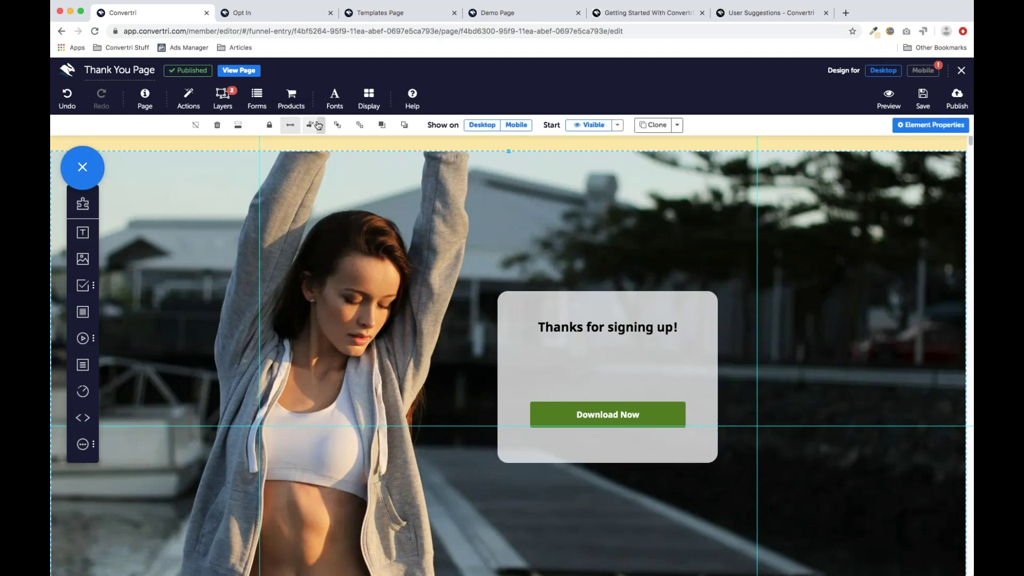
pyautogui.click(238, 71)
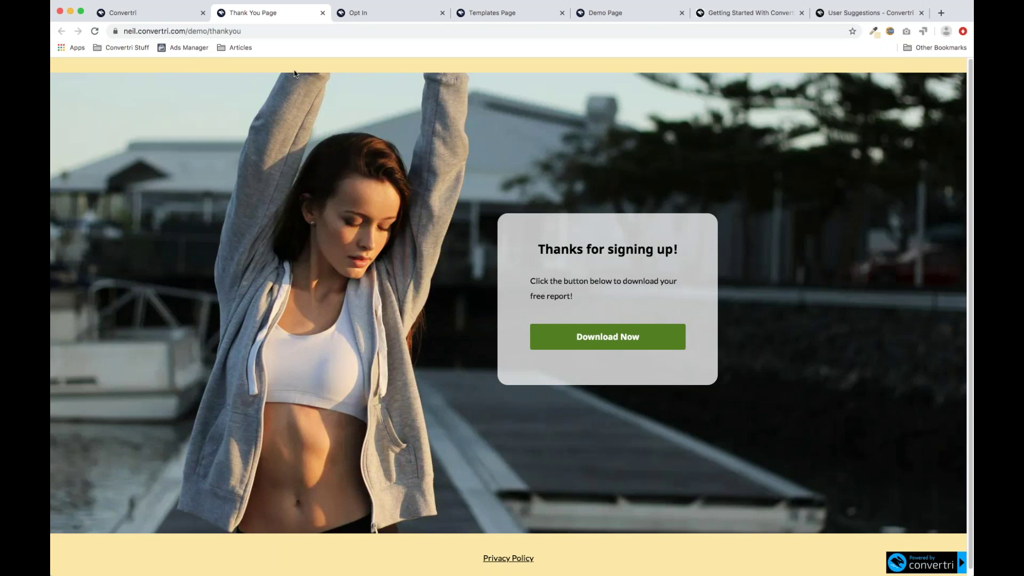
pyautogui.click(165, 13)
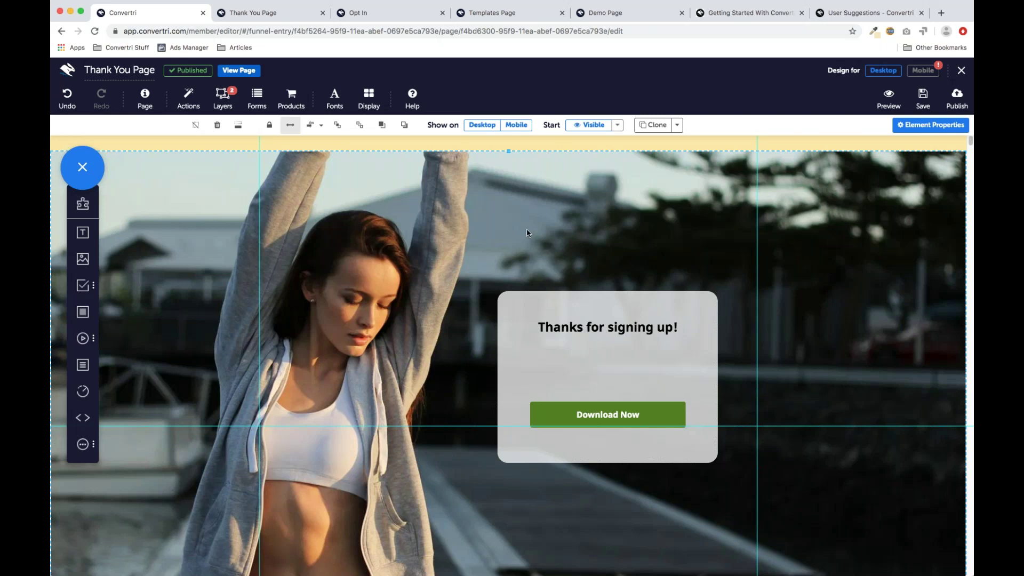
# Step: Close the Thank You Page editor and go back to the list of all funnels
pyautogui.click(959, 71)
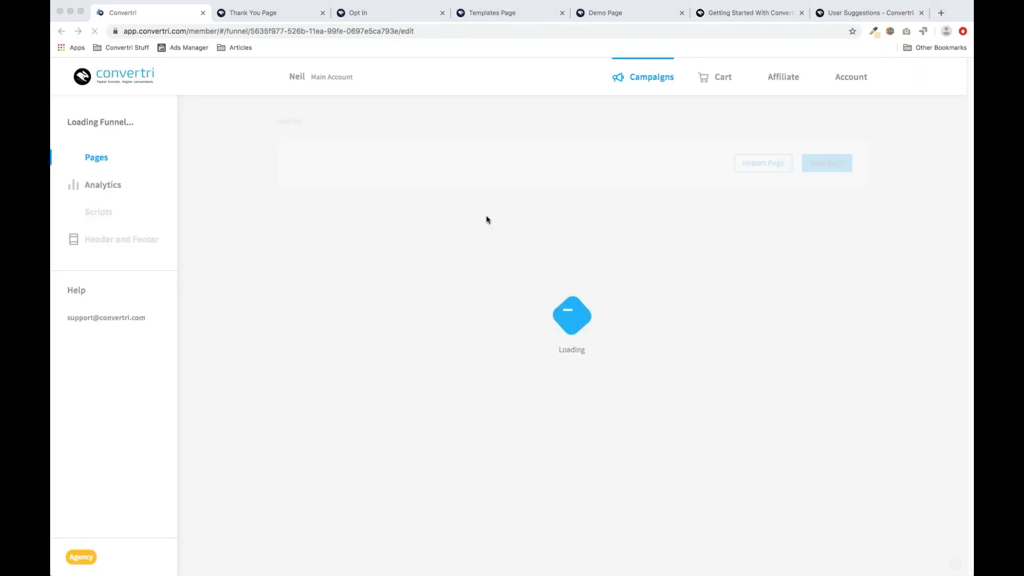
pyautogui.click(295, 127)
pyautogui.click(290, 127)
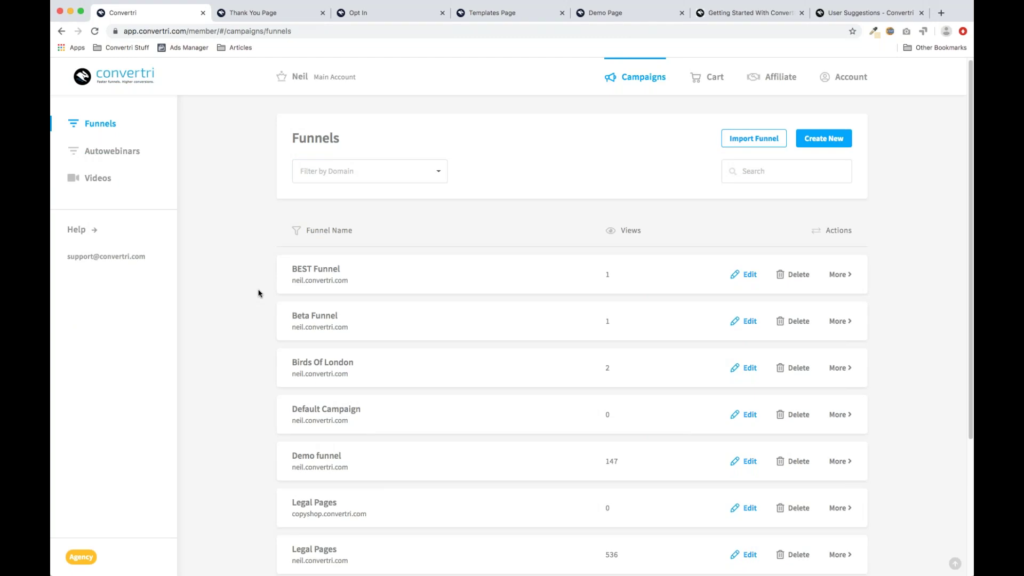
# Step: View the clone options of Demo funnel, close them without cloning, and look over the funnel list
pyautogui.scroll(-3, 261, 283)
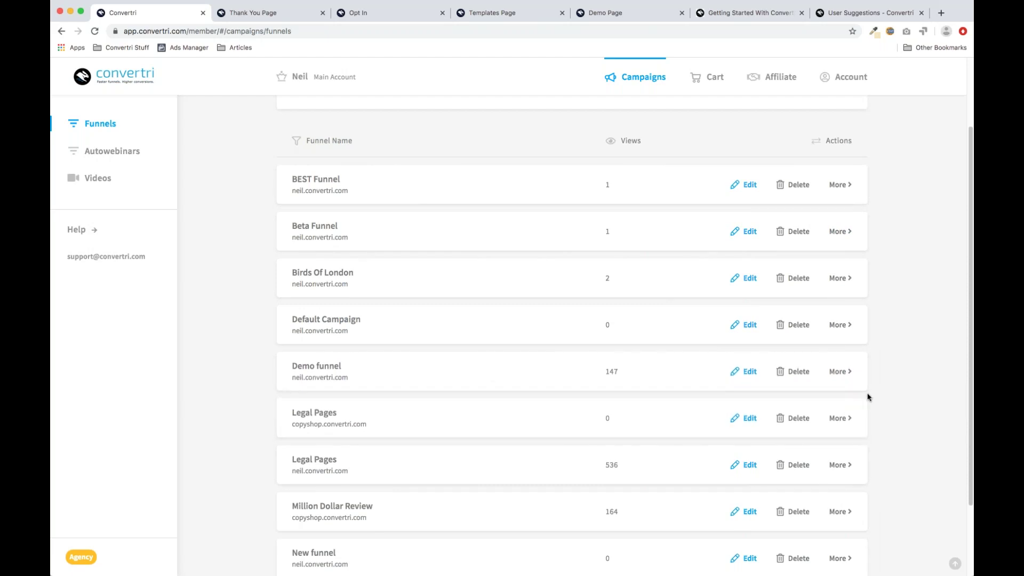
pyautogui.click(840, 370)
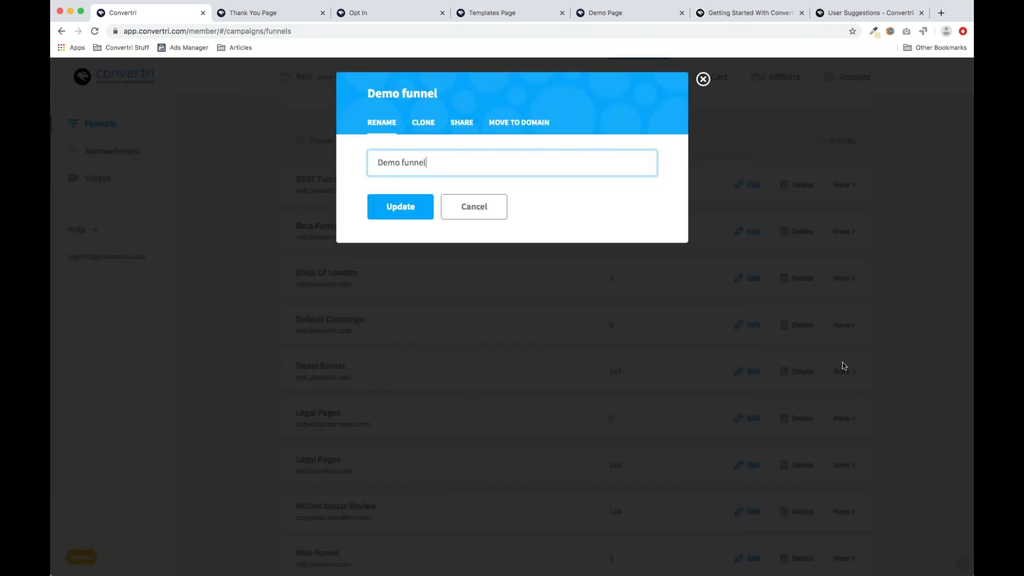
pyautogui.click(424, 124)
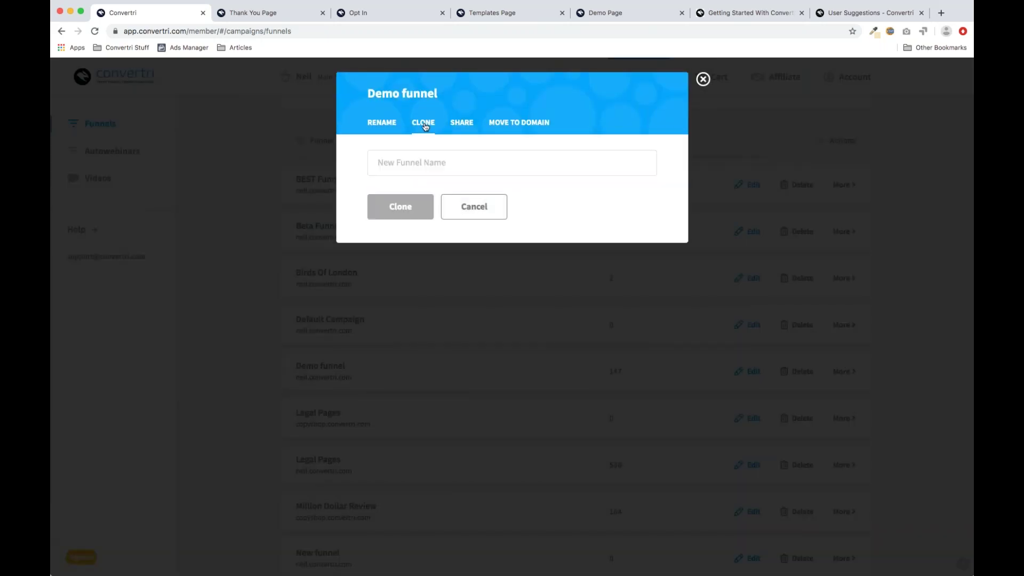
pyautogui.click(398, 162)
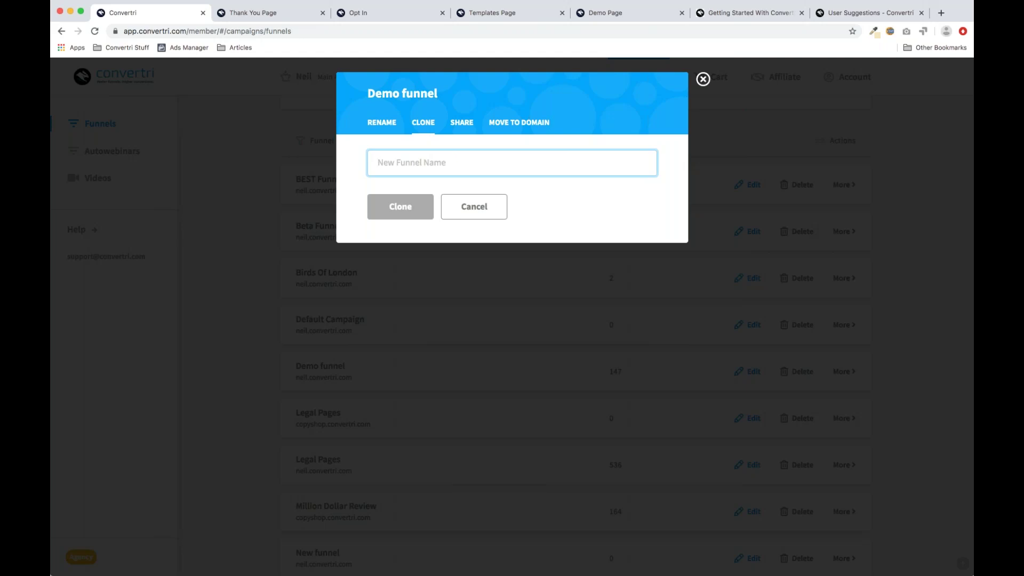
pyautogui.click(703, 80)
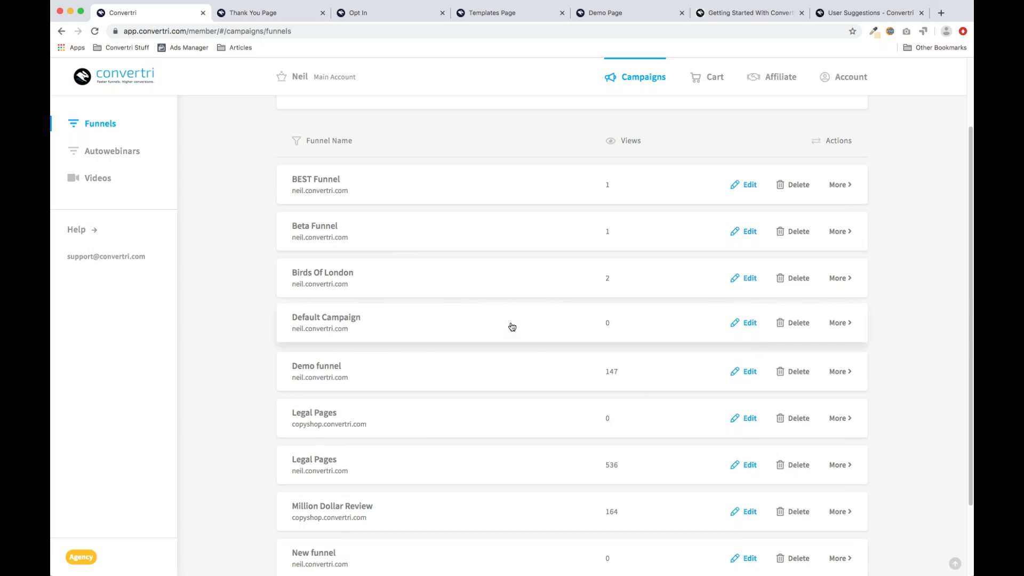
pyautogui.scroll(-1, 253, 215)
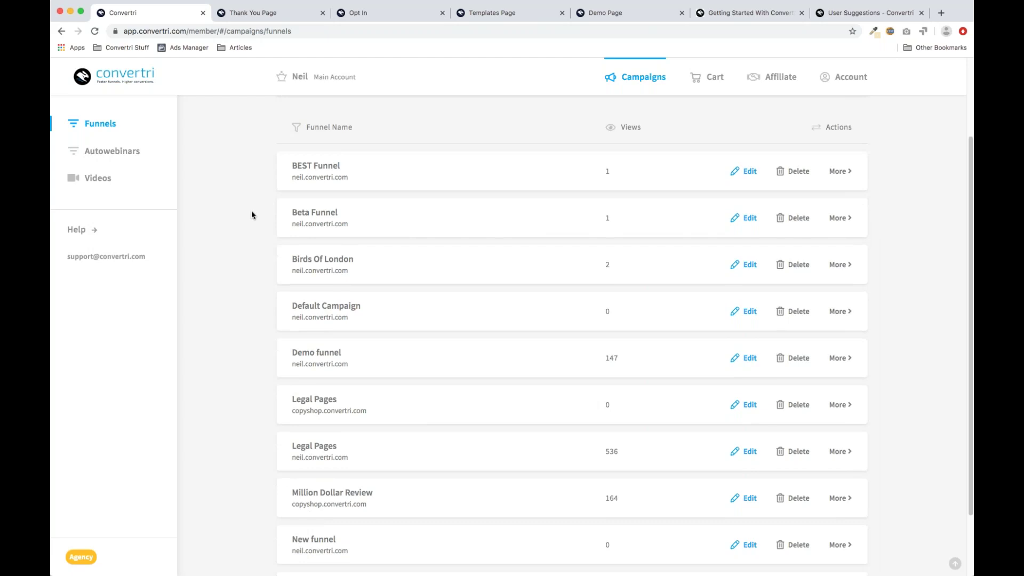
pyautogui.scroll(1, 252, 215)
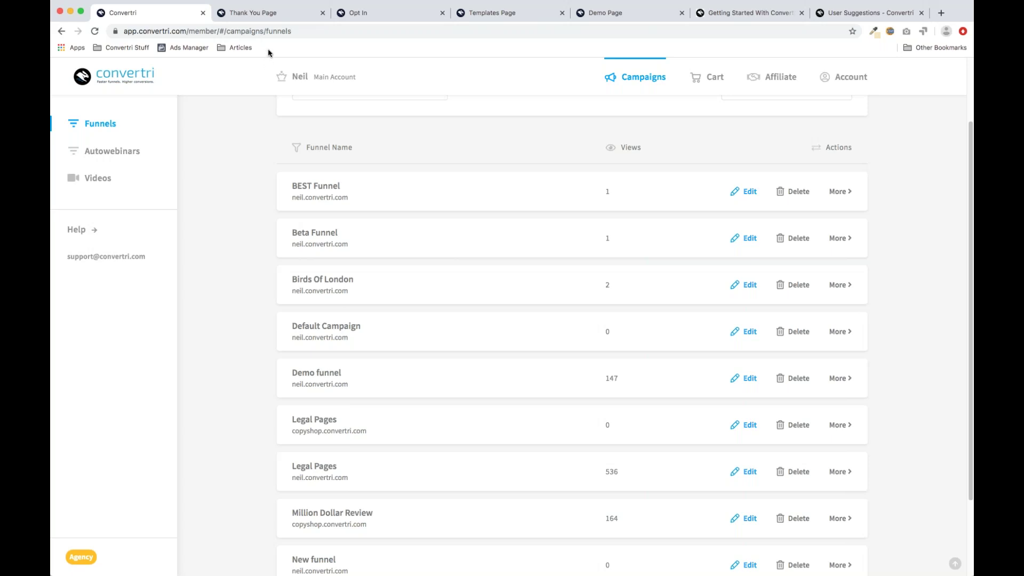
# Step: Switch to the Convertri website's Pricing page and review the features included in the annual plan
pyautogui.click(376, 18)
pyautogui.click(501, 16)
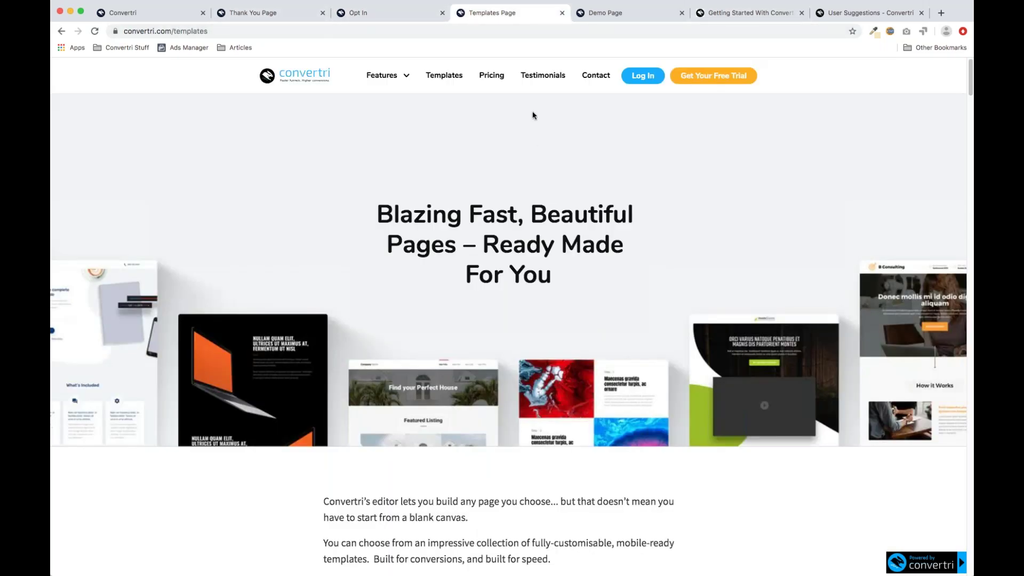
pyautogui.click(497, 79)
pyautogui.scroll(-10, 506, 196)
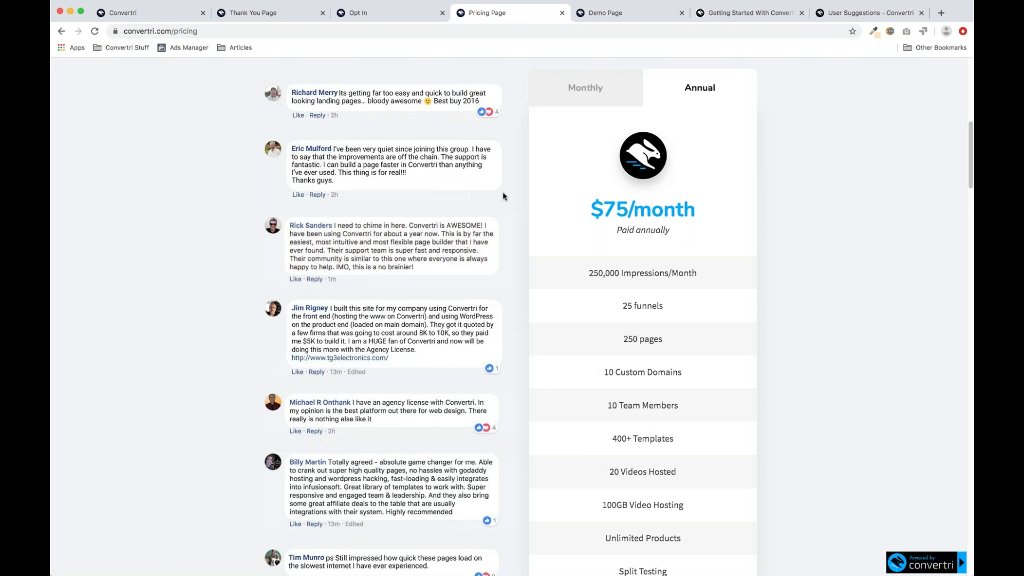
pyautogui.scroll(-2, 503, 196)
pyautogui.scroll(3, 503, 196)
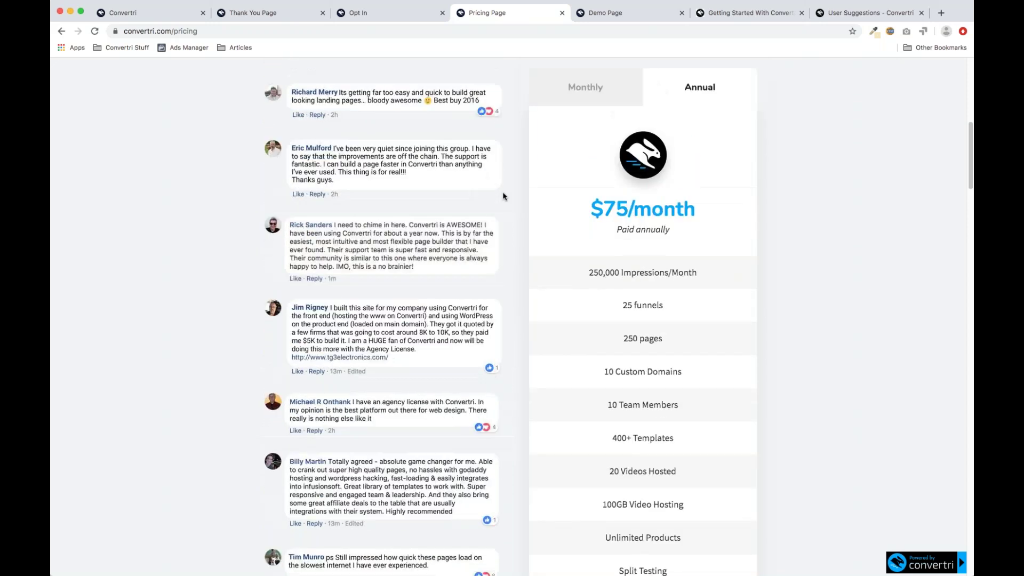
pyautogui.scroll(-2, 503, 196)
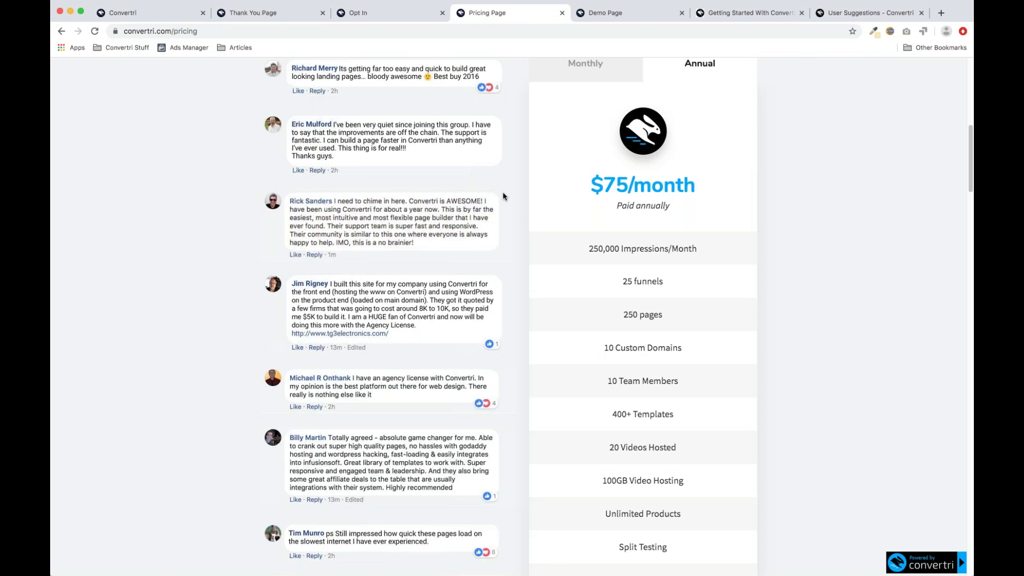
pyautogui.scroll(-4, 503, 197)
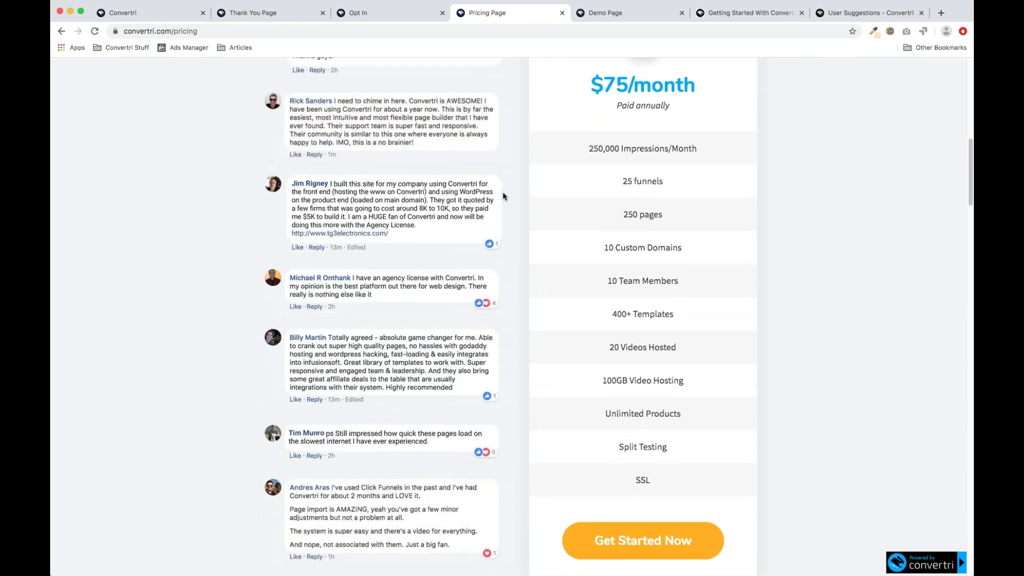
# Step: Compare the monthly and annual plan prices on the Pricing page and review the features included in the annual plan
pyautogui.scroll(-1, 499, 200)
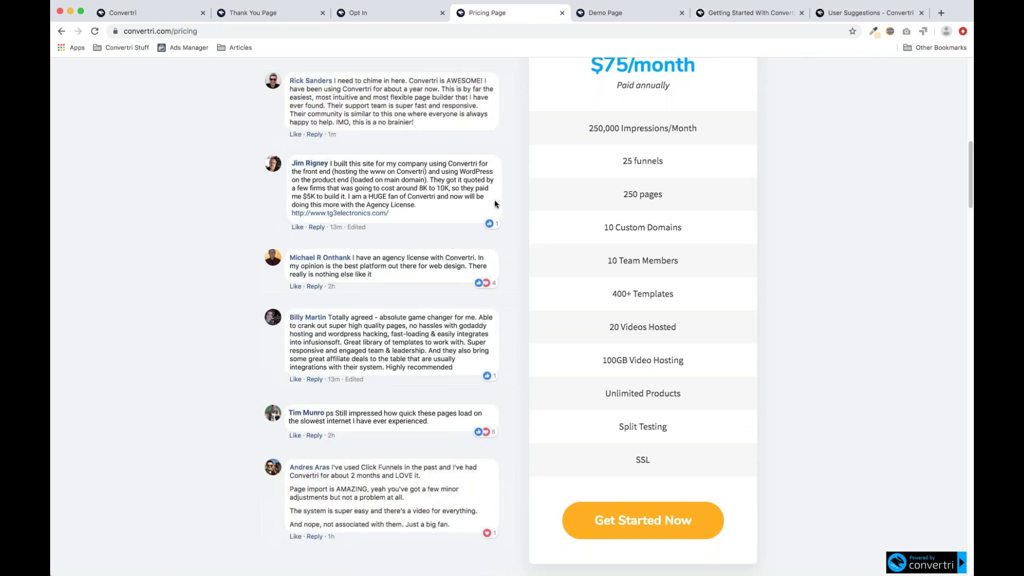
pyautogui.scroll(7, 495, 204)
pyautogui.click(570, 112)
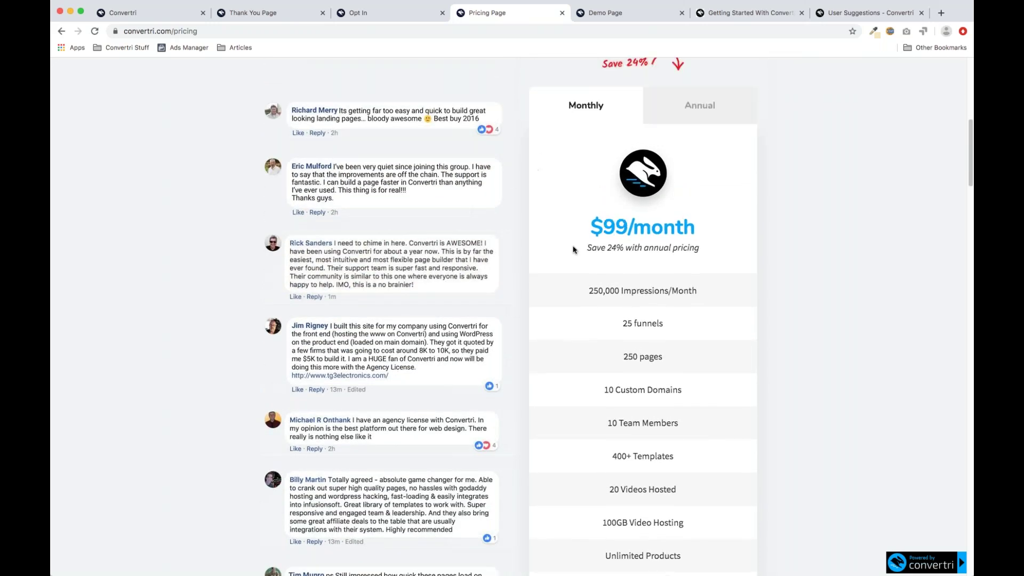
pyautogui.scroll(2, 612, 231)
pyautogui.click(700, 144)
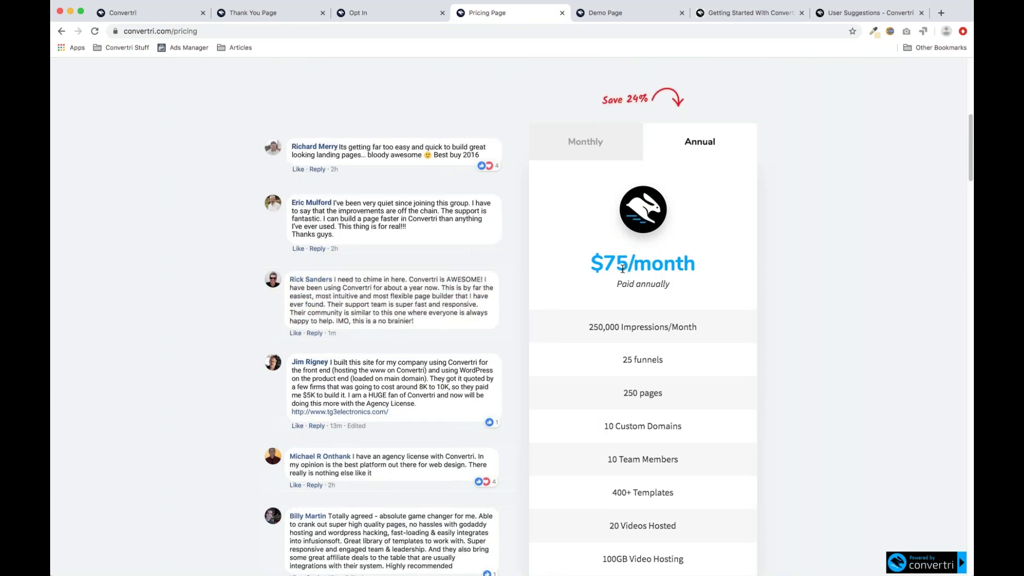
pyautogui.scroll(-1, 493, 307)
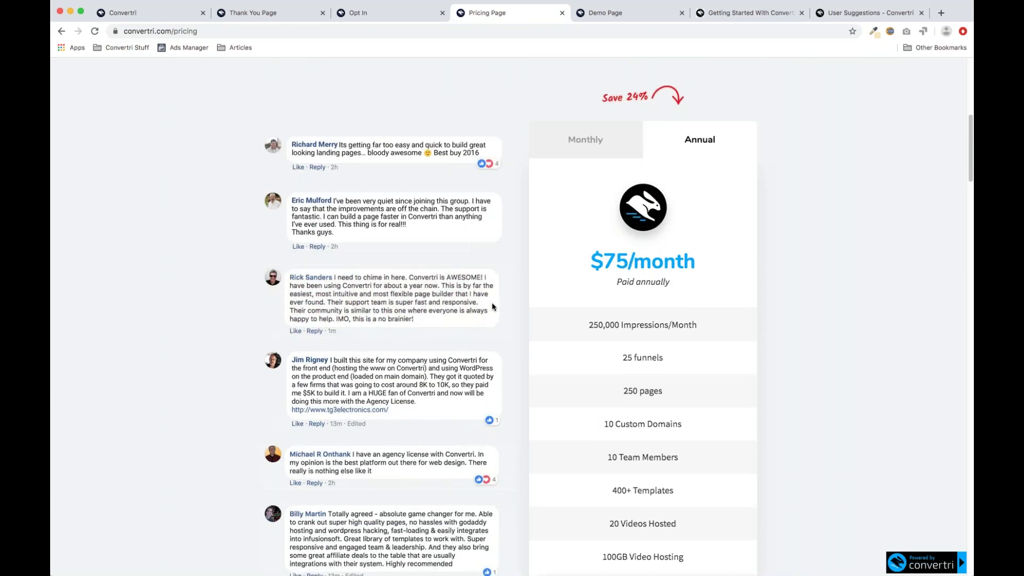
pyautogui.scroll(-5, 493, 307)
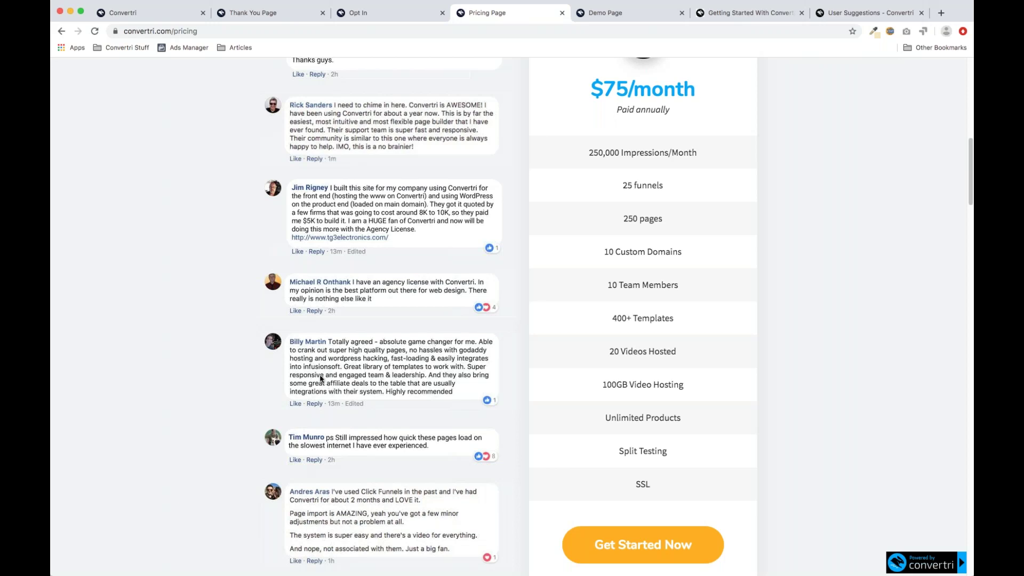
pyautogui.scroll(5, 344, 369)
pyautogui.scroll(6, 373, 363)
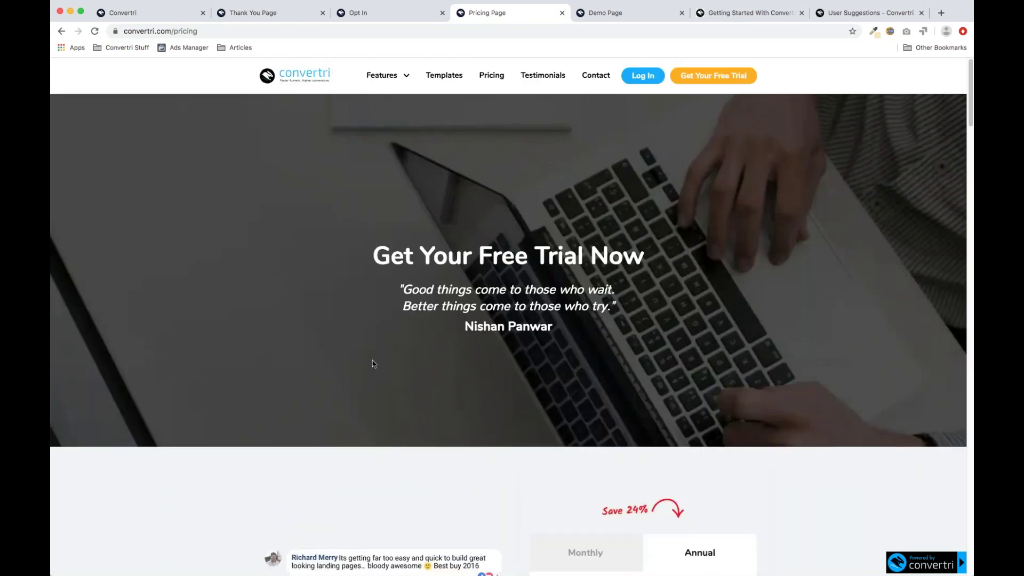
pyautogui.scroll(-1, 374, 363)
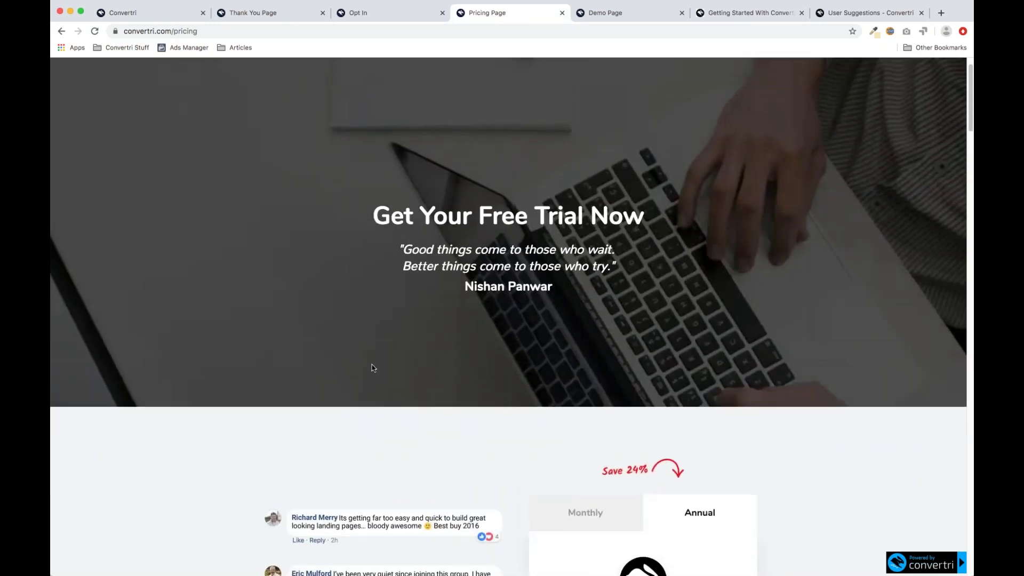
pyautogui.scroll(-2, 375, 373)
pyautogui.scroll(3, 426, 356)
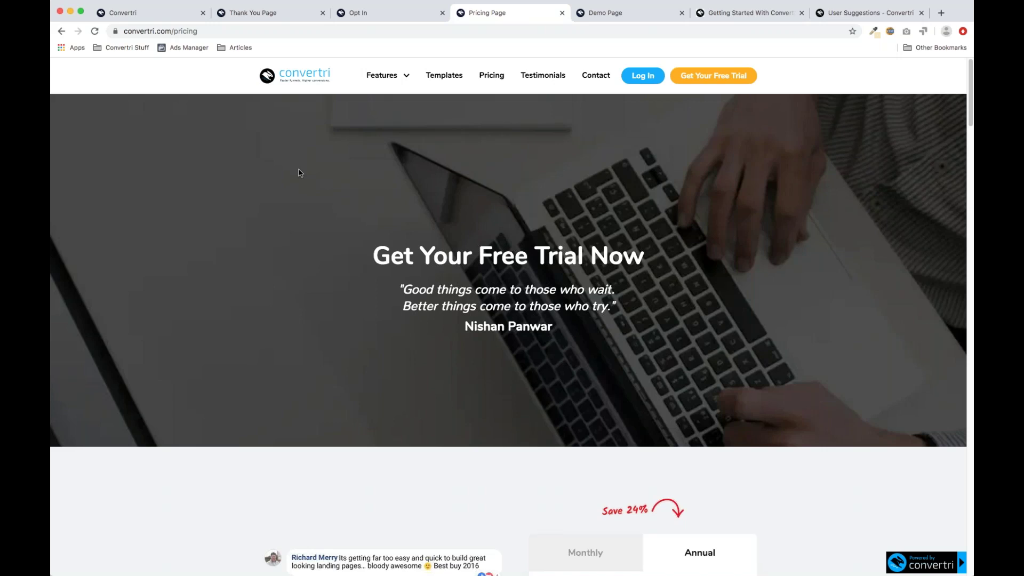
# Step: Return to the funnel list in the Convertri app and open Demo funnel
pyautogui.click(162, 13)
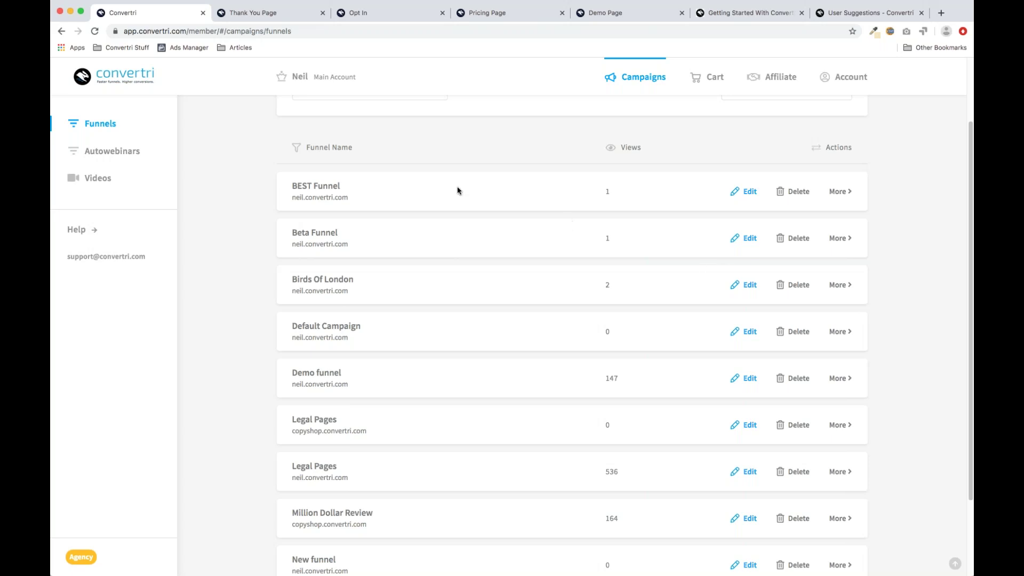
pyautogui.scroll(3, 454, 191)
pyautogui.scroll(-5, 451, 195)
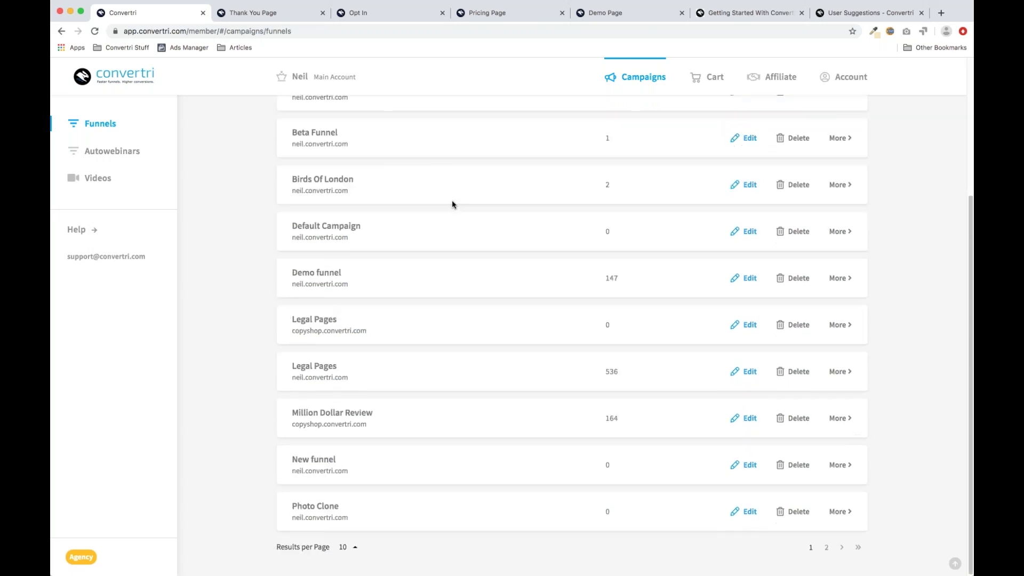
pyautogui.click(368, 274)
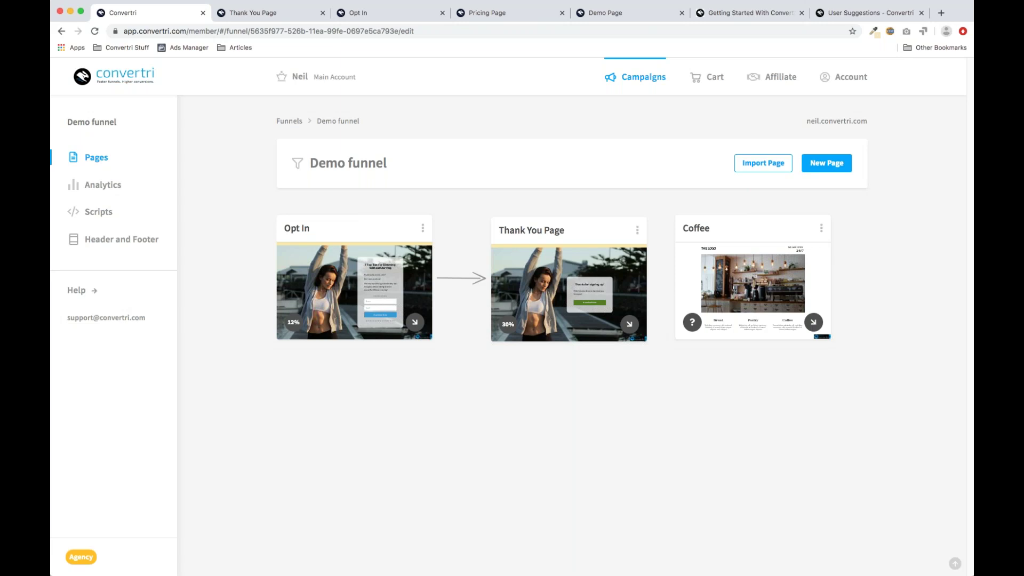
# Step: Switch to the Convertri knowledgebase, view the Training Webinars category, and open the Convertri Agency Superuser interview article
pyautogui.click(388, 14)
pyautogui.click(630, 13)
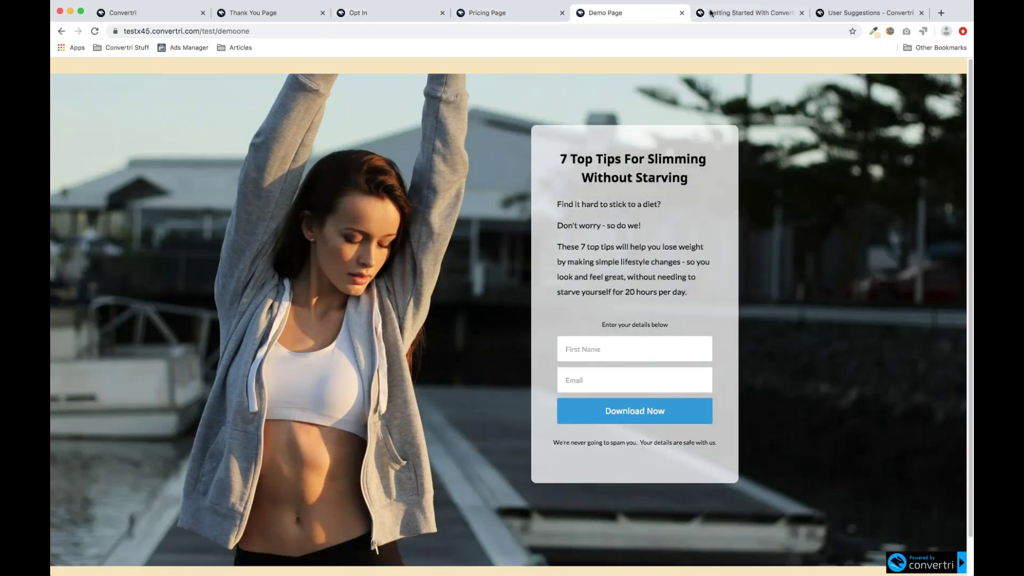
pyautogui.click(711, 12)
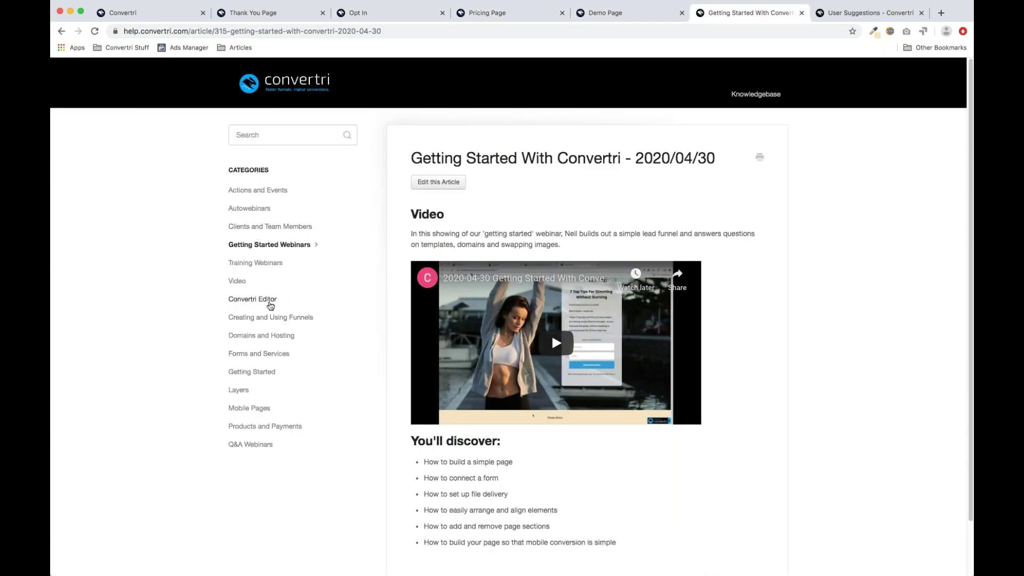
pyautogui.click(261, 271)
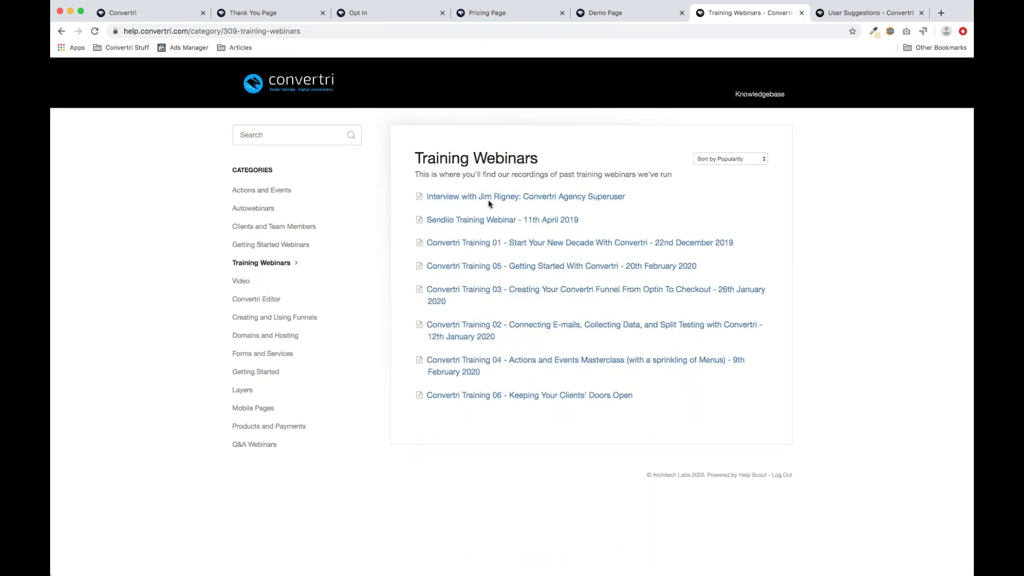
pyautogui.click(193, 31)
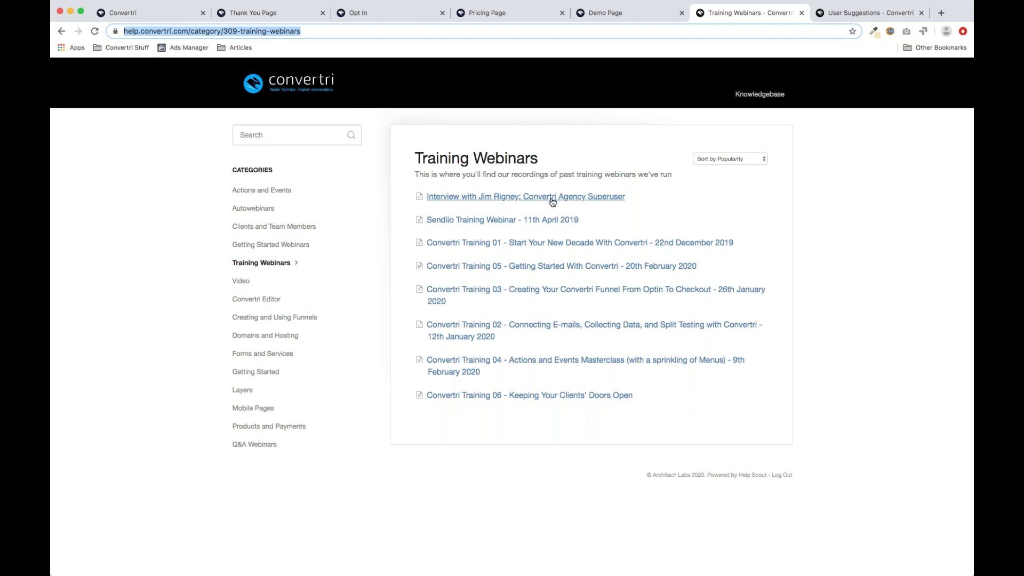
pyautogui.click(530, 201)
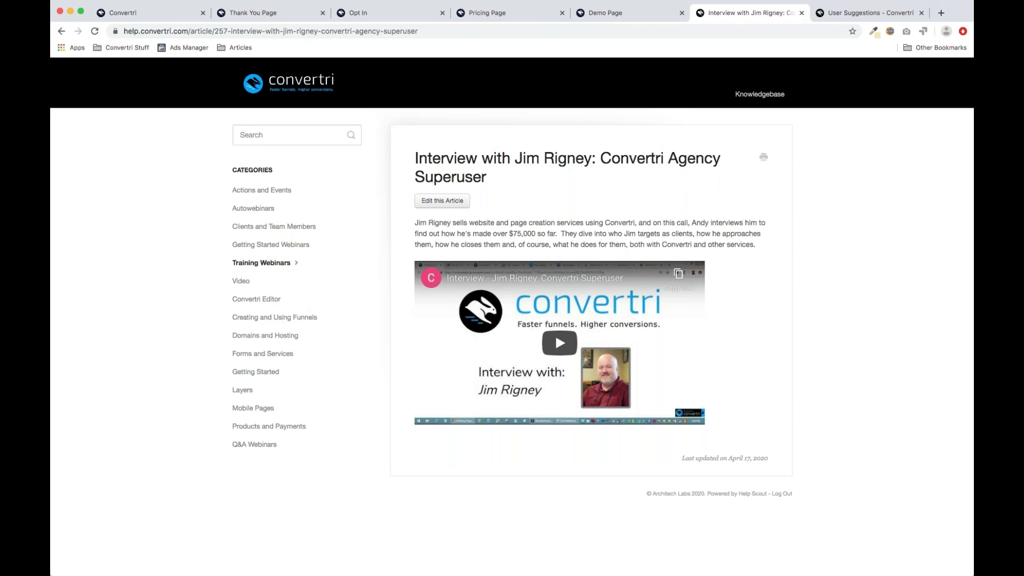
# Step: Return to Demo funnel and open its Opt In page in the editor
pyautogui.click(159, 18)
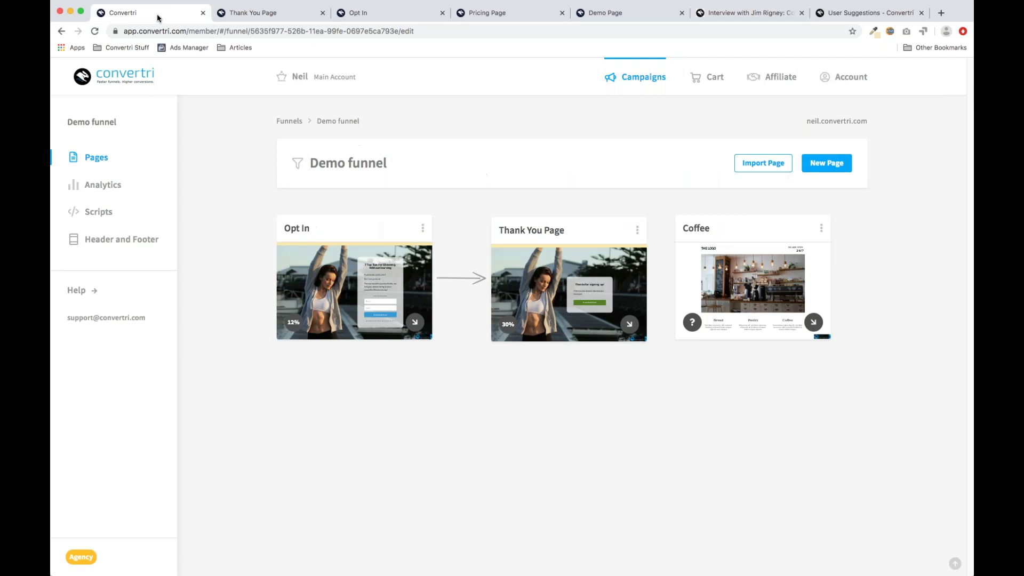
pyautogui.click(337, 296)
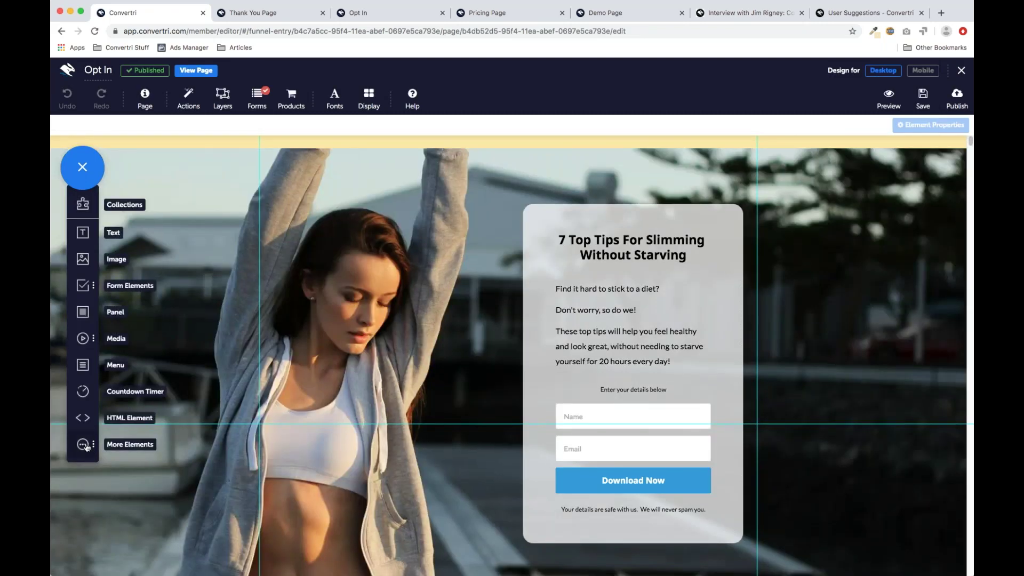
# Step: Place a Quizitri Quiz element beside the opt-in form, look at its quiz URL property, and delete the element
pyautogui.click(88, 448)
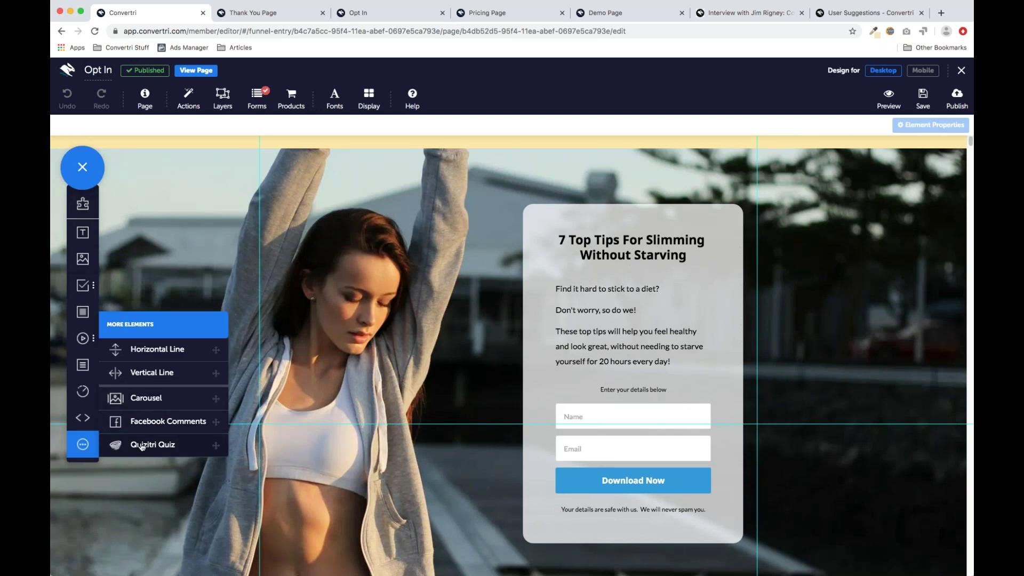
pyautogui.moveTo(135, 447); pyautogui.dragTo(312, 295)
pyautogui.moveTo(462, 277); pyautogui.dragTo(296, 256)
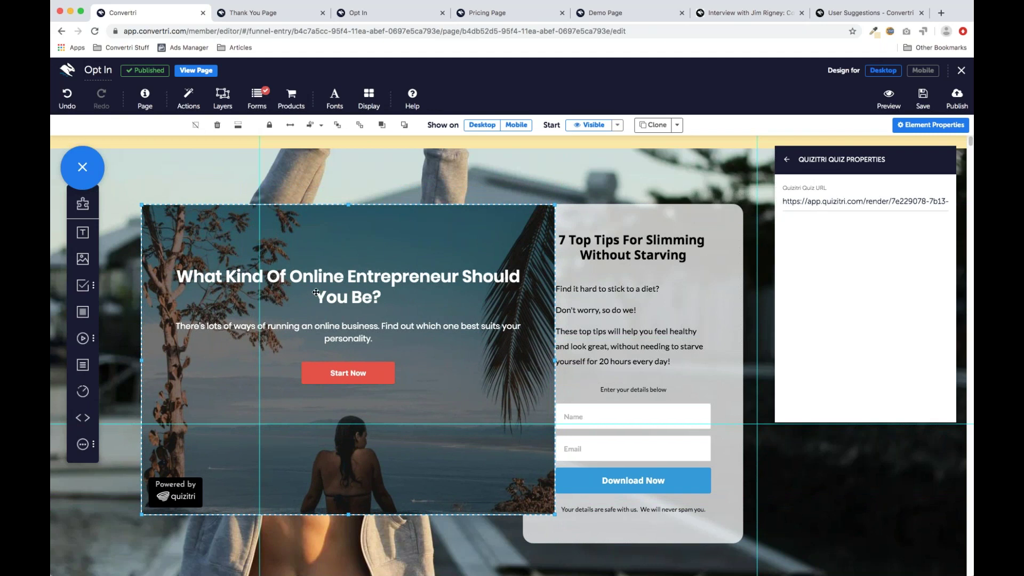
pyautogui.click(813, 206)
pyautogui.click(217, 124)
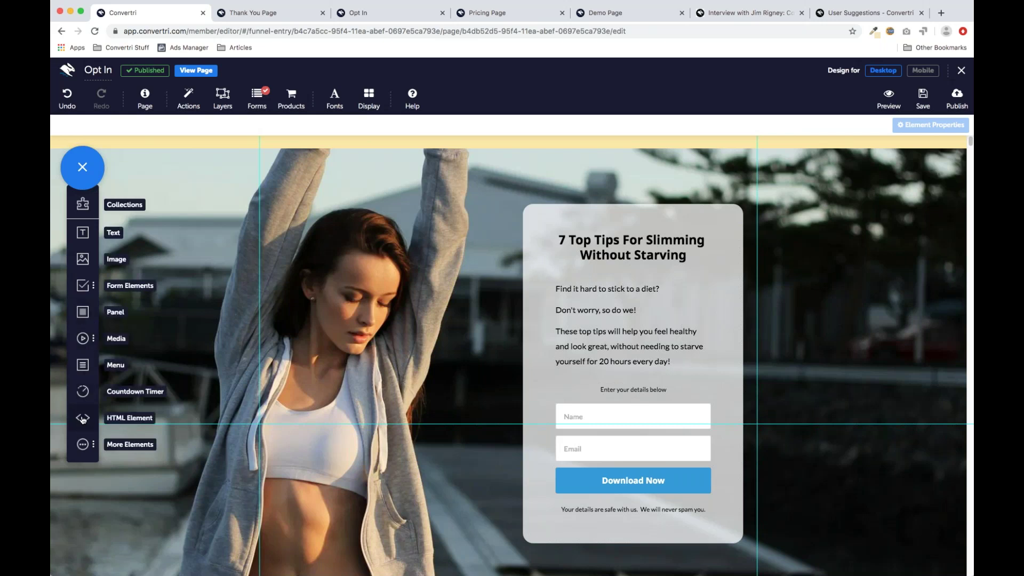
# Step: Place and enlarge an HTML element beside the opt-in form, view its empty code editor, and delete the element
pyautogui.moveTo(82, 420); pyautogui.dragTo(306, 333)
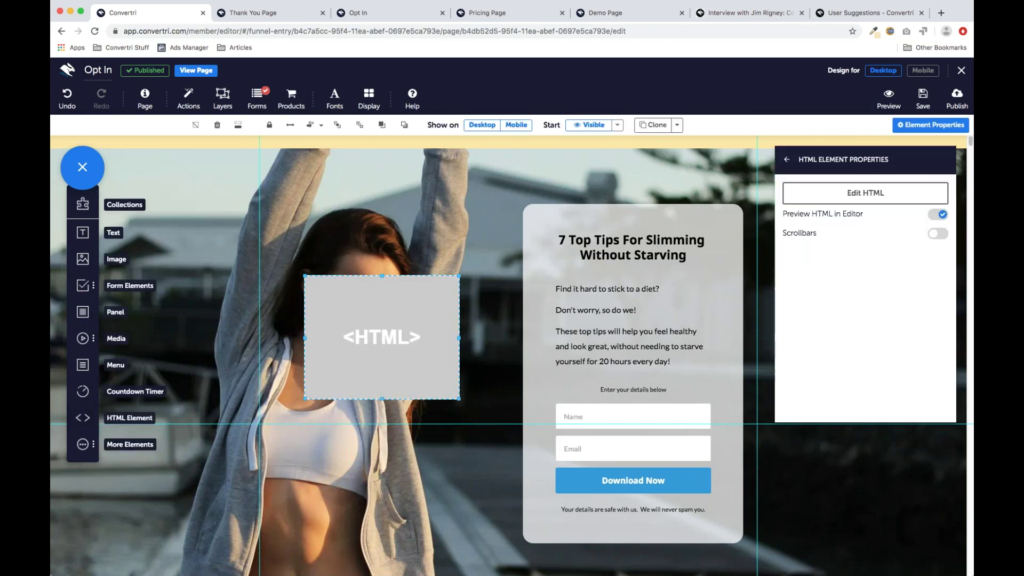
pyautogui.moveTo(334, 302); pyautogui.dragTo(257, 230)
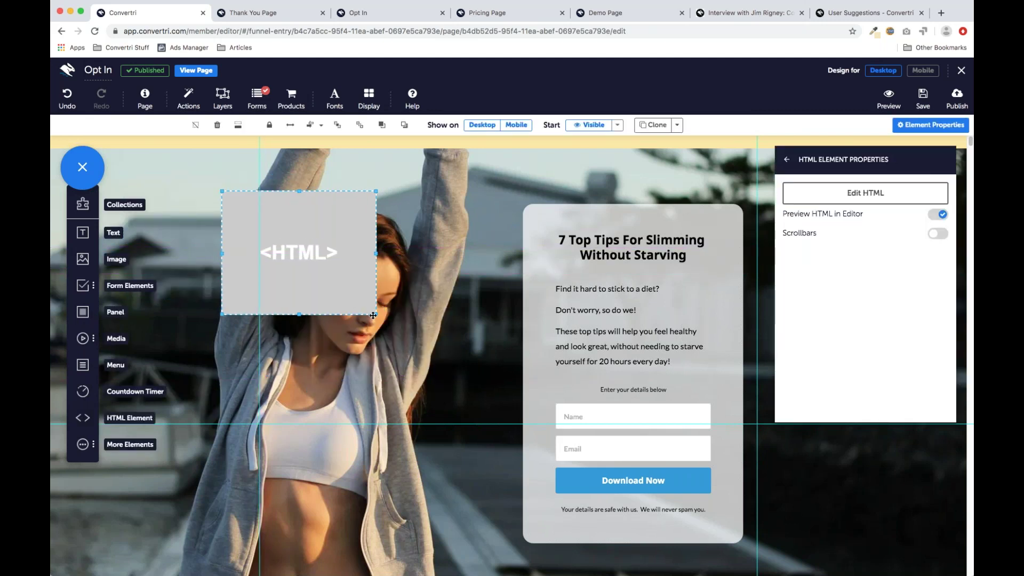
pyautogui.moveTo(377, 314); pyautogui.dragTo(540, 418)
pyautogui.moveTo(483, 297); pyautogui.dragTo(443, 294)
pyautogui.click(879, 196)
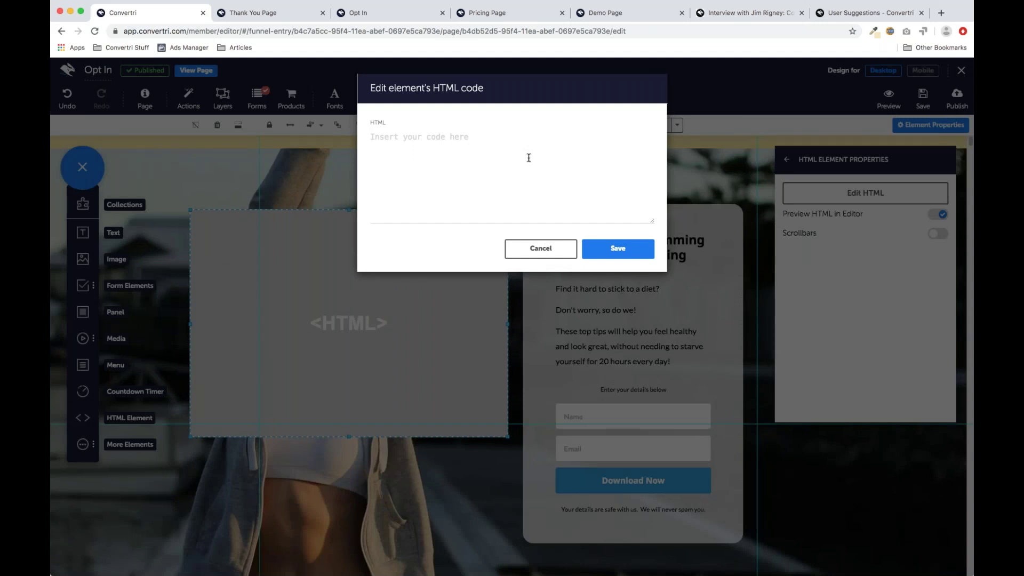
pyautogui.click(614, 249)
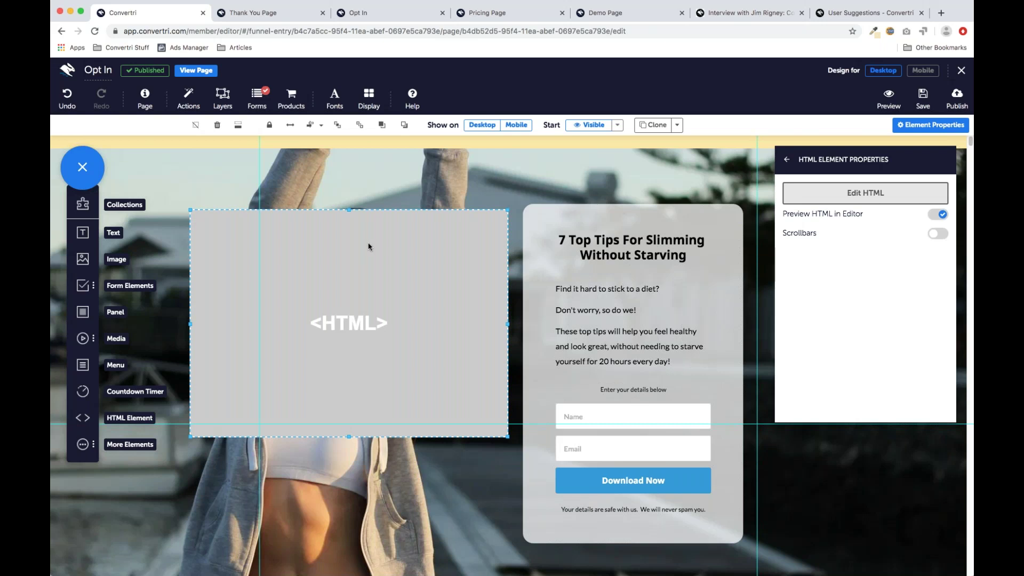
pyautogui.click(218, 125)
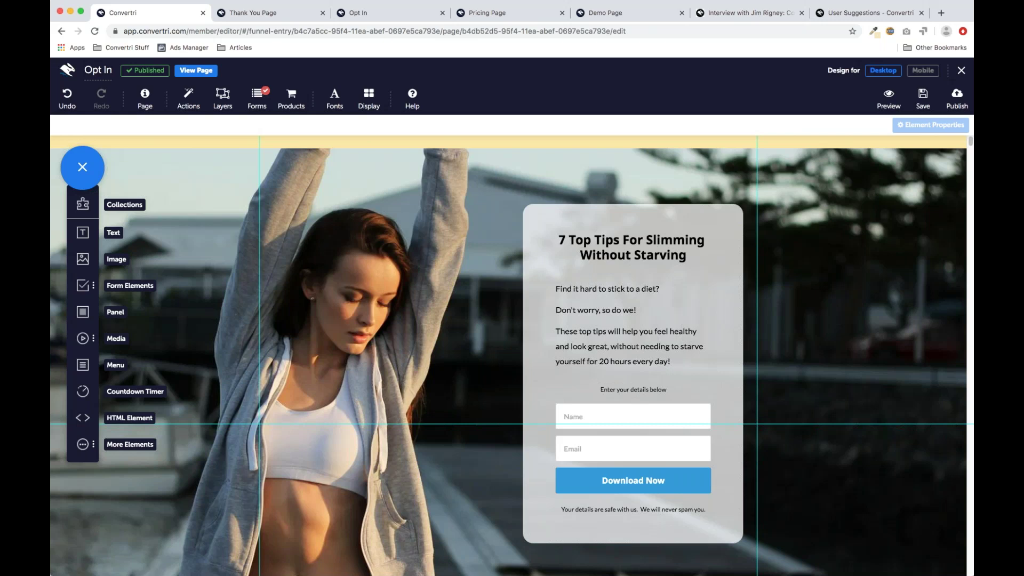
pyautogui.moveTo(82, 365); pyautogui.dragTo(283, 229)
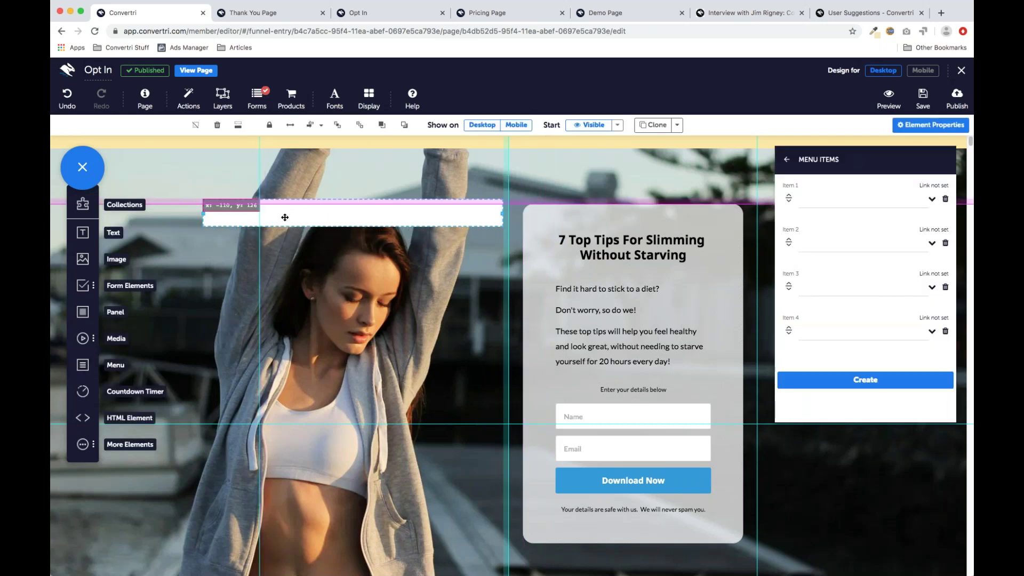
pyautogui.click(811, 205)
pyautogui.write('Item 1')
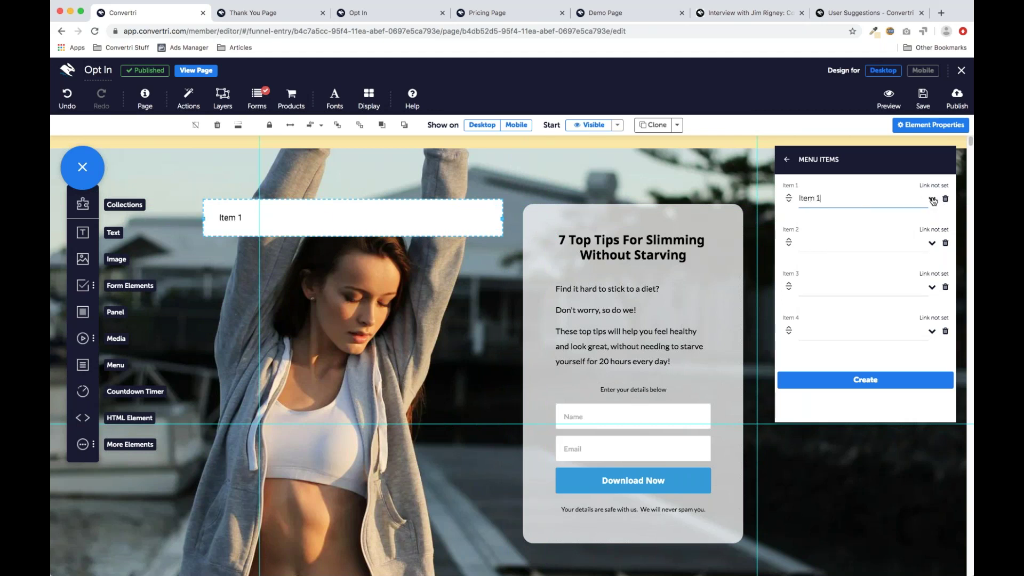
pyautogui.click(932, 199)
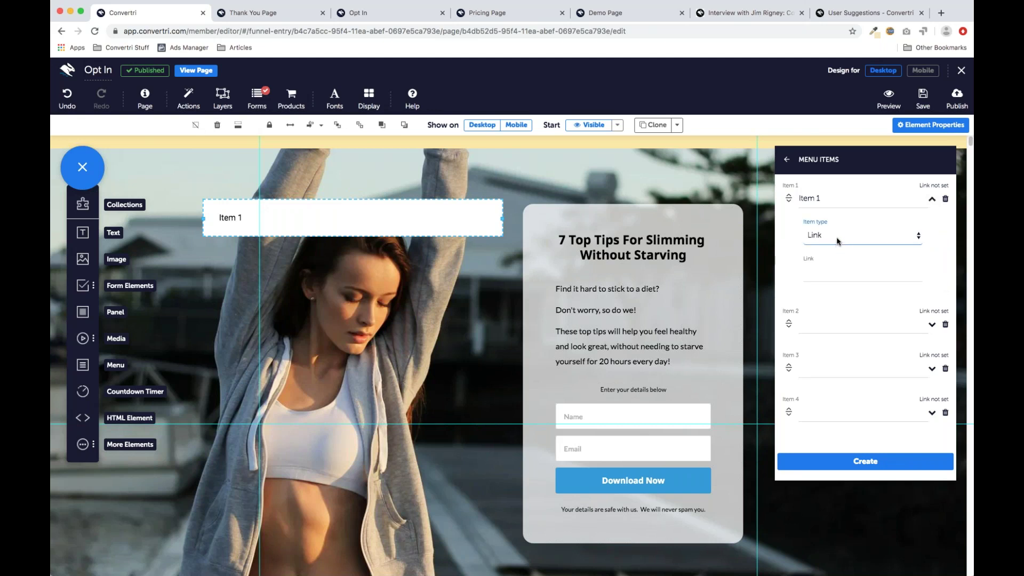
pyautogui.click(822, 274)
pyautogui.write('h')
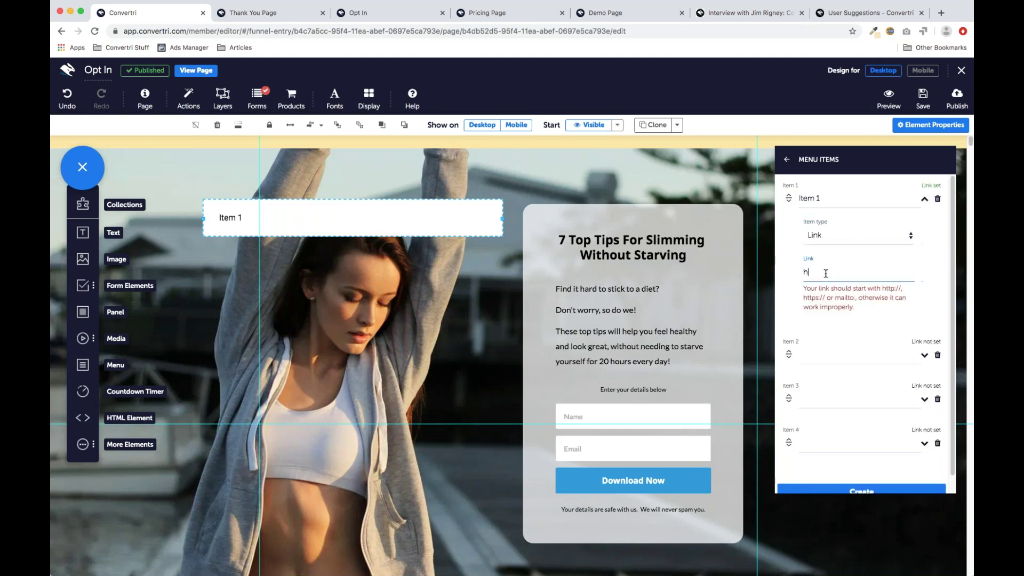
pyautogui.write('ttps://google.com')
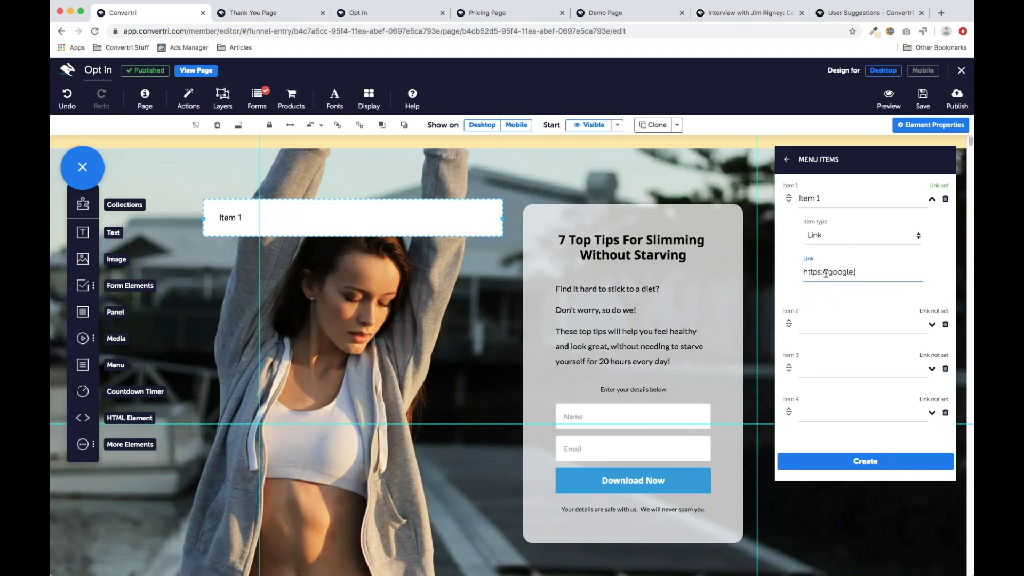
# Step: Make the menu's second item a Submenu, name its first entry "Item 1", and expand that entry's link options
pyautogui.click(942, 280)
pyautogui.click(830, 330)
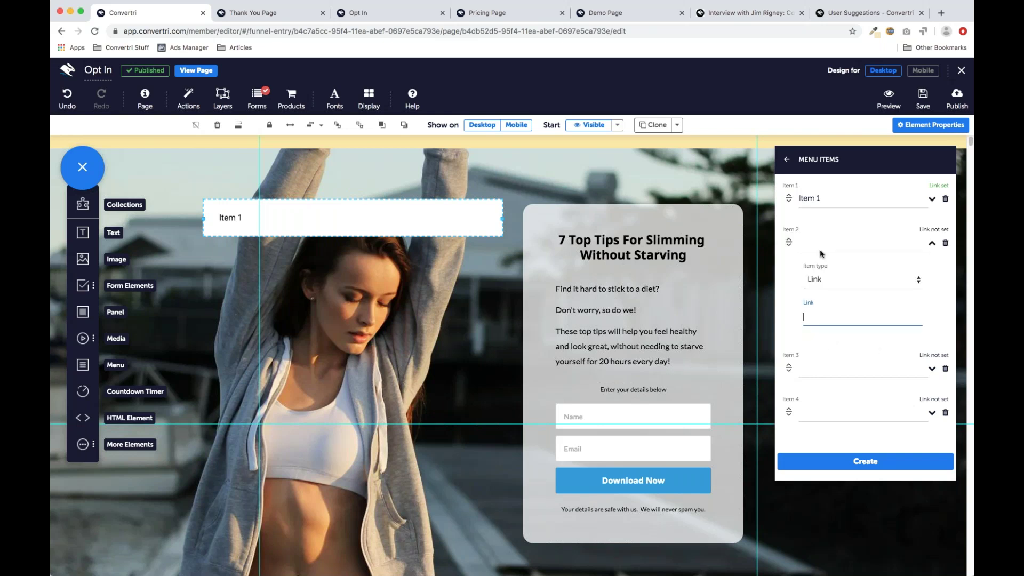
pyautogui.click(863, 279)
pyautogui.click(858, 304)
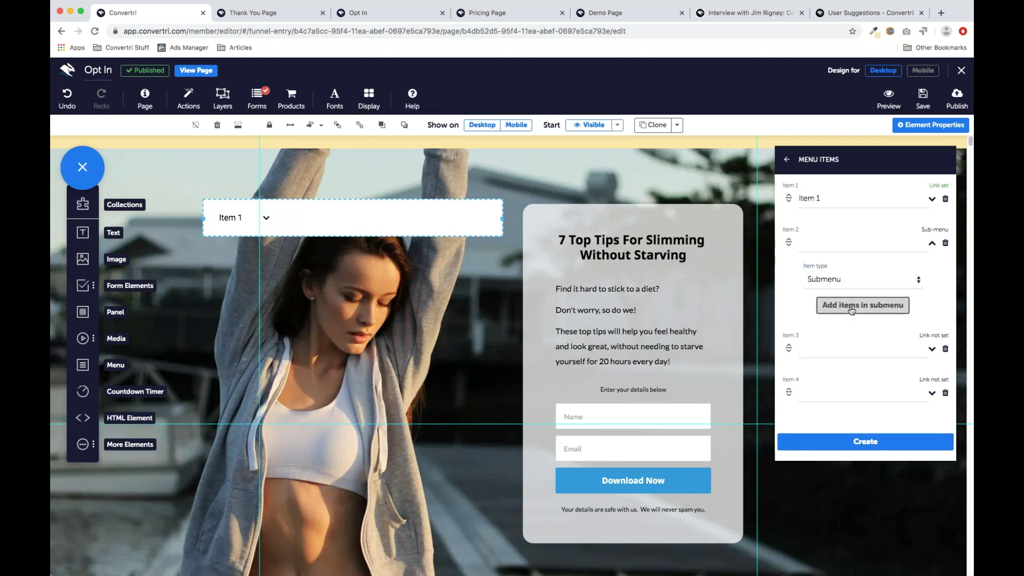
pyautogui.click(852, 309)
pyautogui.click(832, 201)
pyautogui.write('Item 1')
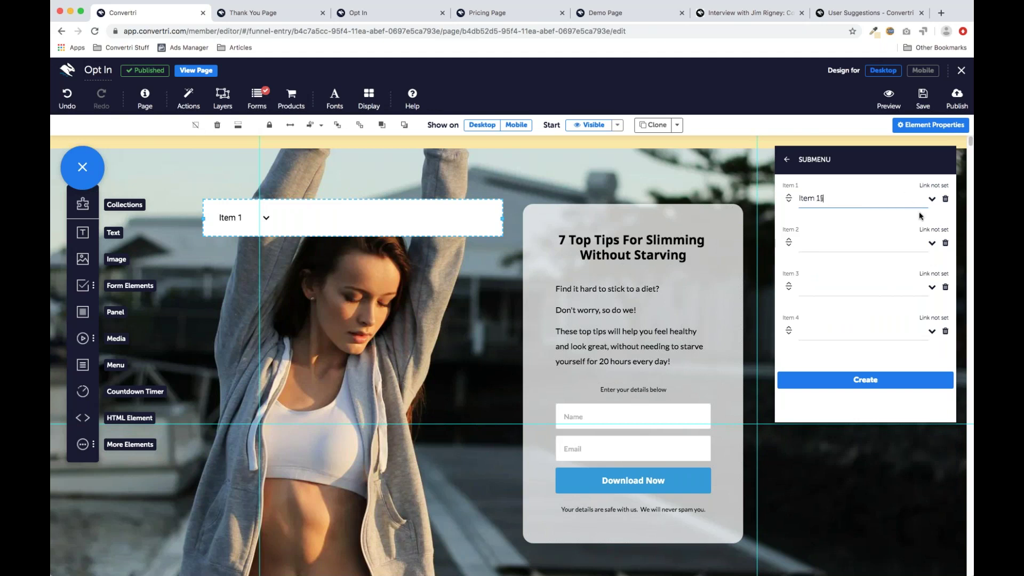
pyautogui.click(932, 199)
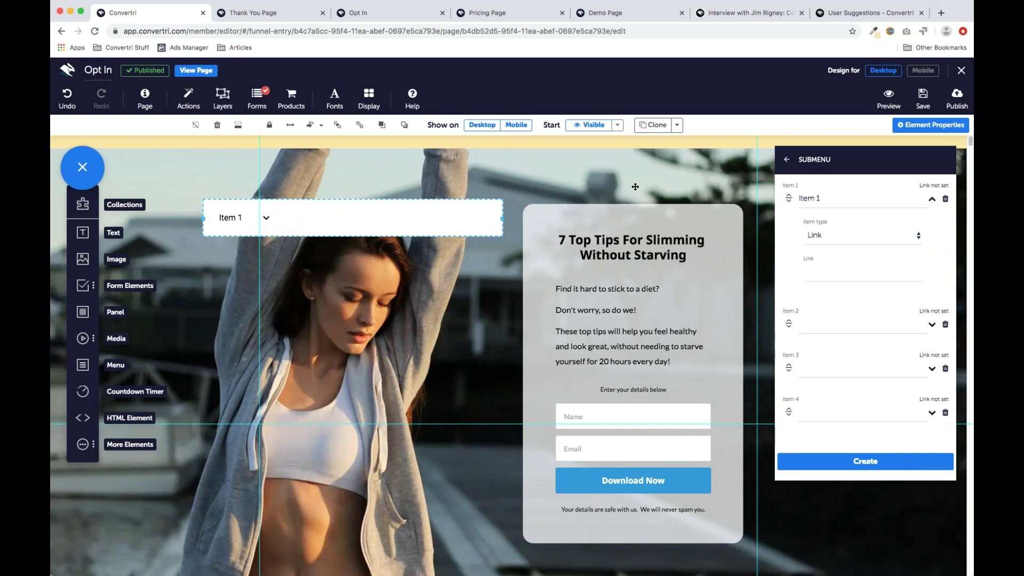
# Step: Leave the submenu settings and move the menu bar slightly down and to the left over the background photo
pyautogui.click(730, 196)
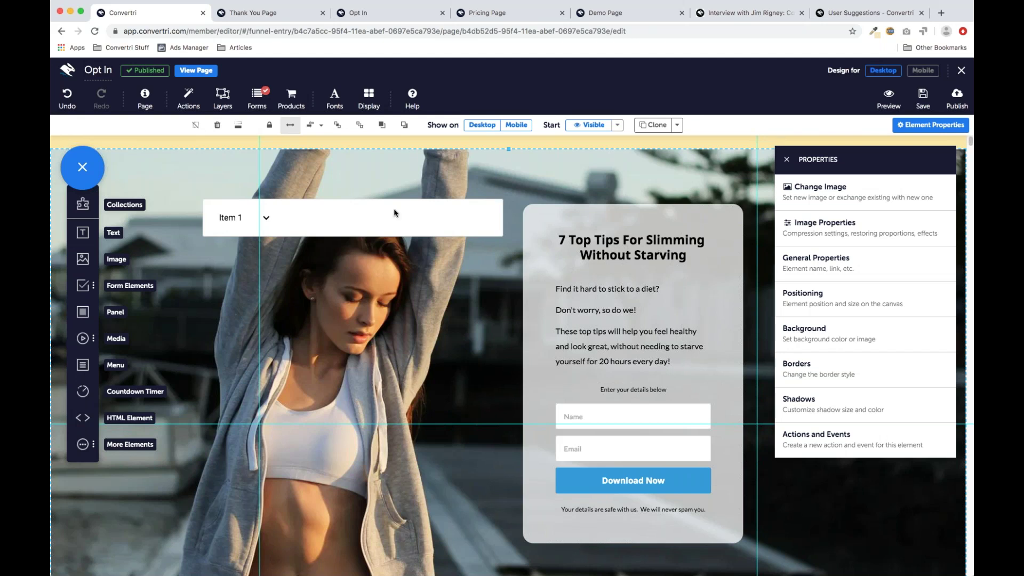
pyautogui.moveTo(364, 224); pyautogui.dragTo(341, 246)
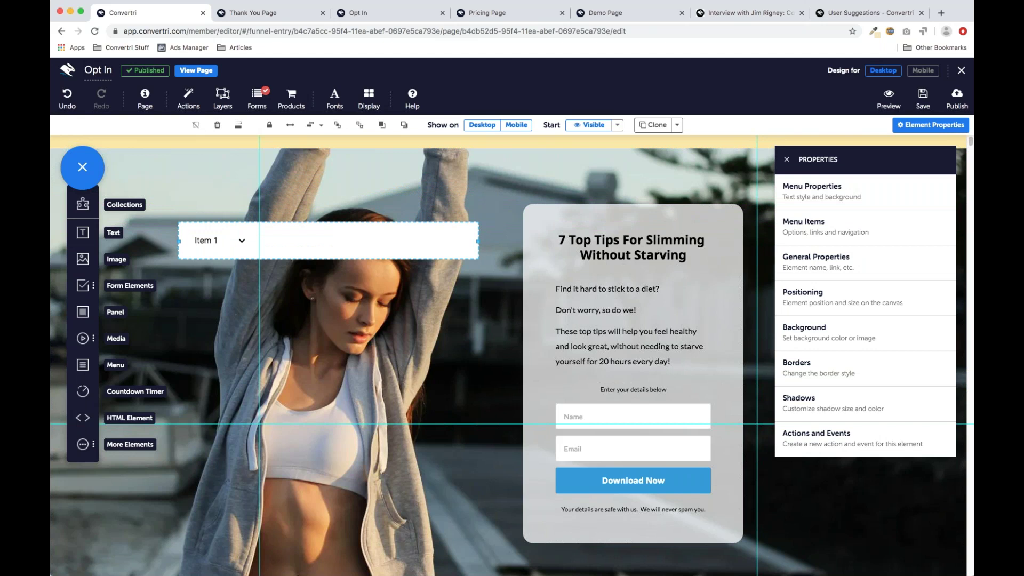